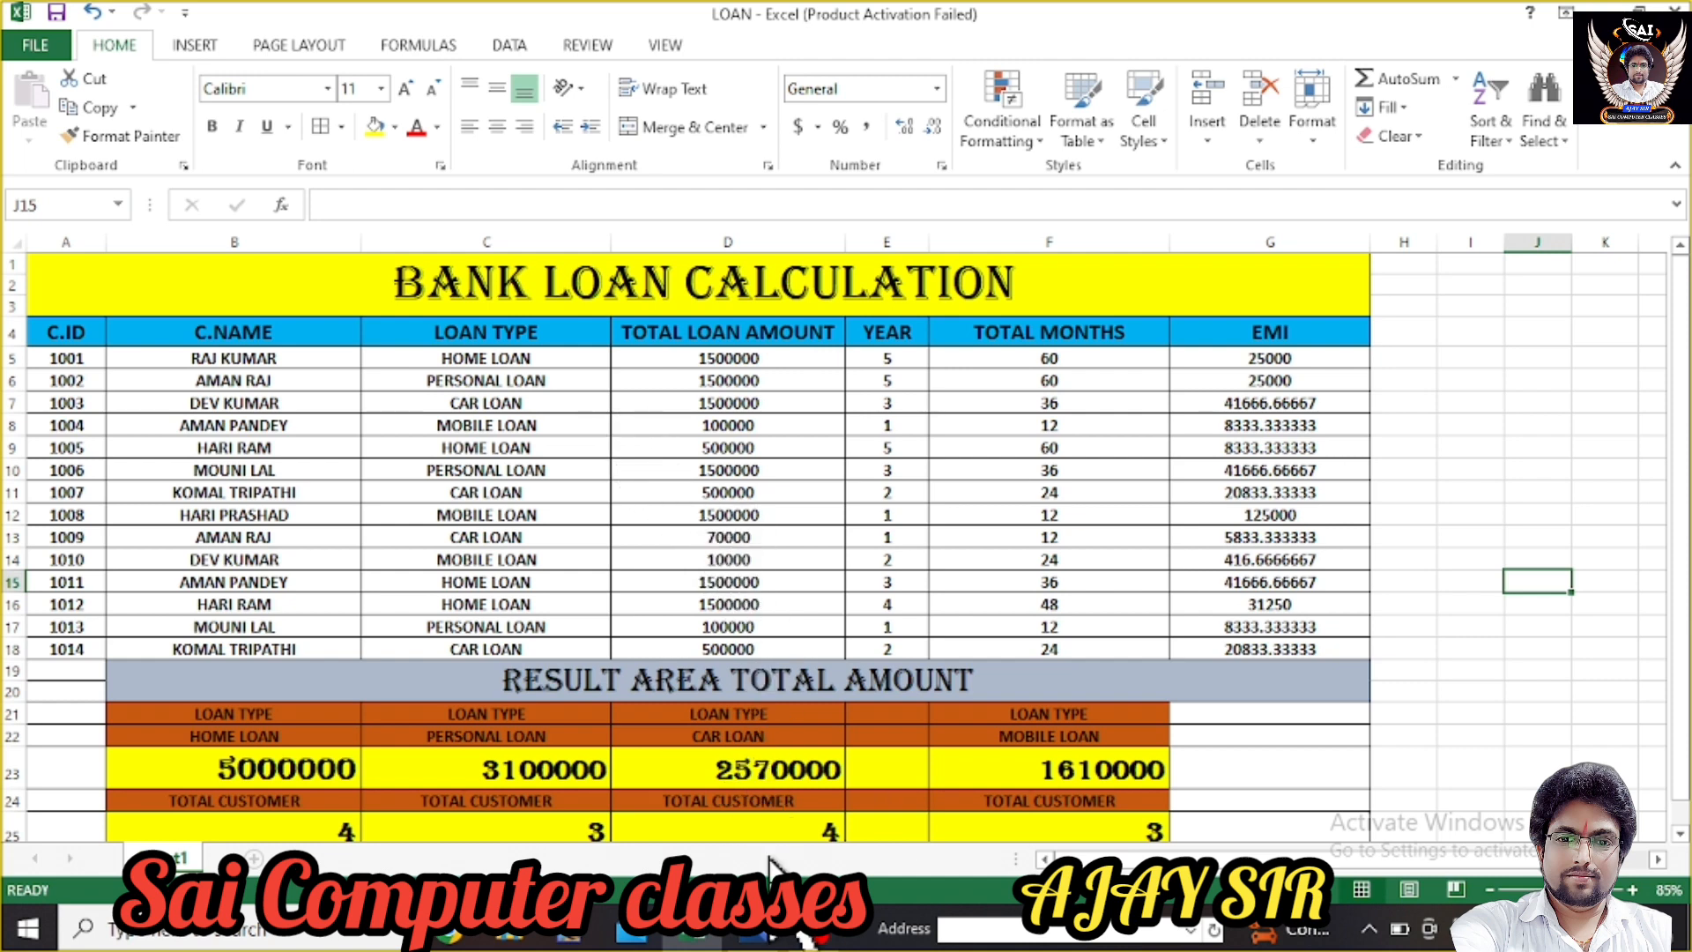
- View the lesson image in the photo viewer, return to the loan workbook, and inspect the title, Year, Total Months and EMI cells
left_click(765, 940)
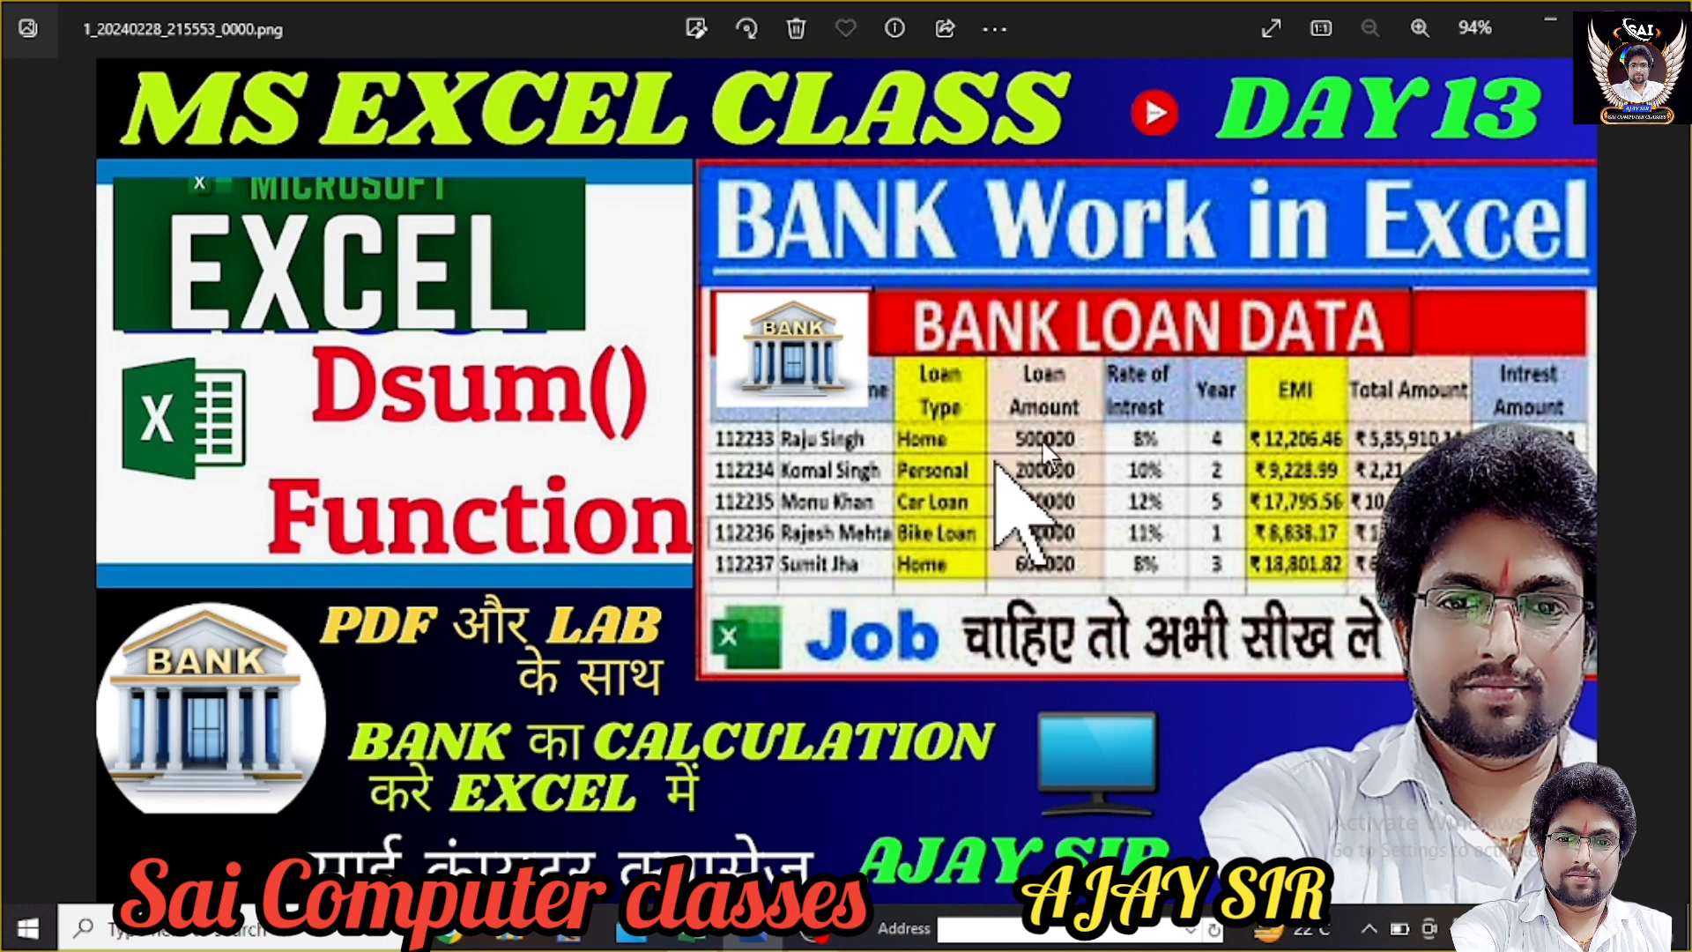
left_click(1548, 19)
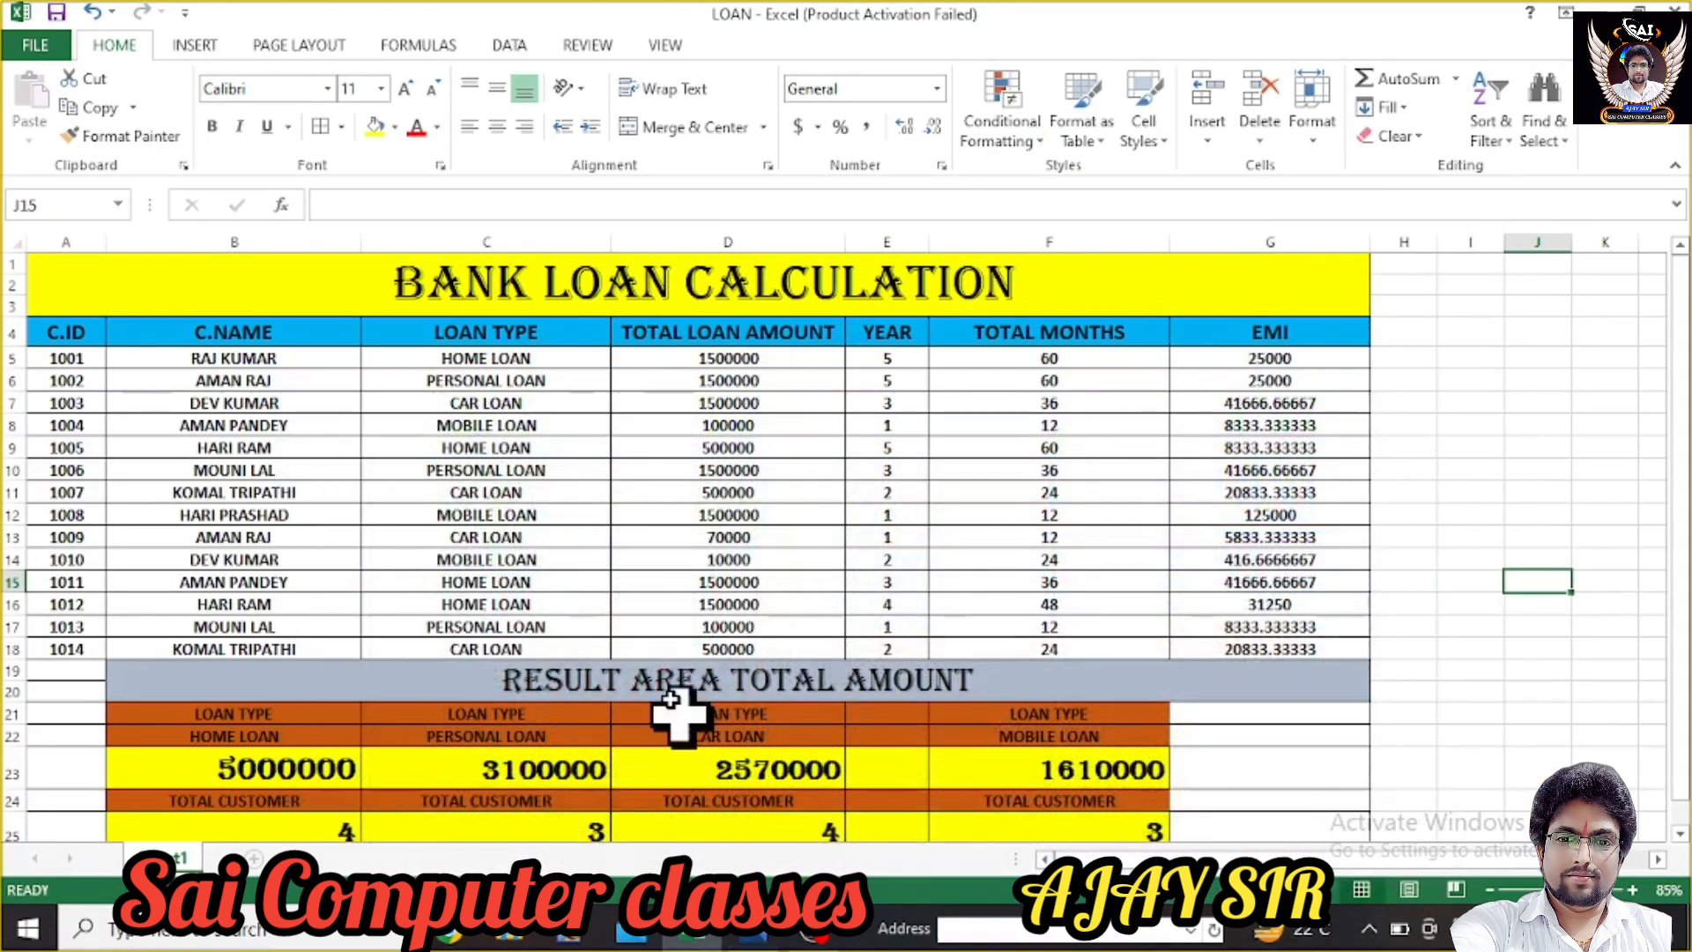
left_click(455, 279)
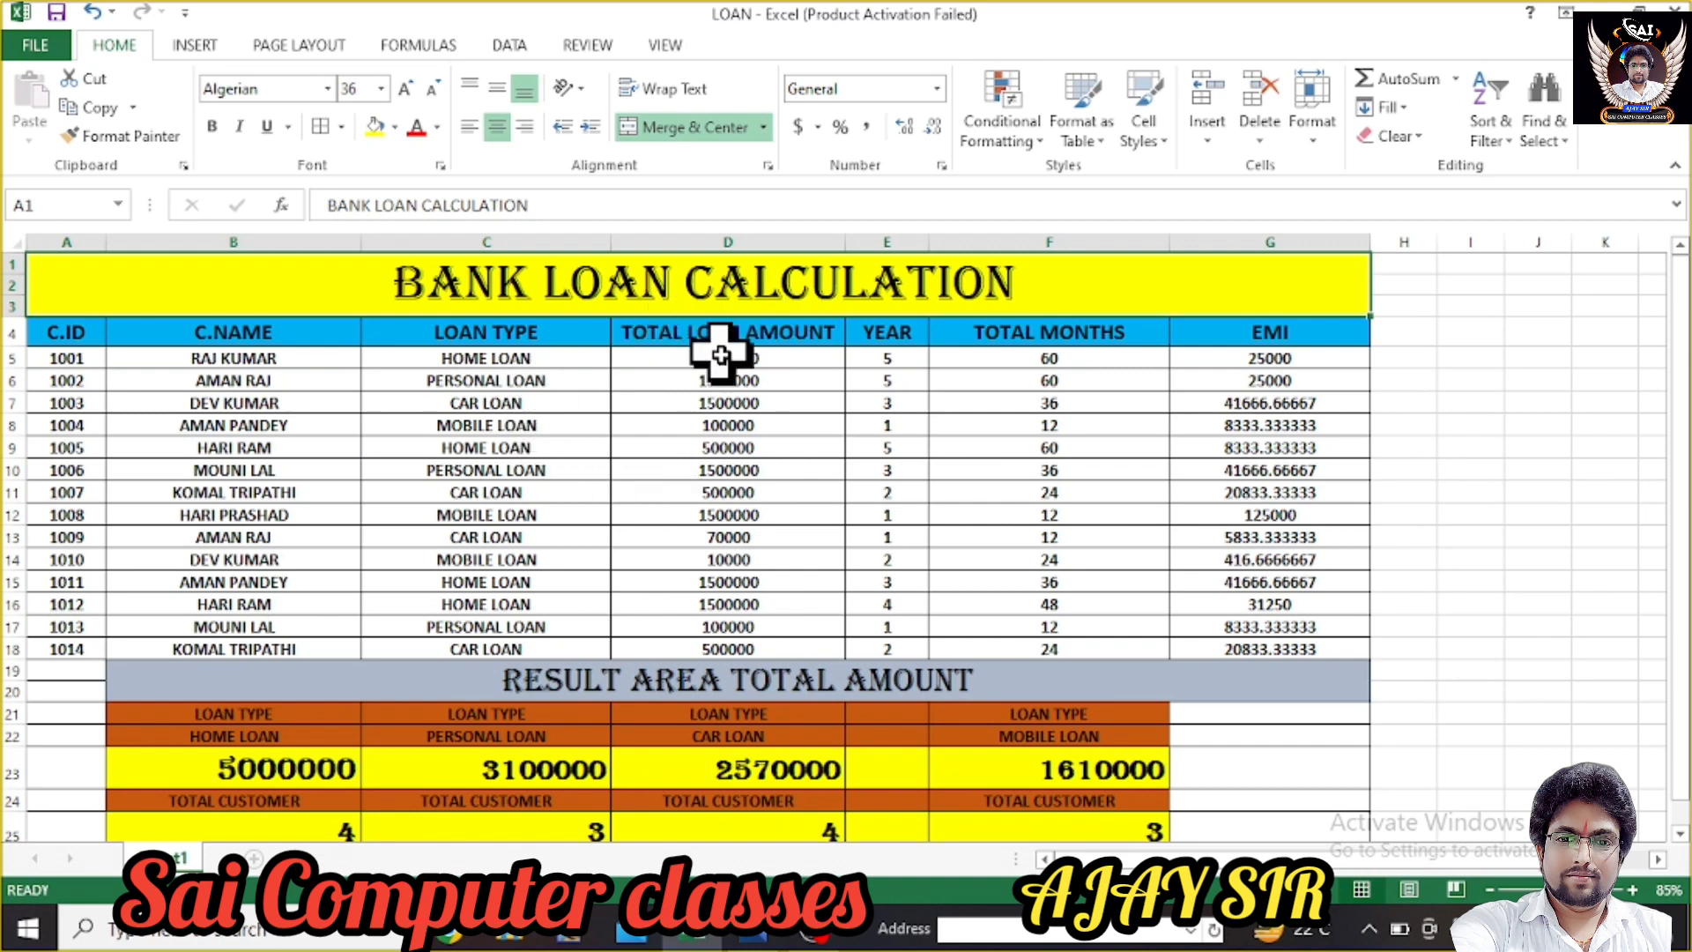
left_click(879, 373)
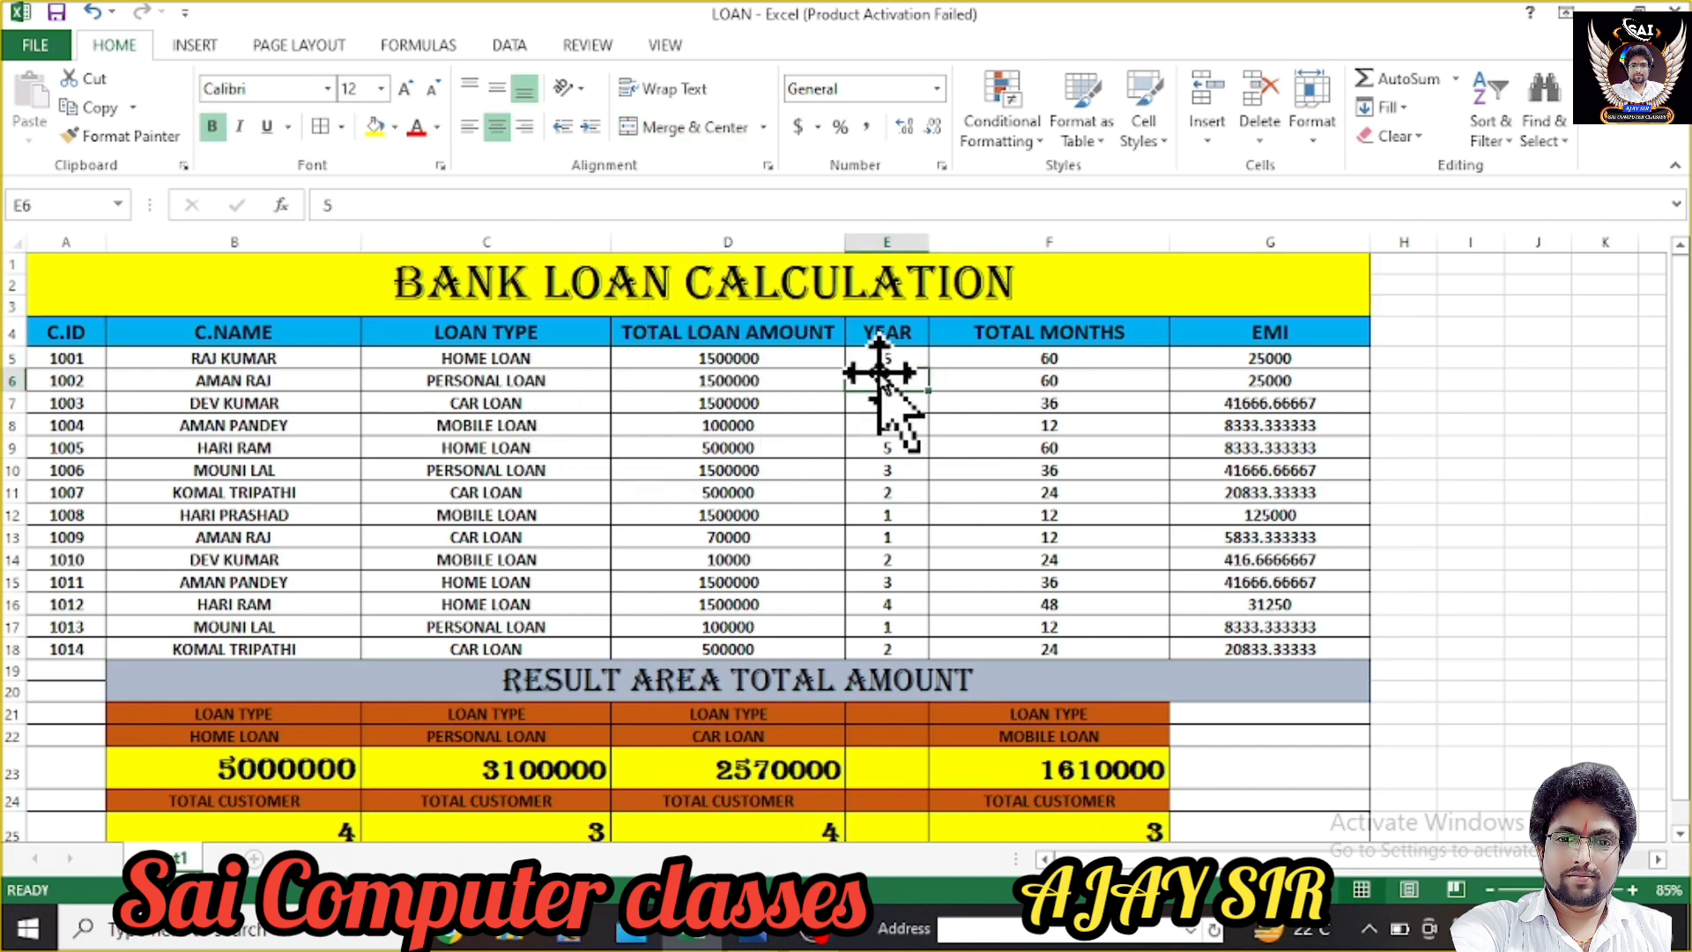
left_click(1057, 363)
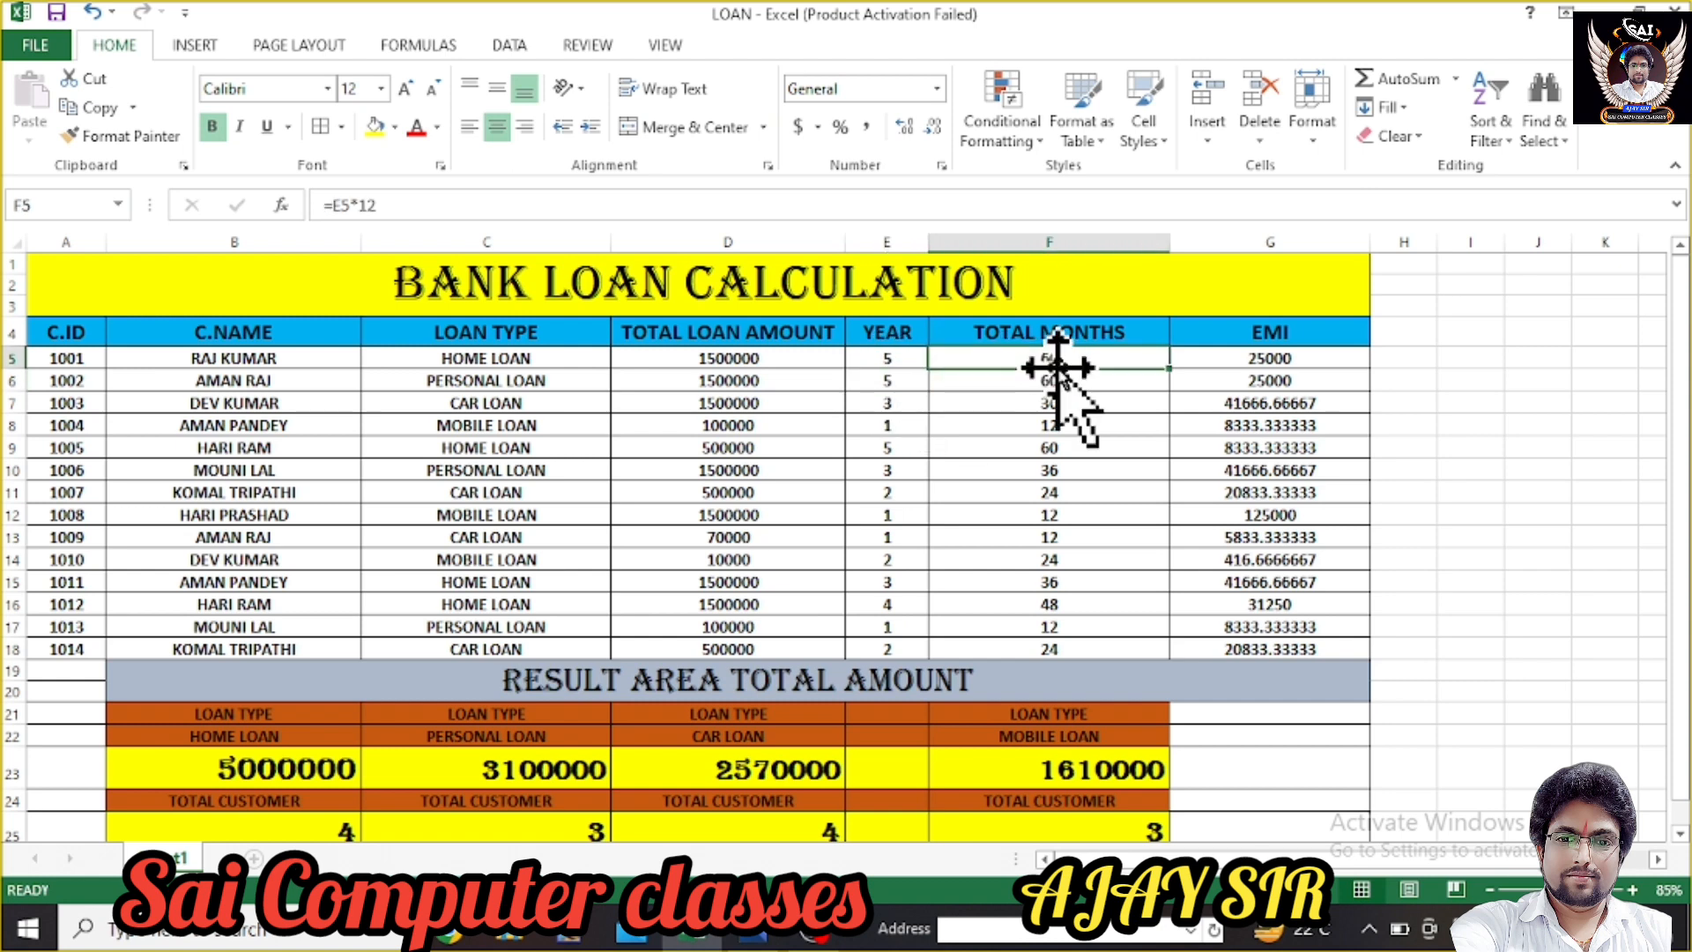
left_click(1258, 359)
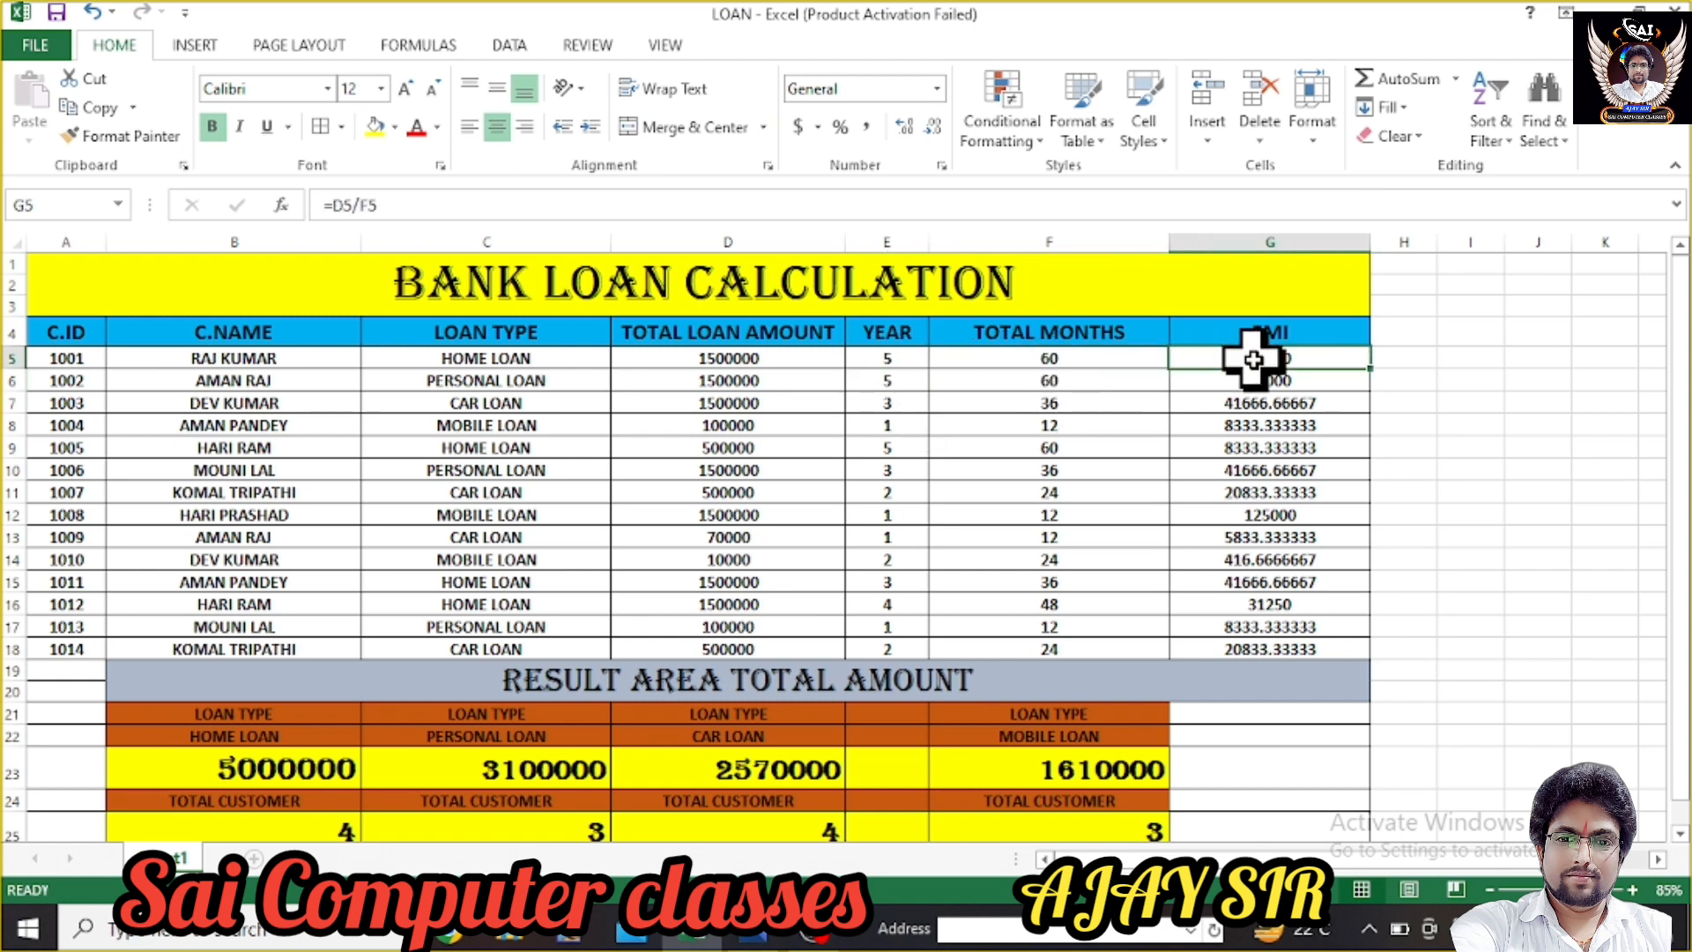
- Inspect the total amount formulas for home, personal and car loans, and the home loan customer count formula
left_click(276, 765)
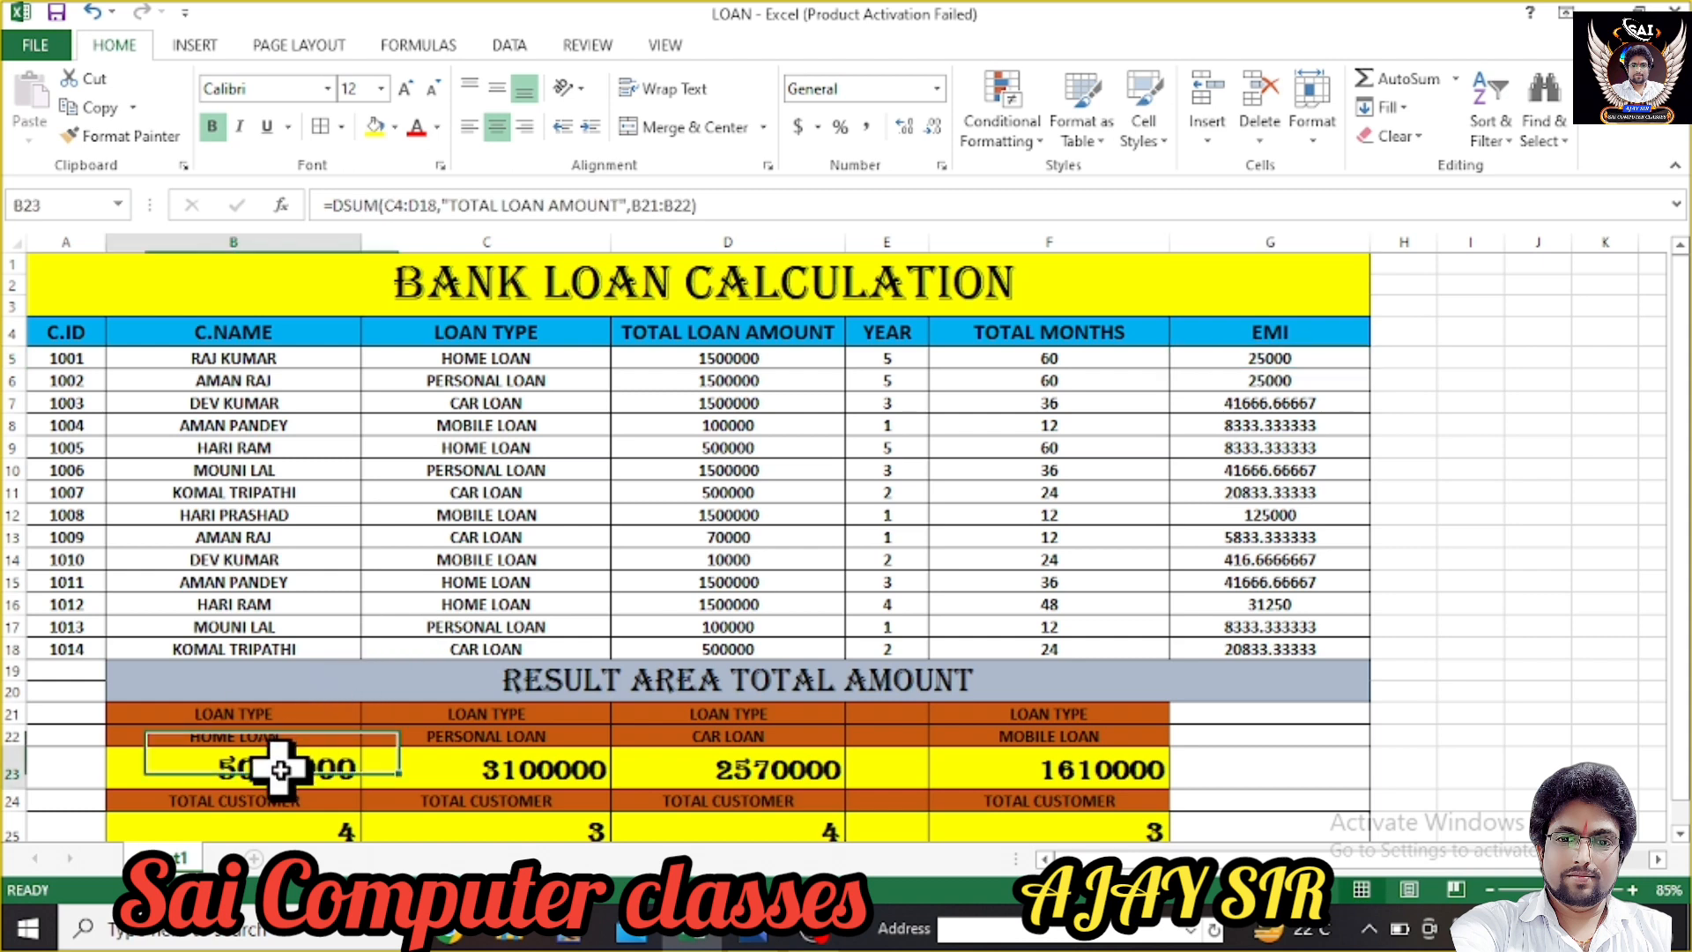
left_click(516, 760)
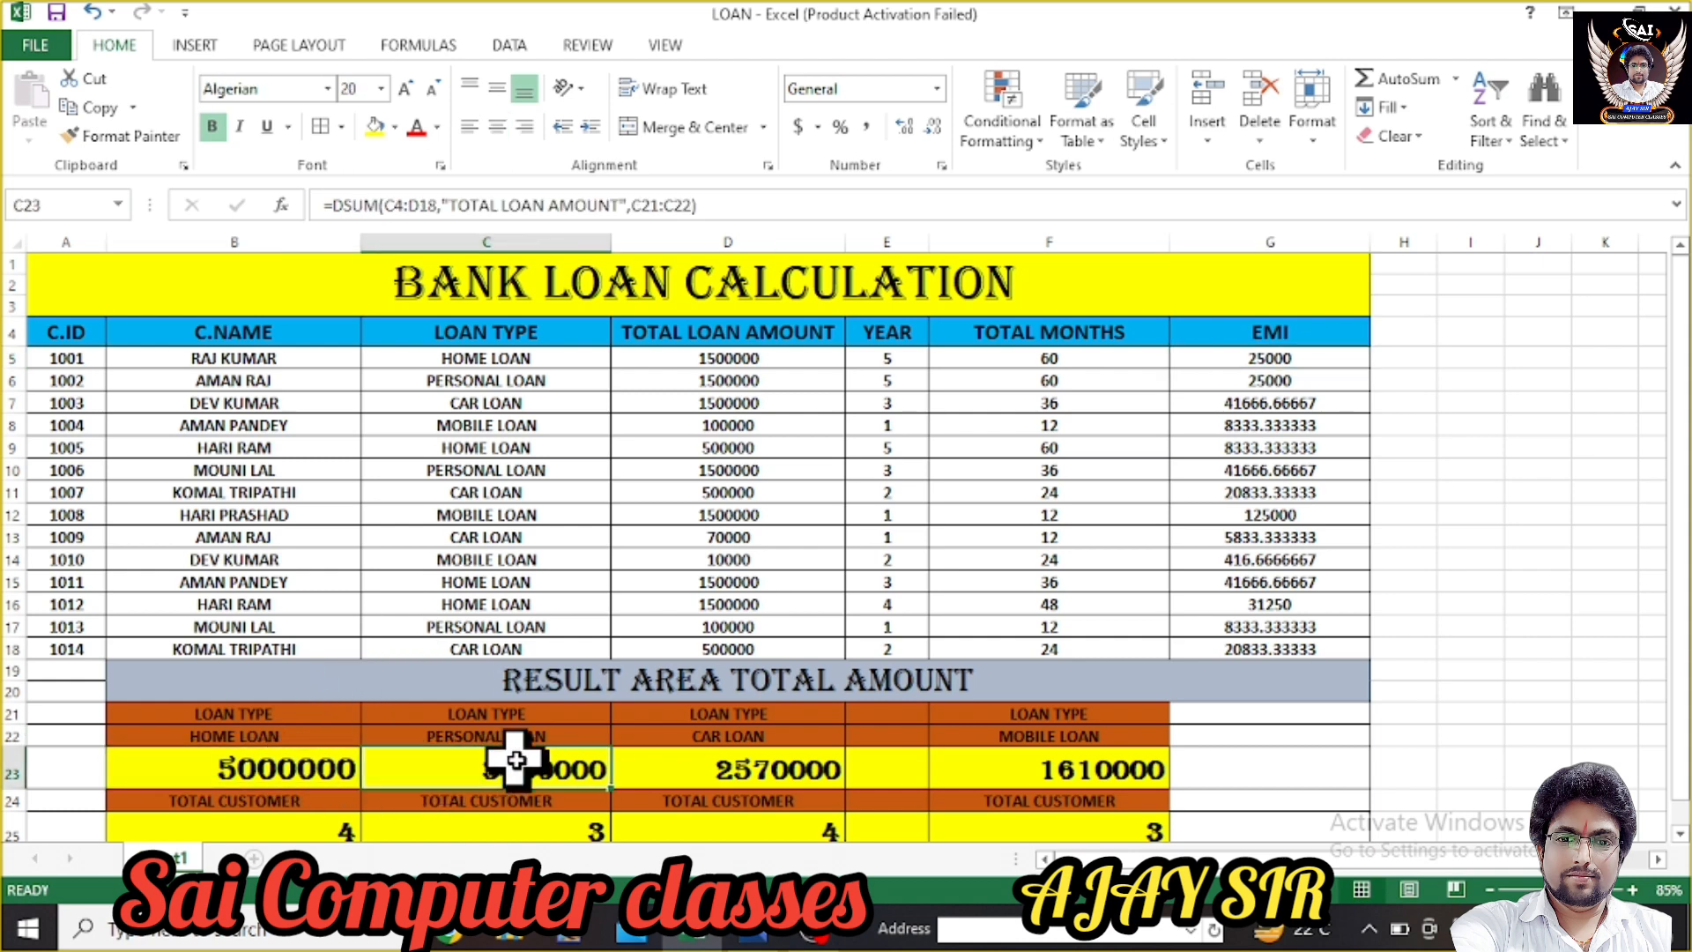
left_click(785, 763)
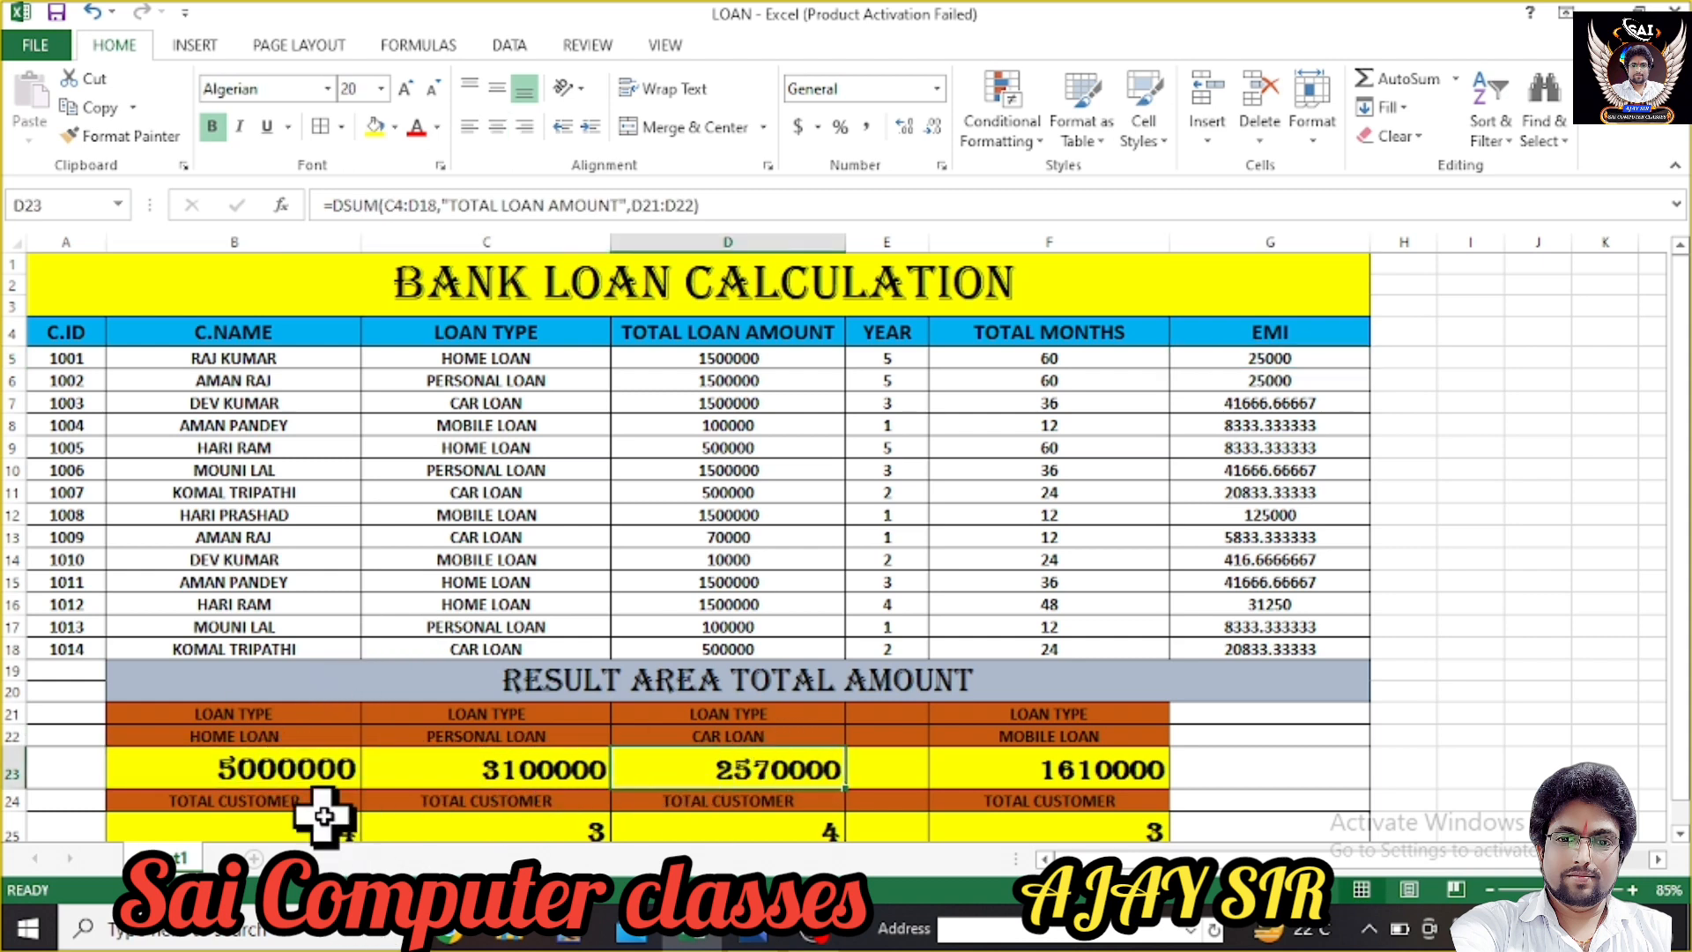
scroll(321, 809, "down", 2)
left_click(318, 705)
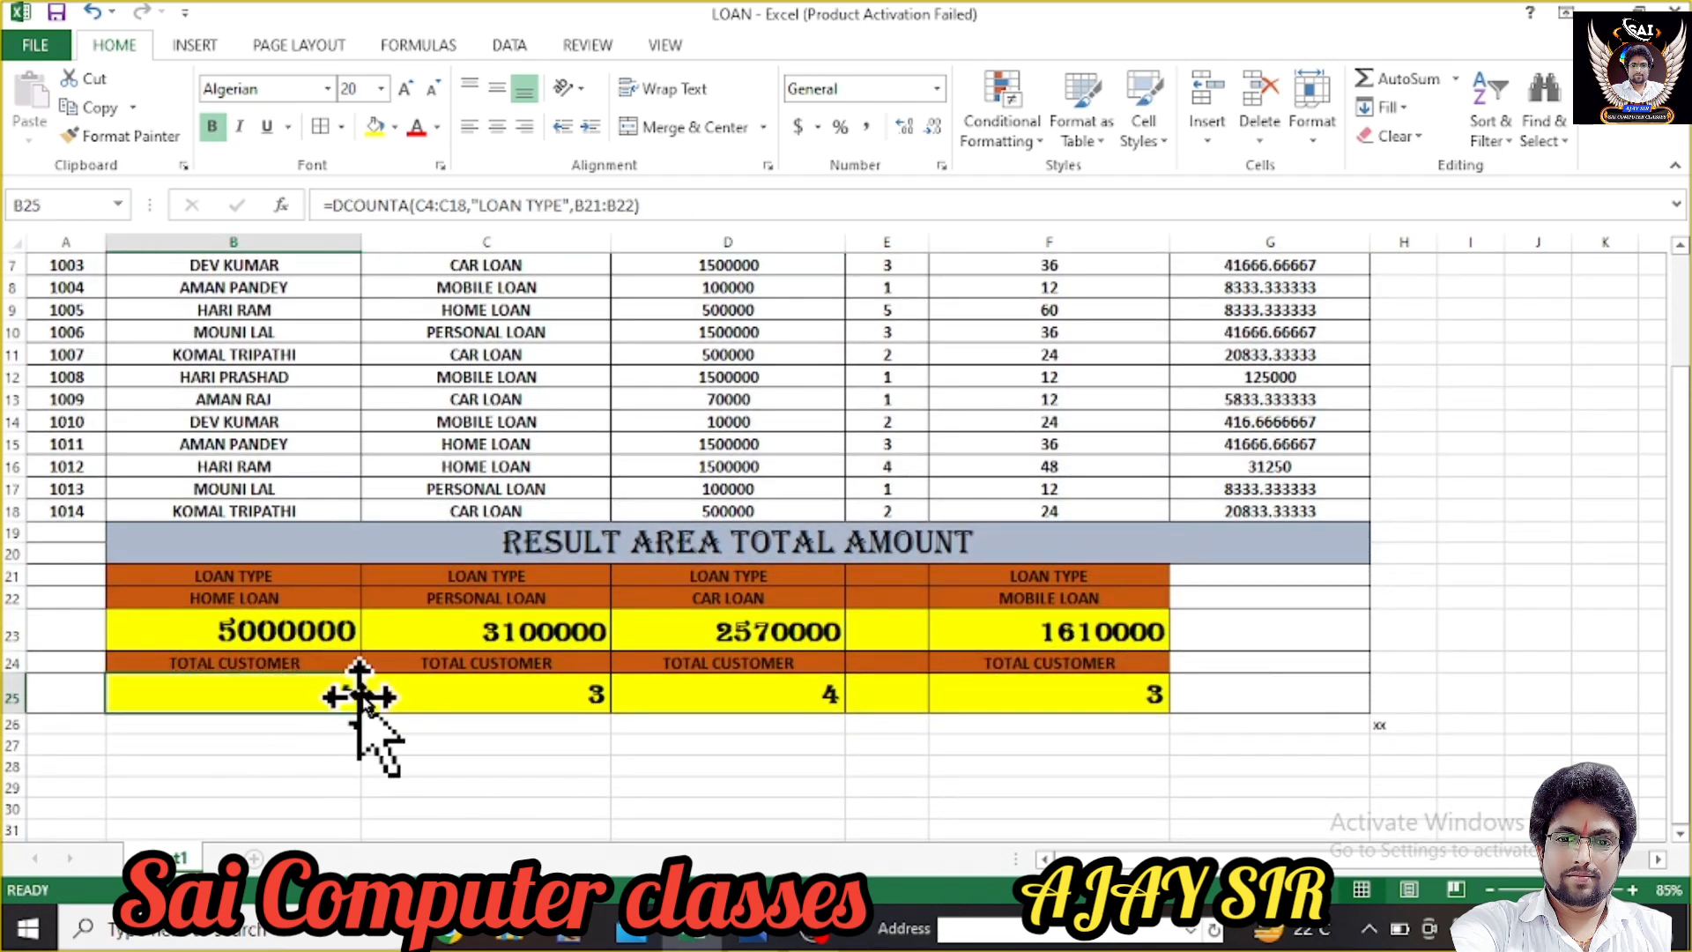
scroll(359, 699, "up", 2)
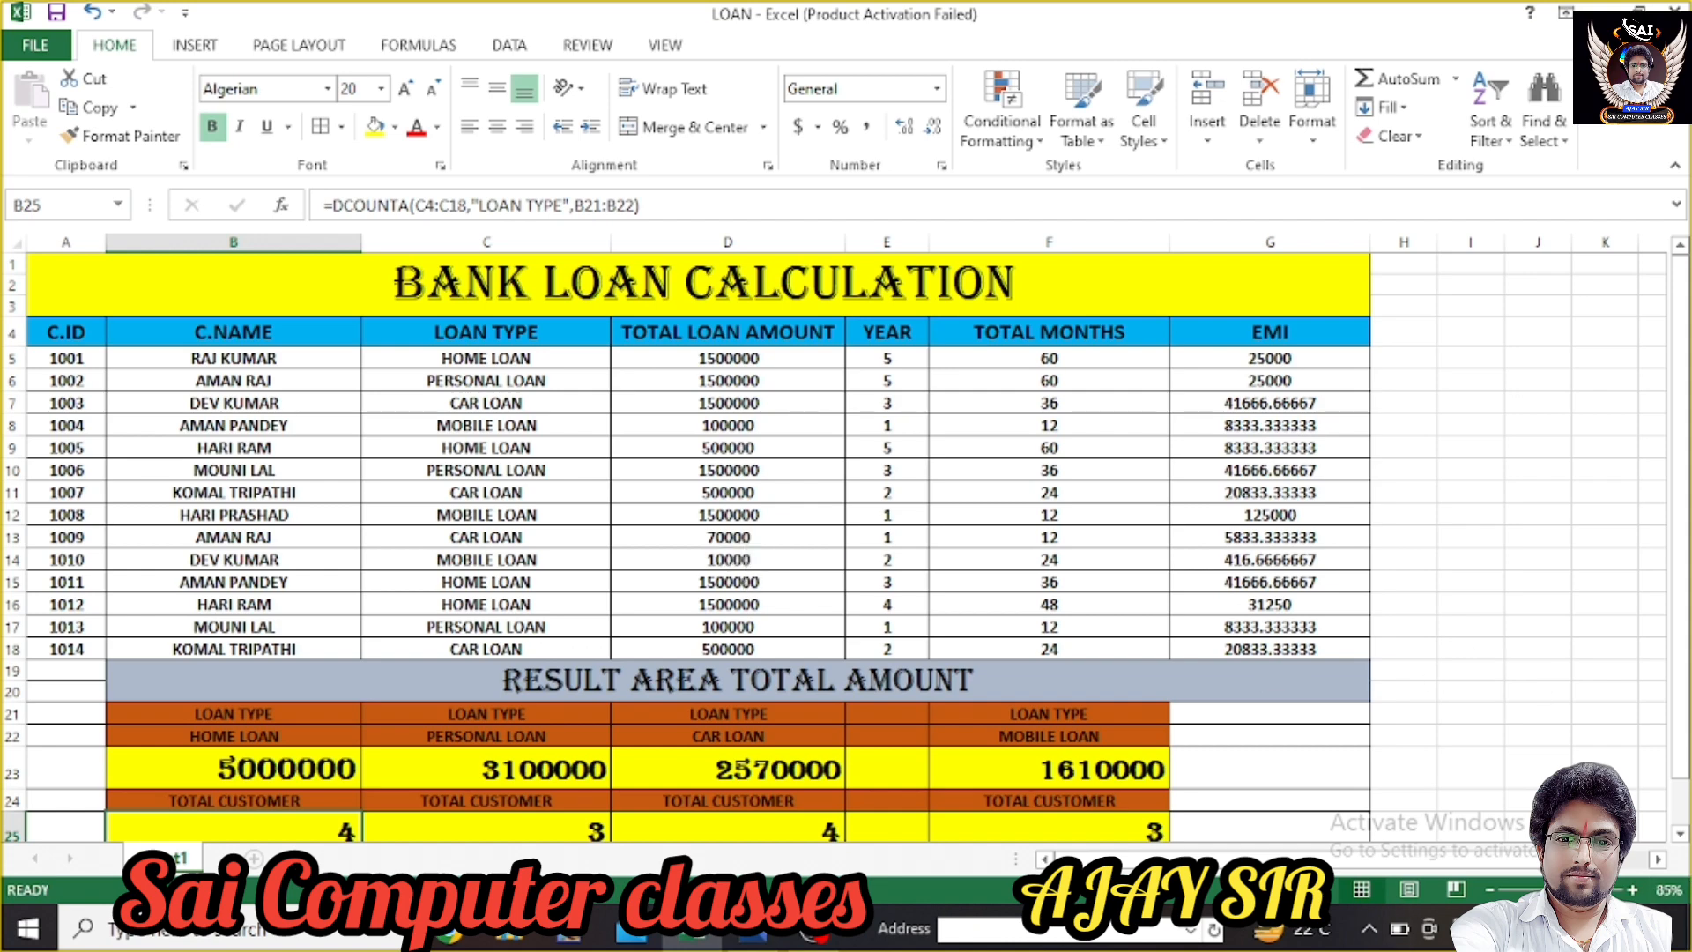
- View the lesson image again, return to the loan workbook, and review each header from C.ID to EMI in row 4
left_click(769, 941)
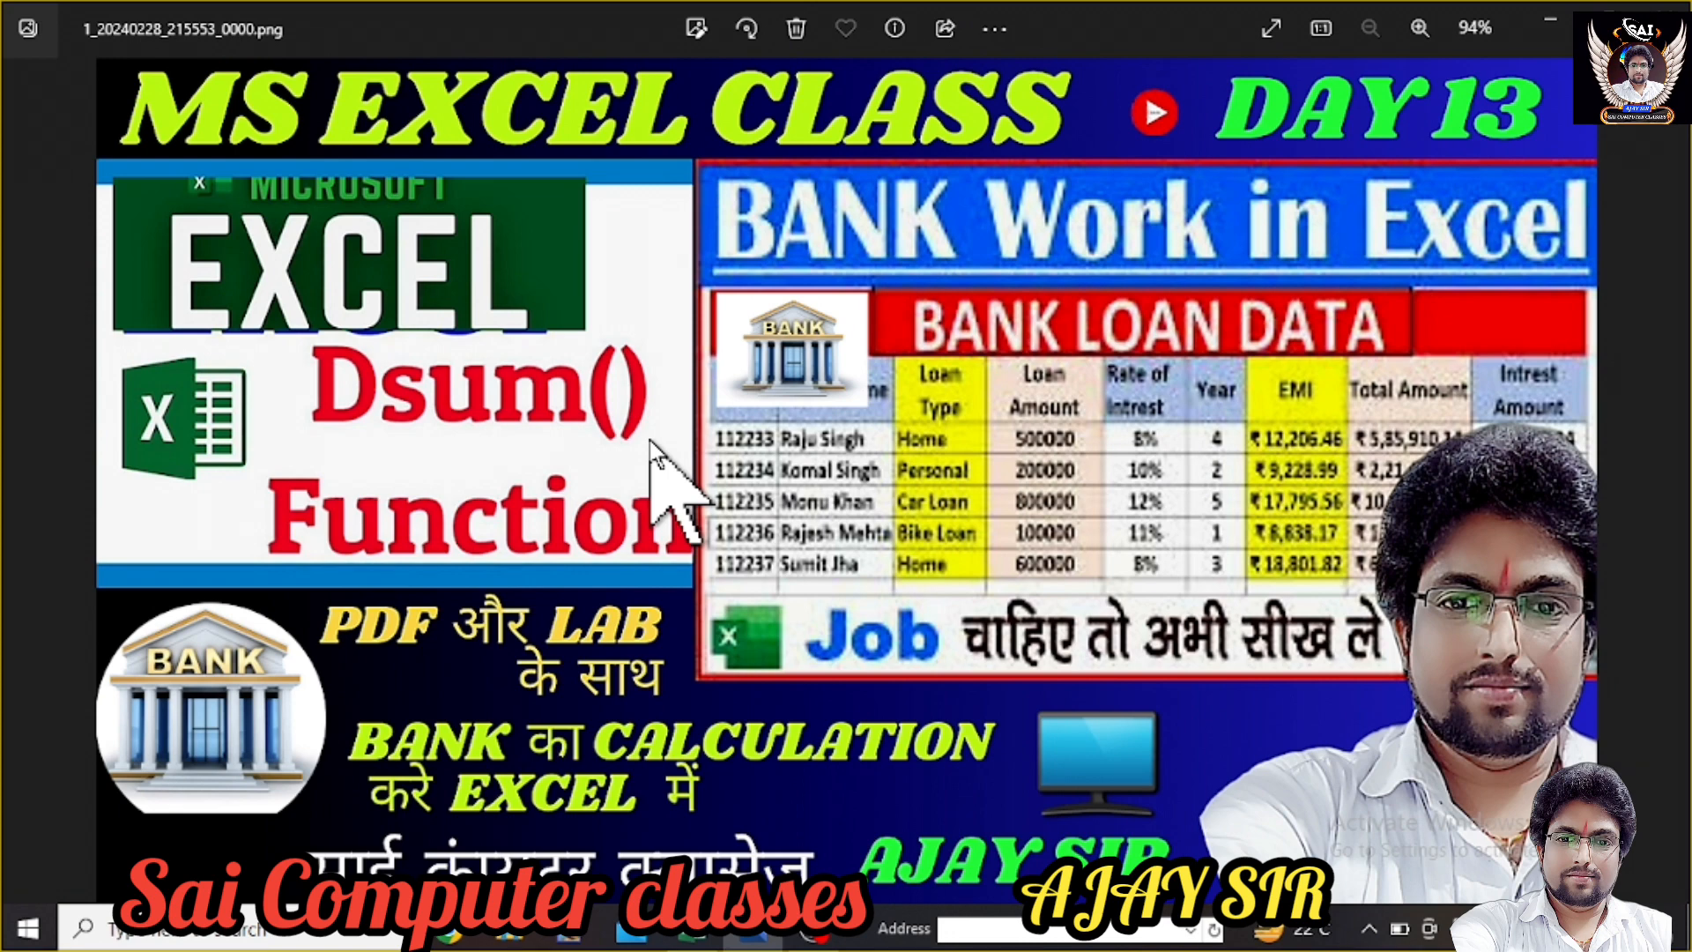
left_click(687, 936)
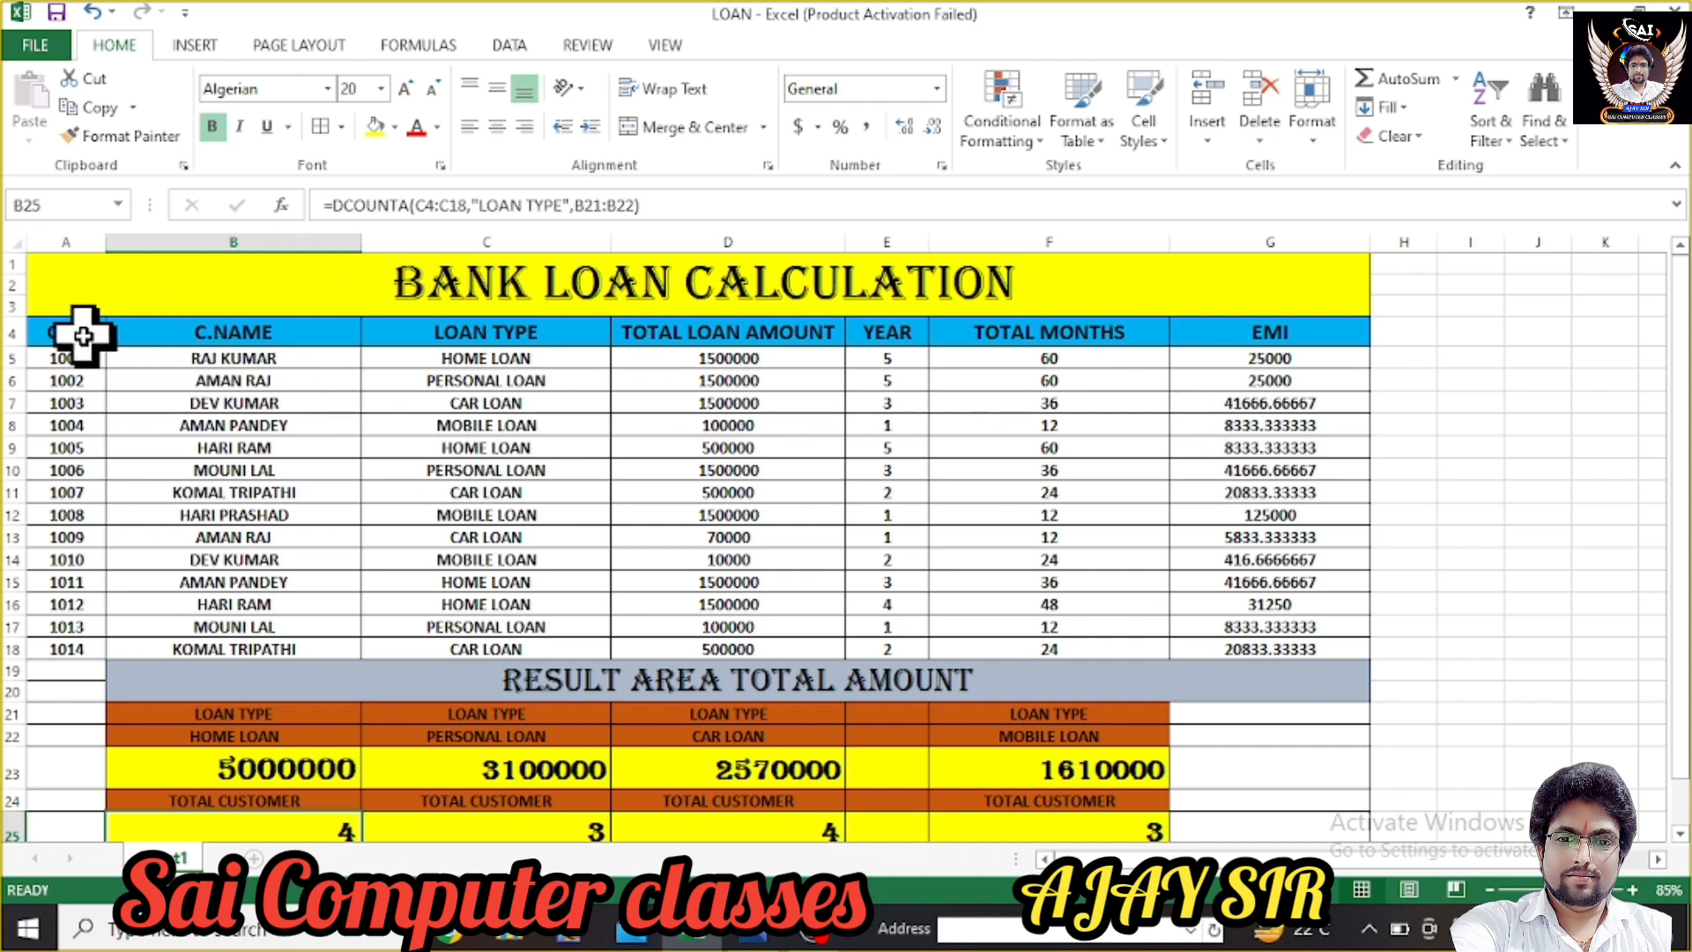
left_click(53, 331)
left_click(243, 332)
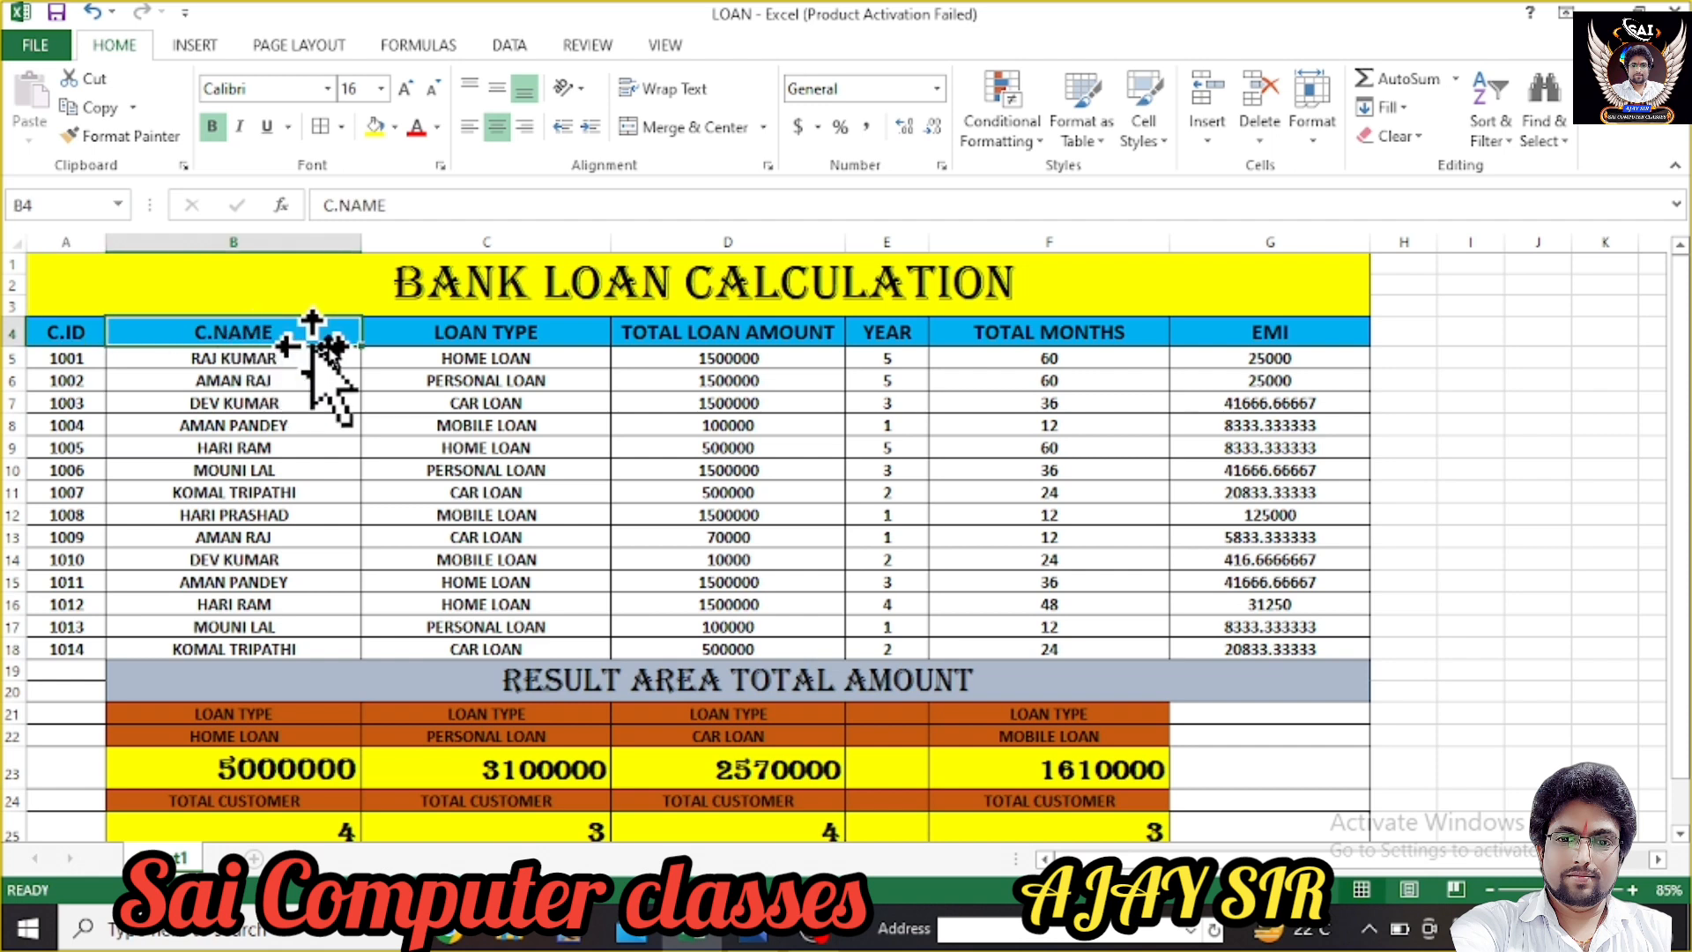
left_click(513, 333)
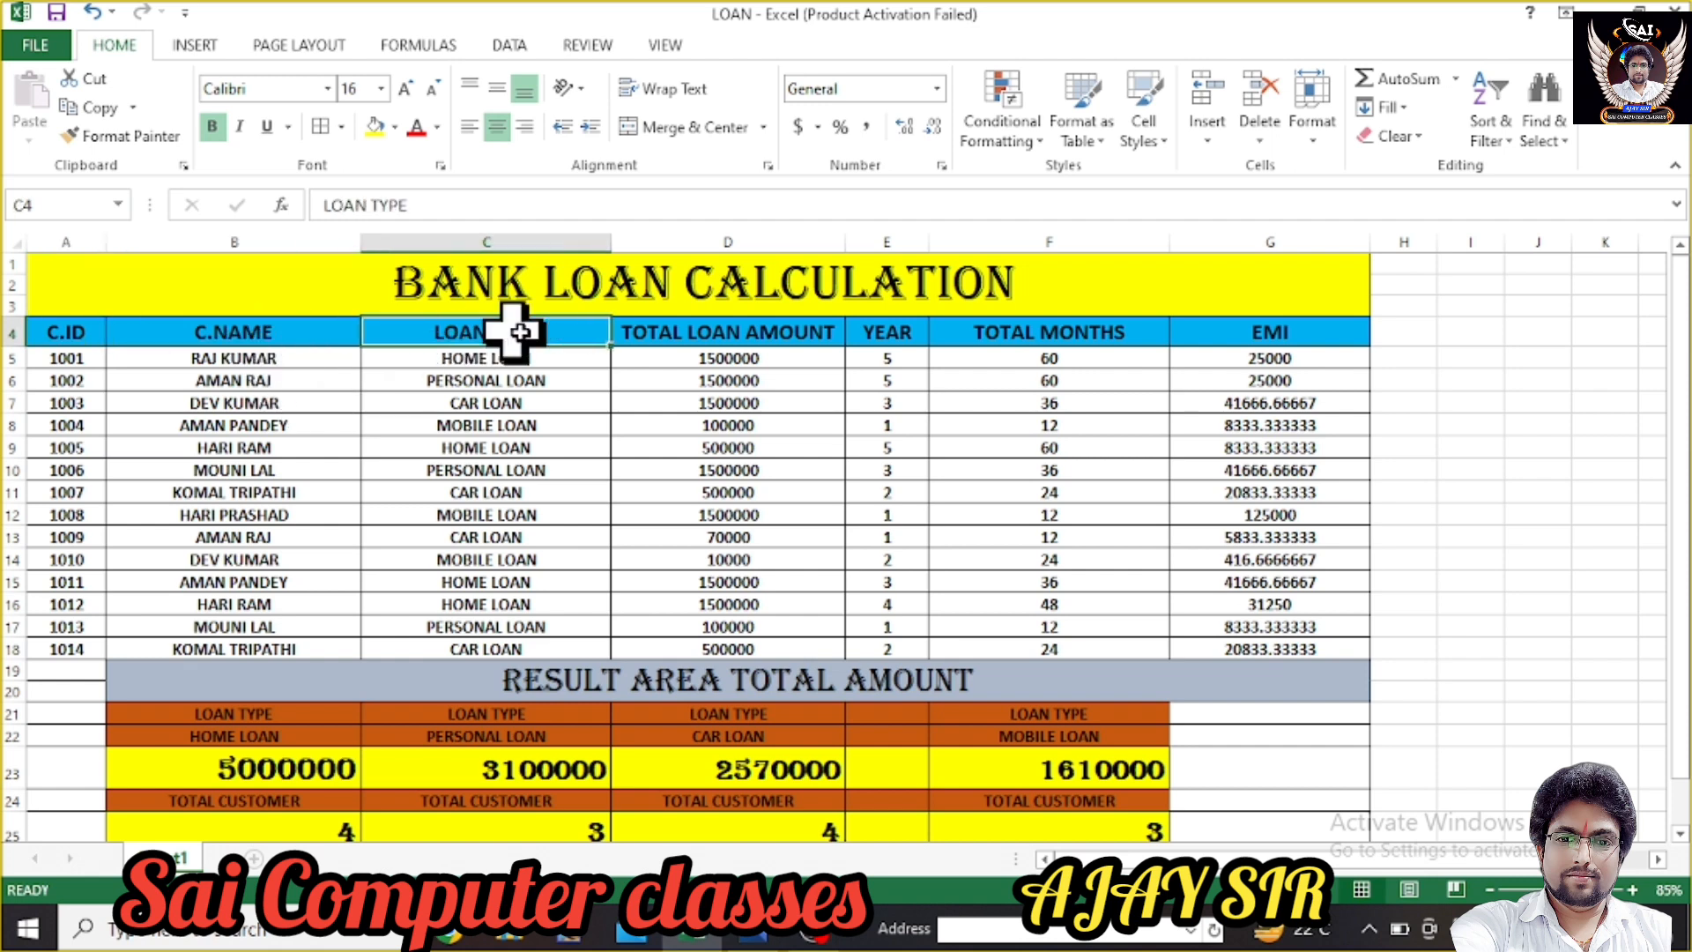
left_click(743, 326)
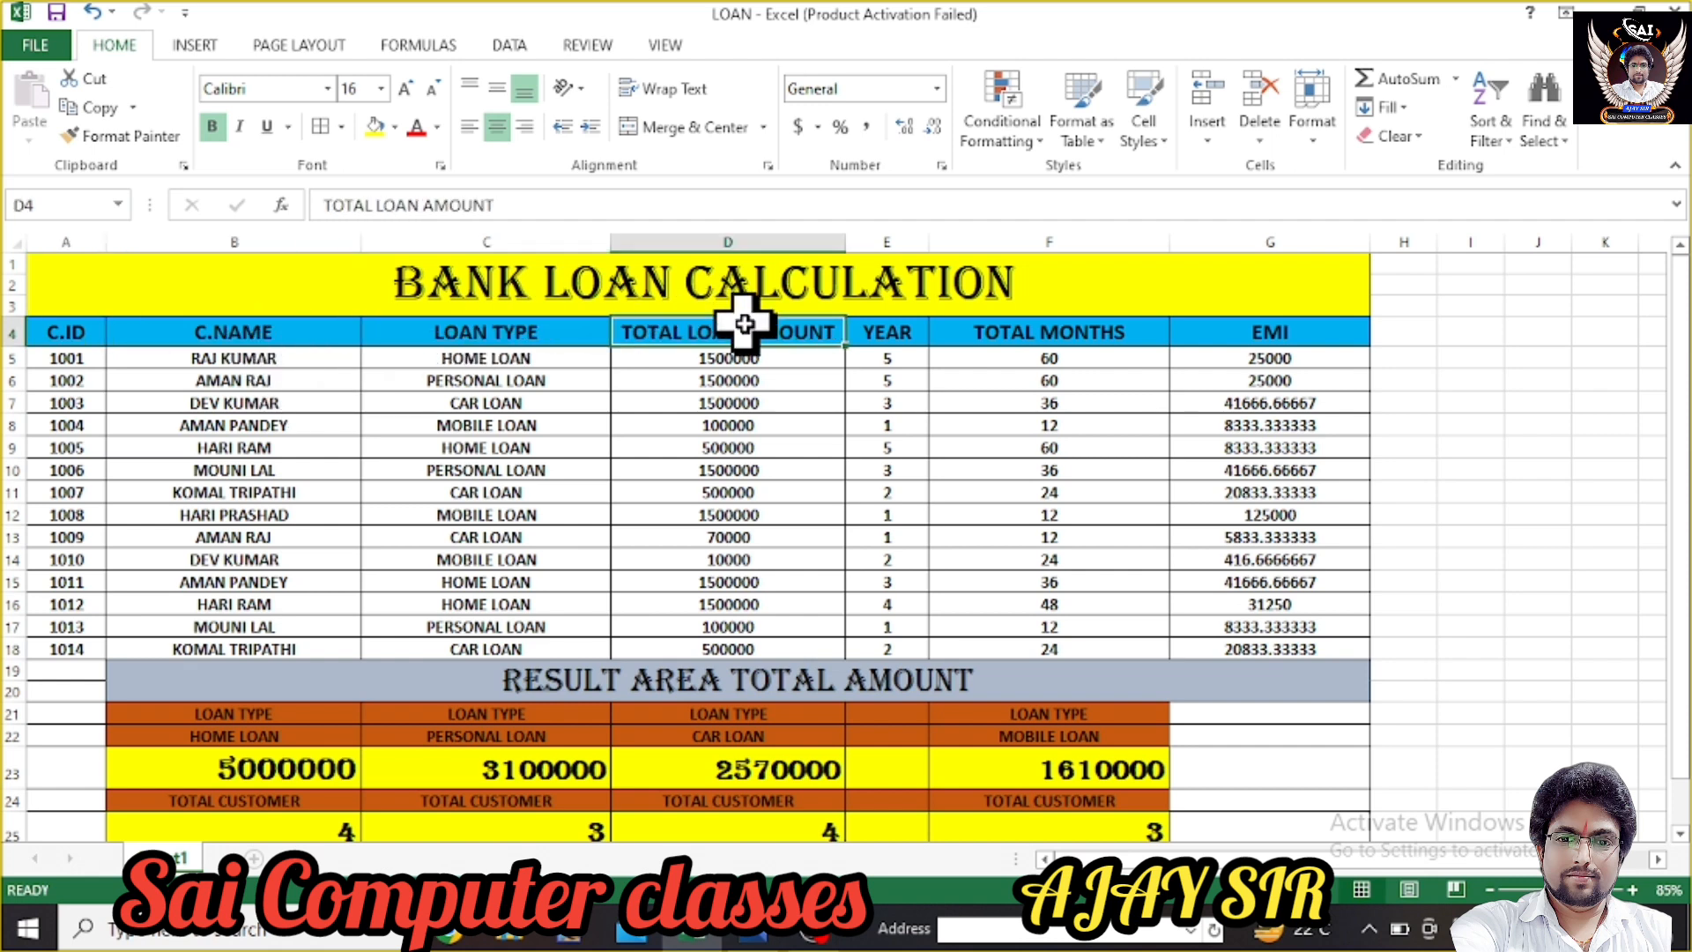
left_click(879, 328)
left_click(987, 328)
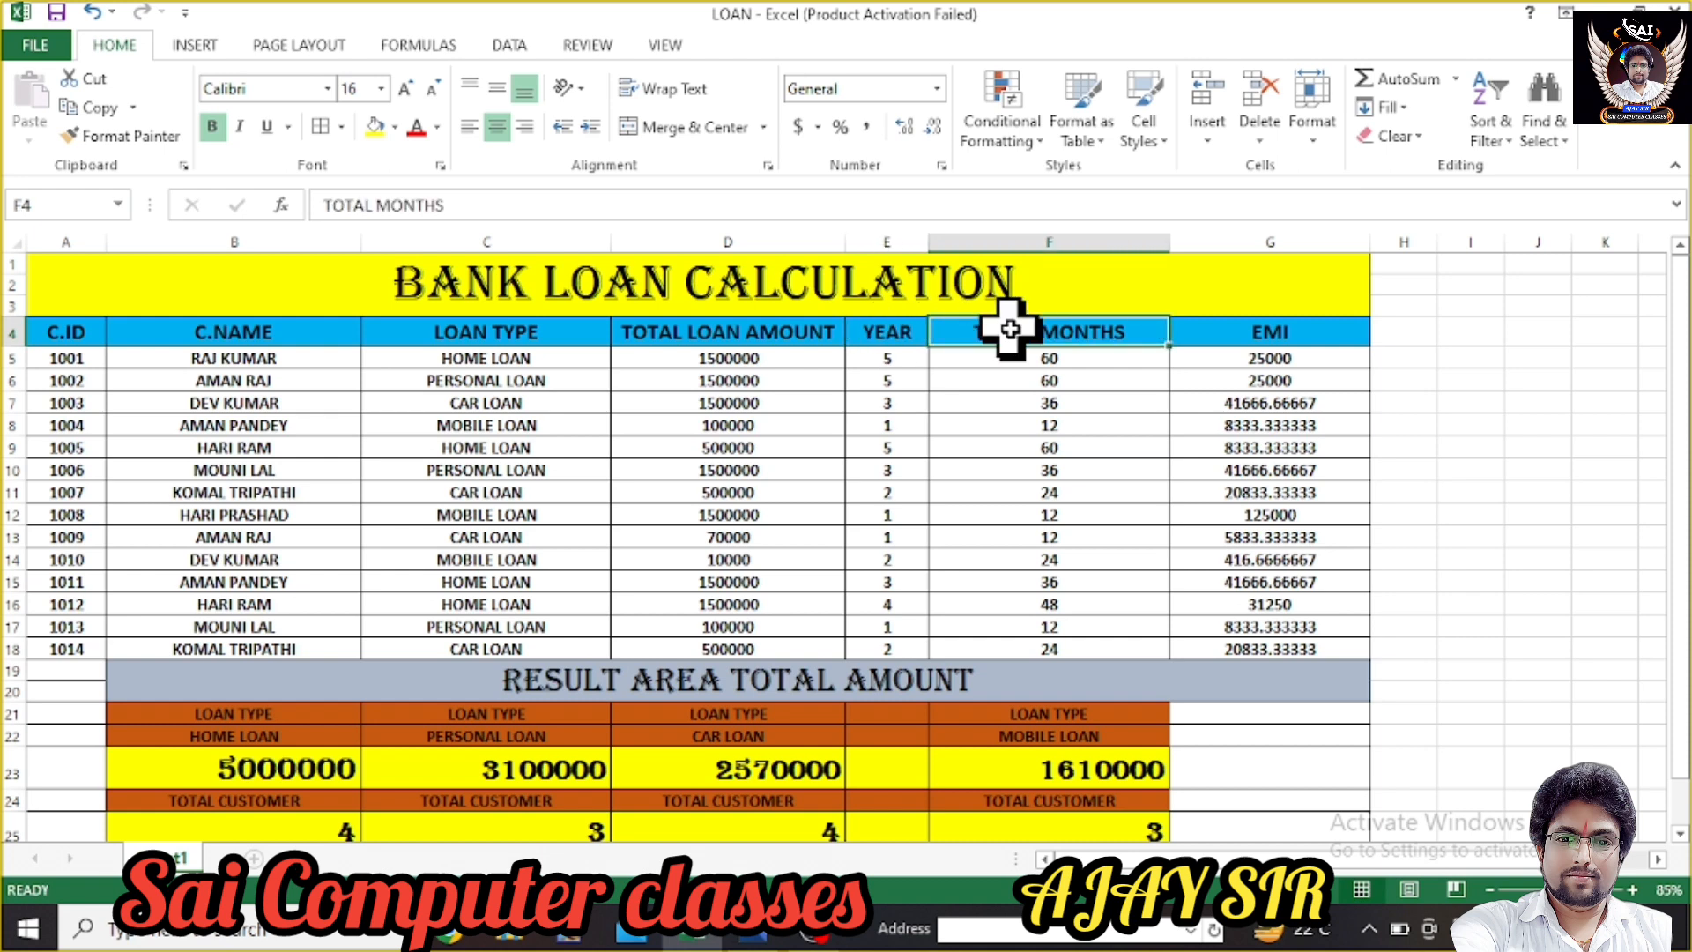
left_click(1232, 331)
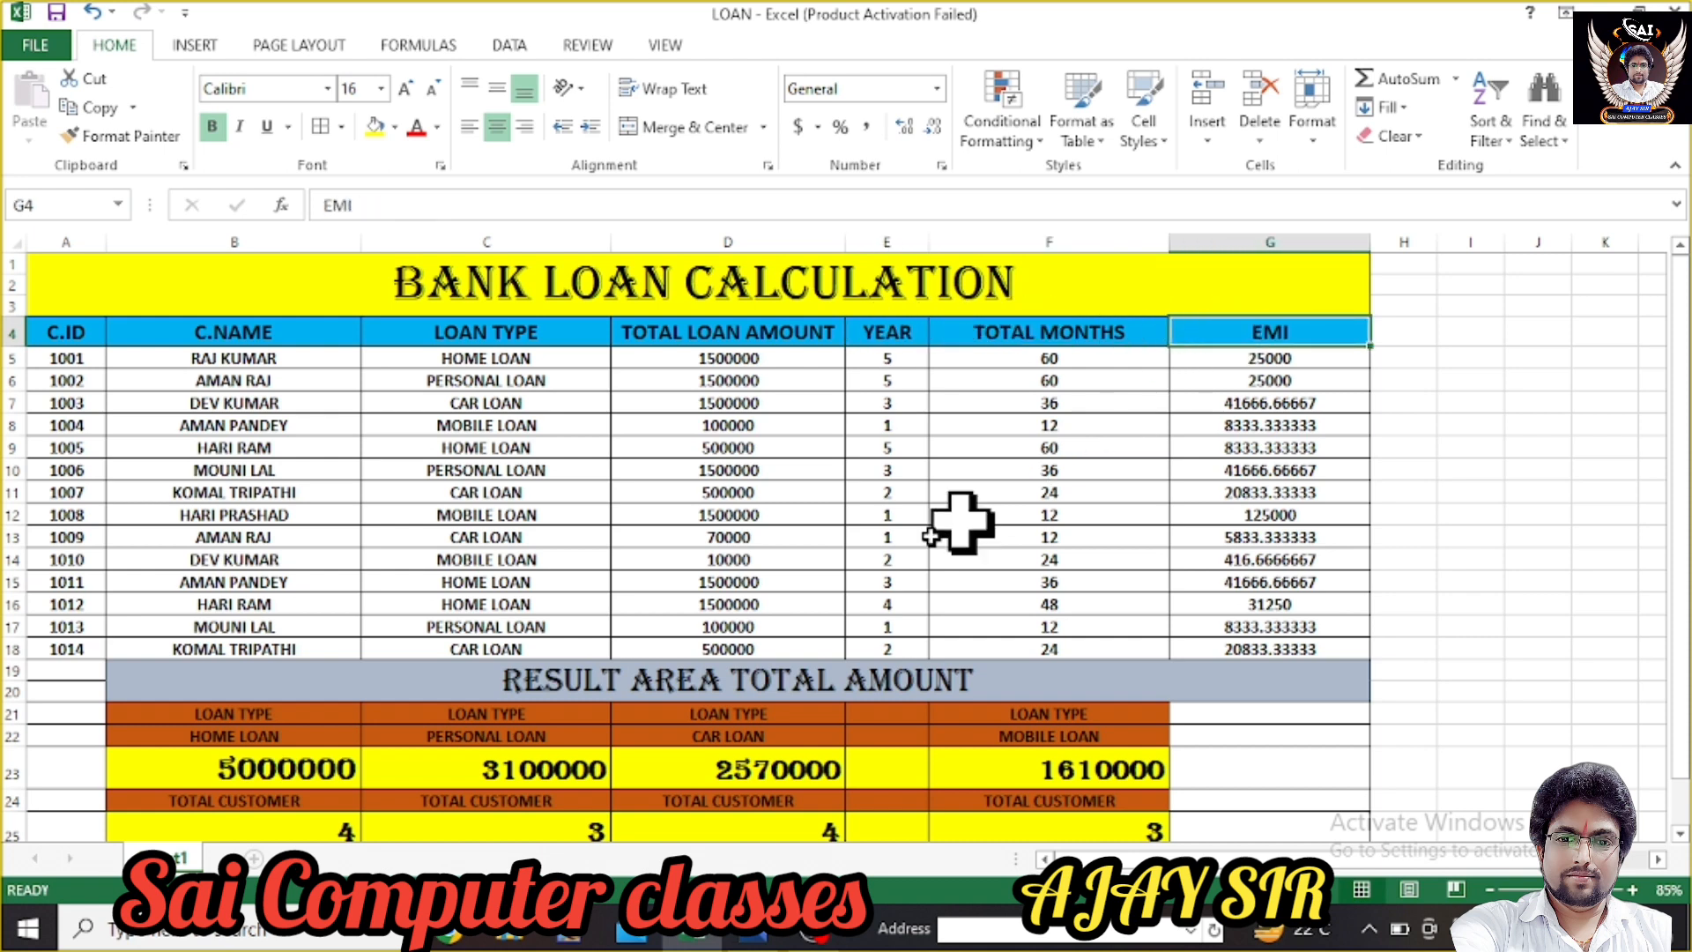
- Examine the first customer's record in row 5, including the Total Months and EMI formulas, and the Loan Type entries down column C
left_click(215, 361)
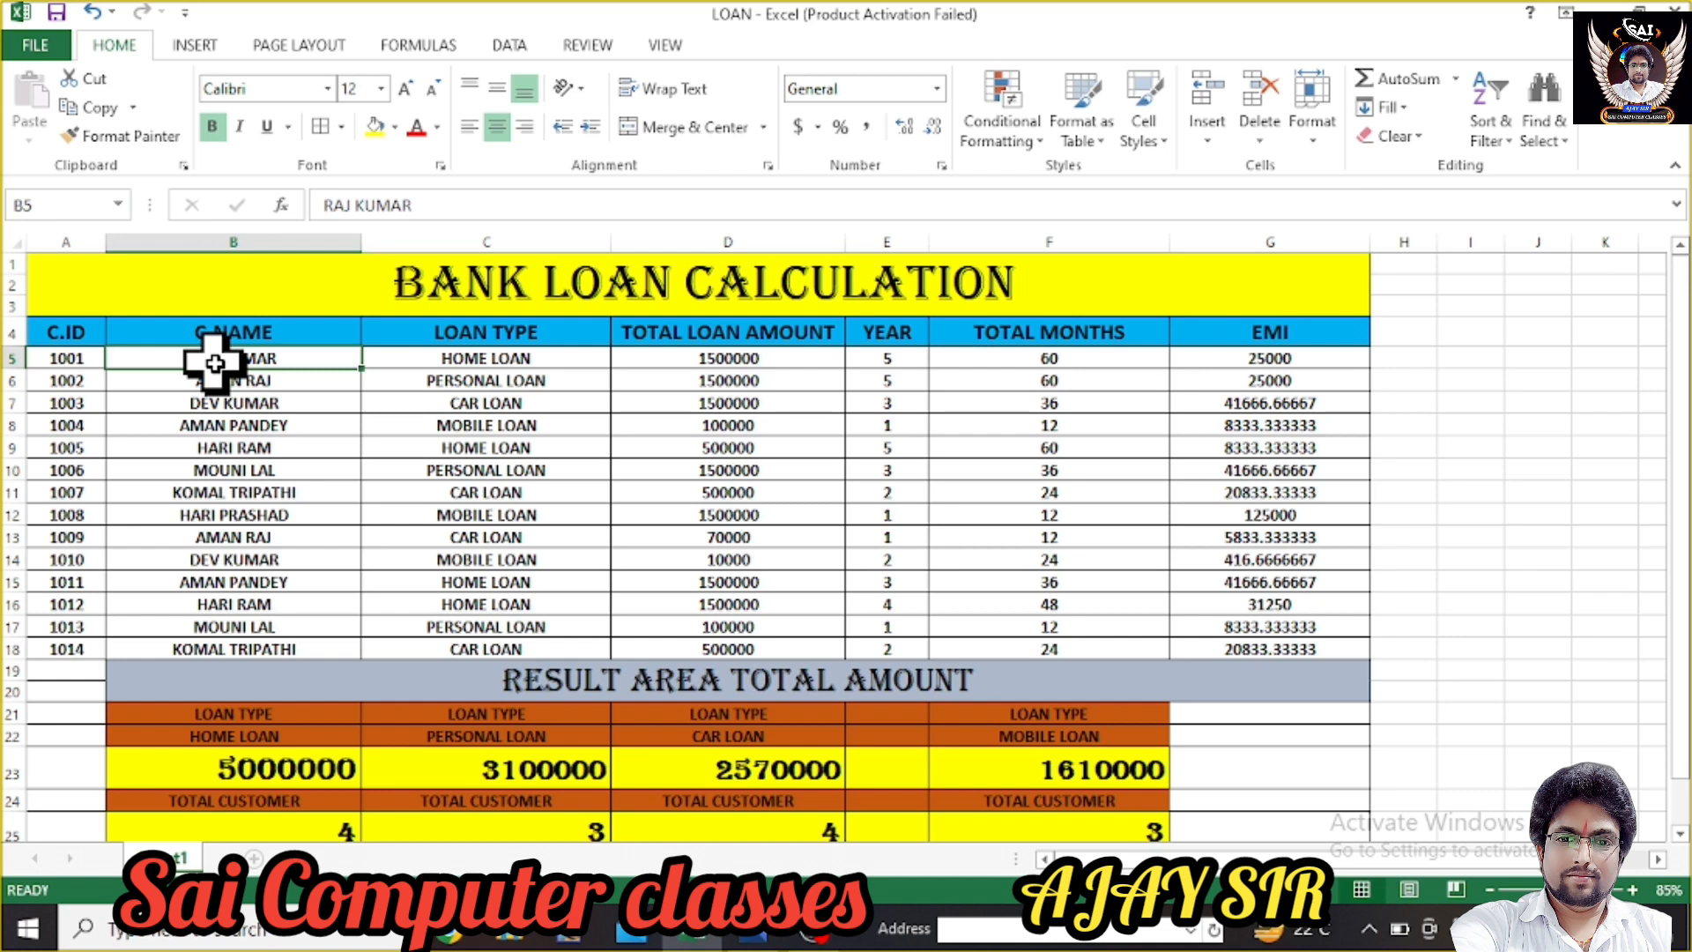
left_click(514, 351)
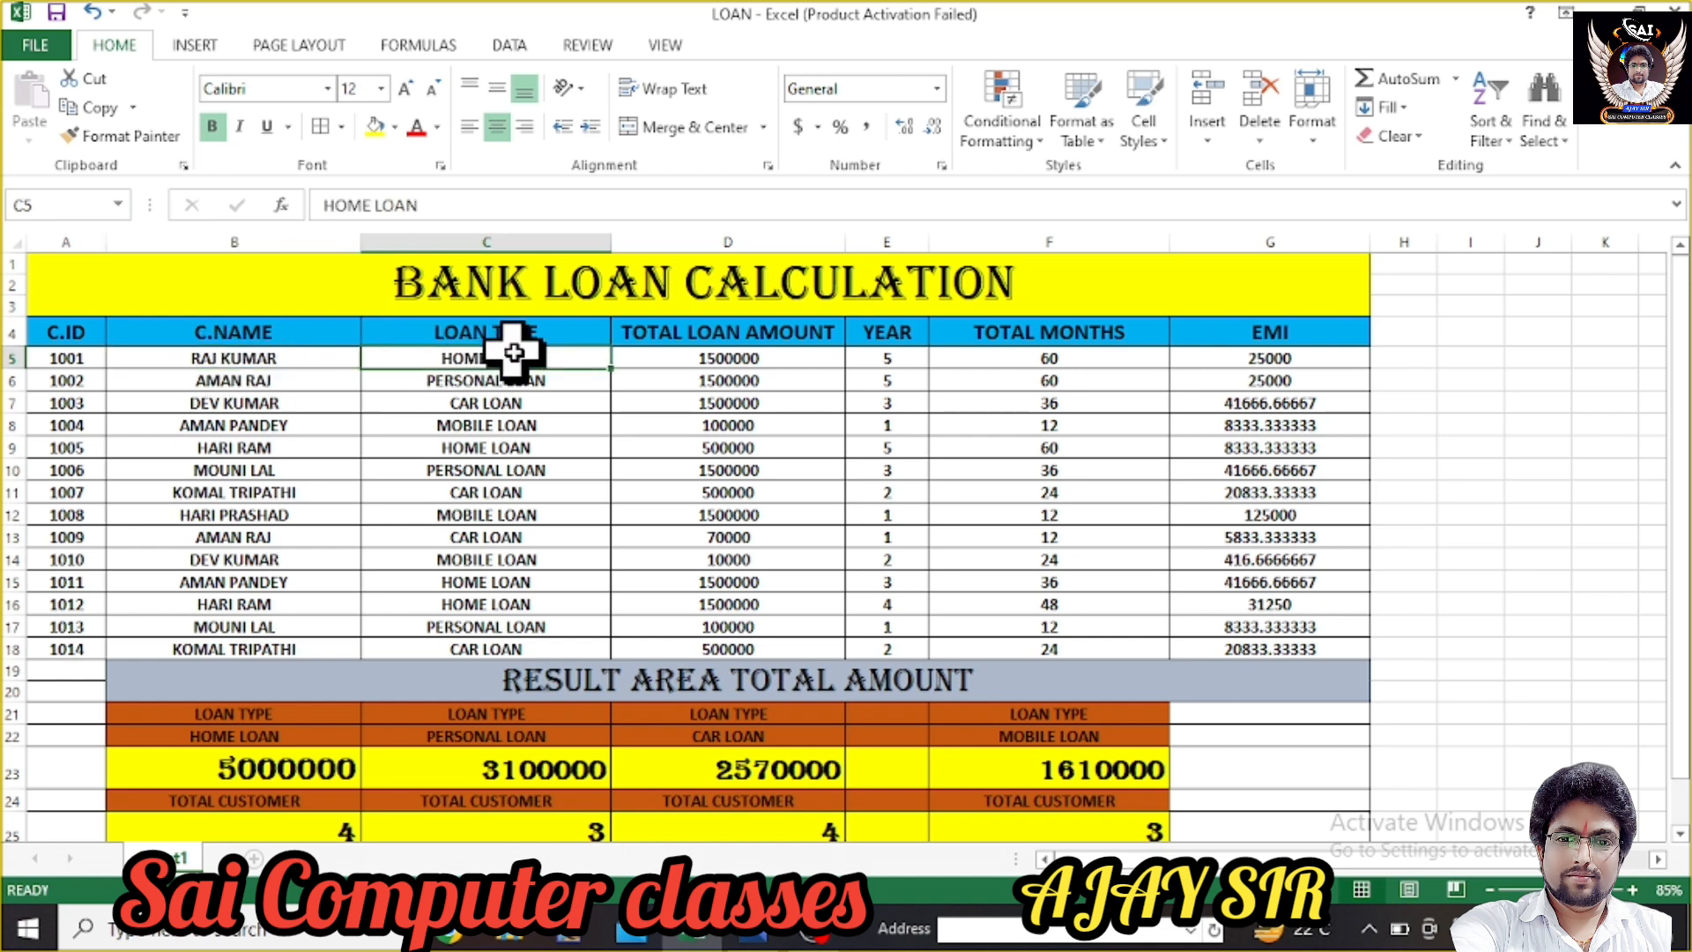
left_click(793, 362)
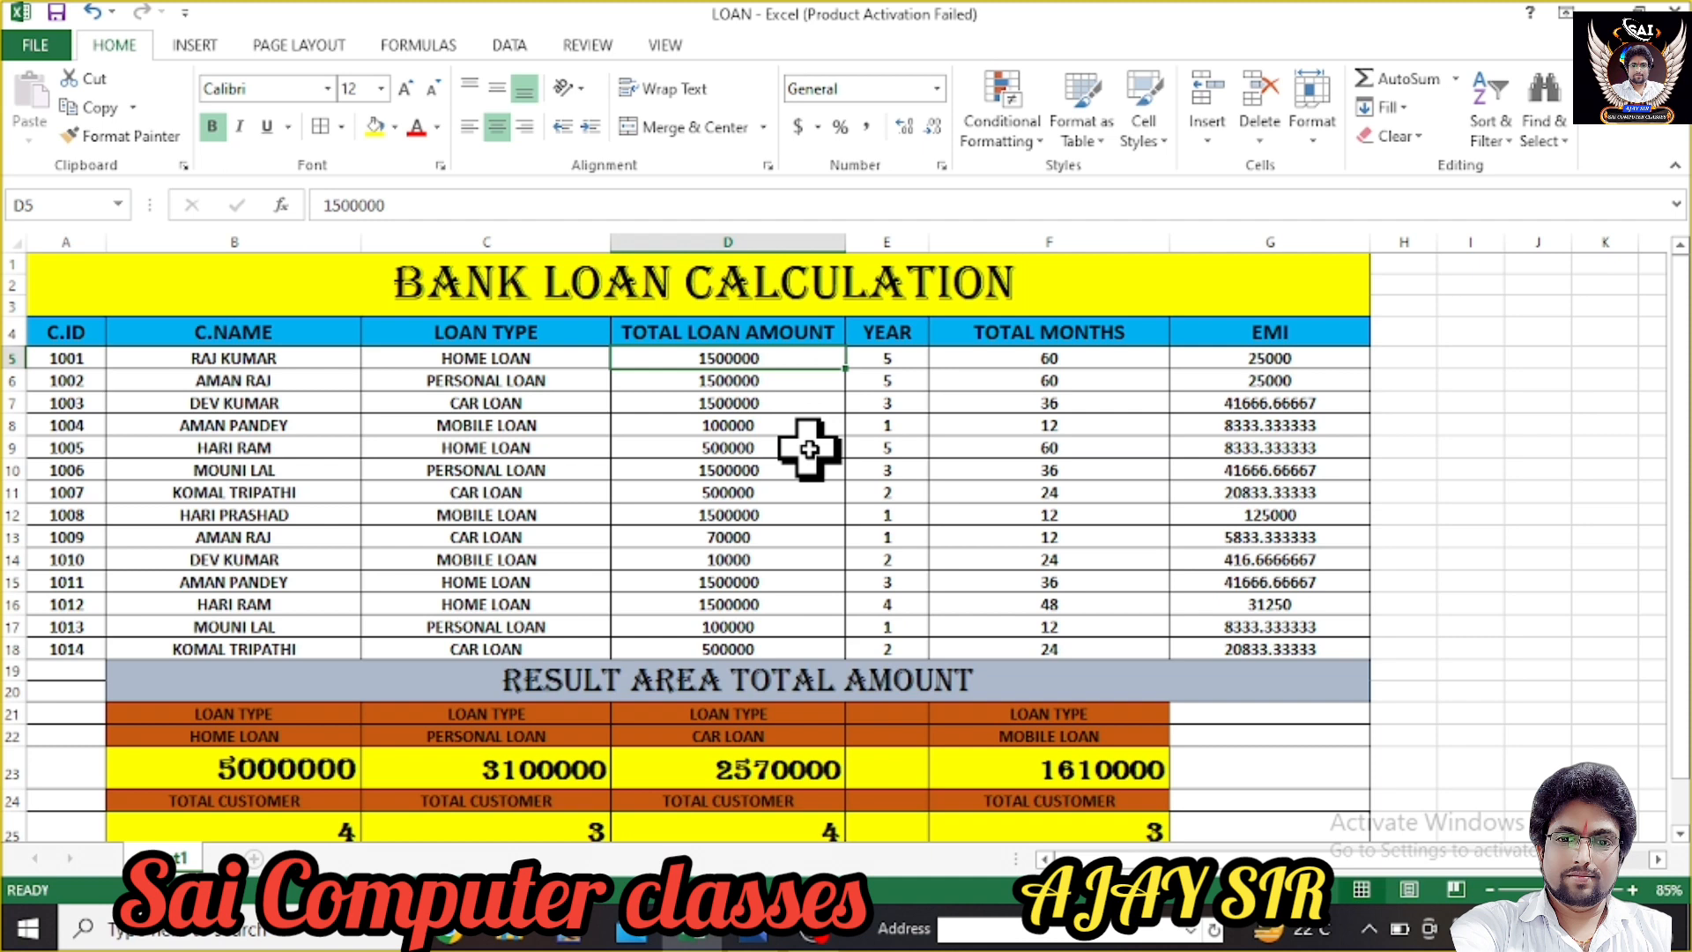
left_click(885, 361)
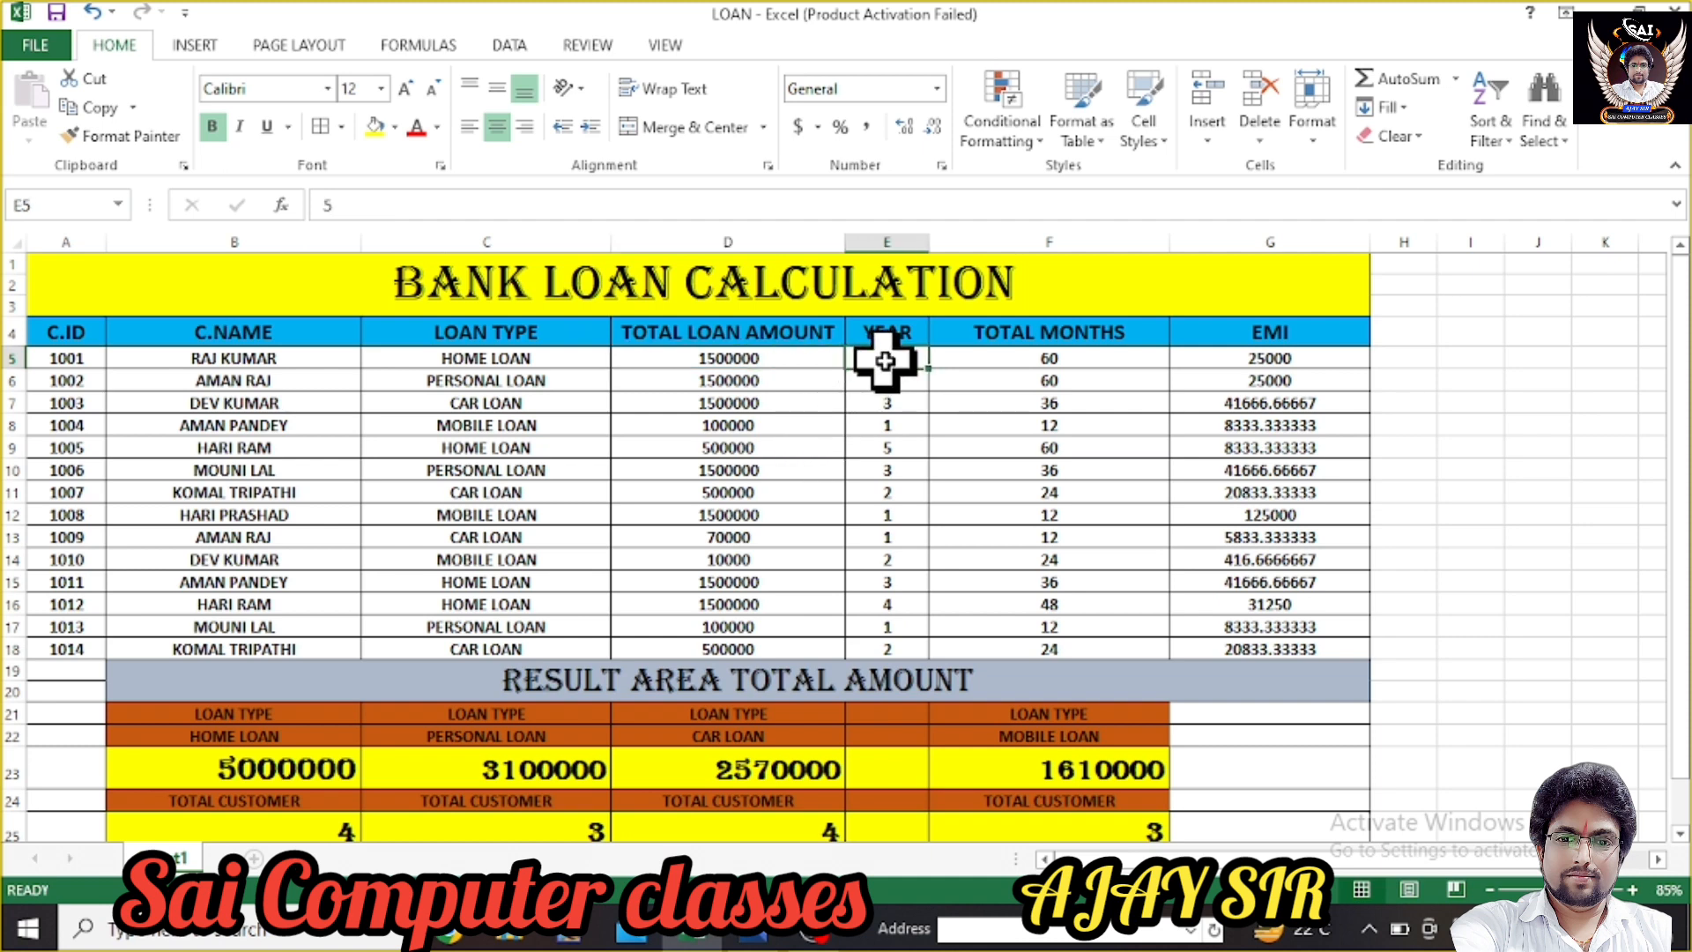
left_click(1028, 360)
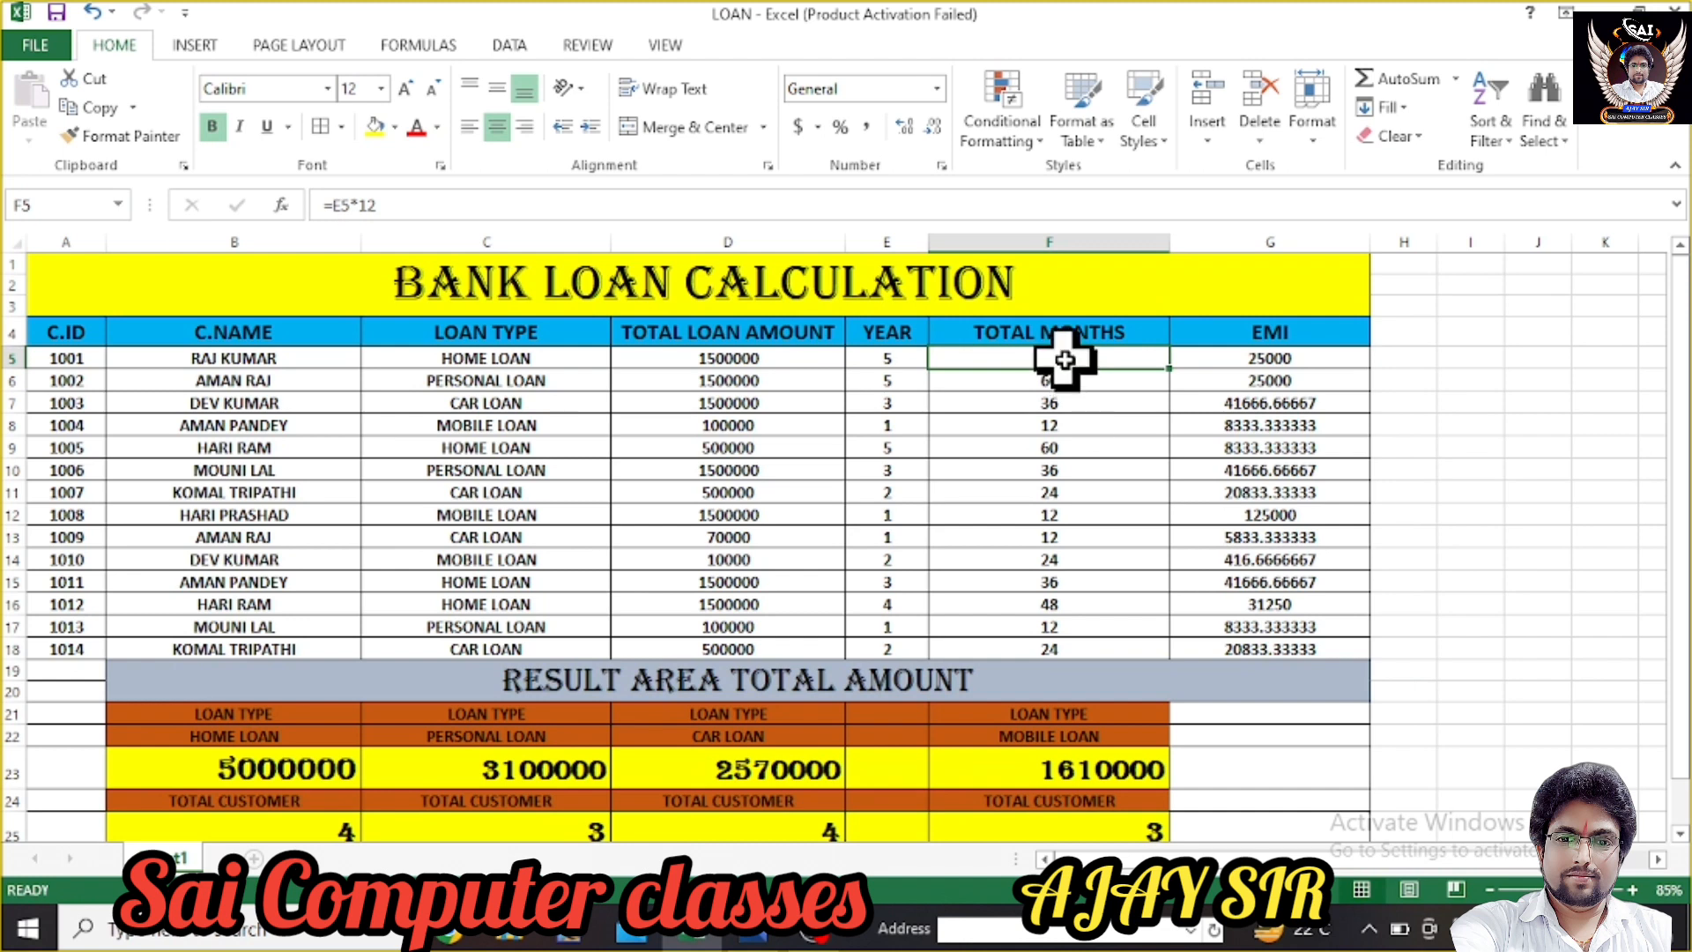
left_click(1304, 365)
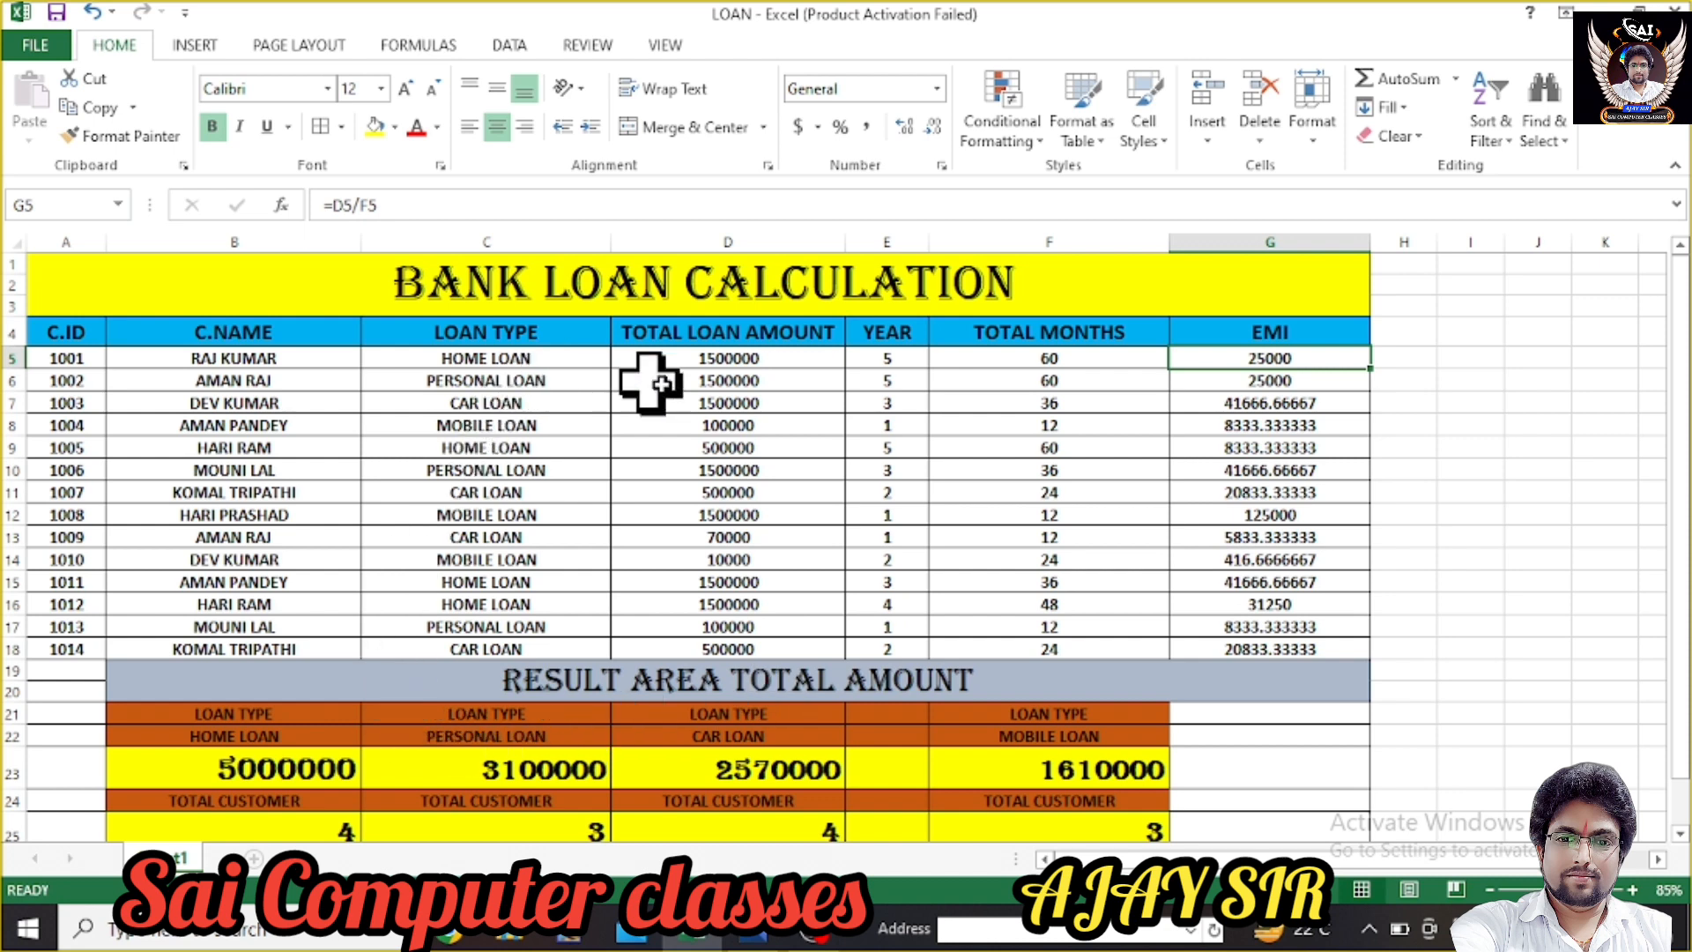
left_click_drag(457, 355, 468, 642)
left_click(779, 543)
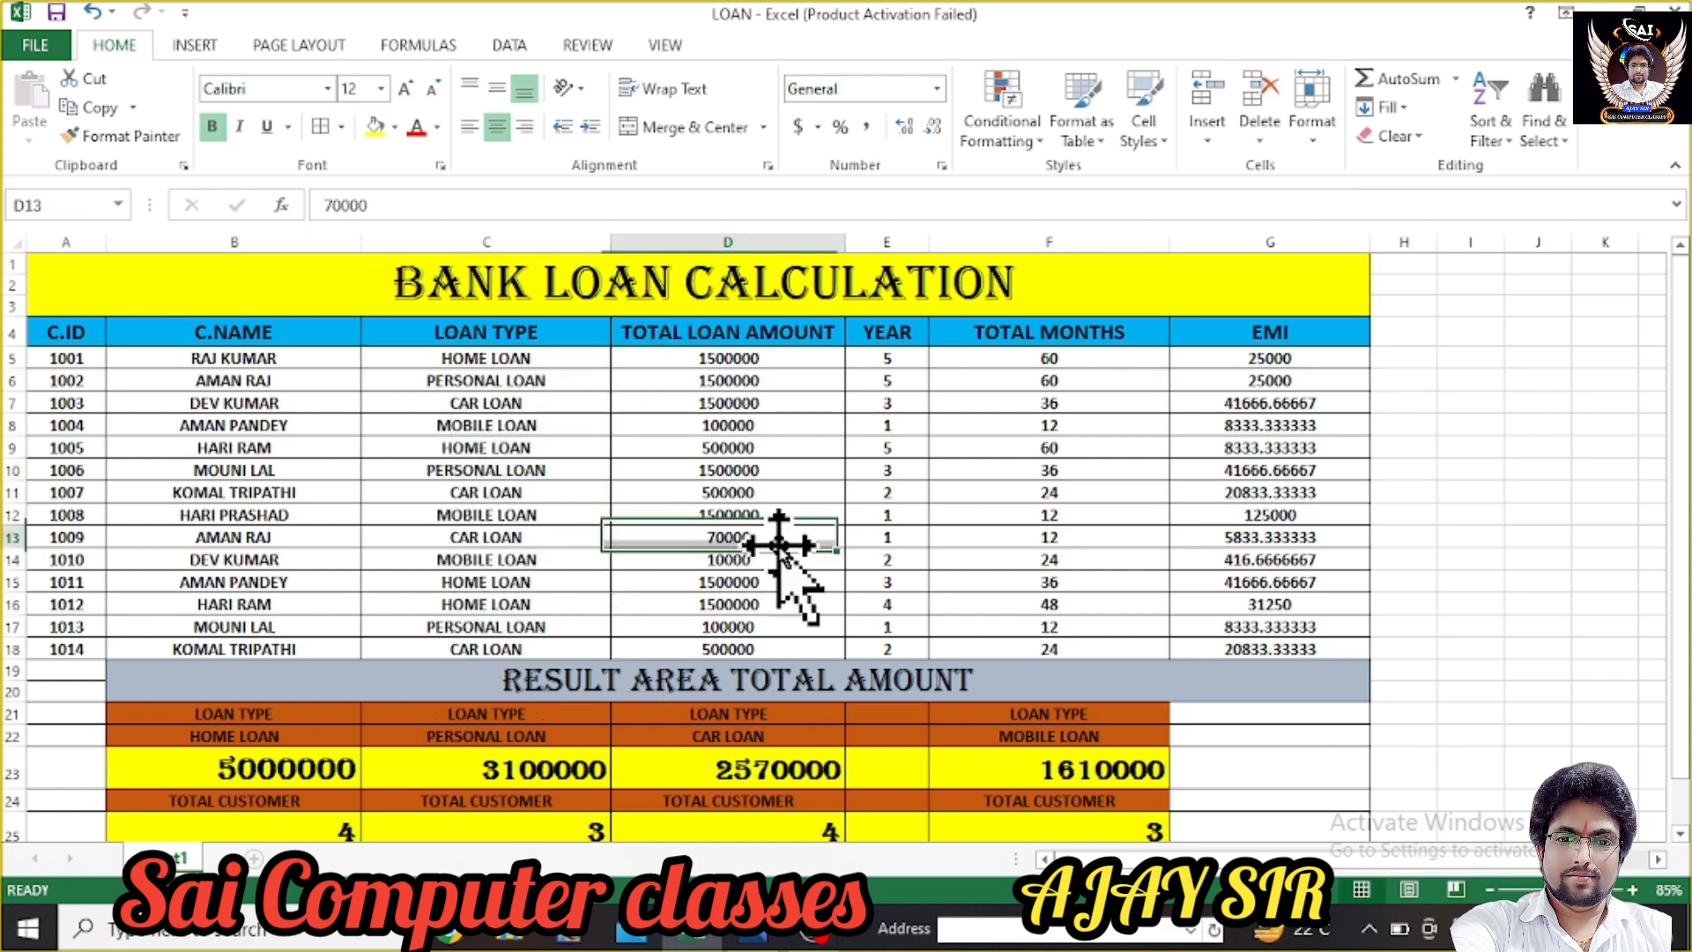
- Examine the loan type criteria in row 22 and the DSUM formulas in row 23 for home, personal, car and mobile loans
left_click(286, 738)
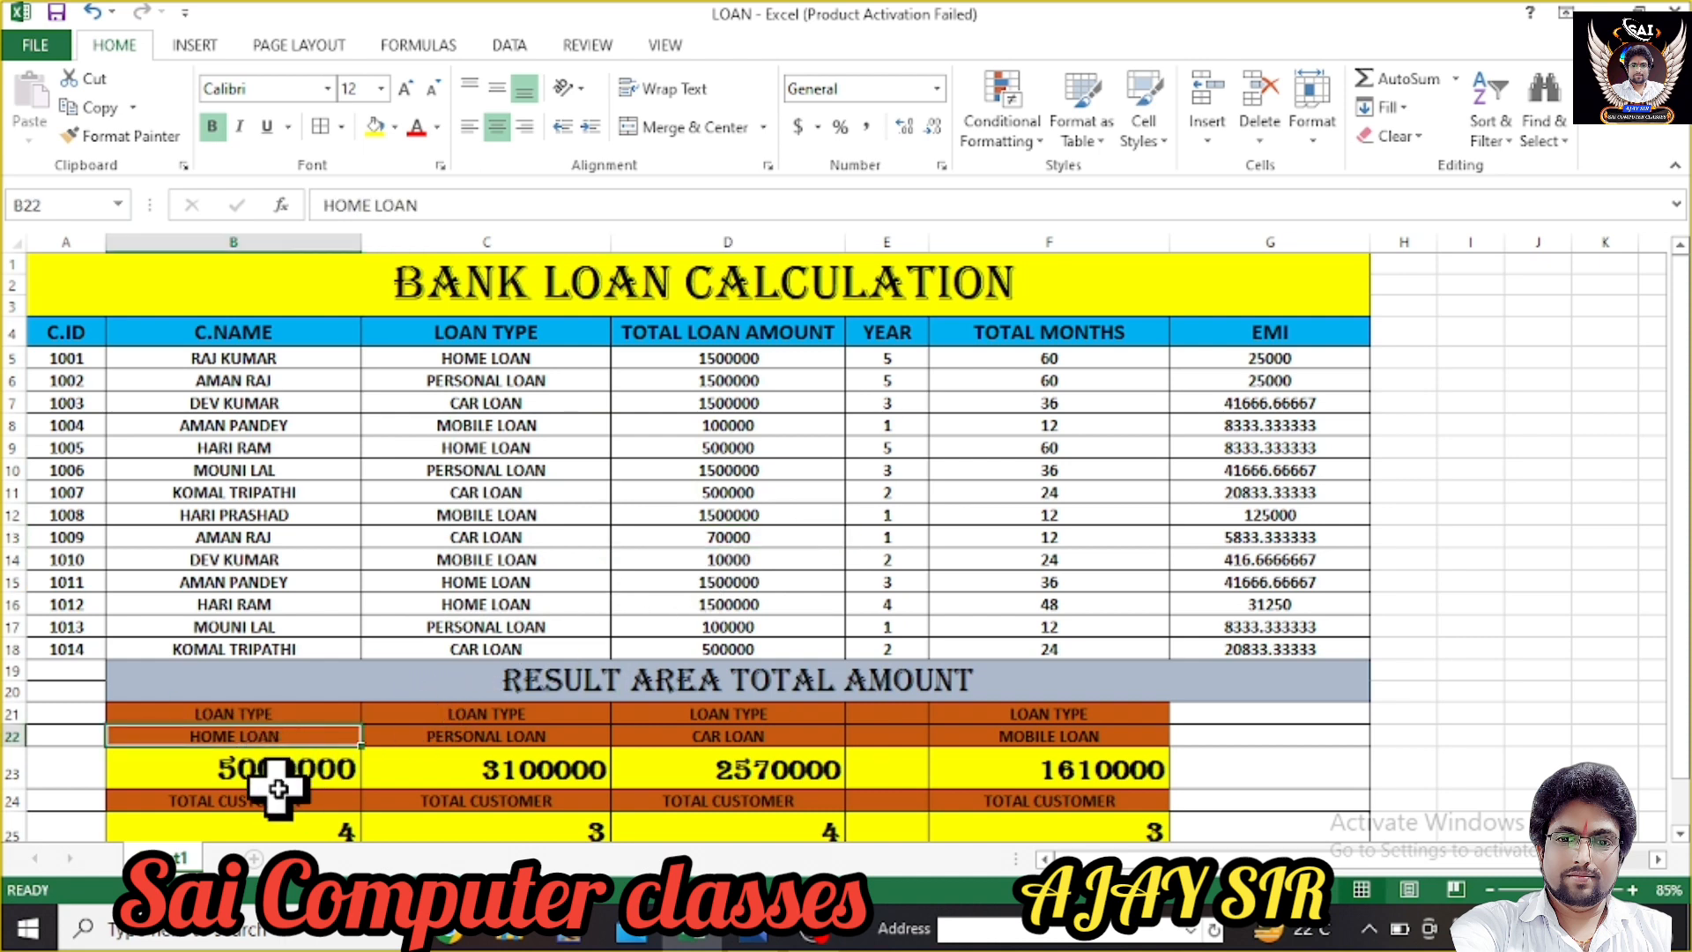
left_click(277, 784)
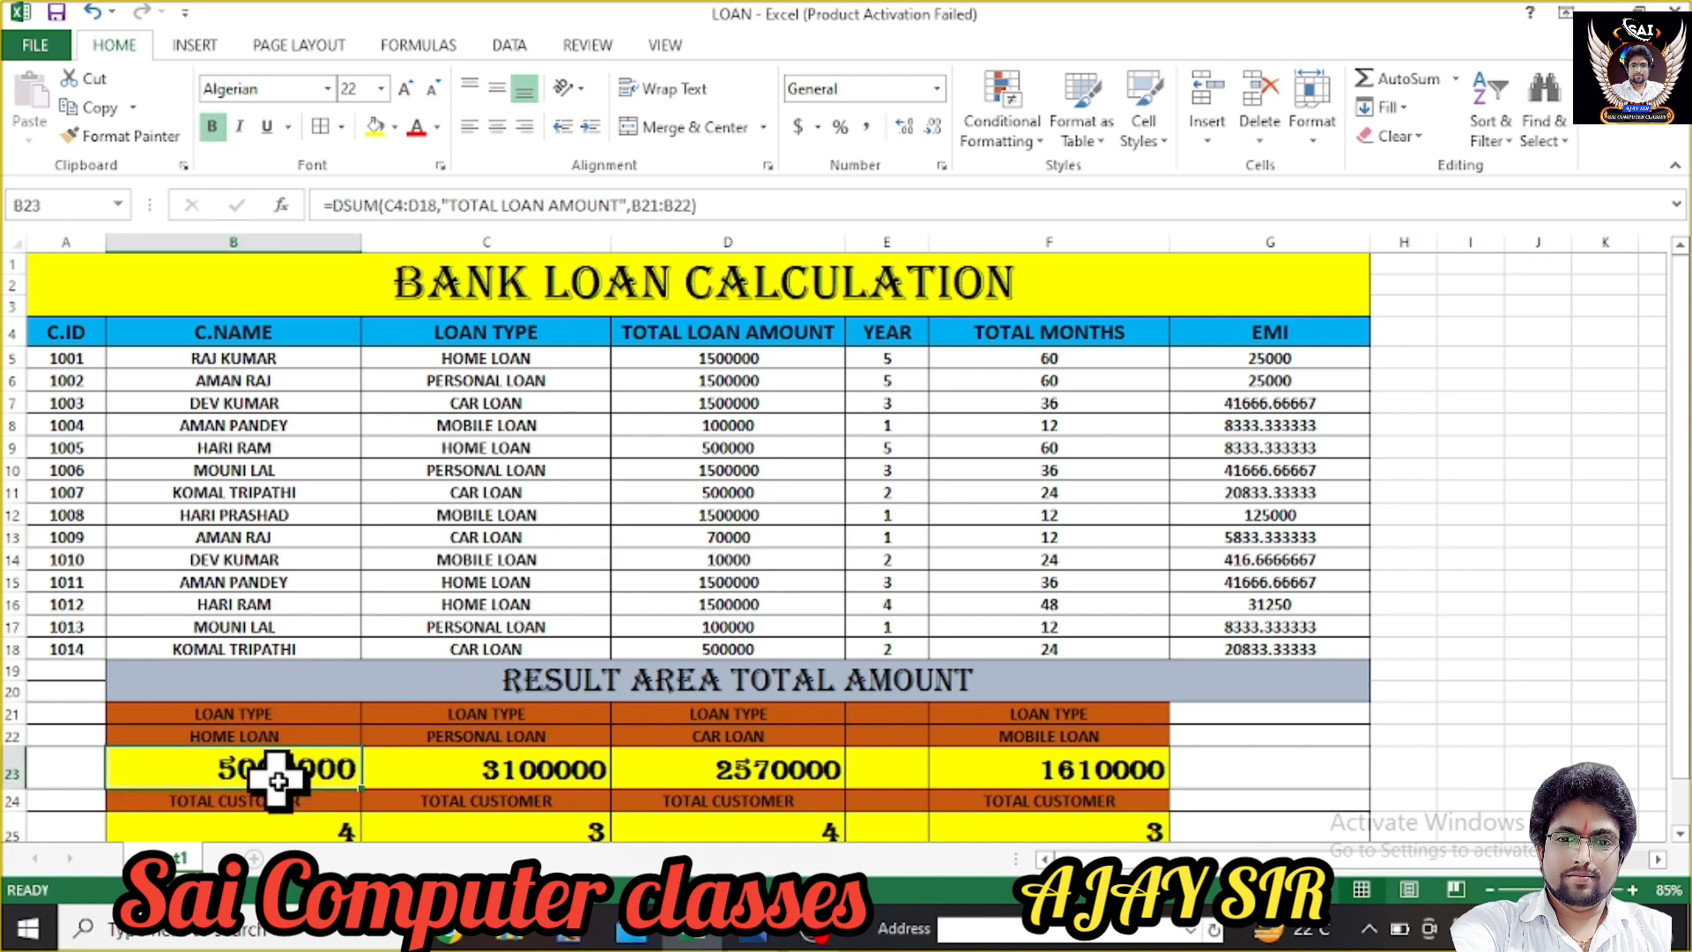
left_click(506, 737)
left_click(502, 767)
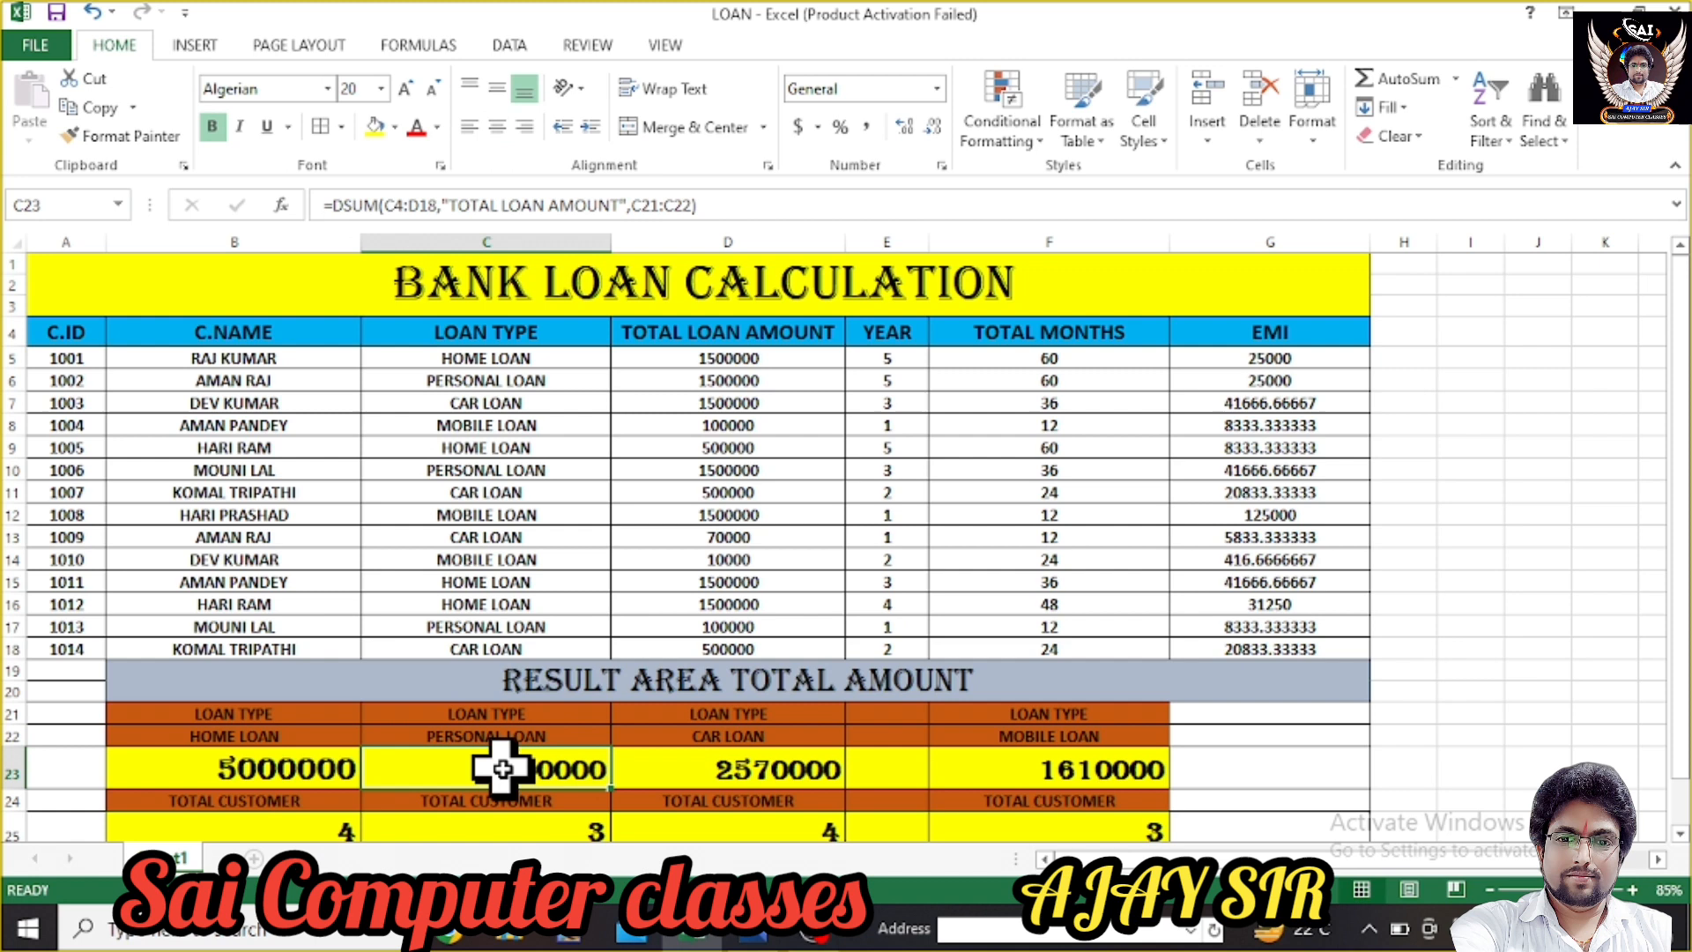
left_click(683, 739)
left_click(710, 780)
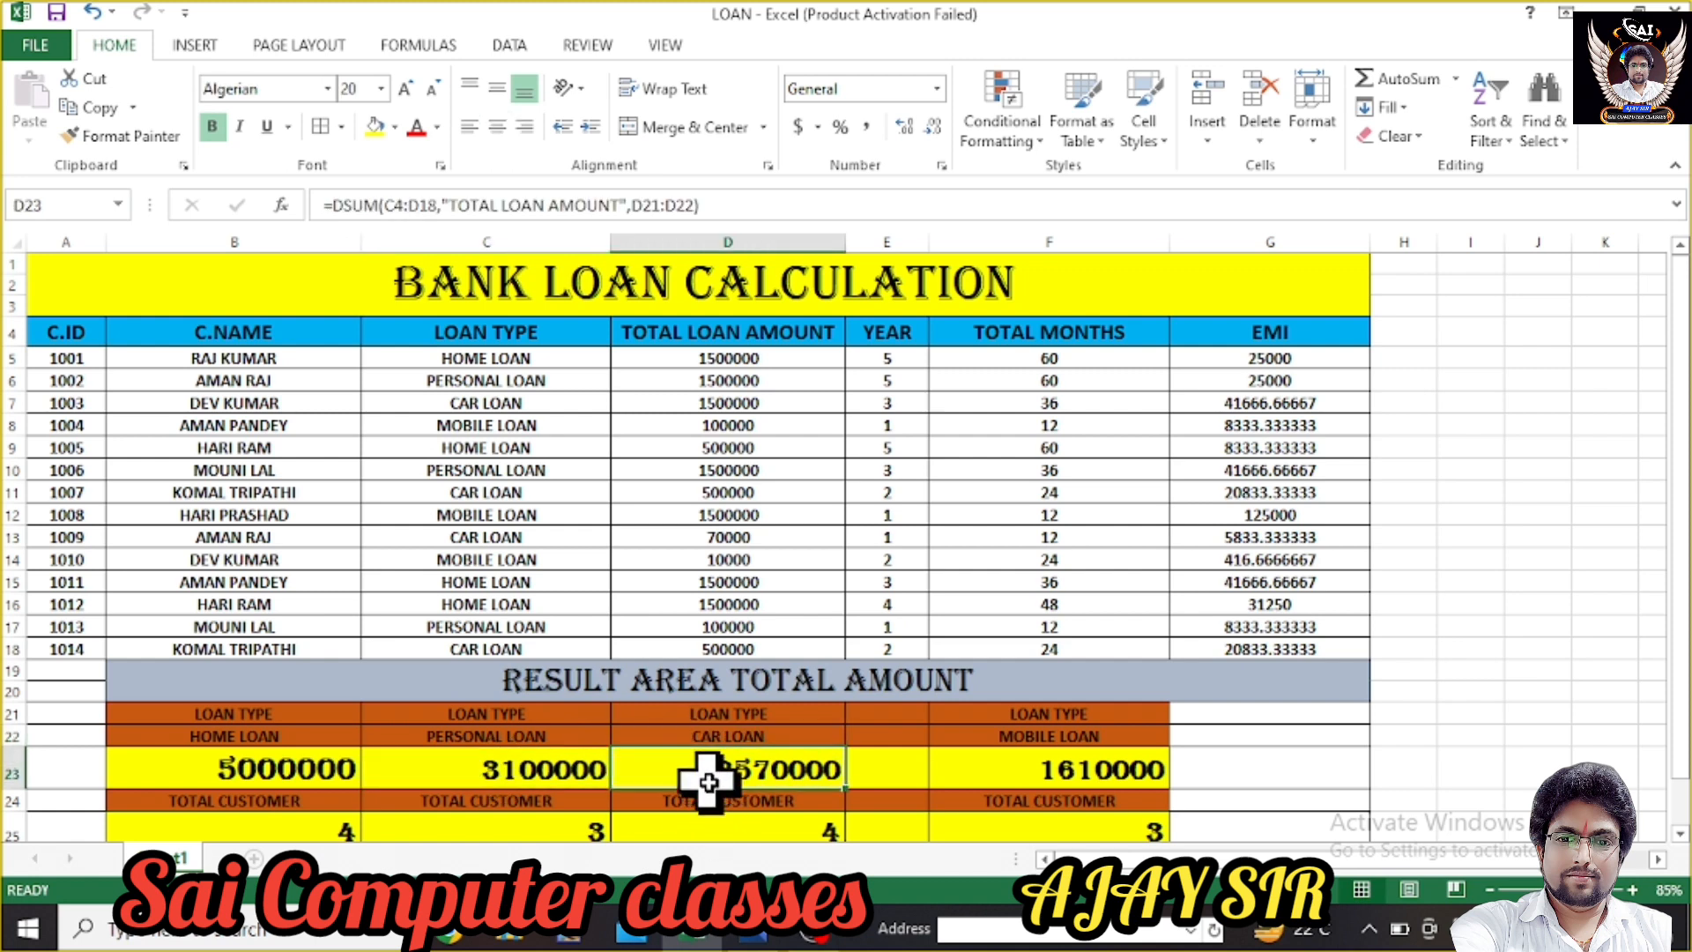
left_click(1066, 755)
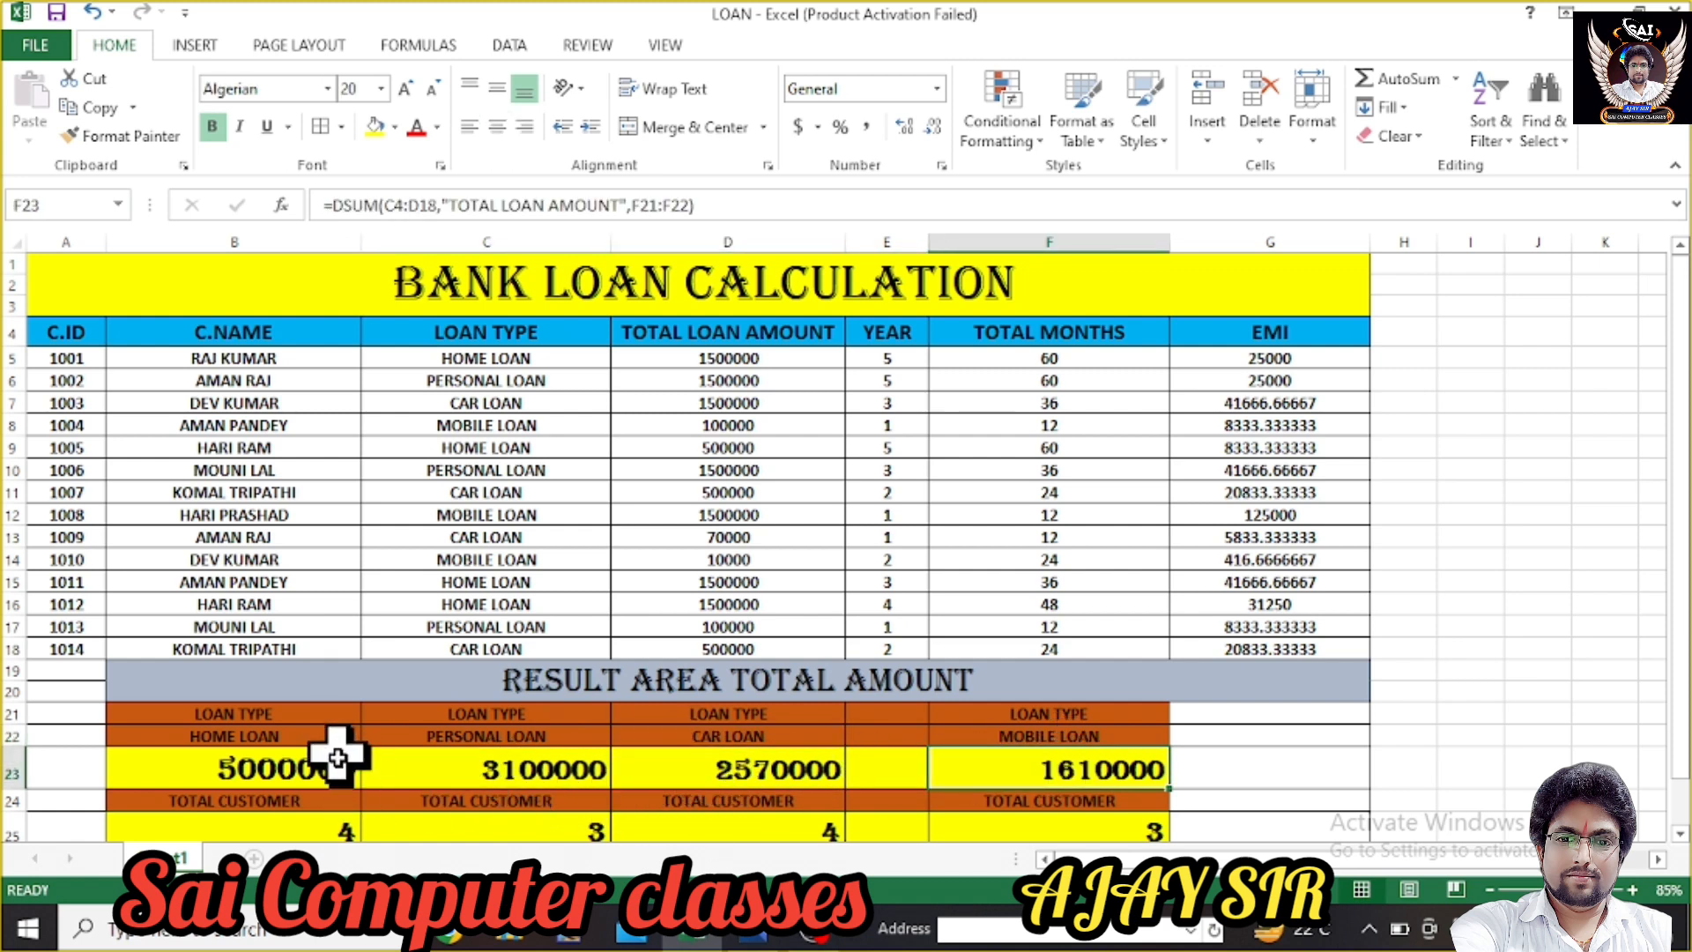
left_click(309, 758)
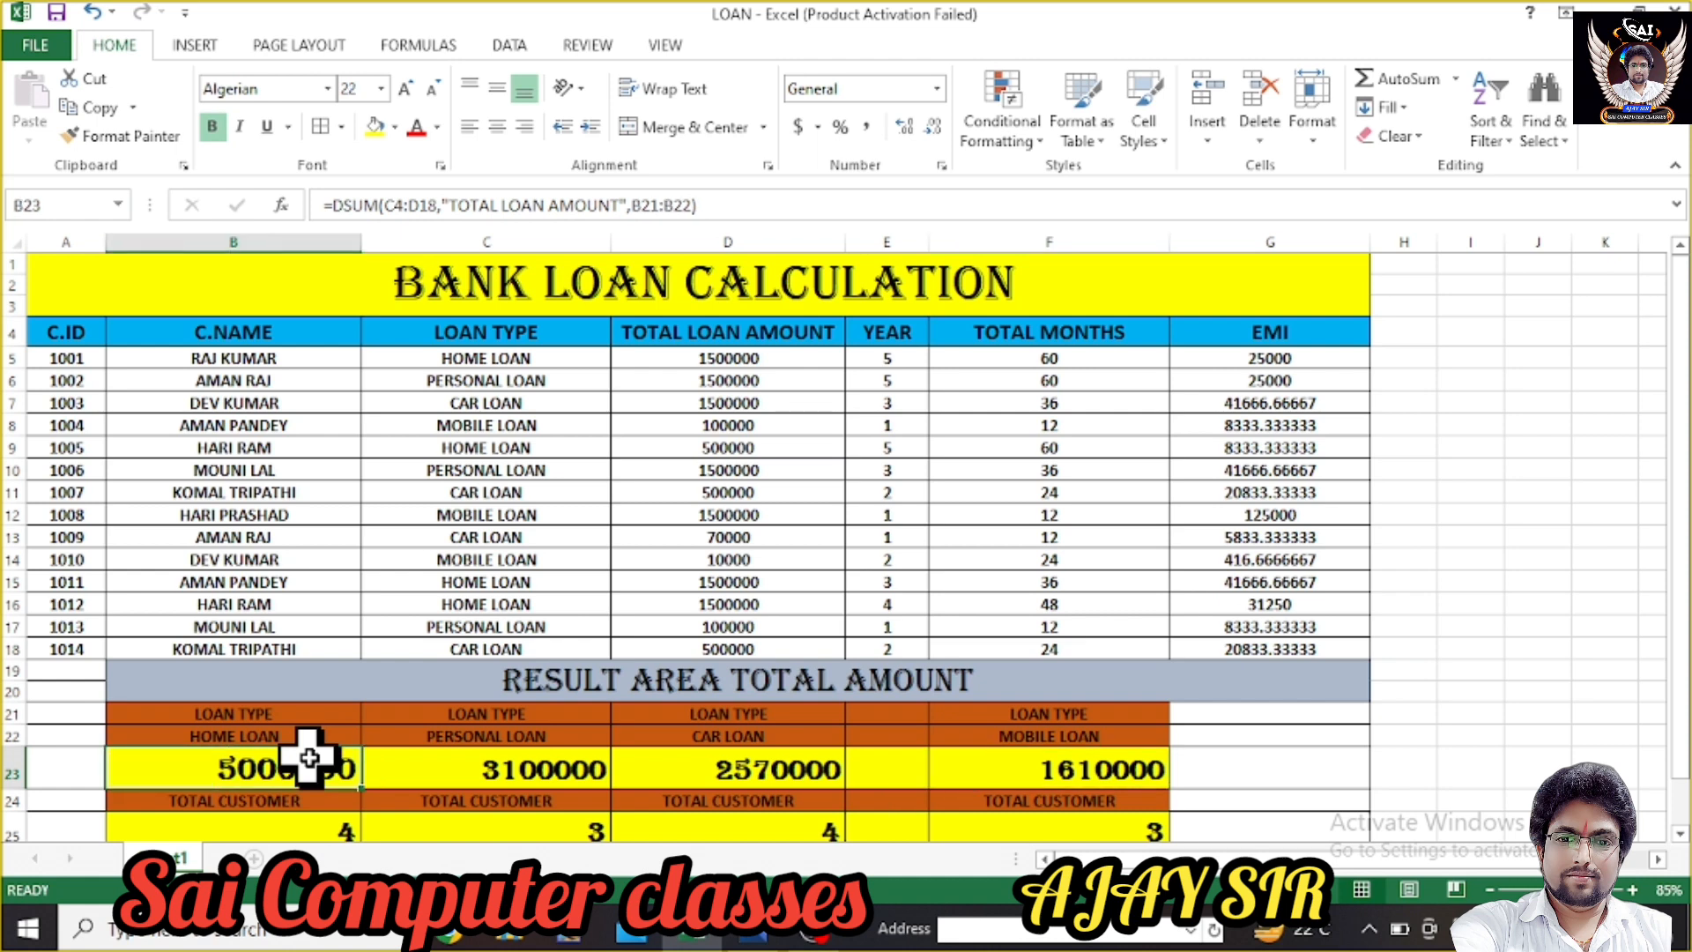
left_click(489, 773)
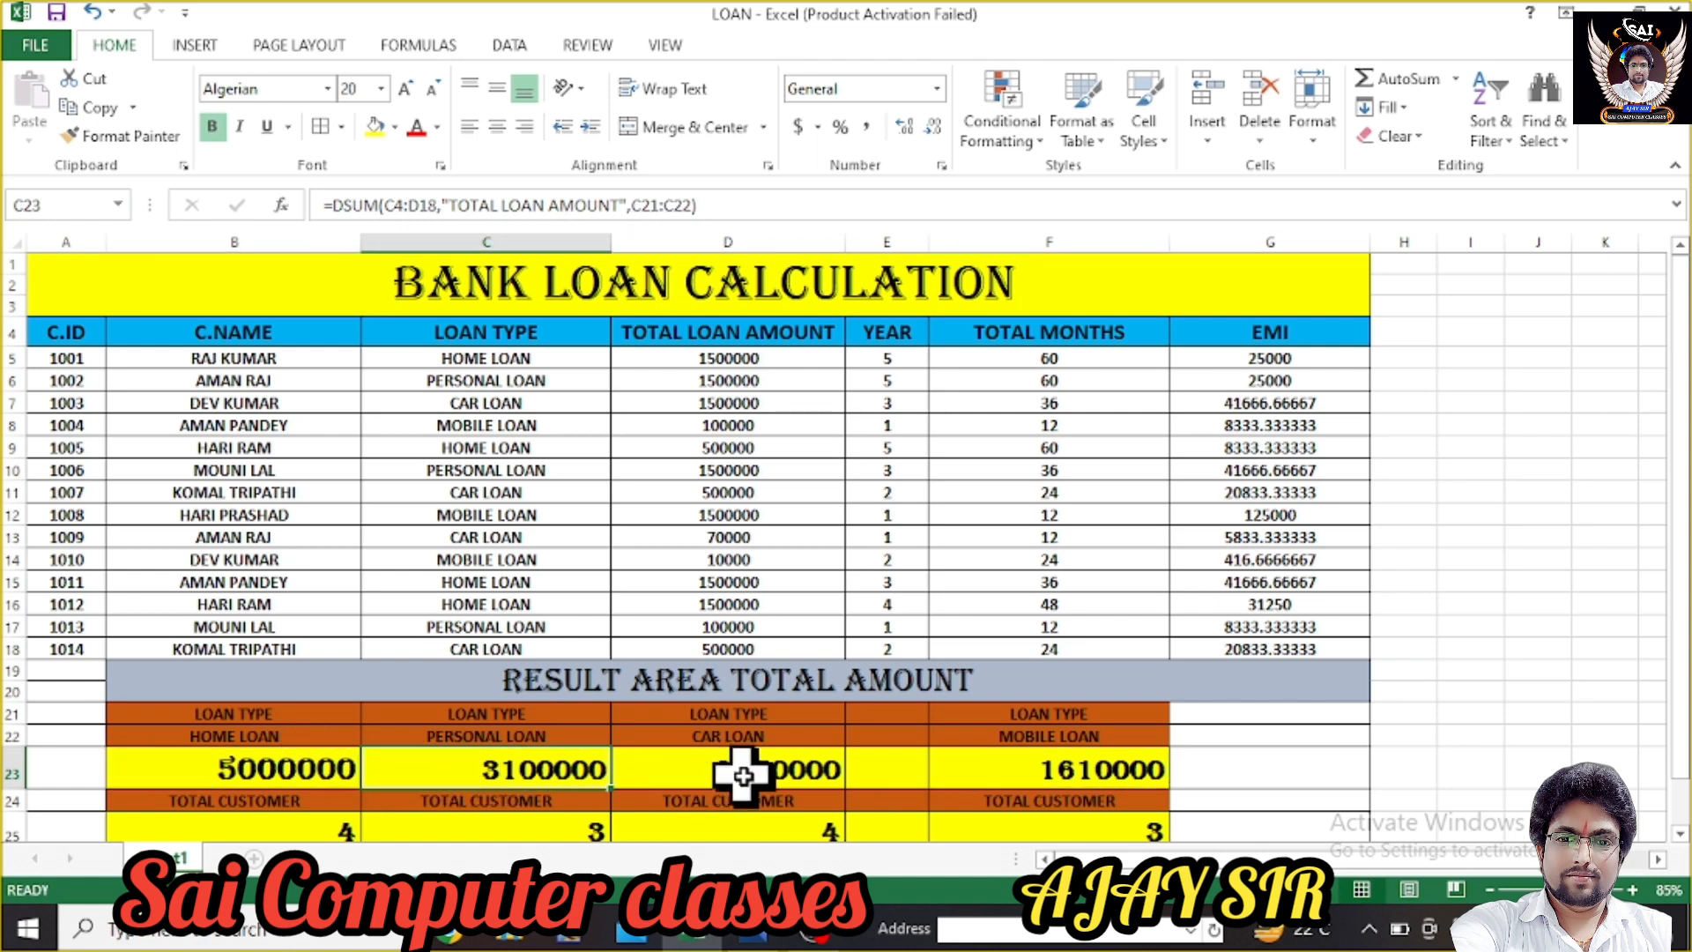
left_click(772, 768)
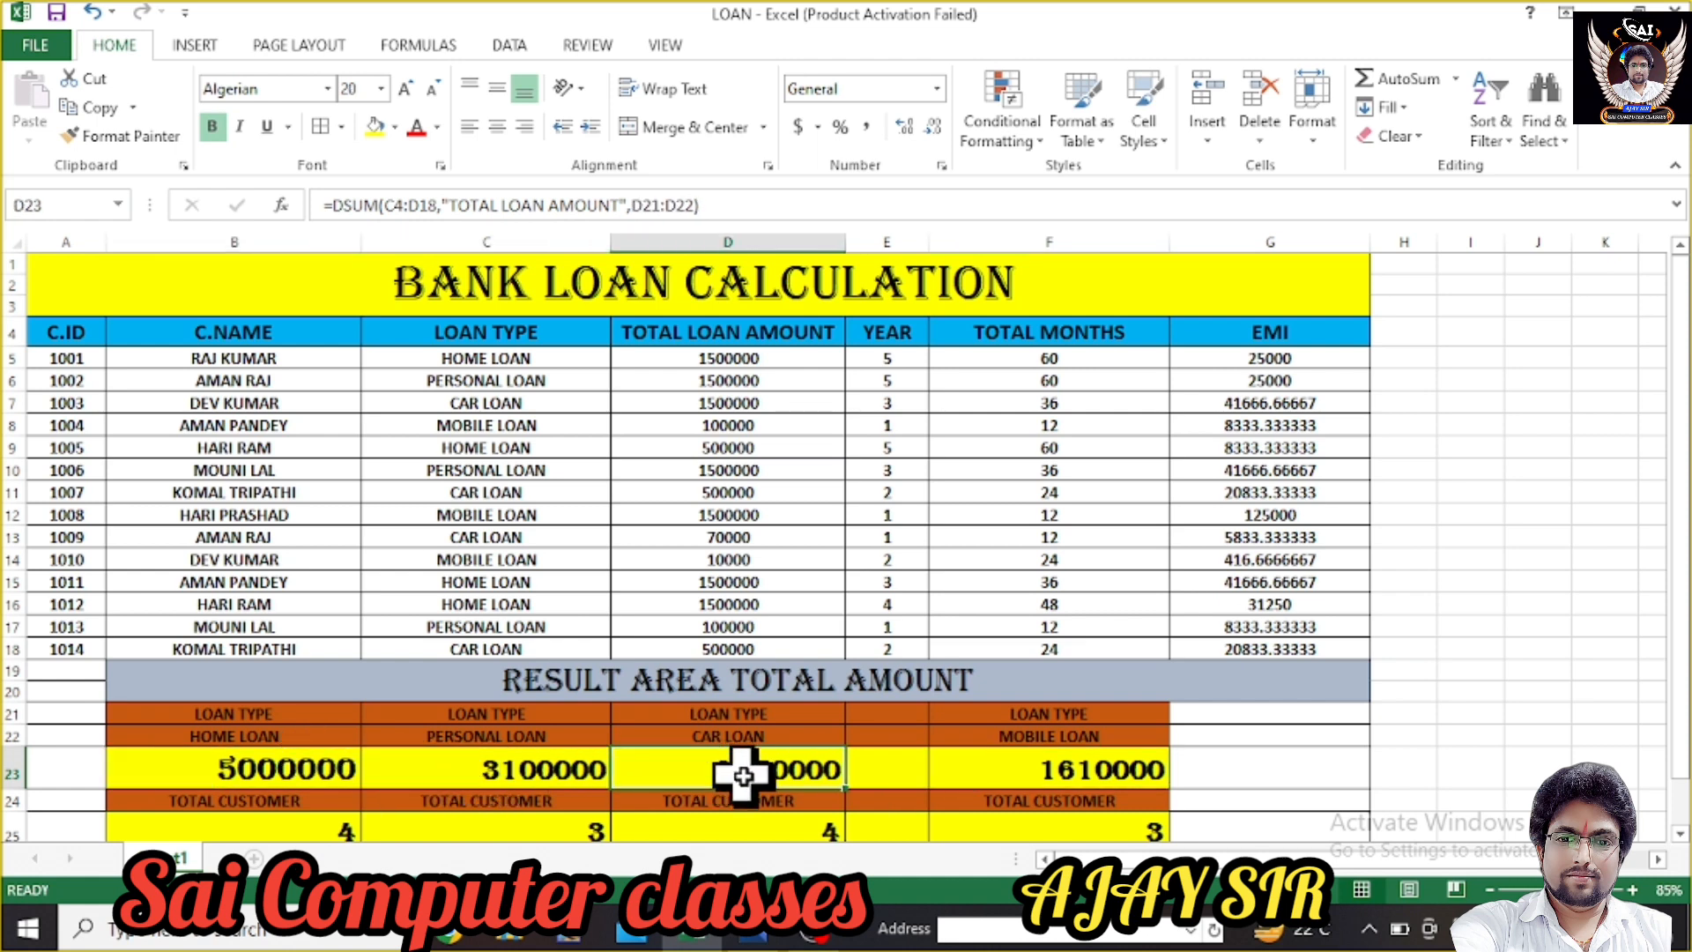
left_click(1023, 777)
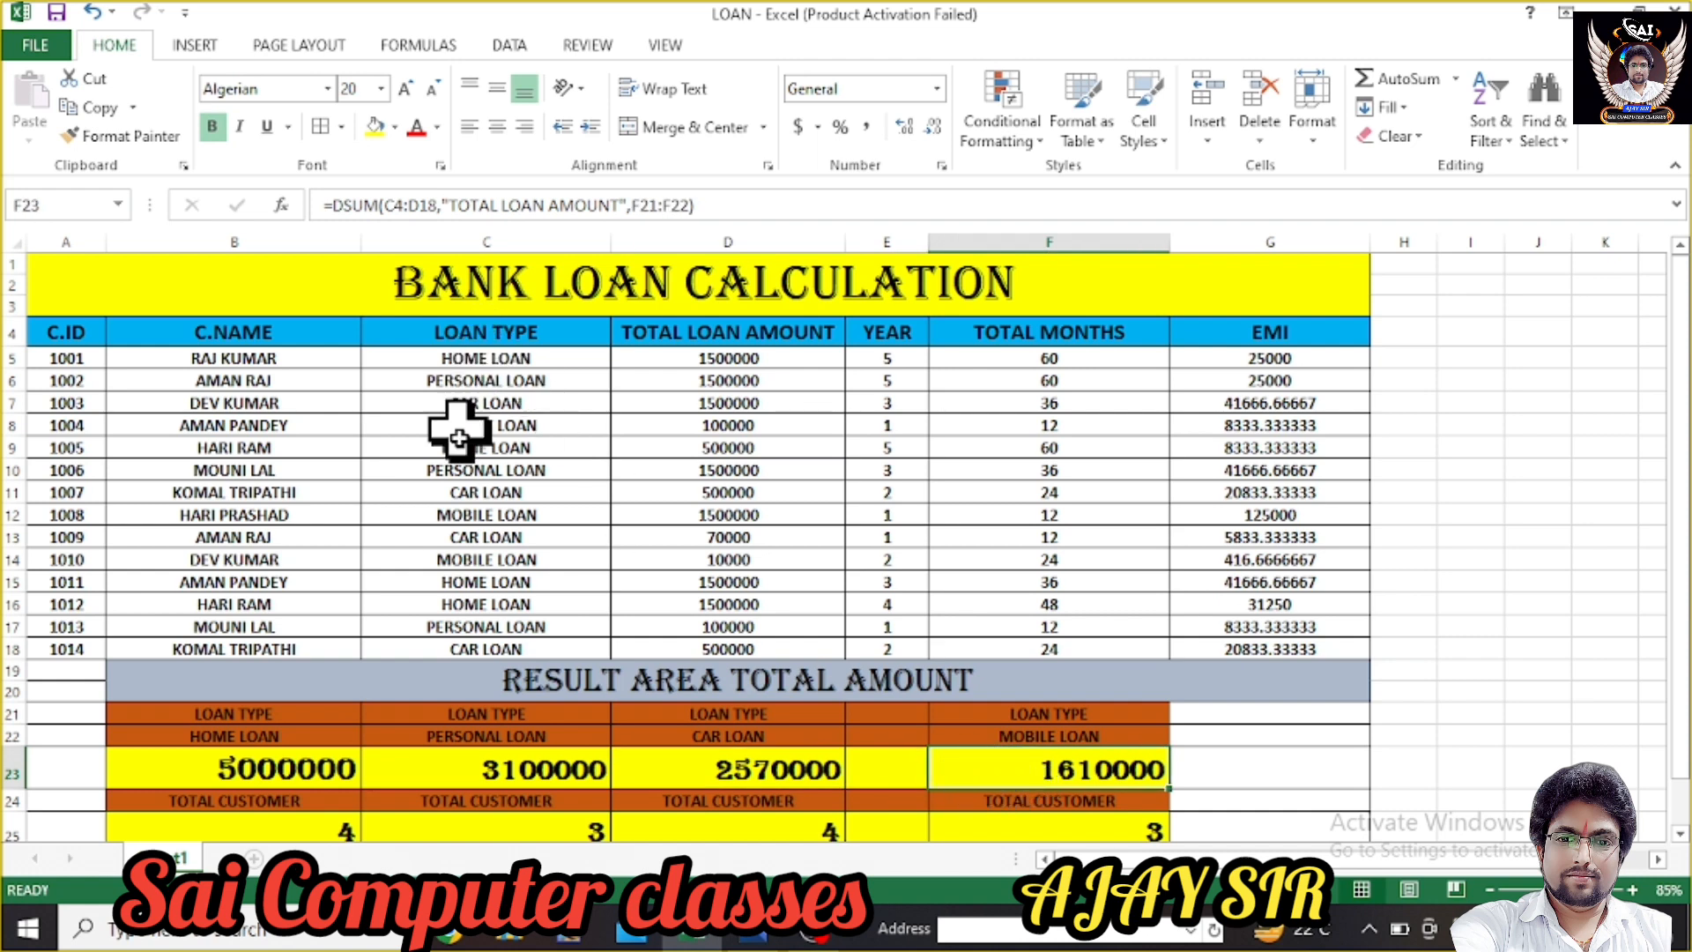
left_click(272, 756)
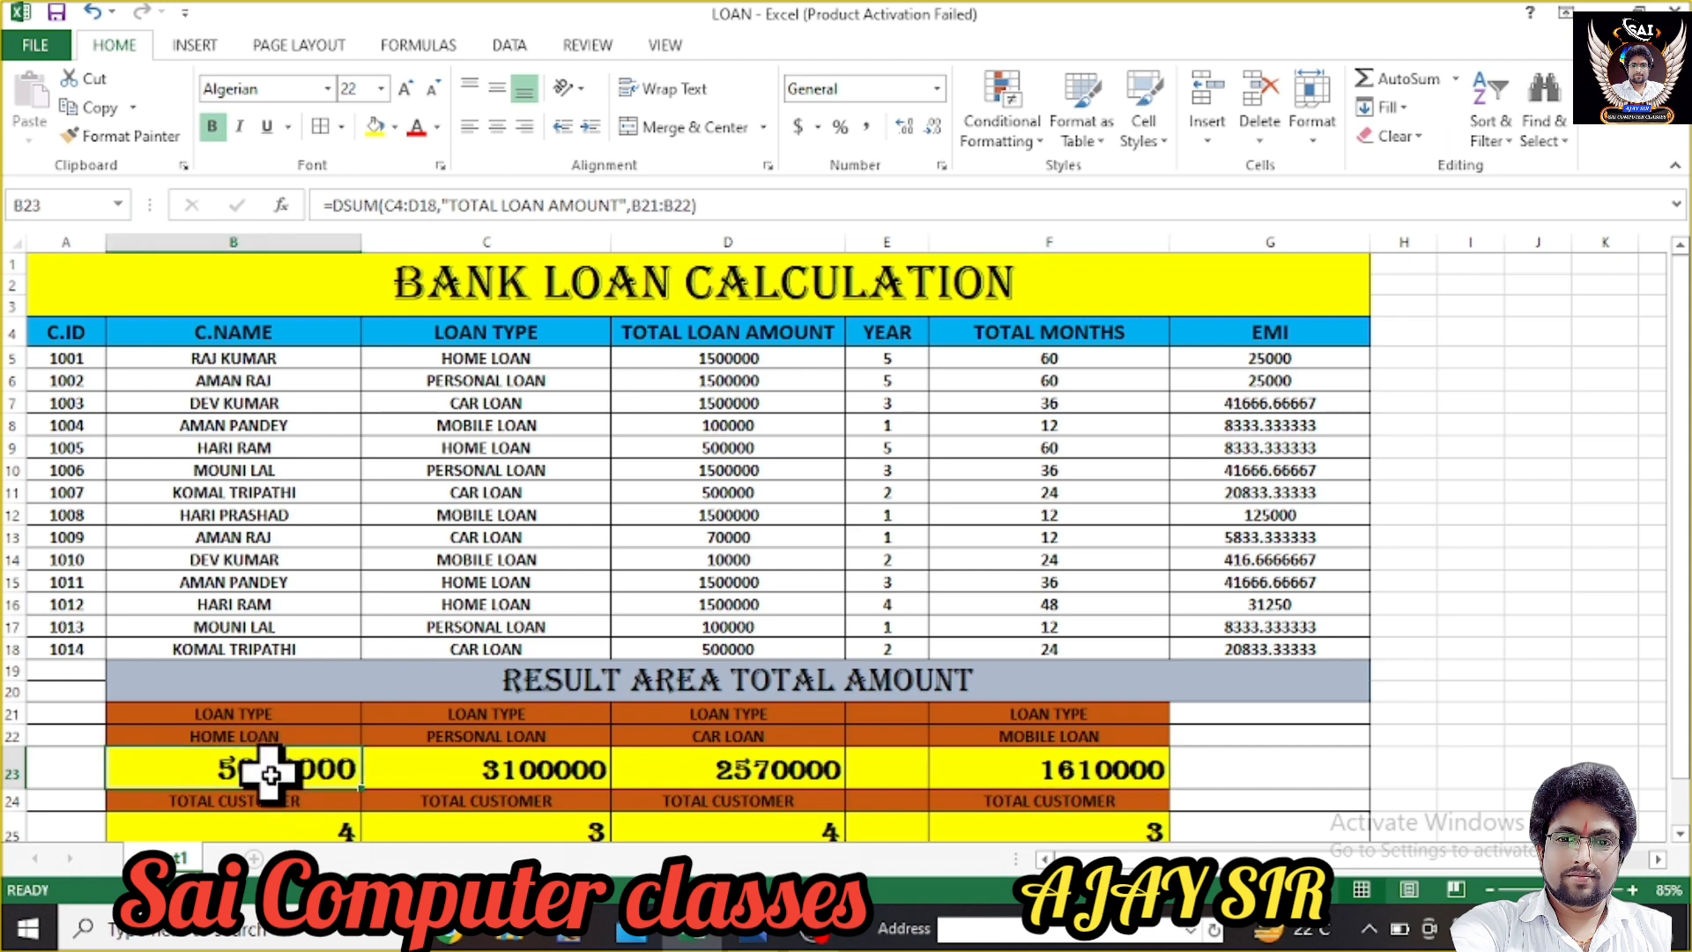
- Examine the DCOUNTA customer count formulas in row 25 for home, personal, car and mobile loans
left_click(313, 832)
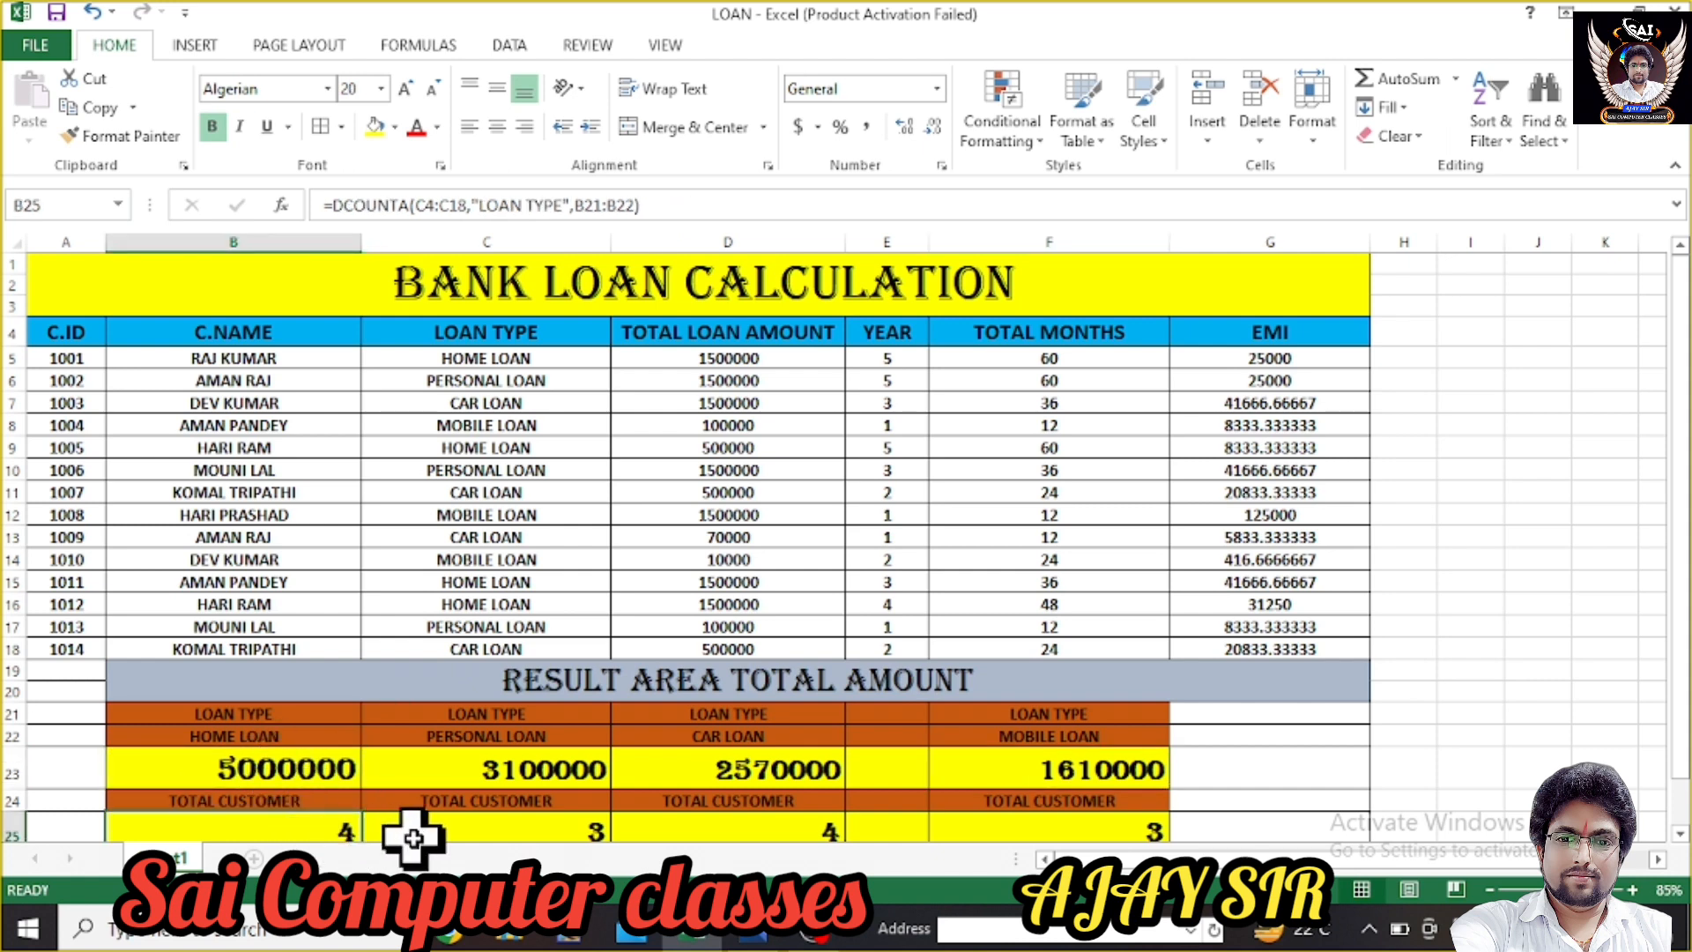
left_click(557, 749)
left_click(564, 822)
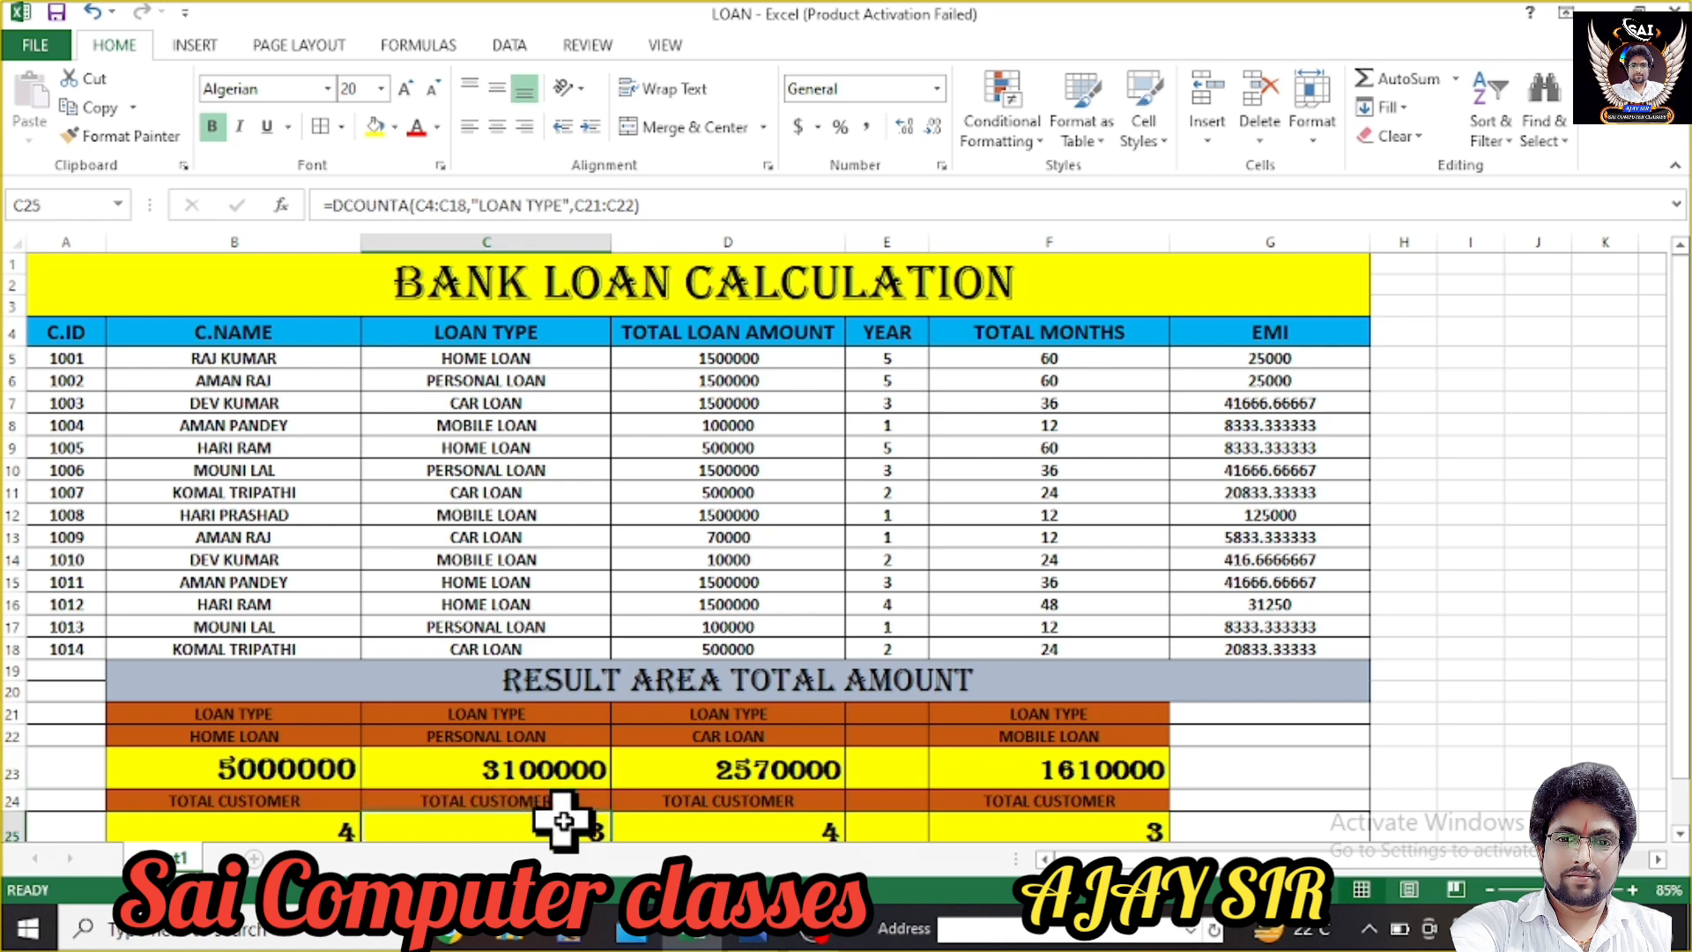
scroll(765, 824, "down", 2)
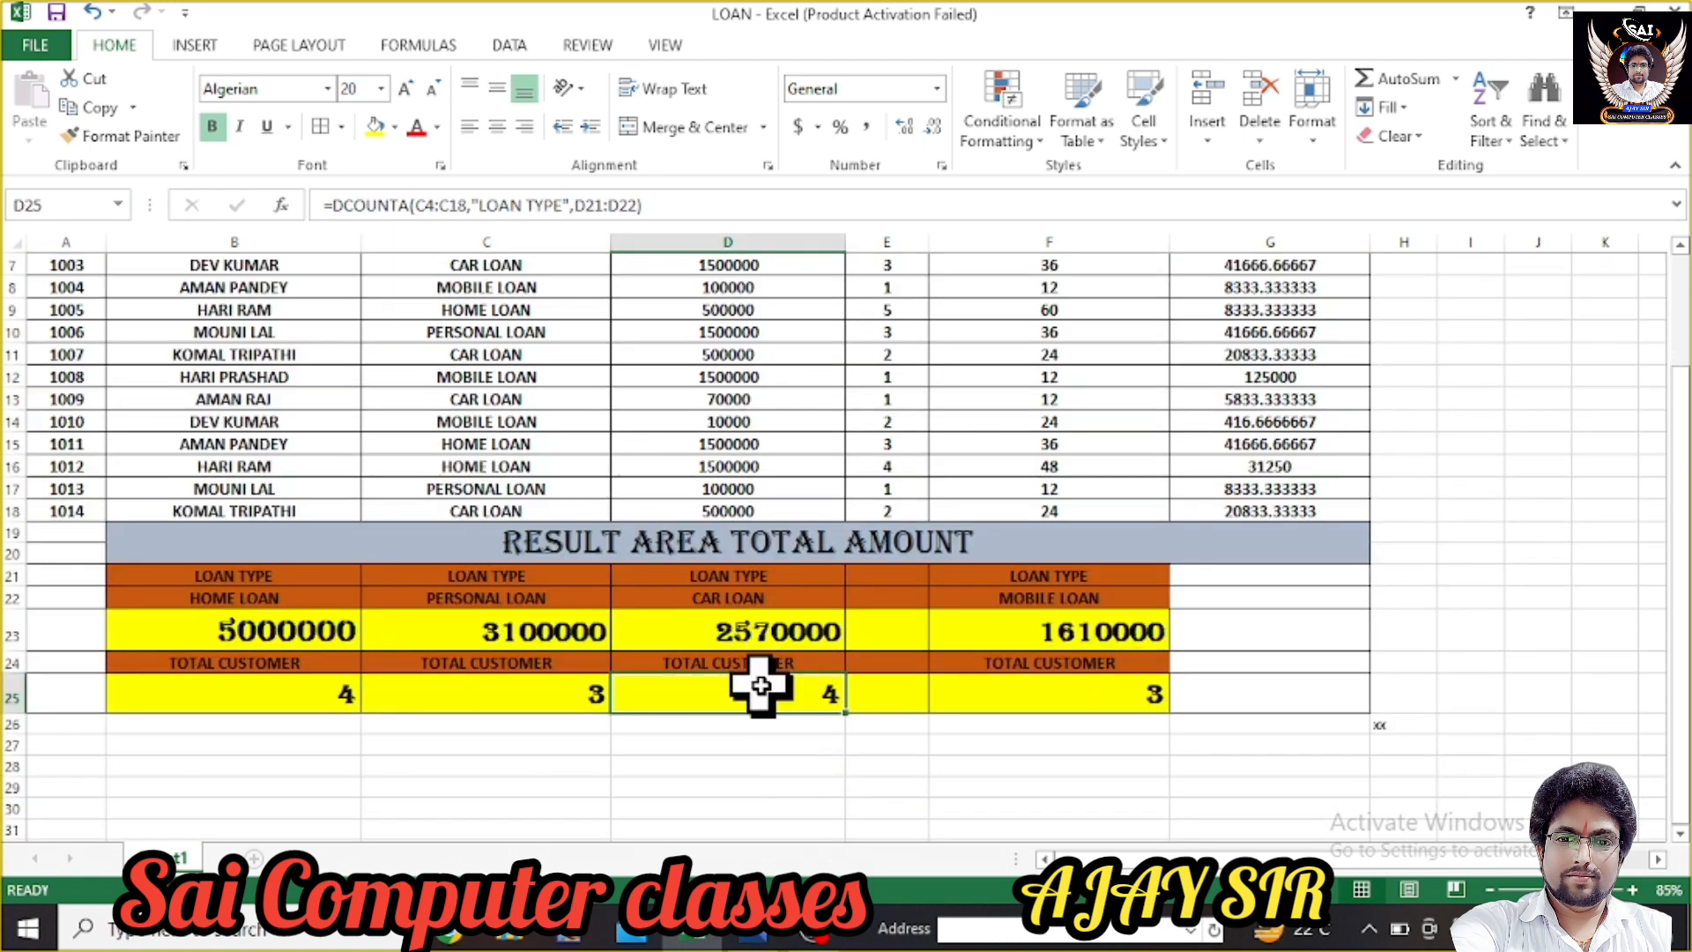
left_click(1100, 698)
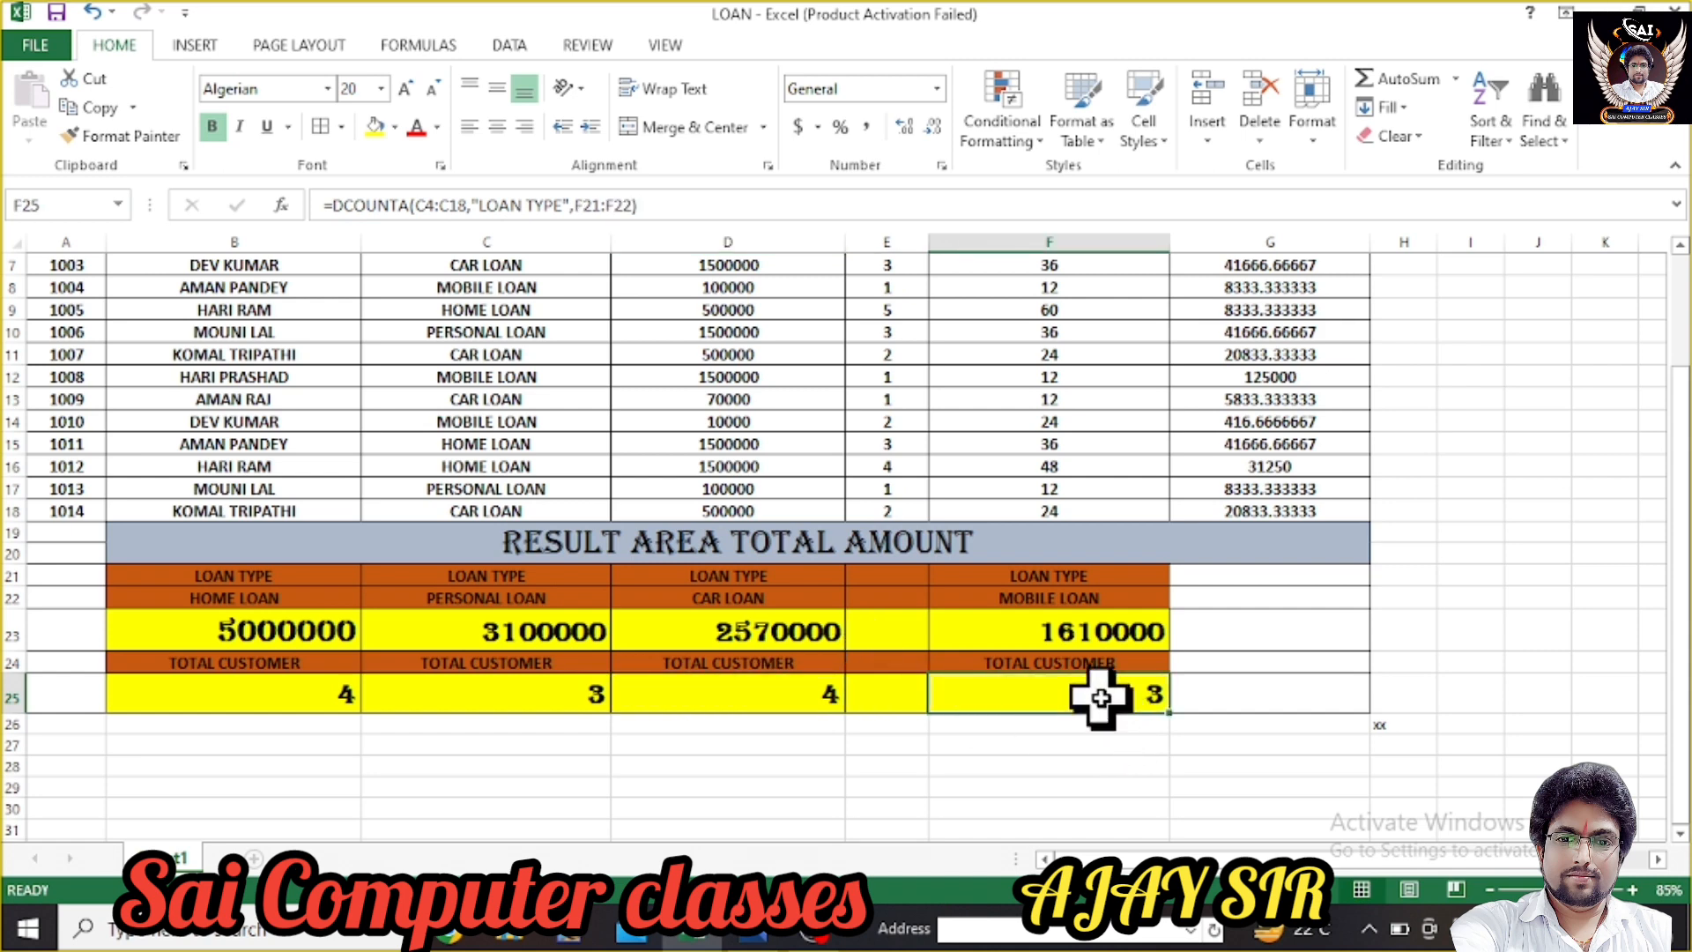
scroll(1100, 698, "up", 2)
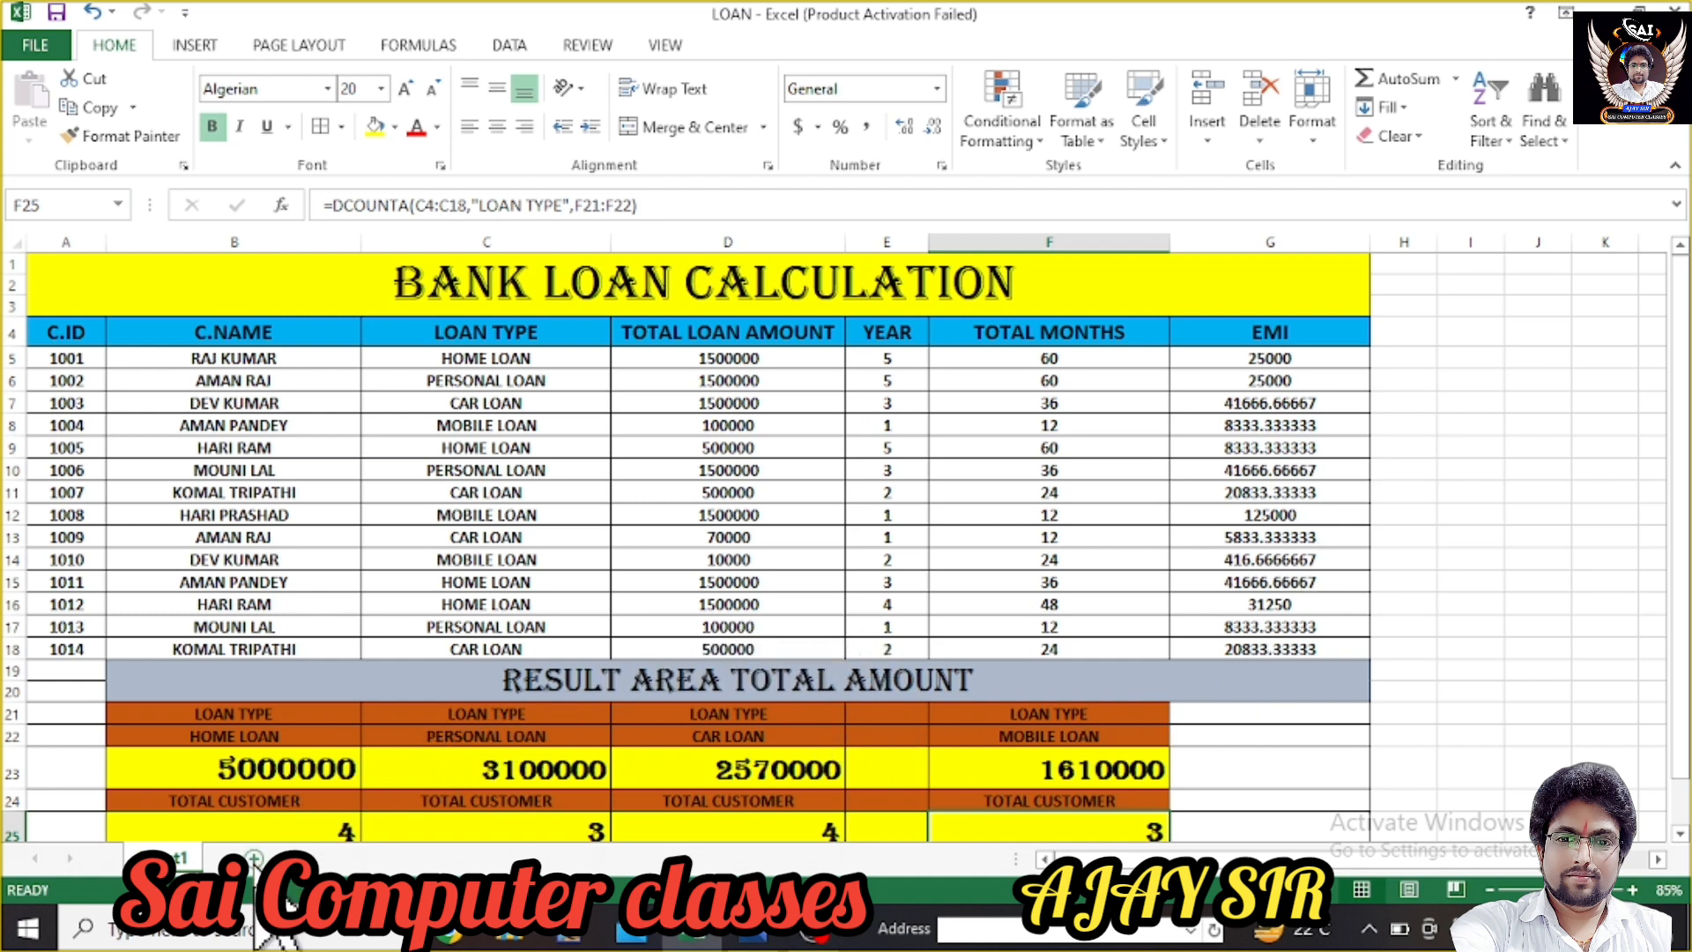
- Add a new worksheet and select A1:G3 on it for the title, checking the layout against the finished loan sheet
left_click(253, 858)
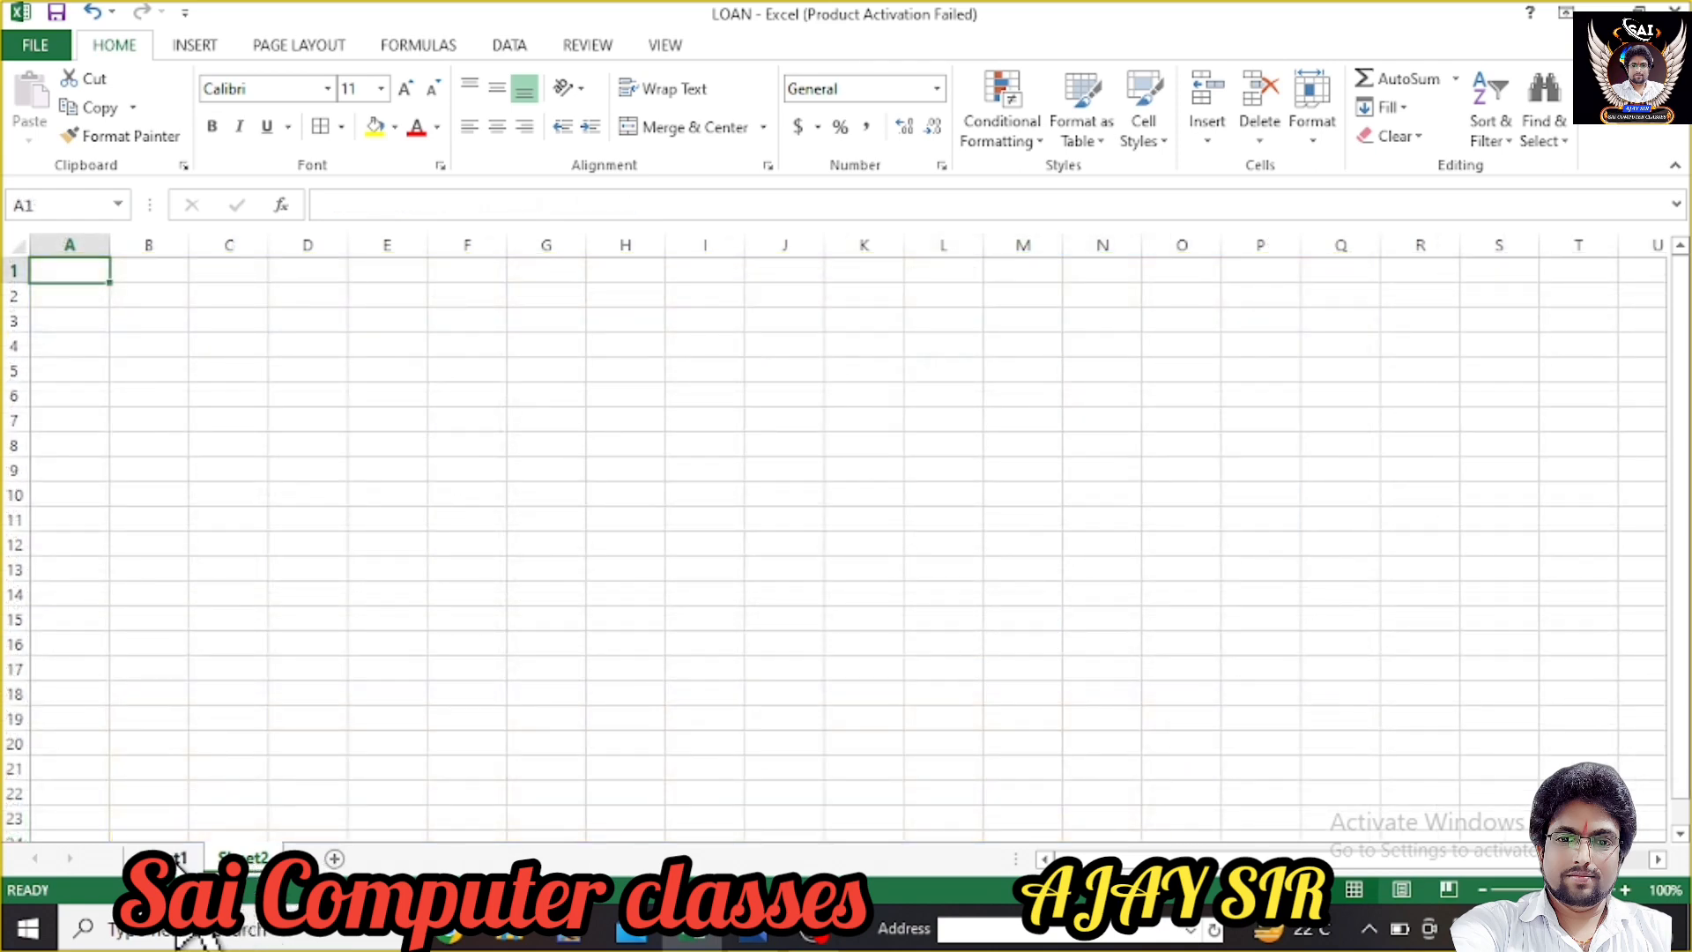
left_click(176, 858)
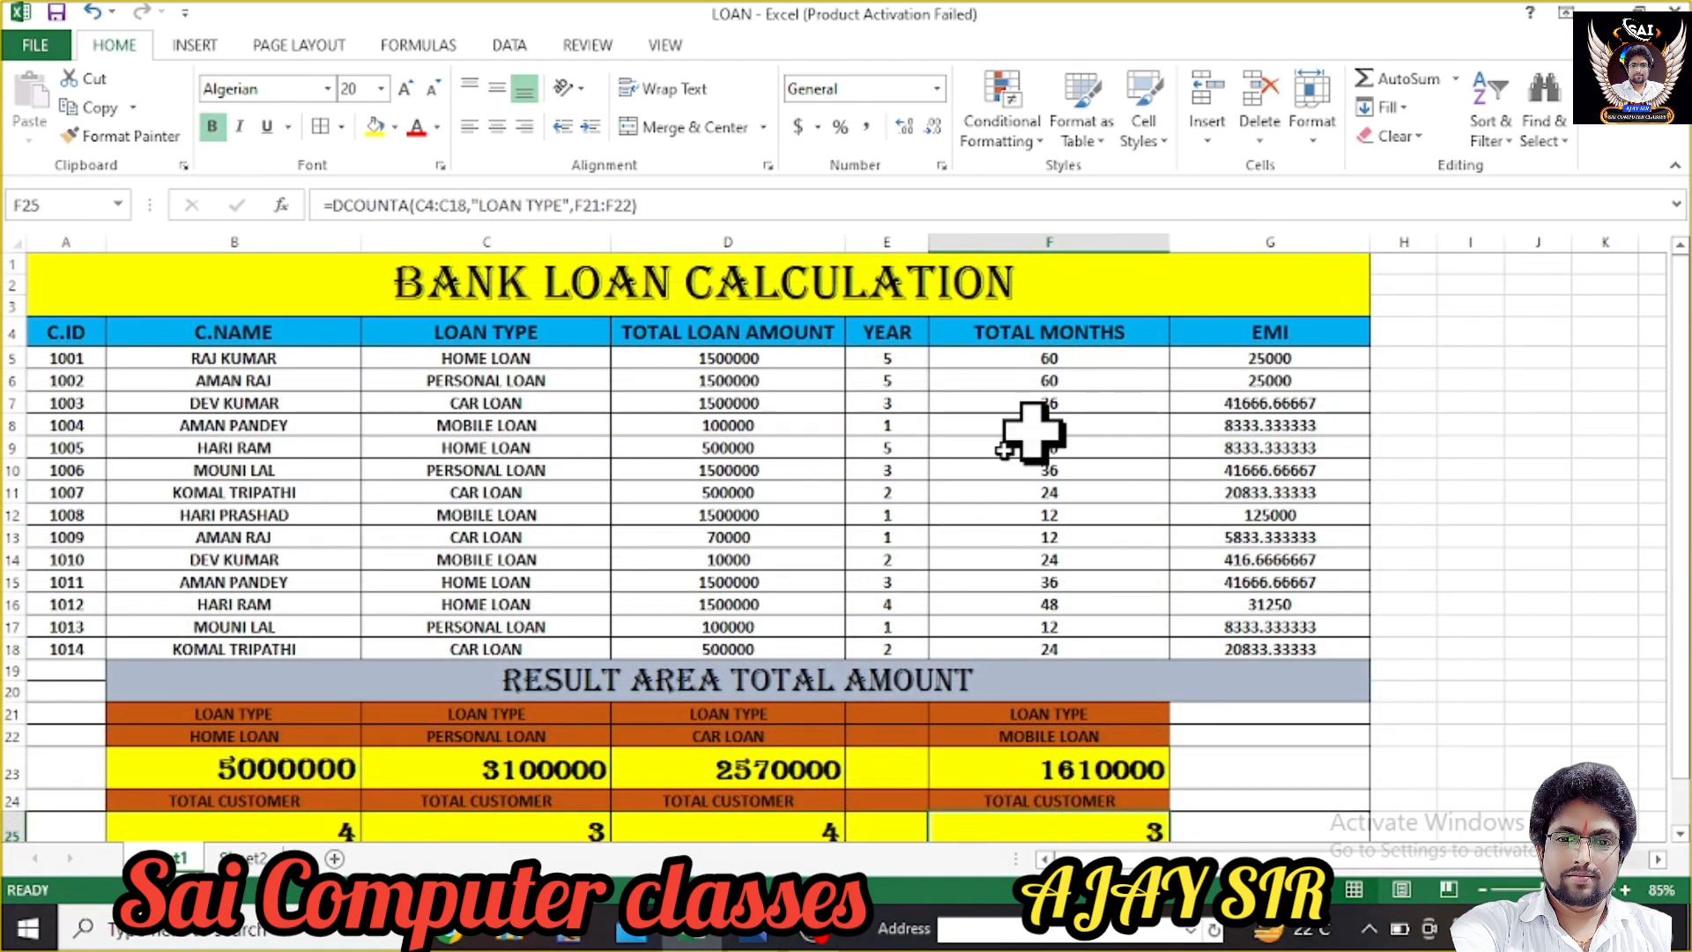
left_click(243, 858)
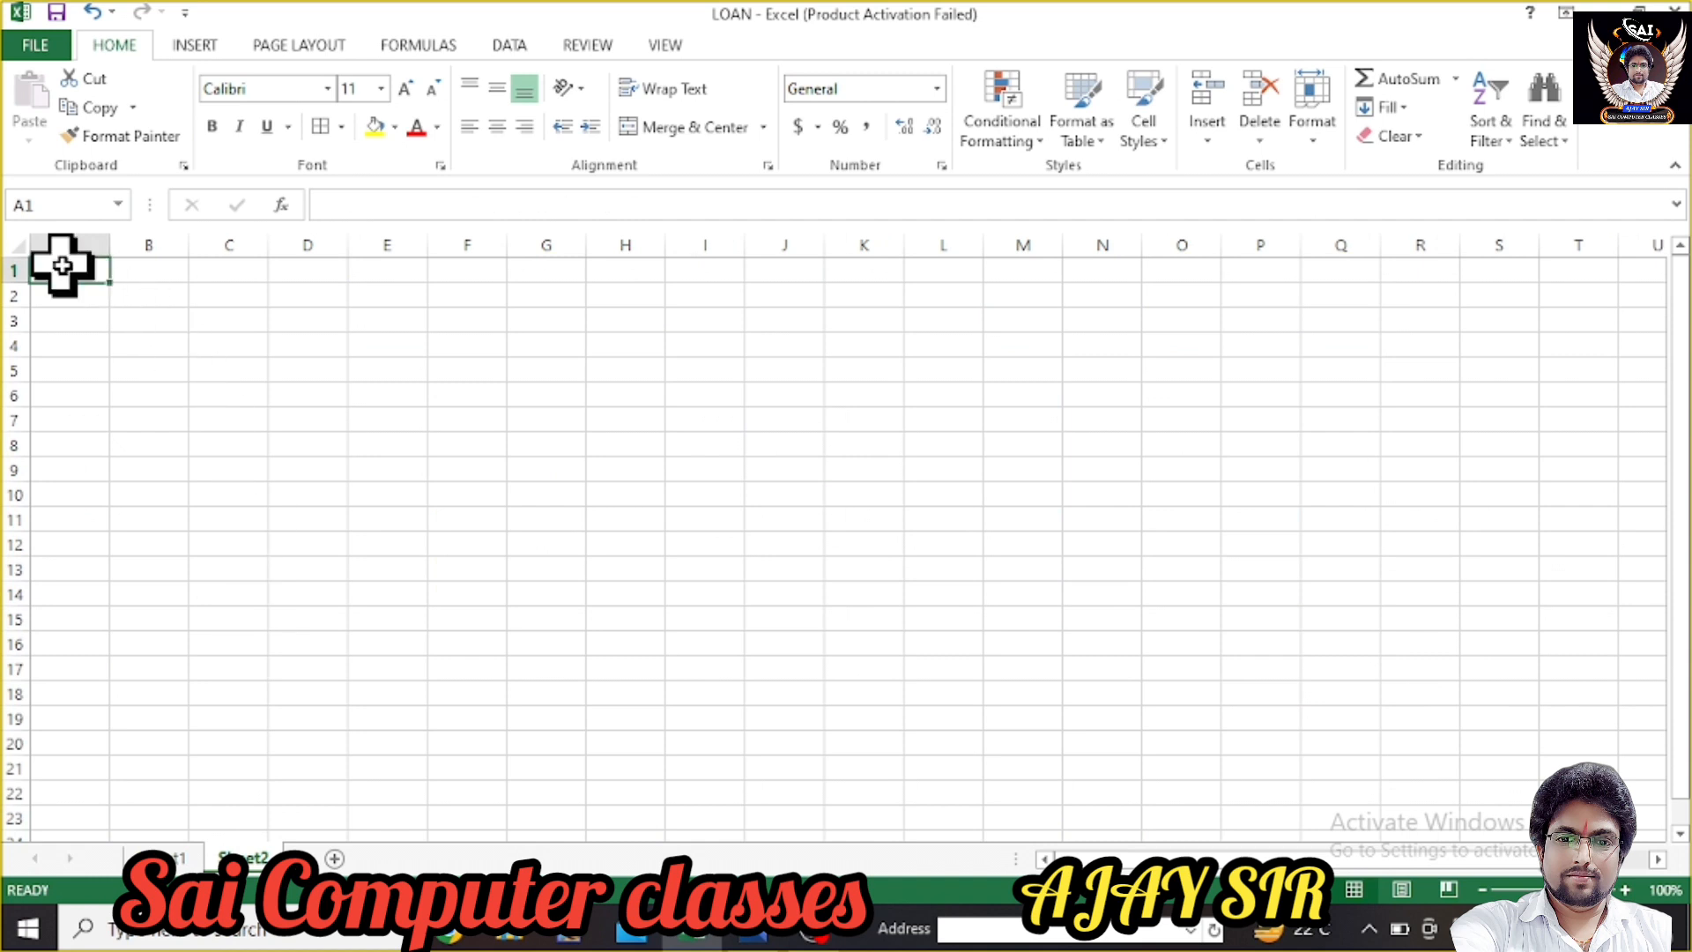
left_click_drag(61, 266, 561, 328)
left_click(169, 858)
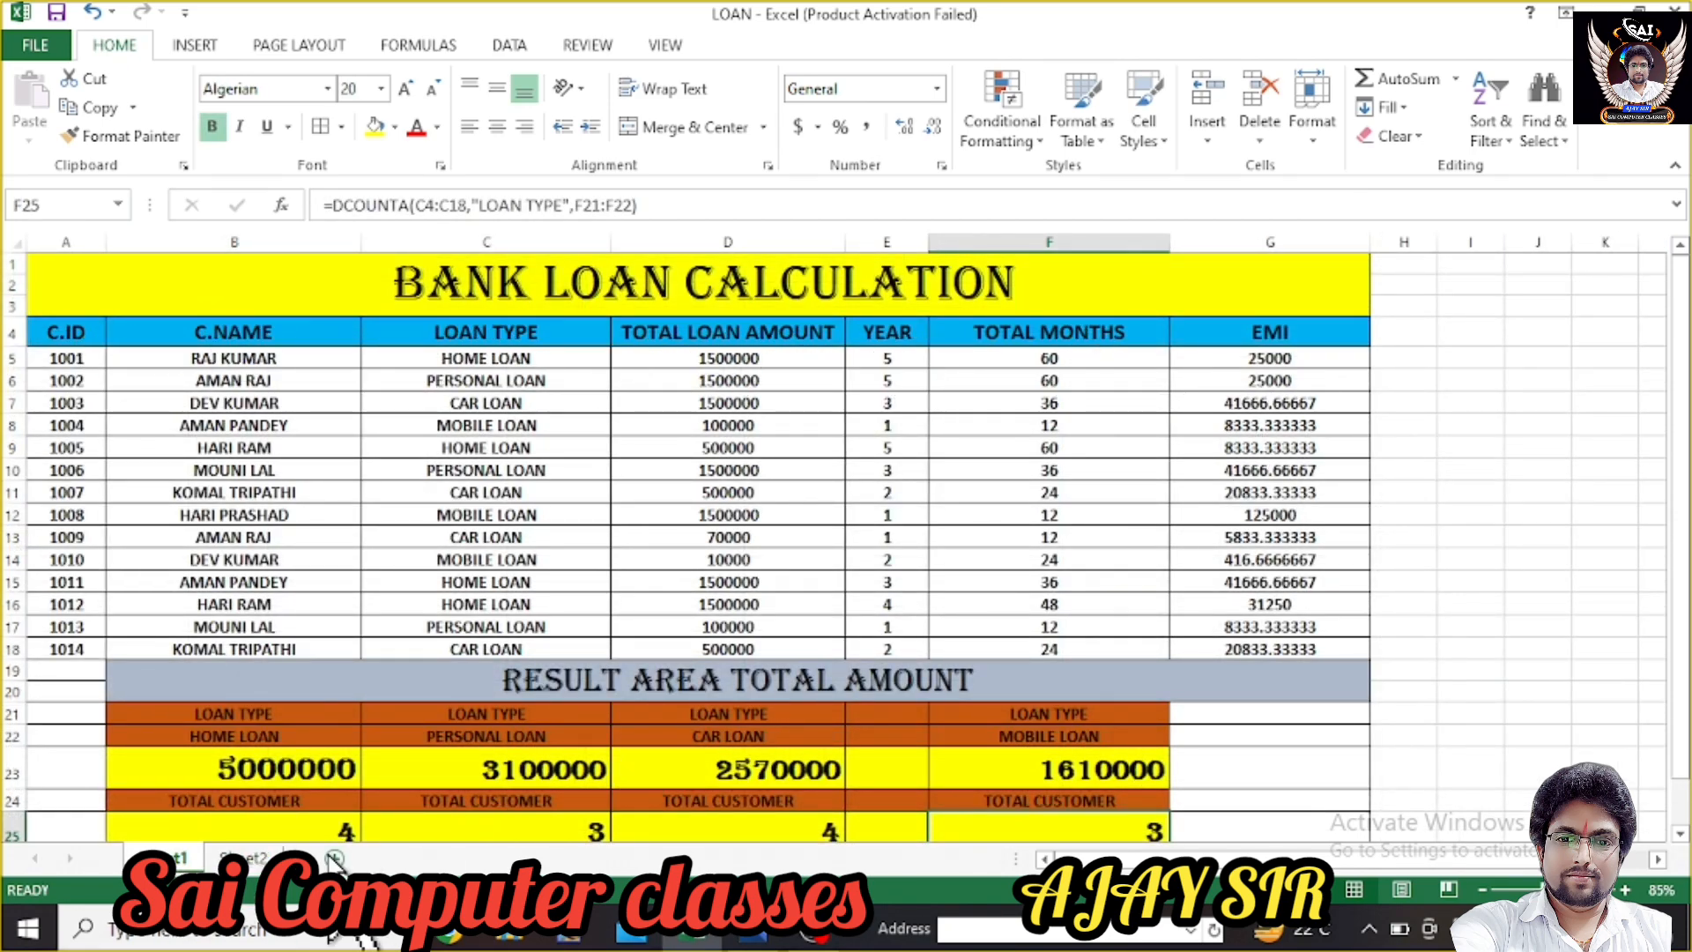
left_click(256, 858)
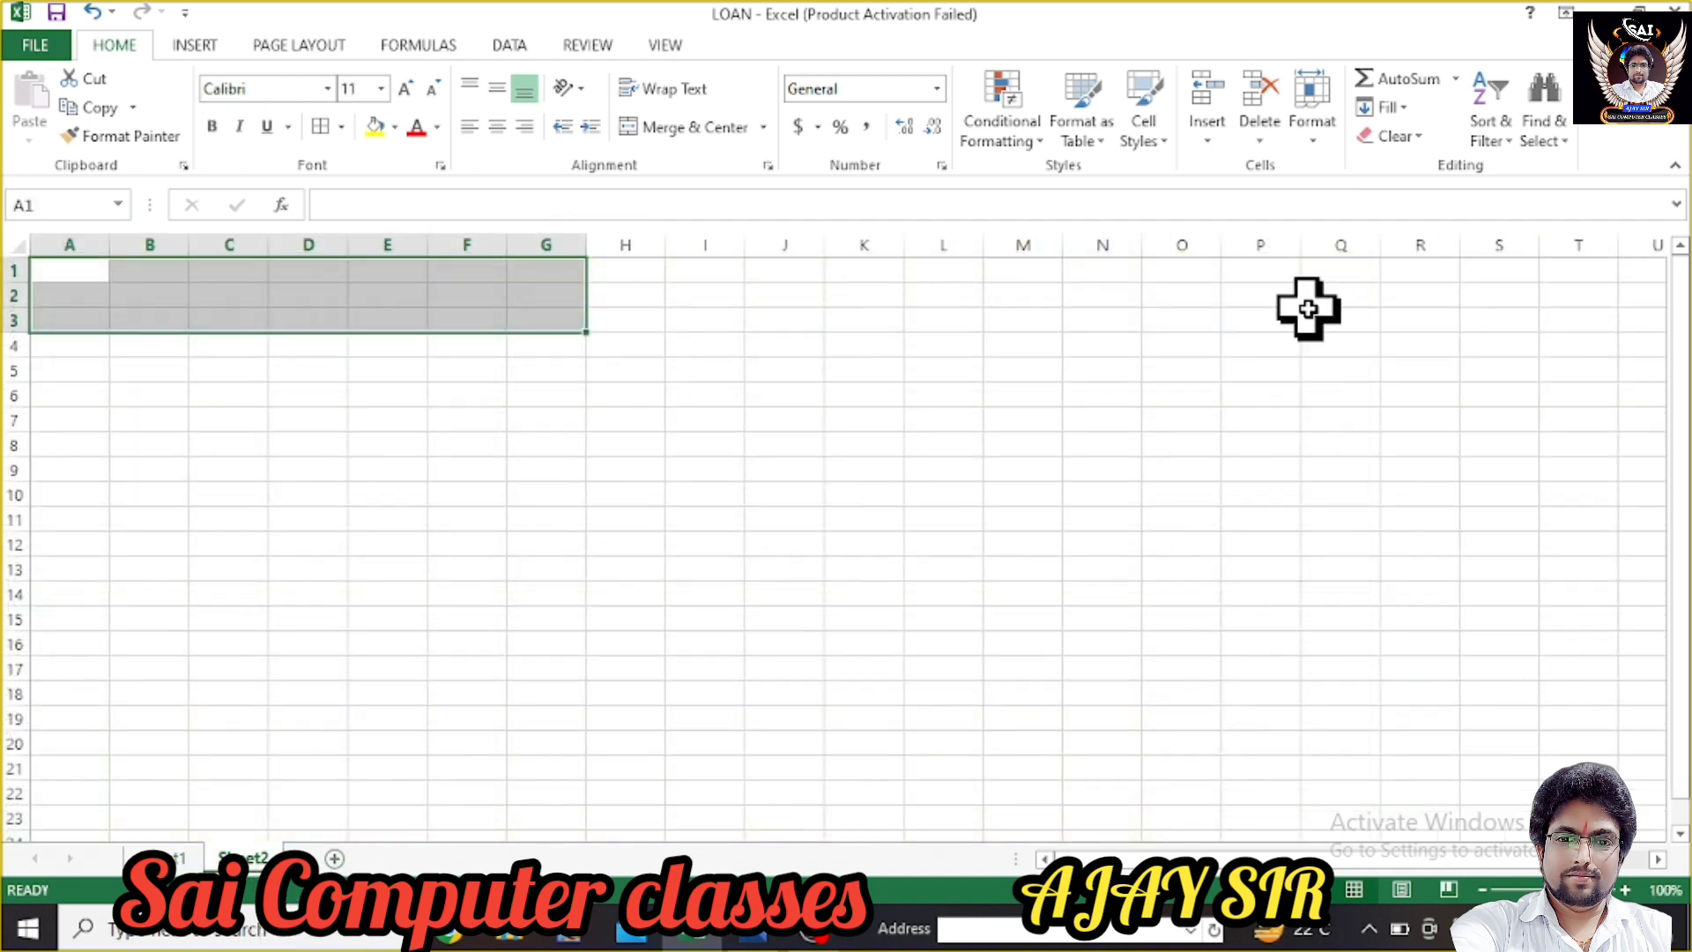
- Set the width of columns A to G to 13
left_click(1313, 137)
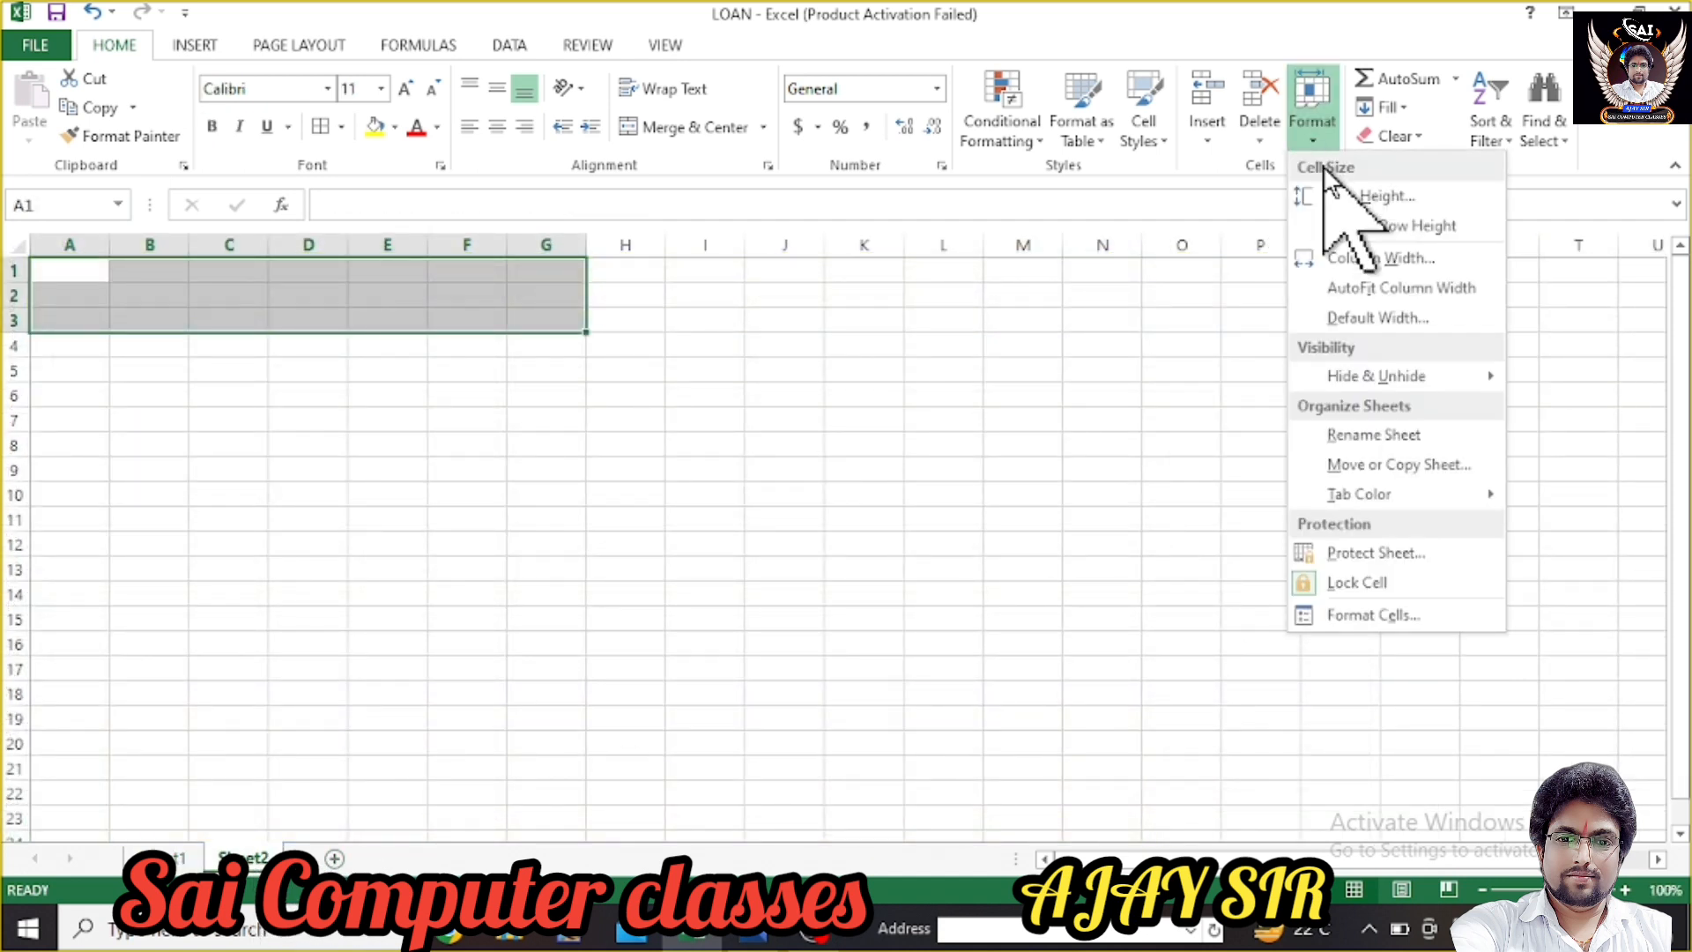
left_click(1402, 257)
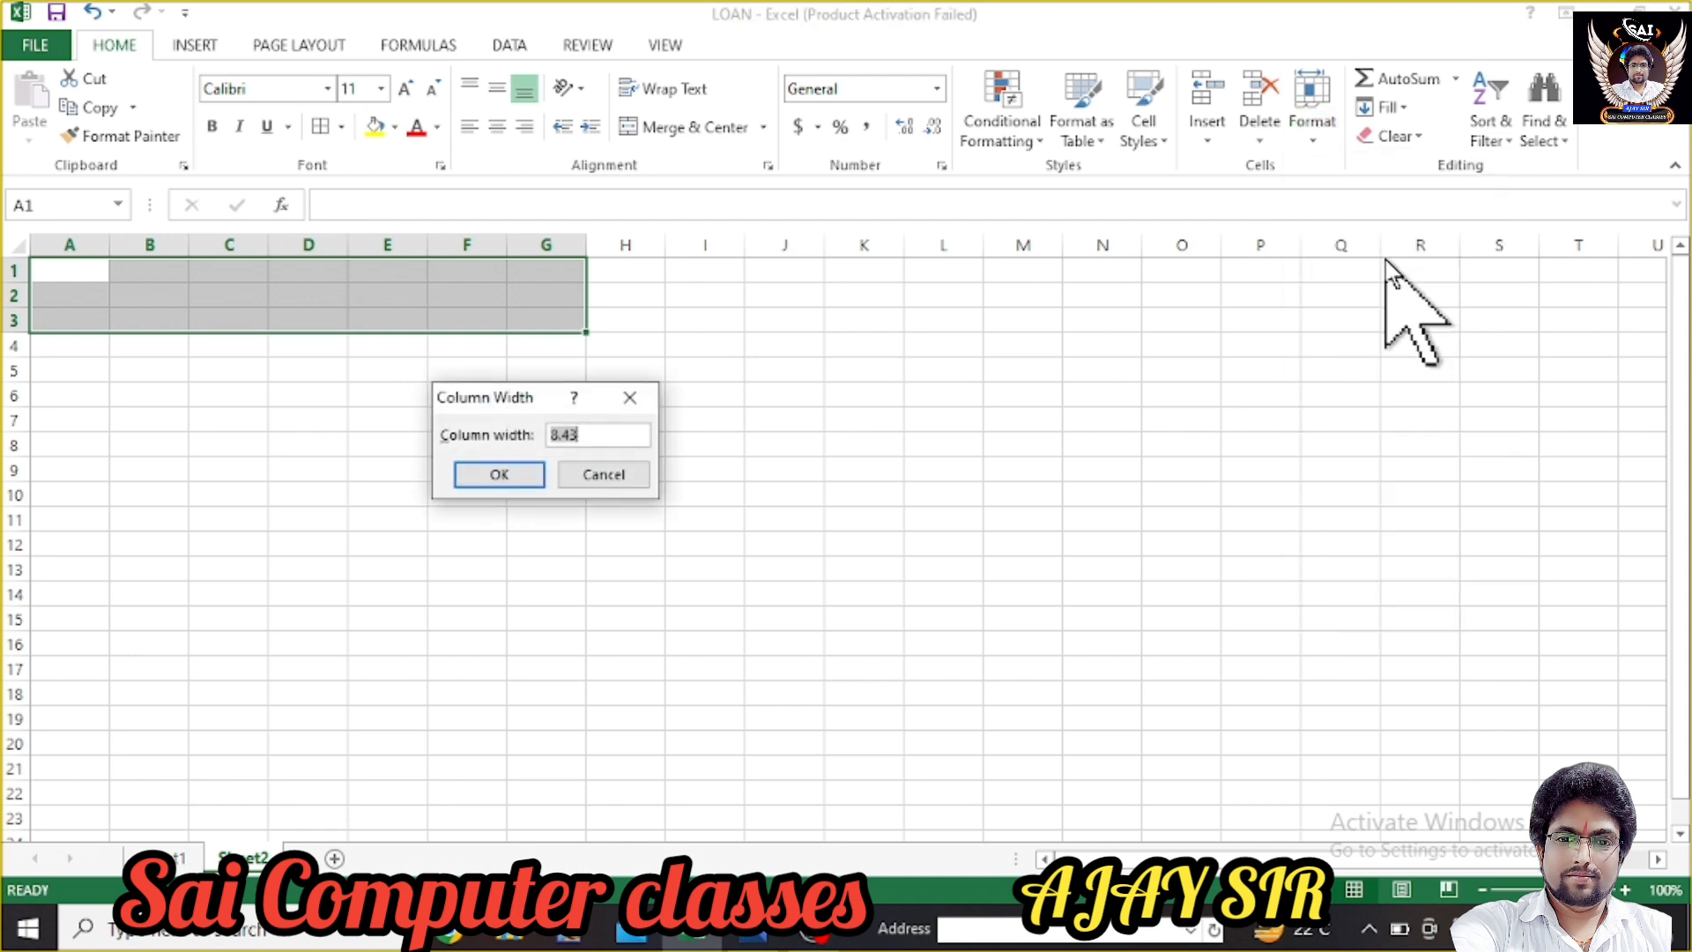
type("15")
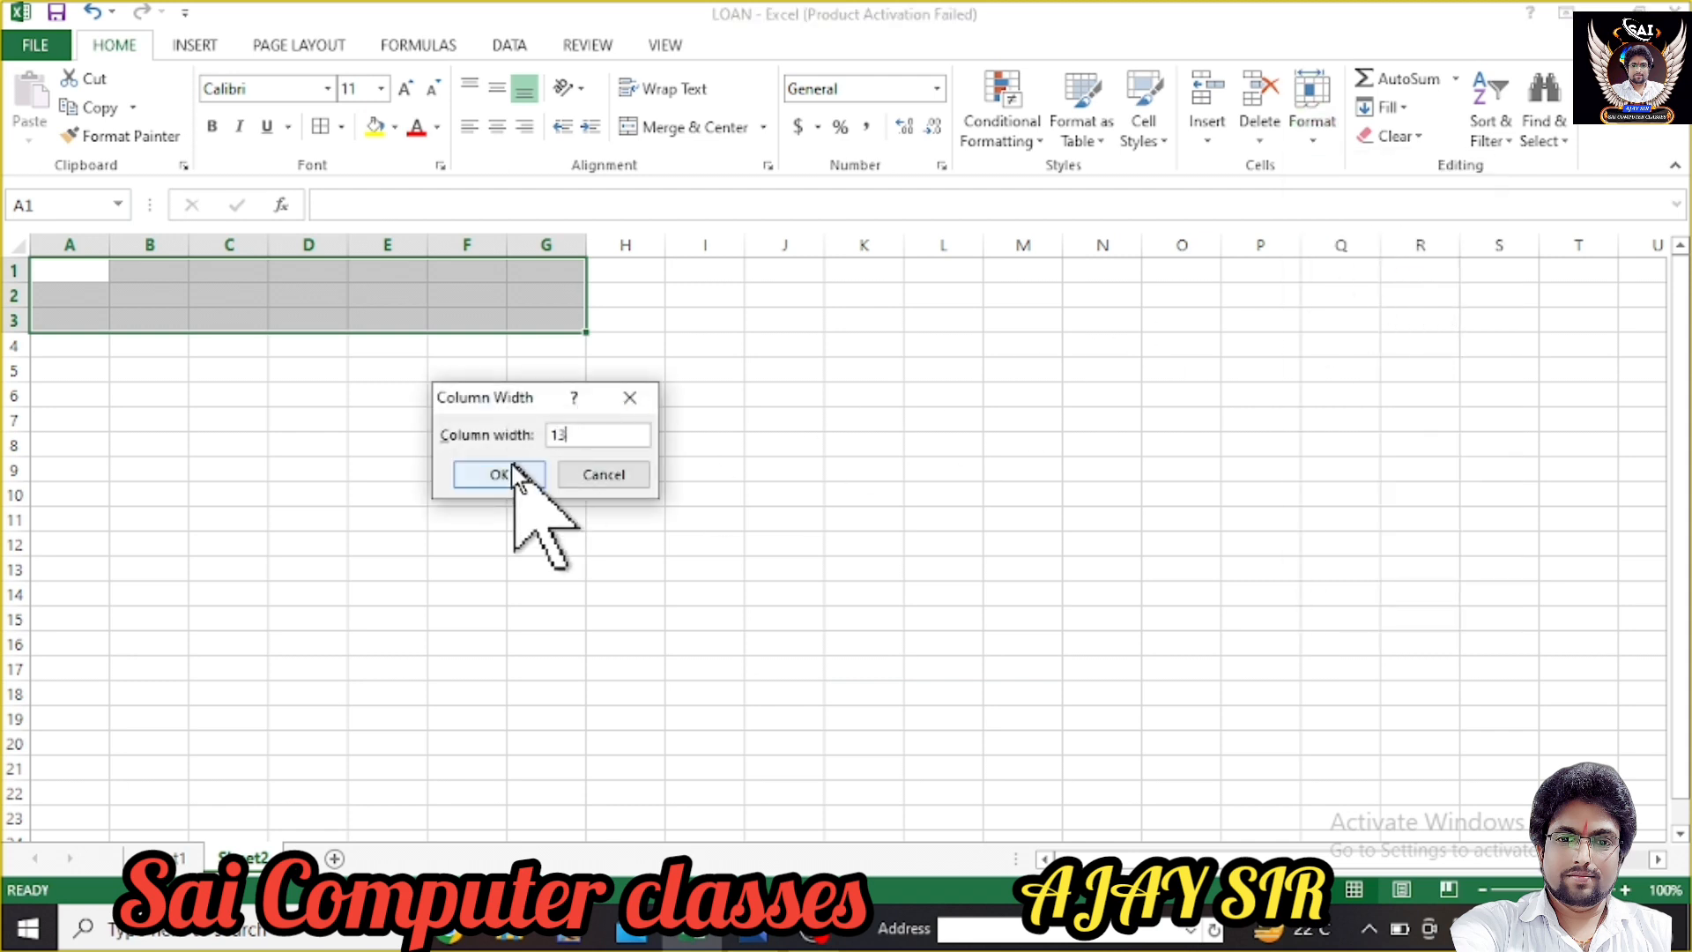
left_click(501, 476)
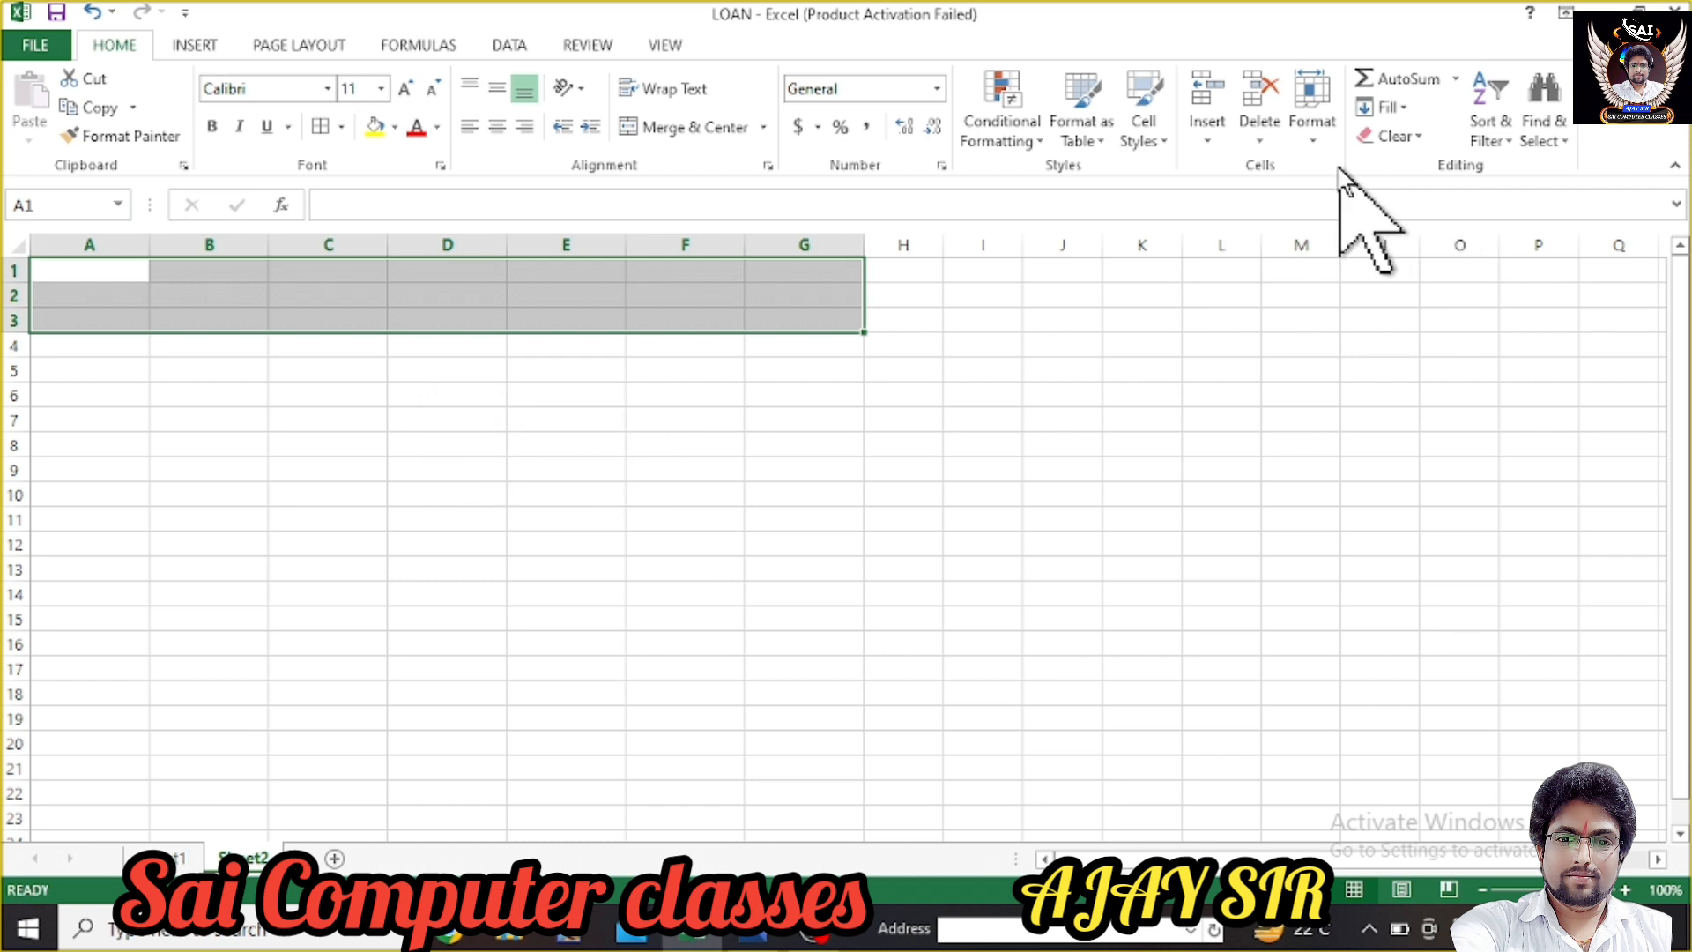
- Set the width of columns A to G to 20
left_click(1313, 132)
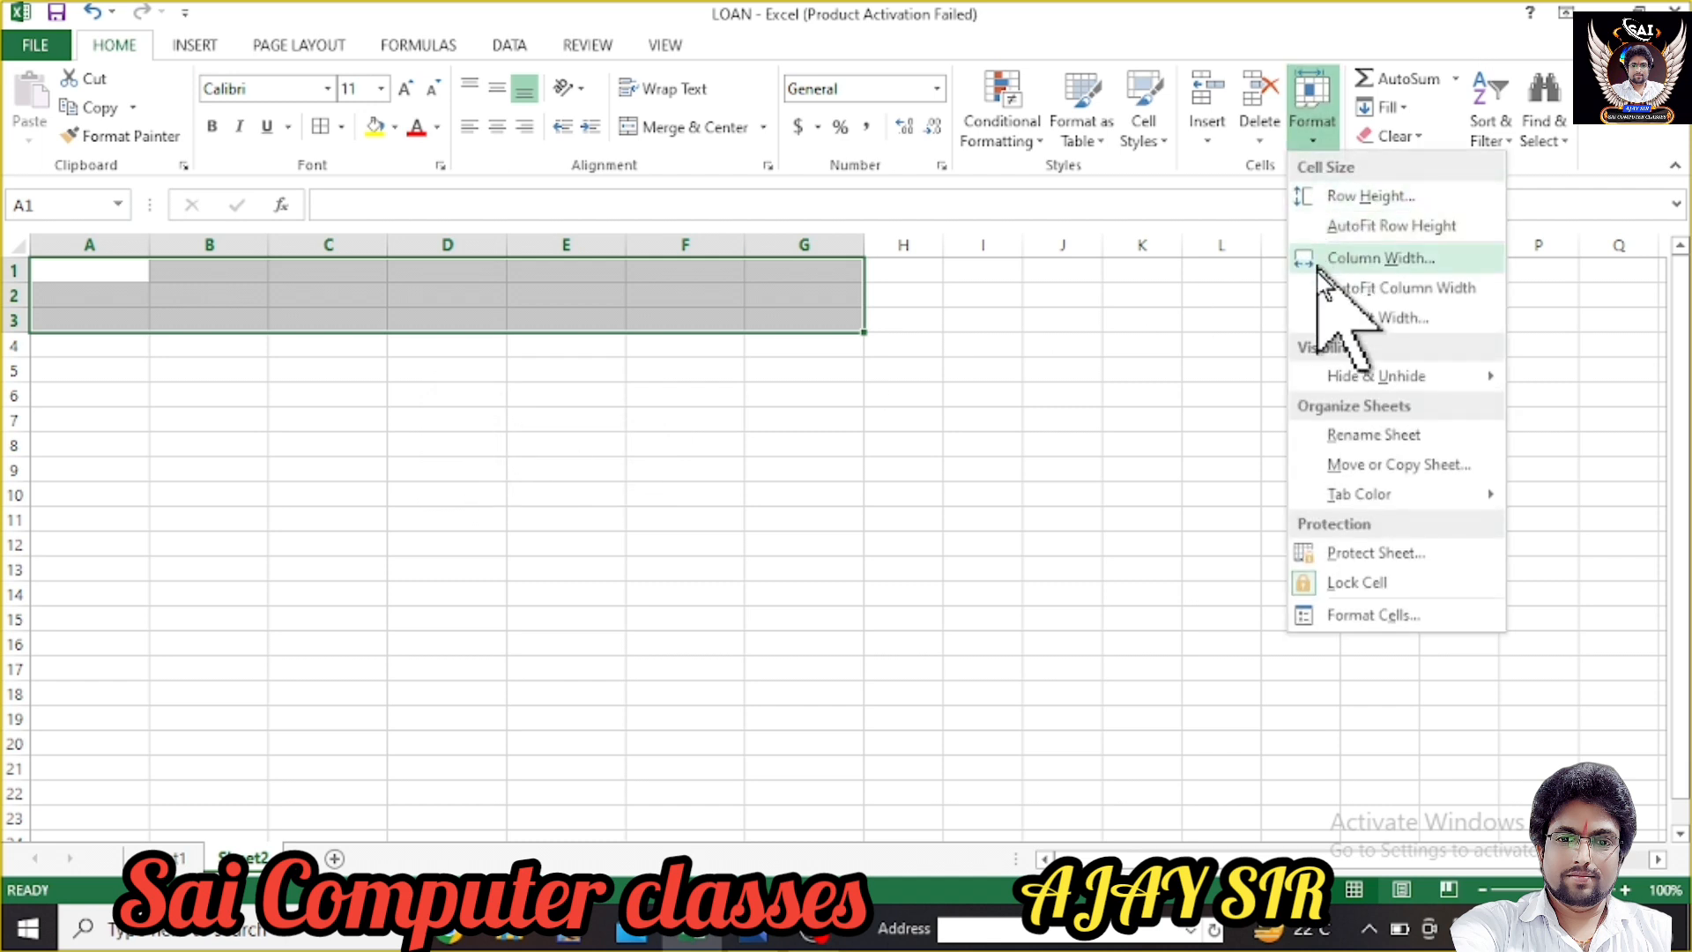
left_click(1346, 263)
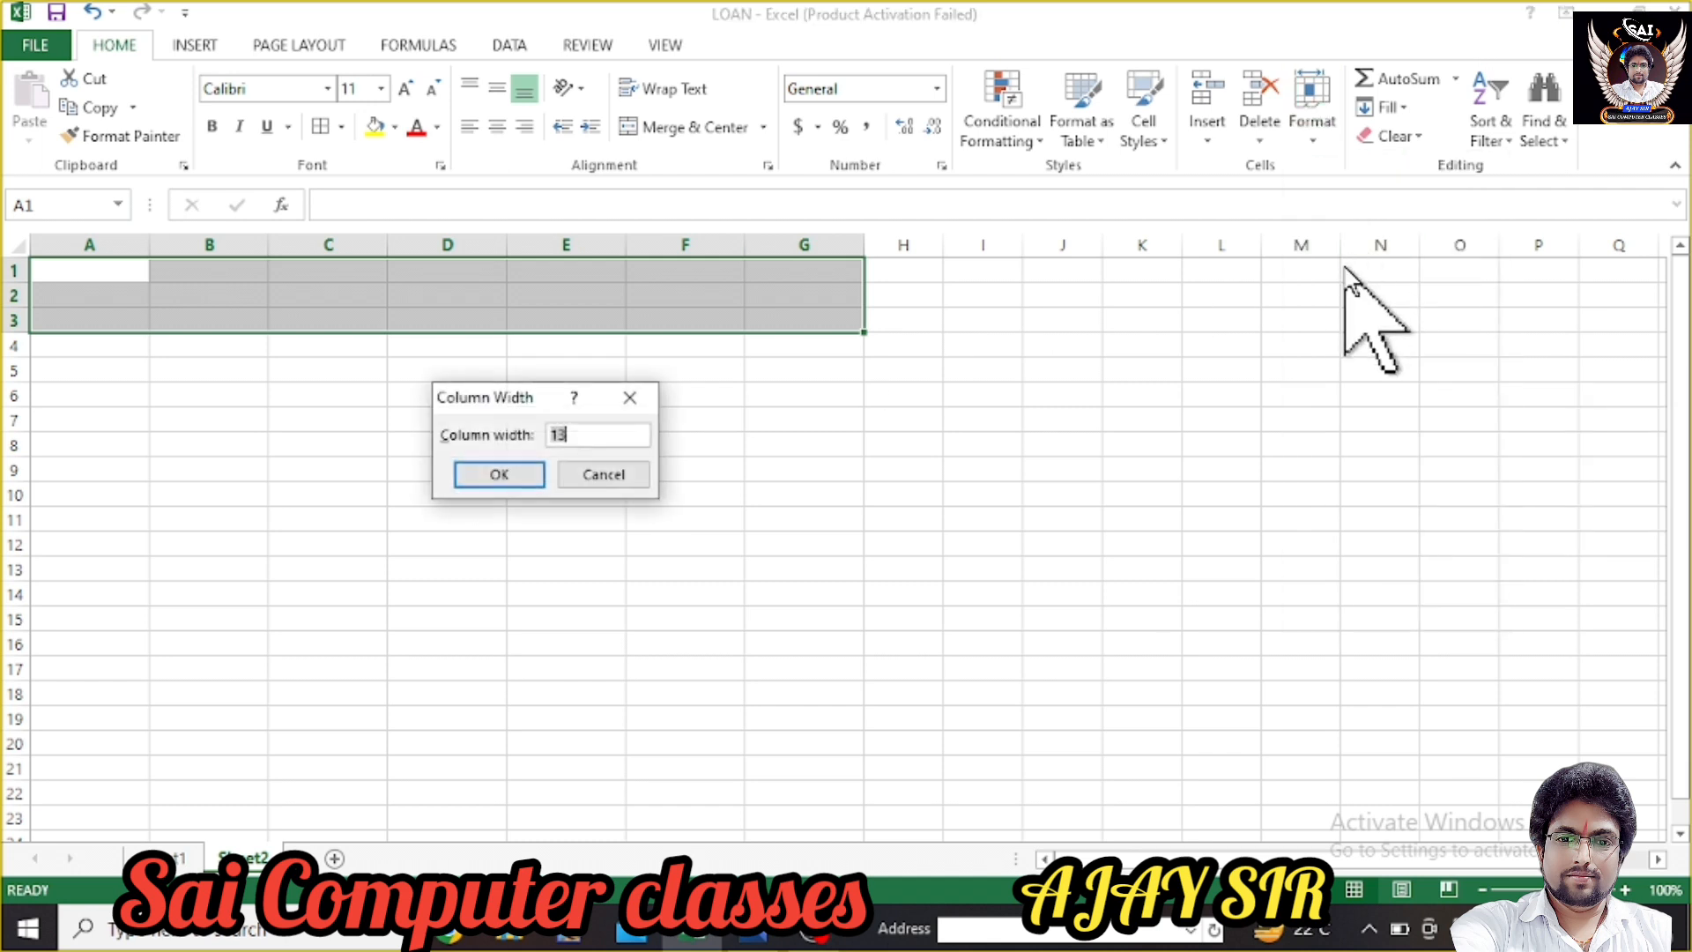
type("20")
left_click(520, 480)
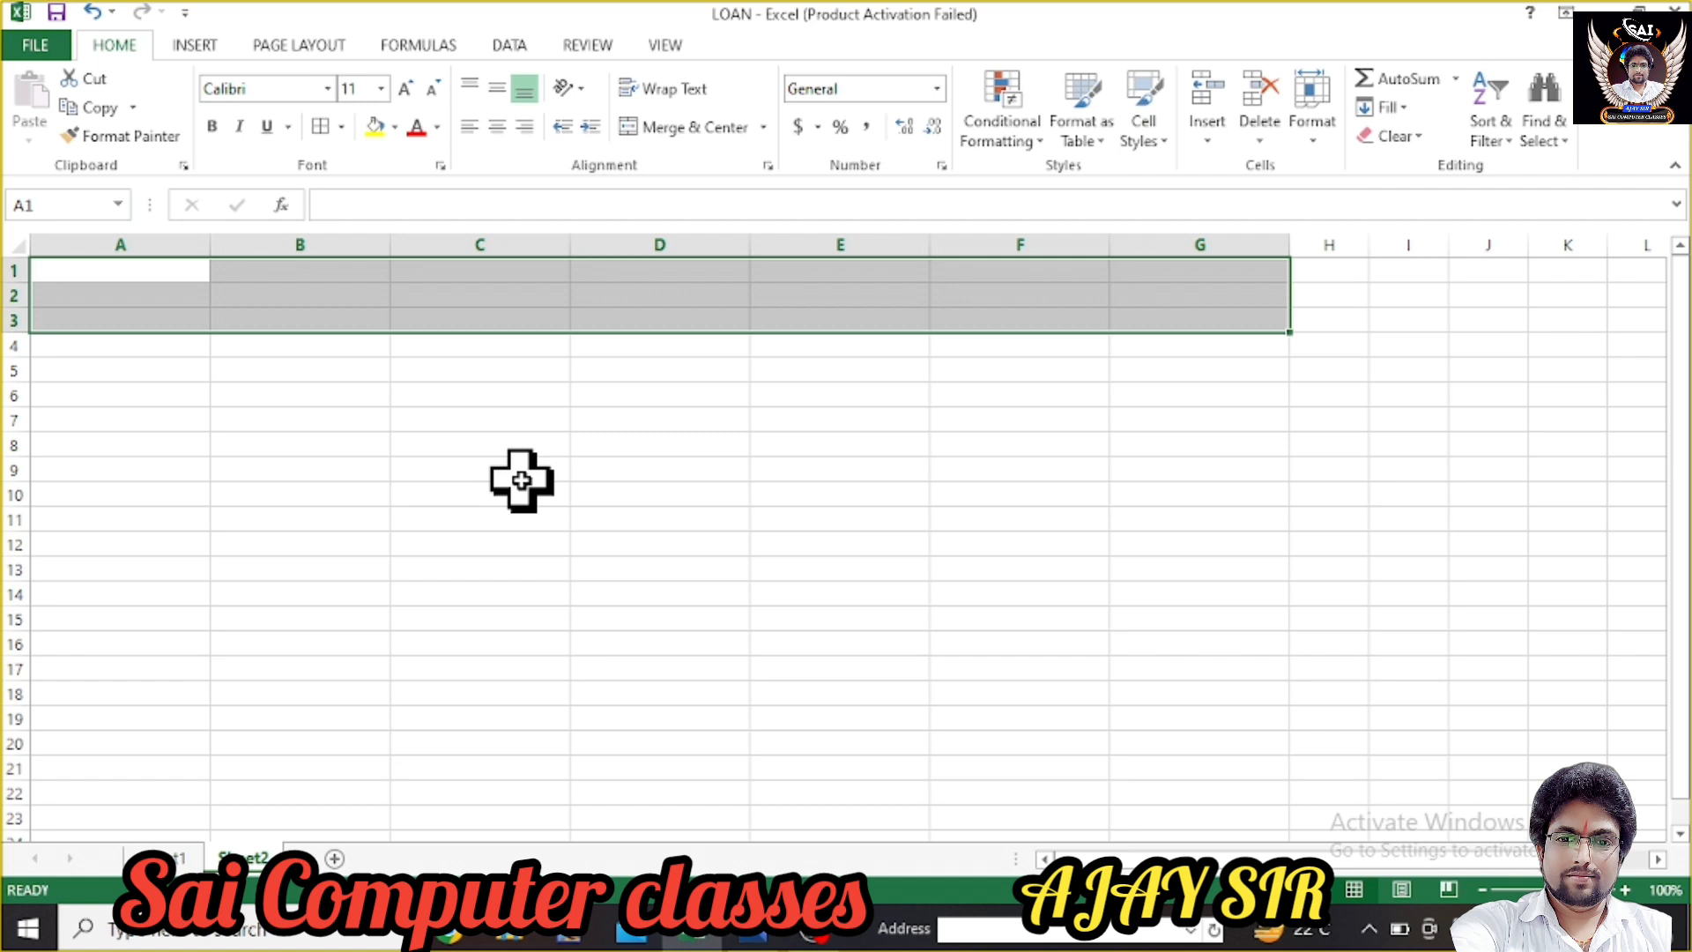
- Merge and center A1:G3 and enter the title BANK LOAN CALCULATION JANUARY in it
left_click(646, 134)
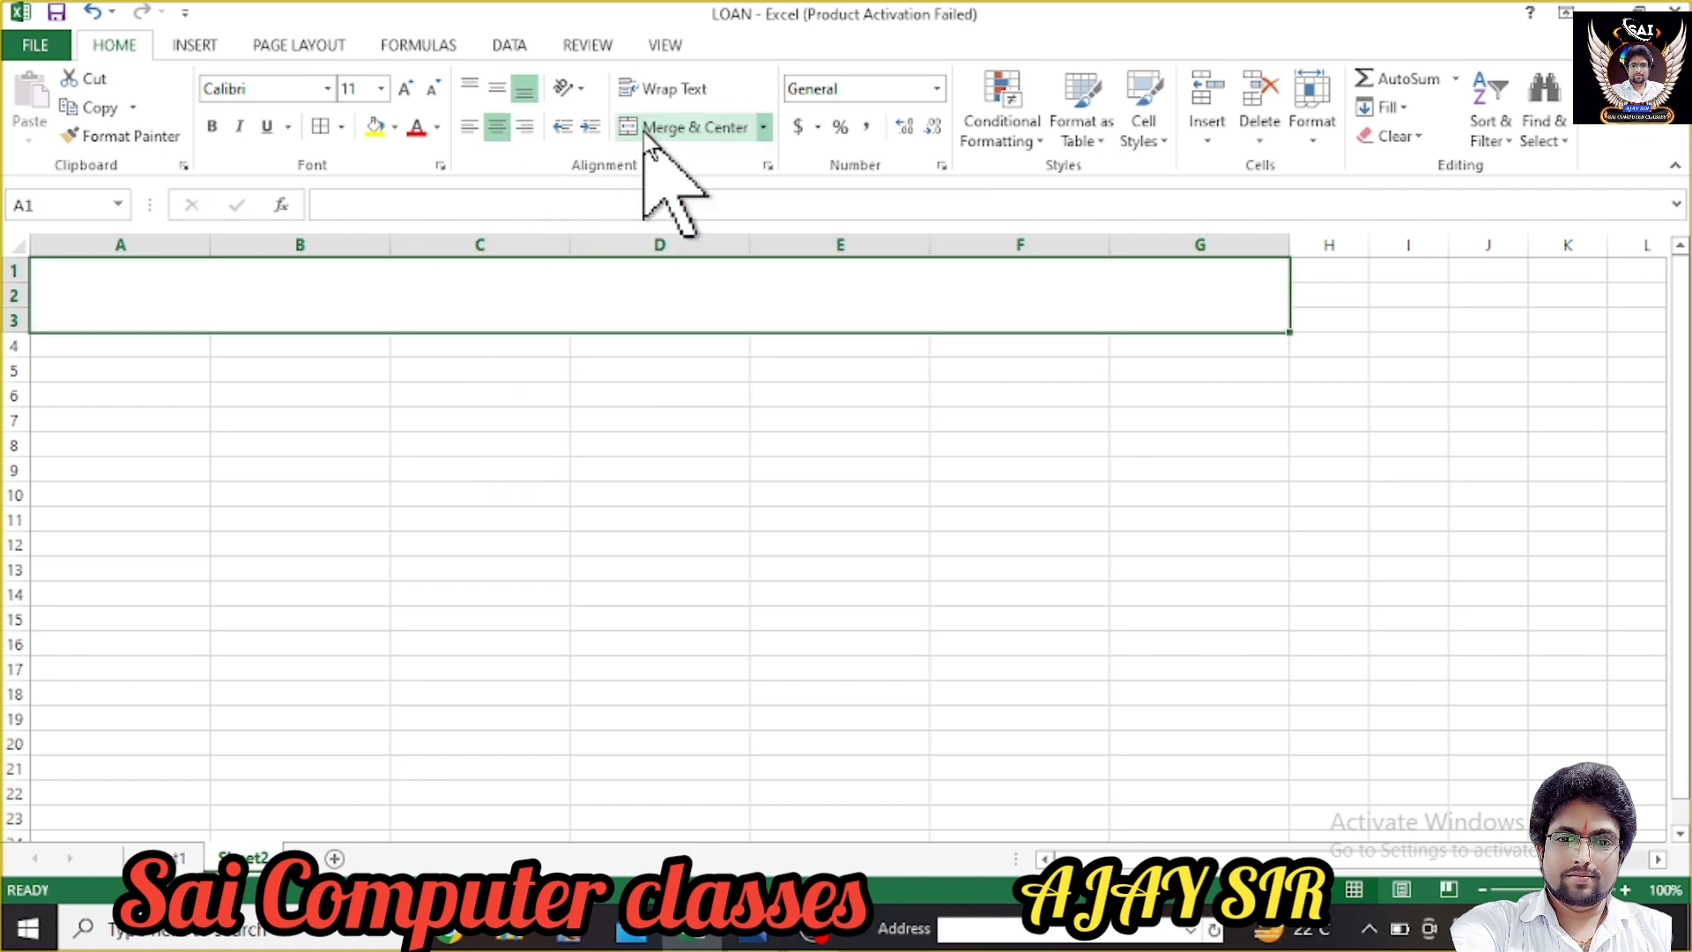
double_click(482, 317)
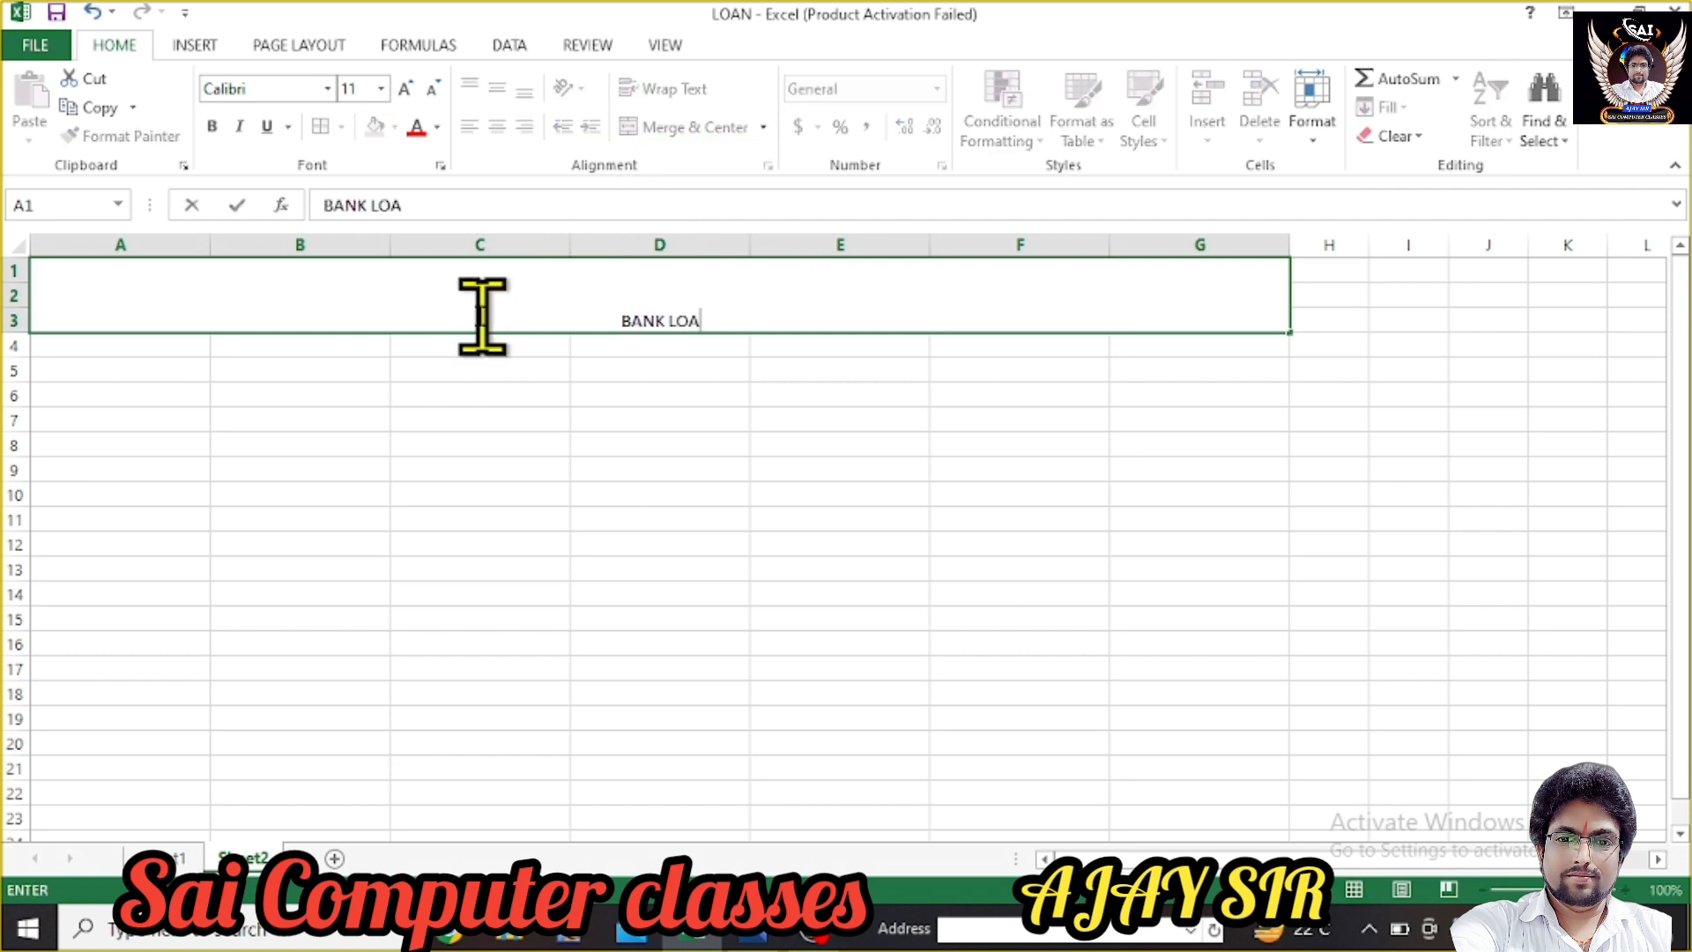
type("BANK LOAN CAL")
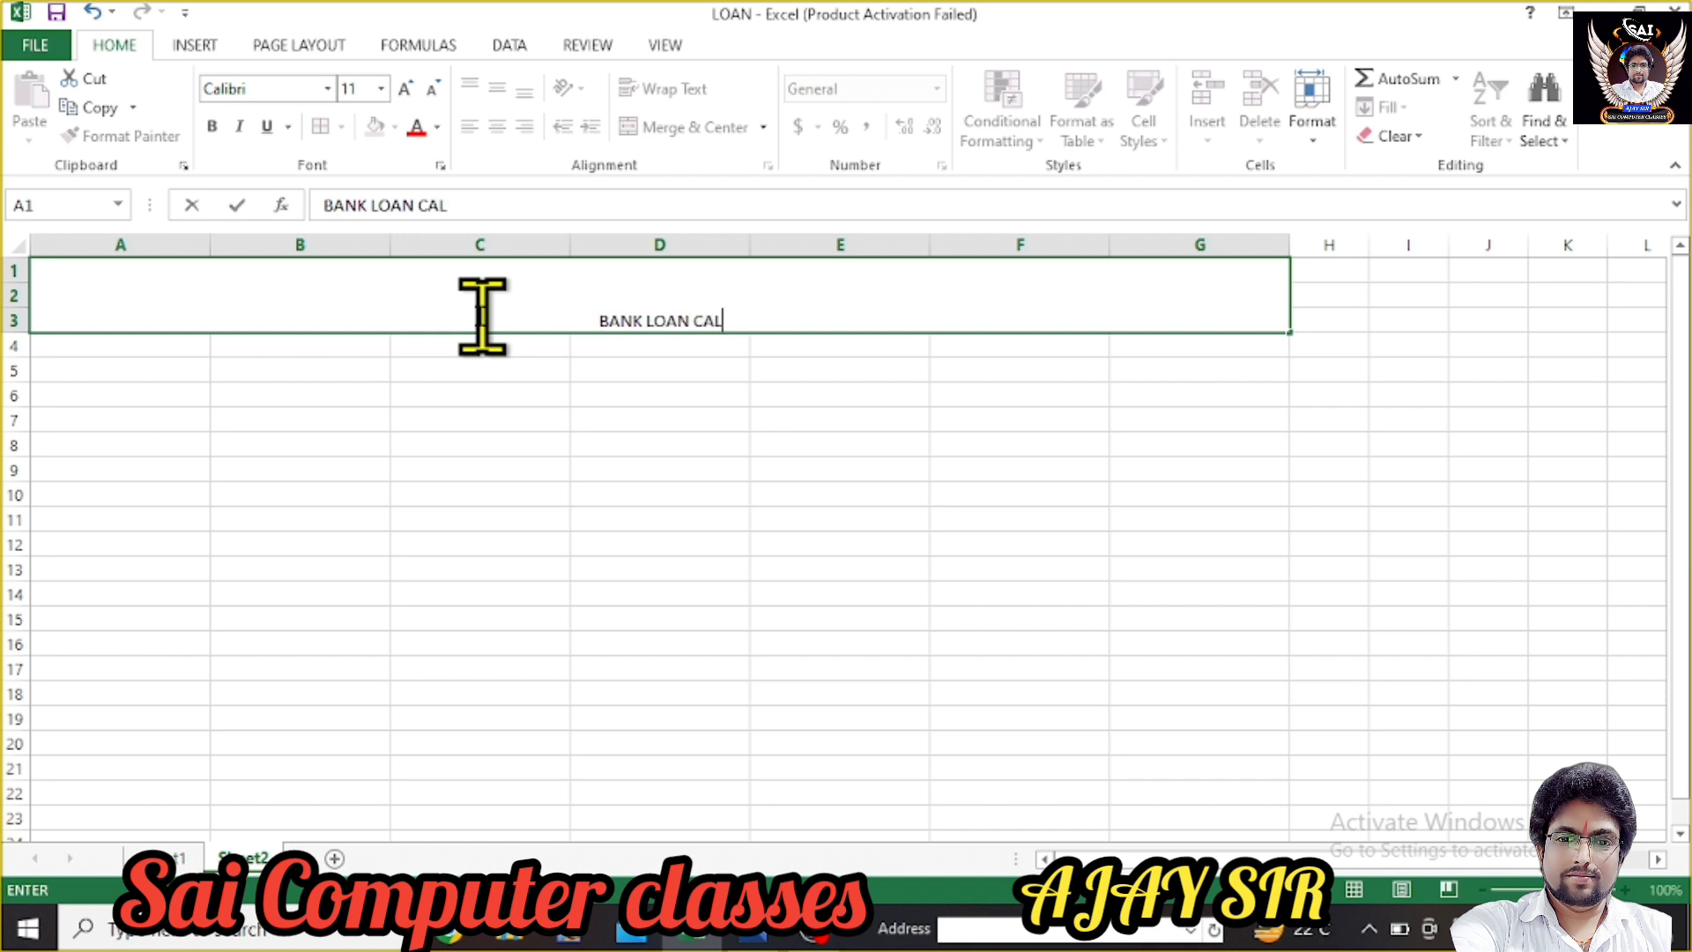
type("CULATION")
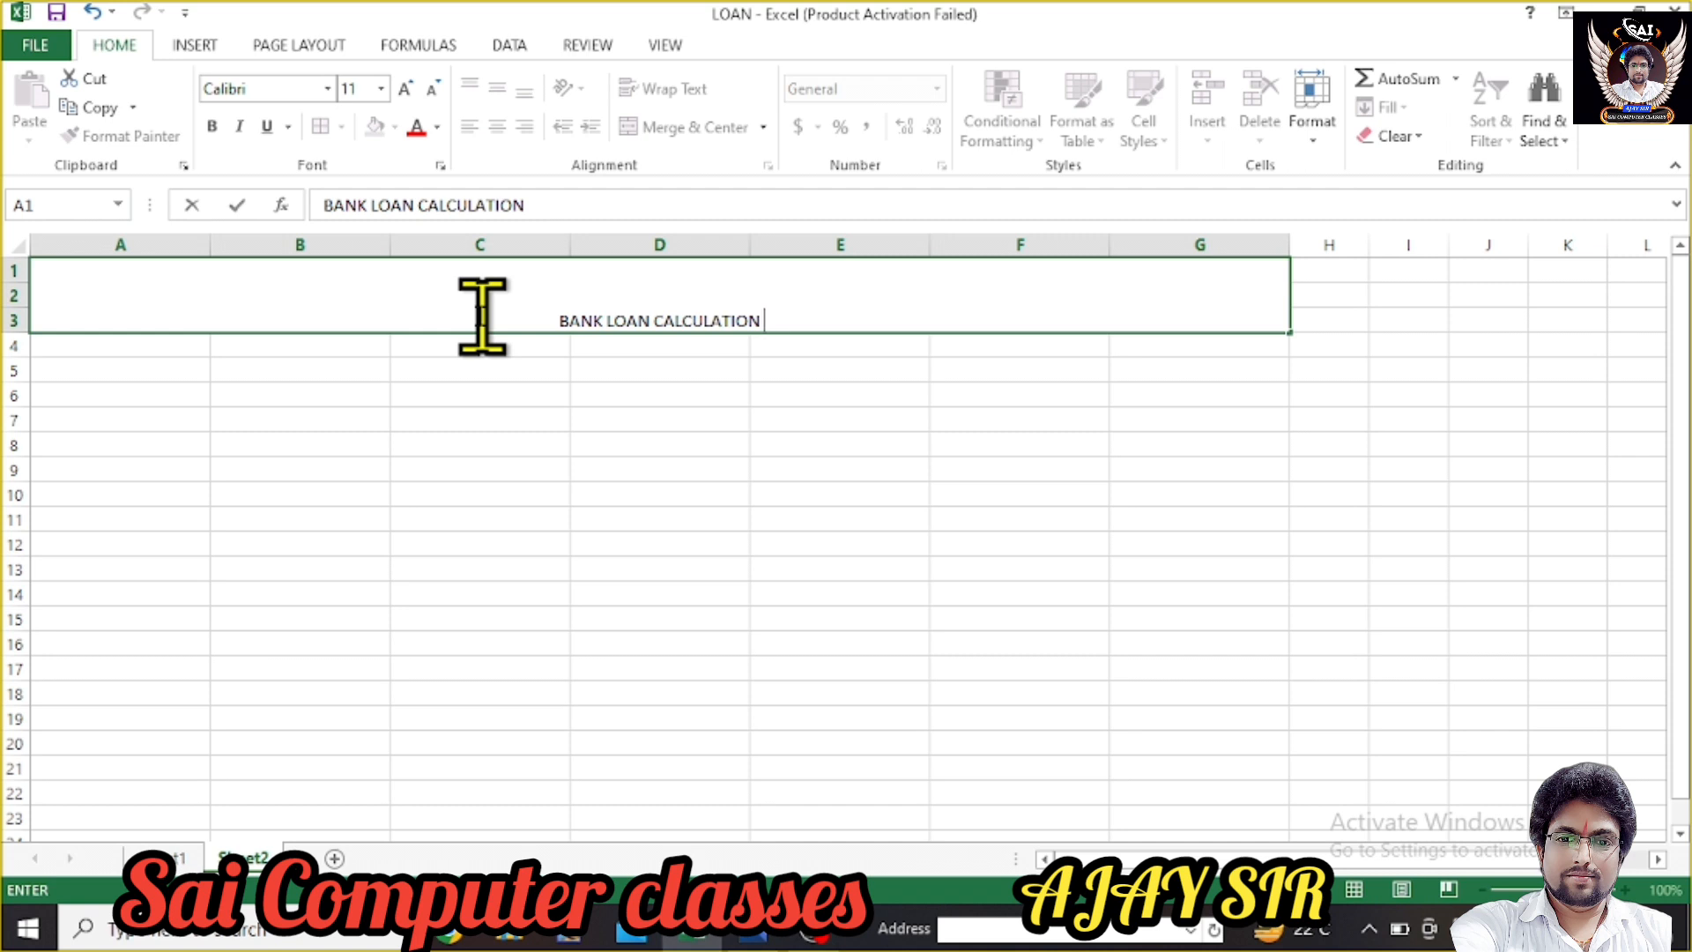
type("JANUARY")
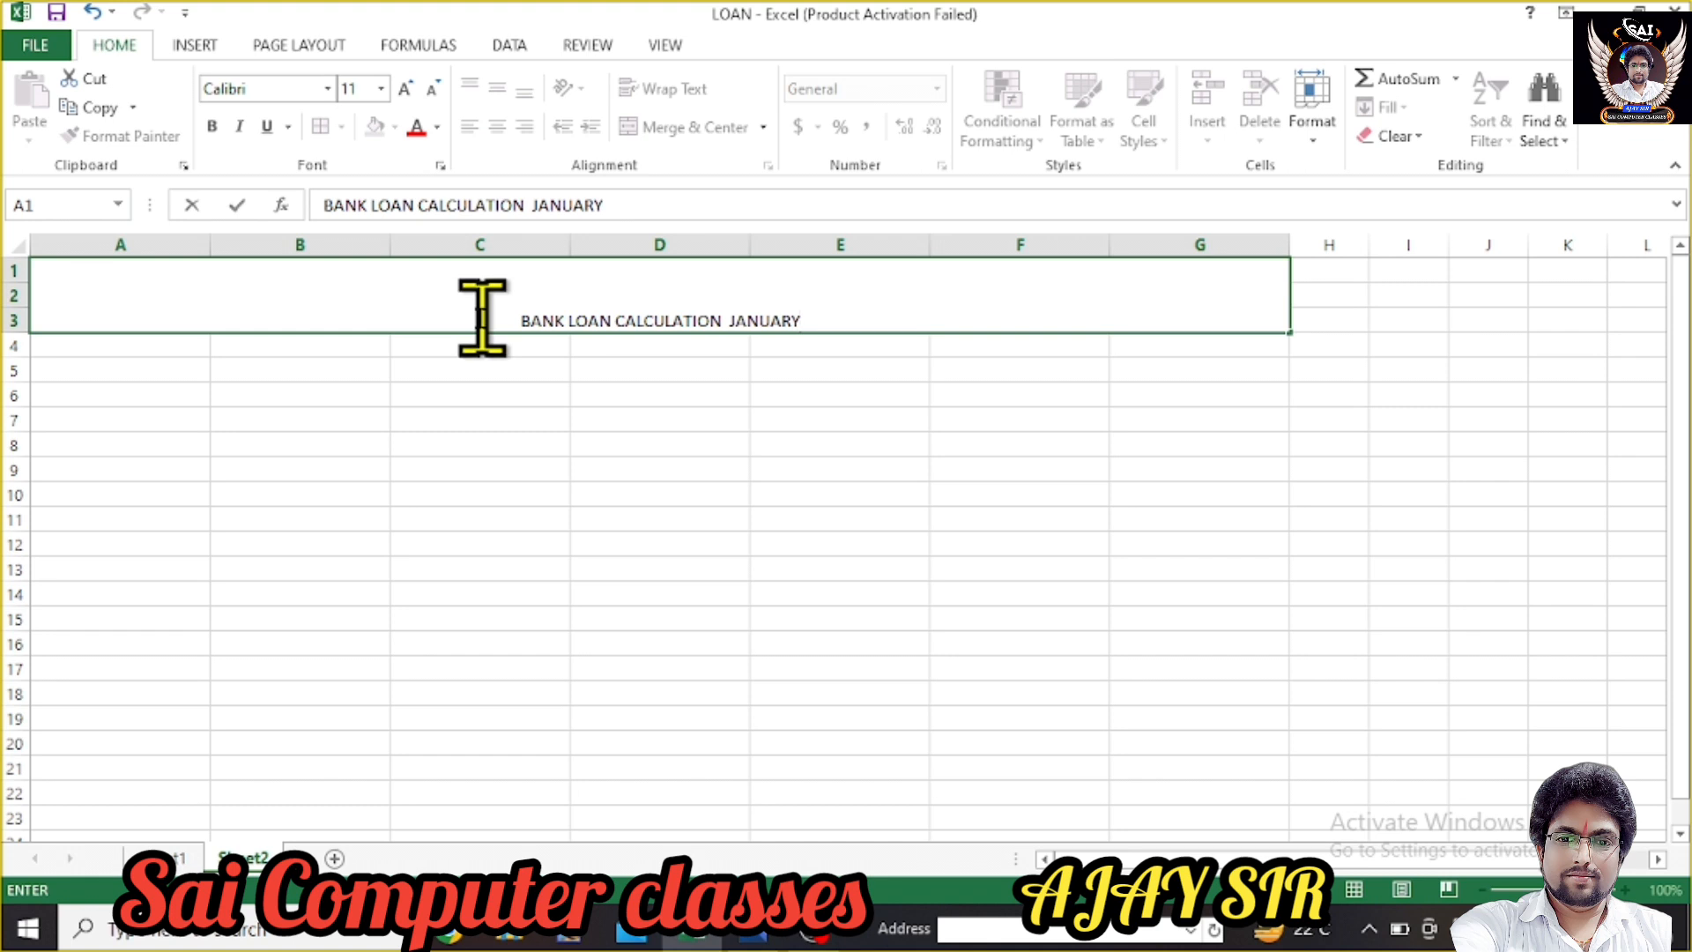
left_click(480, 359)
left_click(502, 306)
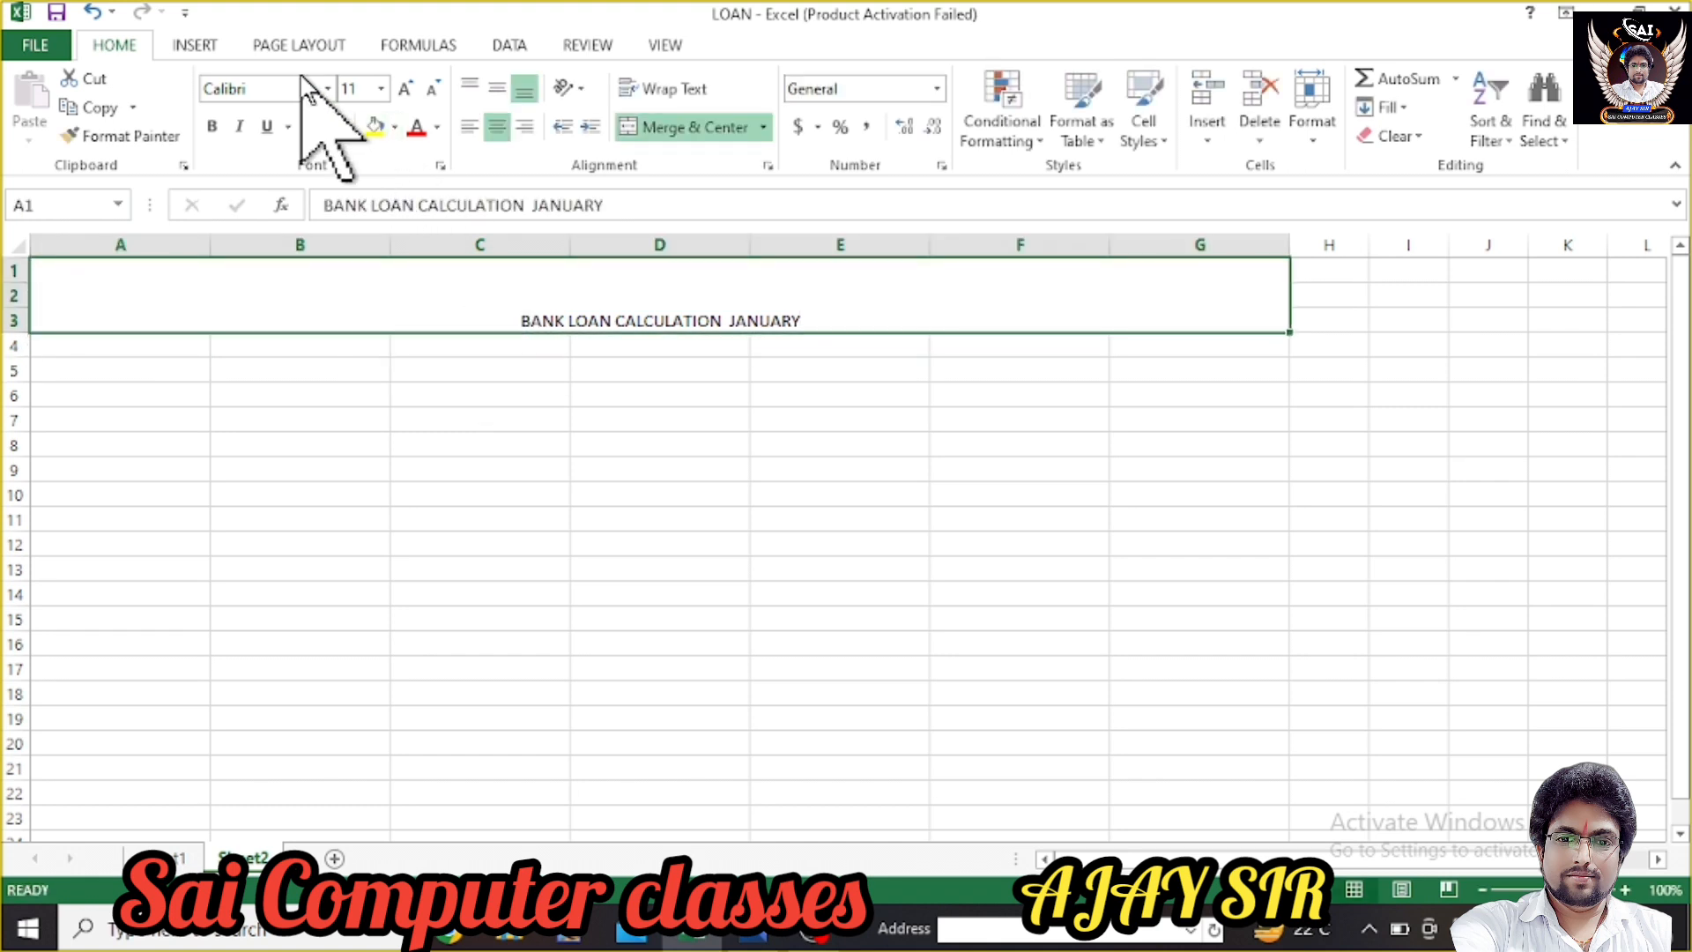
- Format the merged title in the Algerian font at size 36
left_click(329, 88)
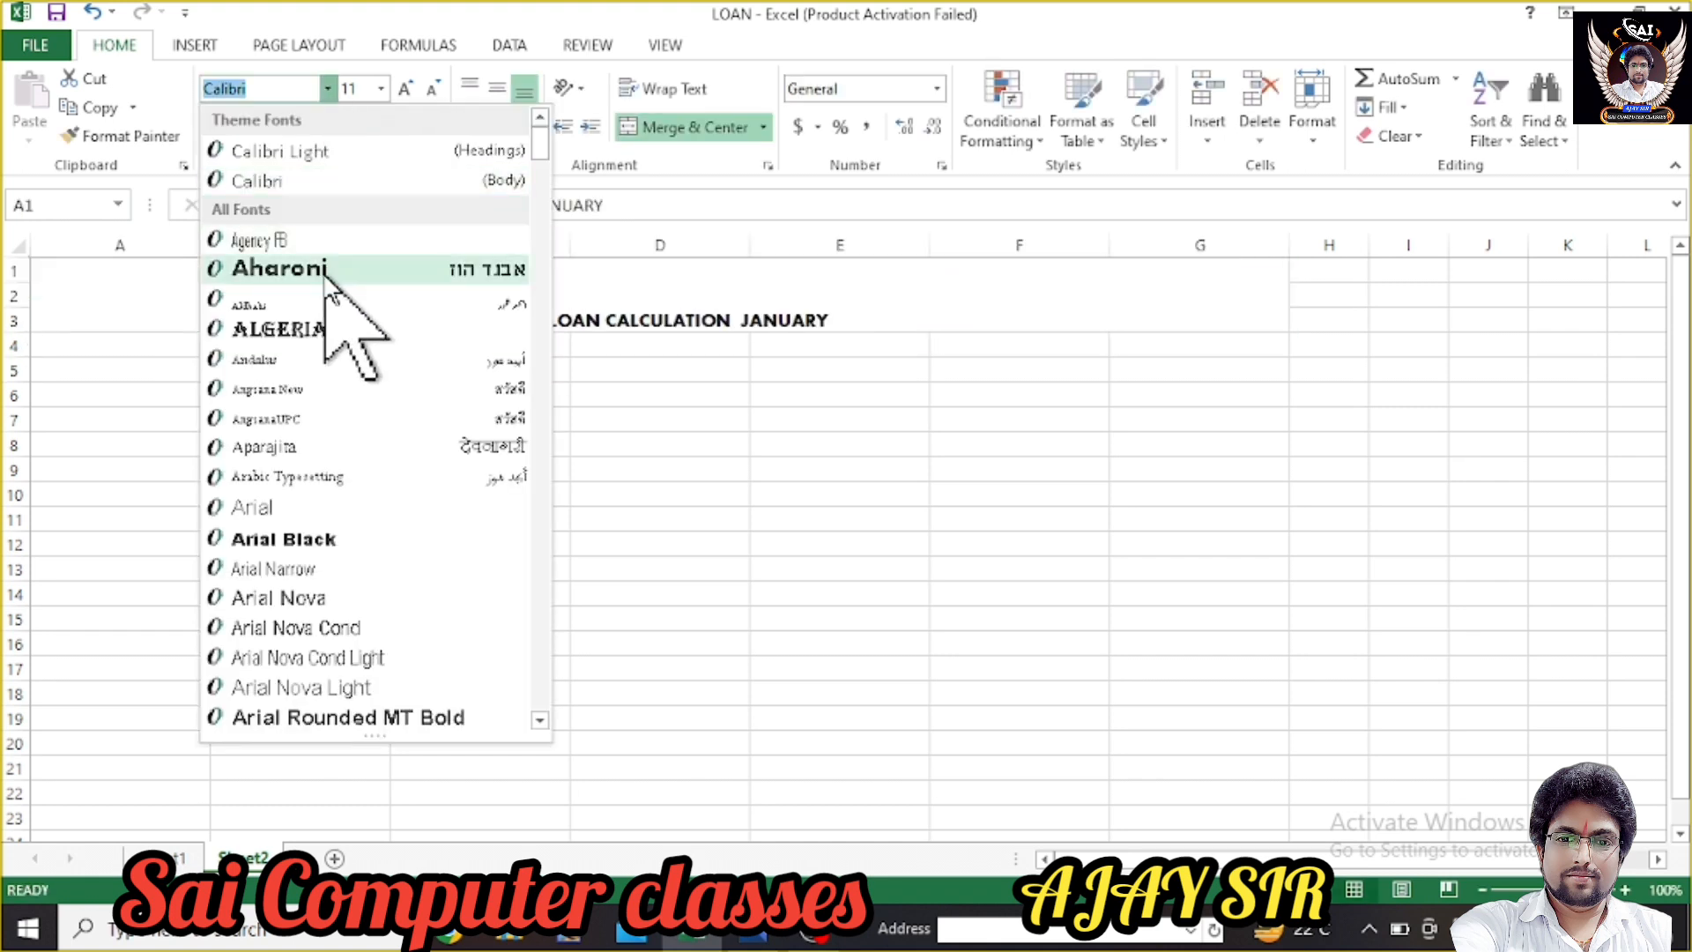
left_click(319, 328)
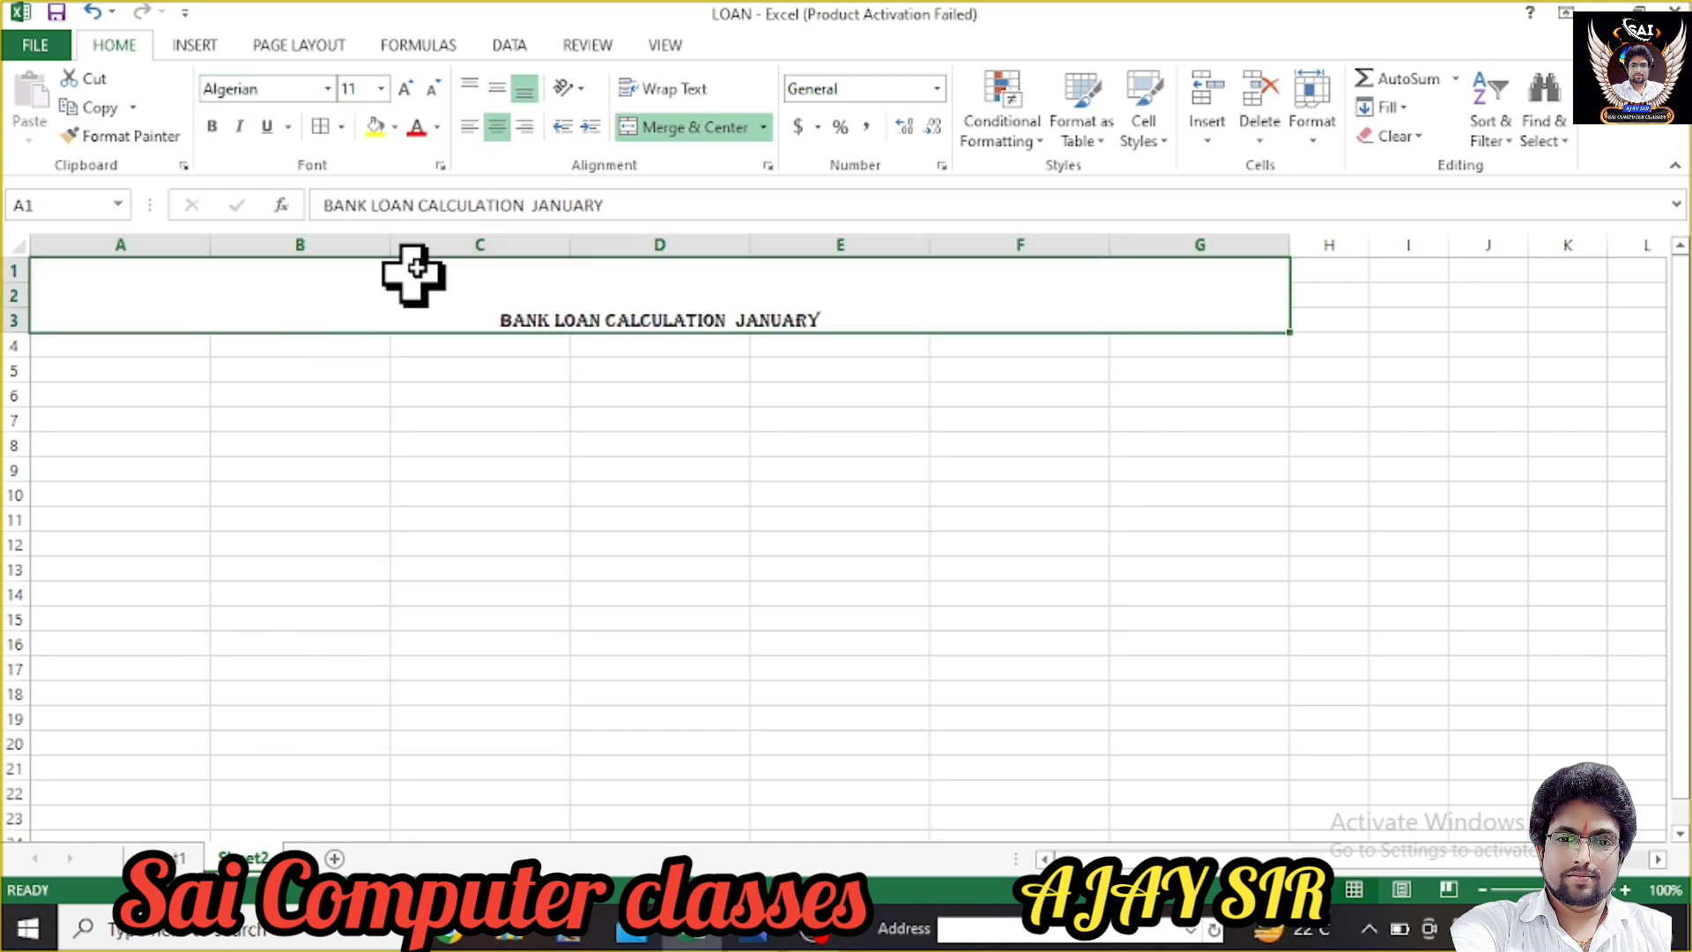
left_click(380, 88)
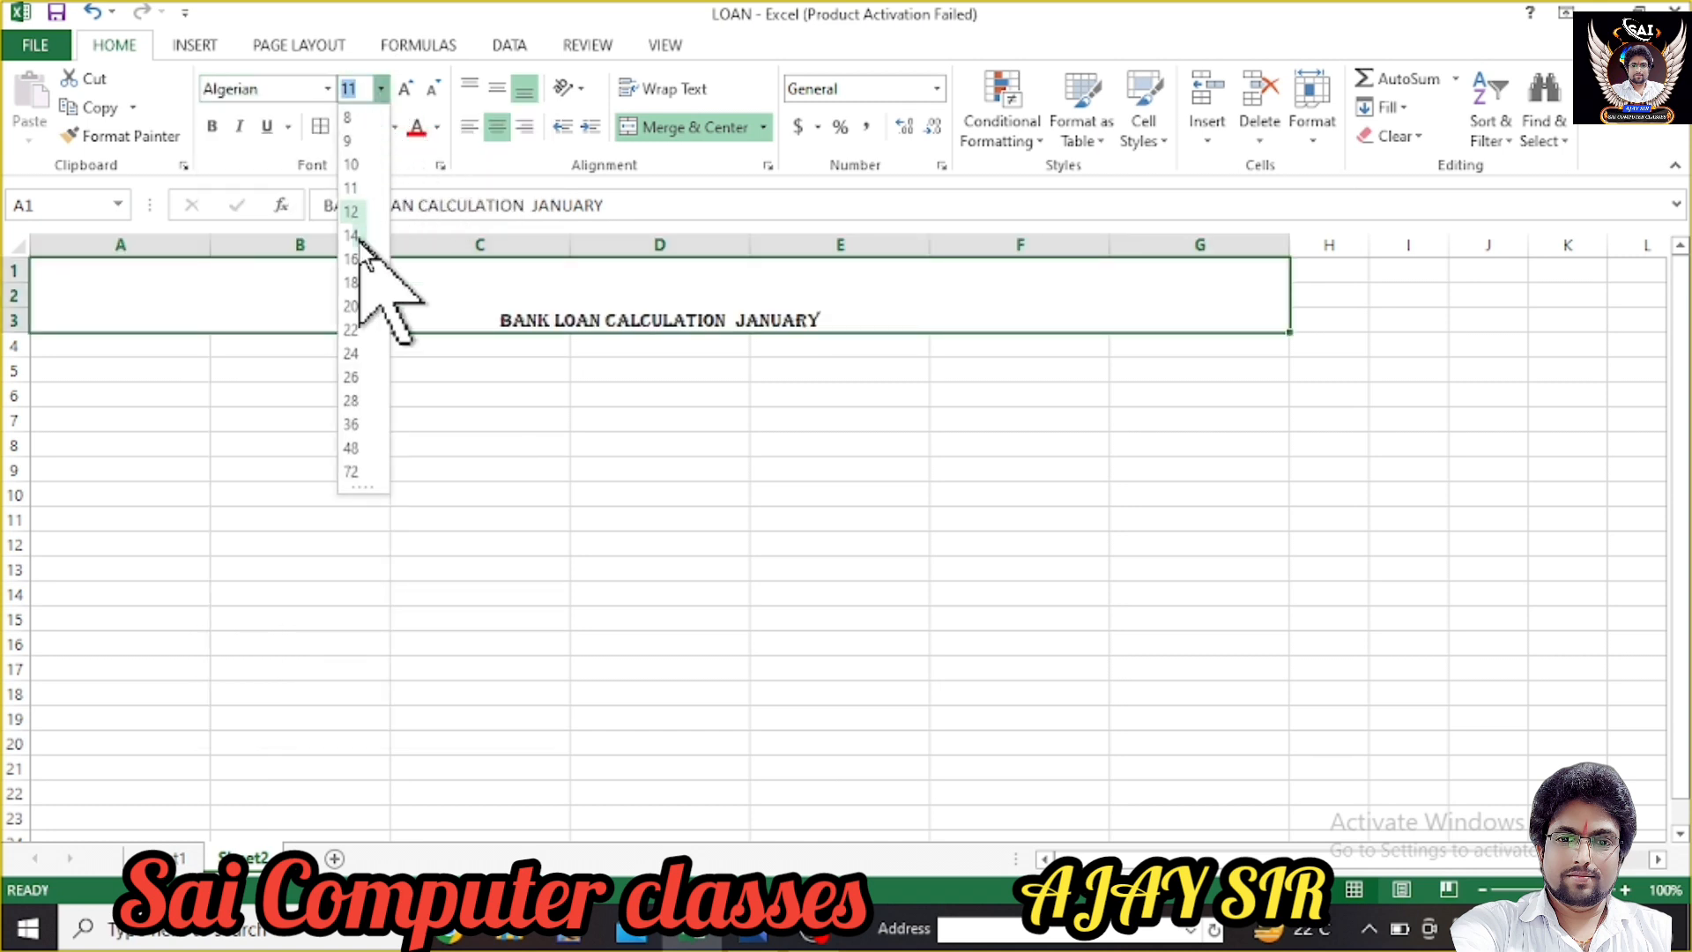
left_click(351, 424)
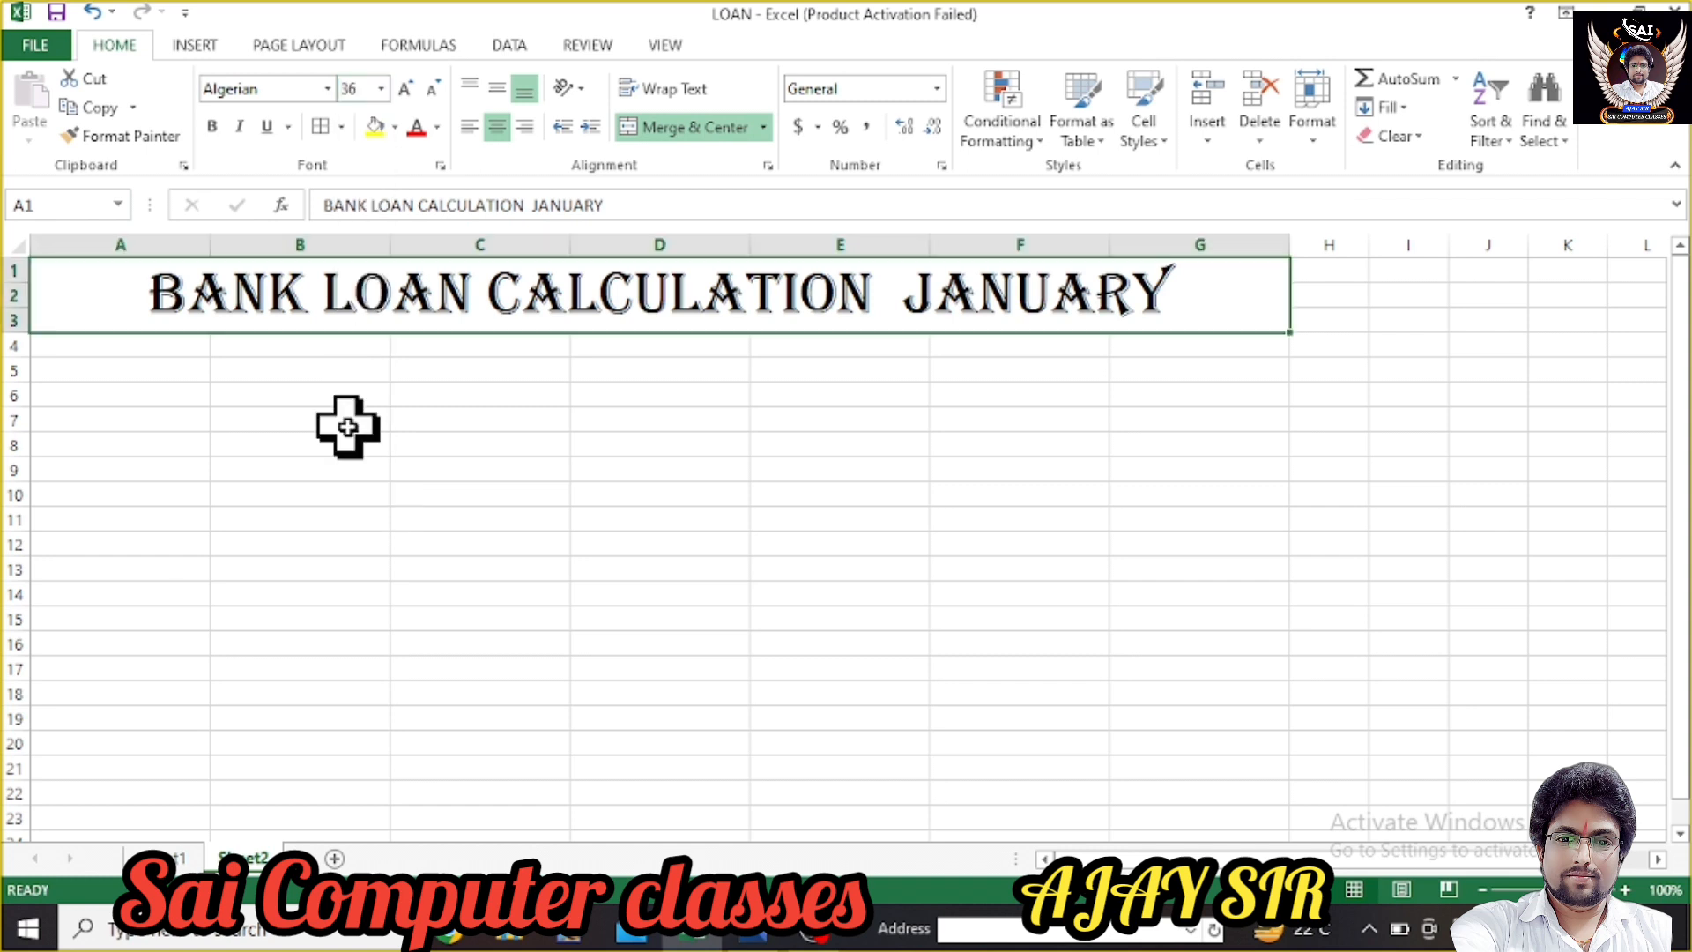
- Give the title cell a light orange fill and color its text red
left_click(396, 128)
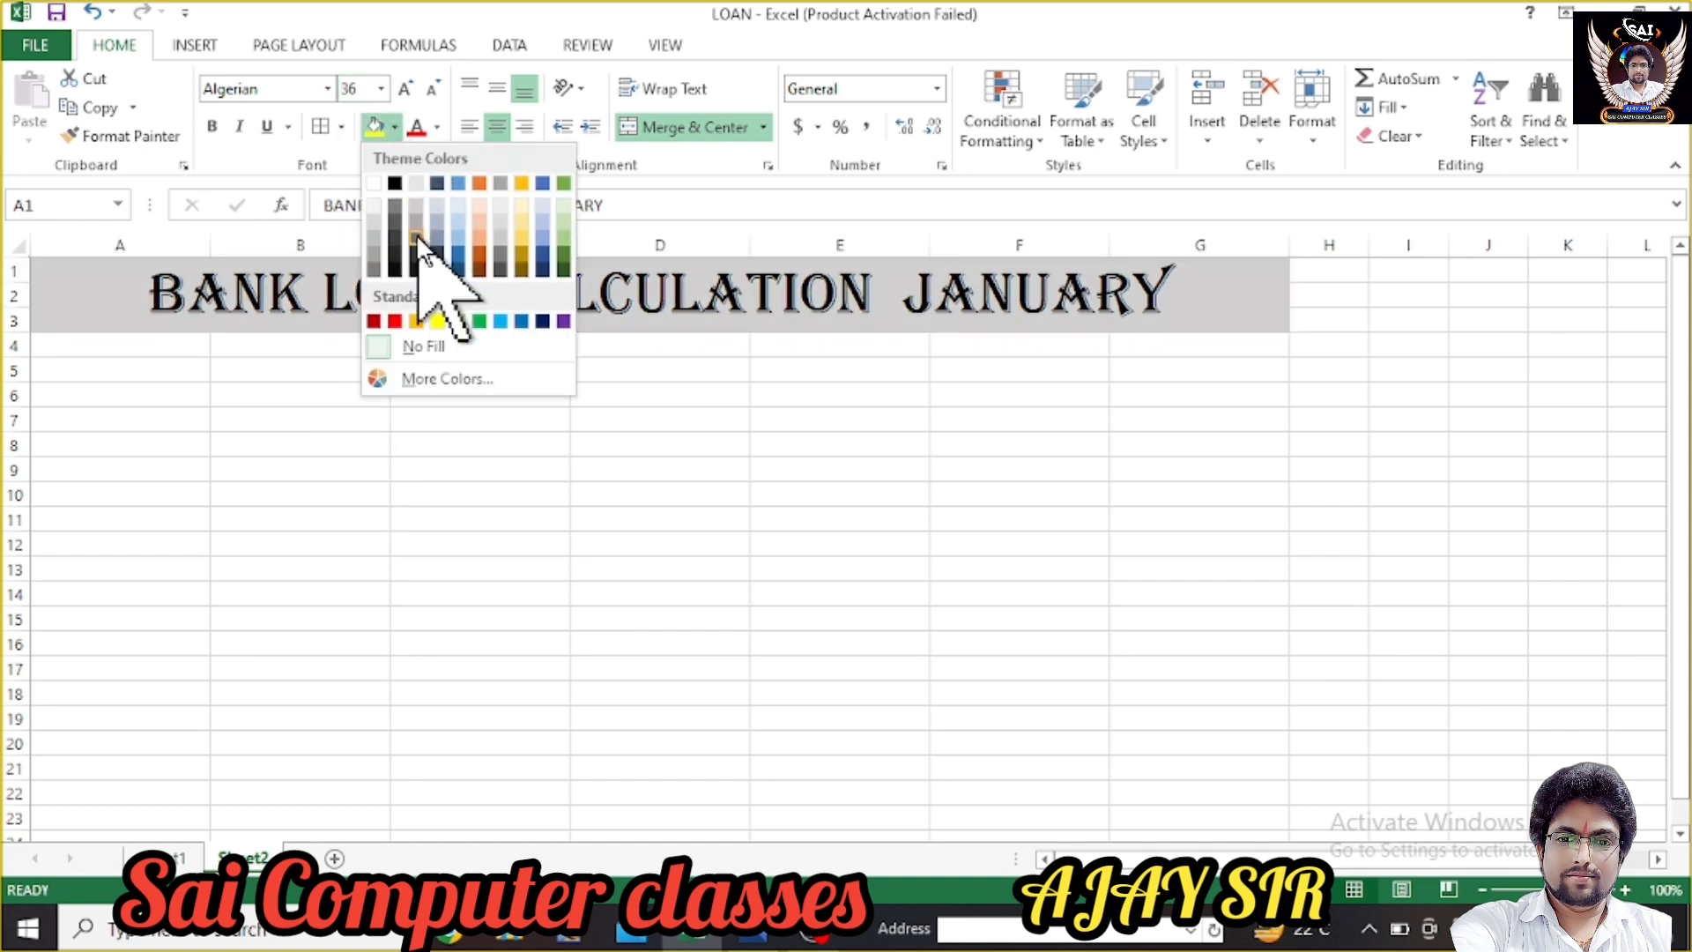
left_click(480, 208)
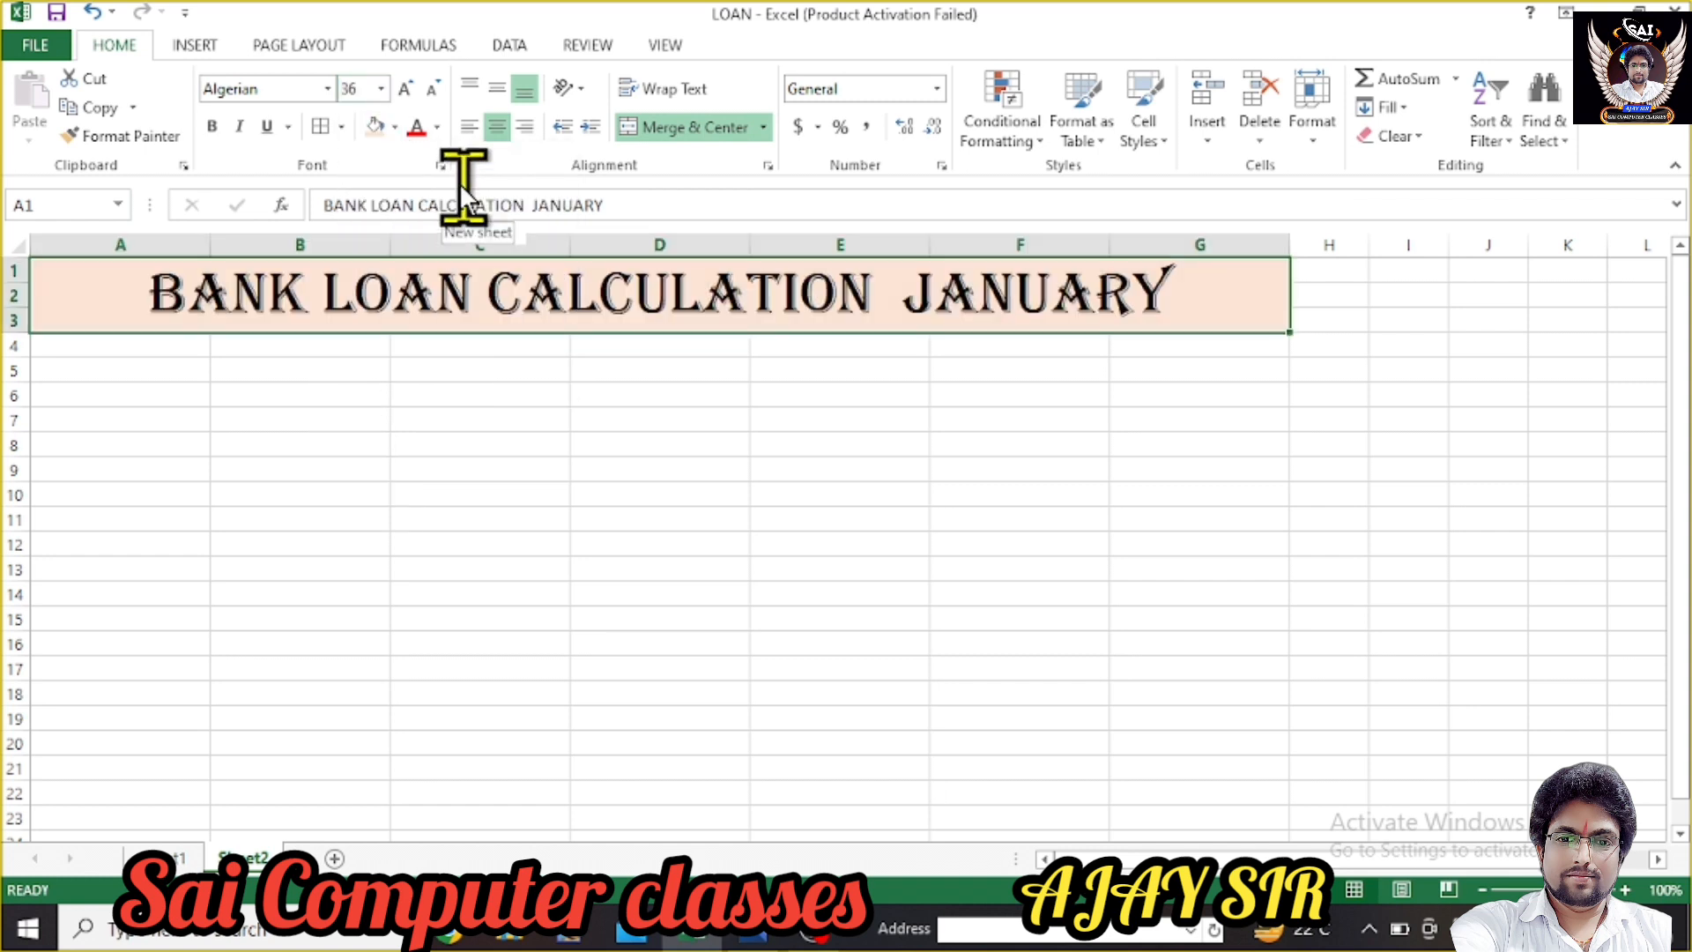
left_click(437, 127)
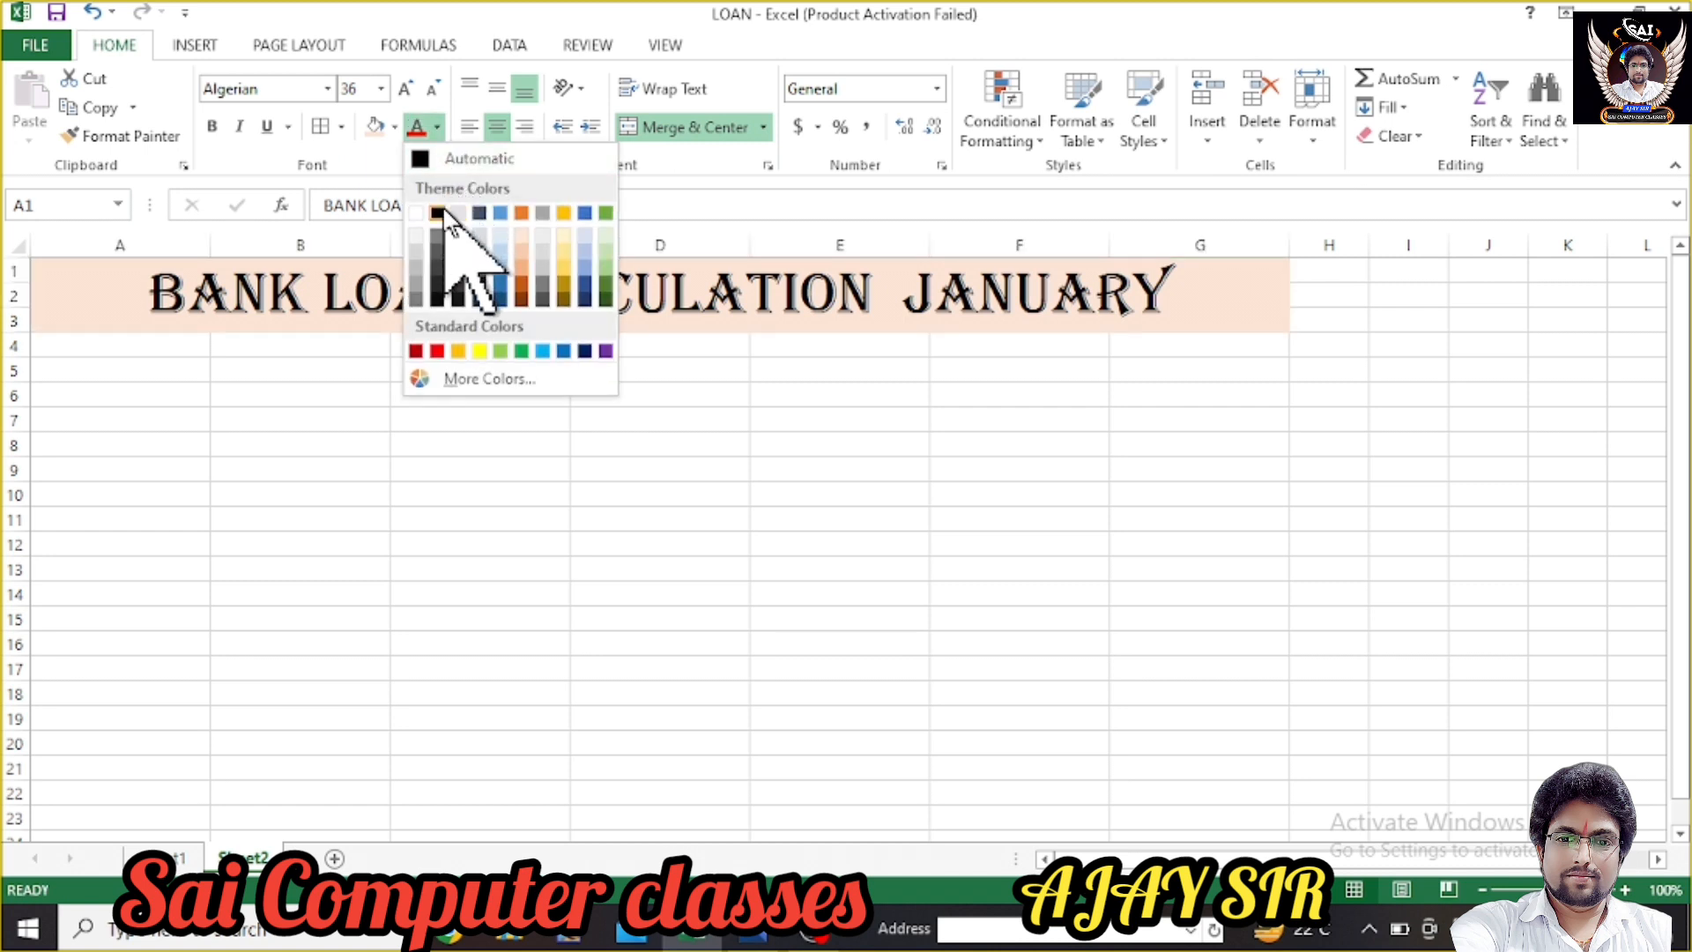
left_click(437, 351)
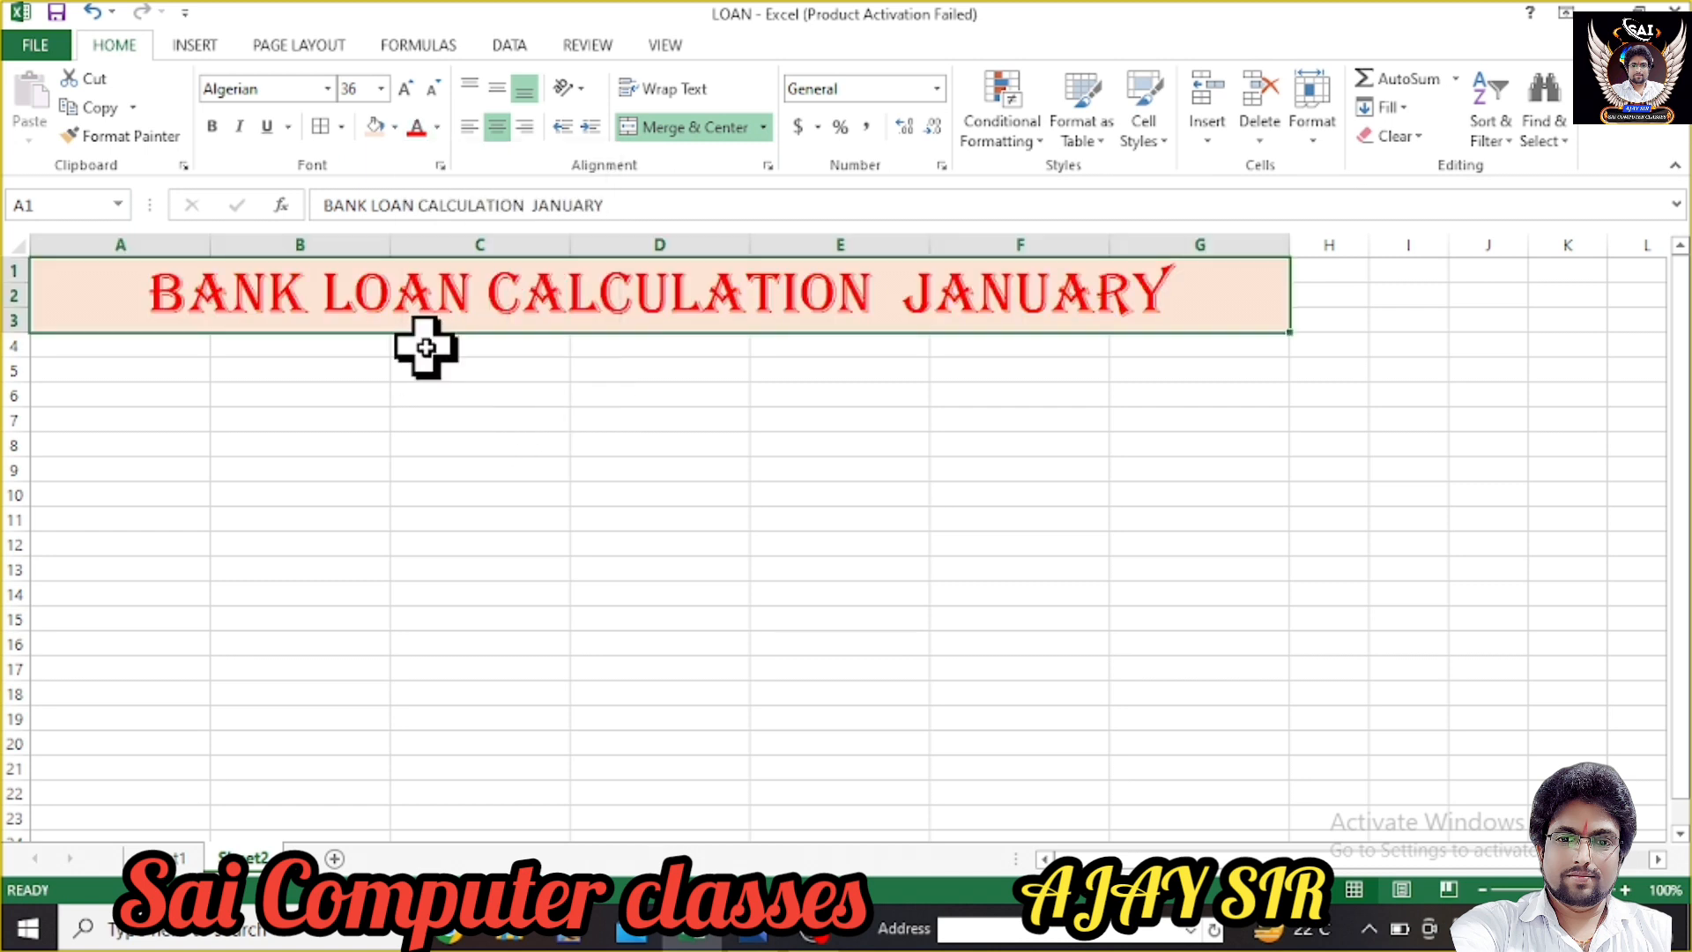
- Enter the headers C.ID, C.NAME and LOAN TYPE in cells A4, B4 and C4
left_click(137, 348)
type("C")
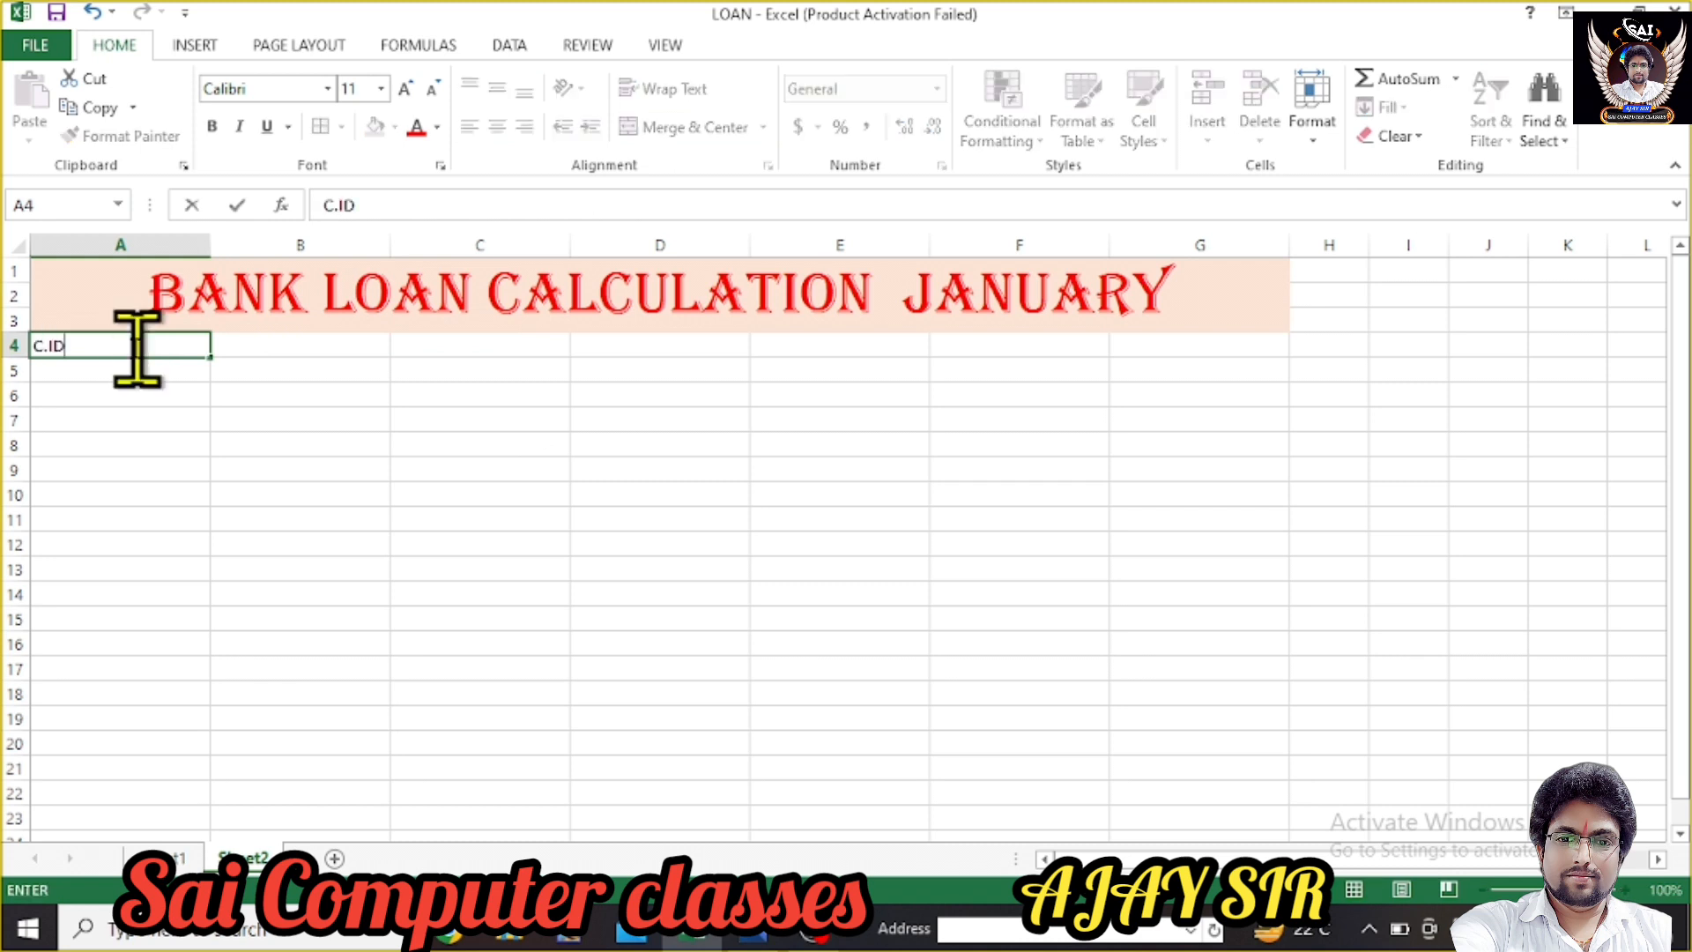
type(".ID")
left_click(251, 346)
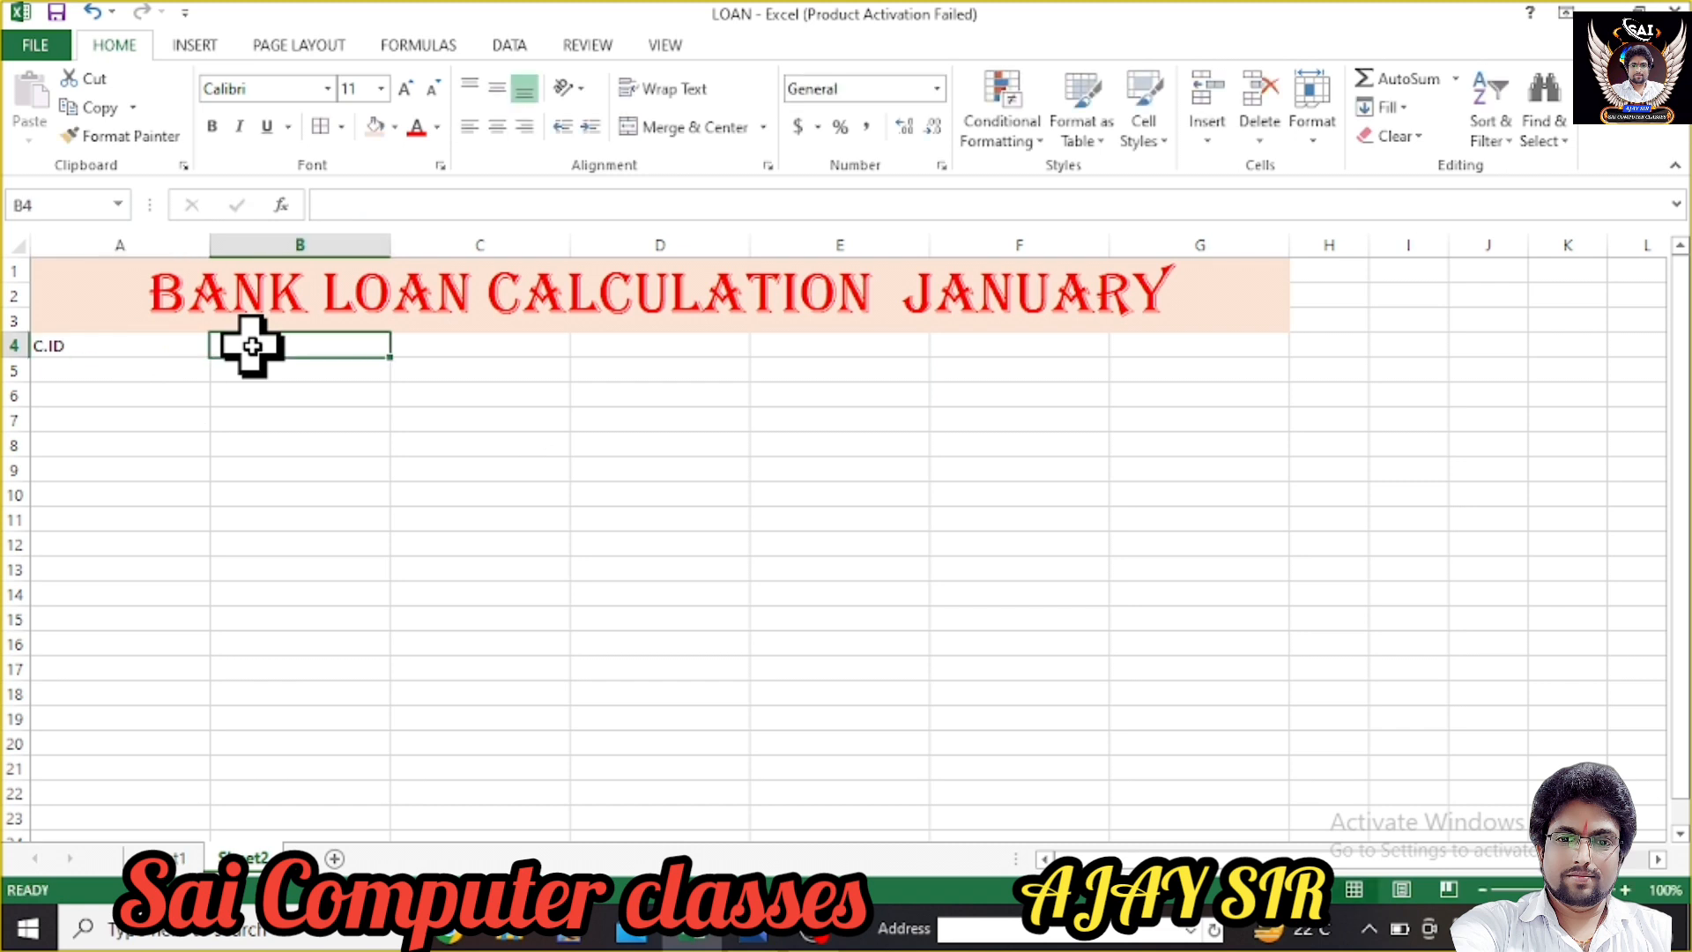
type("C.NAME")
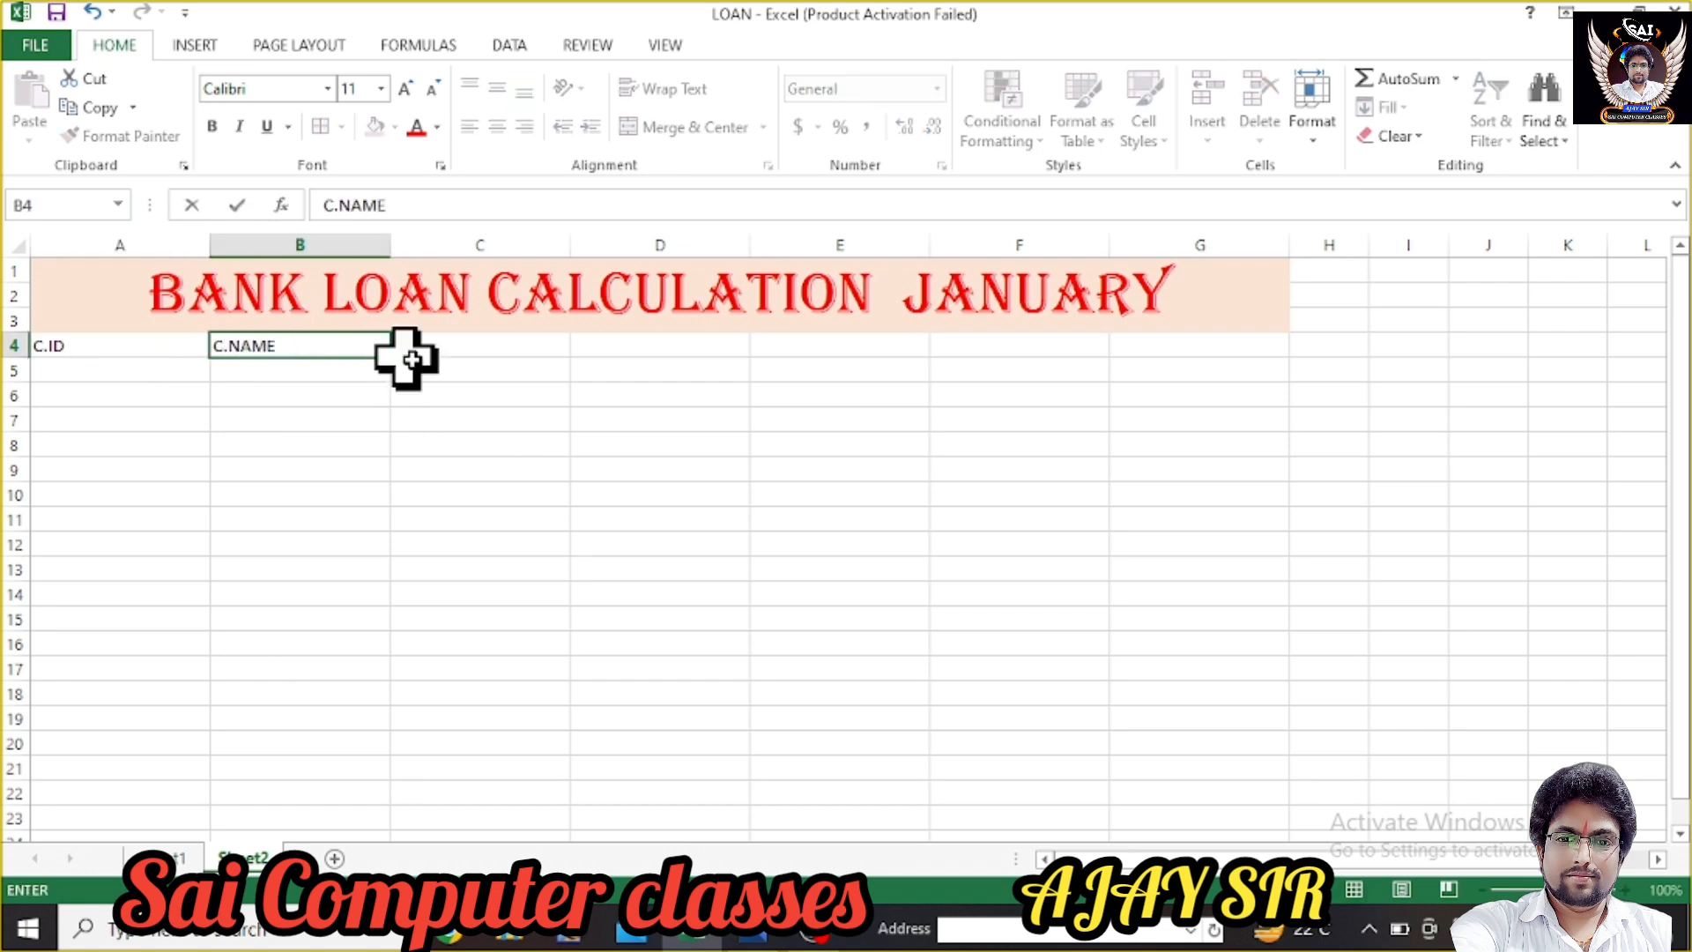
left_click(481, 351)
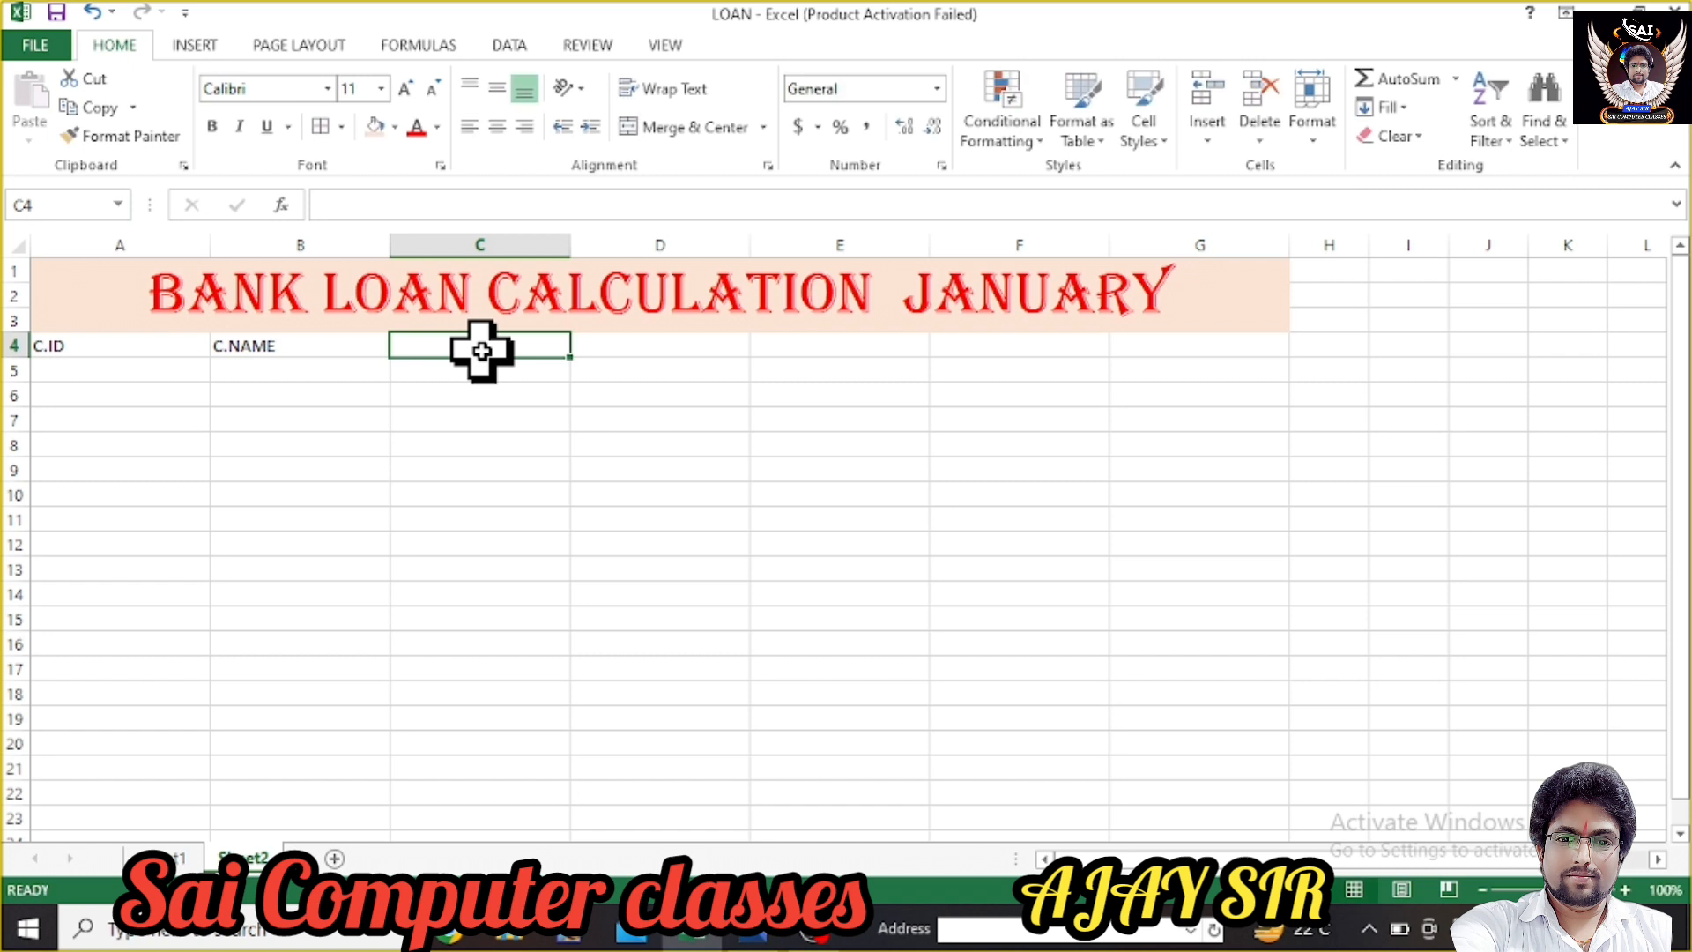
type("LOAN TYPE")
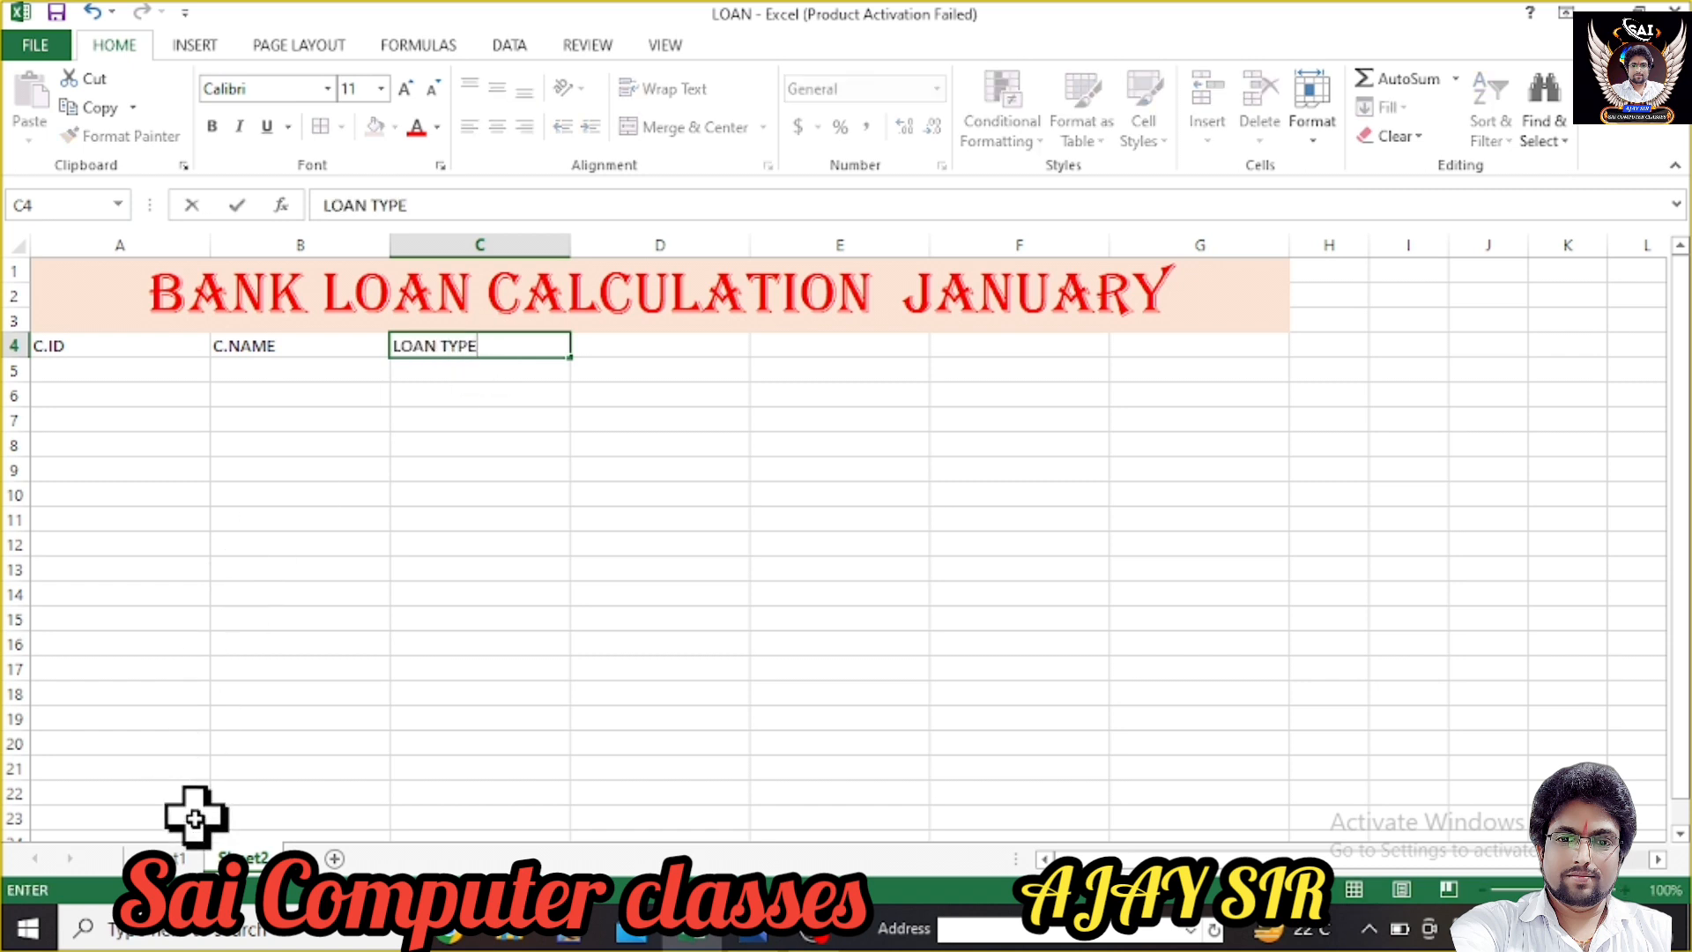
- Following the finished loan sheet, enter the headers TOTAL AMOUNT in D4 and YEAR in E4 on Sheet2
left_click(172, 857)
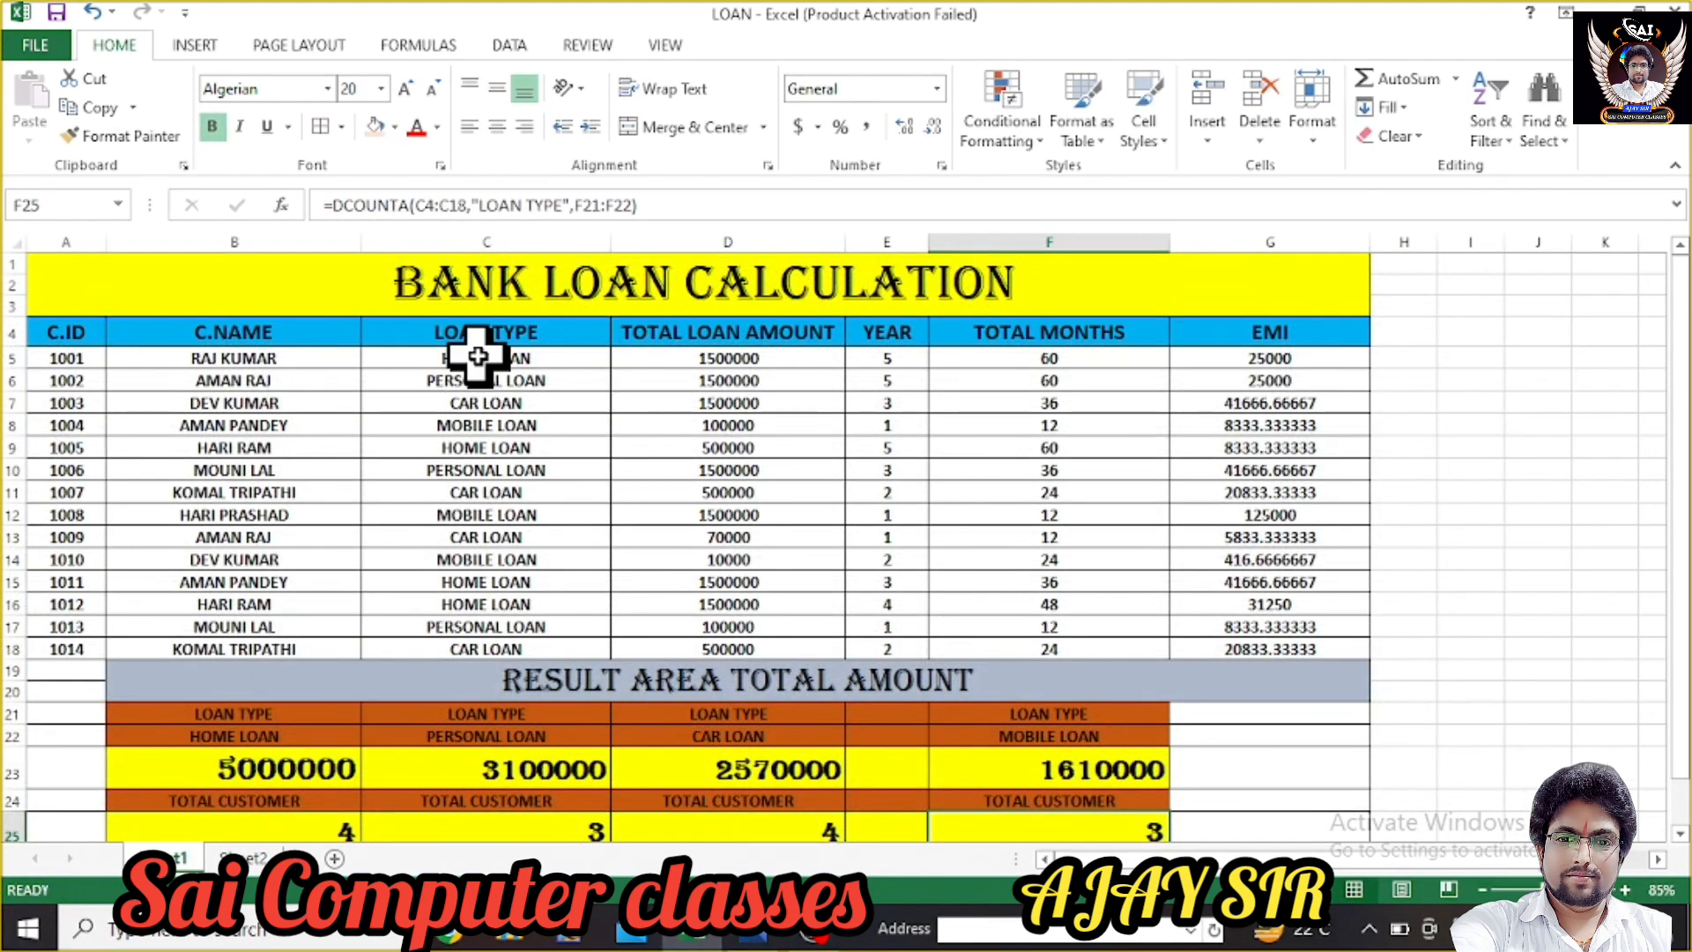
left_click(251, 858)
left_click(635, 327)
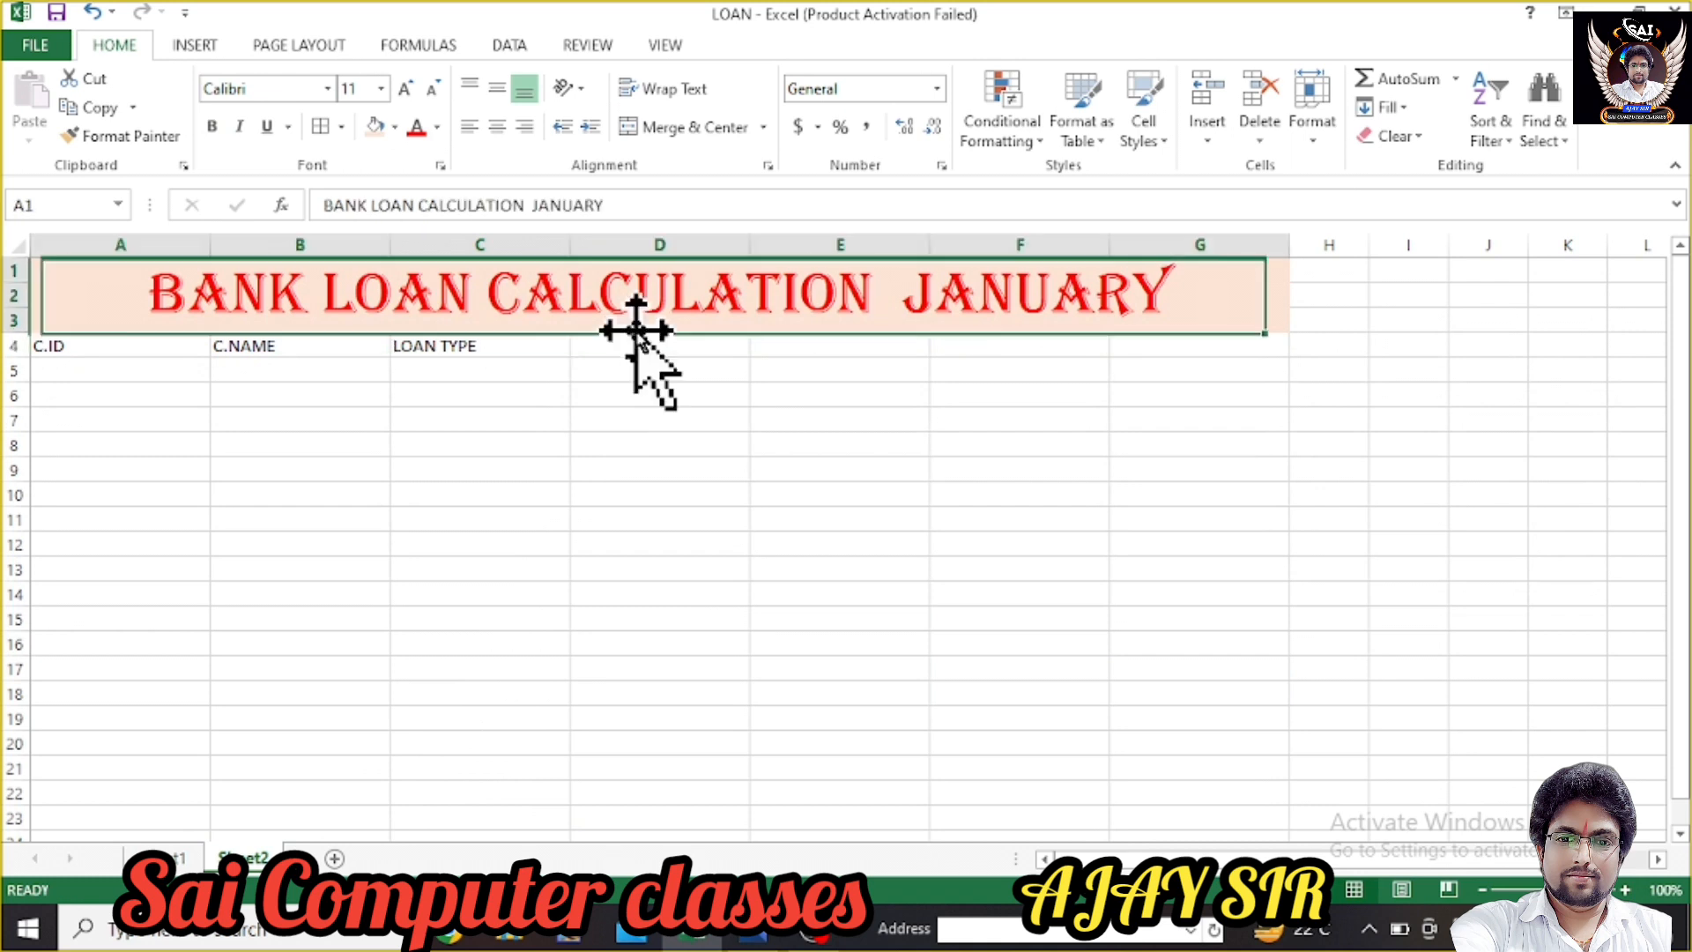
left_click(638, 344)
type("TO")
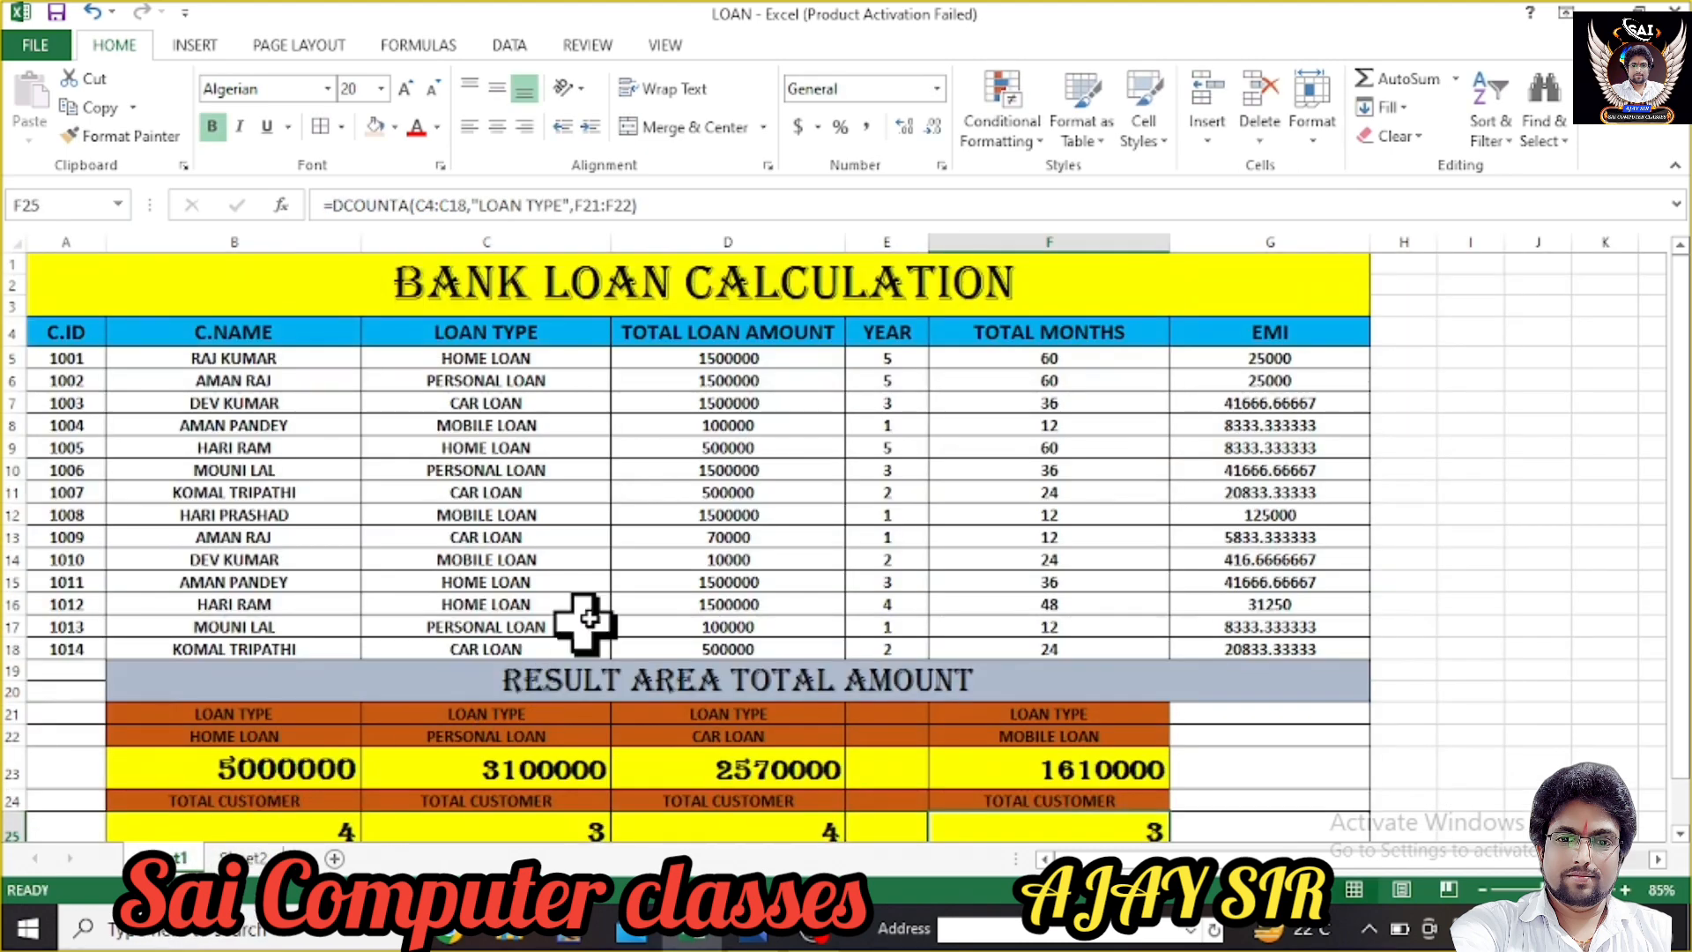
left_click(243, 857)
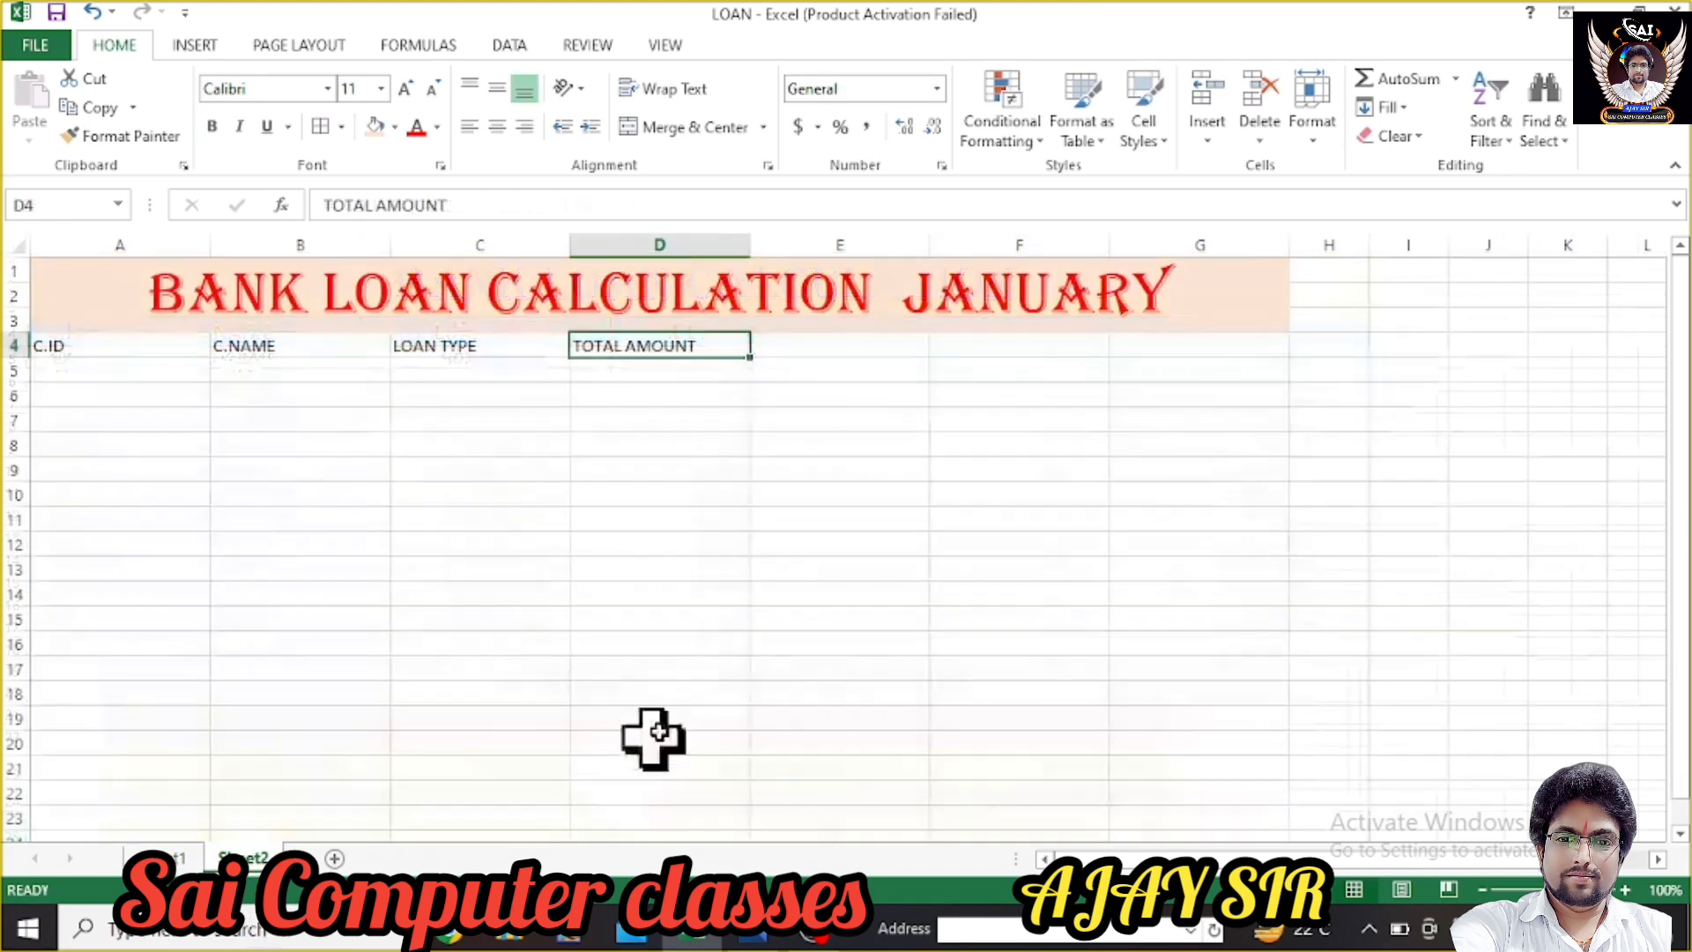
left_click(847, 344)
type("YE")
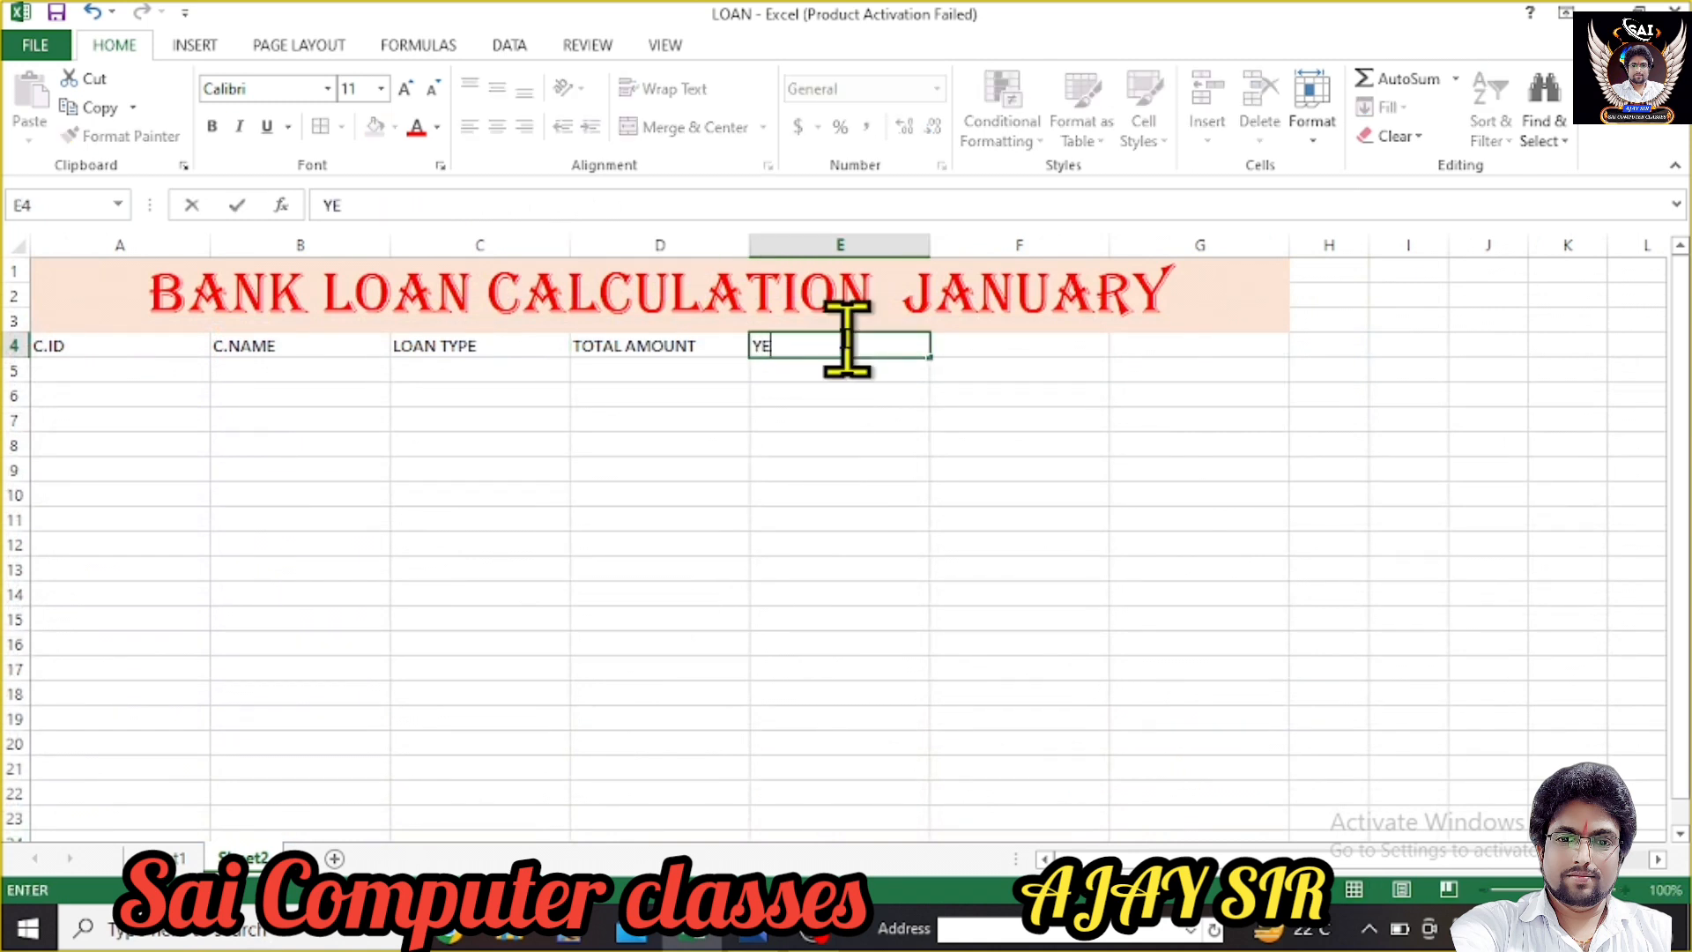
type("AR")
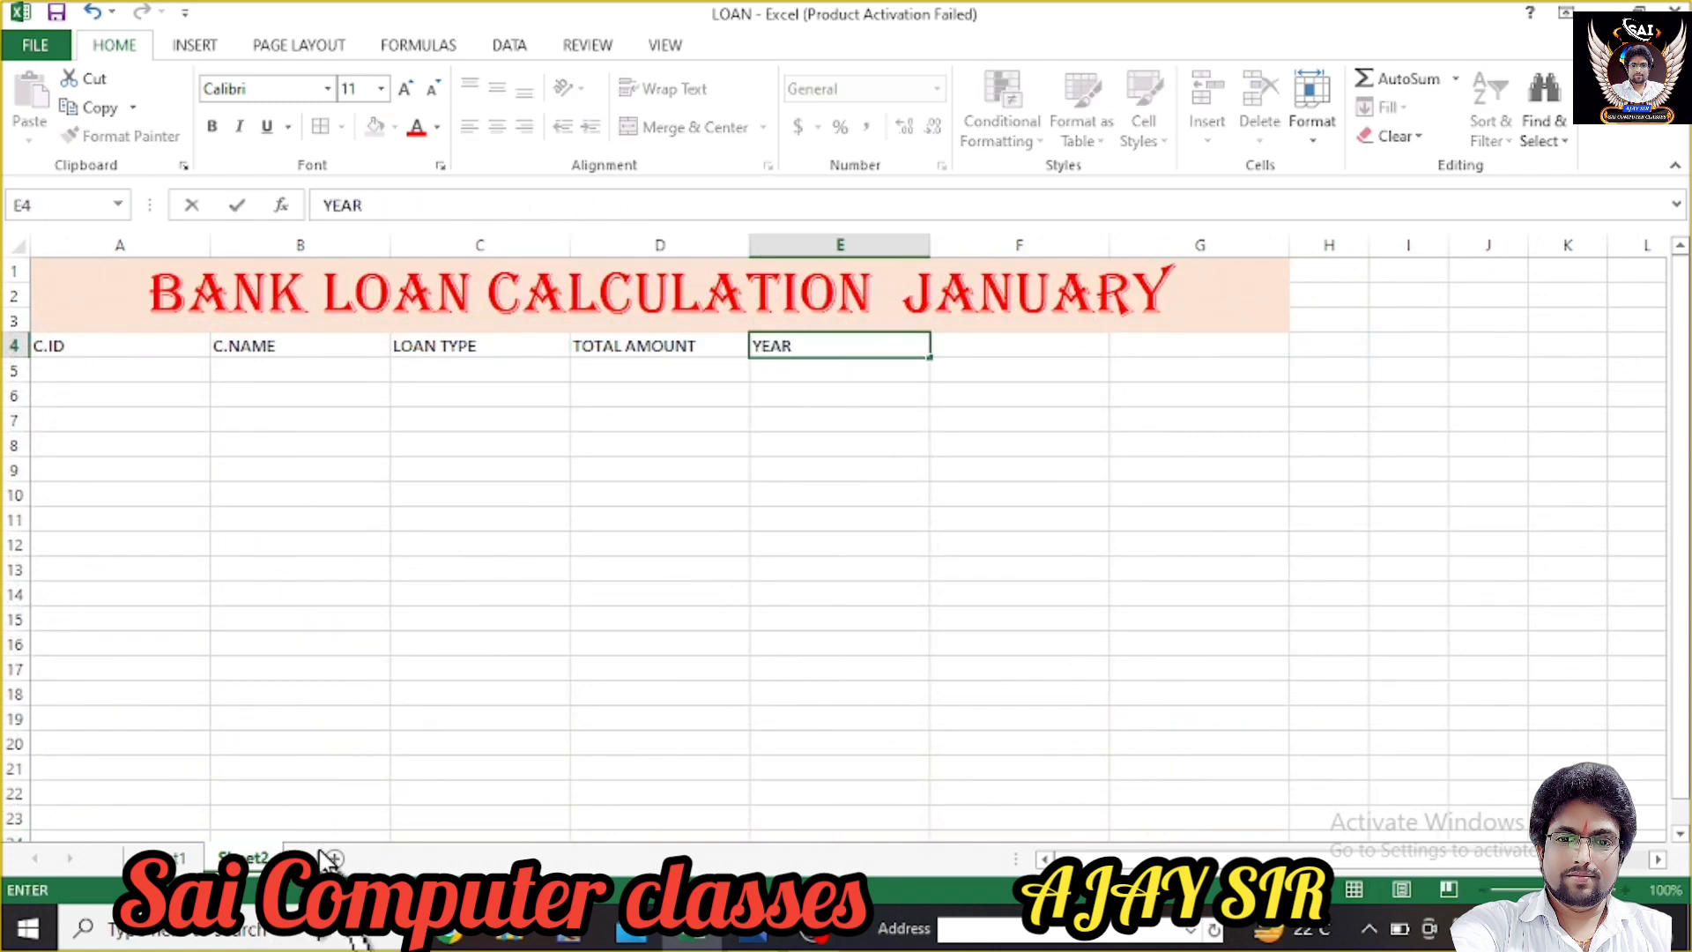
- Complete the header row with TOTAL MONTHS in F4 and EMI in G4
double_click(985, 348)
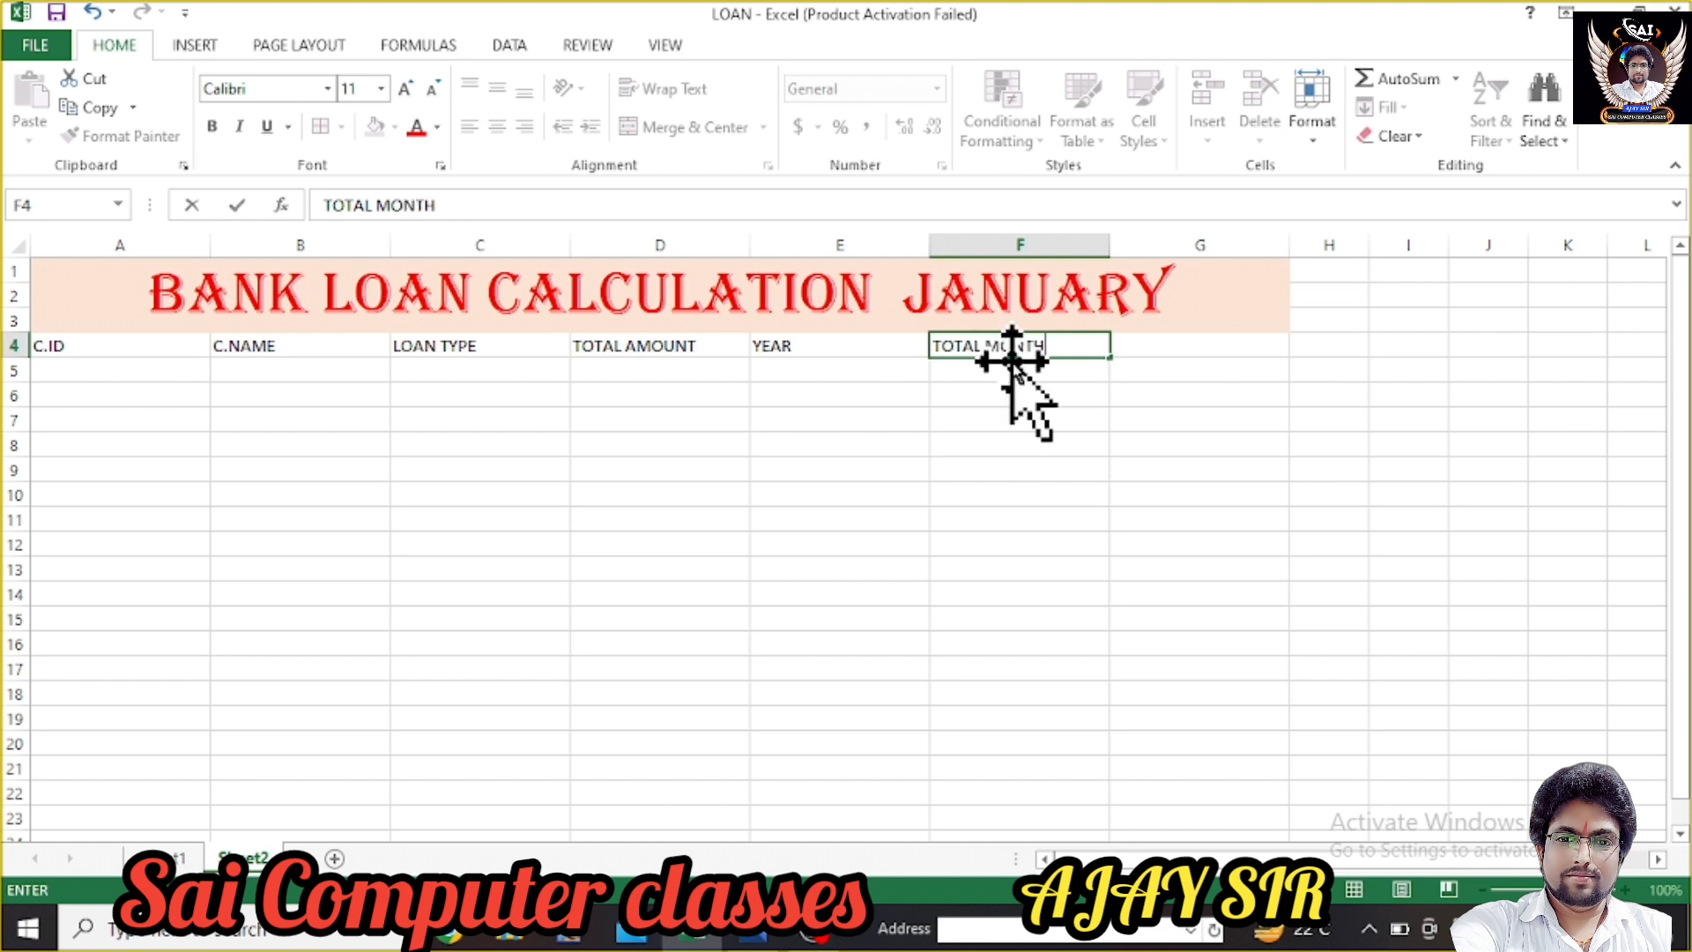
left_click(988, 420)
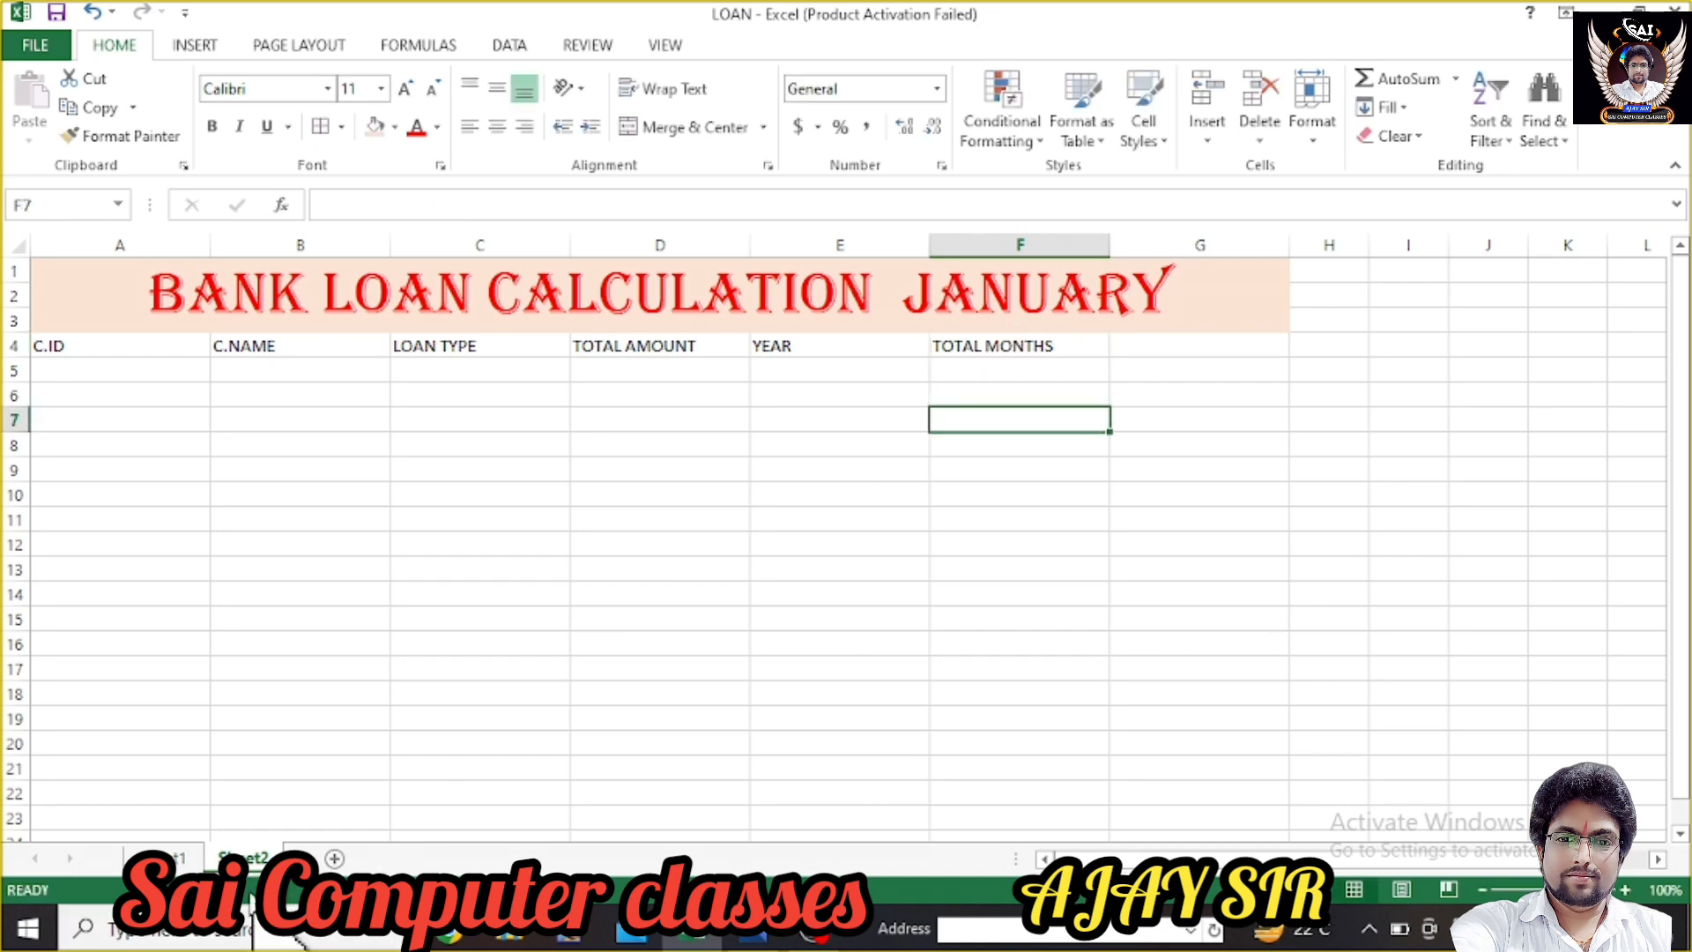
left_click(176, 857)
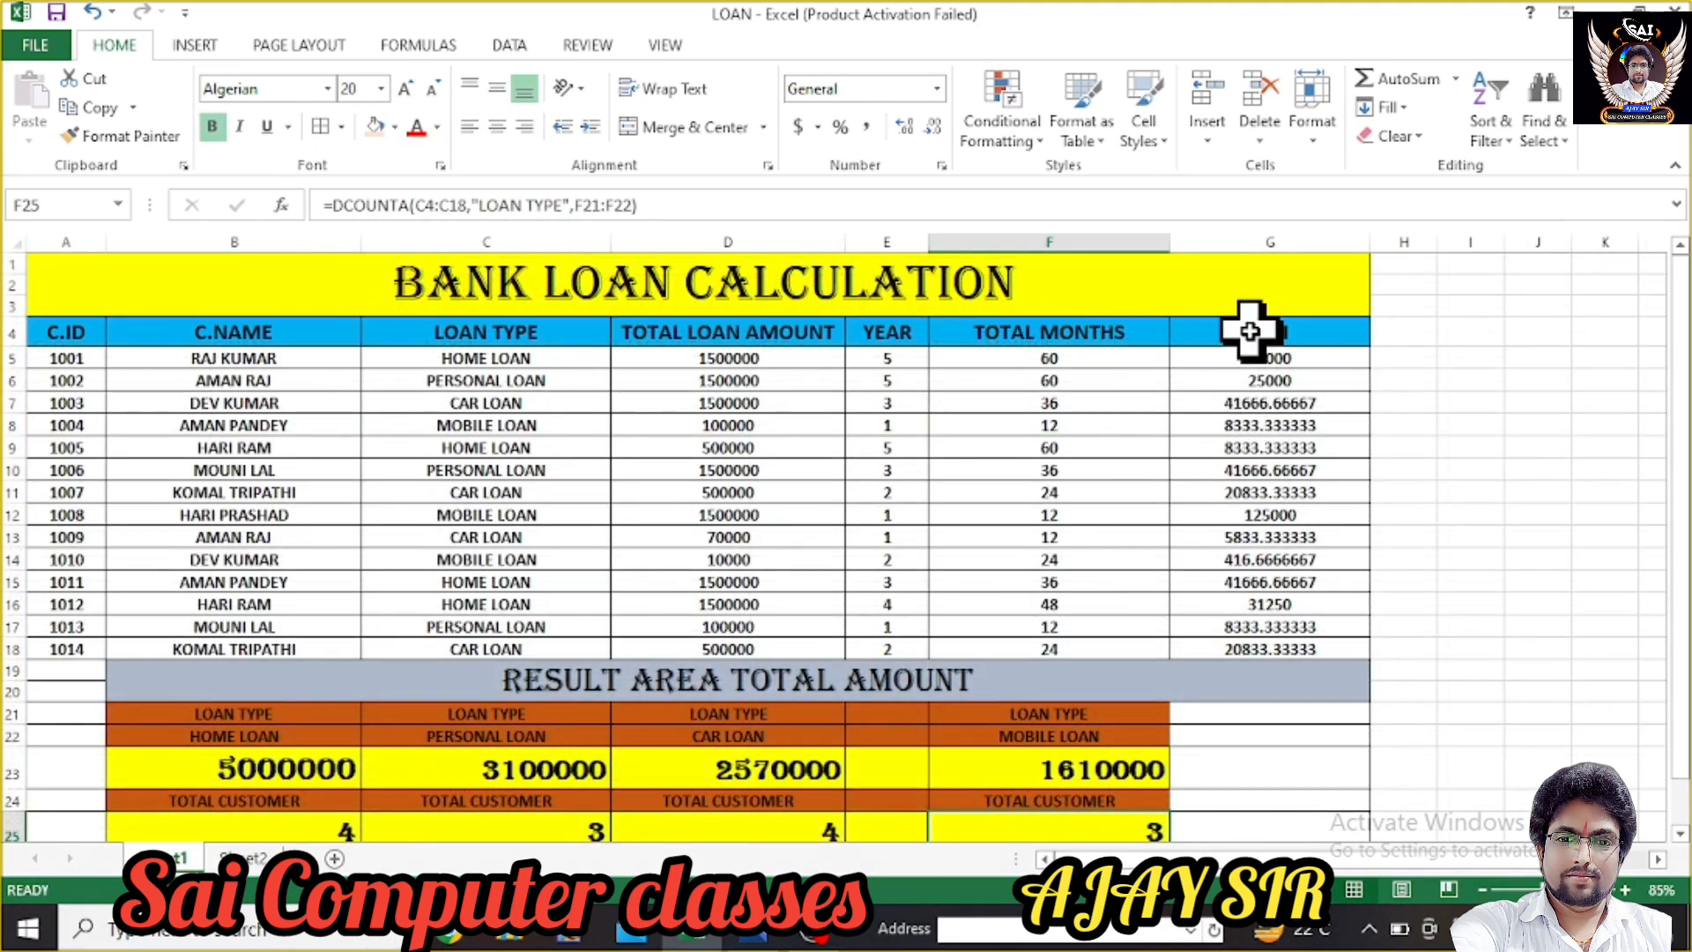
left_click(243, 856)
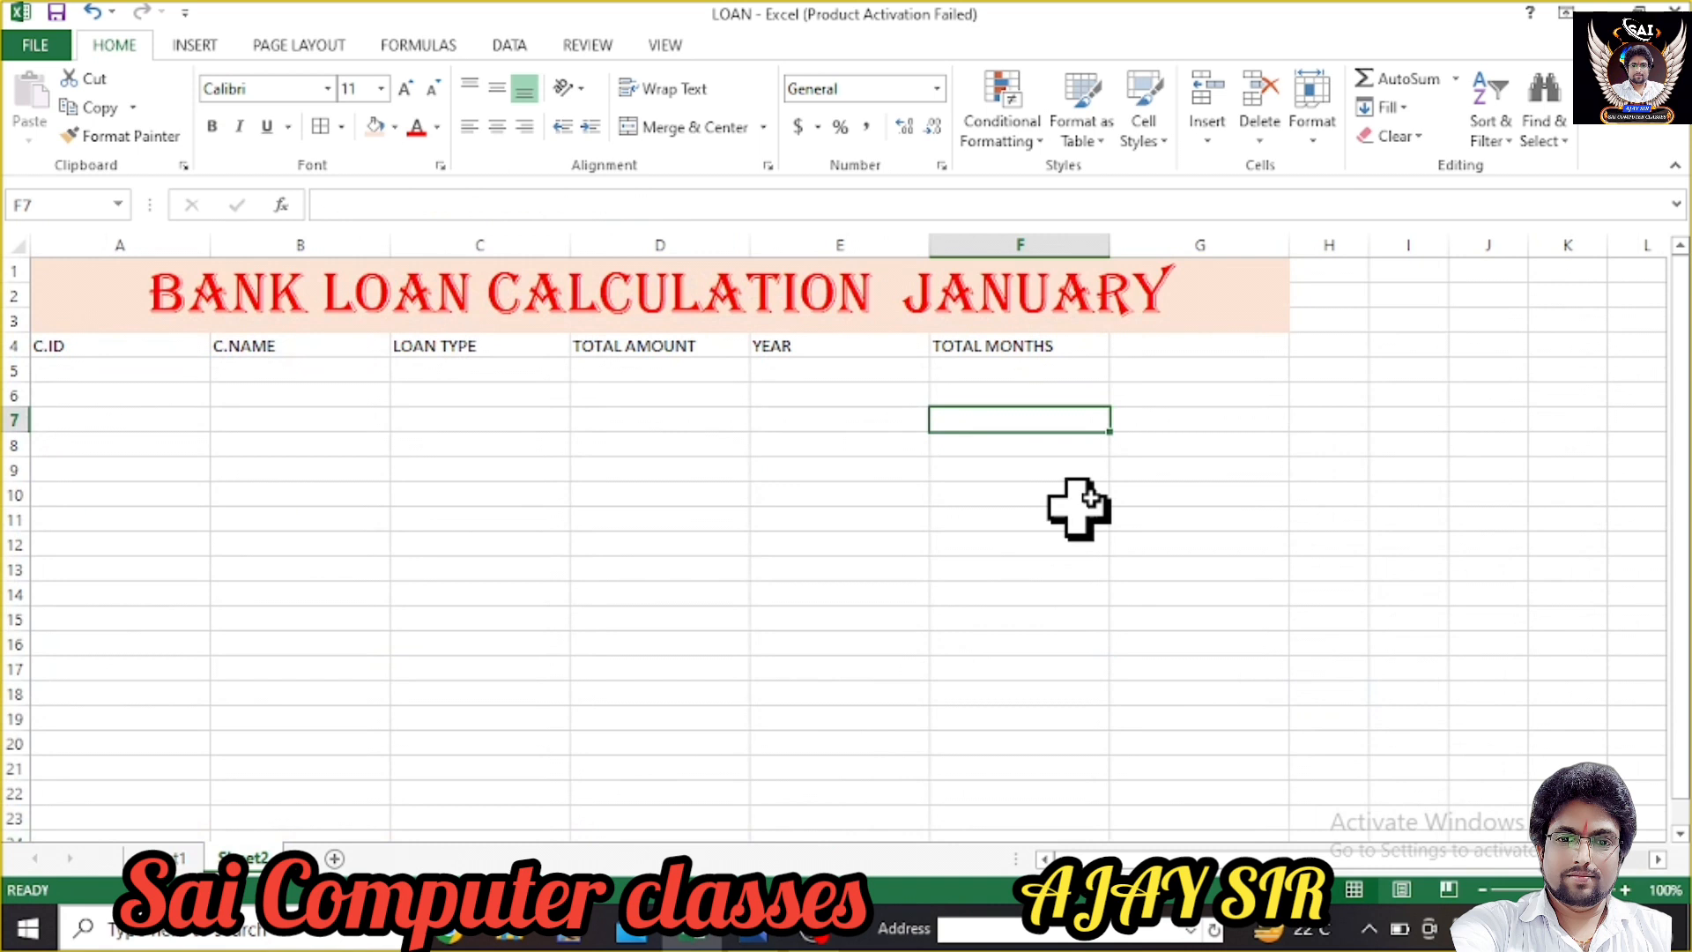
left_click(1196, 344)
type("EM")
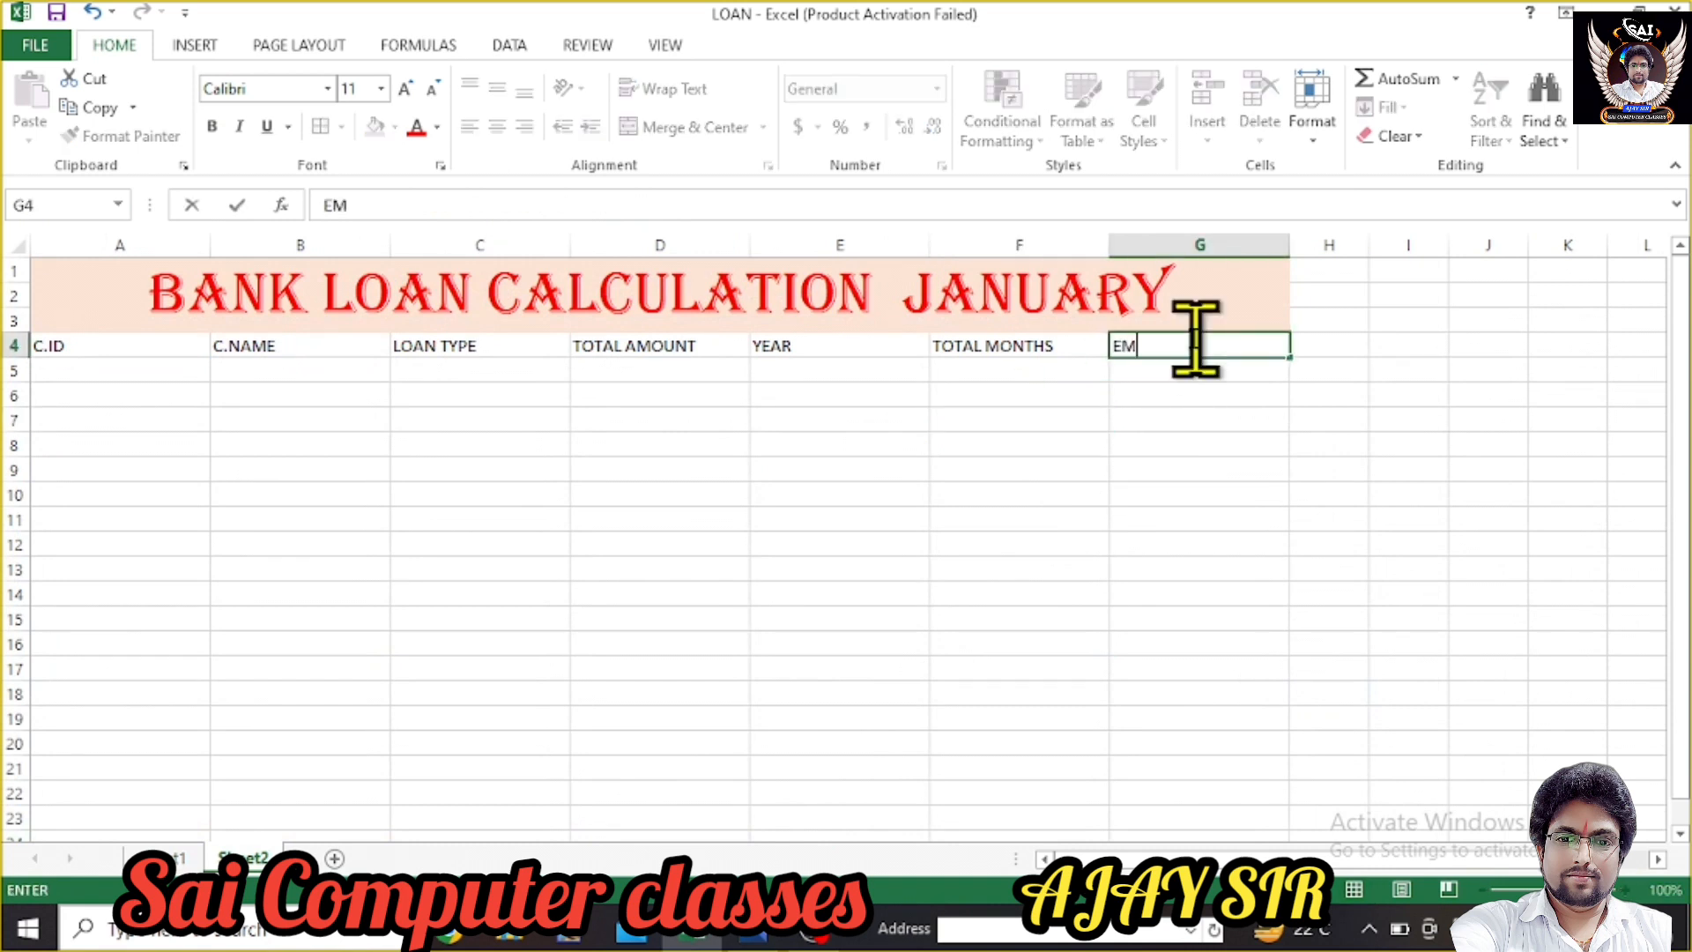
type("I")
left_click(680, 484)
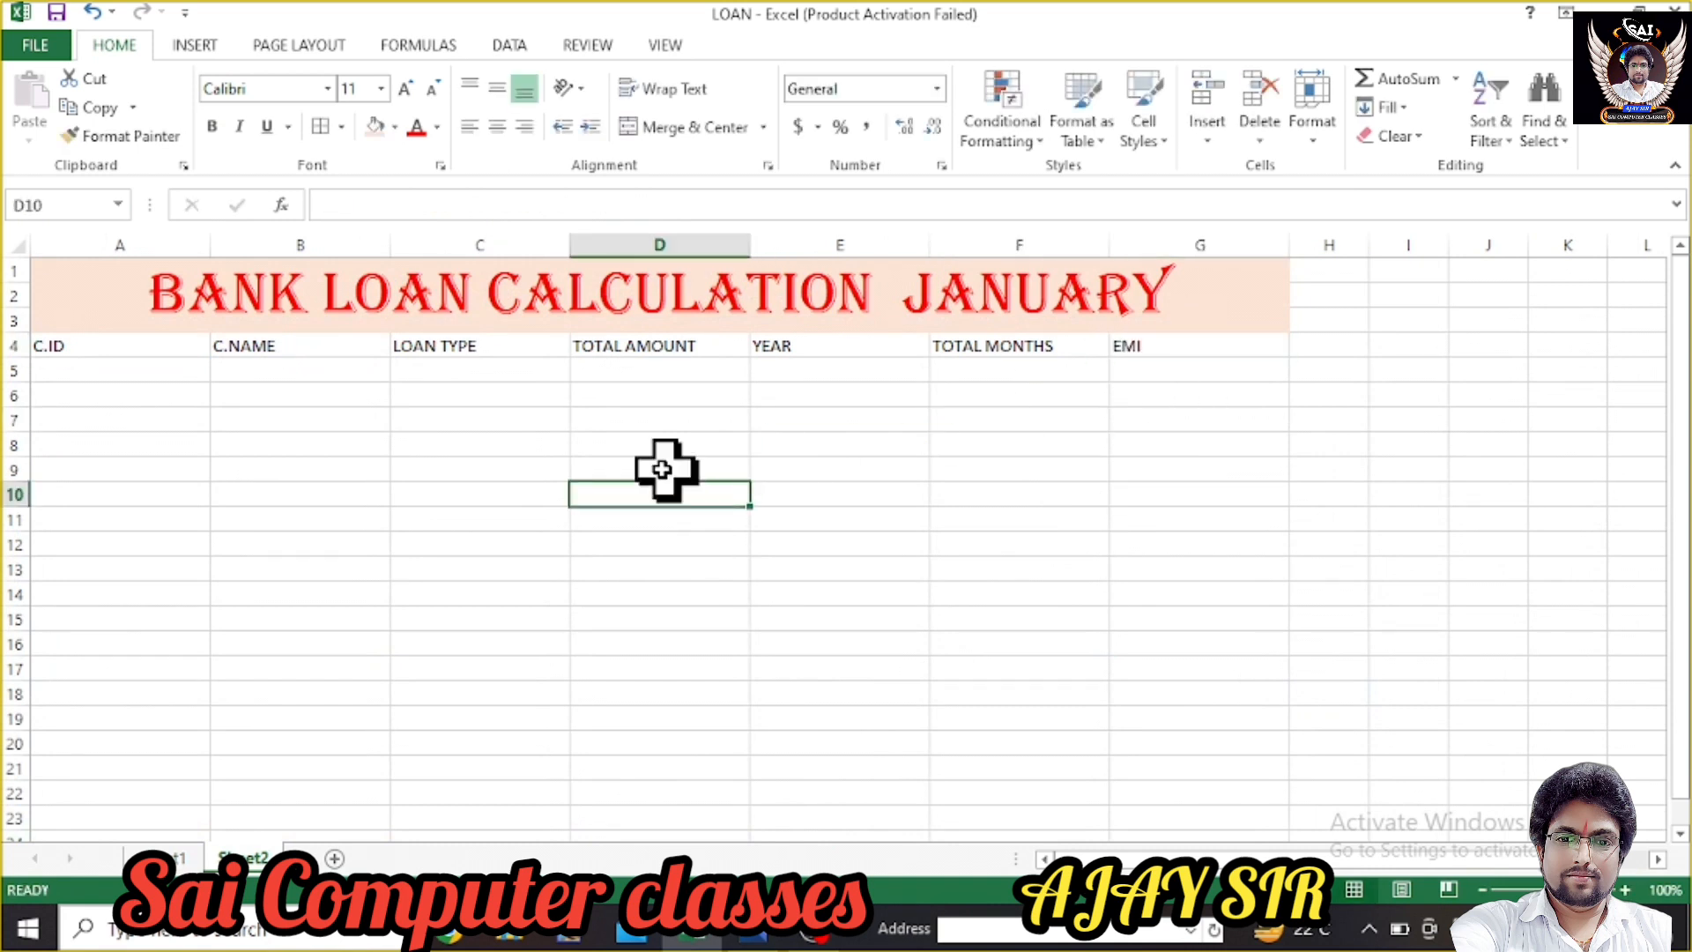
- Center the headers in A4:G4 and make them bold
left_click_drag(79, 350, 1182, 338)
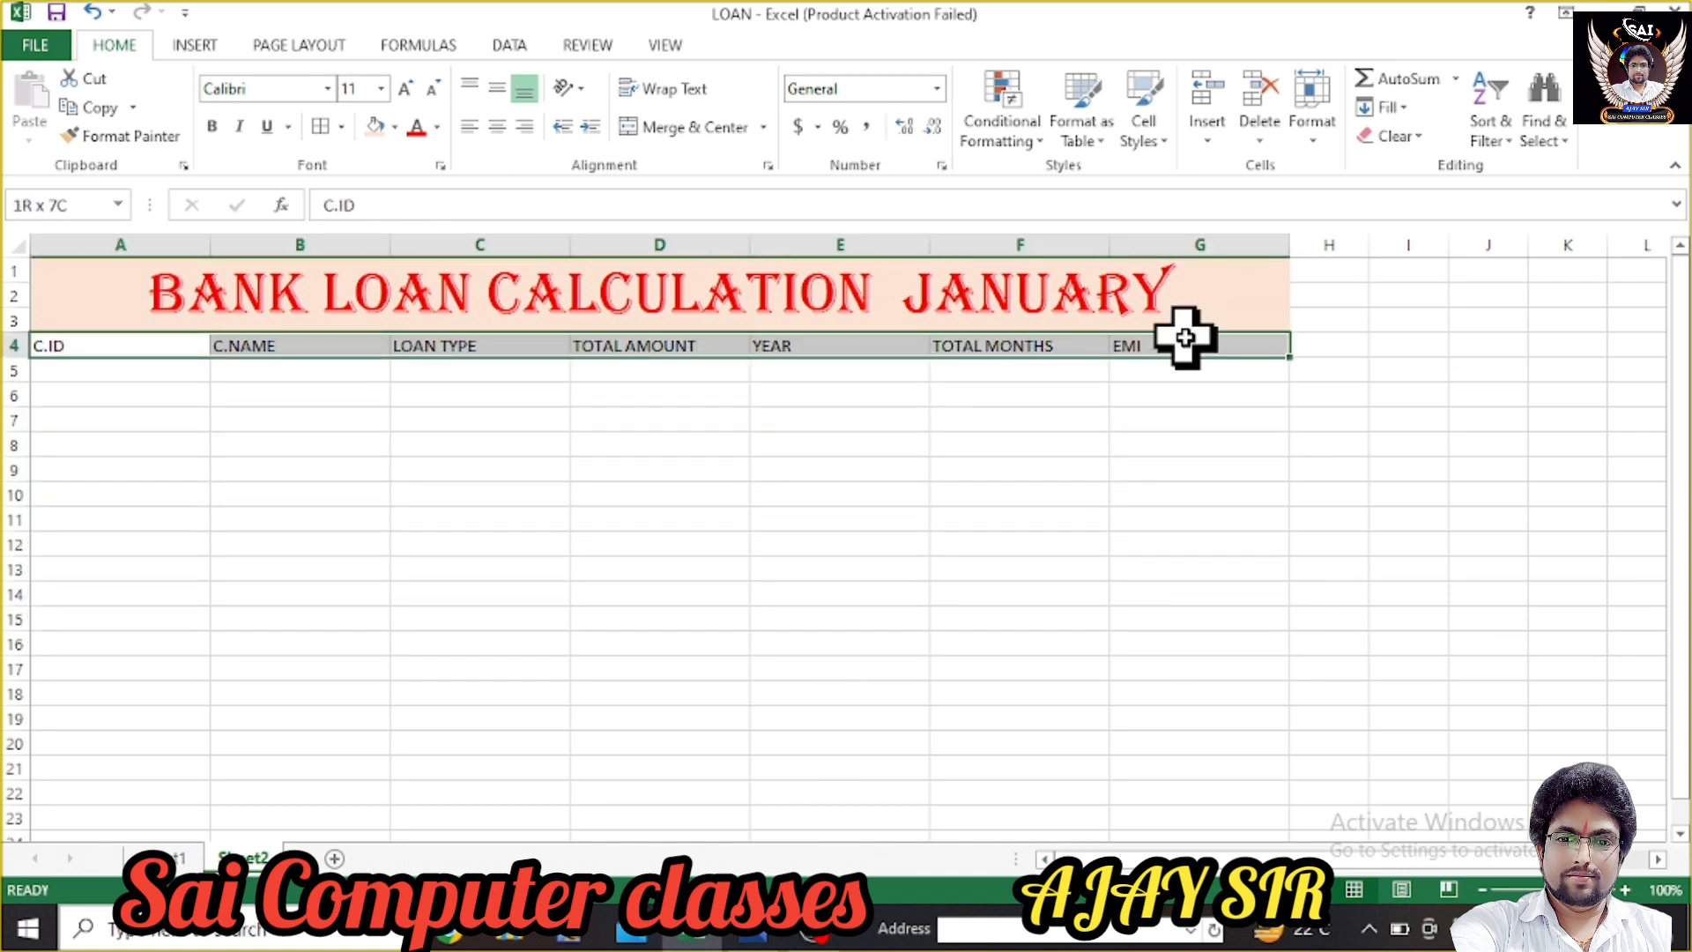
left_click(499, 128)
left_click(214, 126)
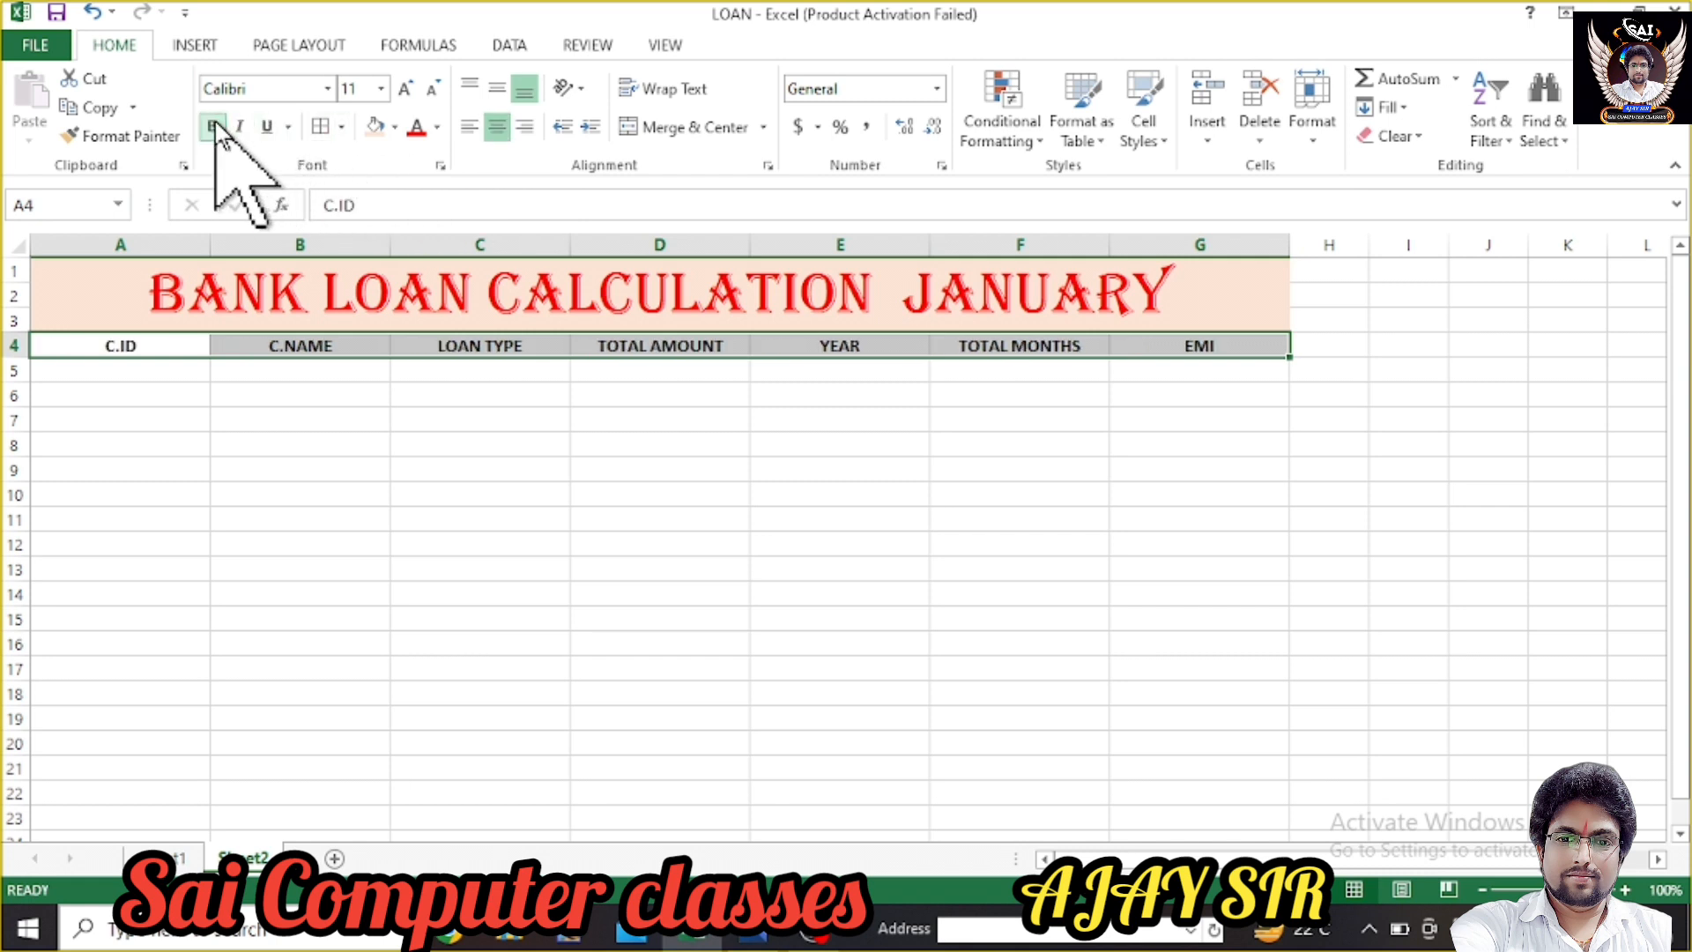
left_click(150, 378)
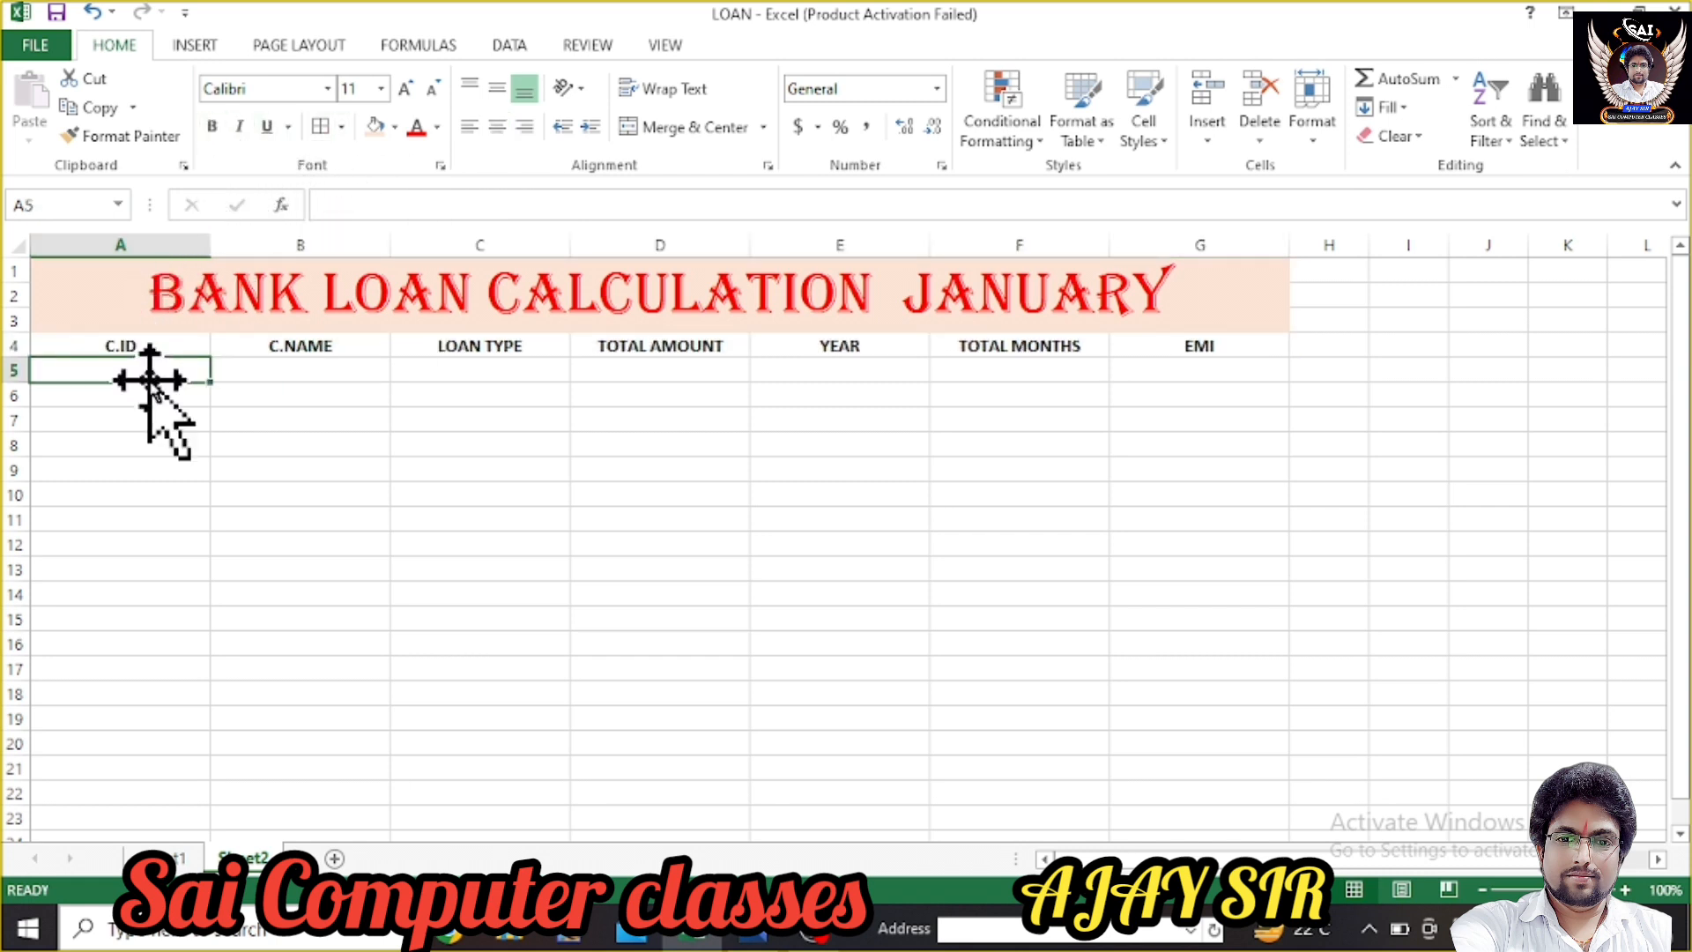
type("121")
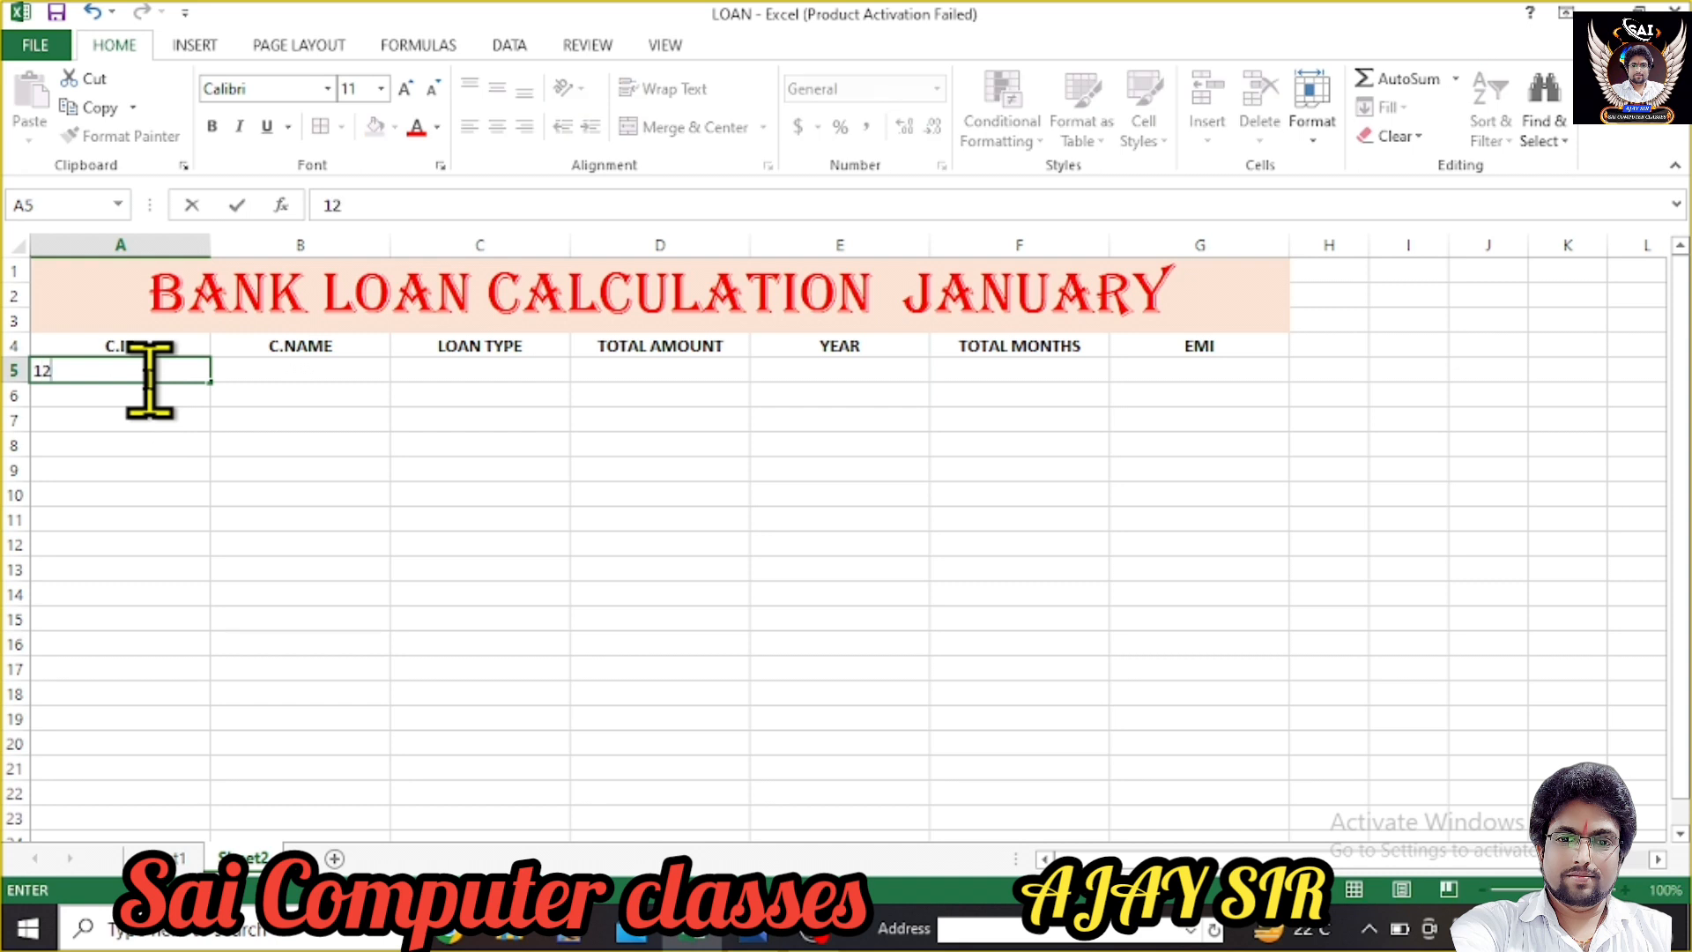
left_click(121, 404)
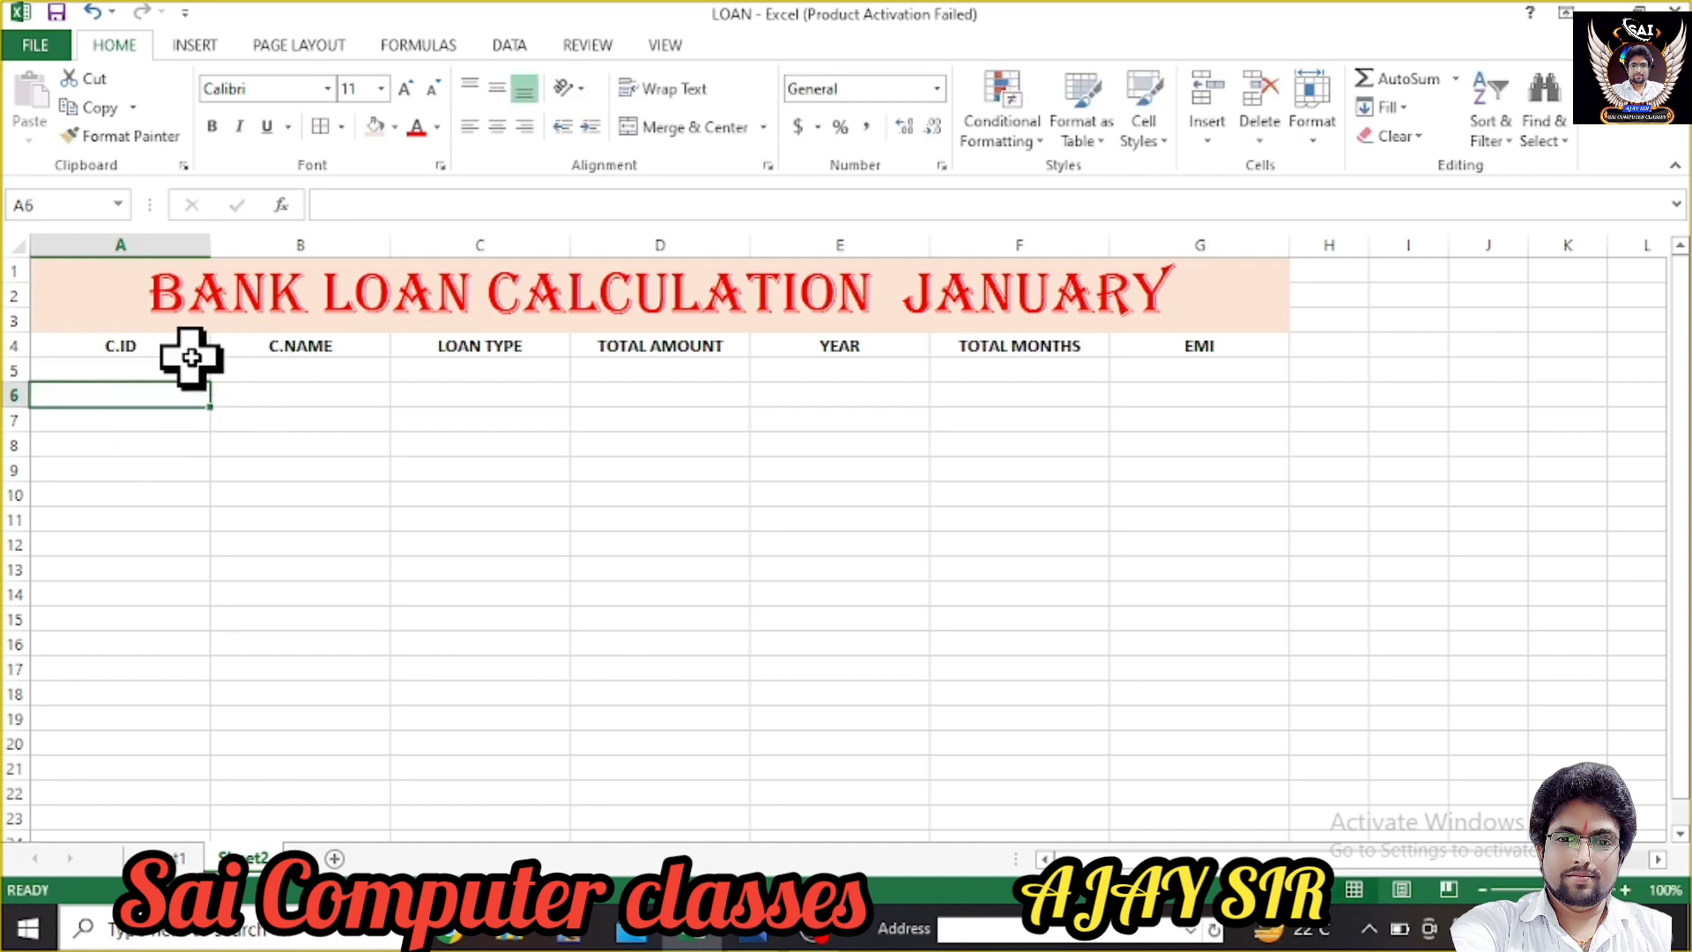
- Enter the first two consecutive five-digit customer IDs in A5 and A6, and fill the series down to A16
left_click(158, 372)
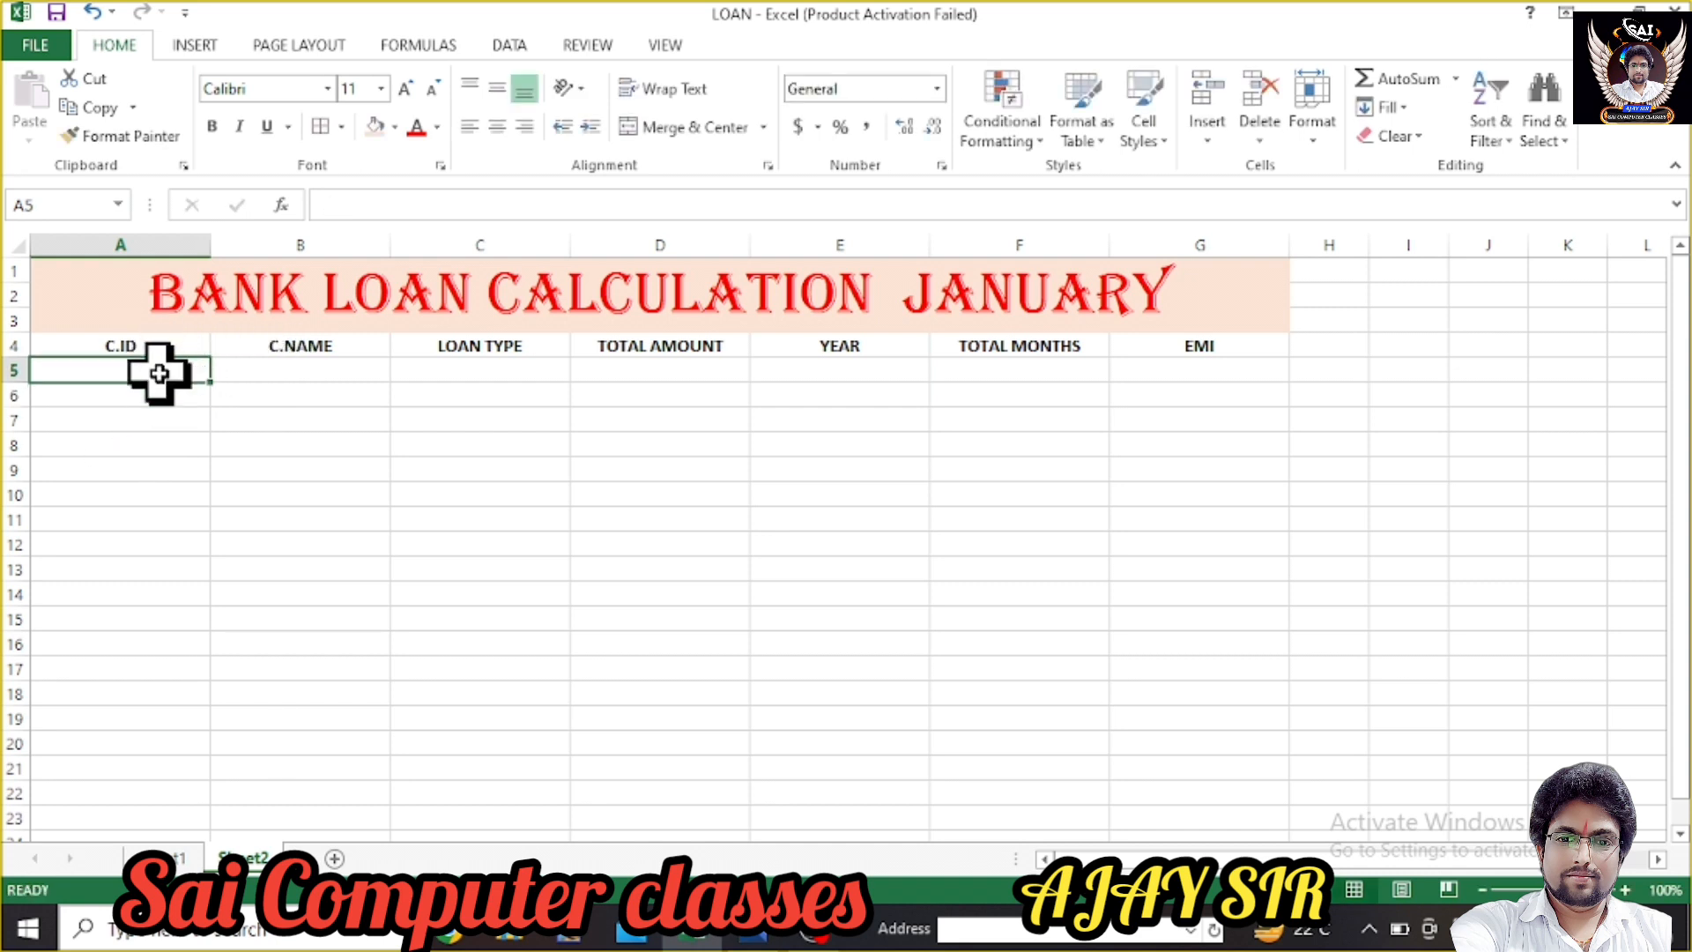
type("100")
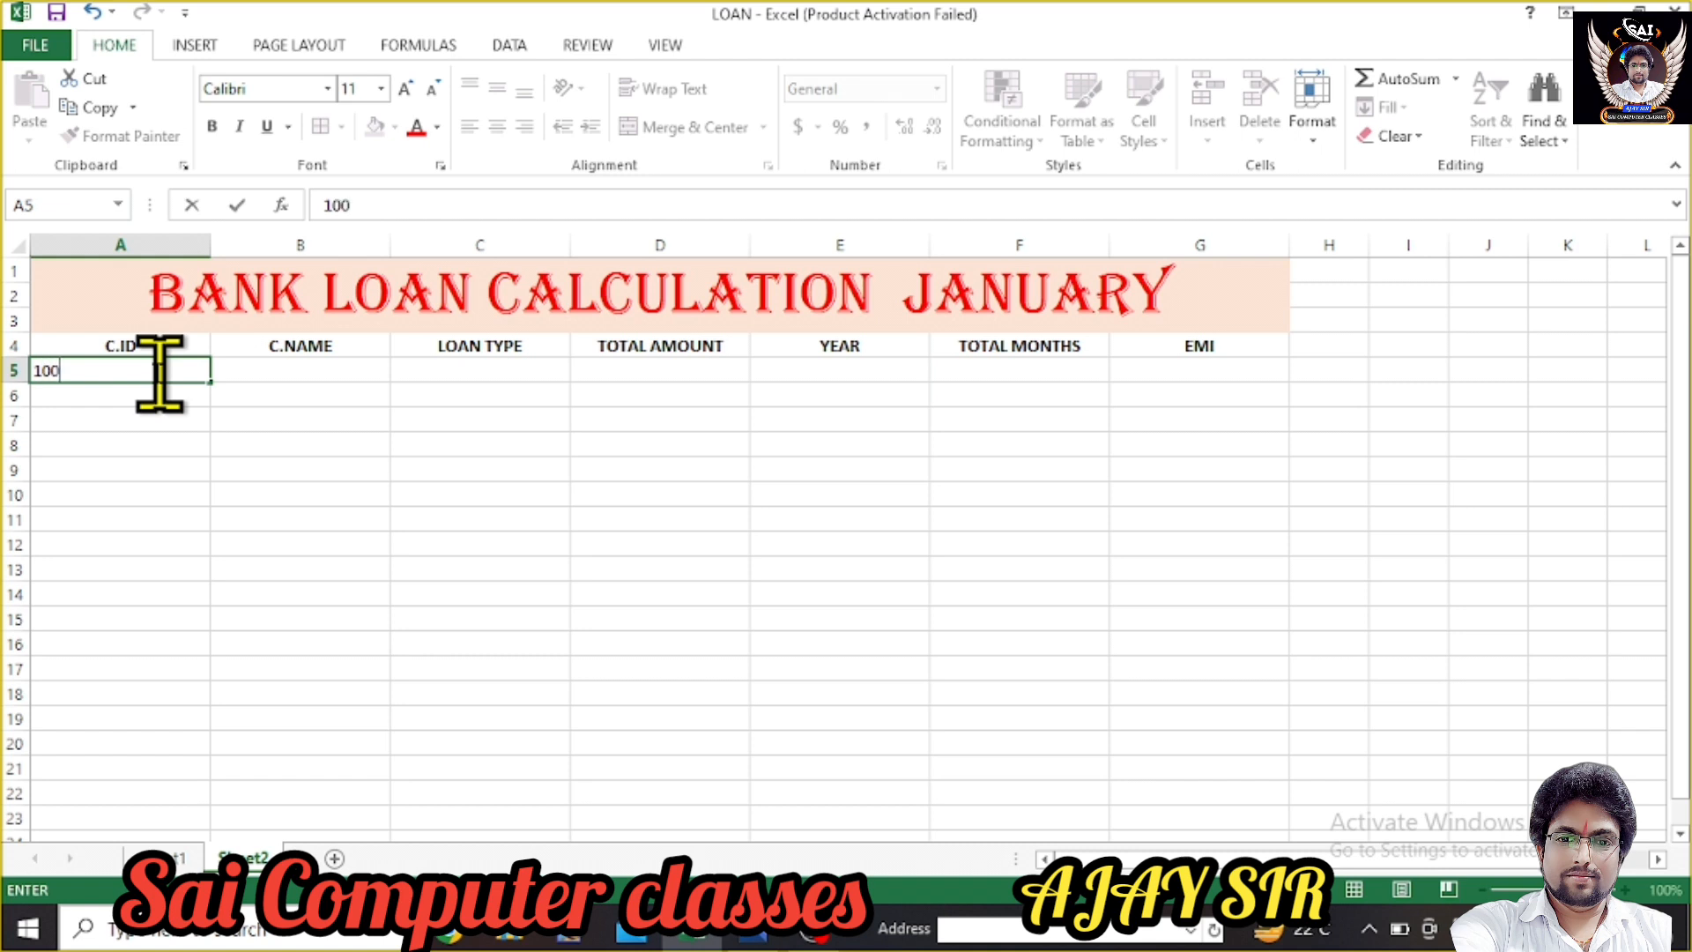
type("01")
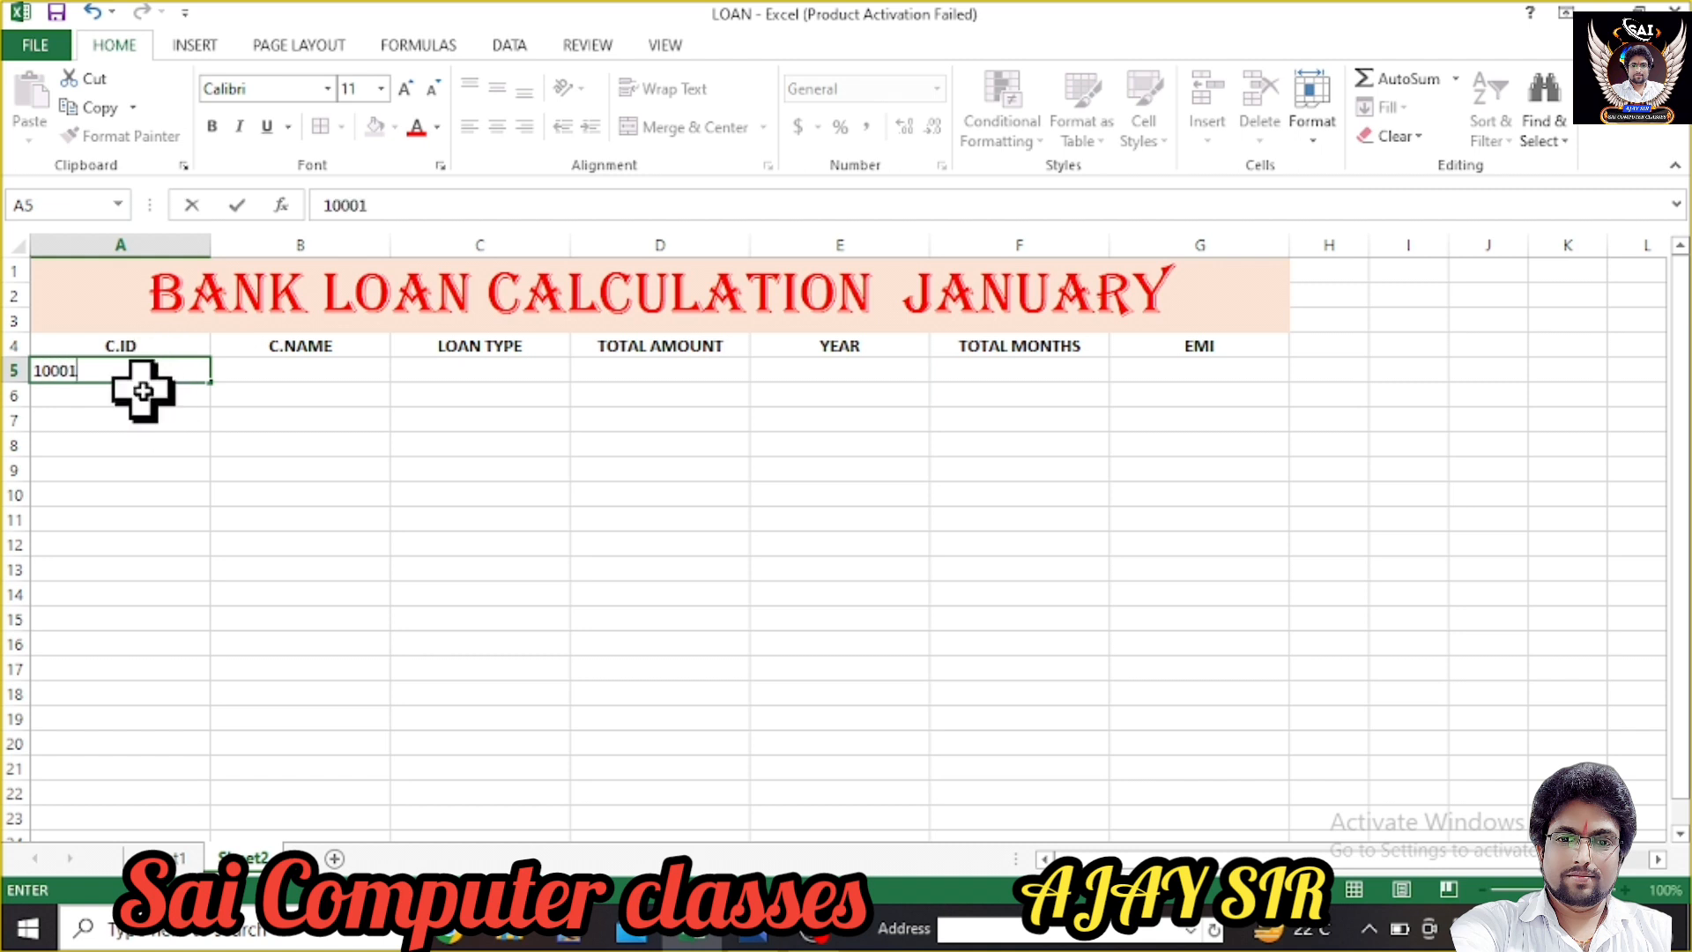
left_click(141, 395)
type("100")
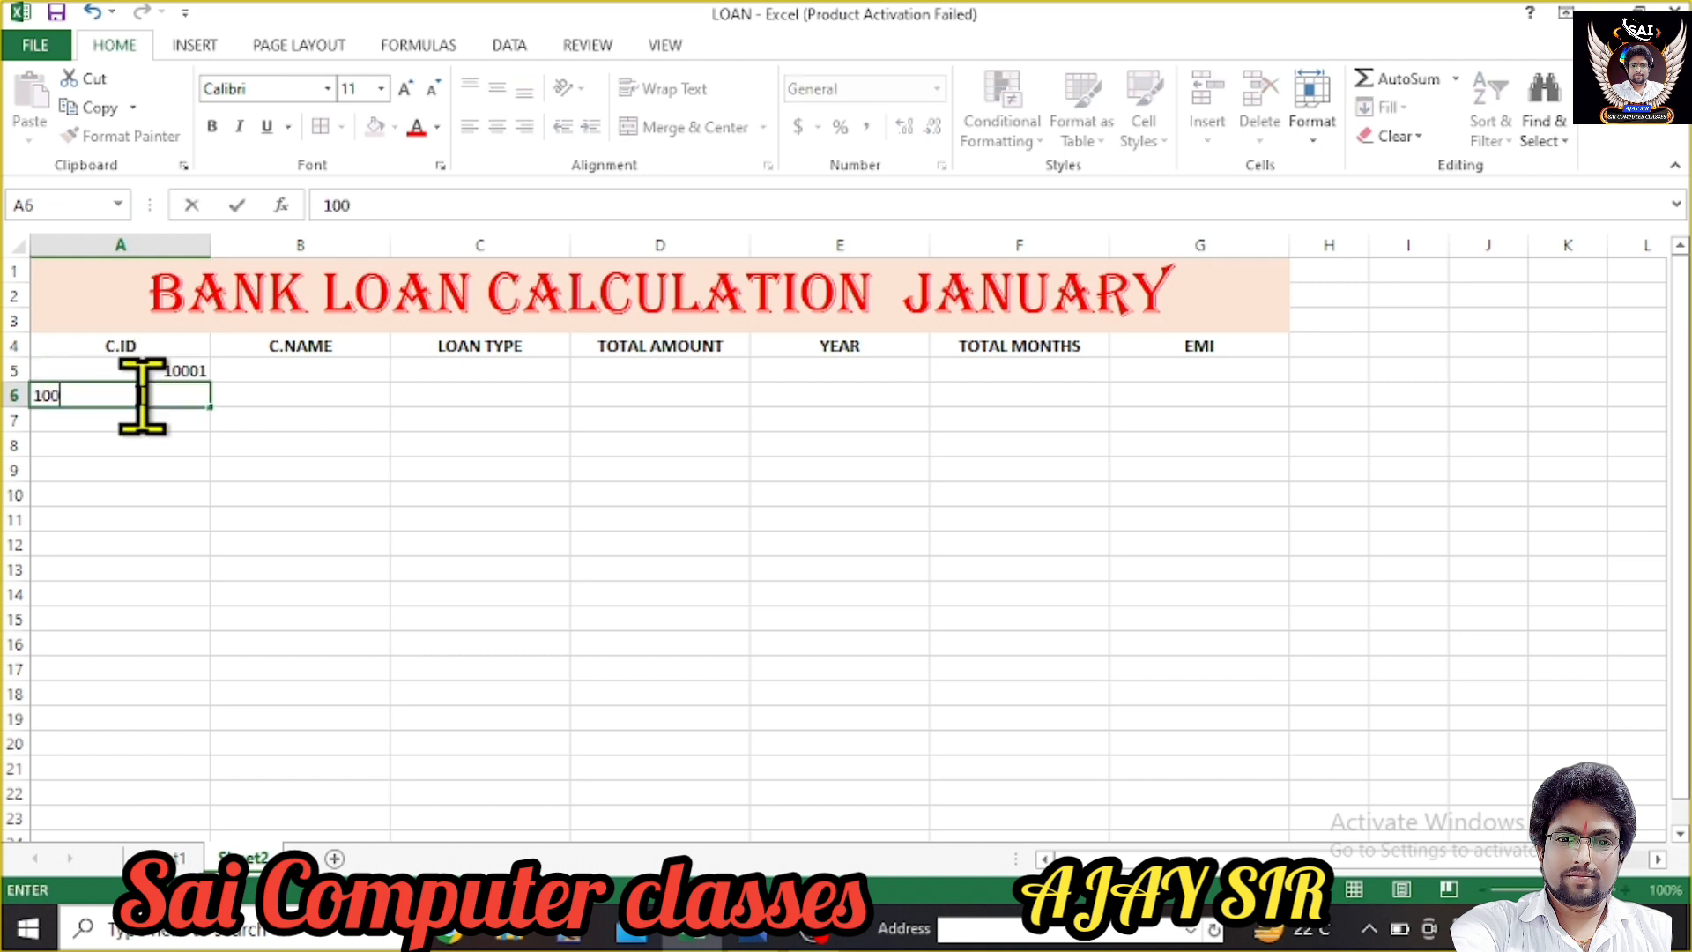
type("02")
key("Return")
left_click_drag(166, 375, 201, 665)
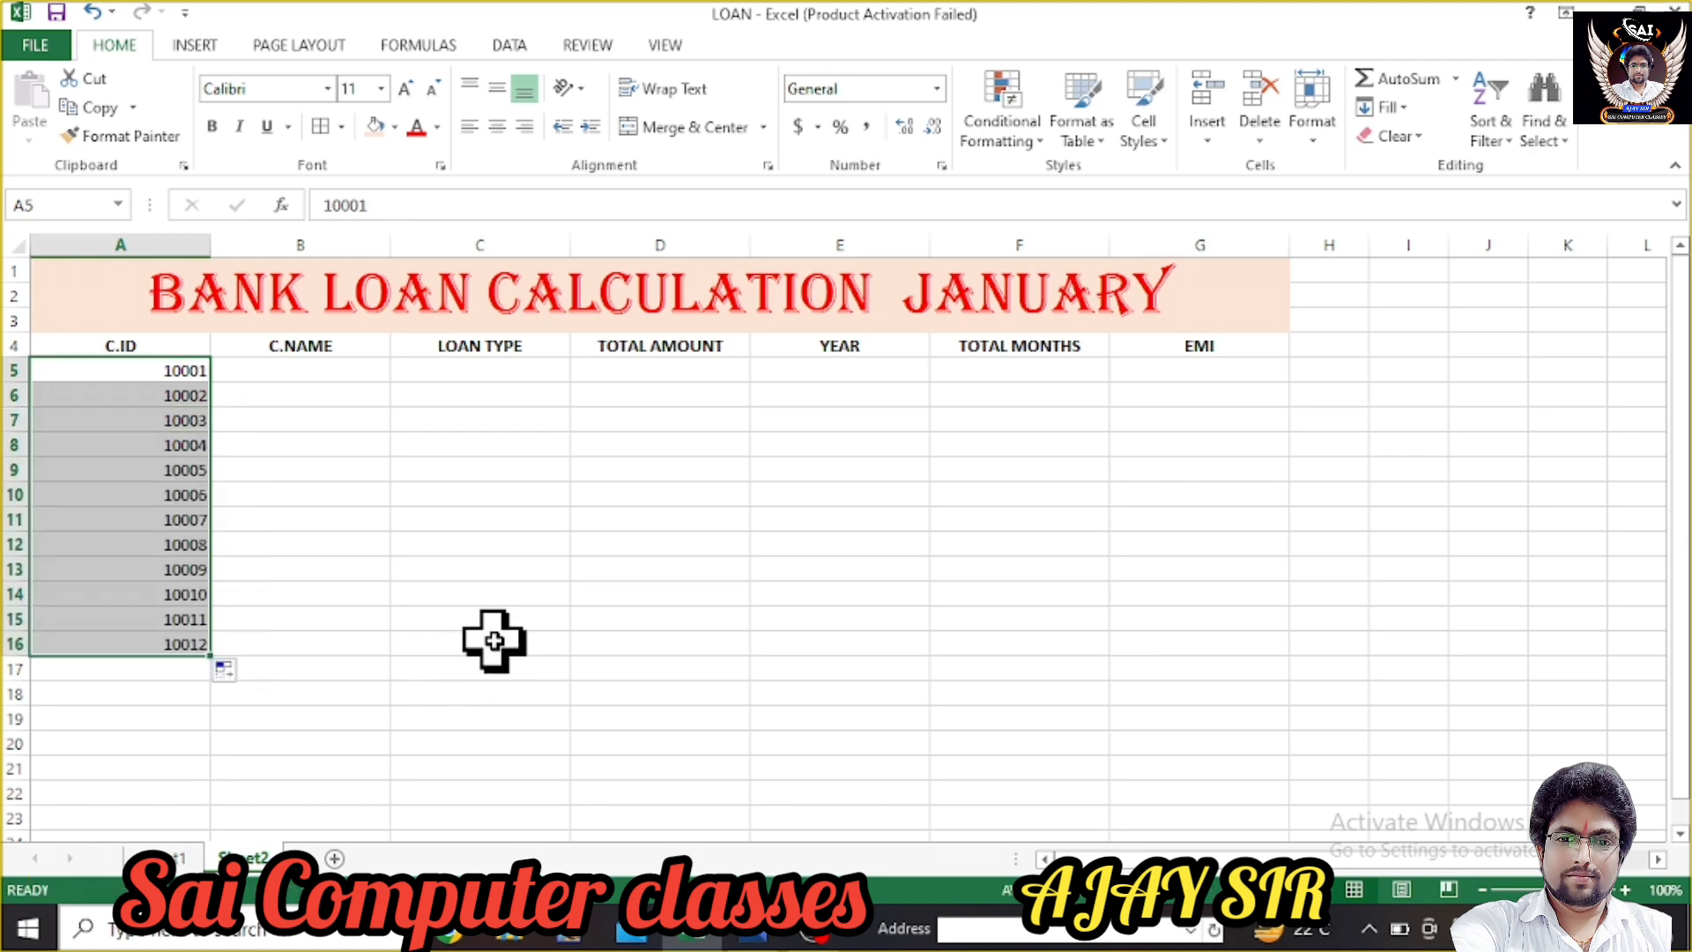
- Check the finished loan sheet for reference, and enter the first three customers' names in B5:B7 of Sheet2
left_click(172, 857)
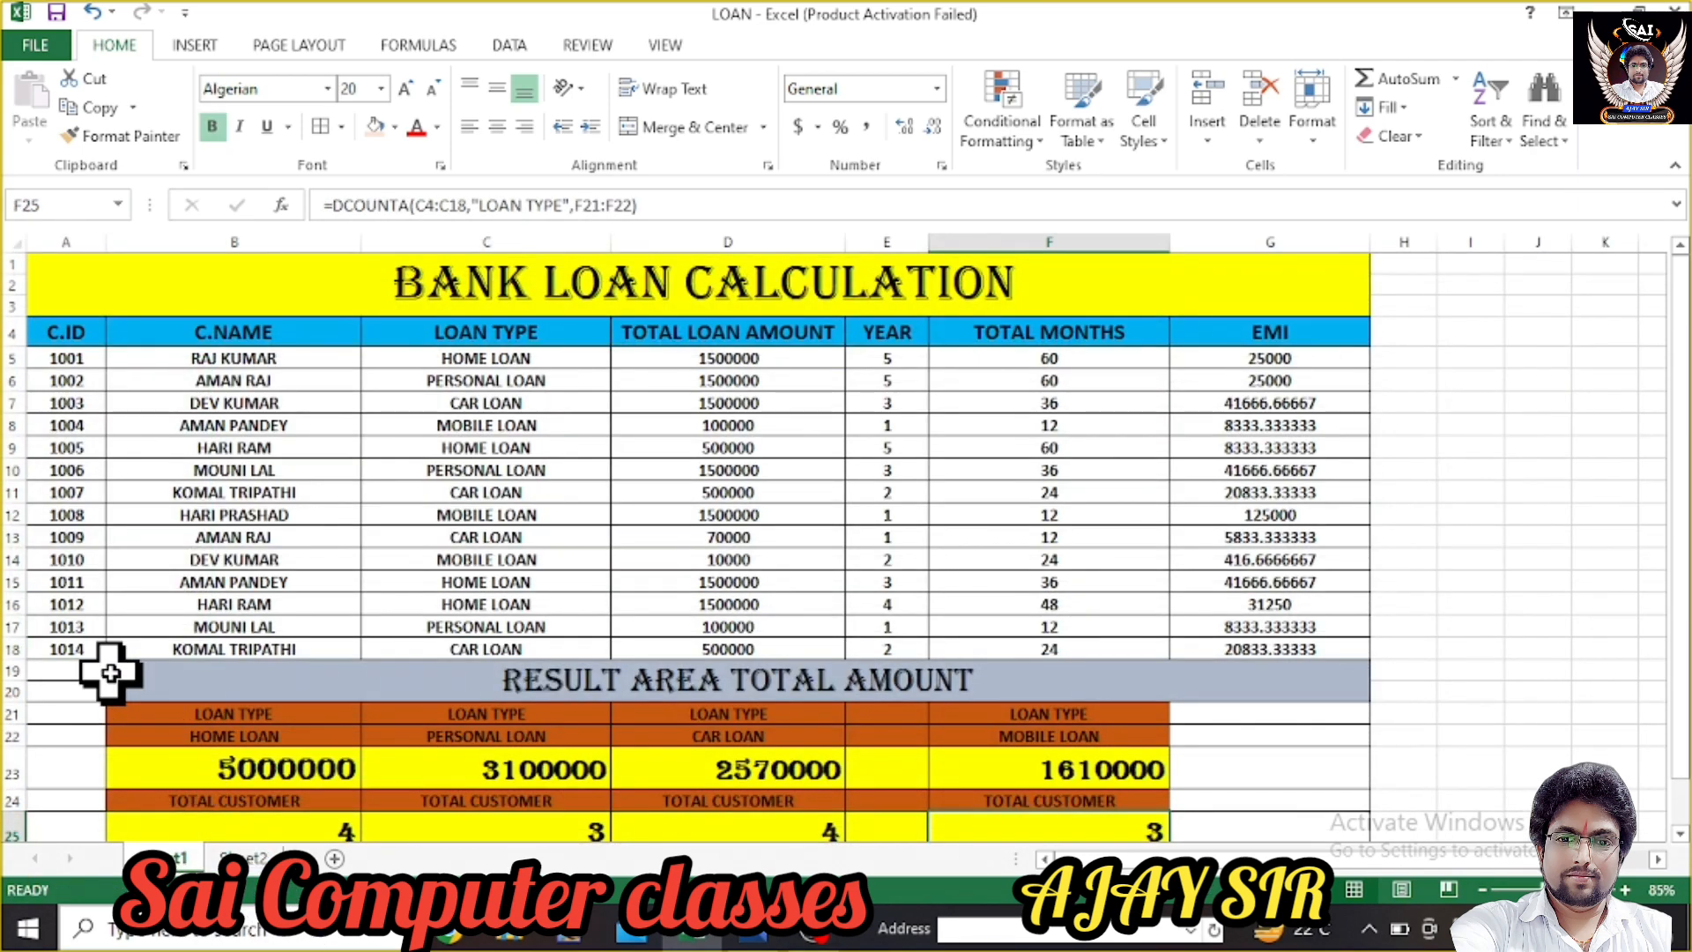
left_click(256, 858)
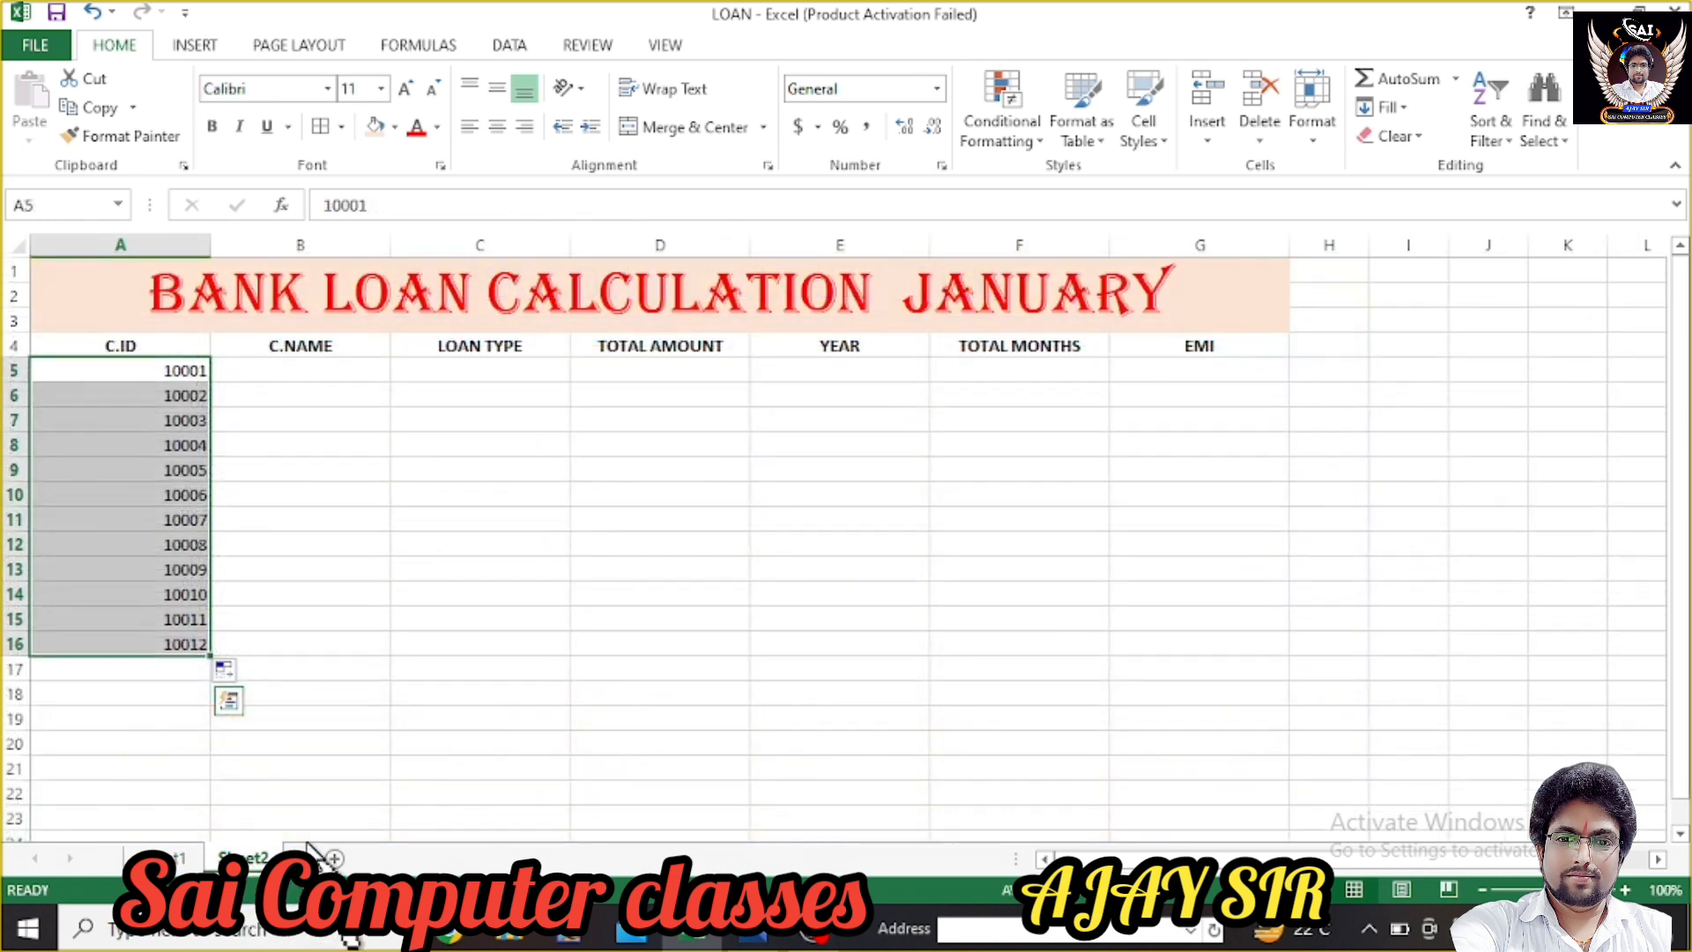
left_click(302, 370)
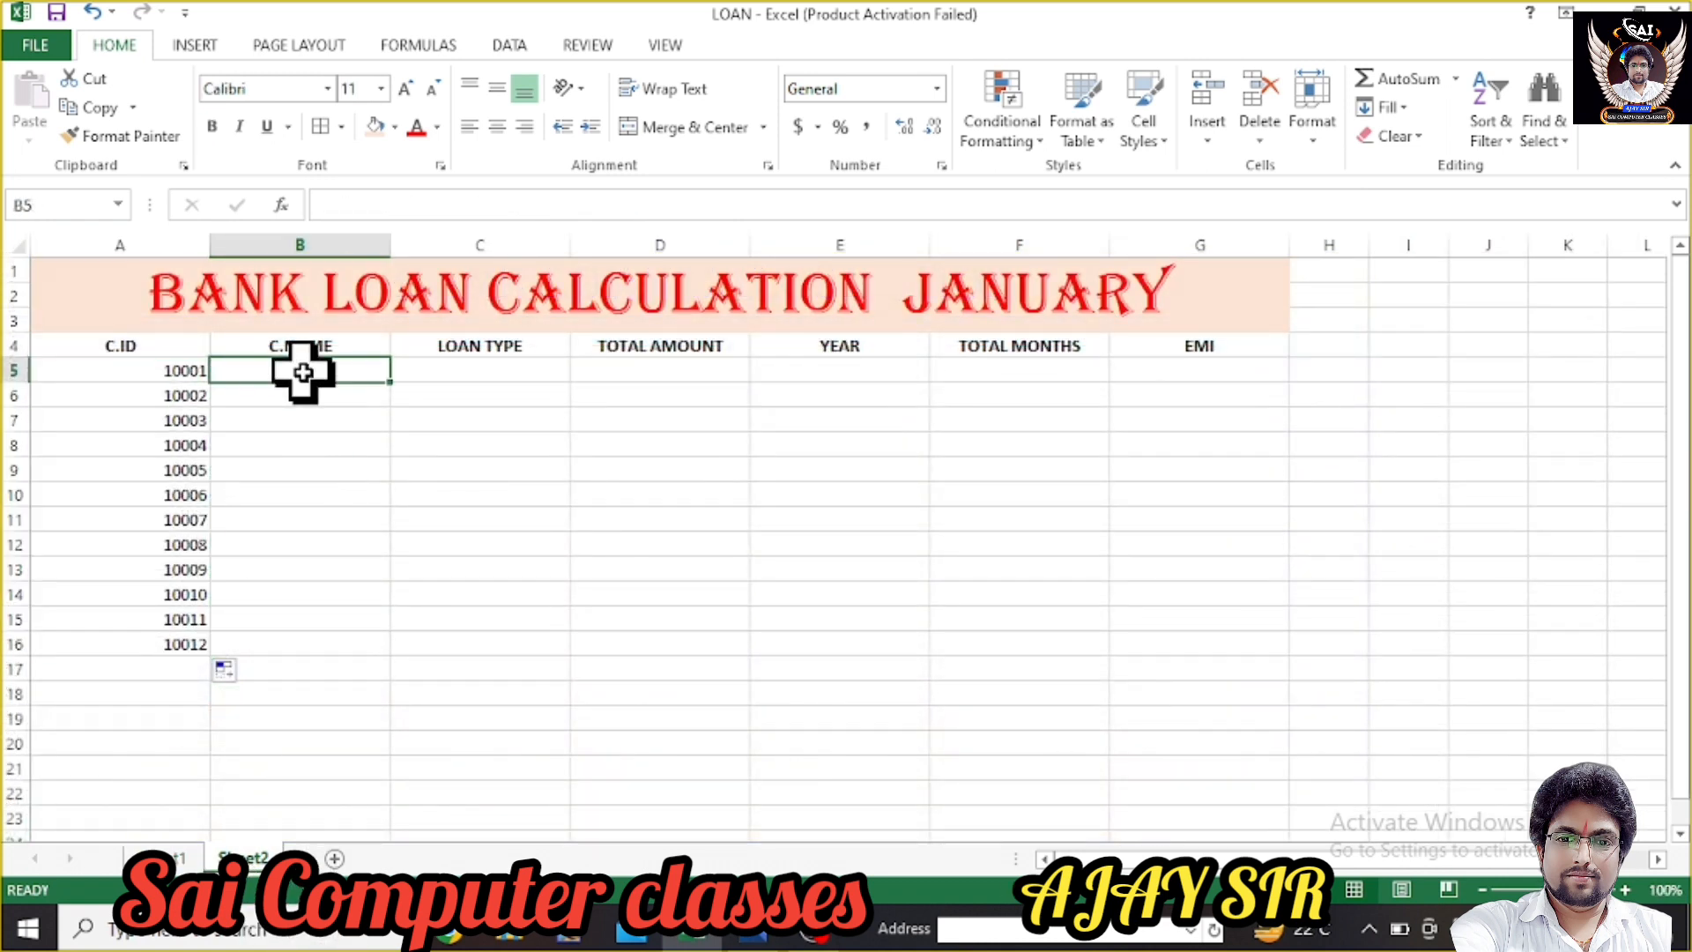
type("RAMDAS")
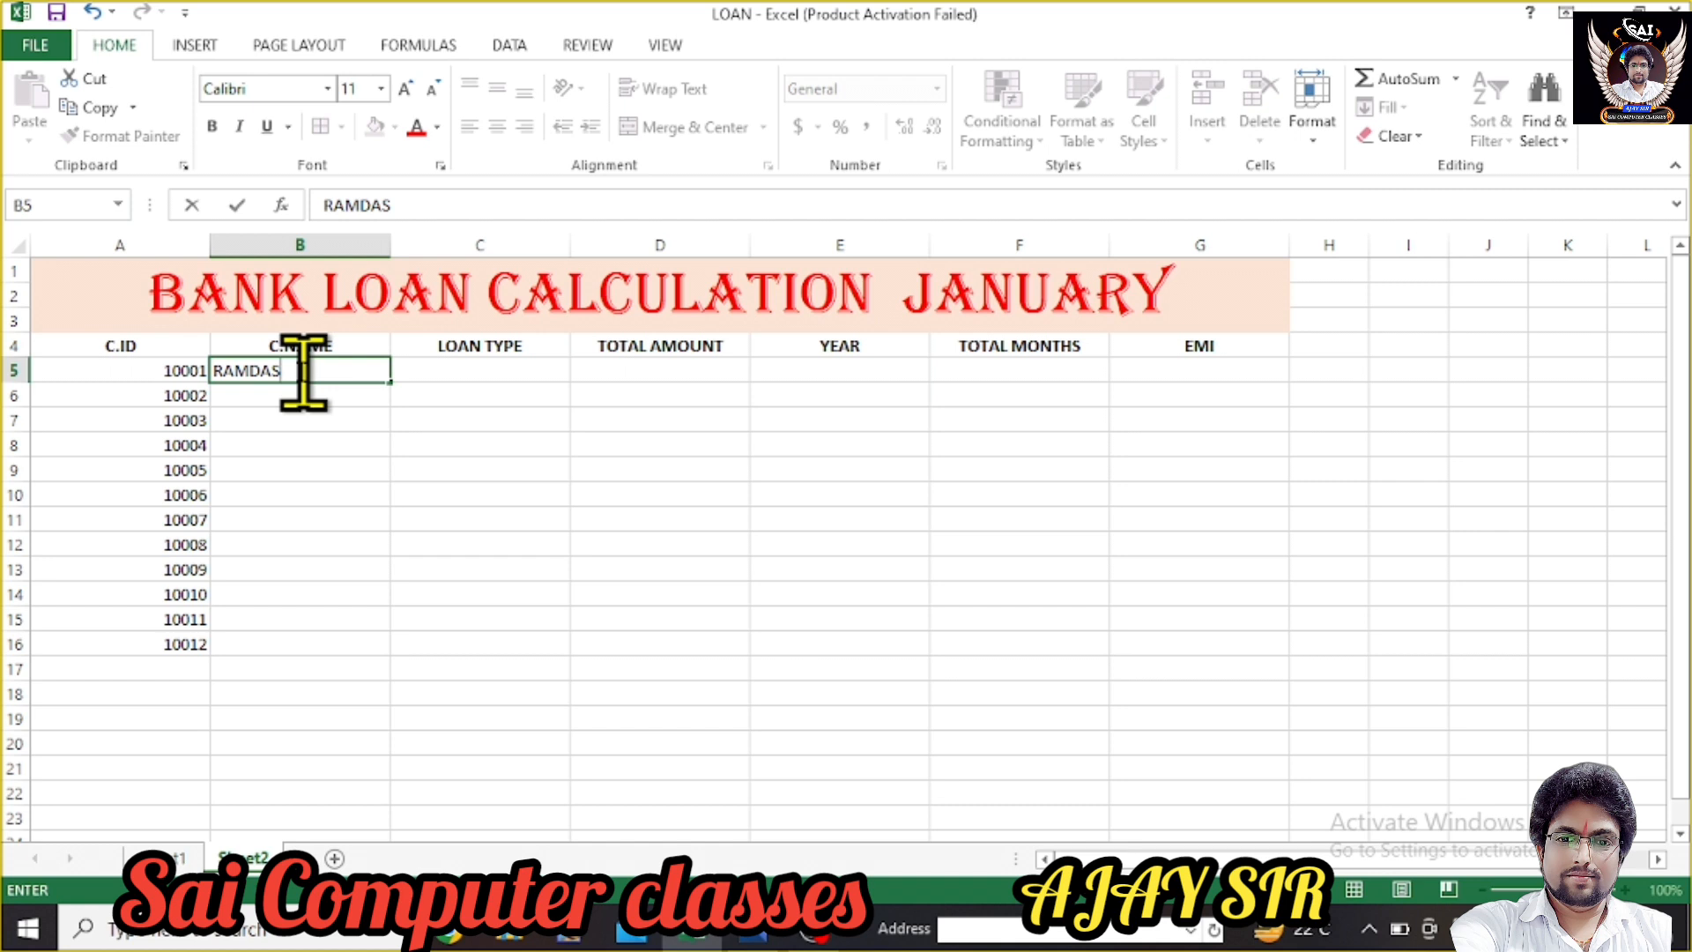
left_click(300, 394)
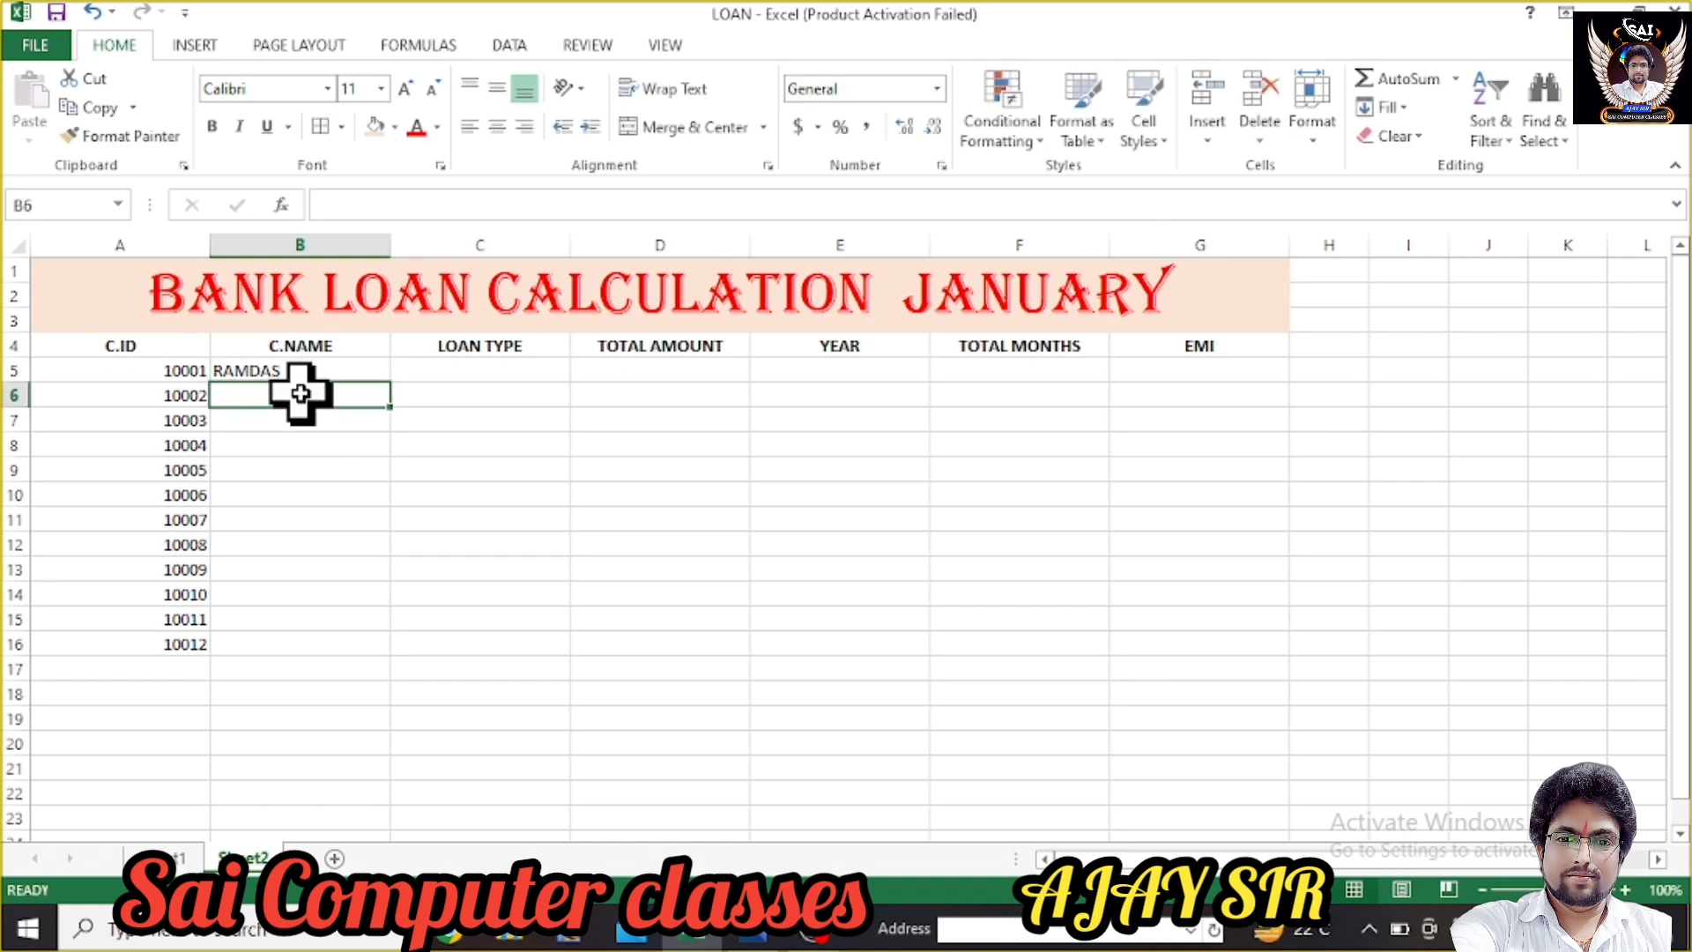
type("AMAN")
key("Return")
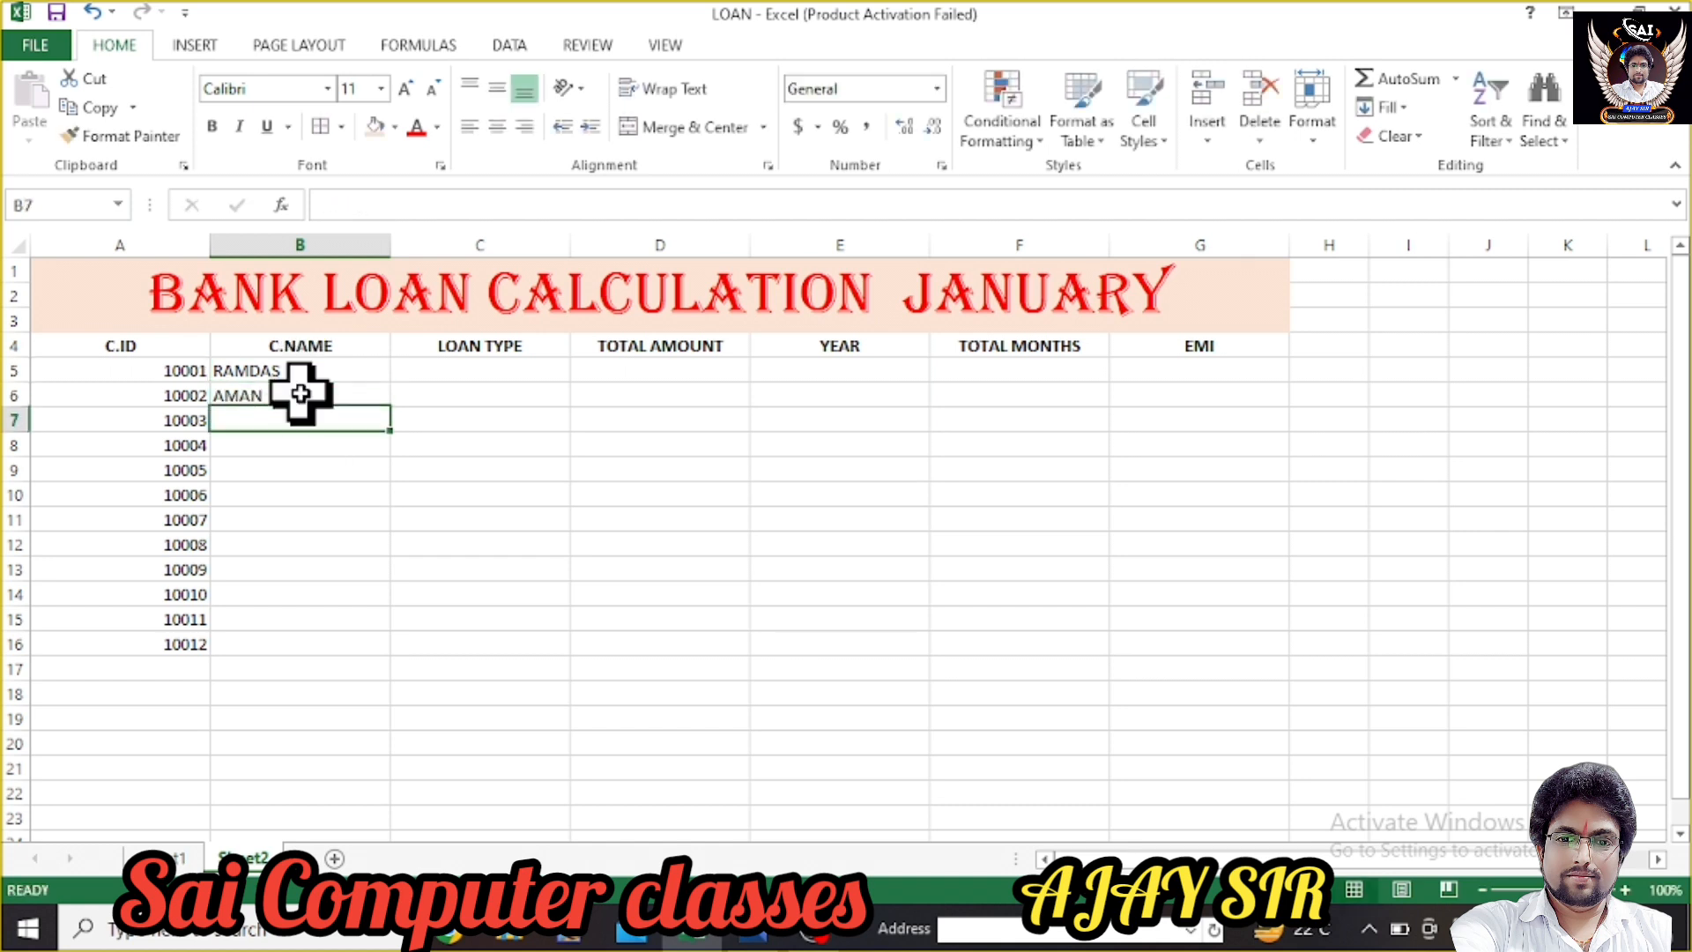
type("RAJU")
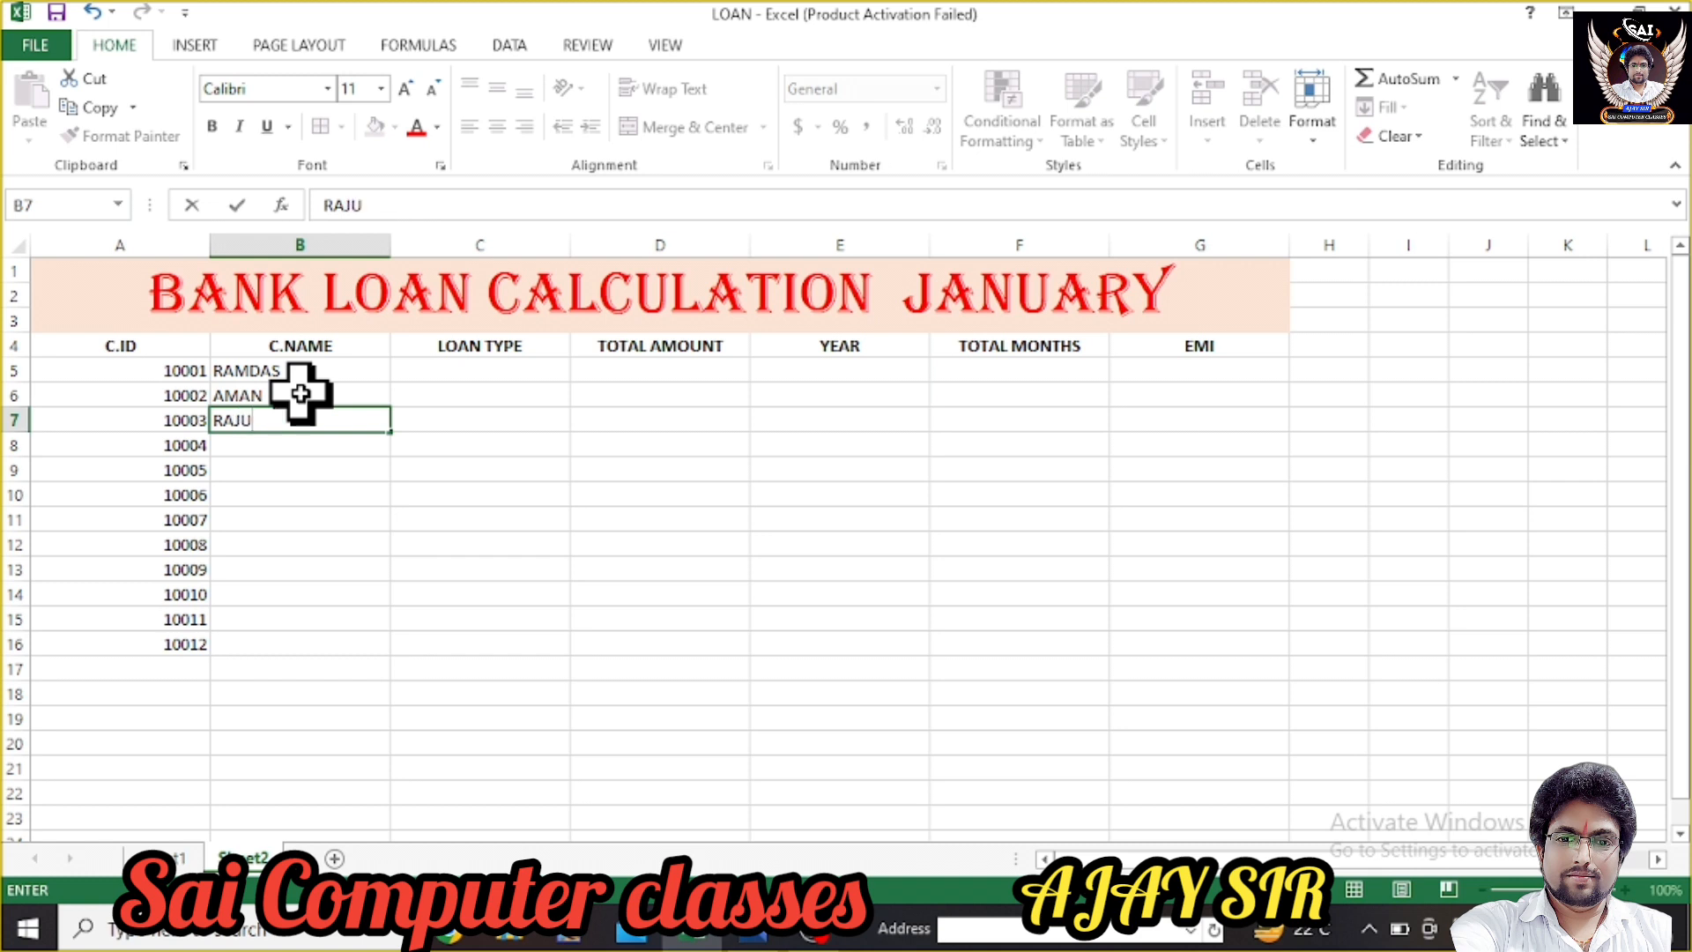
key("Return")
- Continue the C.NAME column with the next five customers' names in B8:B12
type("KUMAR")
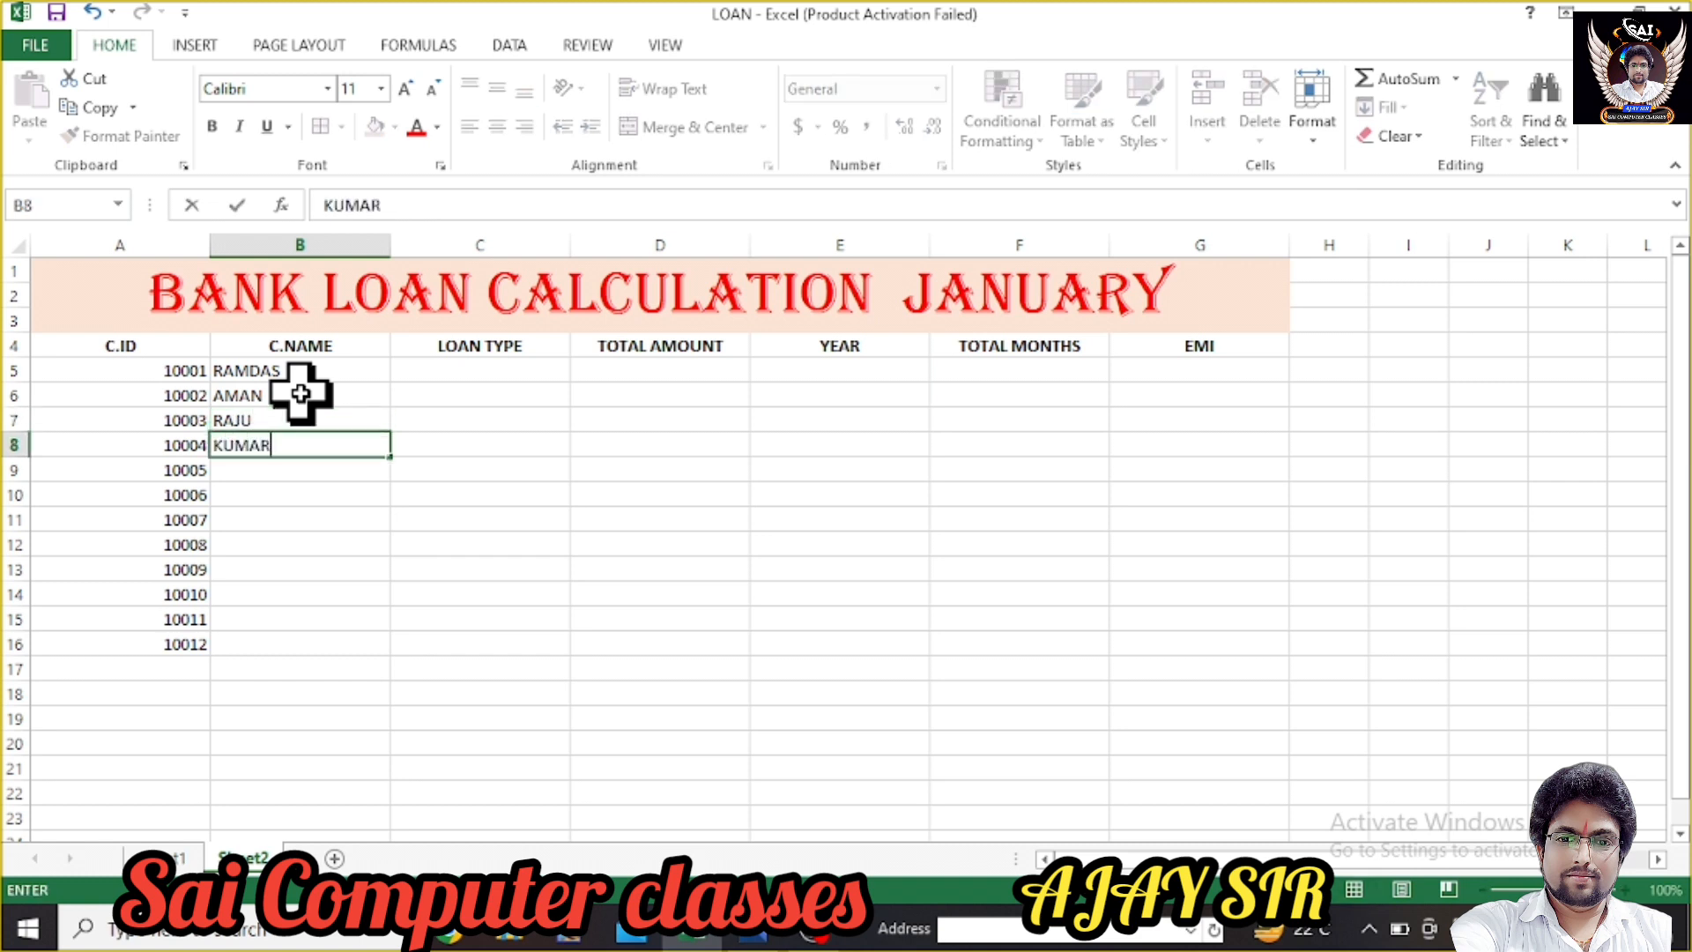
key("Return")
type("ANIL")
key("Return")
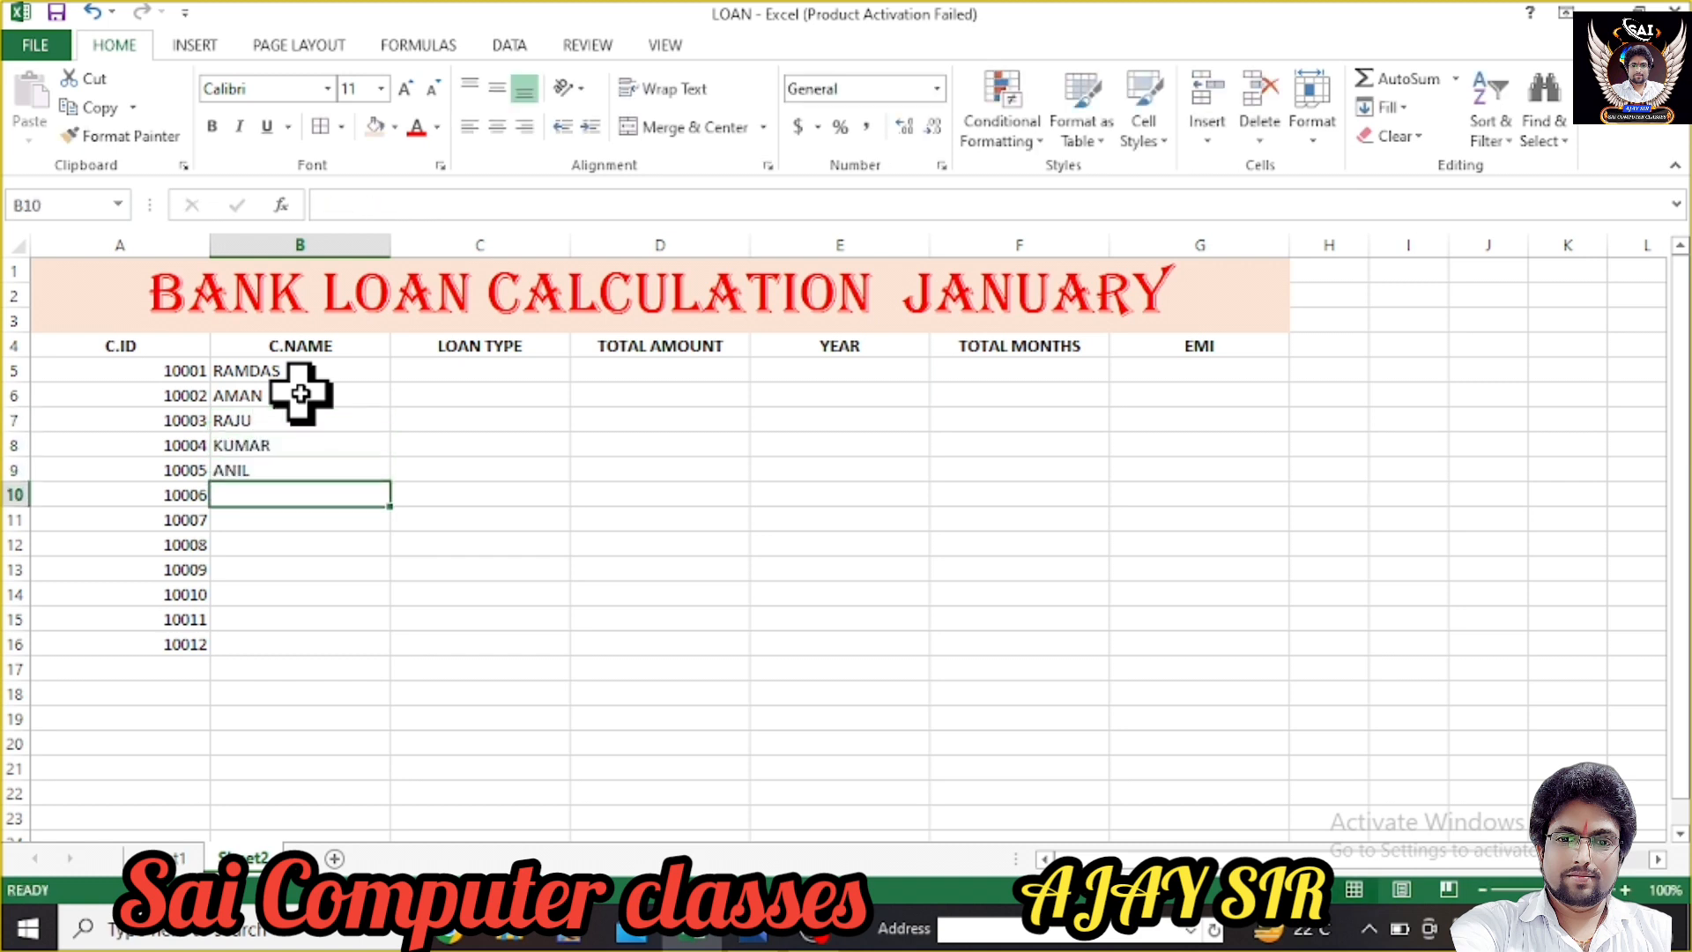
type("REEMA")
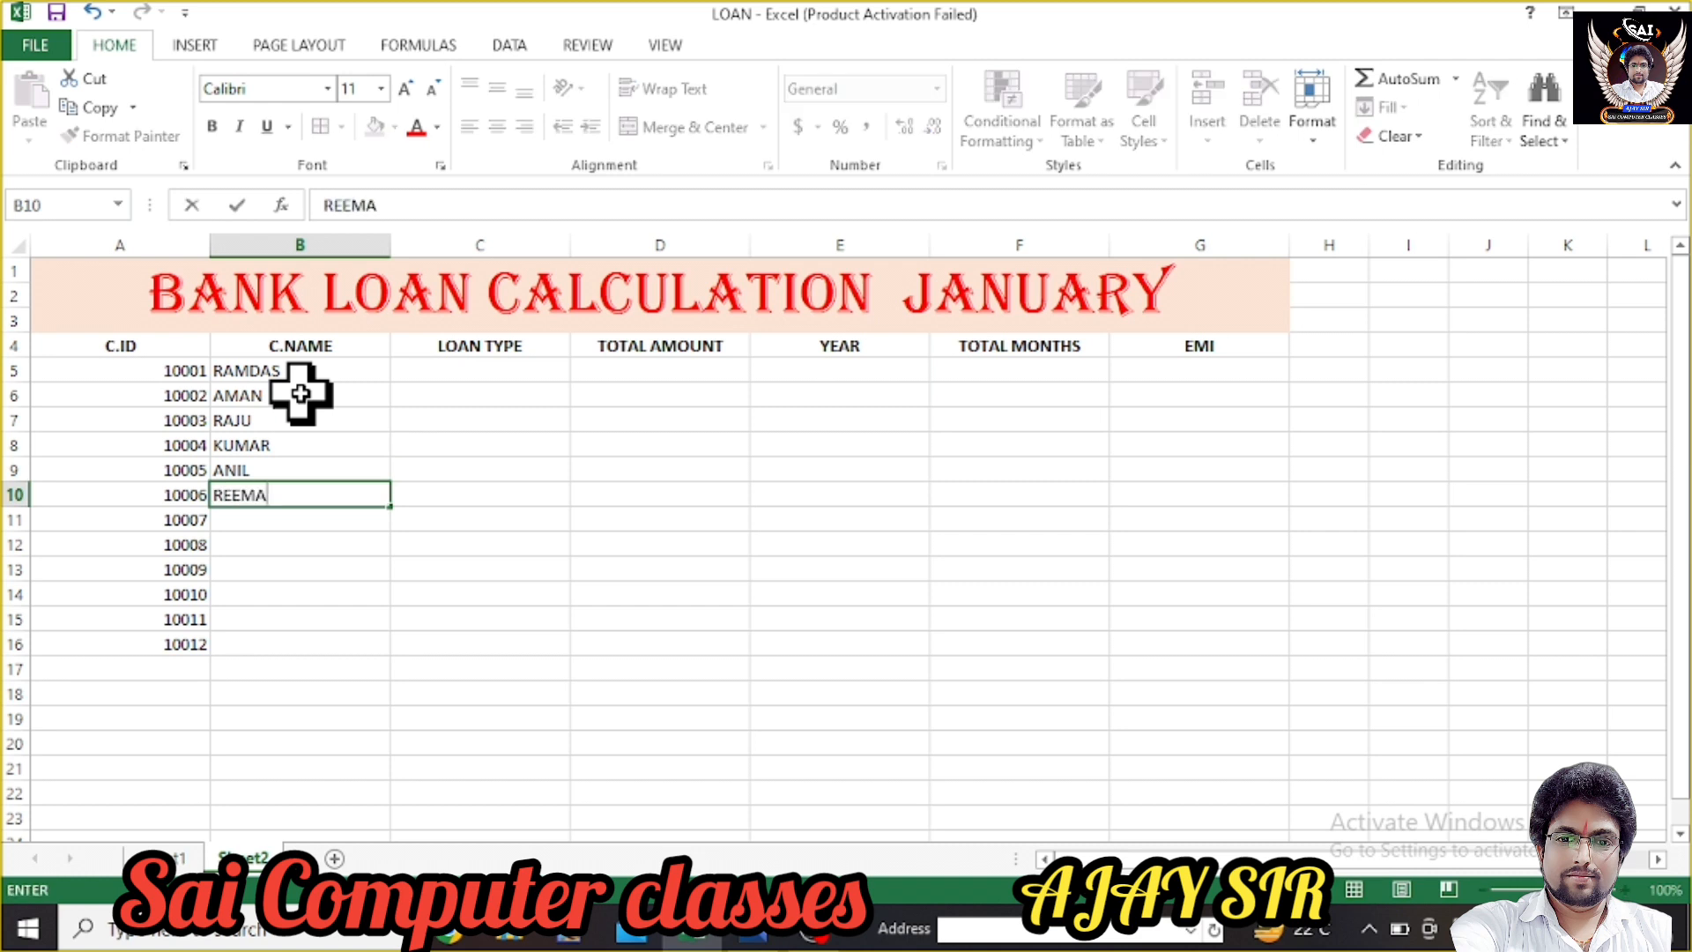
key("Return")
type("RAD")
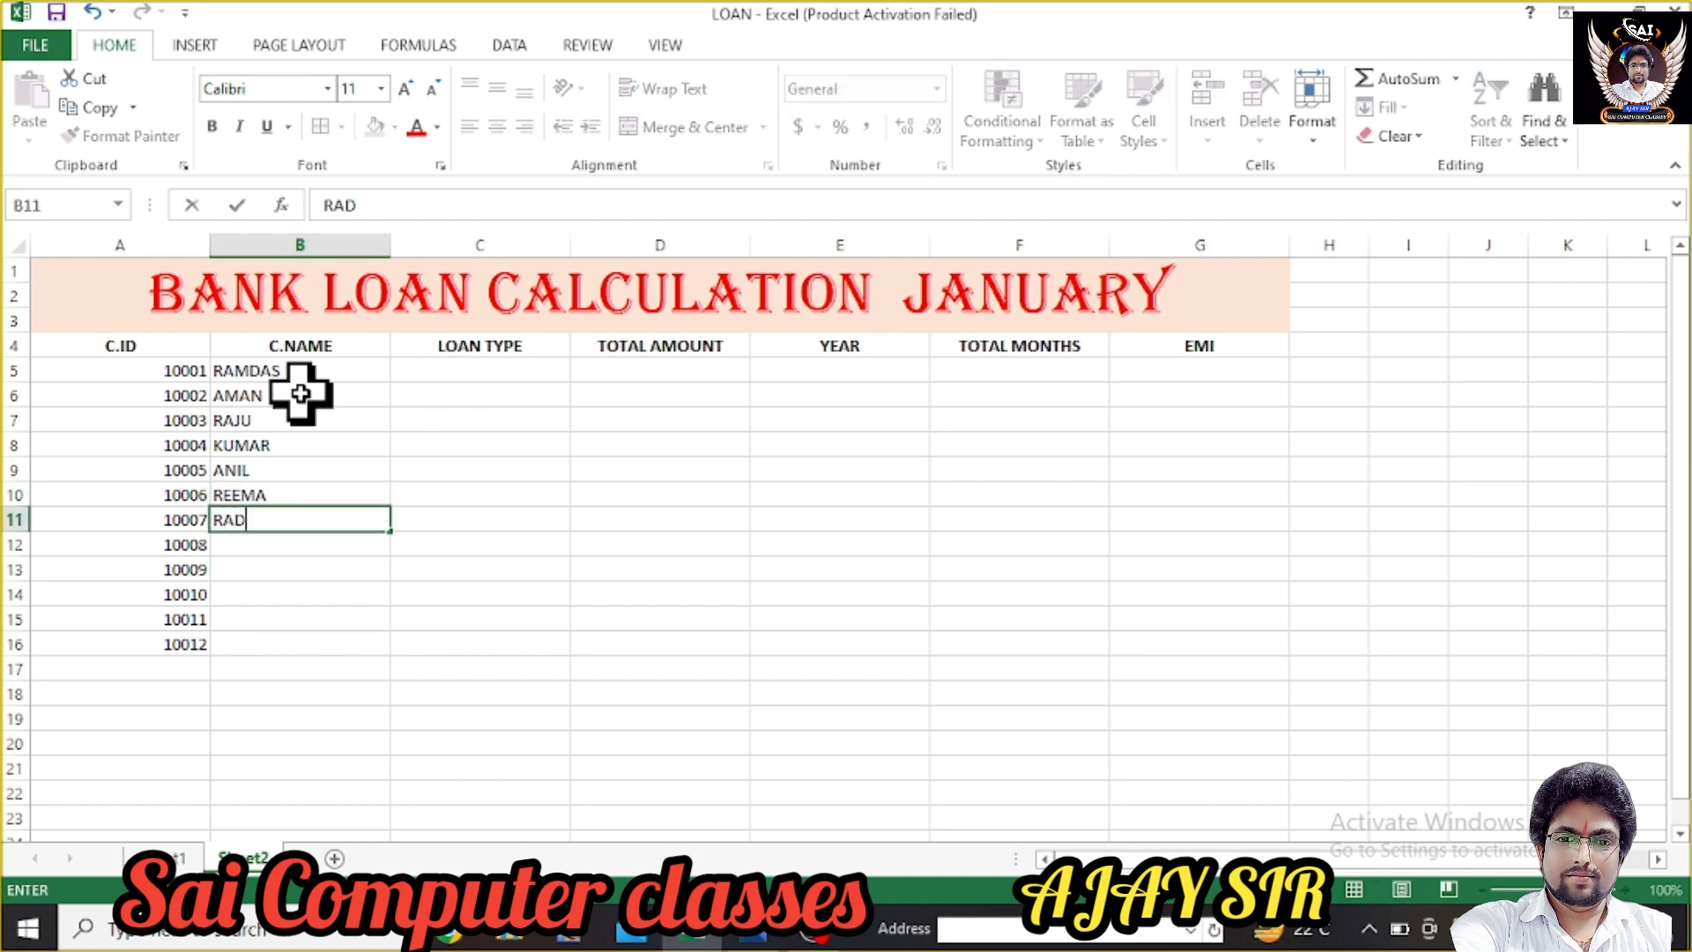
type("HA")
key("Return")
type("DEV")
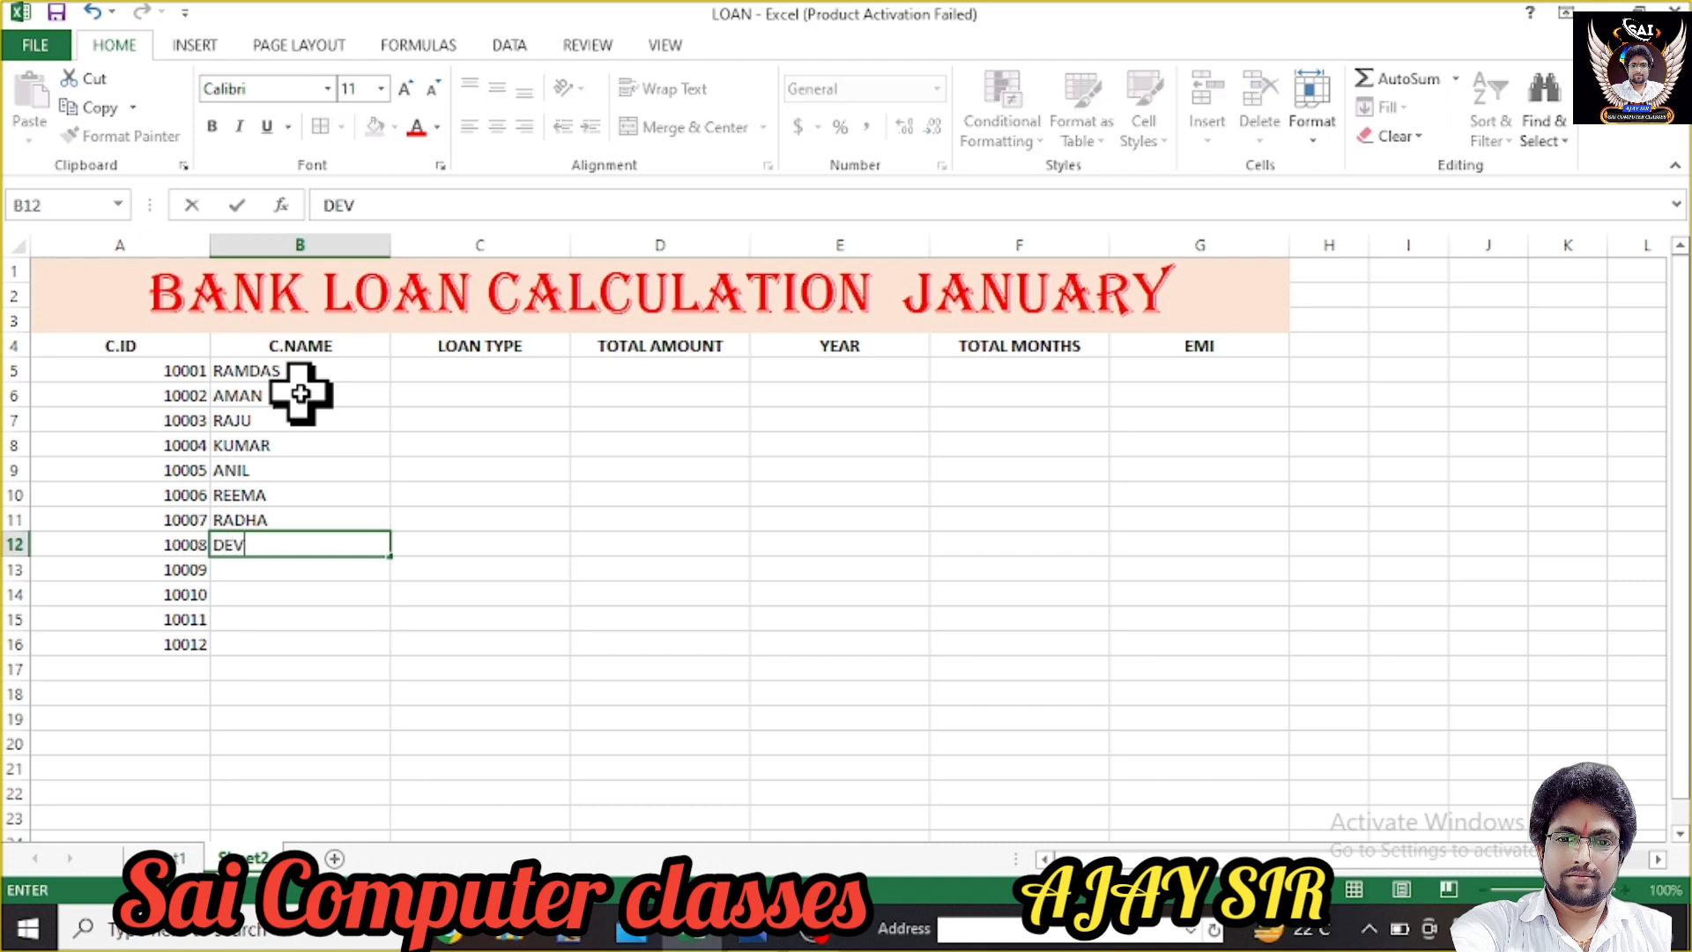
key("Return")
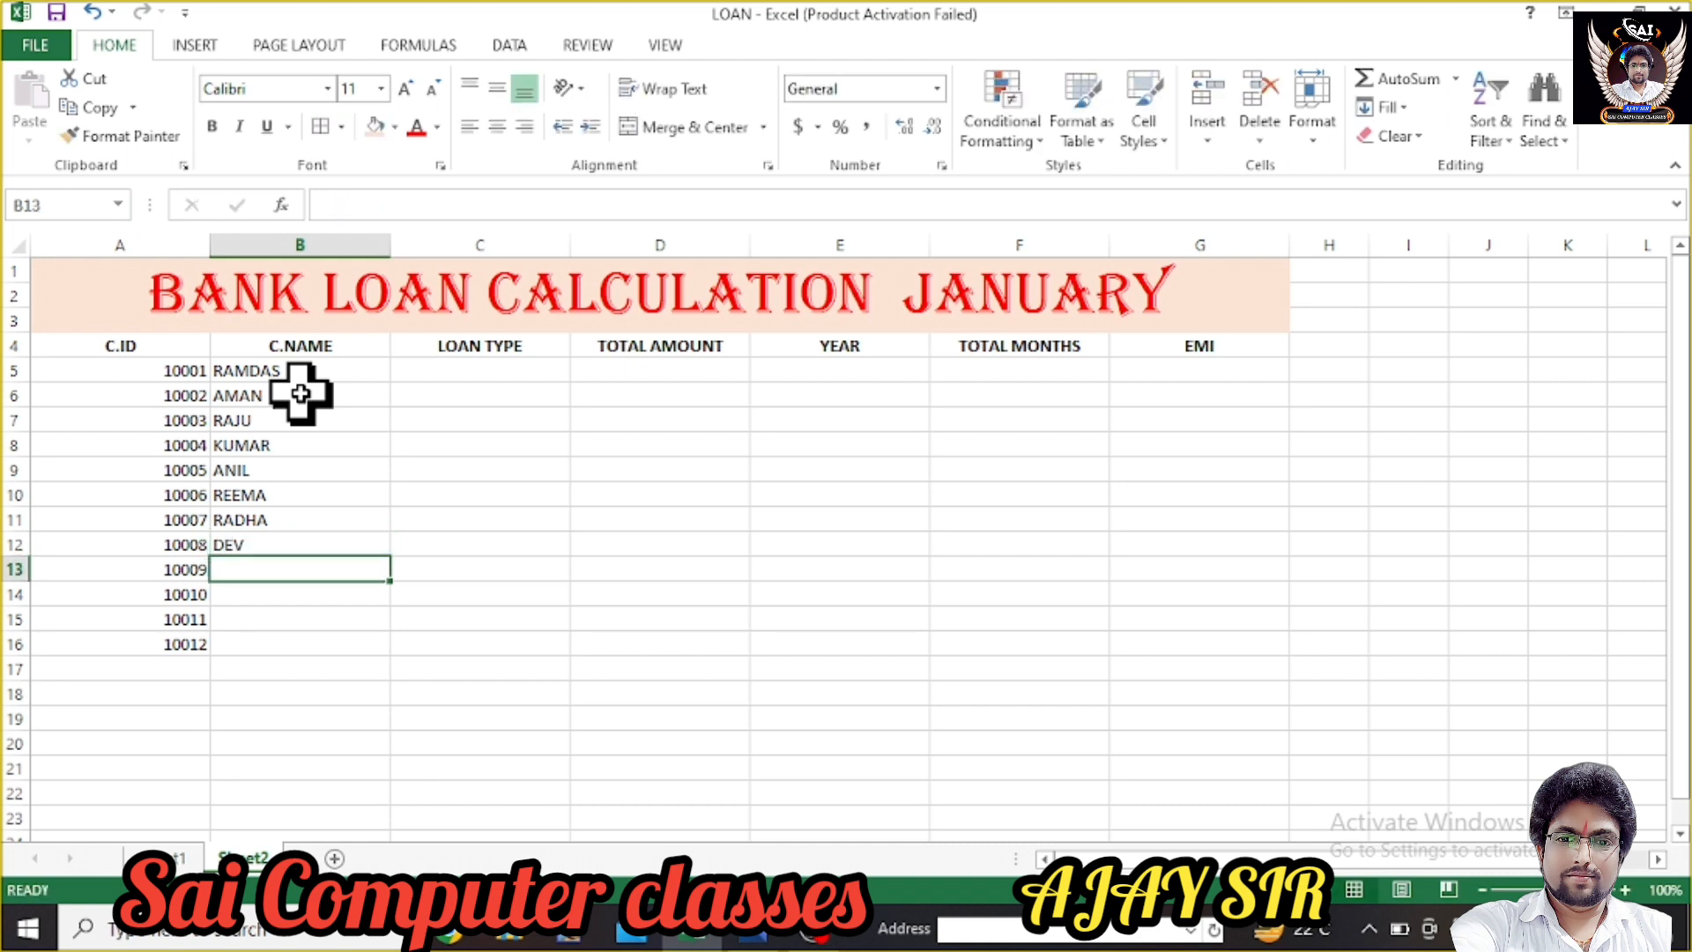
- Complete the C.NAME column with the last four customers' names in B13:B16
type("NAINA")
key("Return")
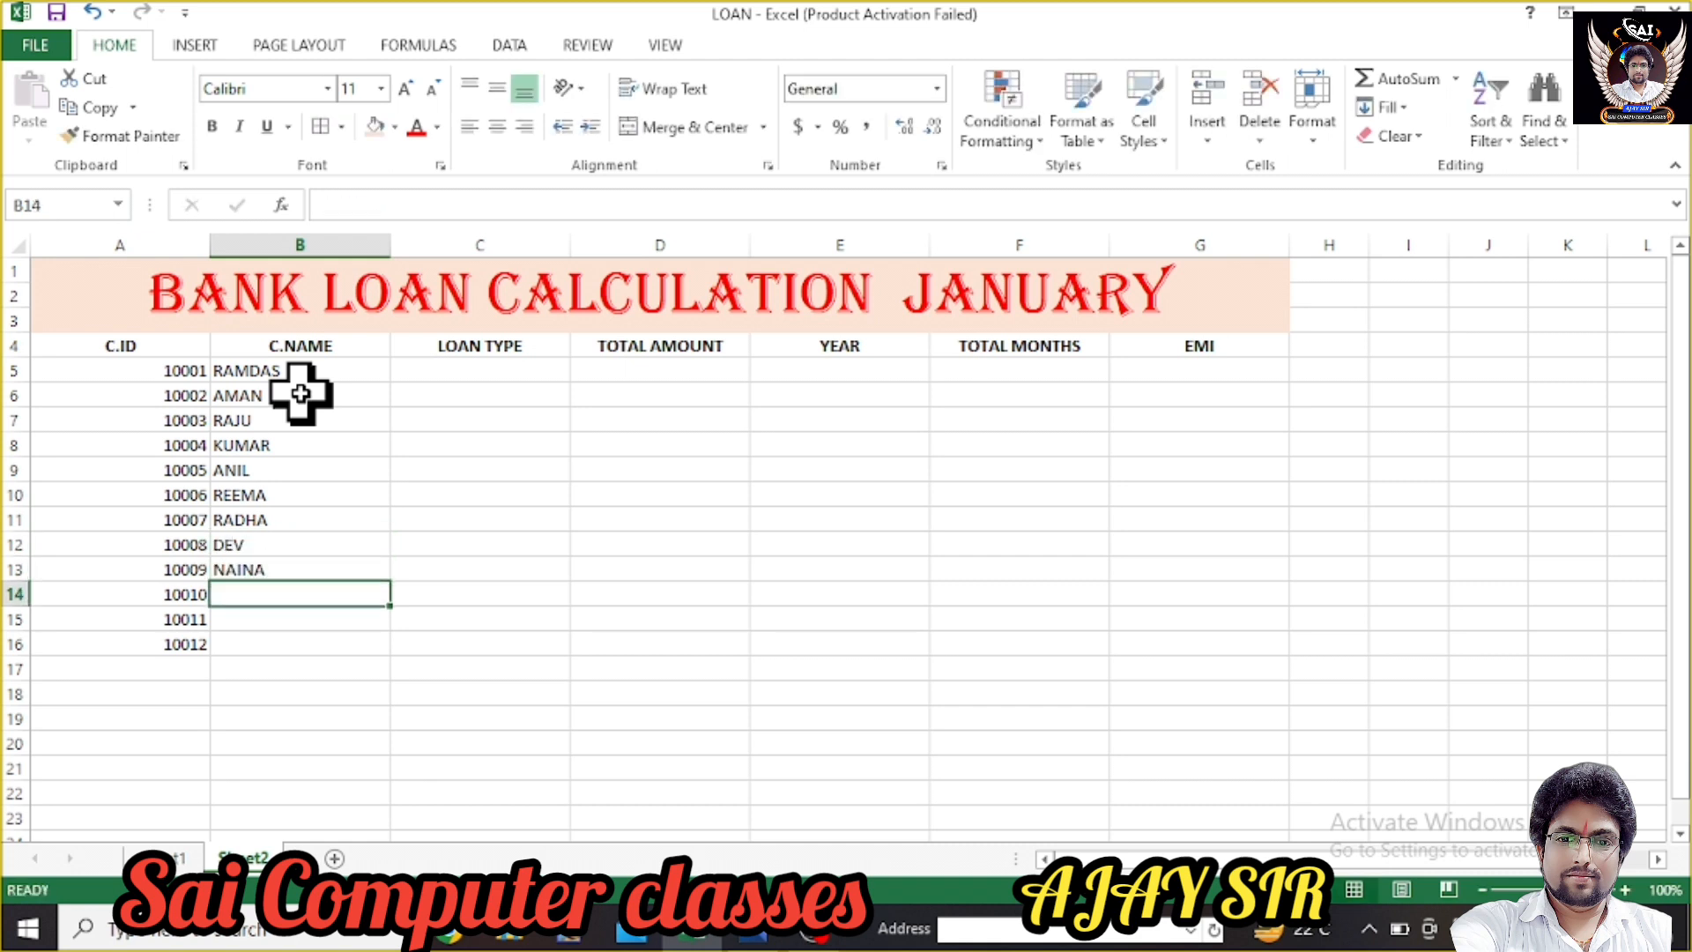
type("MEE")
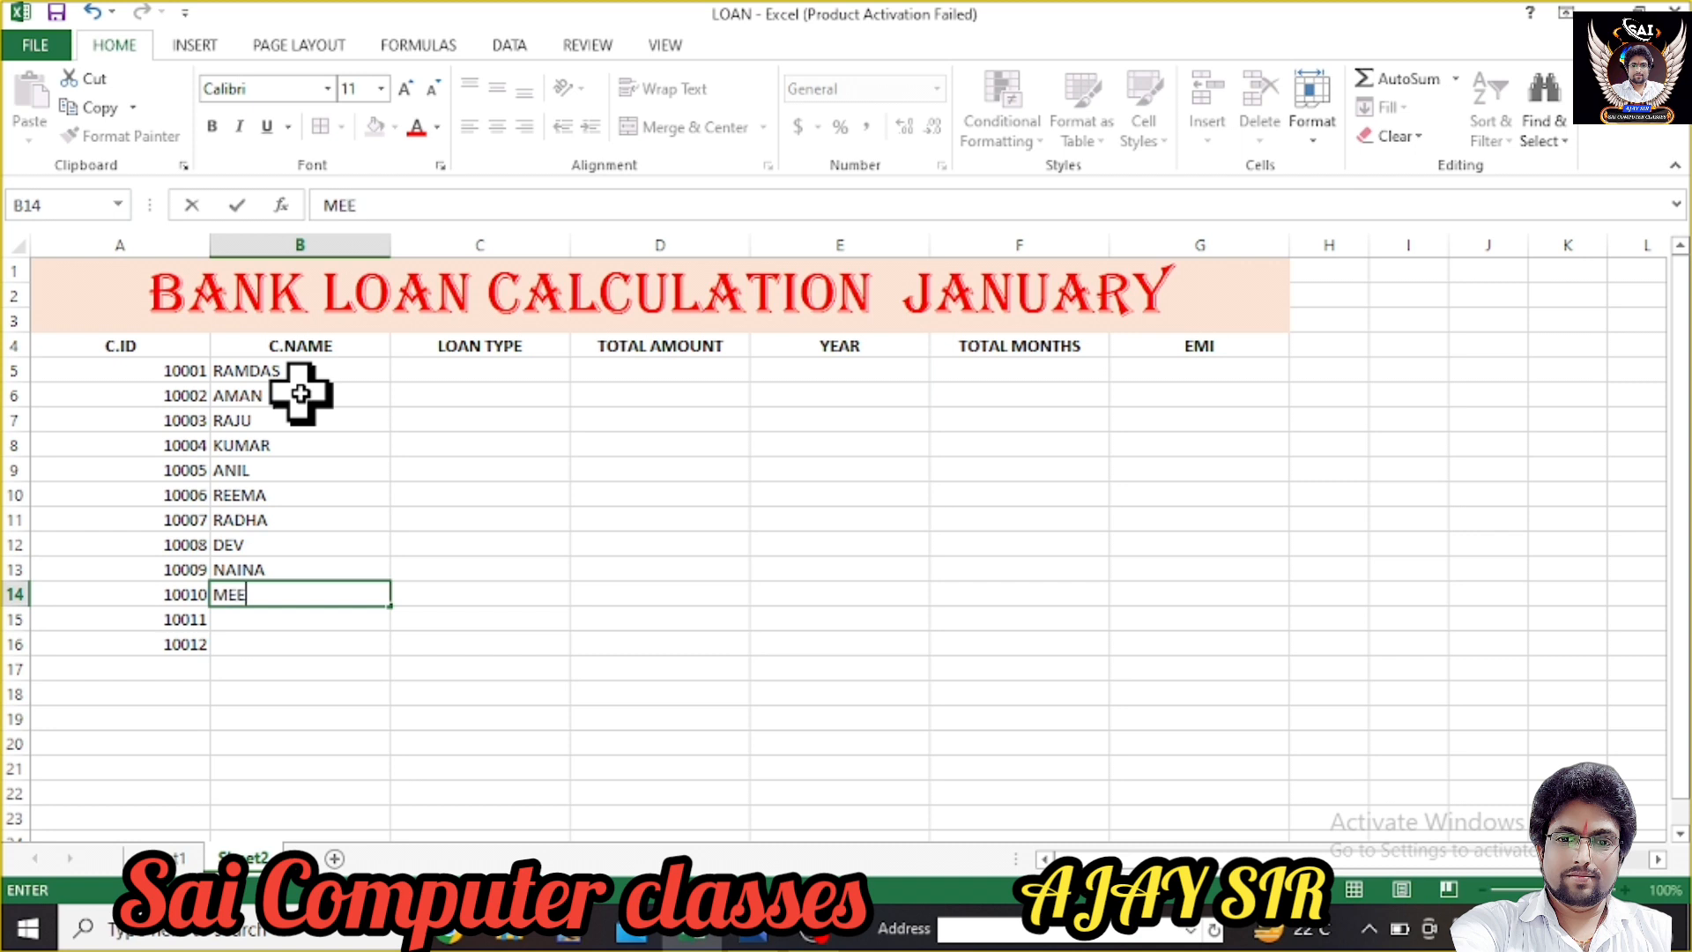
type("NA")
key("Return")
type("TEENA")
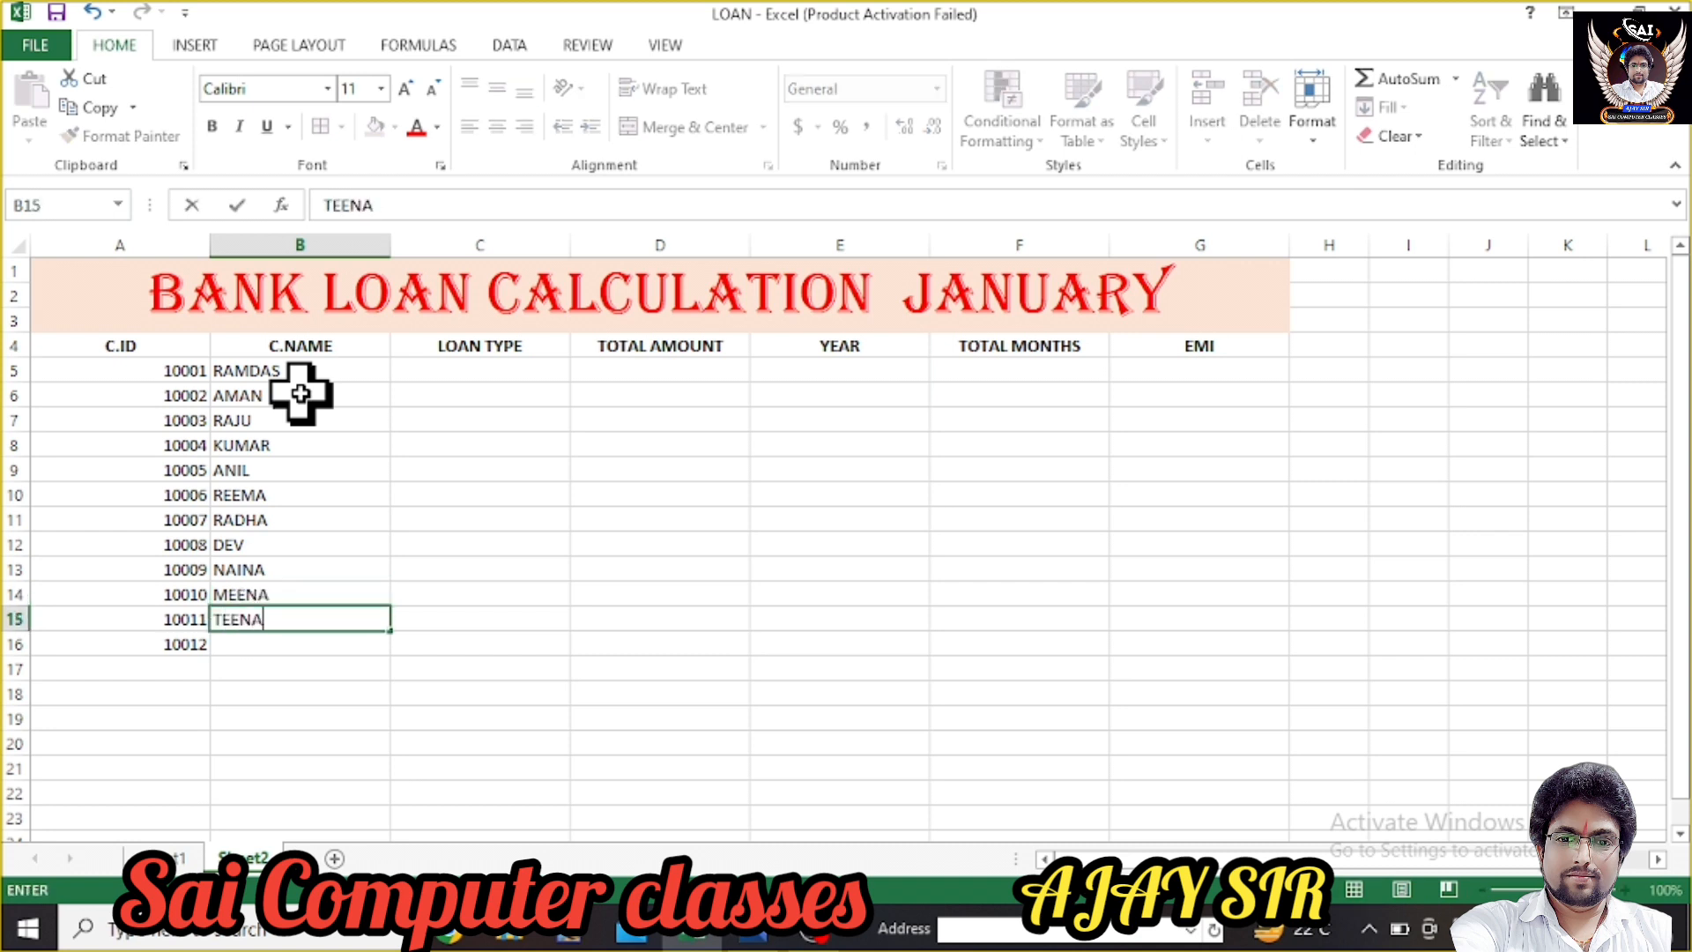
key("Return")
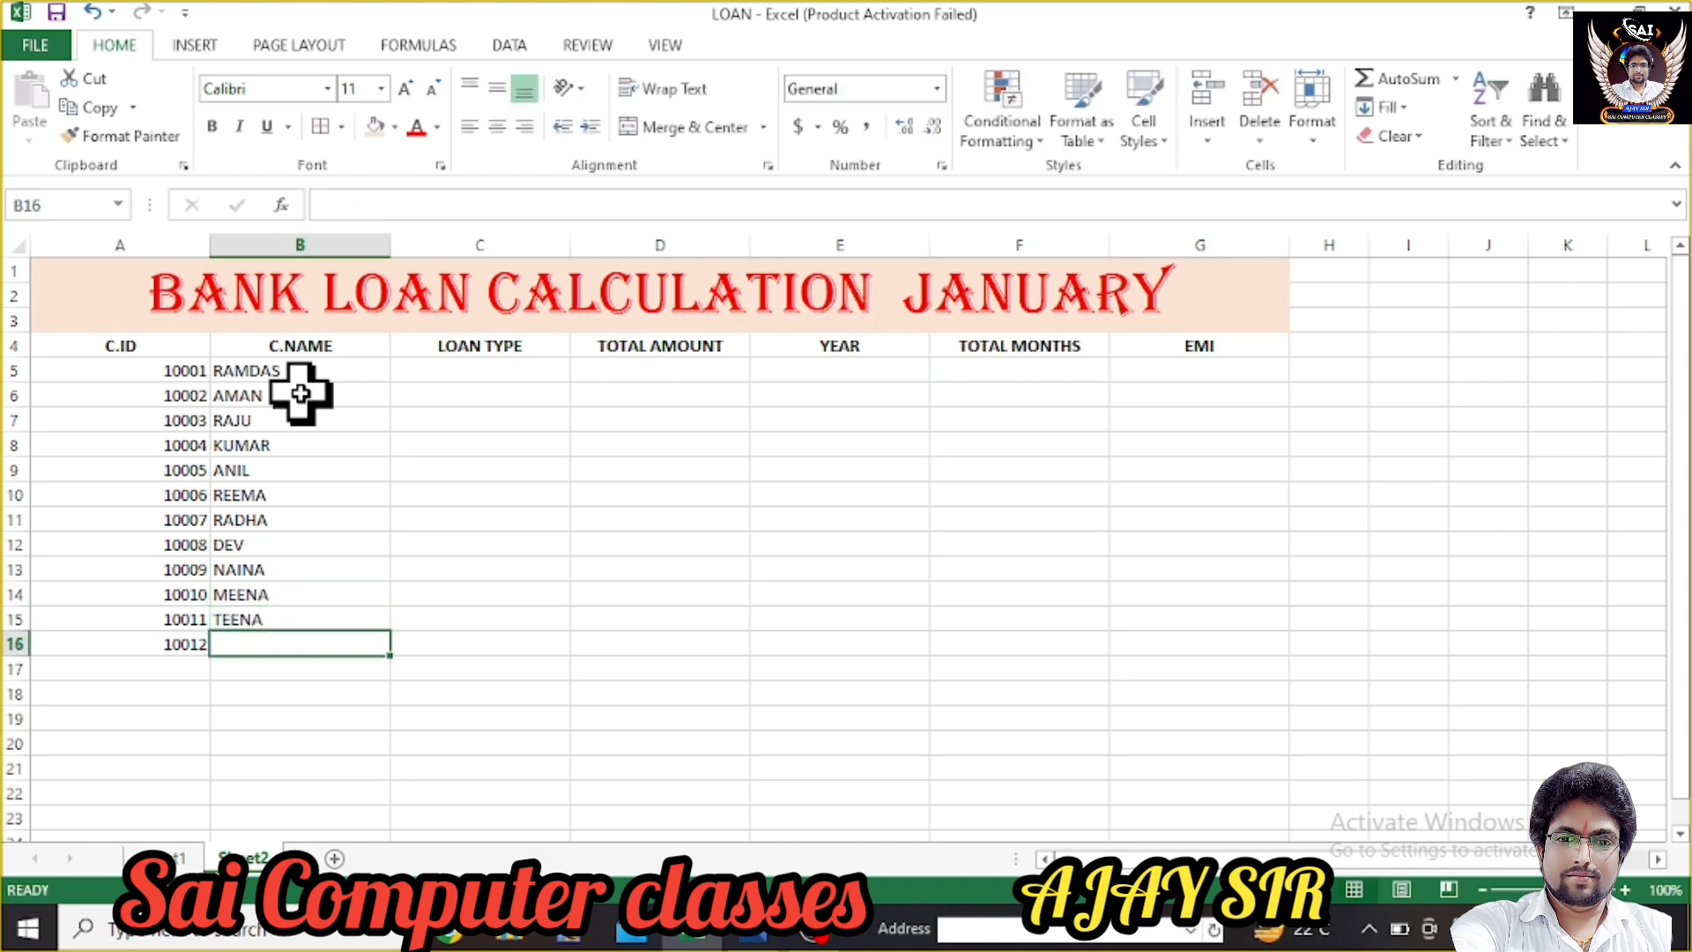
type("DEV")
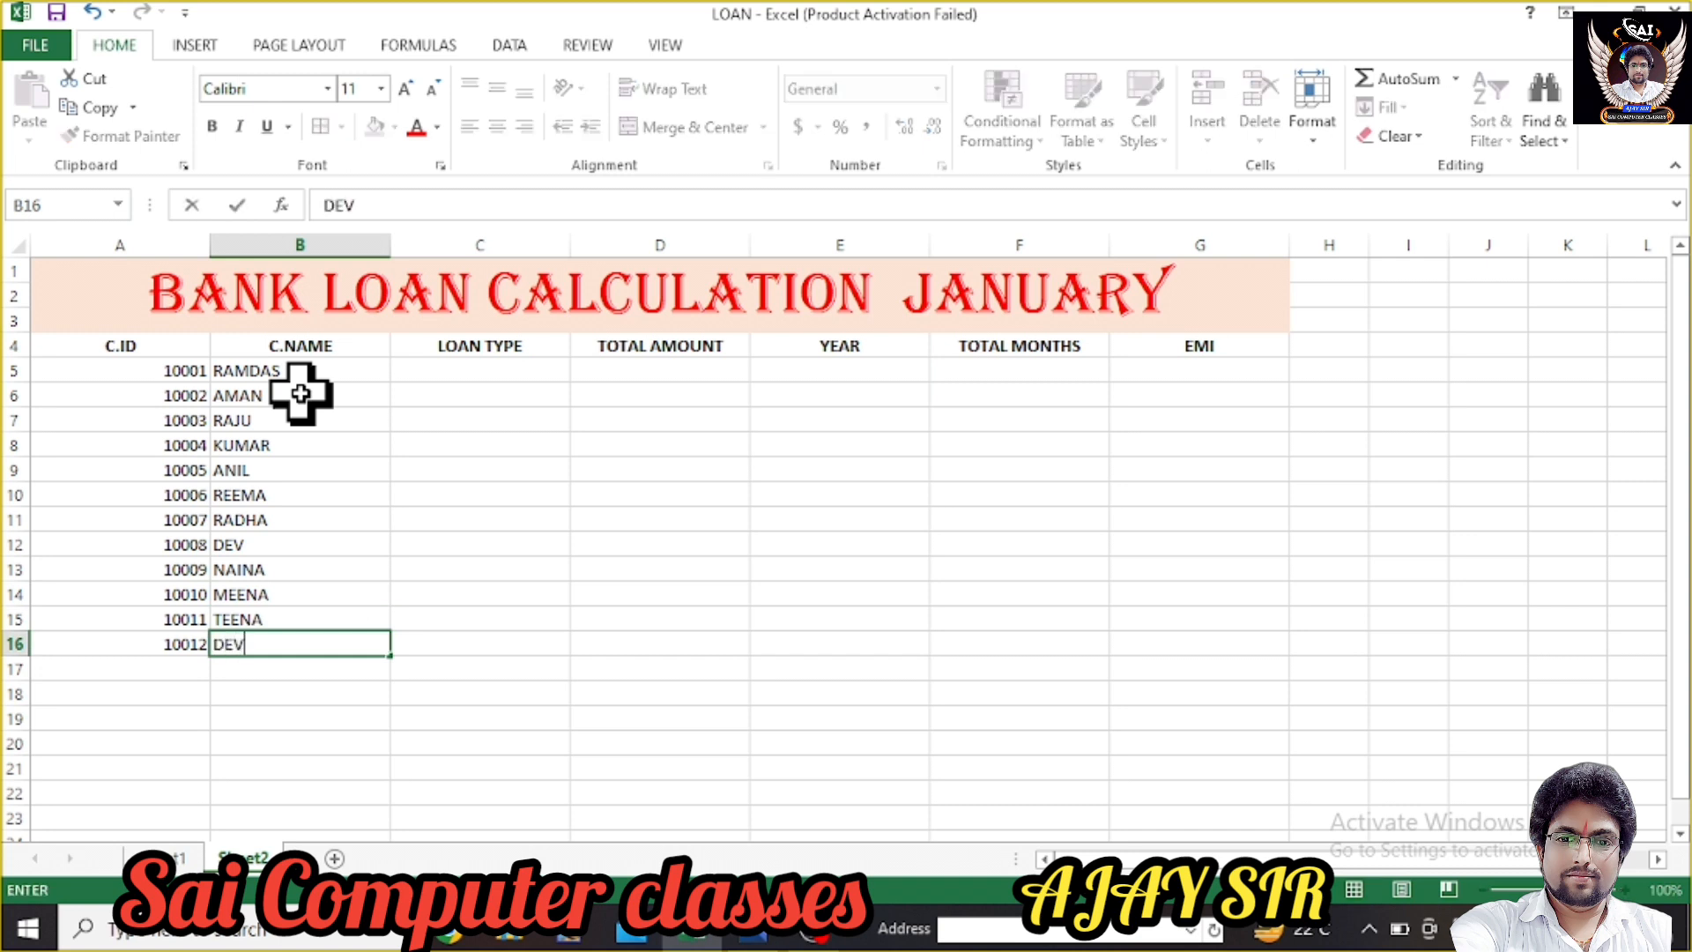
- Enter the loan types CAR LOAN in C5 and MOBILE LOAN in C6
left_click(487, 367)
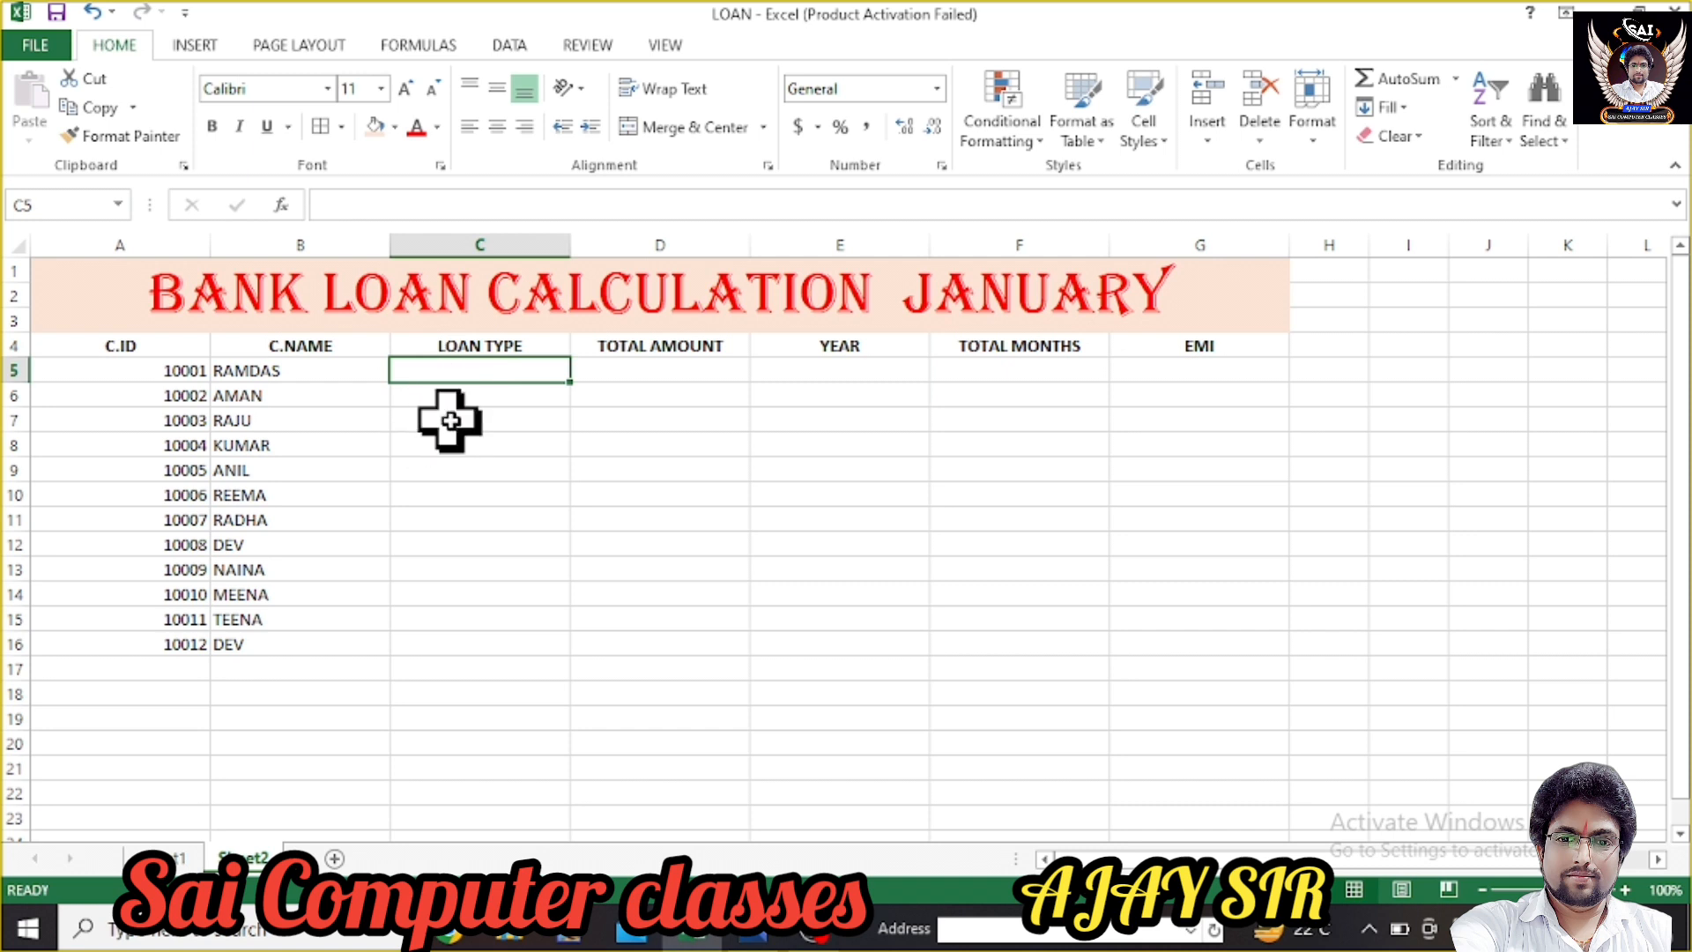
type("CAR LOAN")
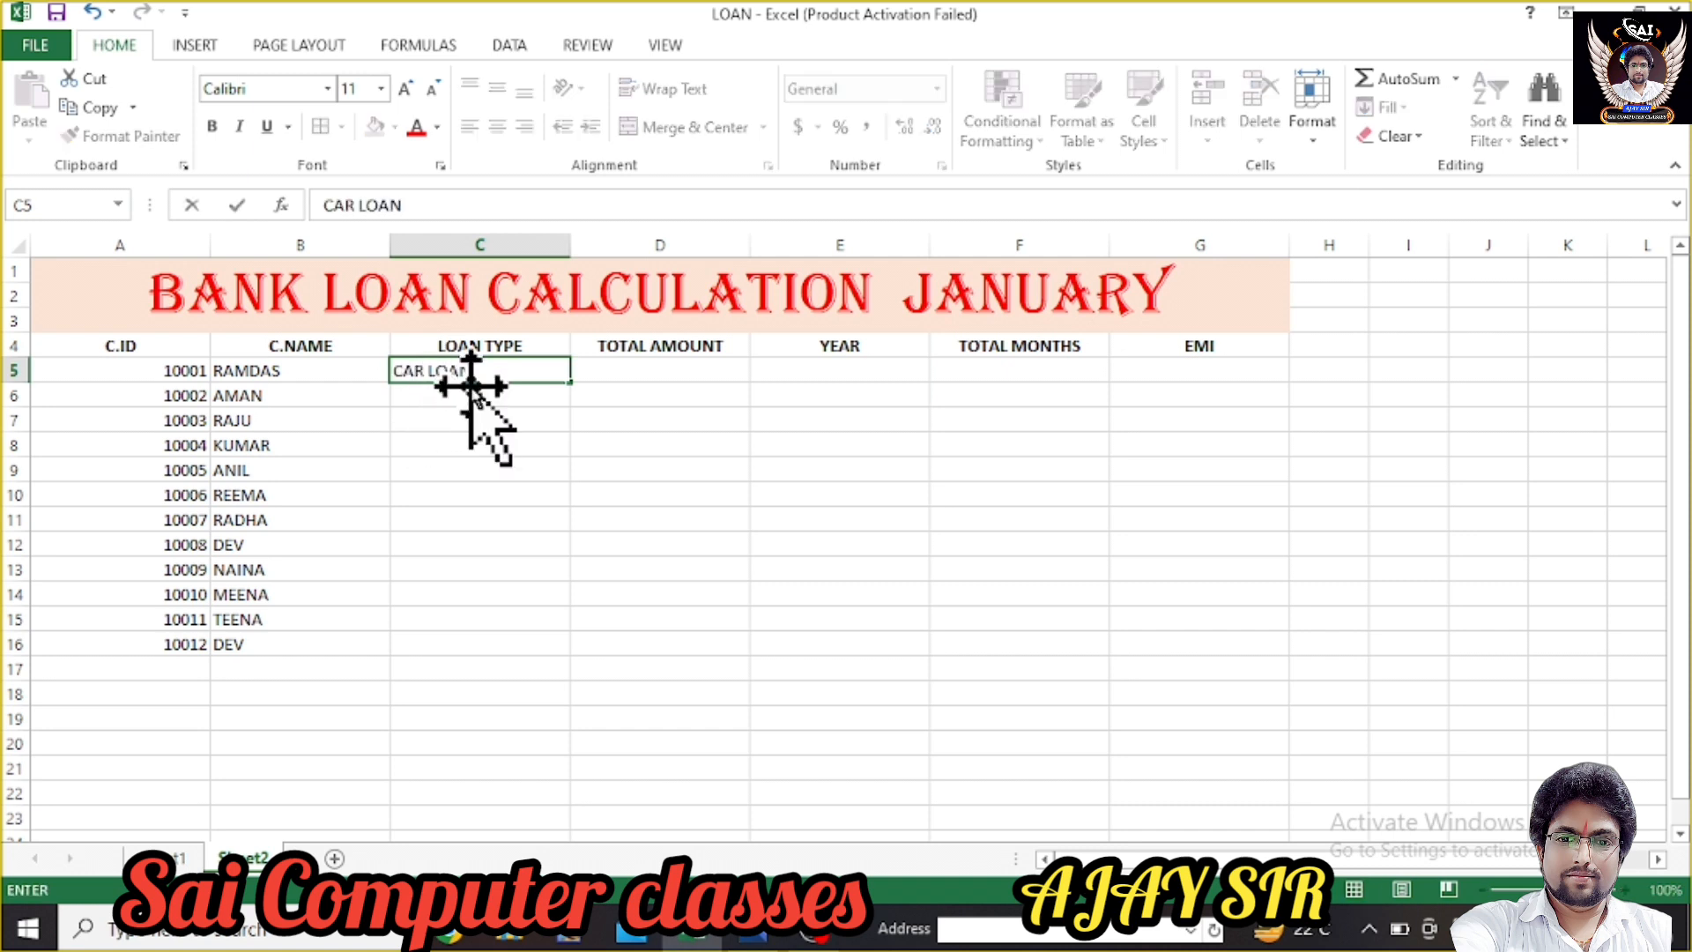
key("Return")
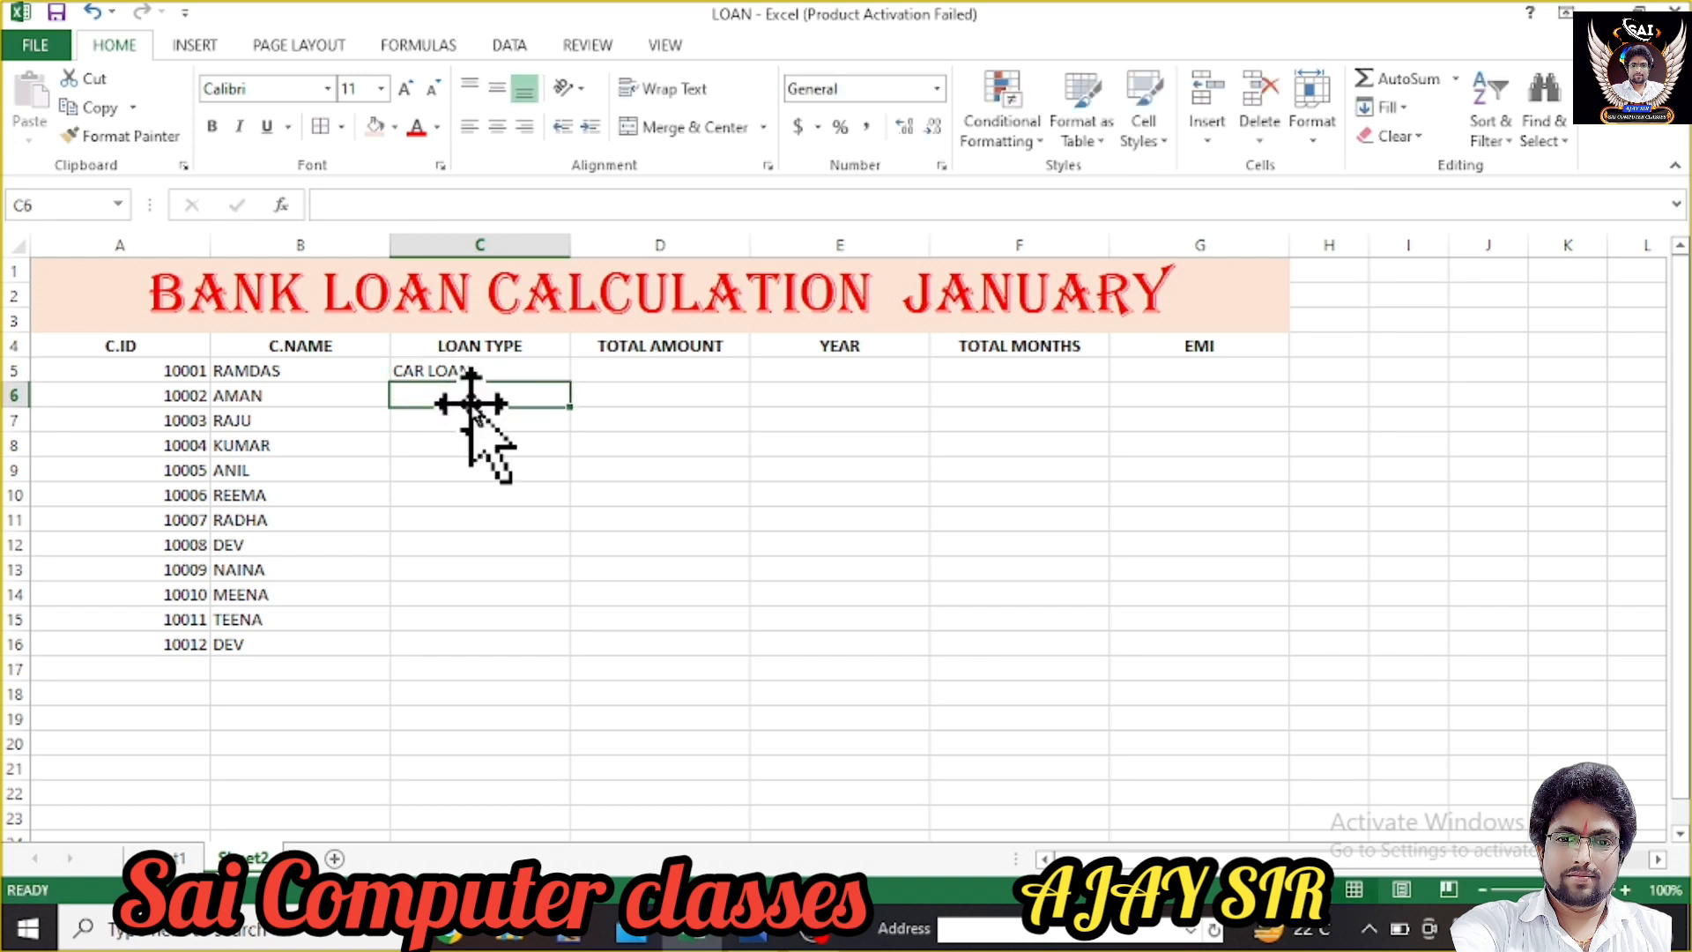
type("MOBU")
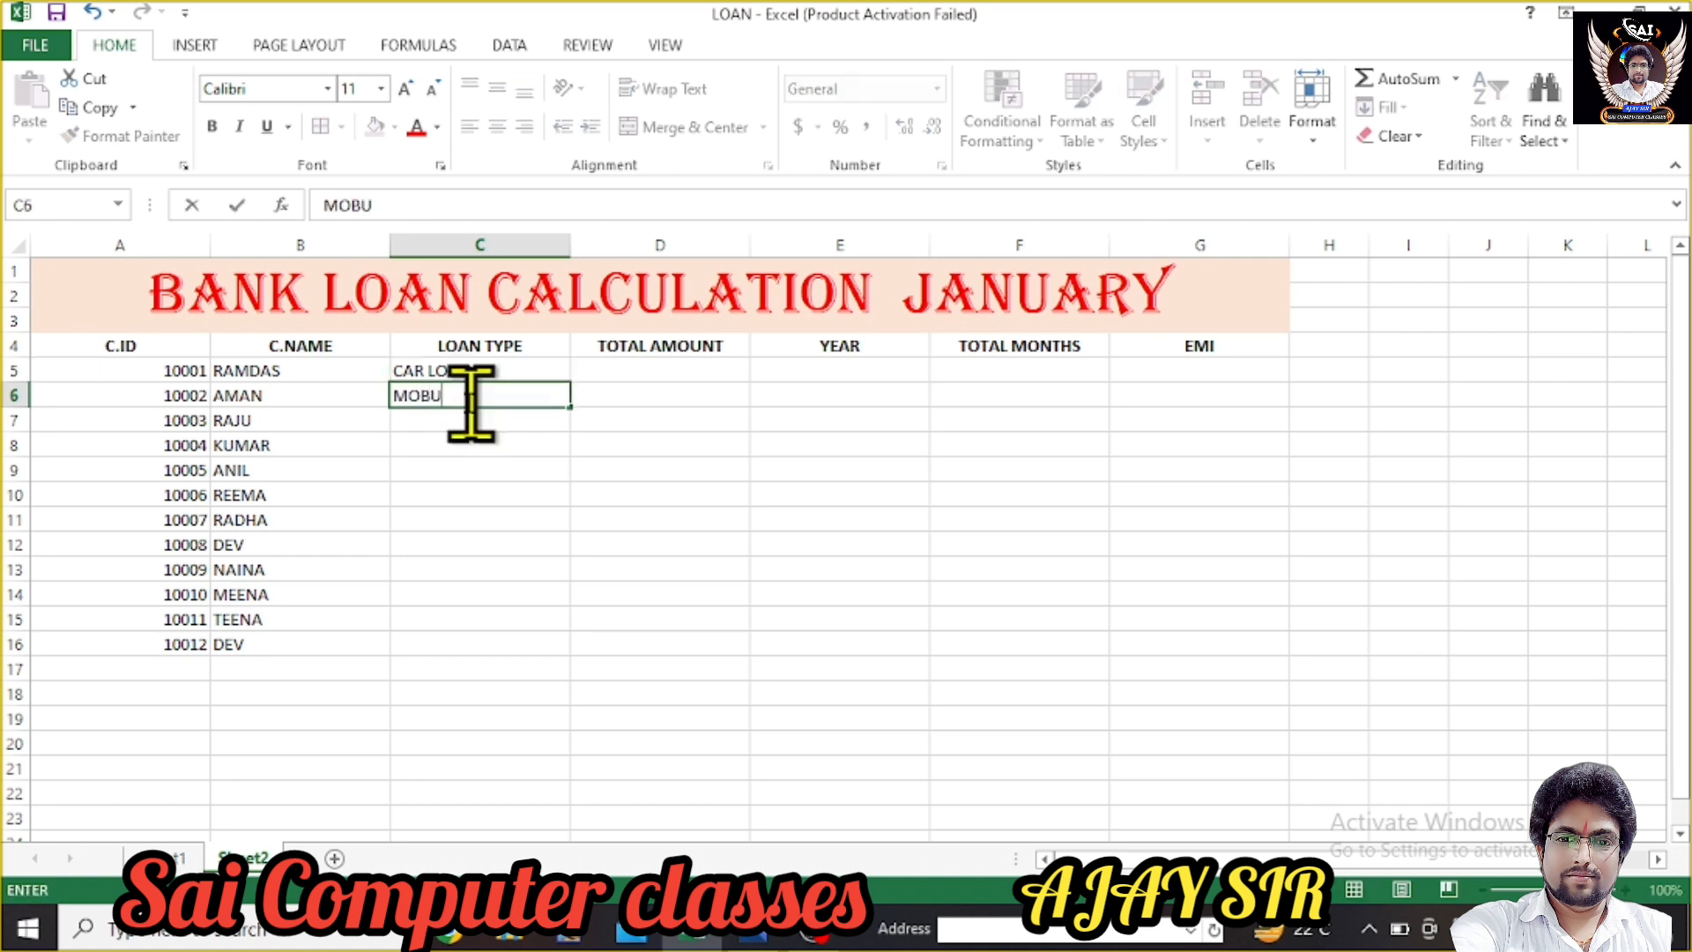
key("BackSpace")
type("AN")
key("Return")
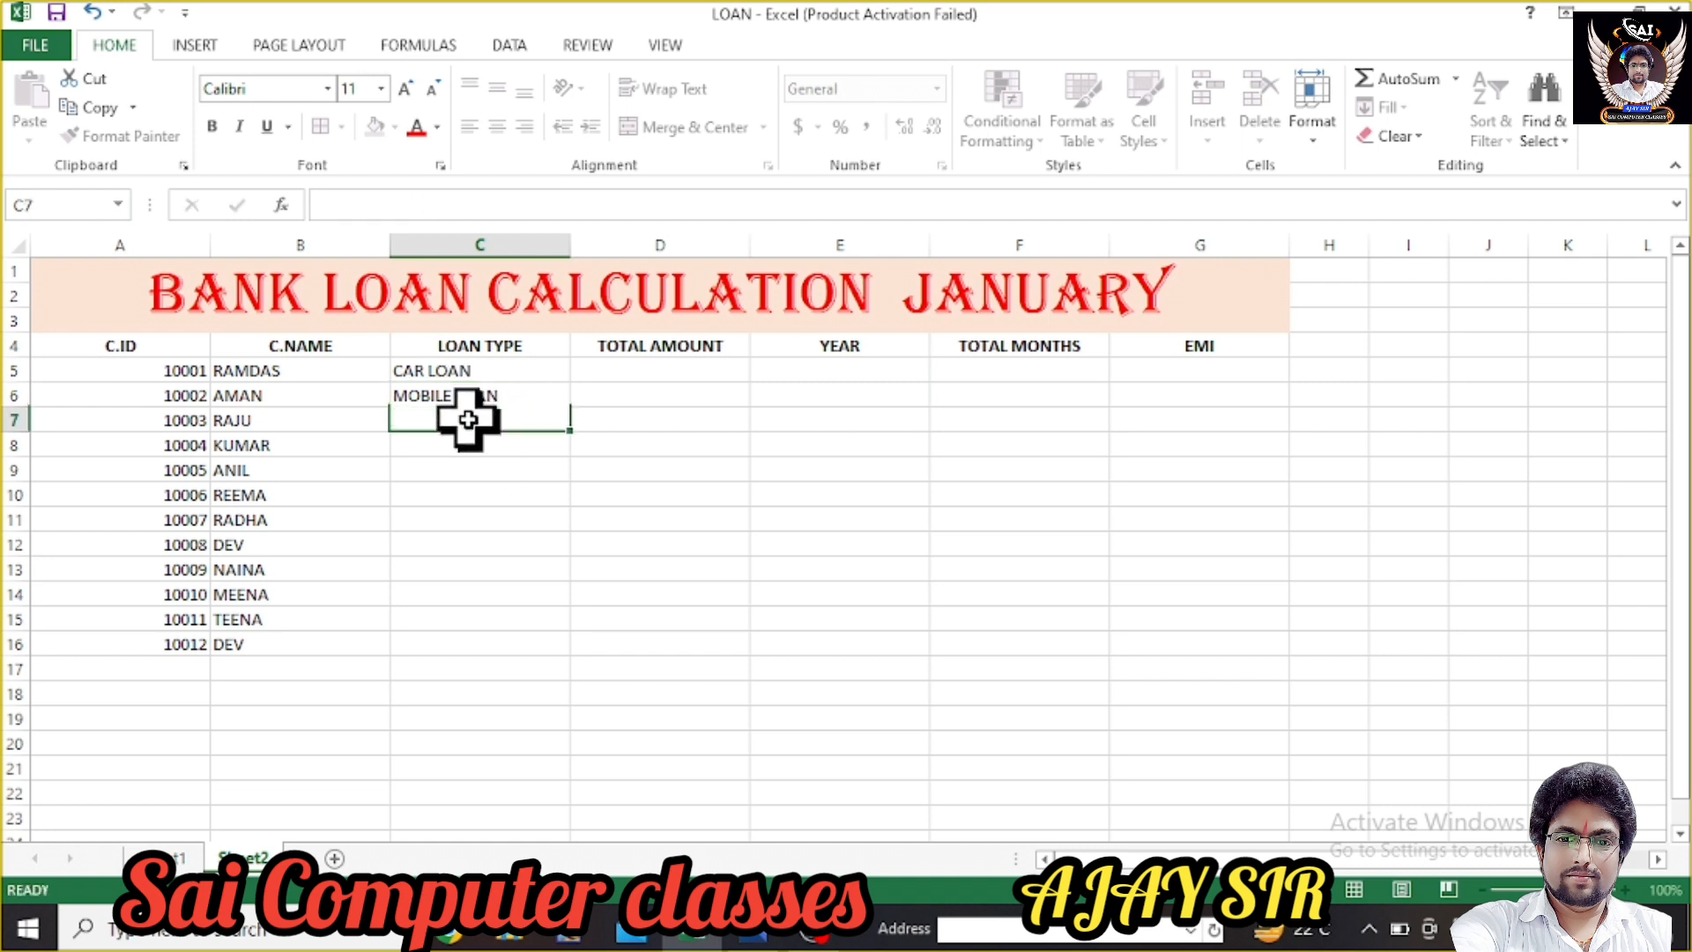
- Add the loan types HOME LOAN in C7 and PERSONAL LOAN in C8
type("HO")
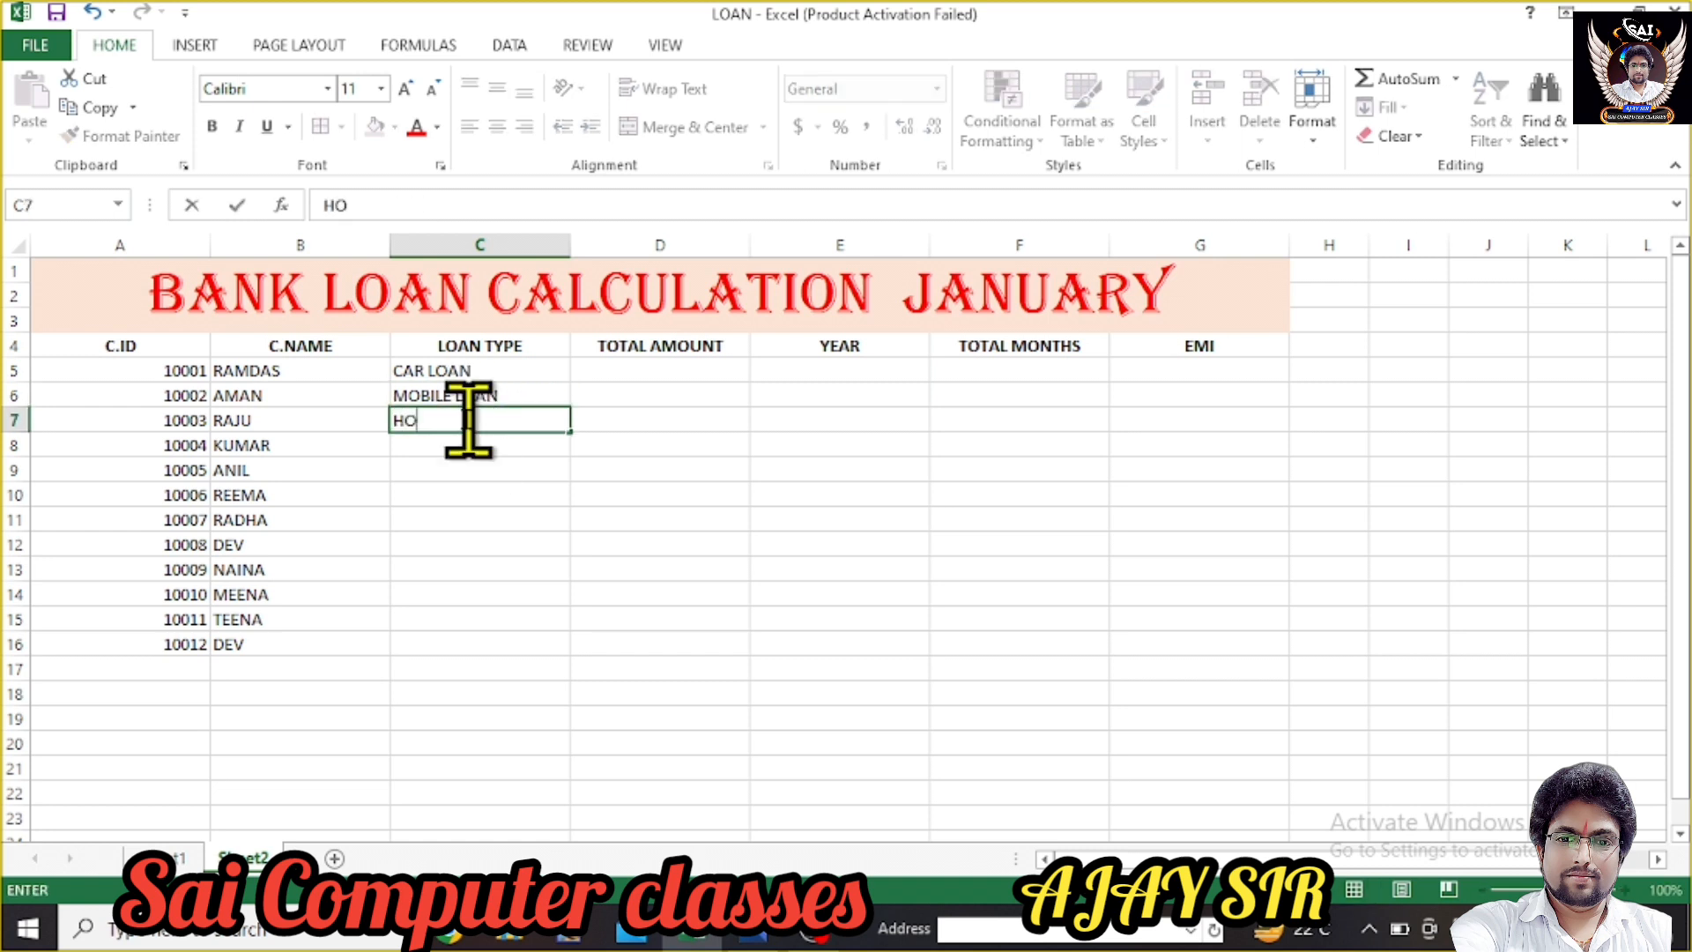
type("ME LOAN")
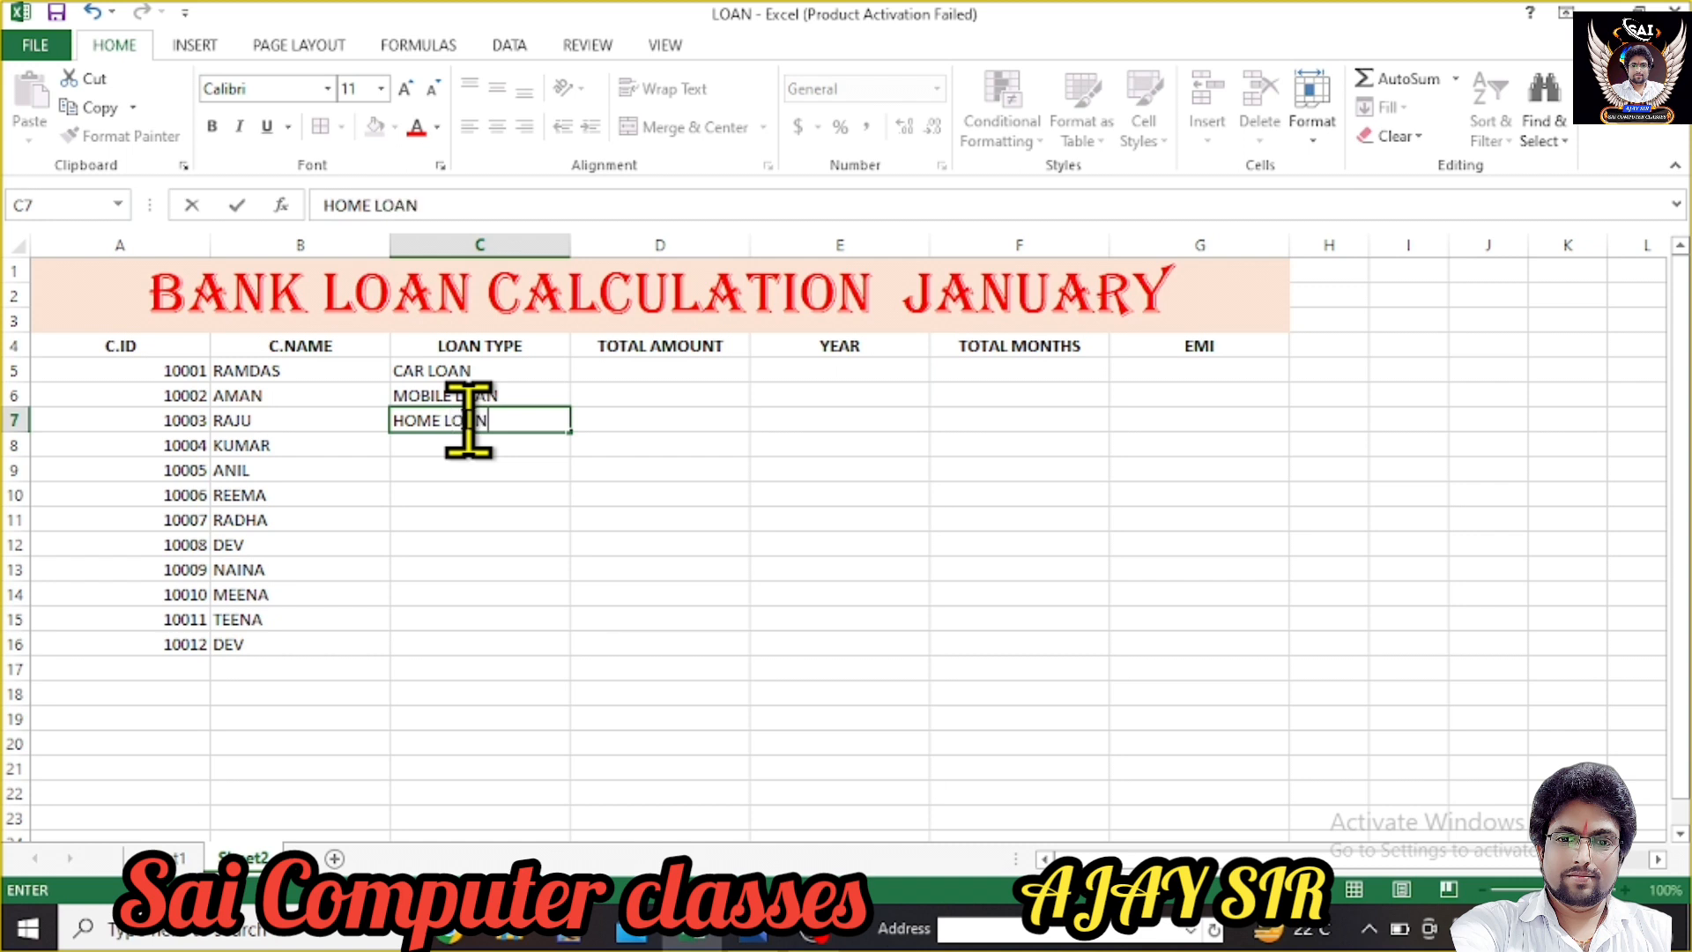
key("Return")
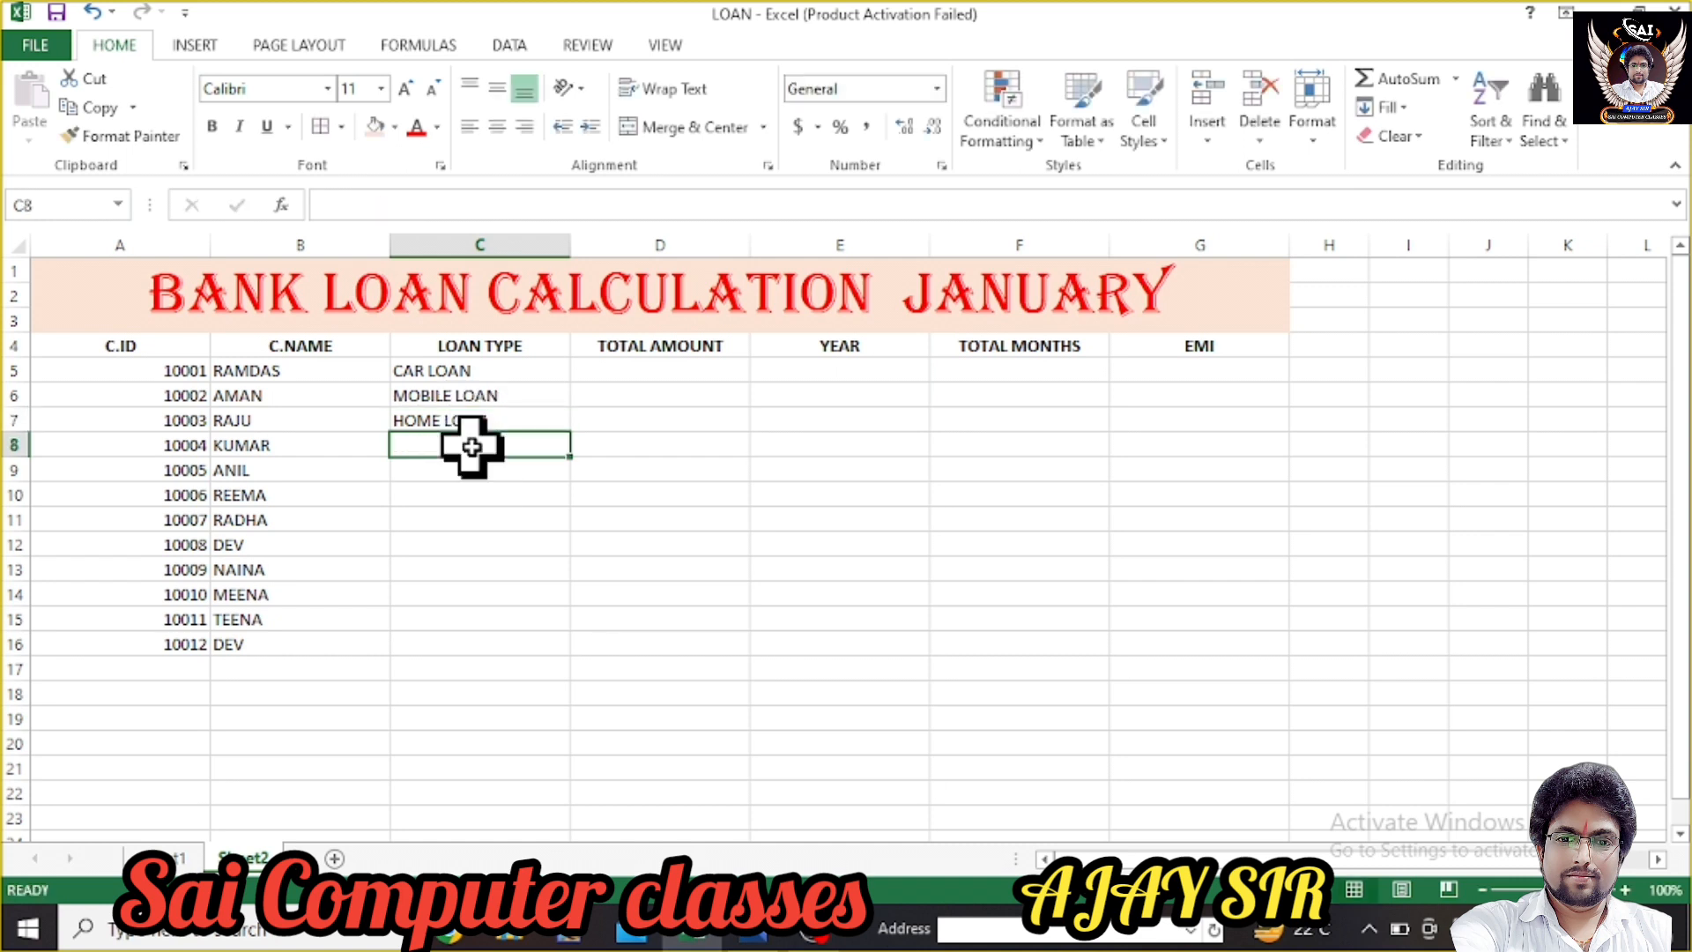
type("PERSO")
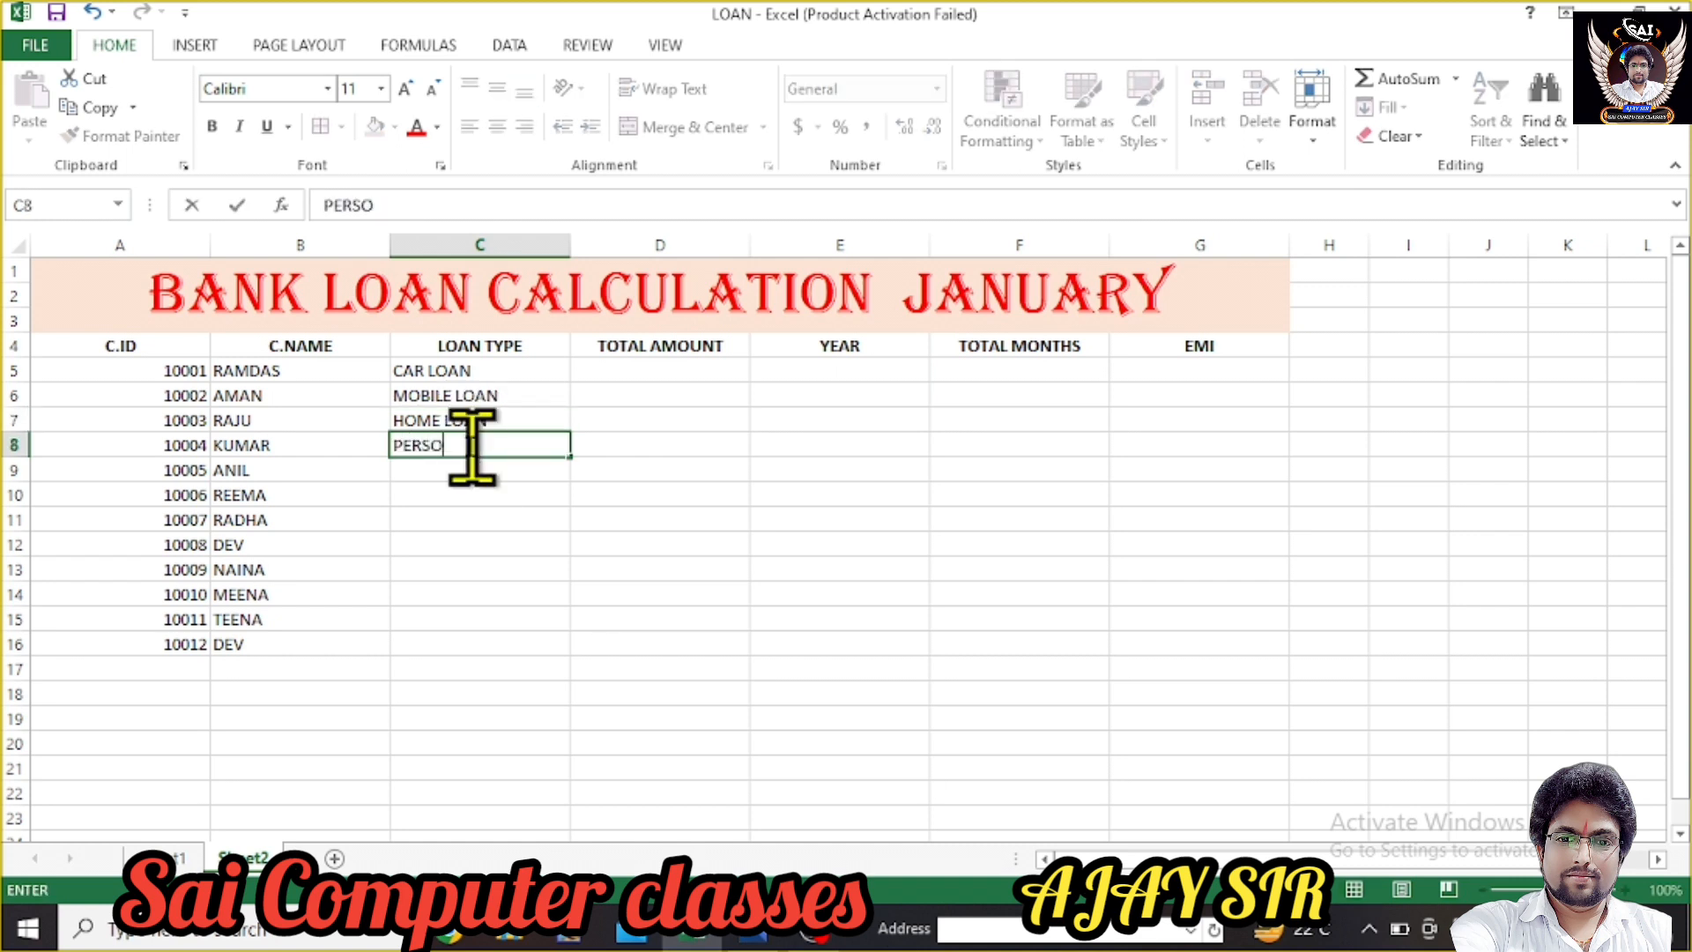
type("NAL LOAN")
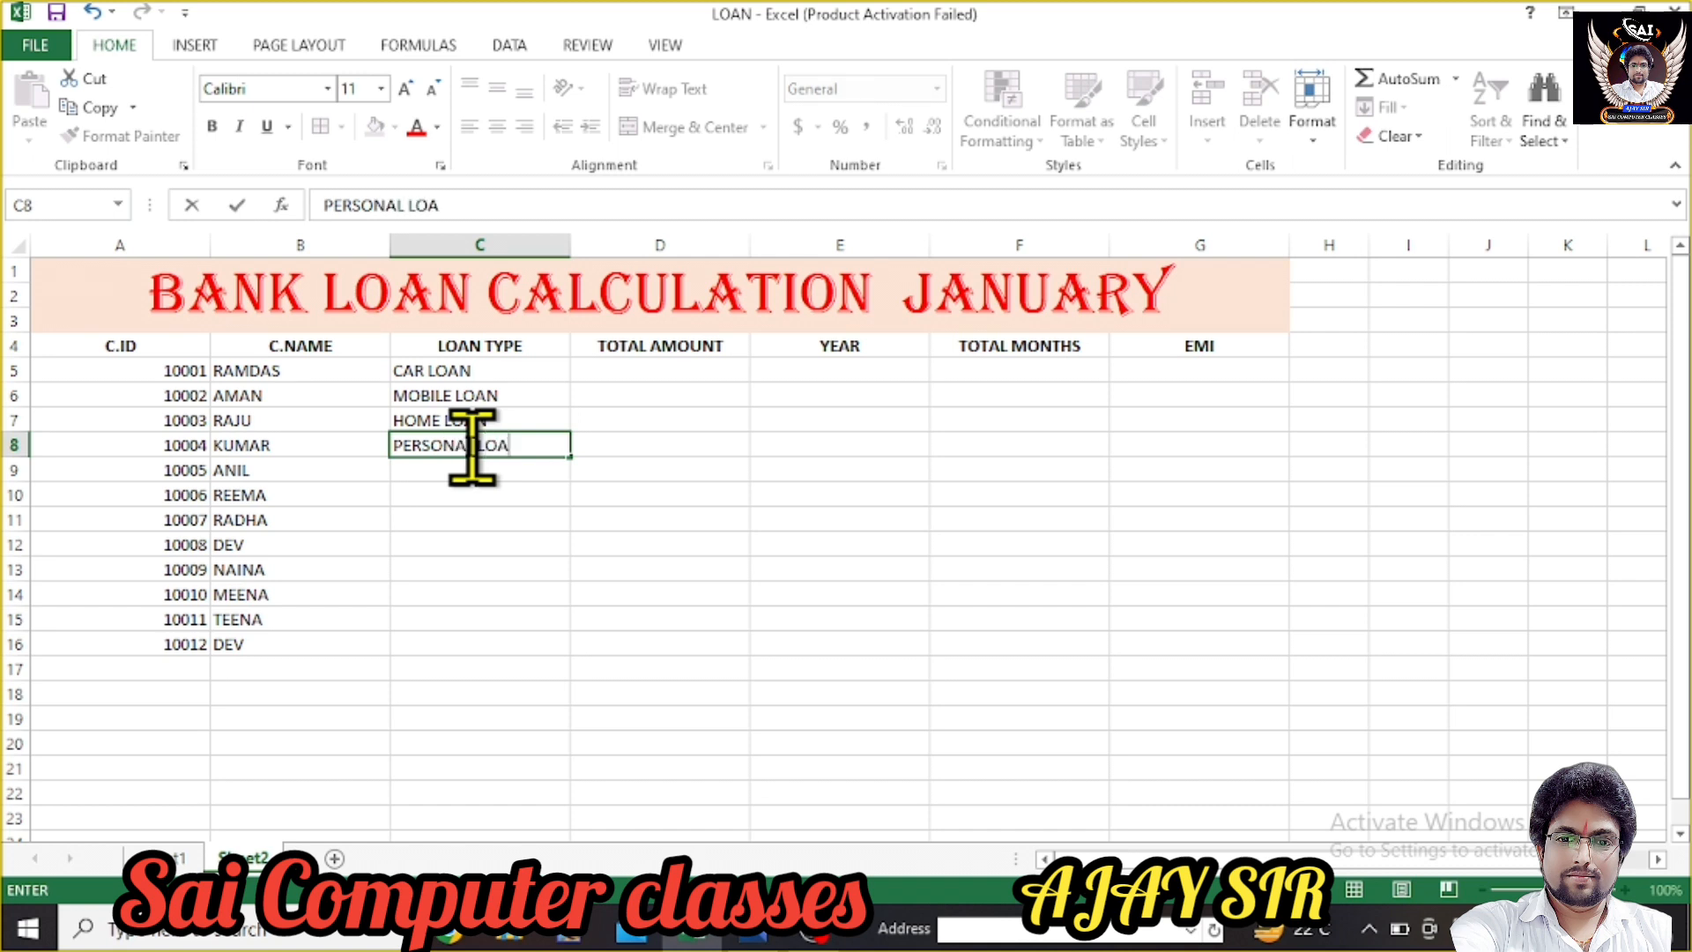
left_click(464, 498)
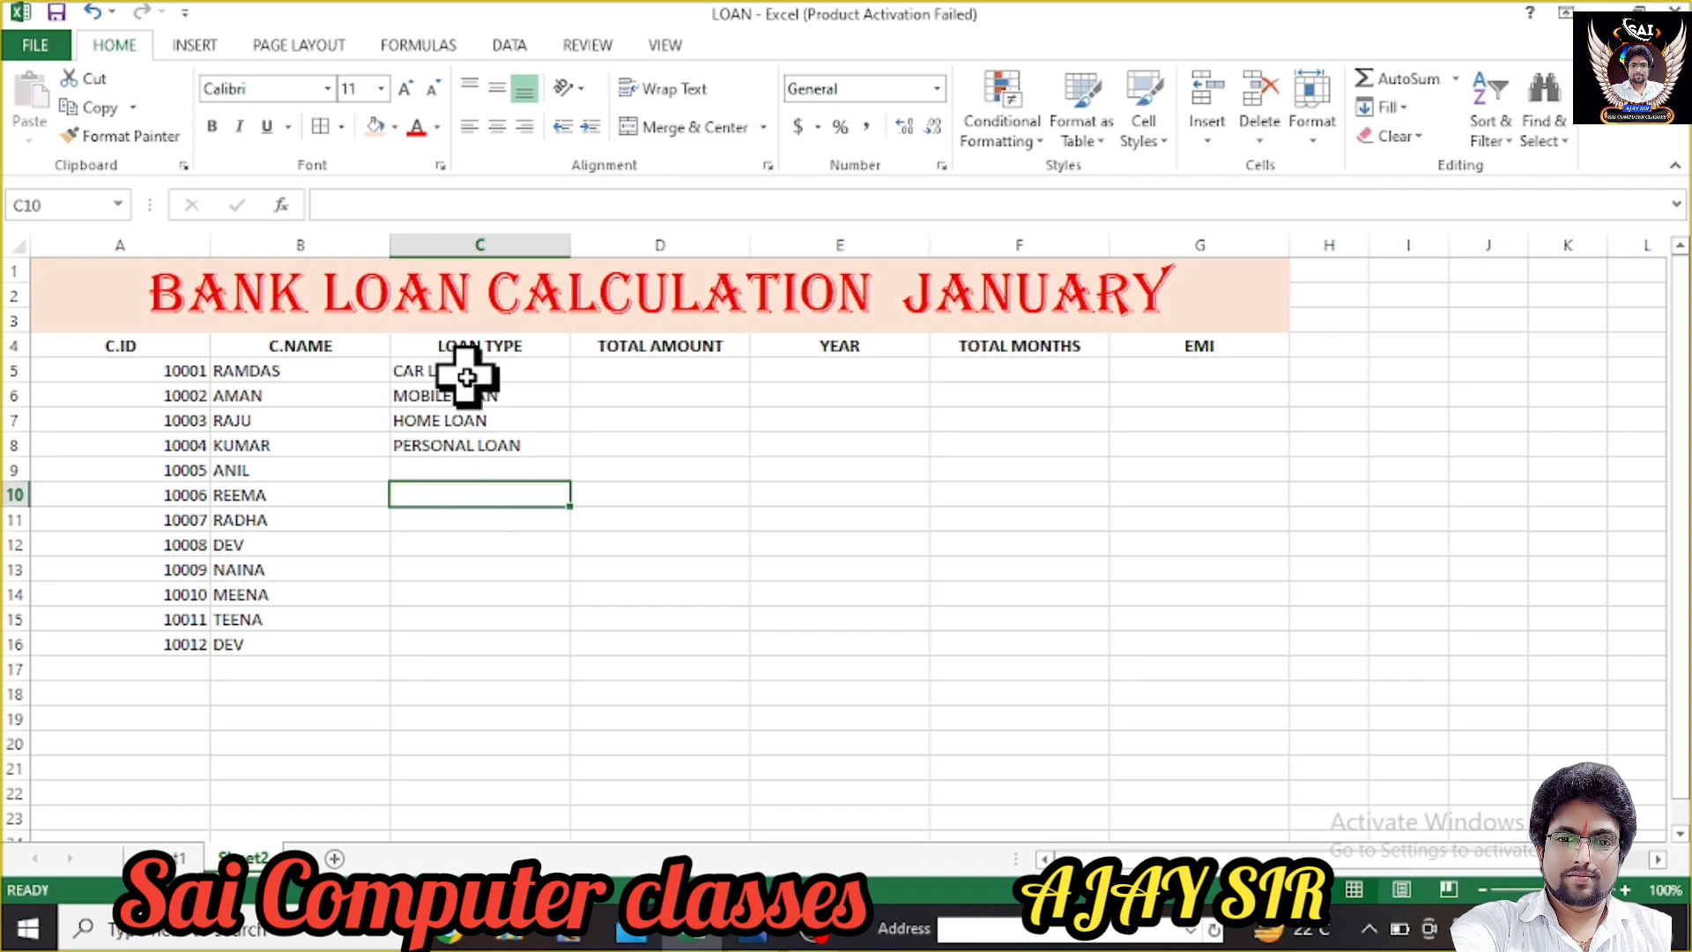
- Copy the four loan types in C5:C8 into C9:C12
left_click_drag(465, 377, 470, 441)
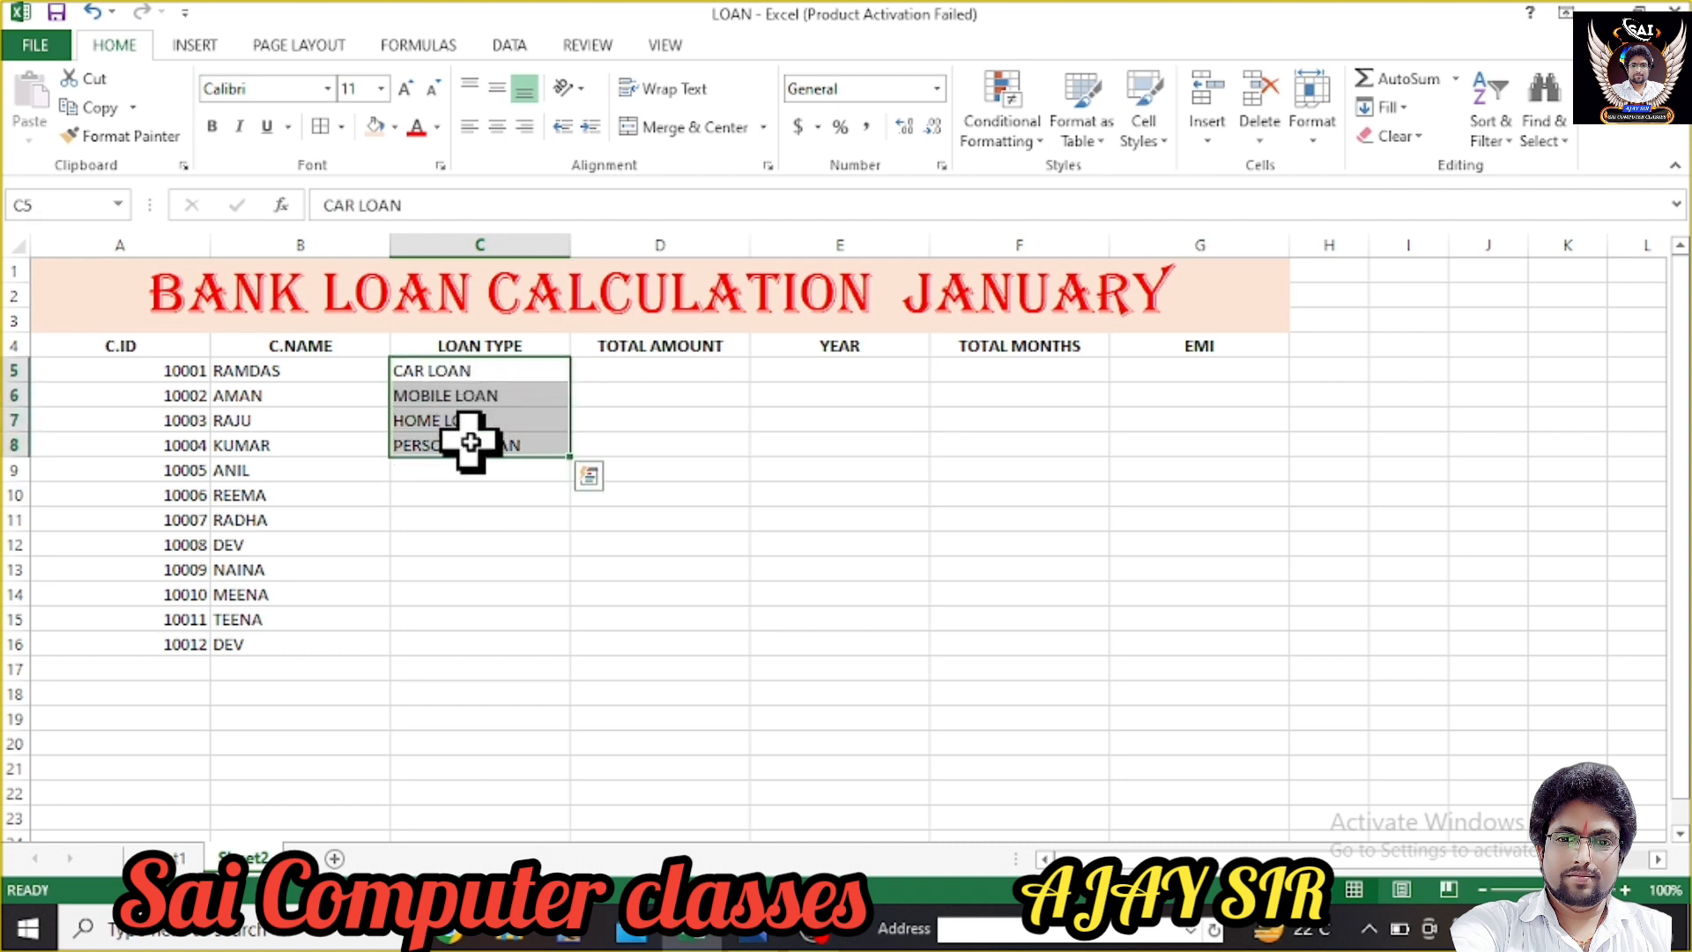
key("ctrl+c")
left_click(469, 472)
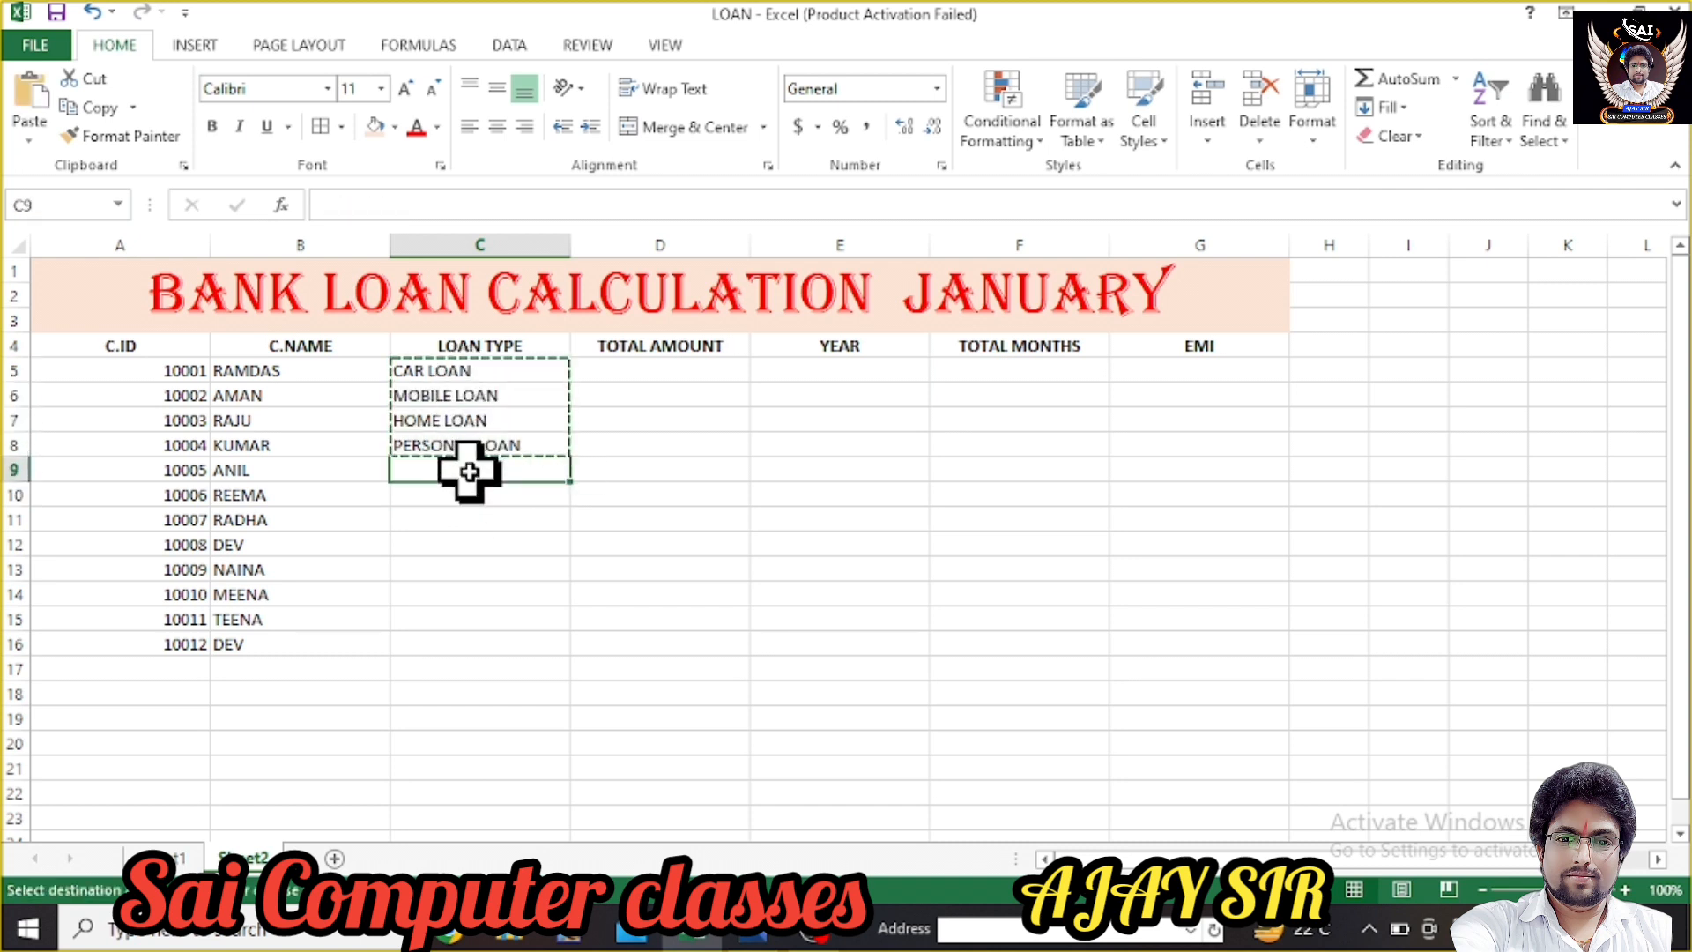
key("ctrl+v")
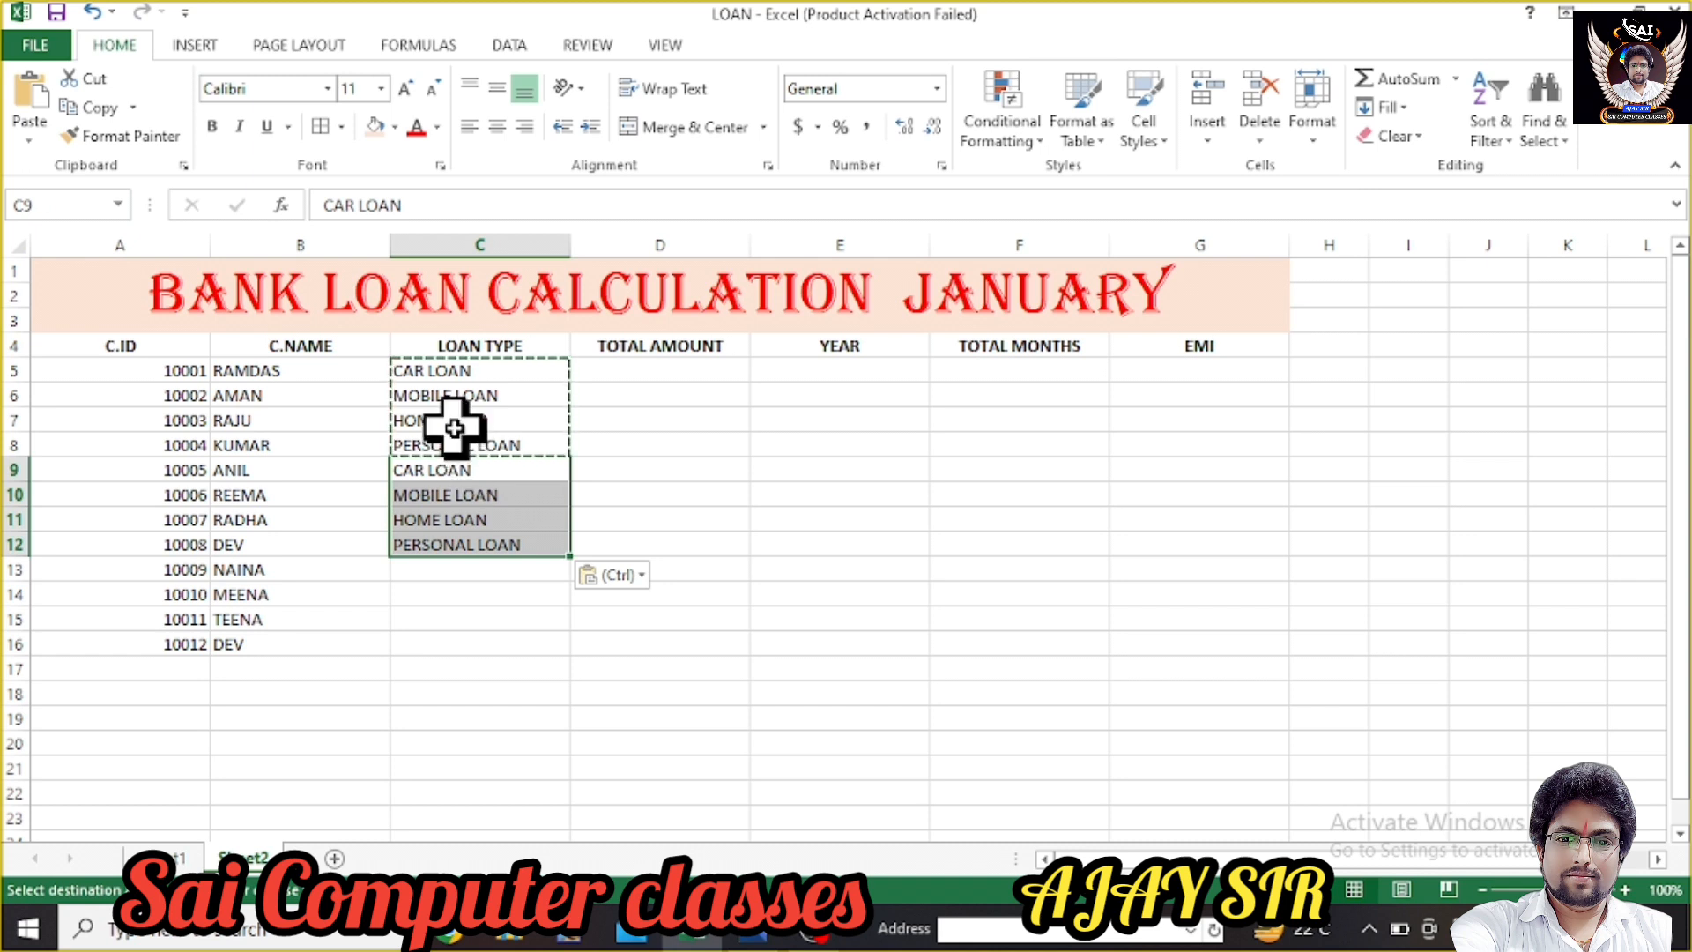
- Copy the loan types in C7:C10 into C13:C16 to complete the LOAN TYPE column
left_click_drag(453, 427, 453, 488)
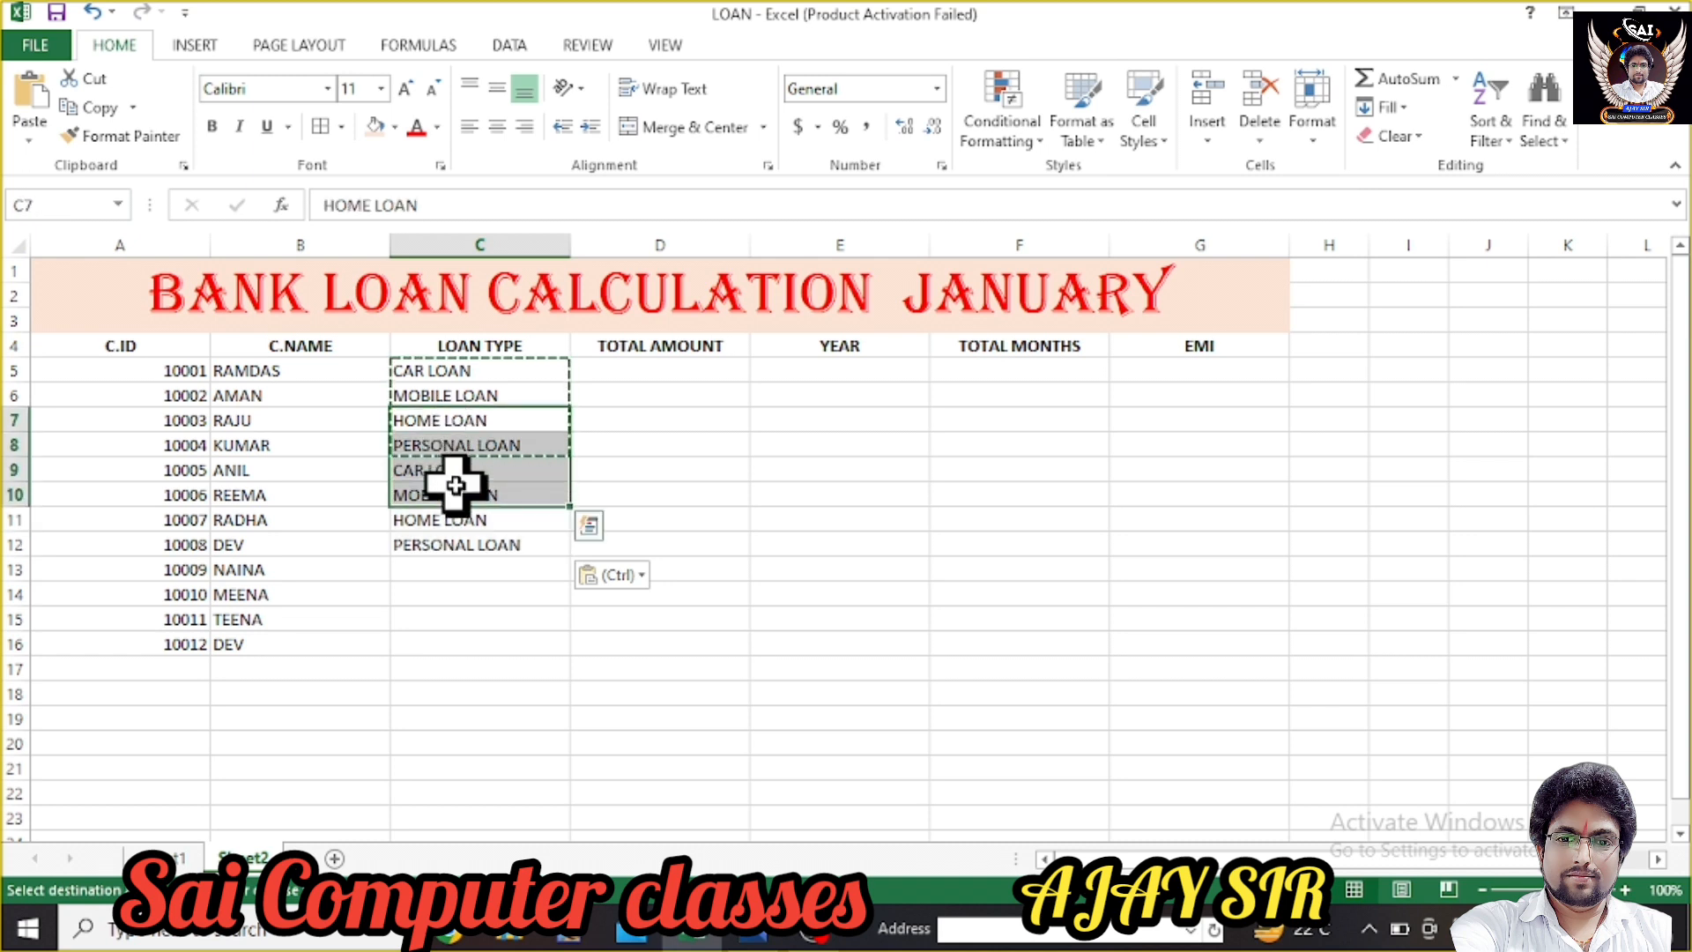
key("ctrl+c")
left_click(444, 569)
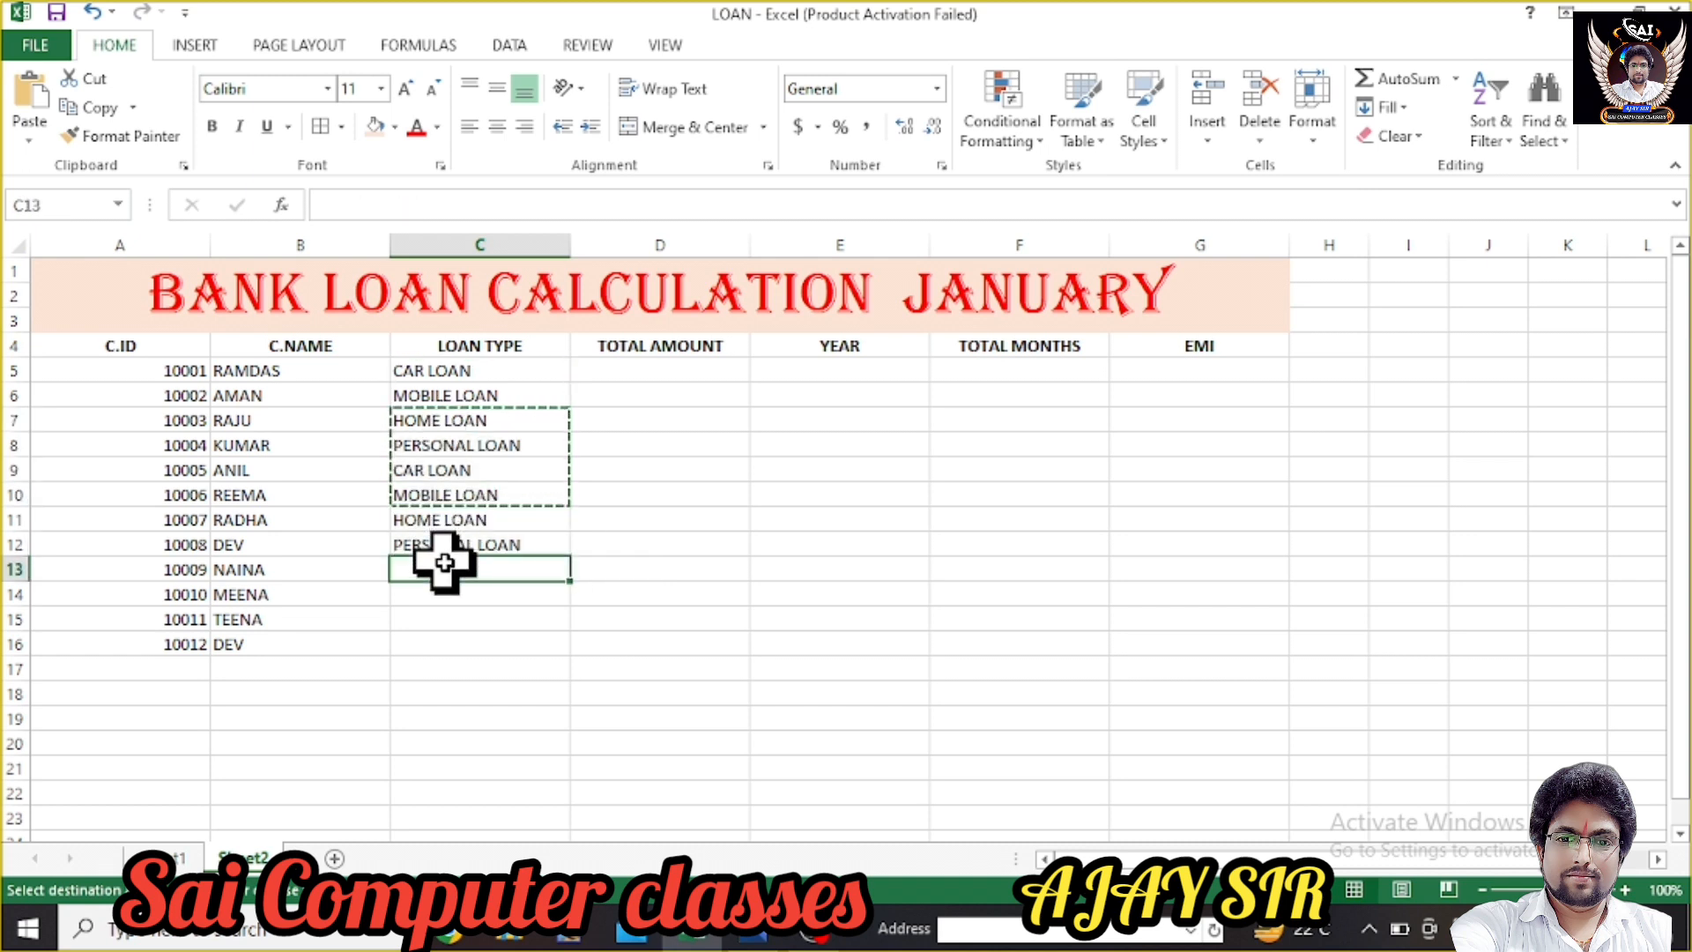
key("ctrl+v")
left_click(661, 520)
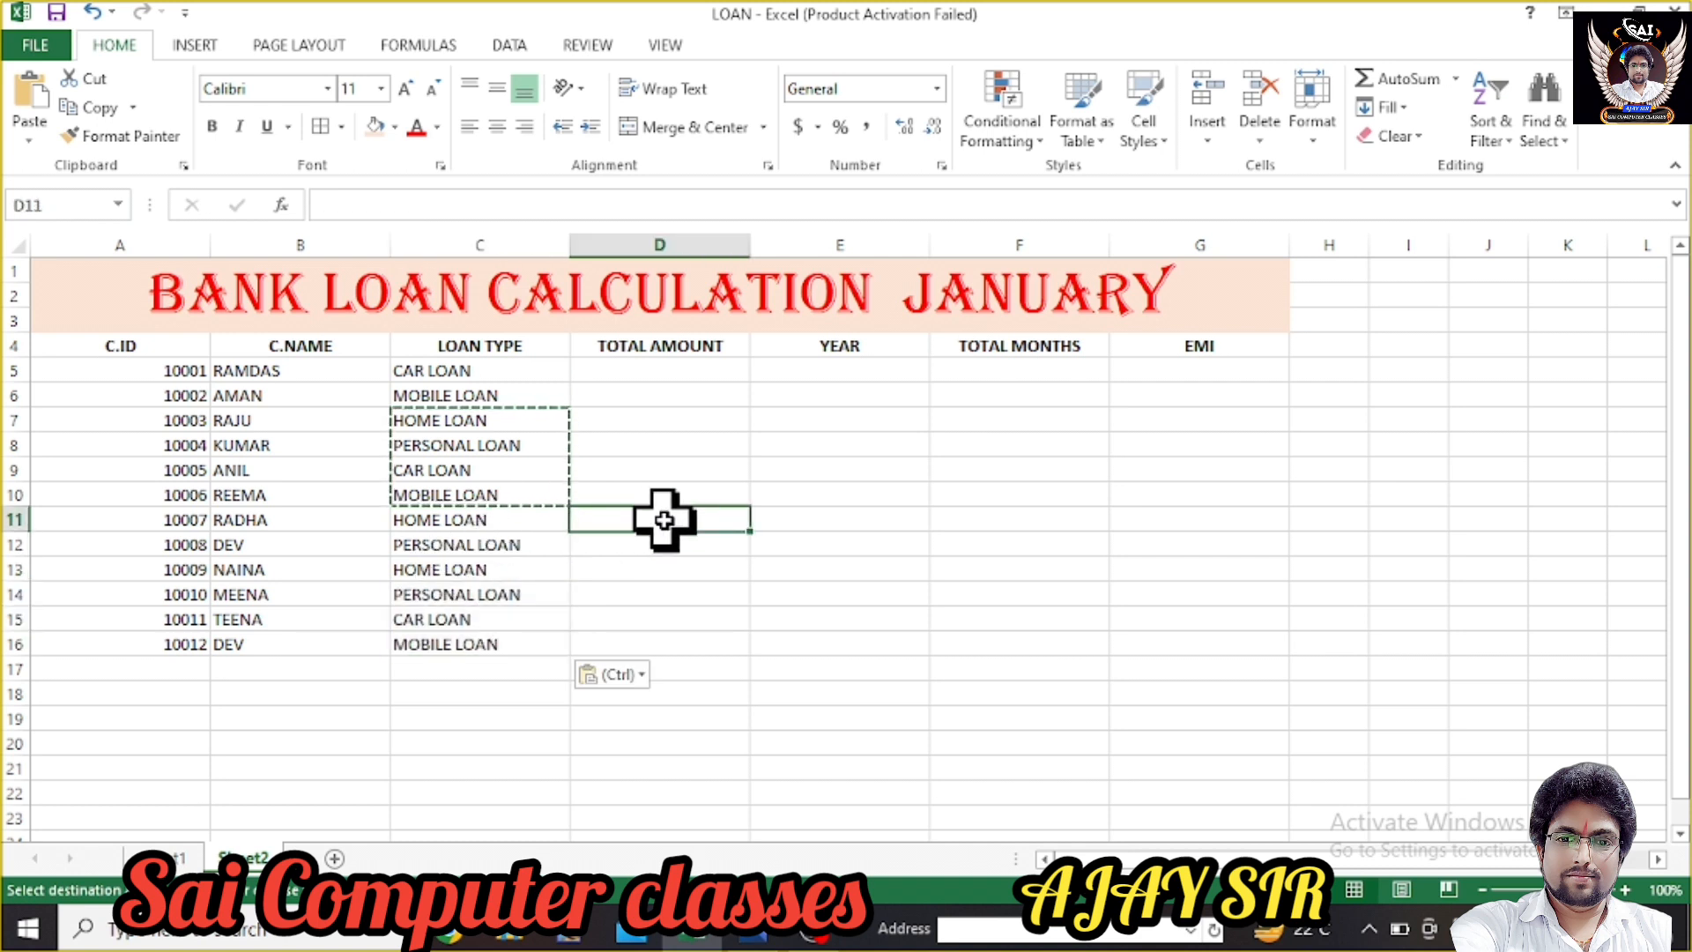
- Enter the TOTAL AMOUNT values 120000 in D5 and 50000 in D6
left_click(645, 374)
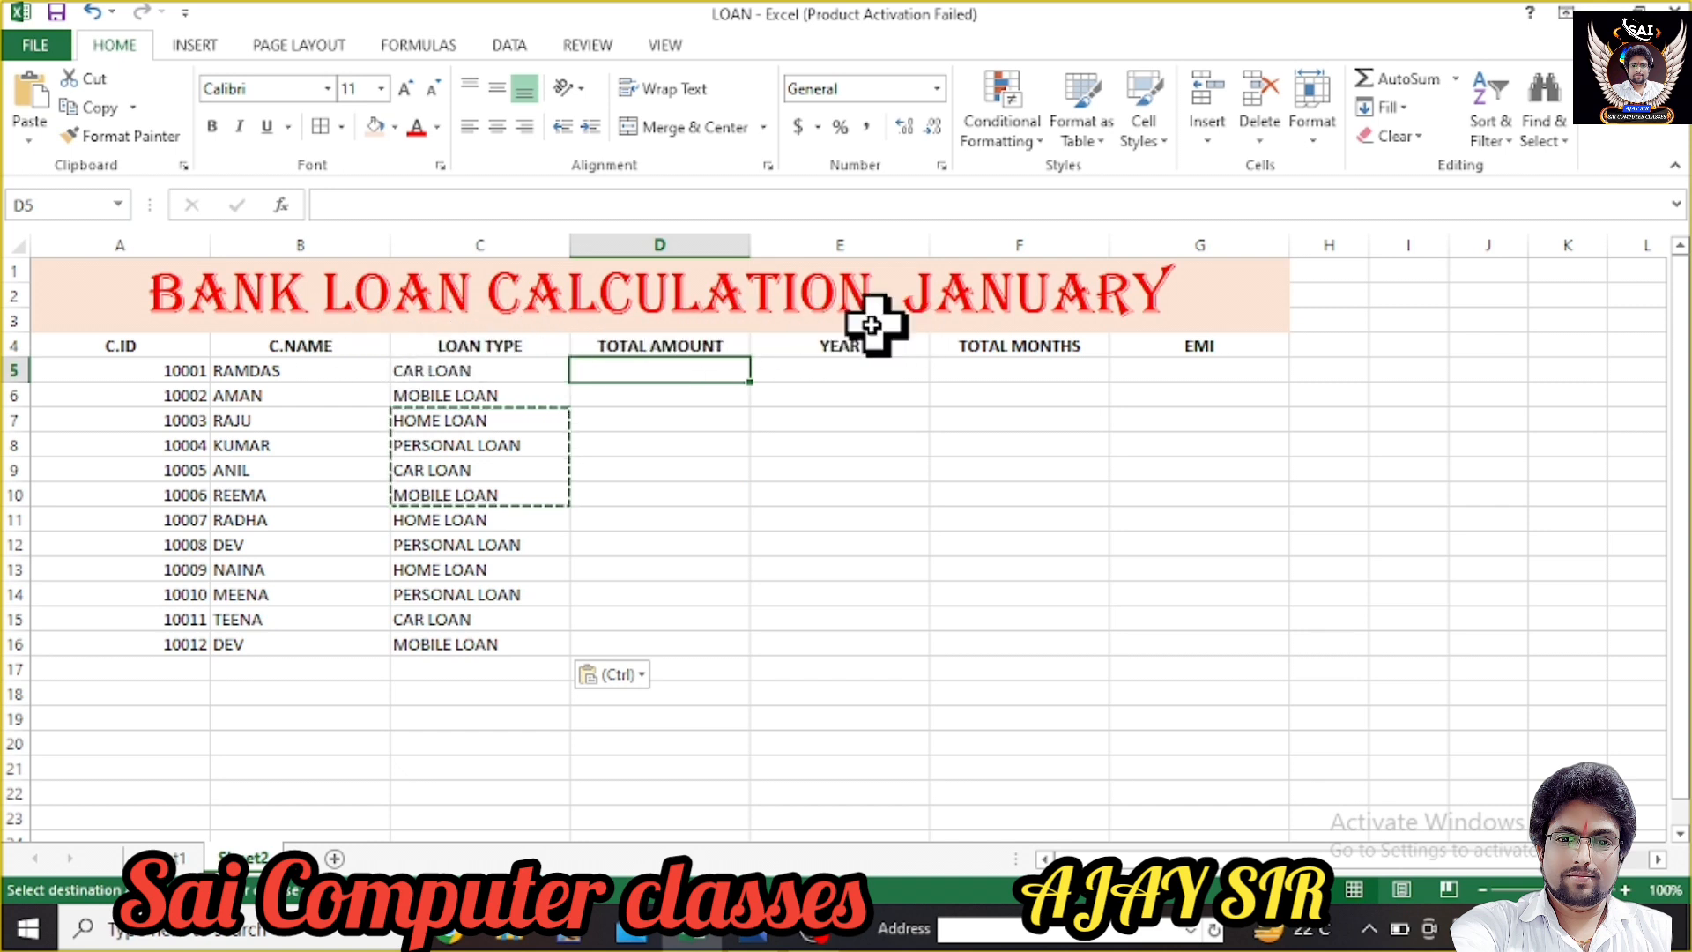
left_click(216, 374)
left_click(507, 368)
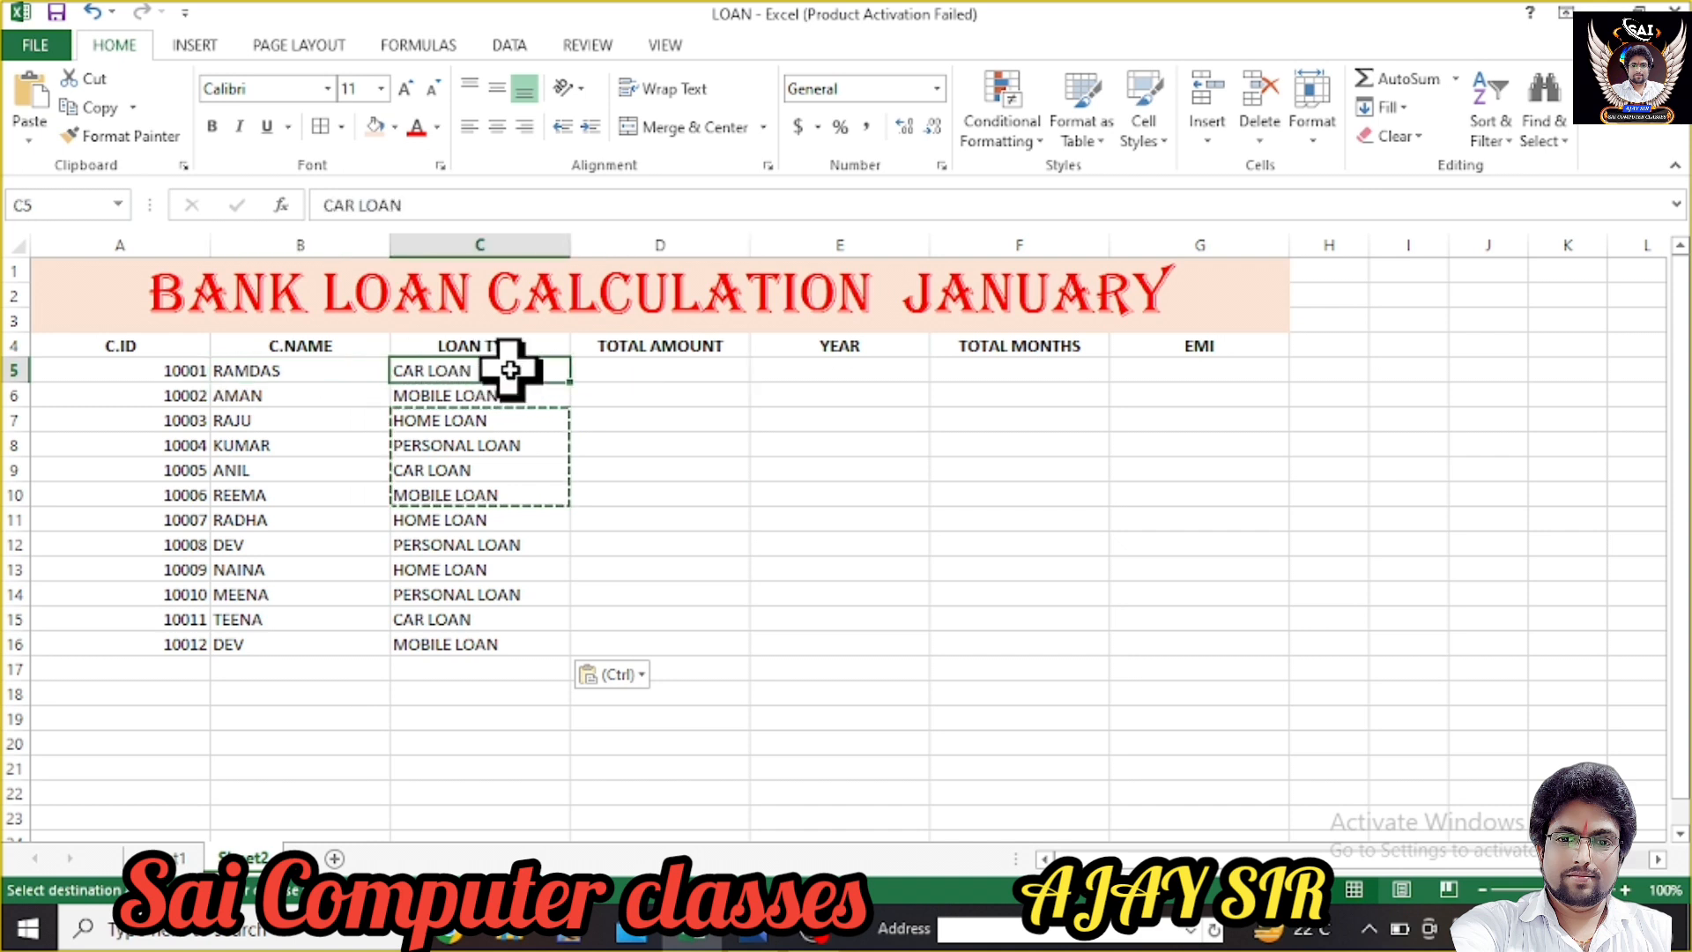
left_click(634, 373)
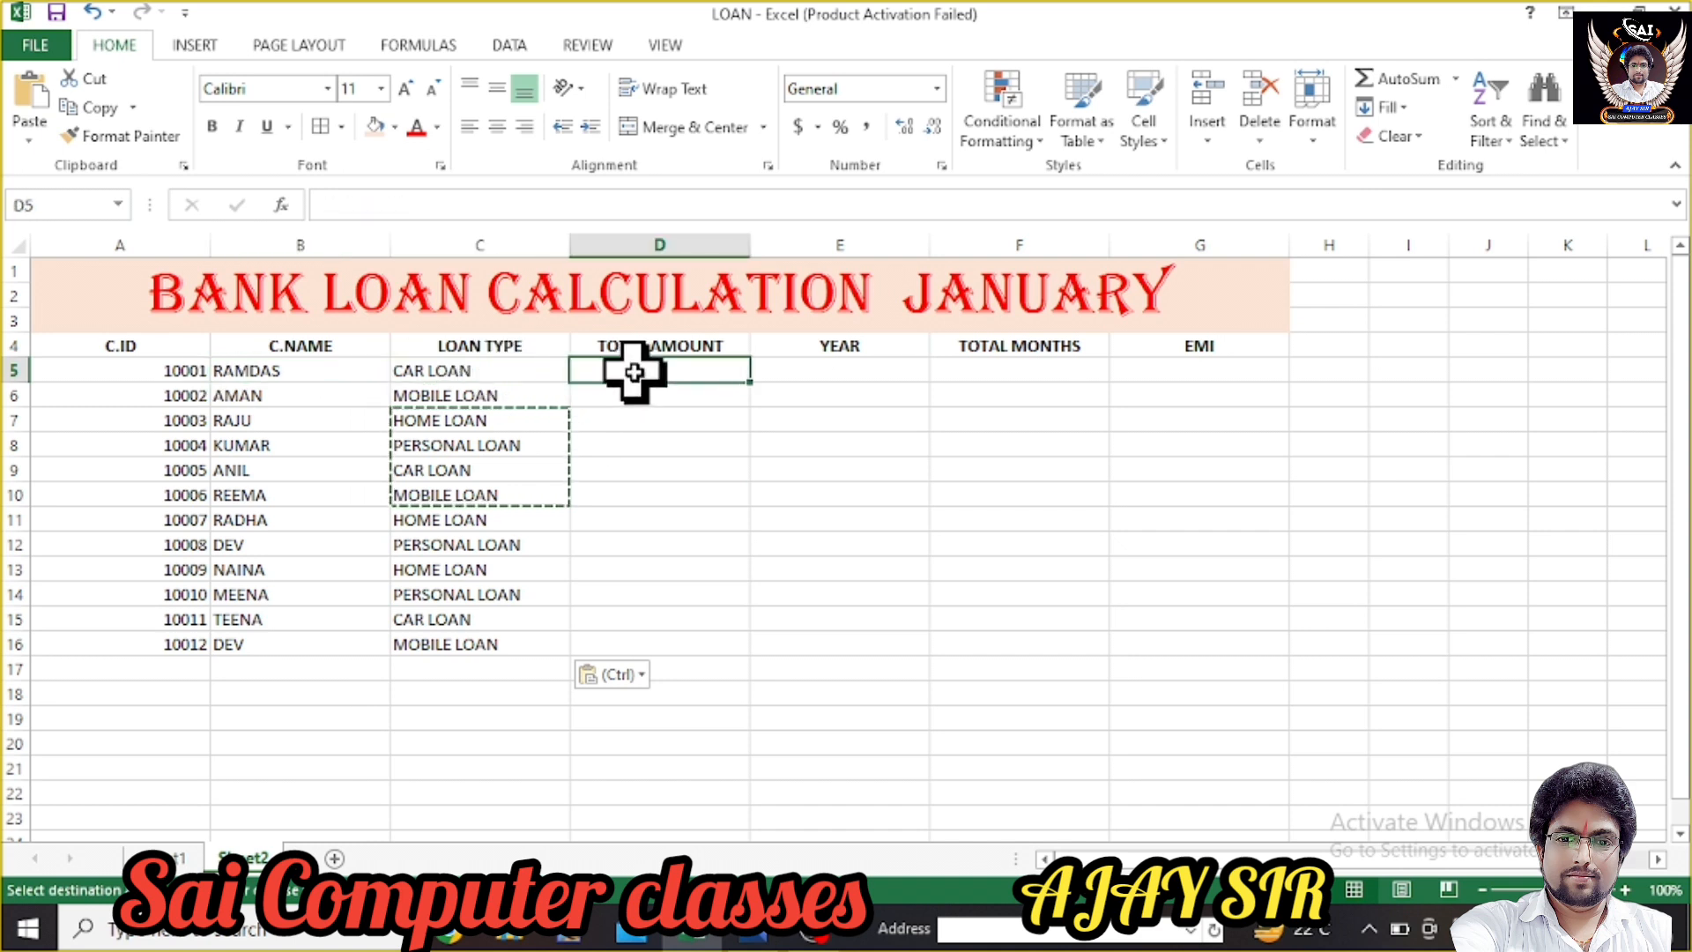
type("12000")
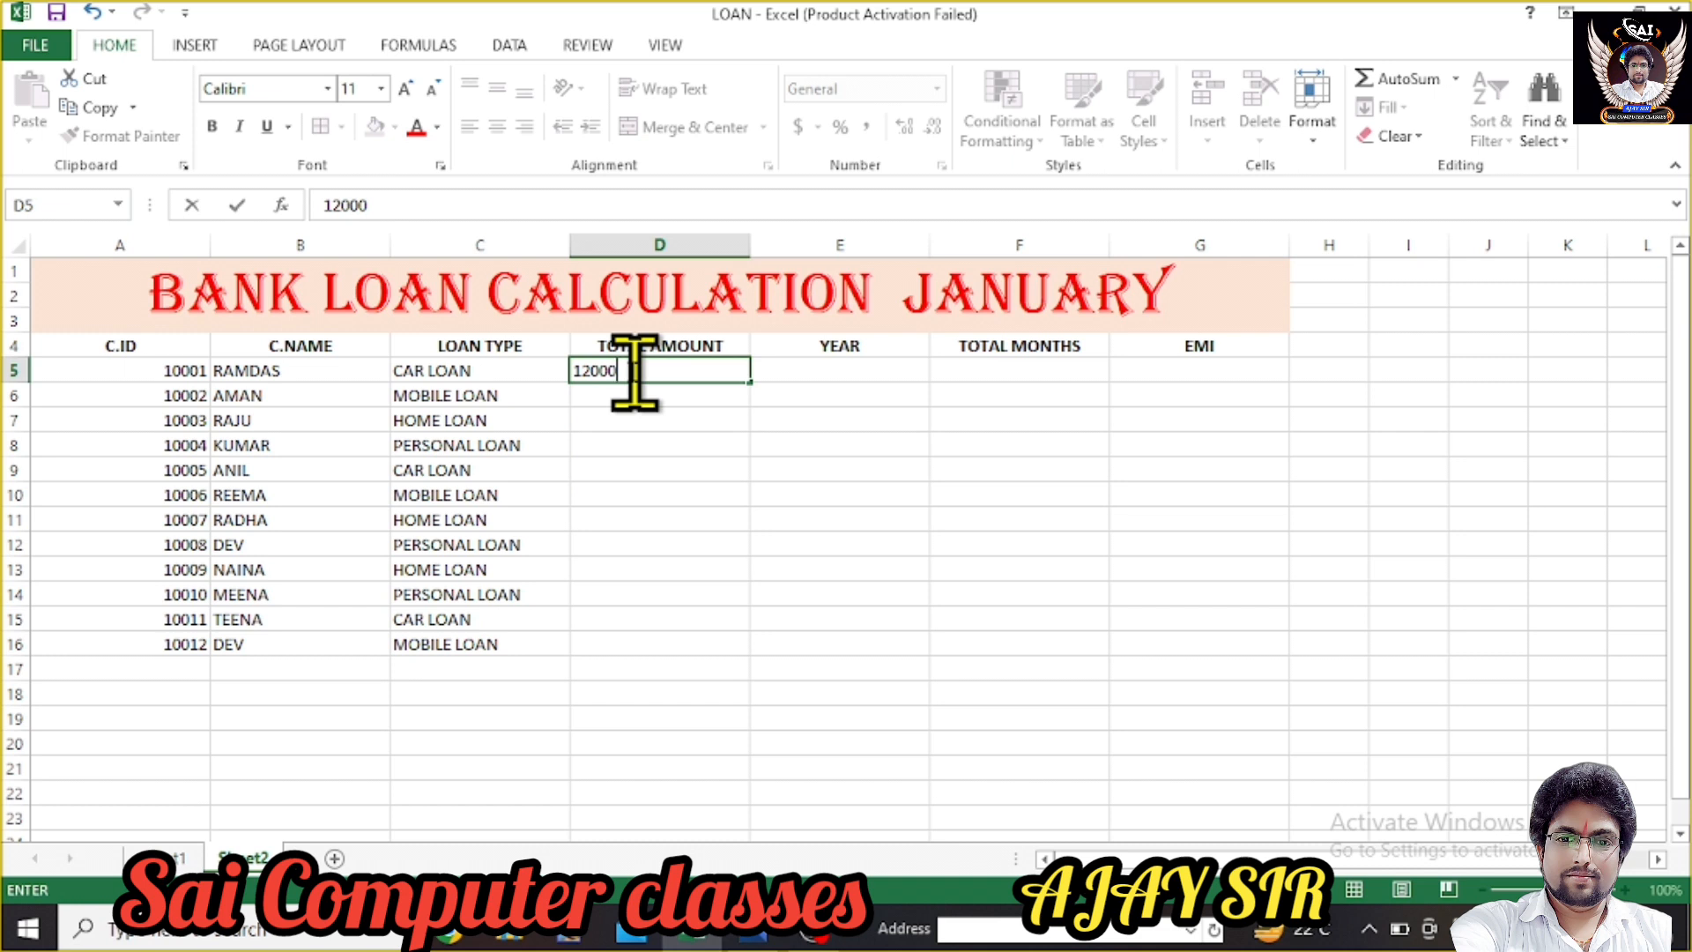
type("0")
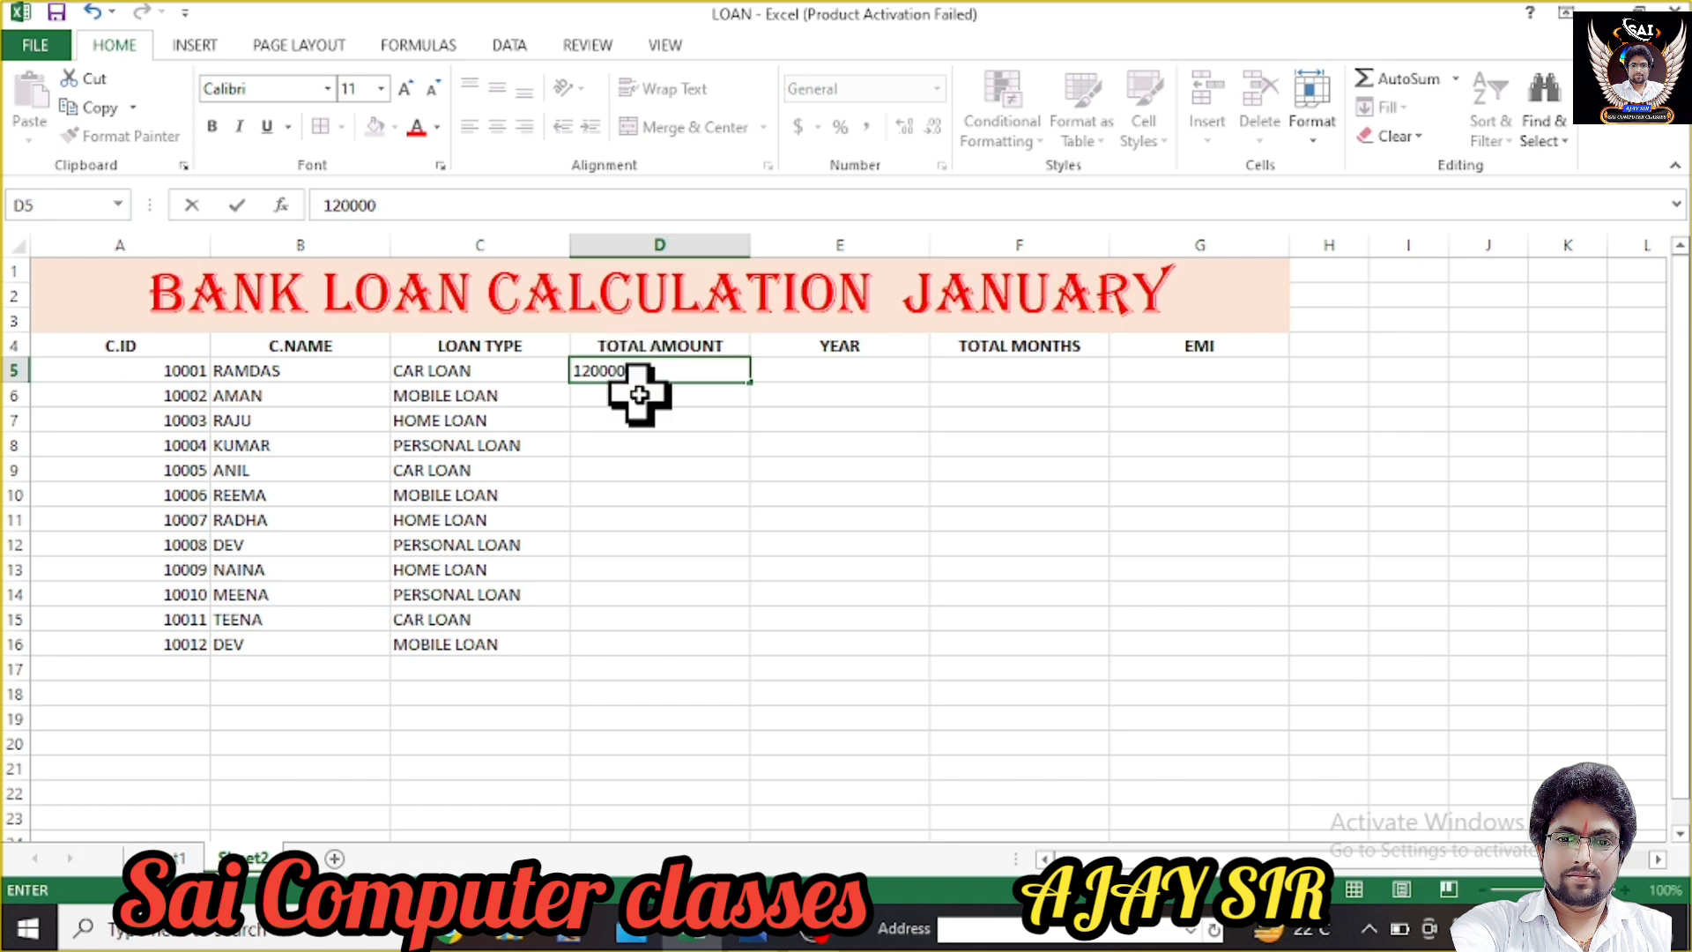
key("Return")
type("5")
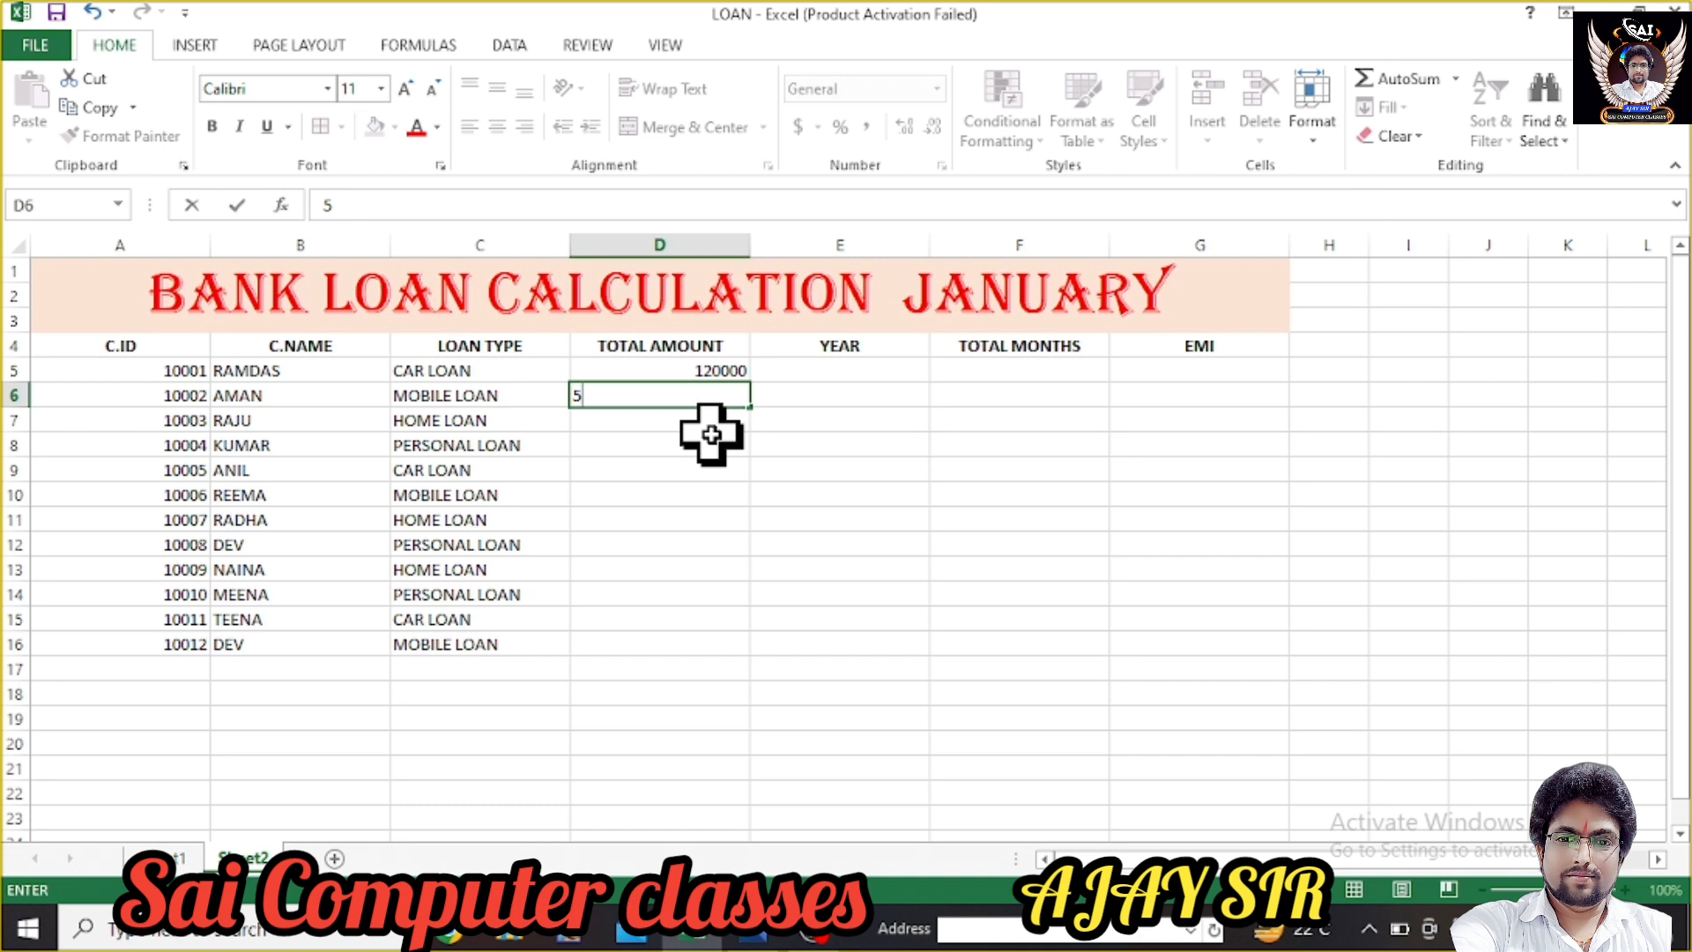
type("0000")
key("Return")
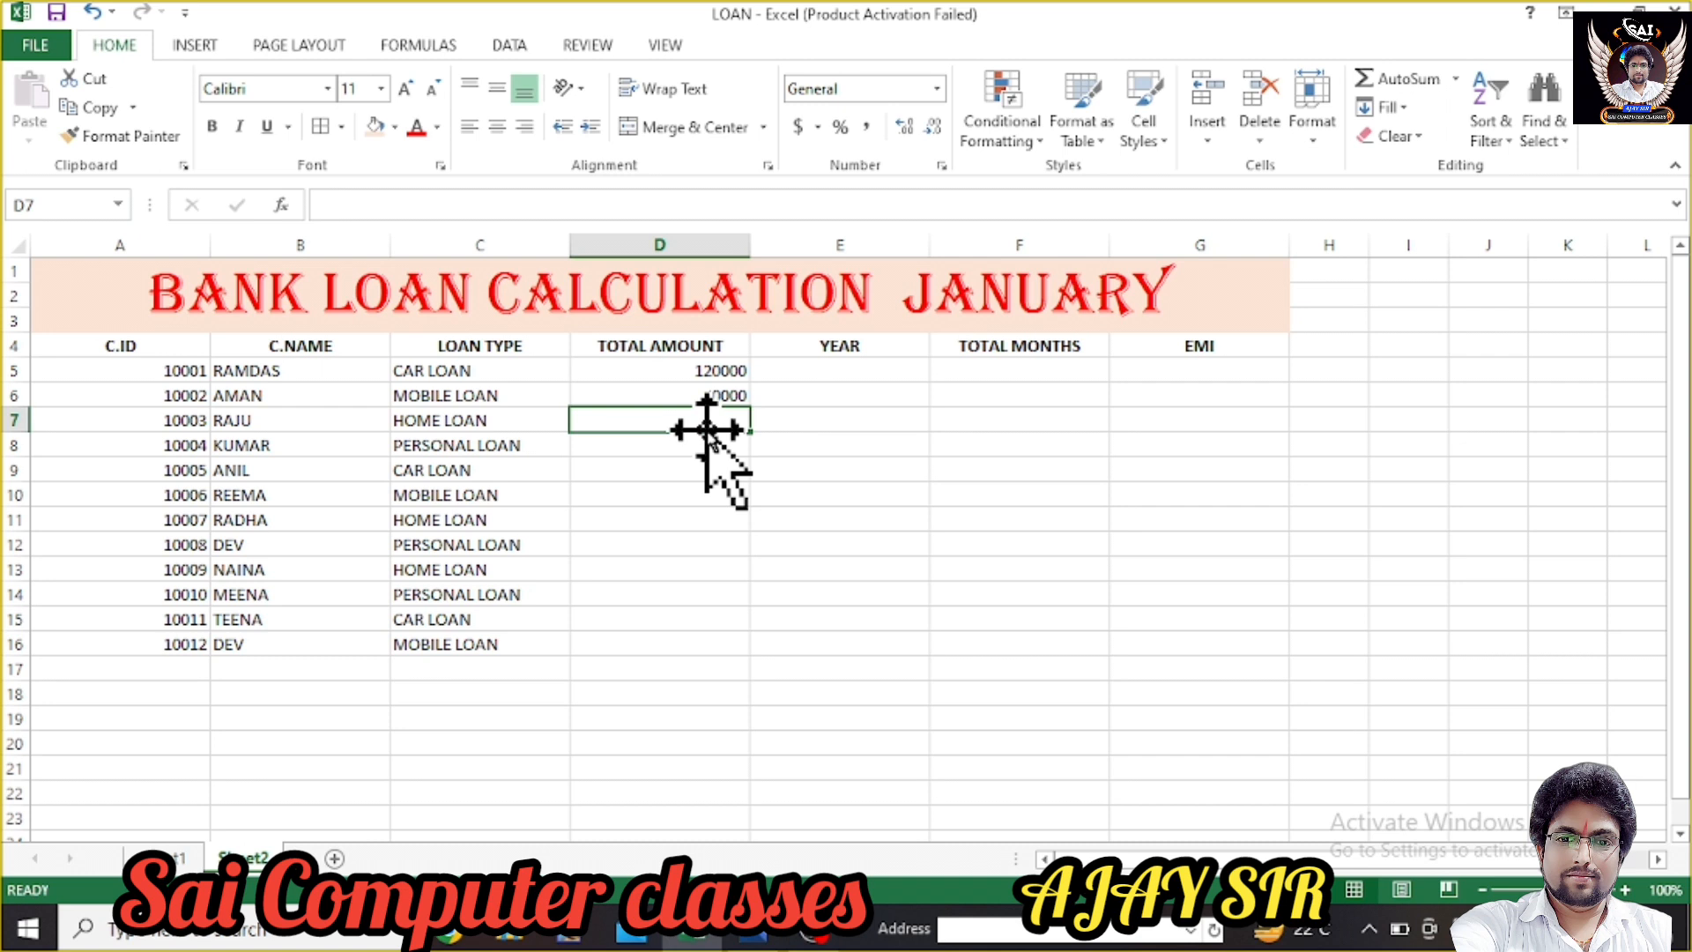
- Enter the TOTAL AMOUNT values 2500000 in D7 and 40000 in D8
type("25")
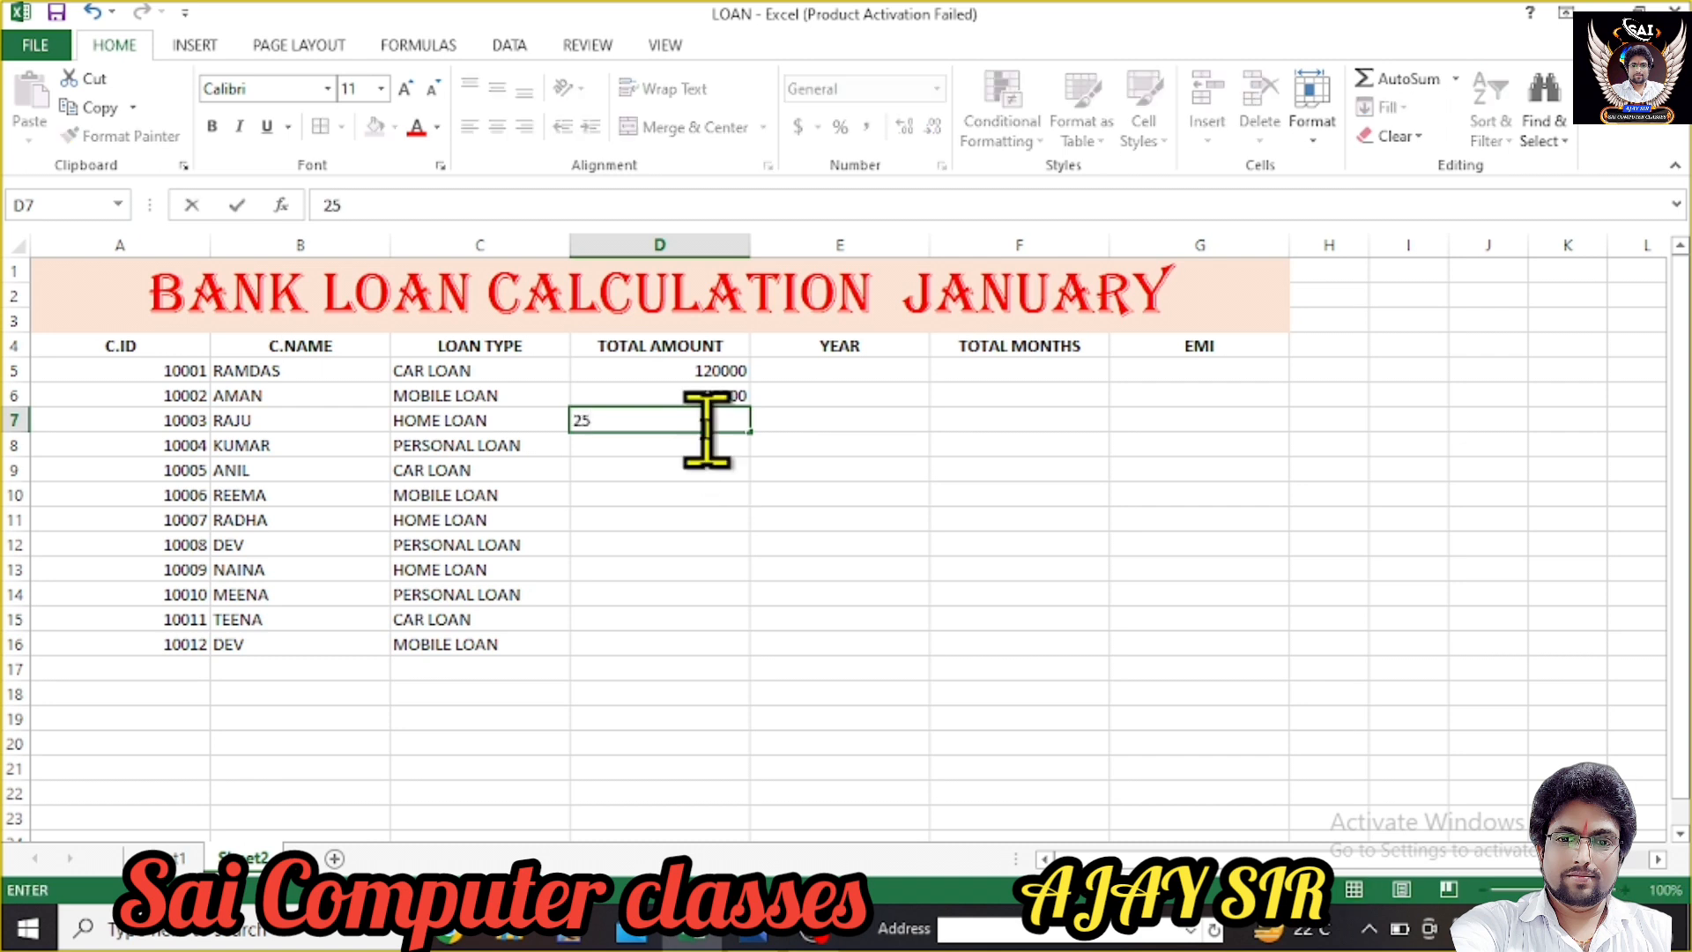
type("00000")
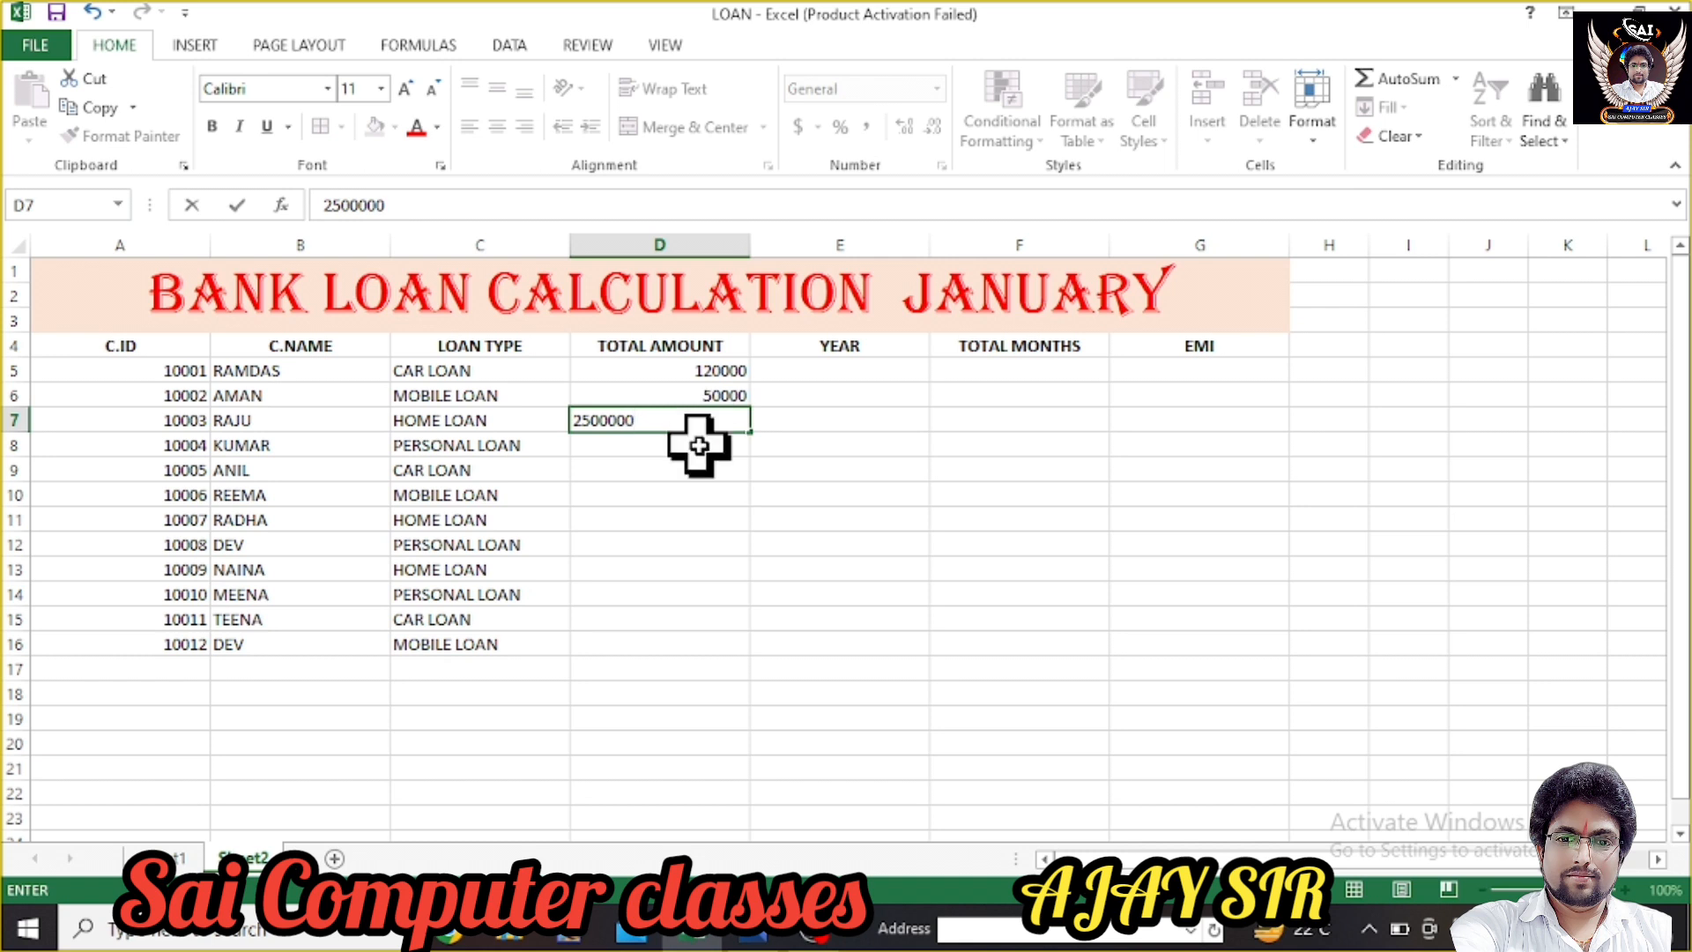
left_click(699, 444)
type("40000")
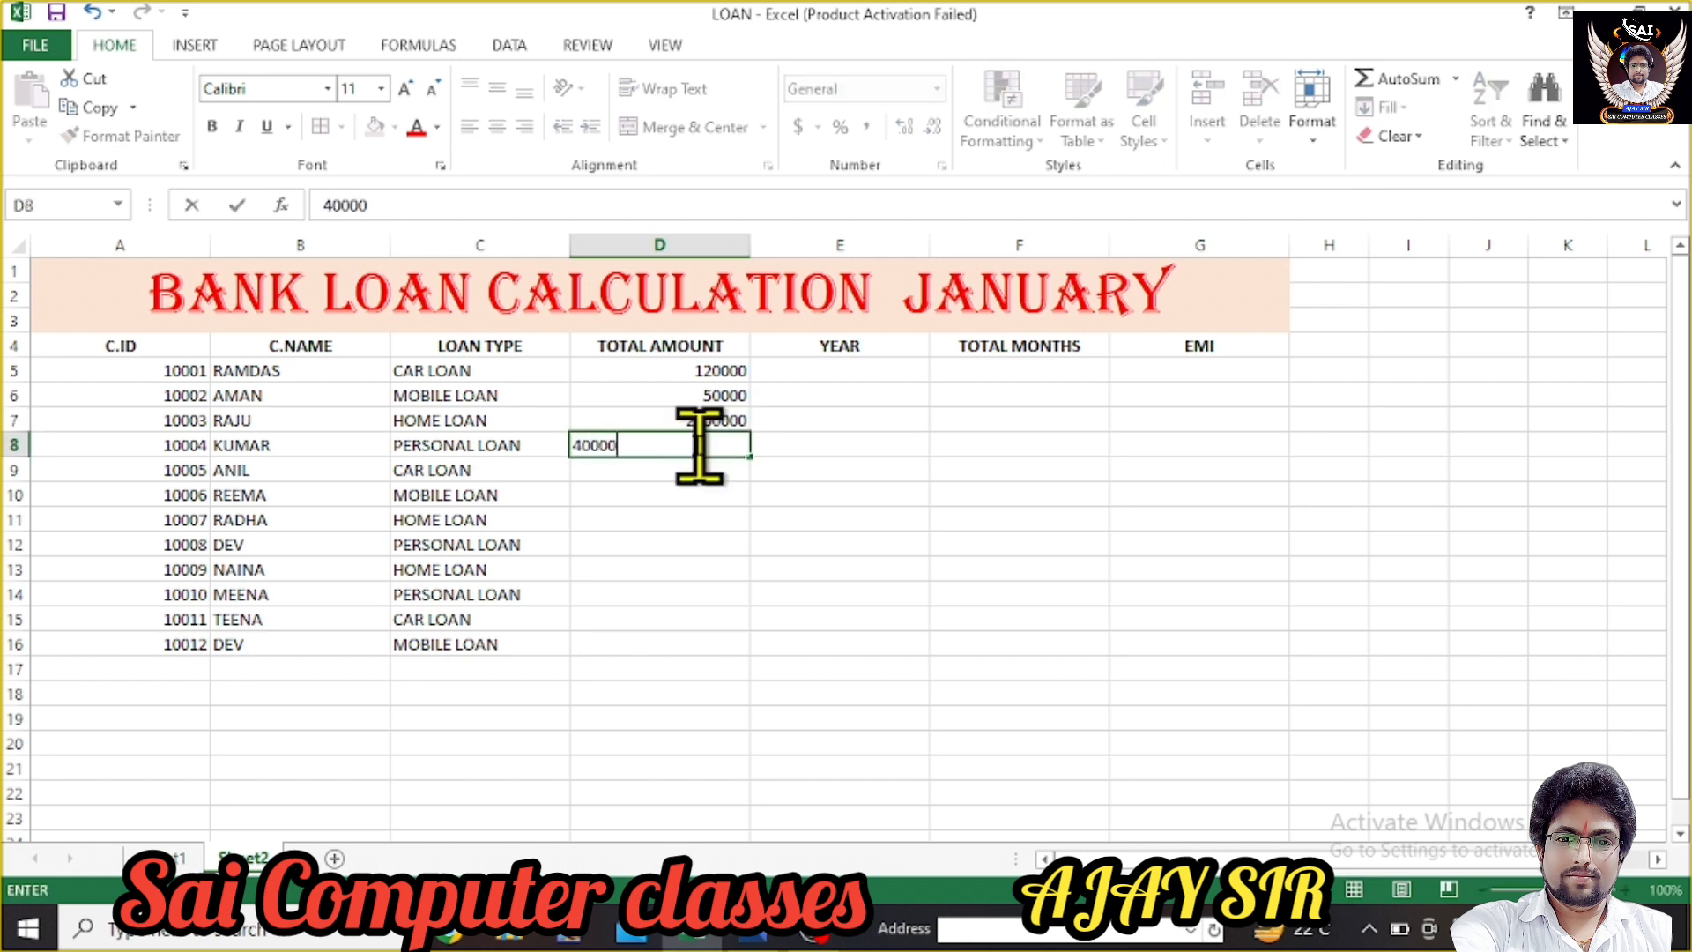
left_click(706, 476)
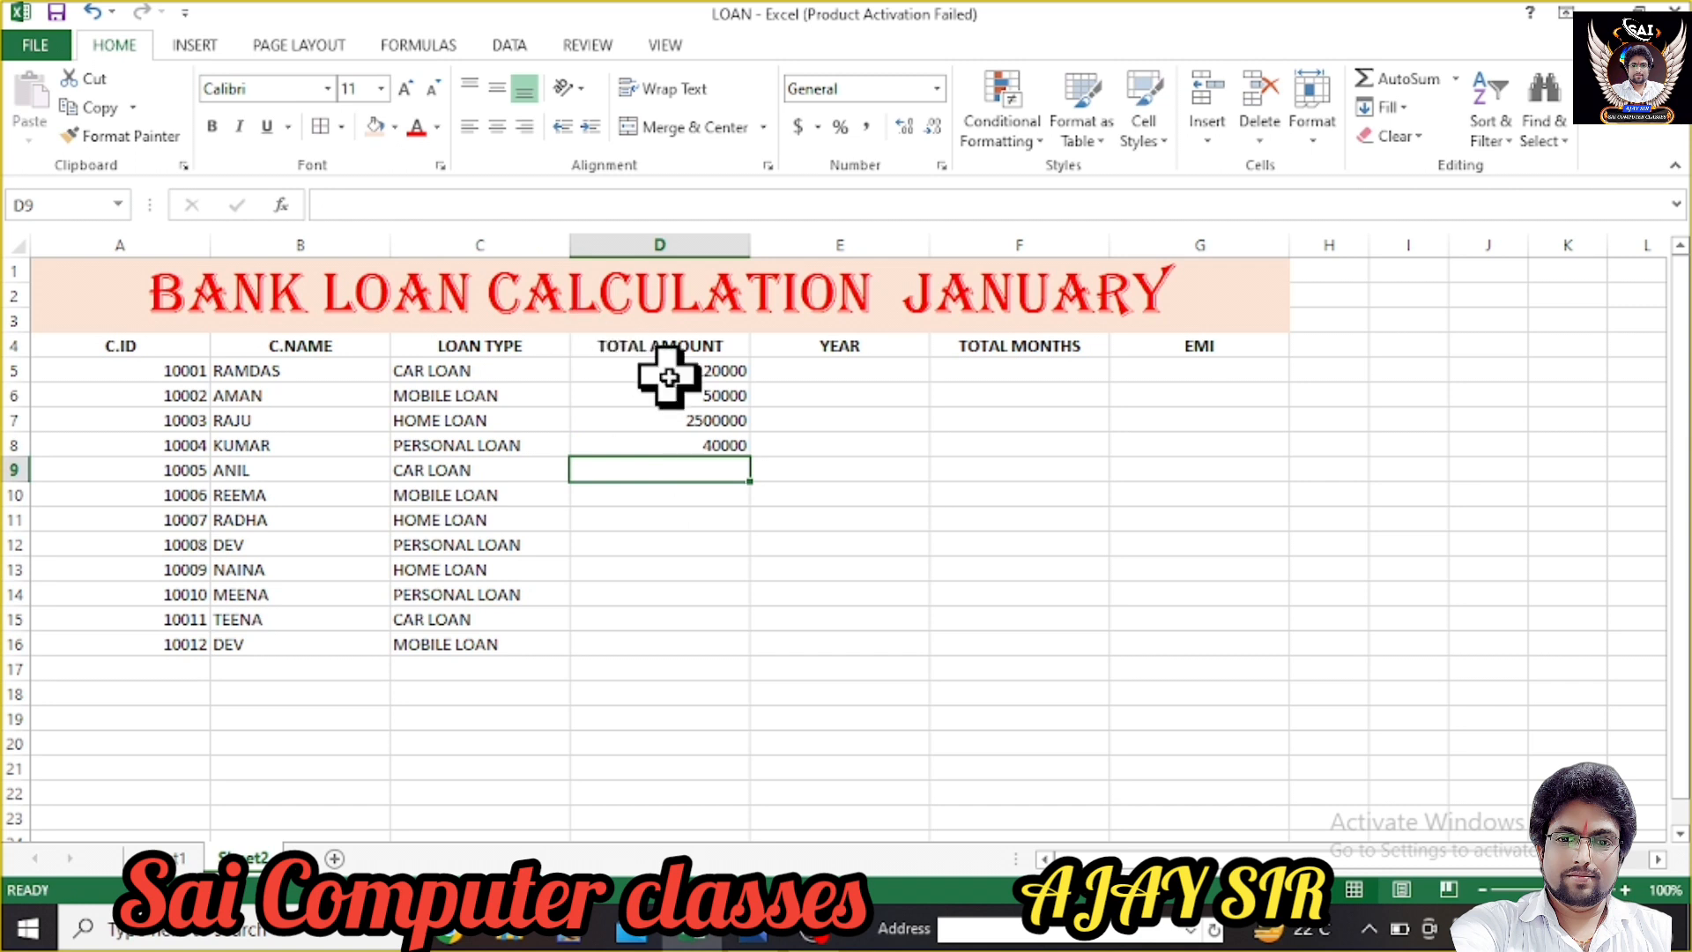
- Move the four loan amounts from D5:D8 to D9:D12
left_click_drag(668, 373, 686, 446)
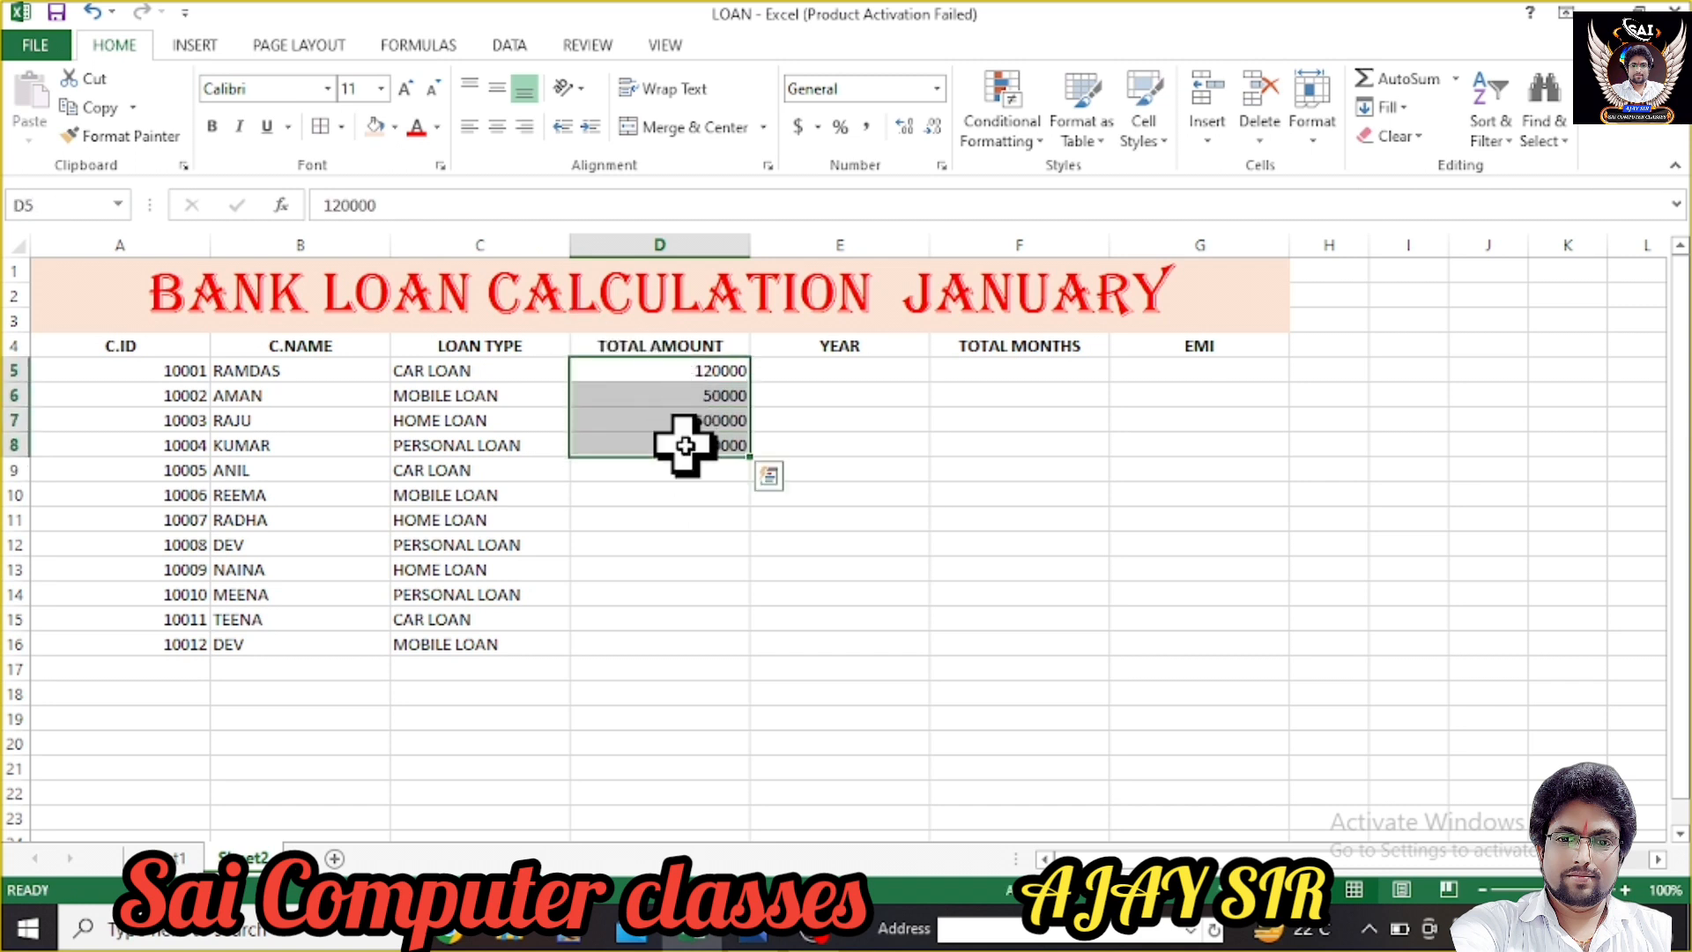
key("ctrl+c")
left_click(680, 494)
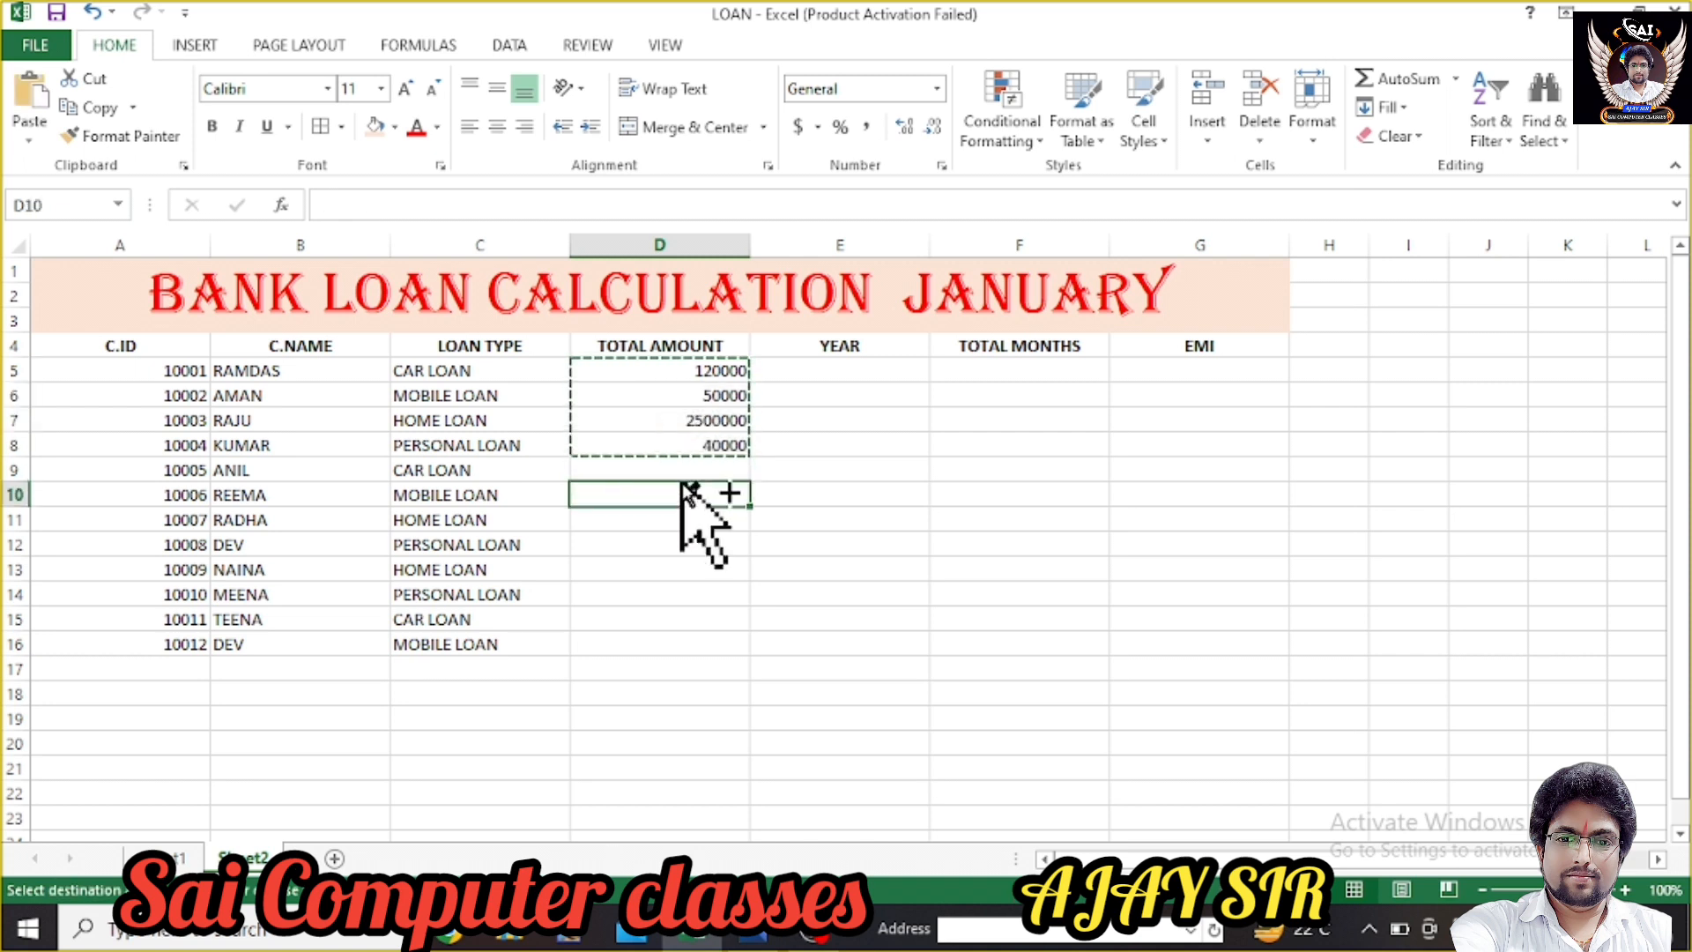
left_click(679, 472)
key("ctrl+v")
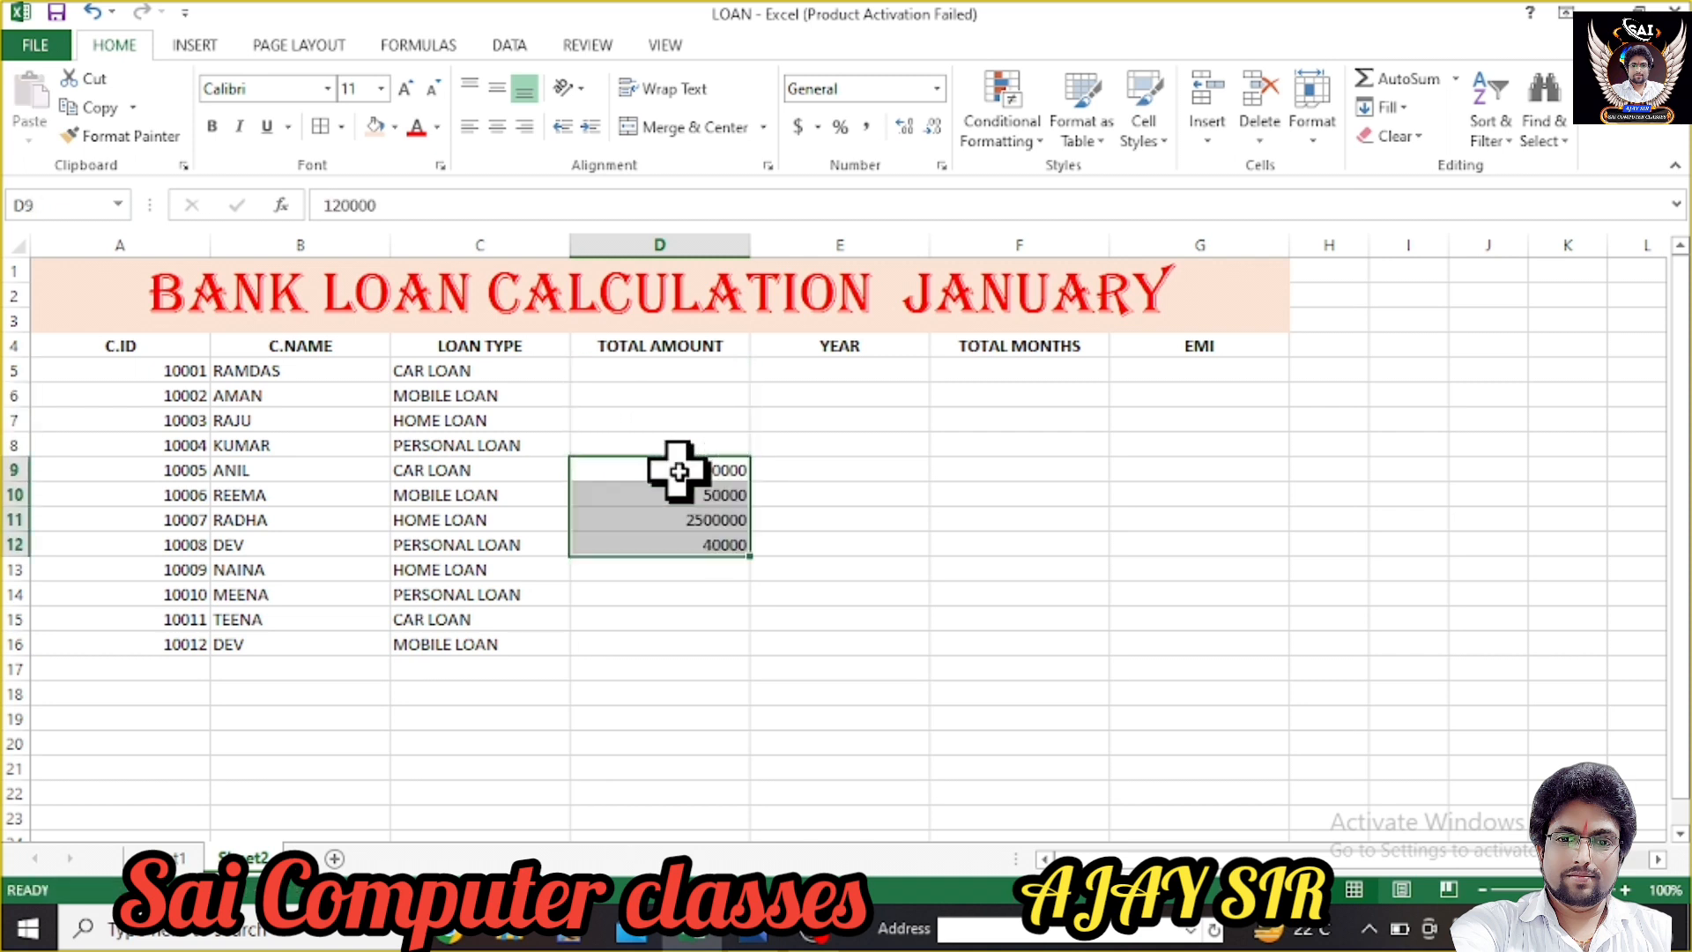
- Copy the four loan amounts in D9:D12 back into D5:D8
key("ctrl+c")
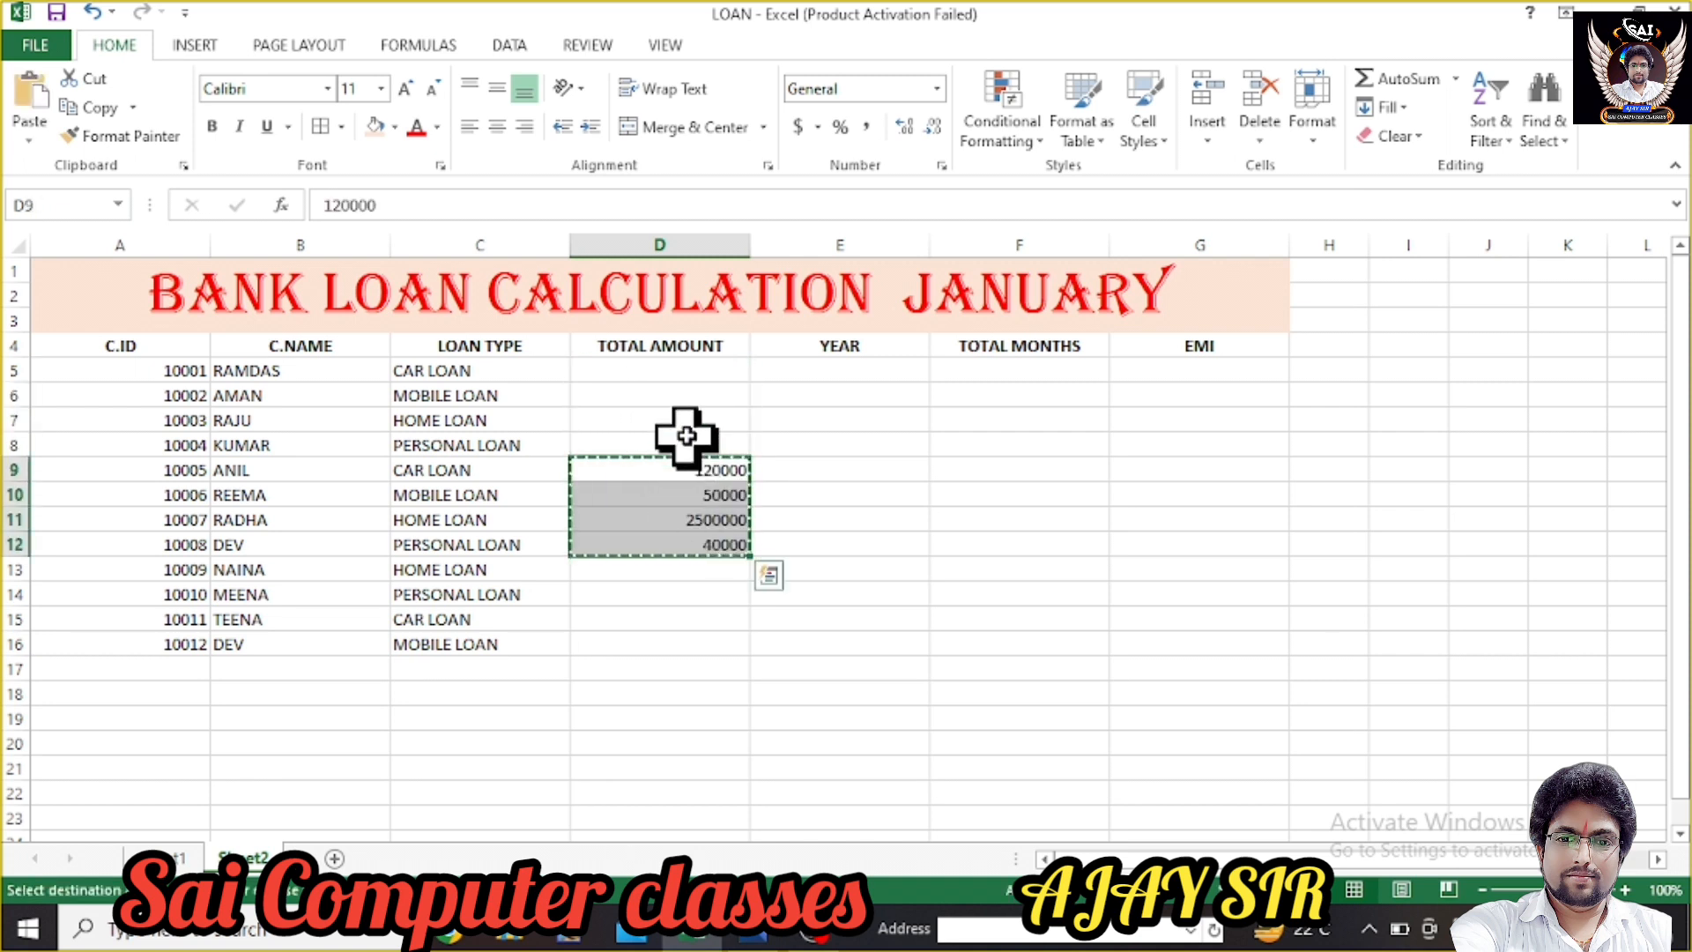
left_click(686, 370)
key("ctrl+v")
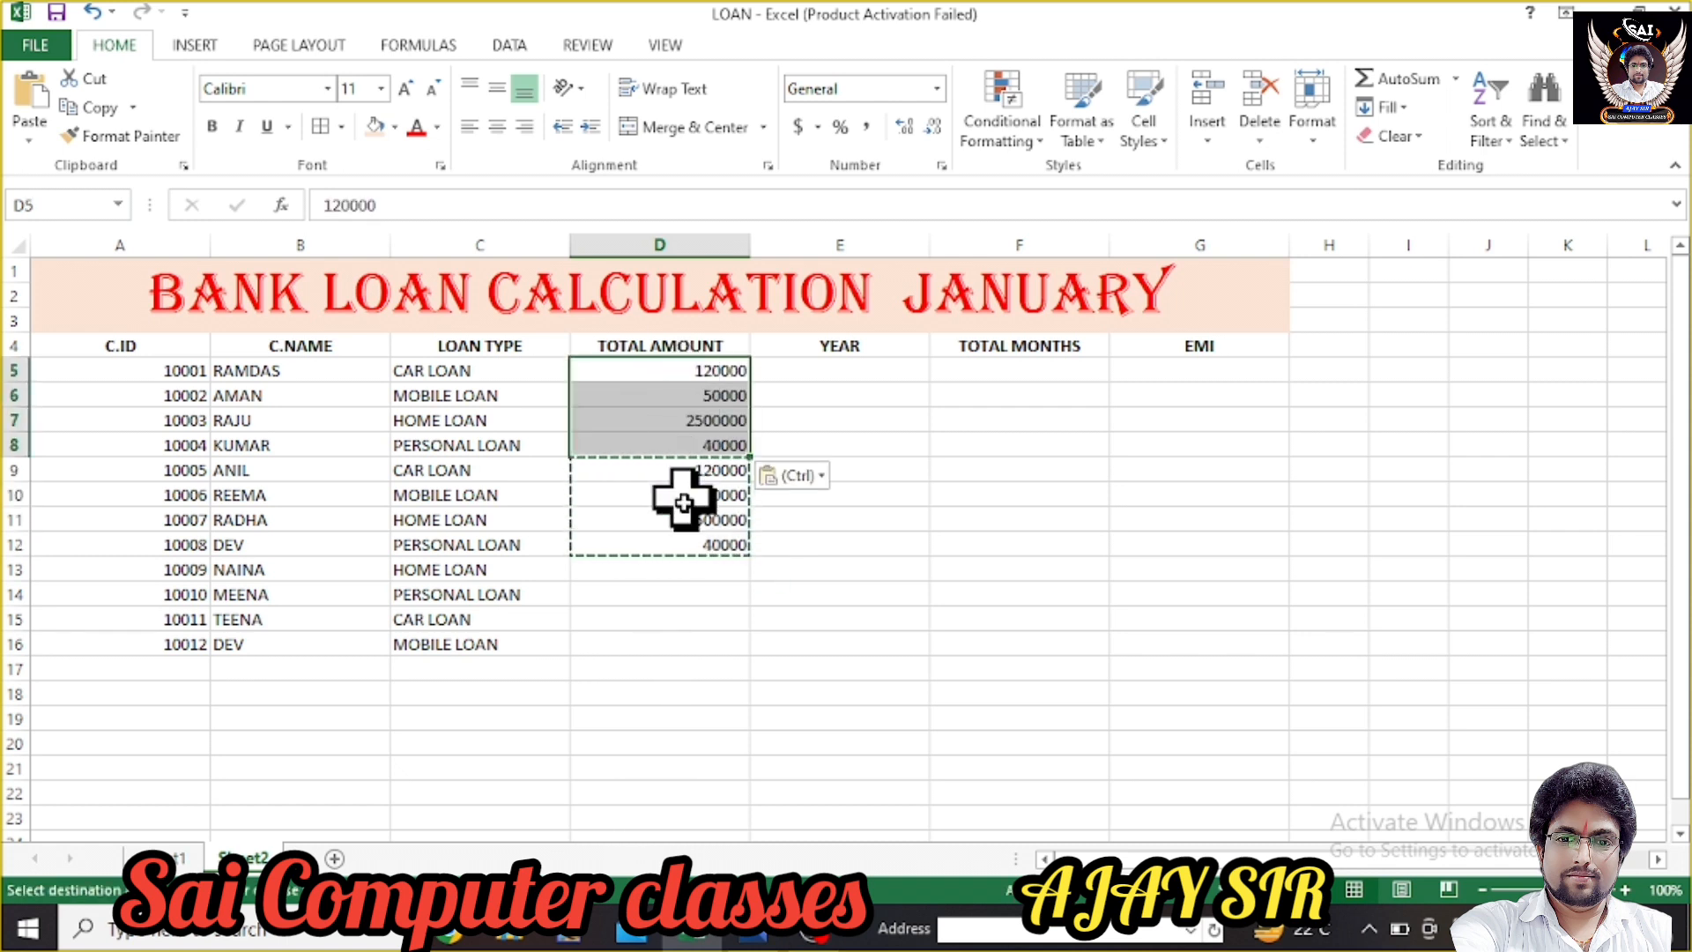
left_click(690, 419)
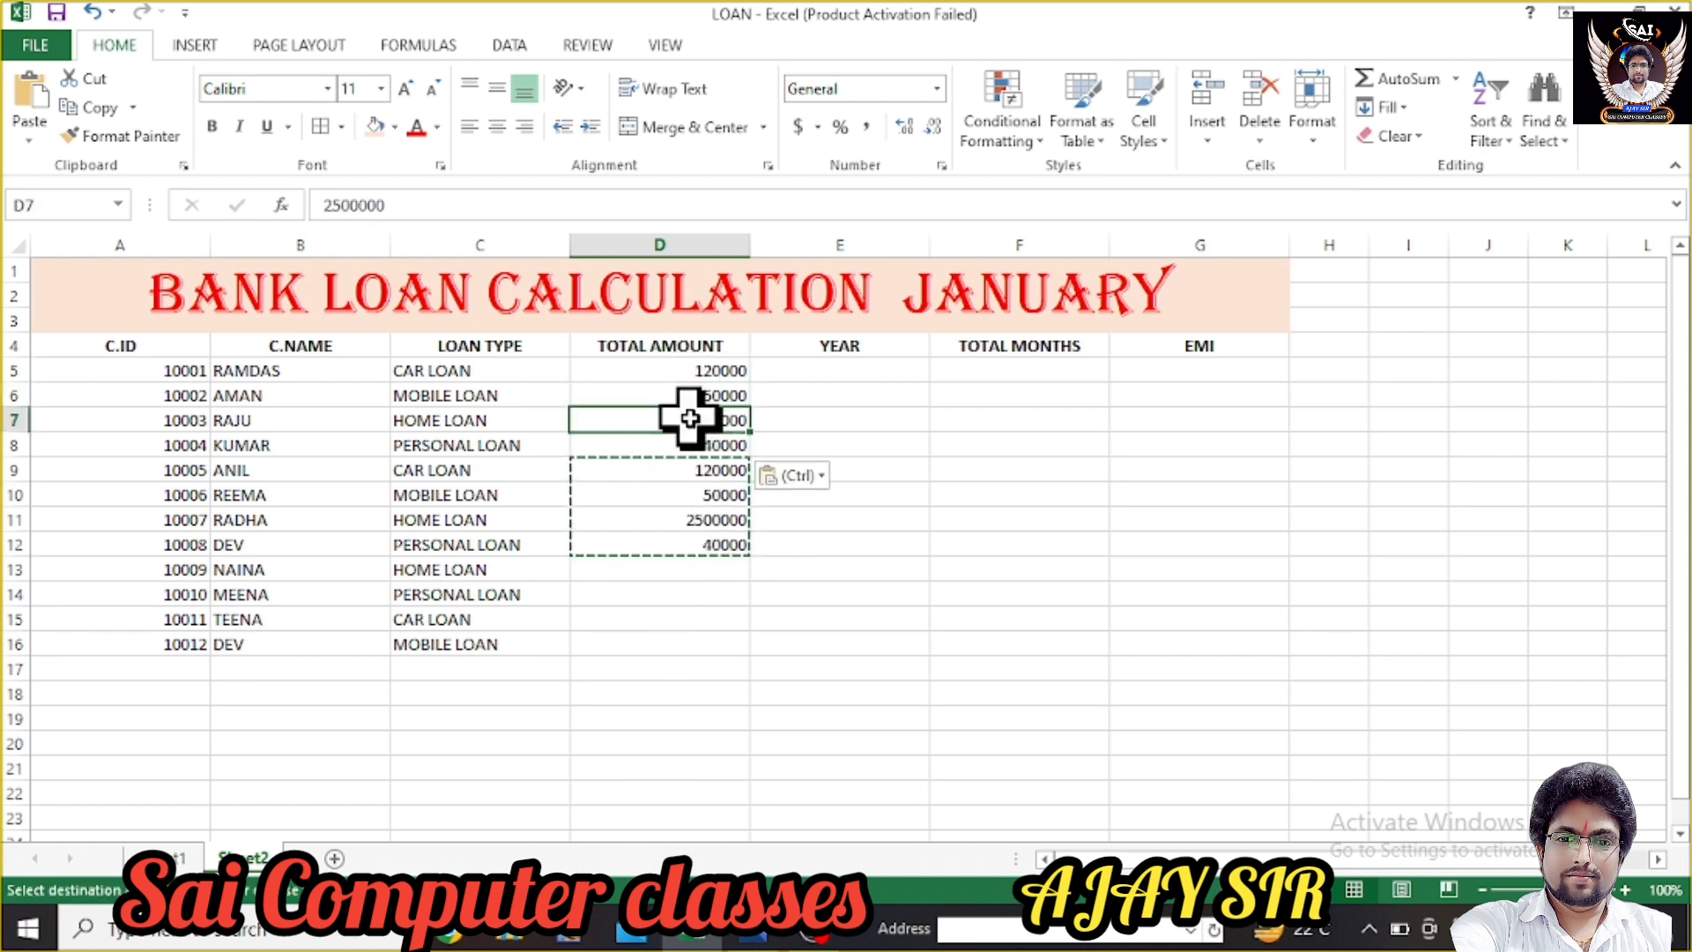
- Copy the loan amounts in D9:D12 into D13:D16 to complete the TOTAL AMOUNT column
left_click_drag(681, 471, 686, 533)
key("ctrl+v")
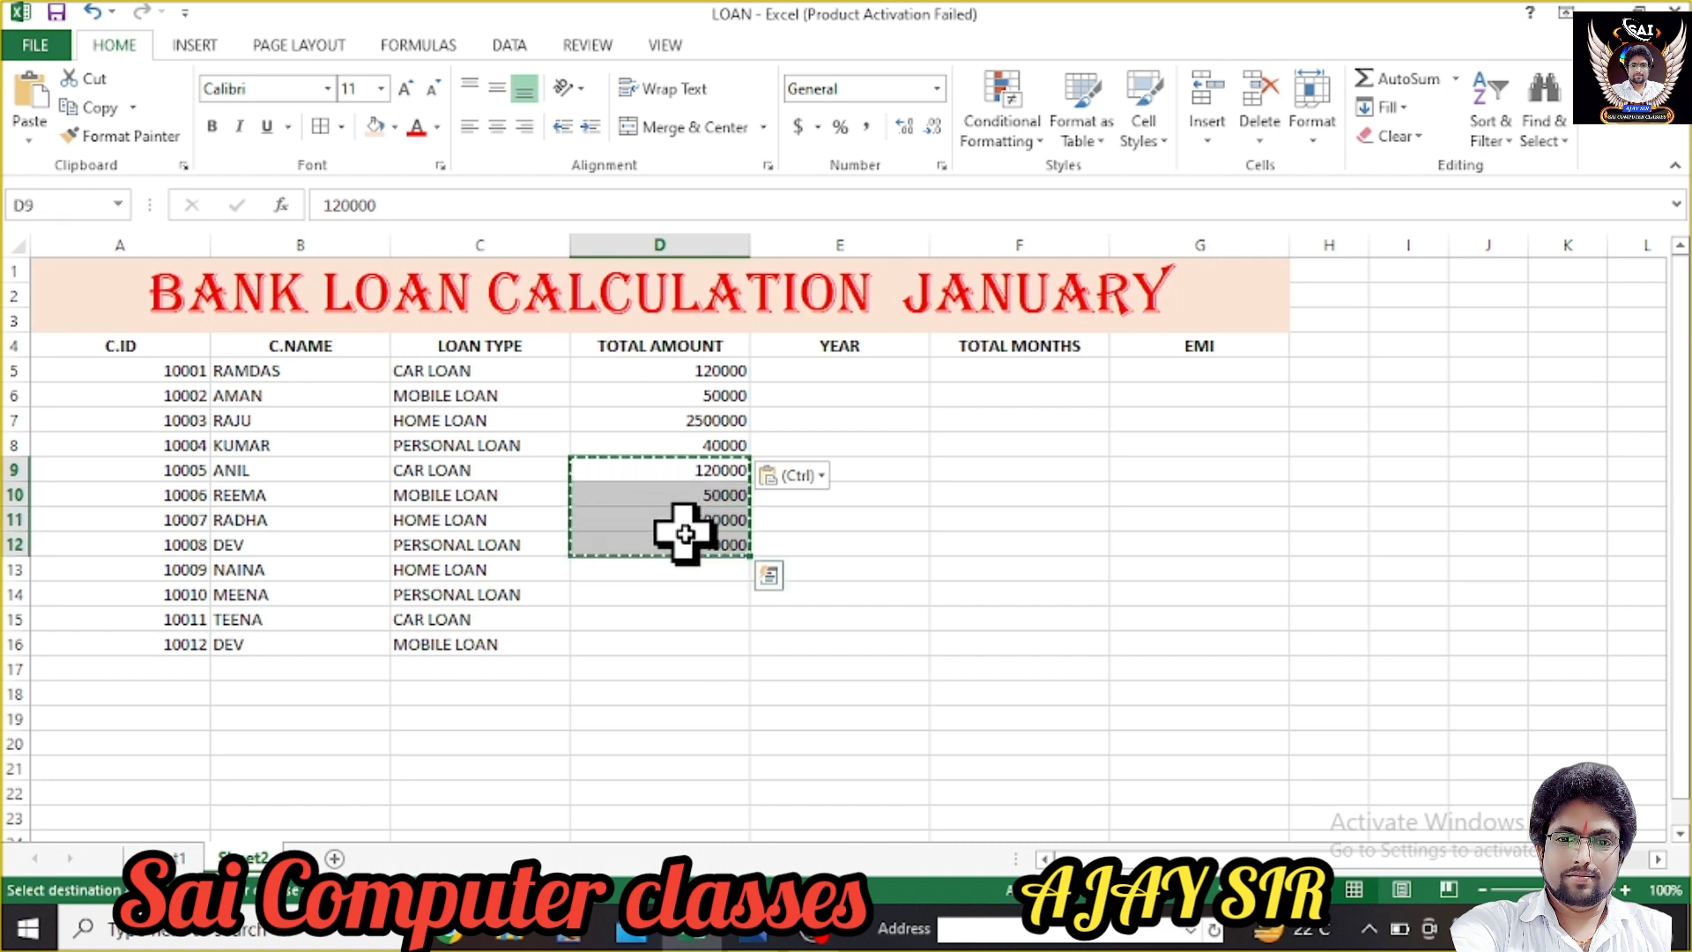
left_click(676, 564)
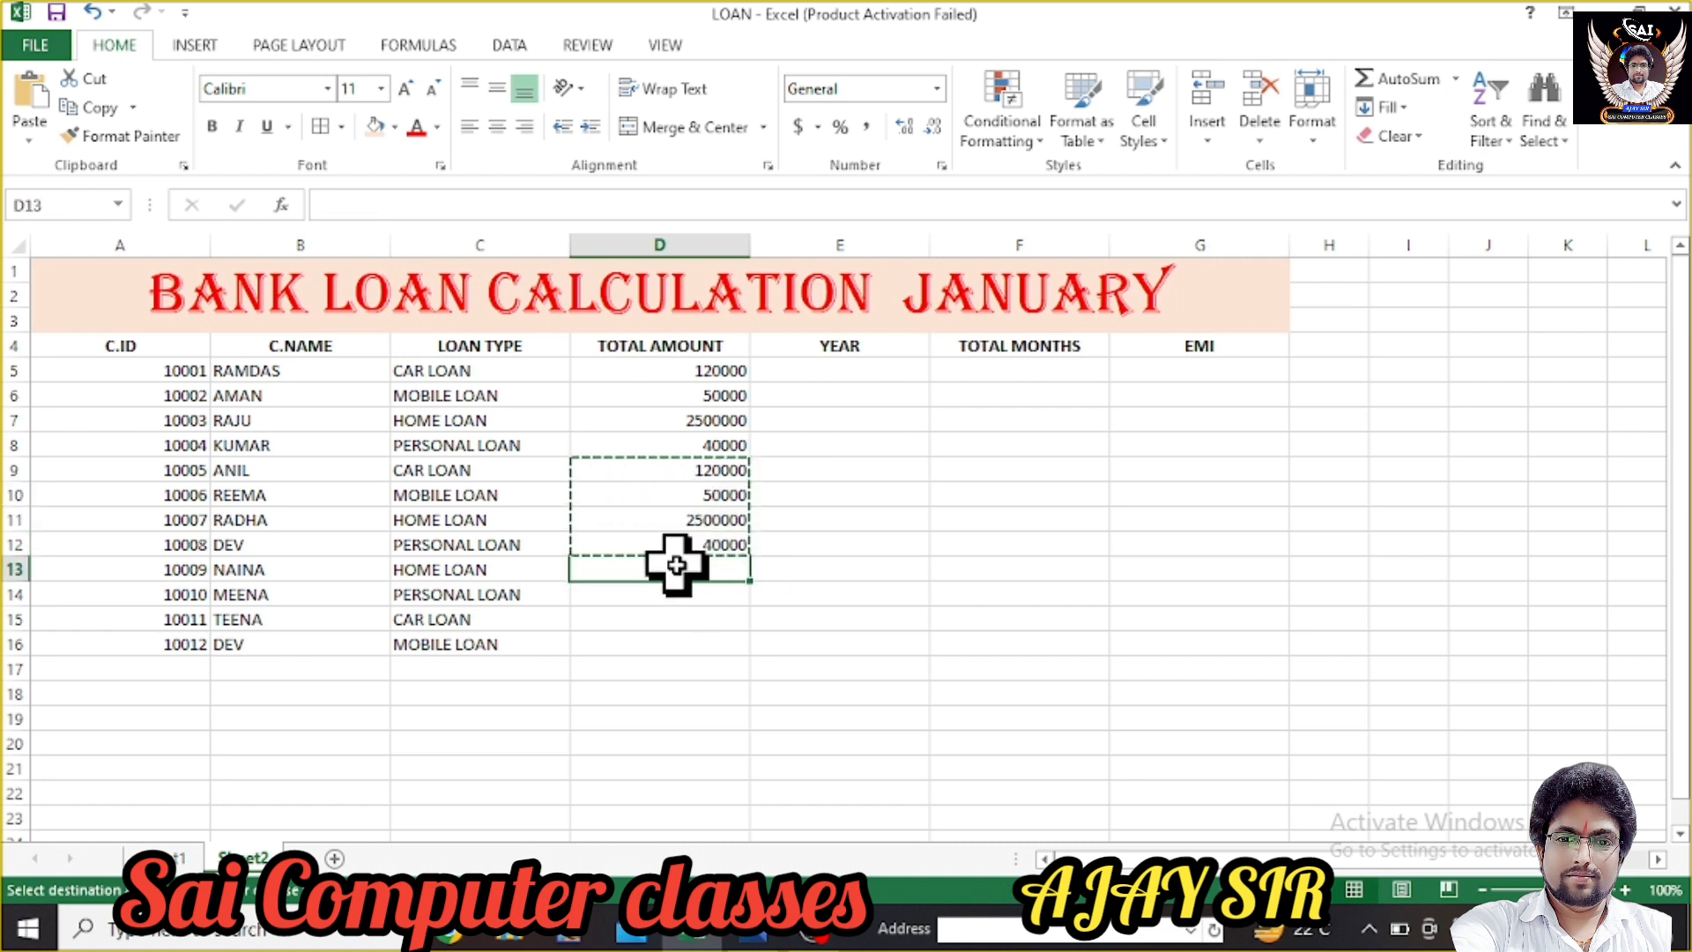
key("ctrl+v")
left_click(907, 542)
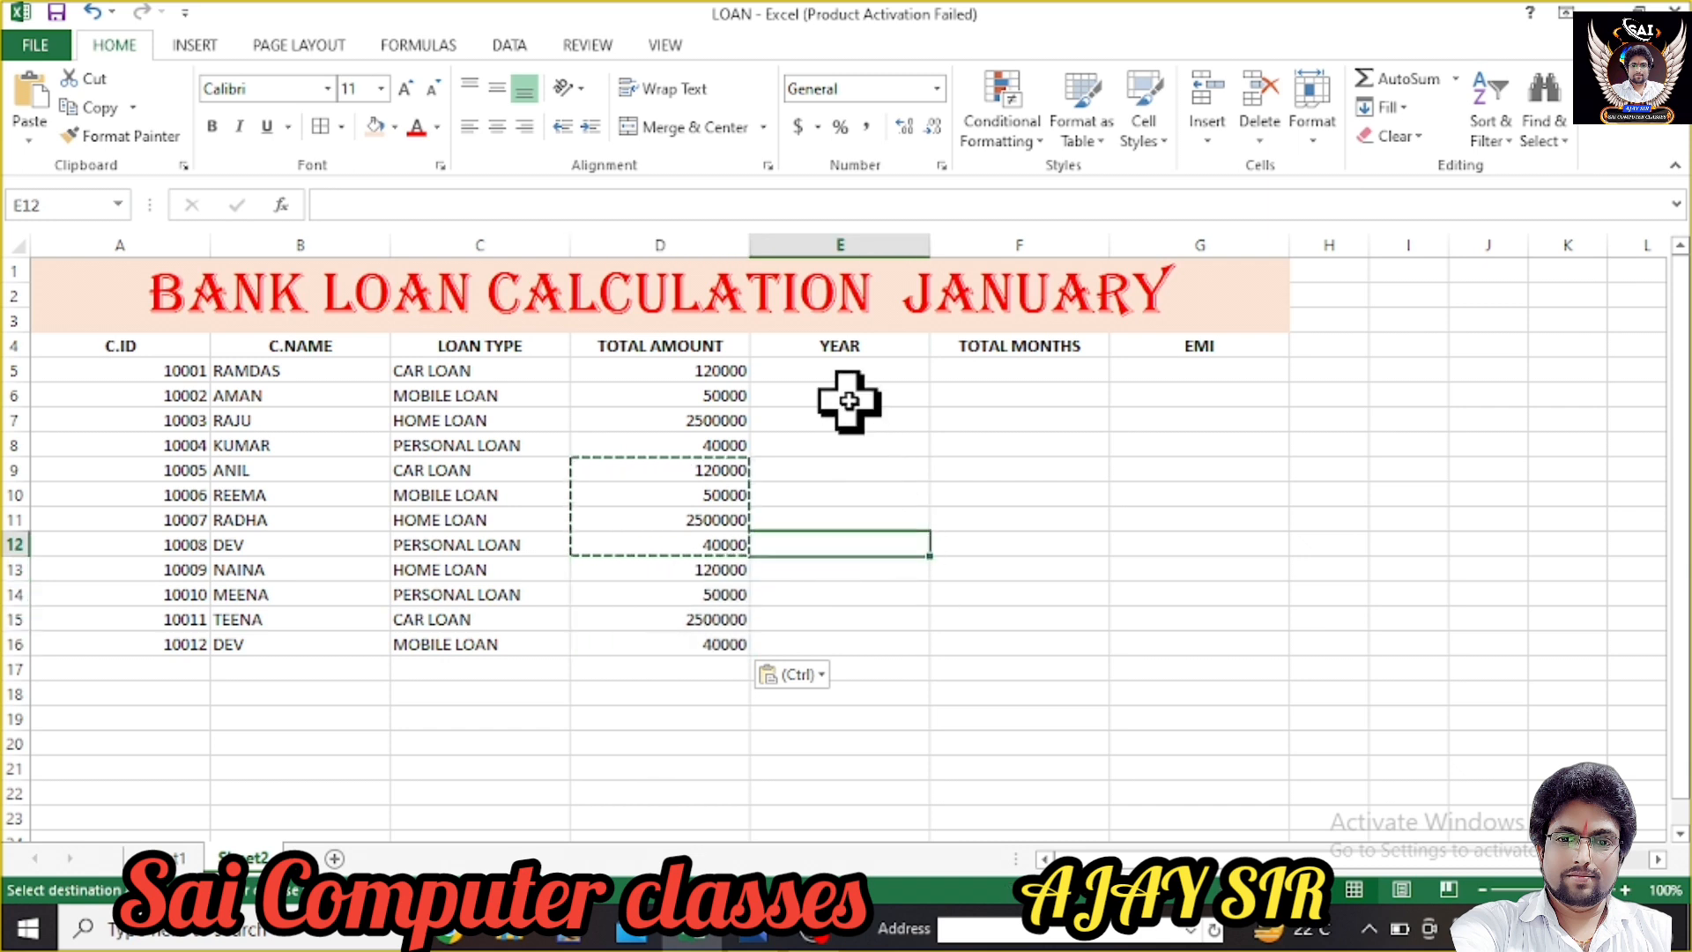
- Enter the YEAR values 4, 3 and 2 in E5:E7
left_click(839, 370)
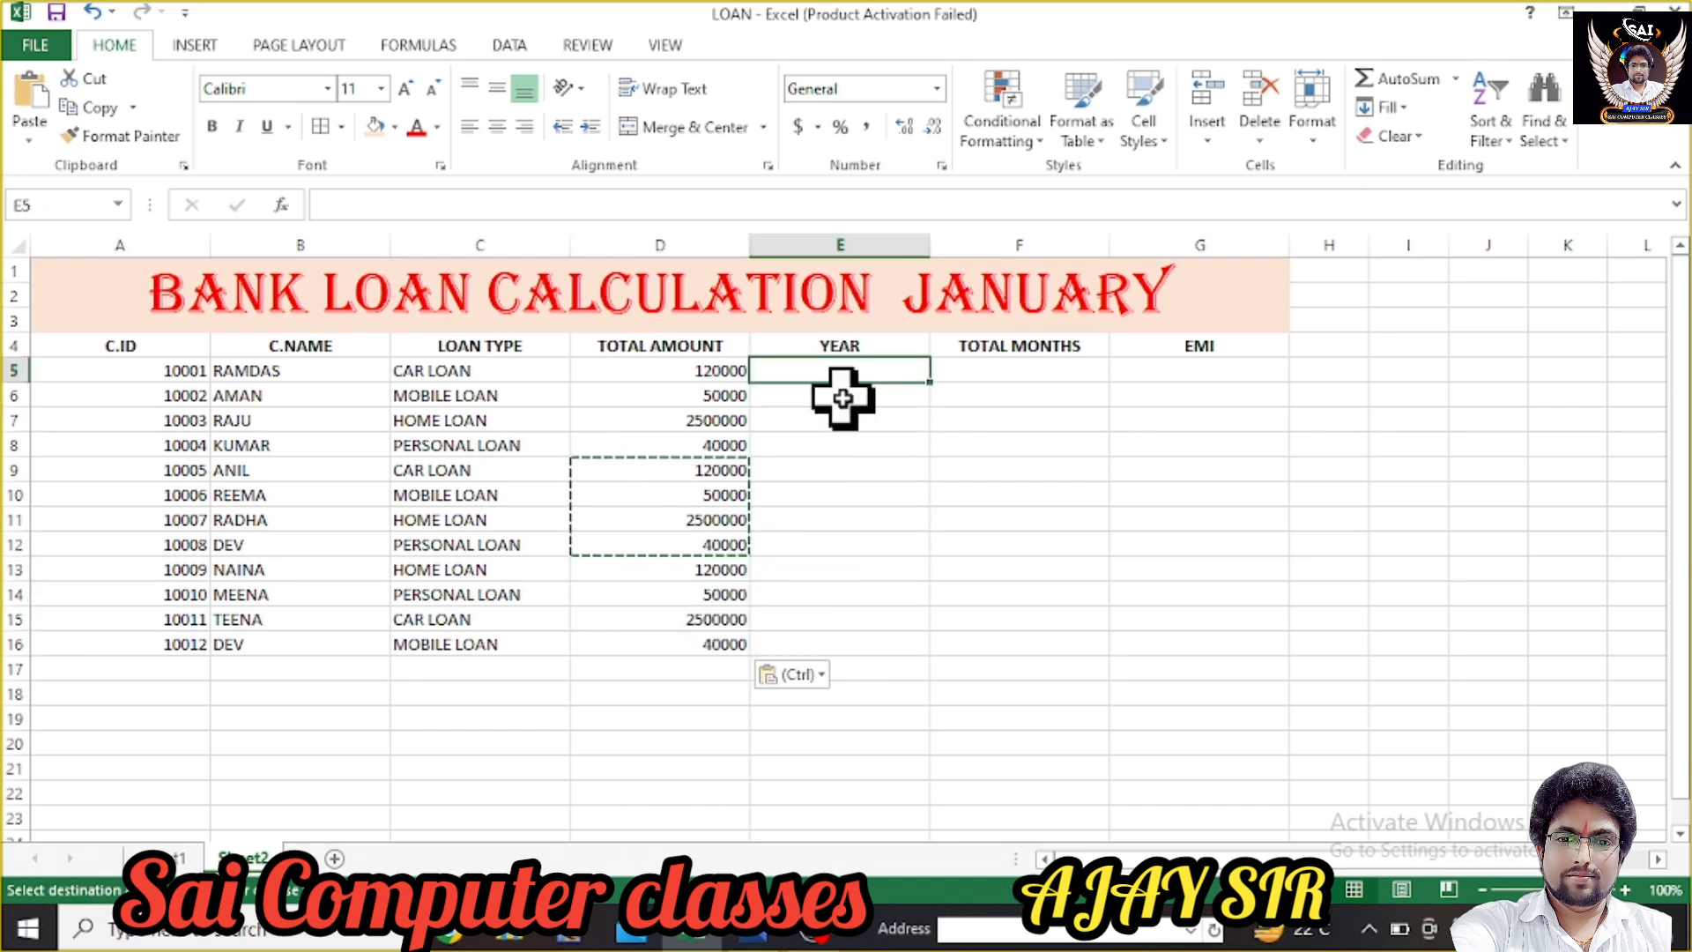
type("4")
key("Return")
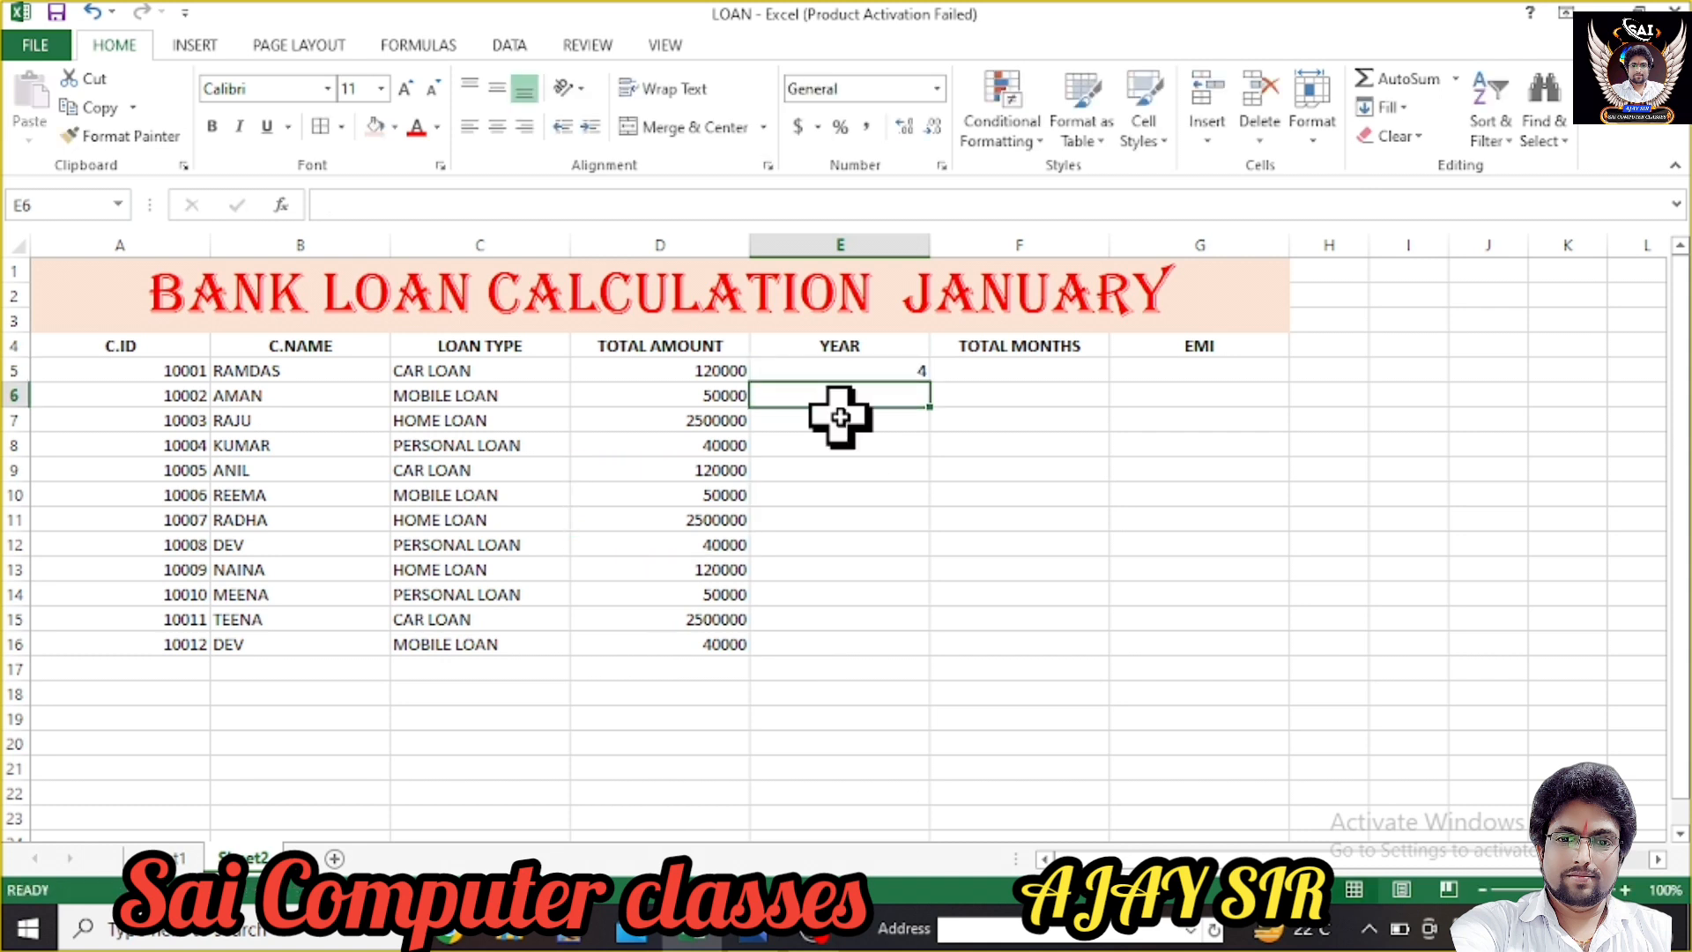
type("3")
key("Return")
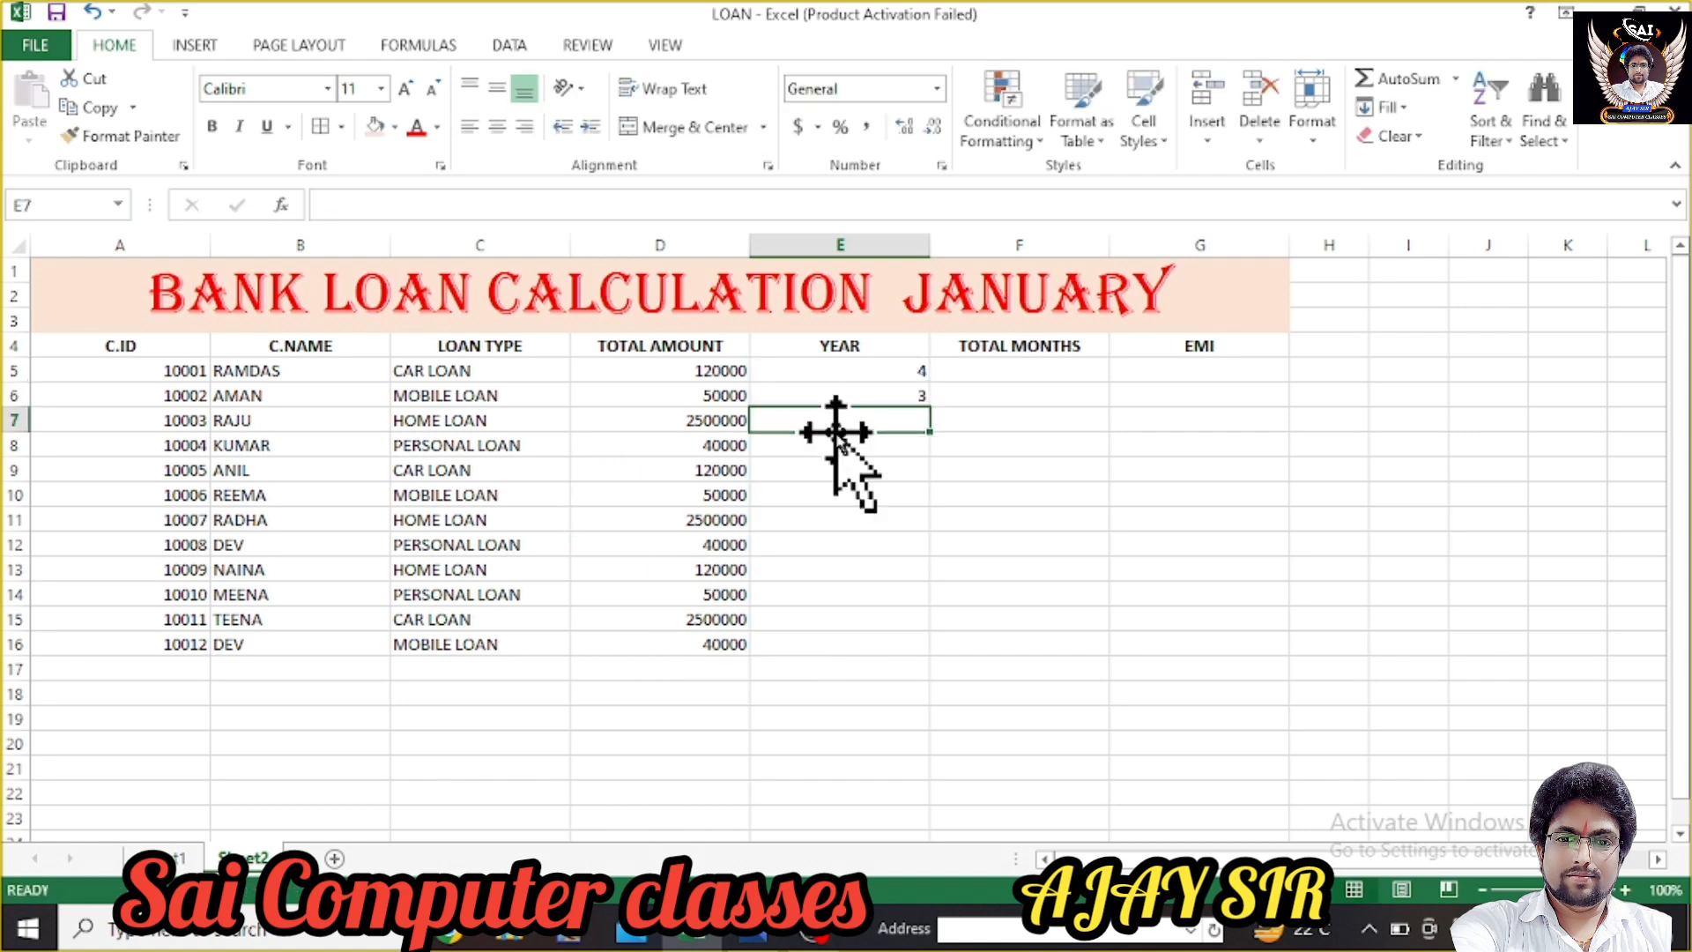
type("2")
key("Return")
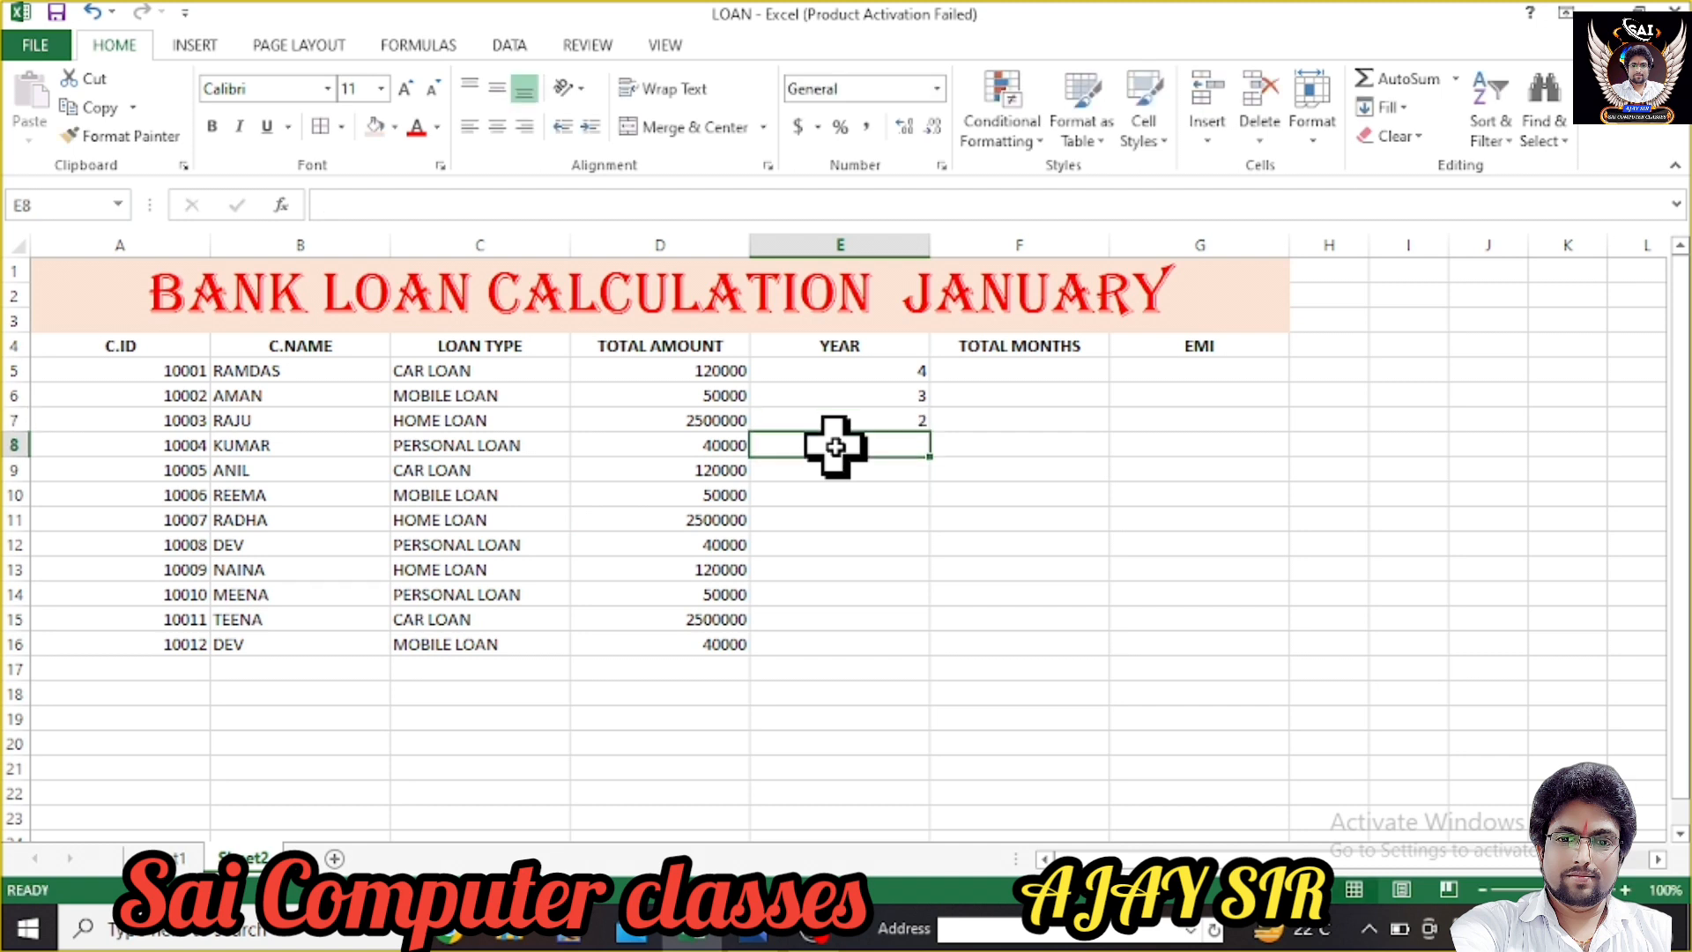
- Enter 12 as the YEAR value in E8 and correct it to 4
type("12")
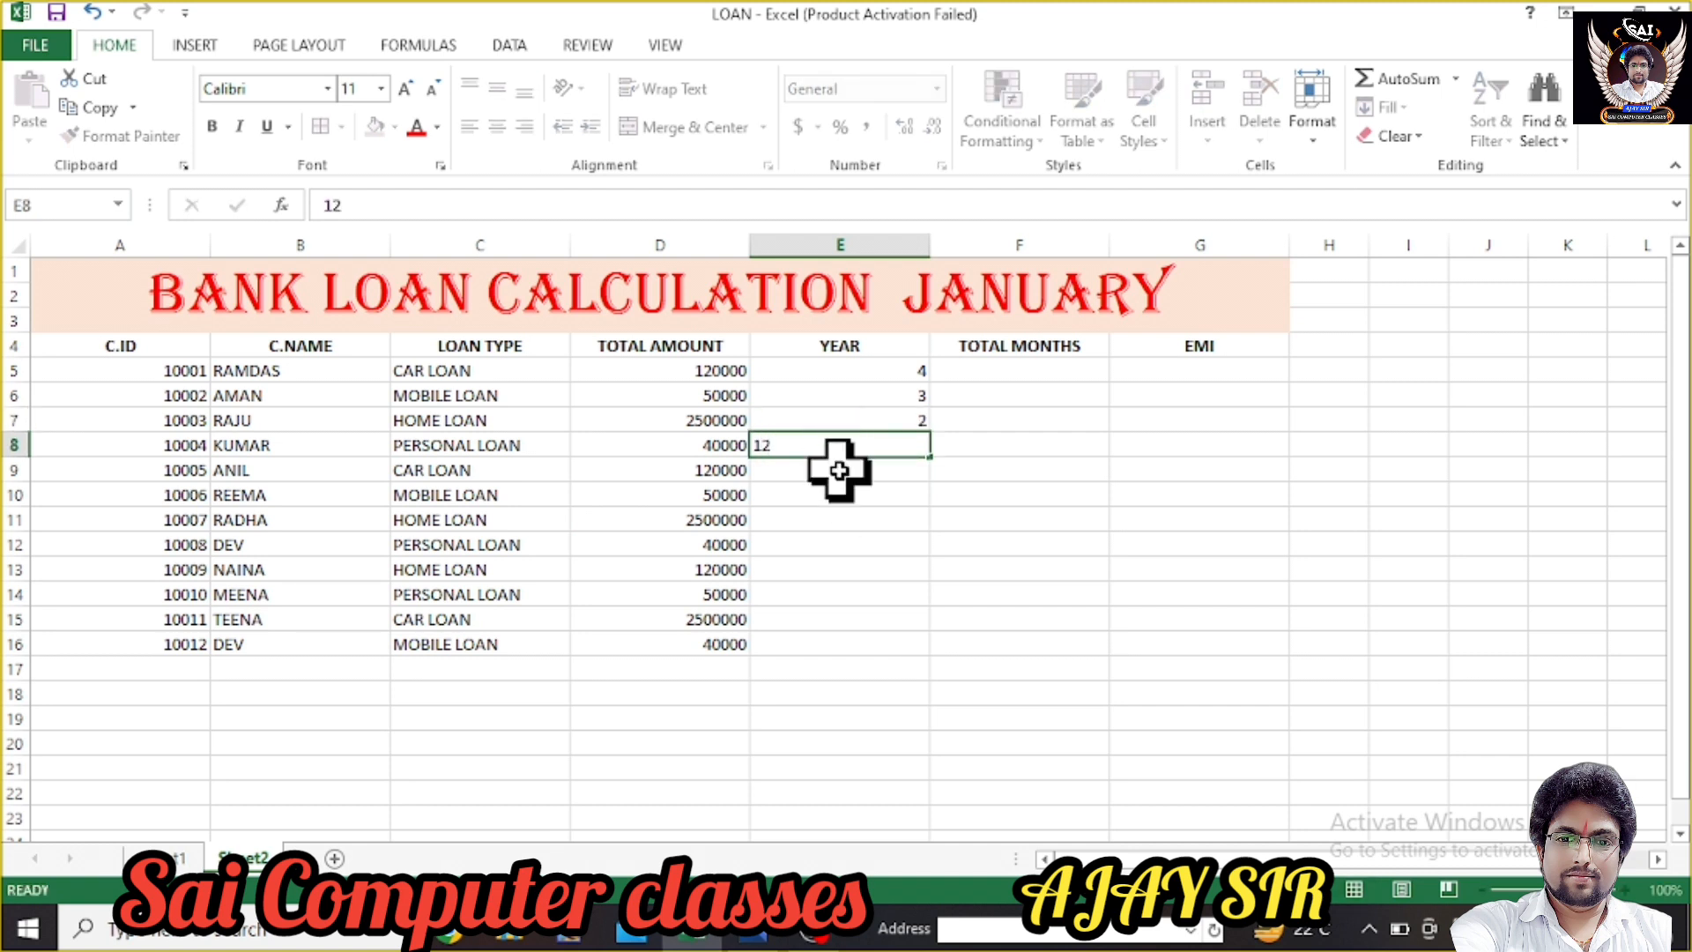
key("Return")
left_click(854, 441)
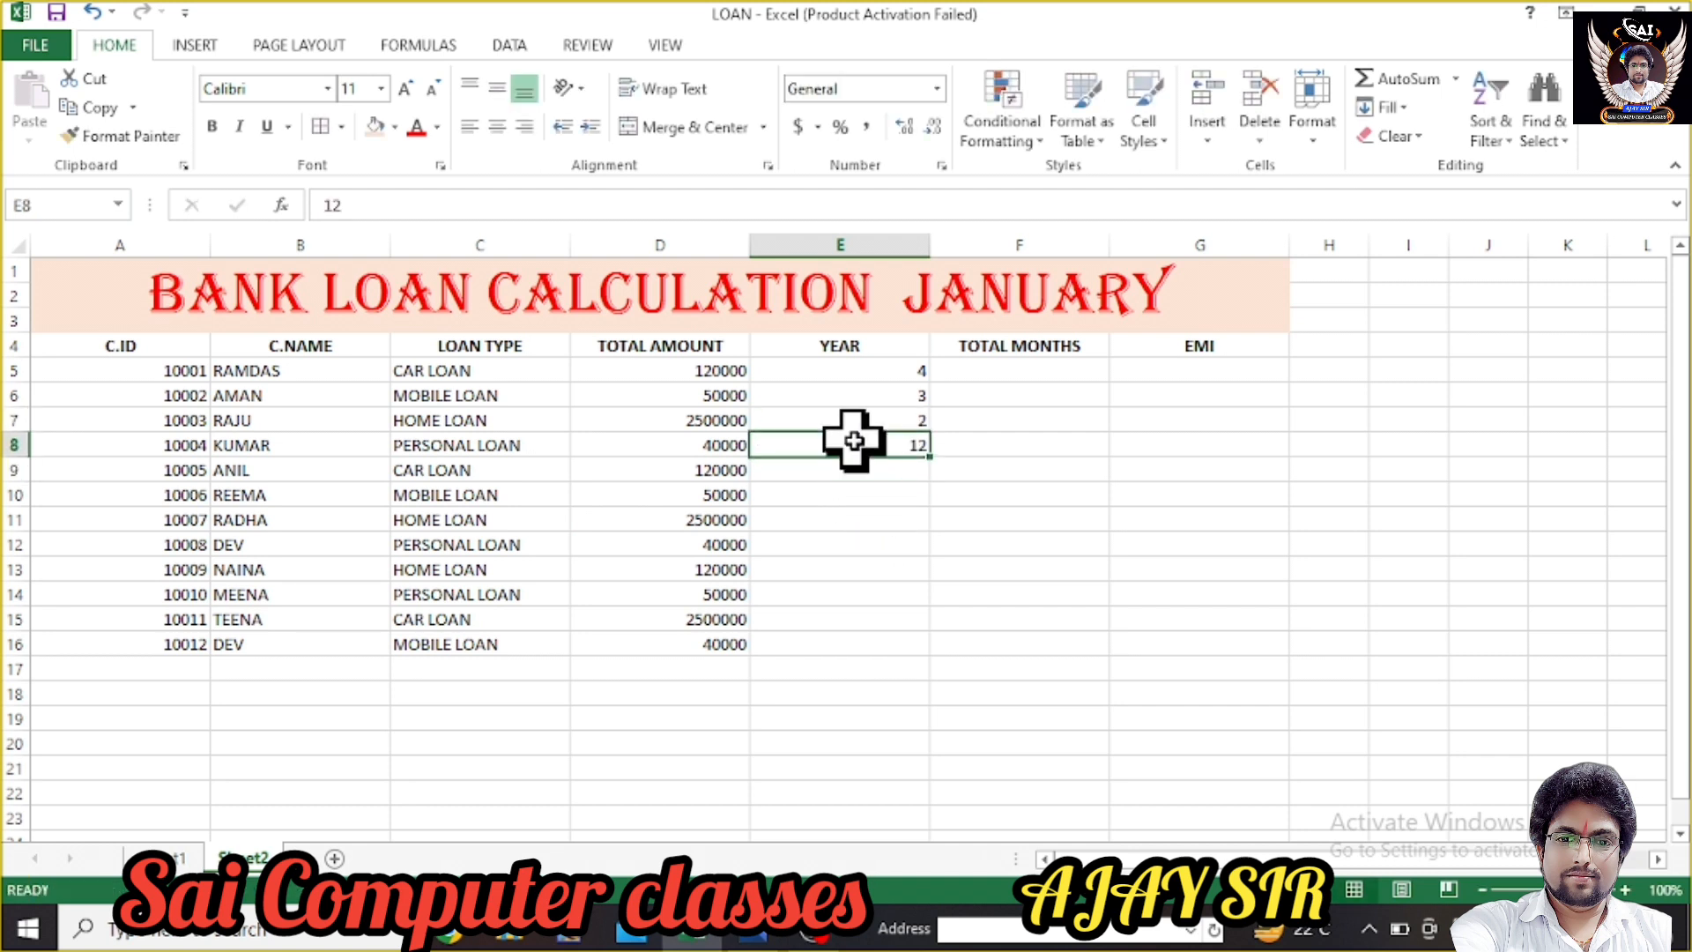
double_click(854, 442)
key("BackSpace")
key("BackSpace")
type("4")
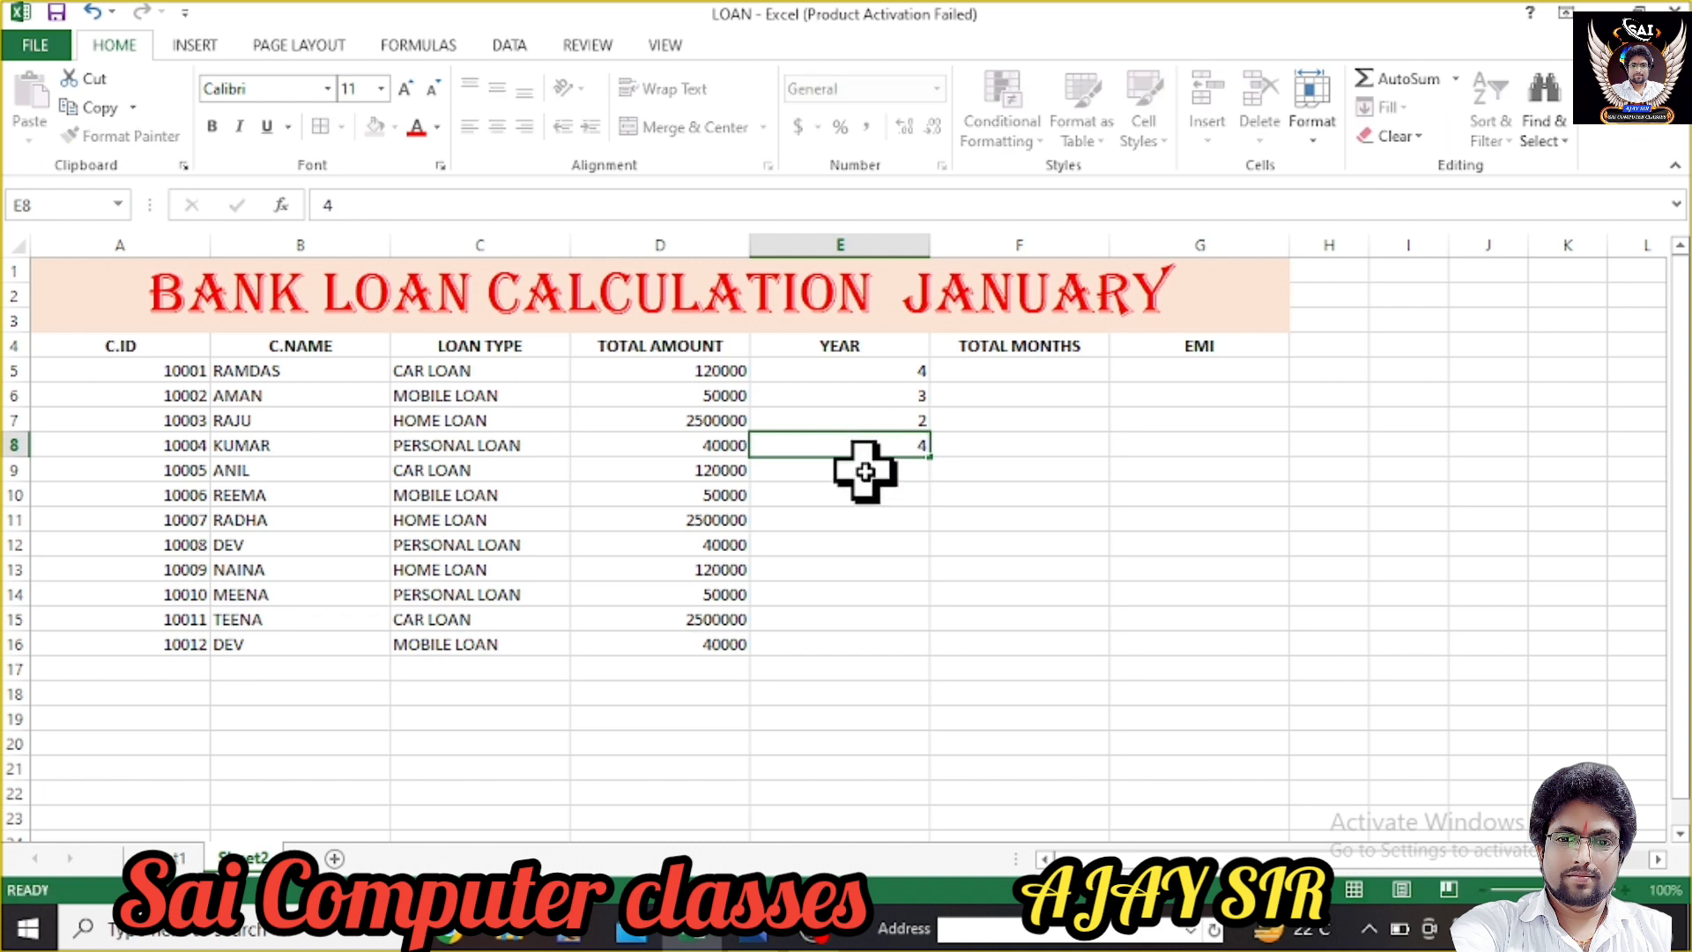
- Enter the YEAR values 2, 1, 4 and 4 in E9:E12
left_click(866, 472)
type("2")
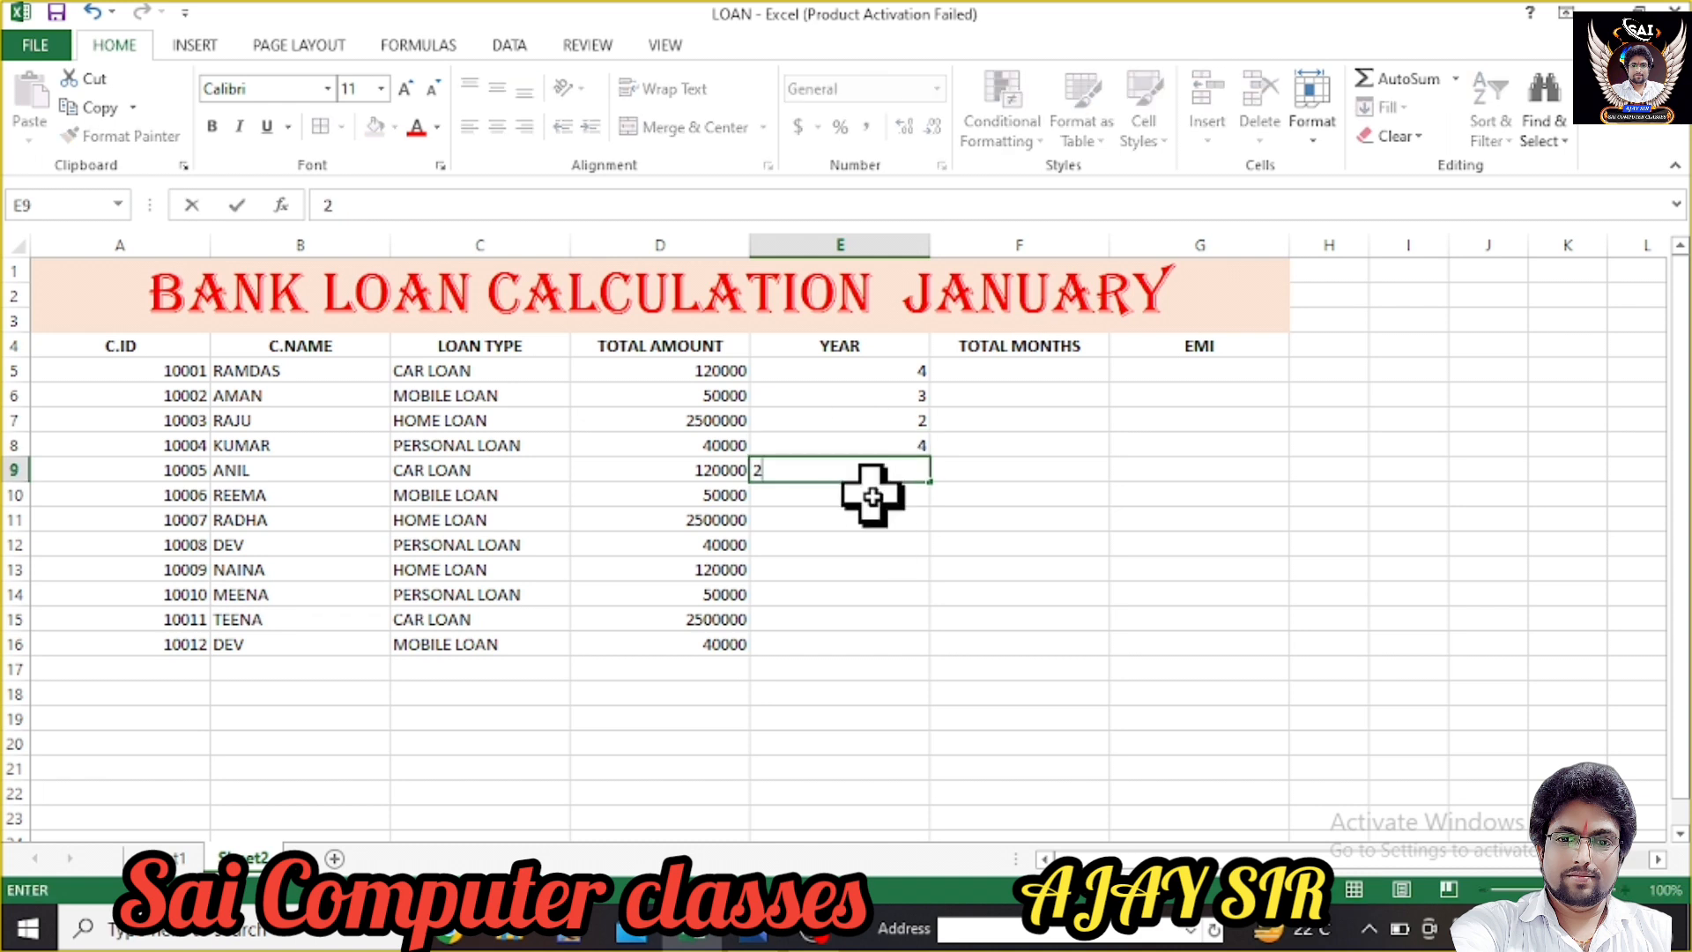
key("Return")
type("1")
key("Return")
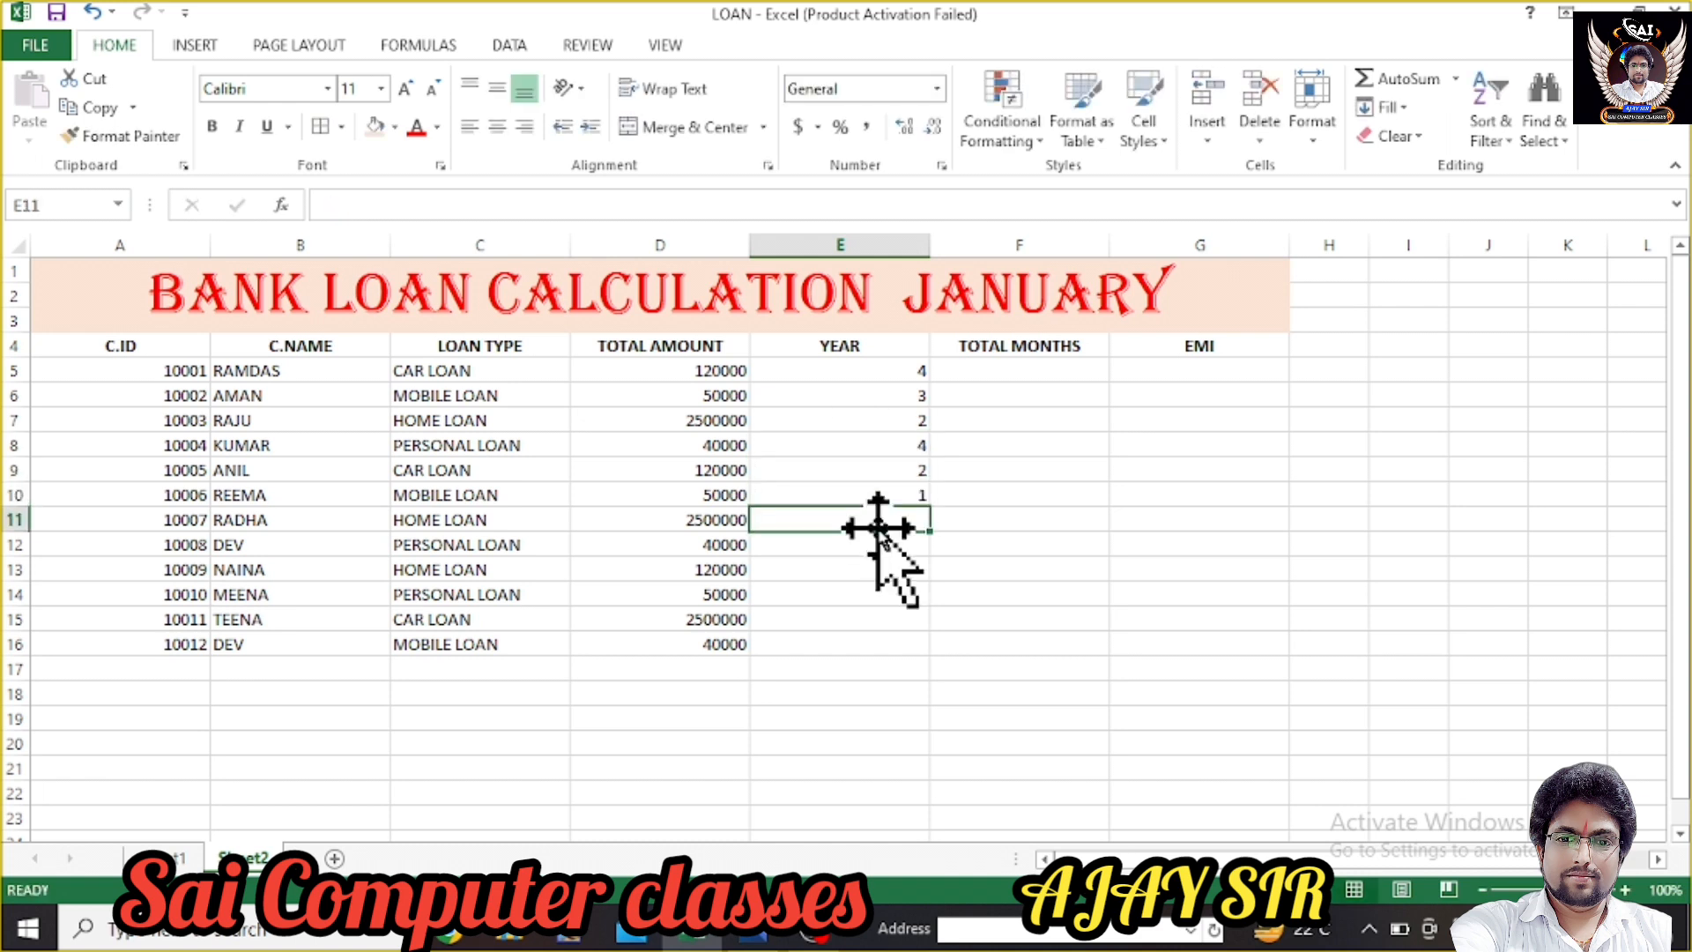
type("4")
key("Return")
type("4")
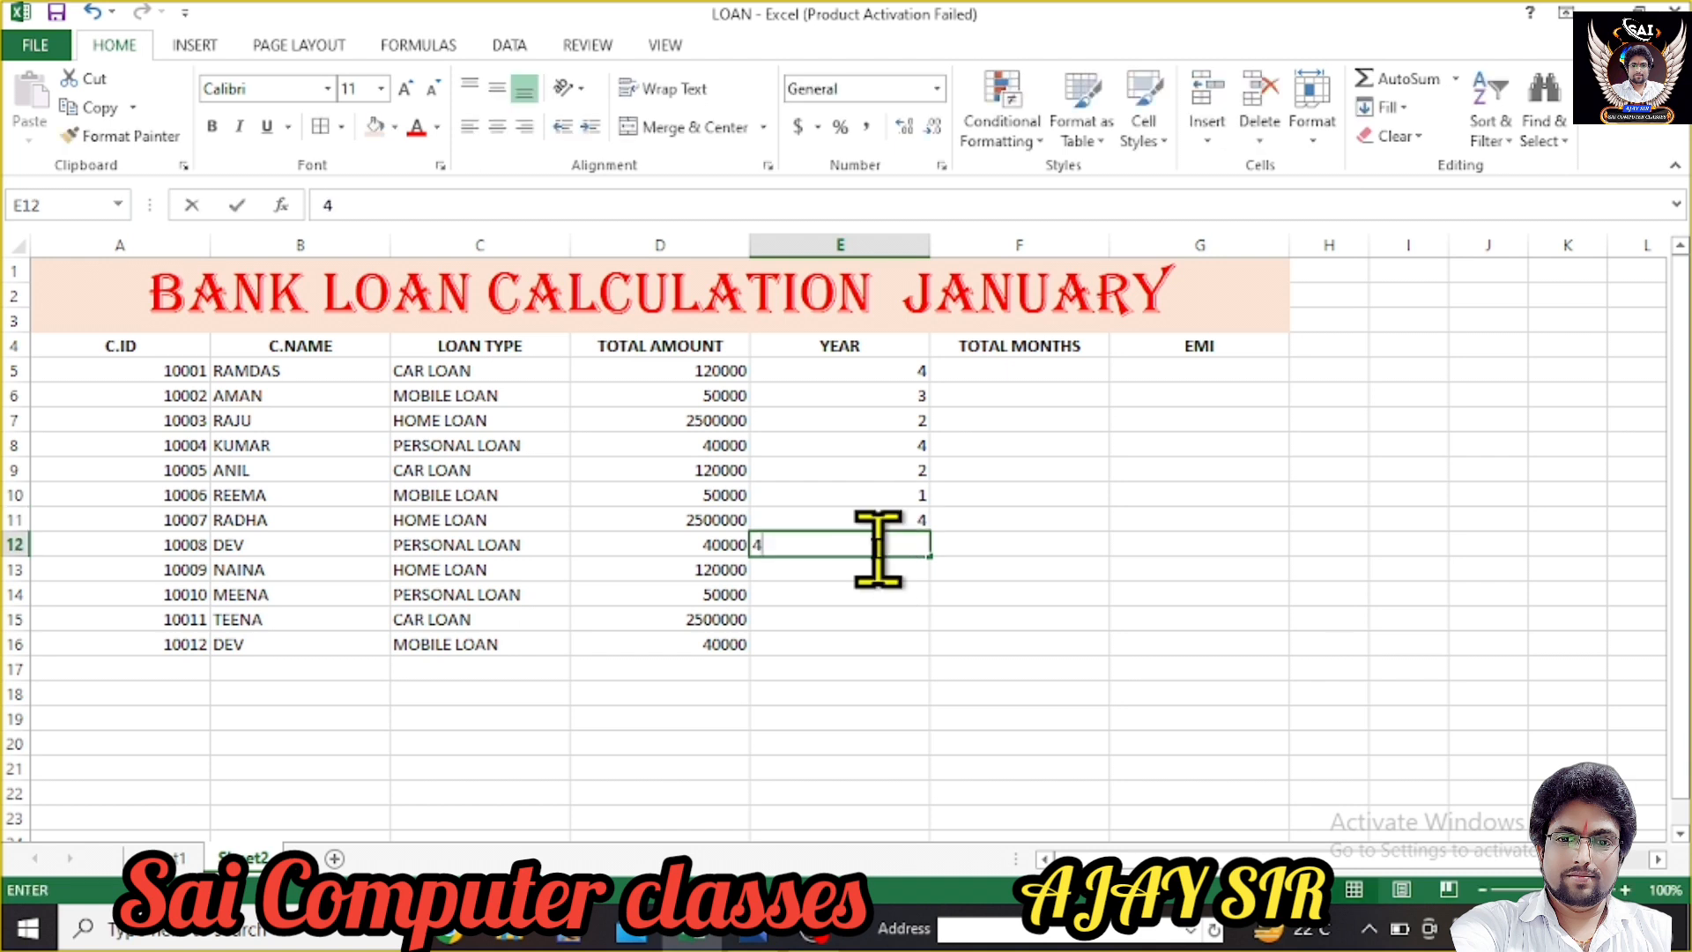
key("Return")
- Enter the YEAR values 3, 3, 1 and 3 in E13:E16 to complete the column
type("3")
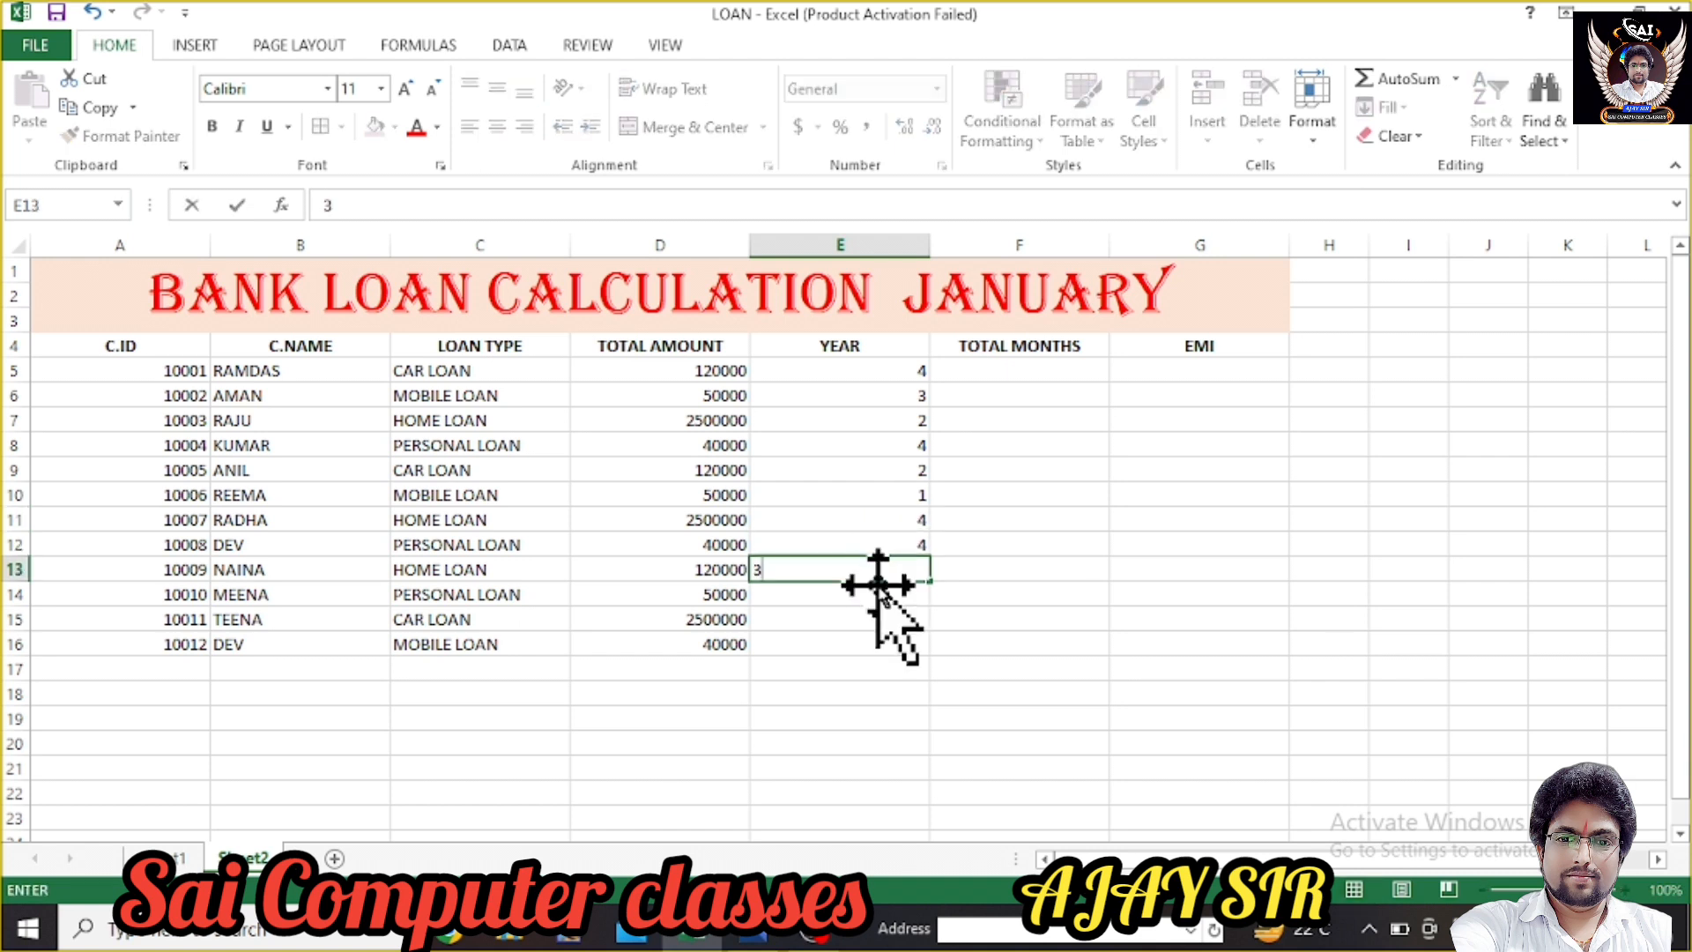
key("Return")
type("3")
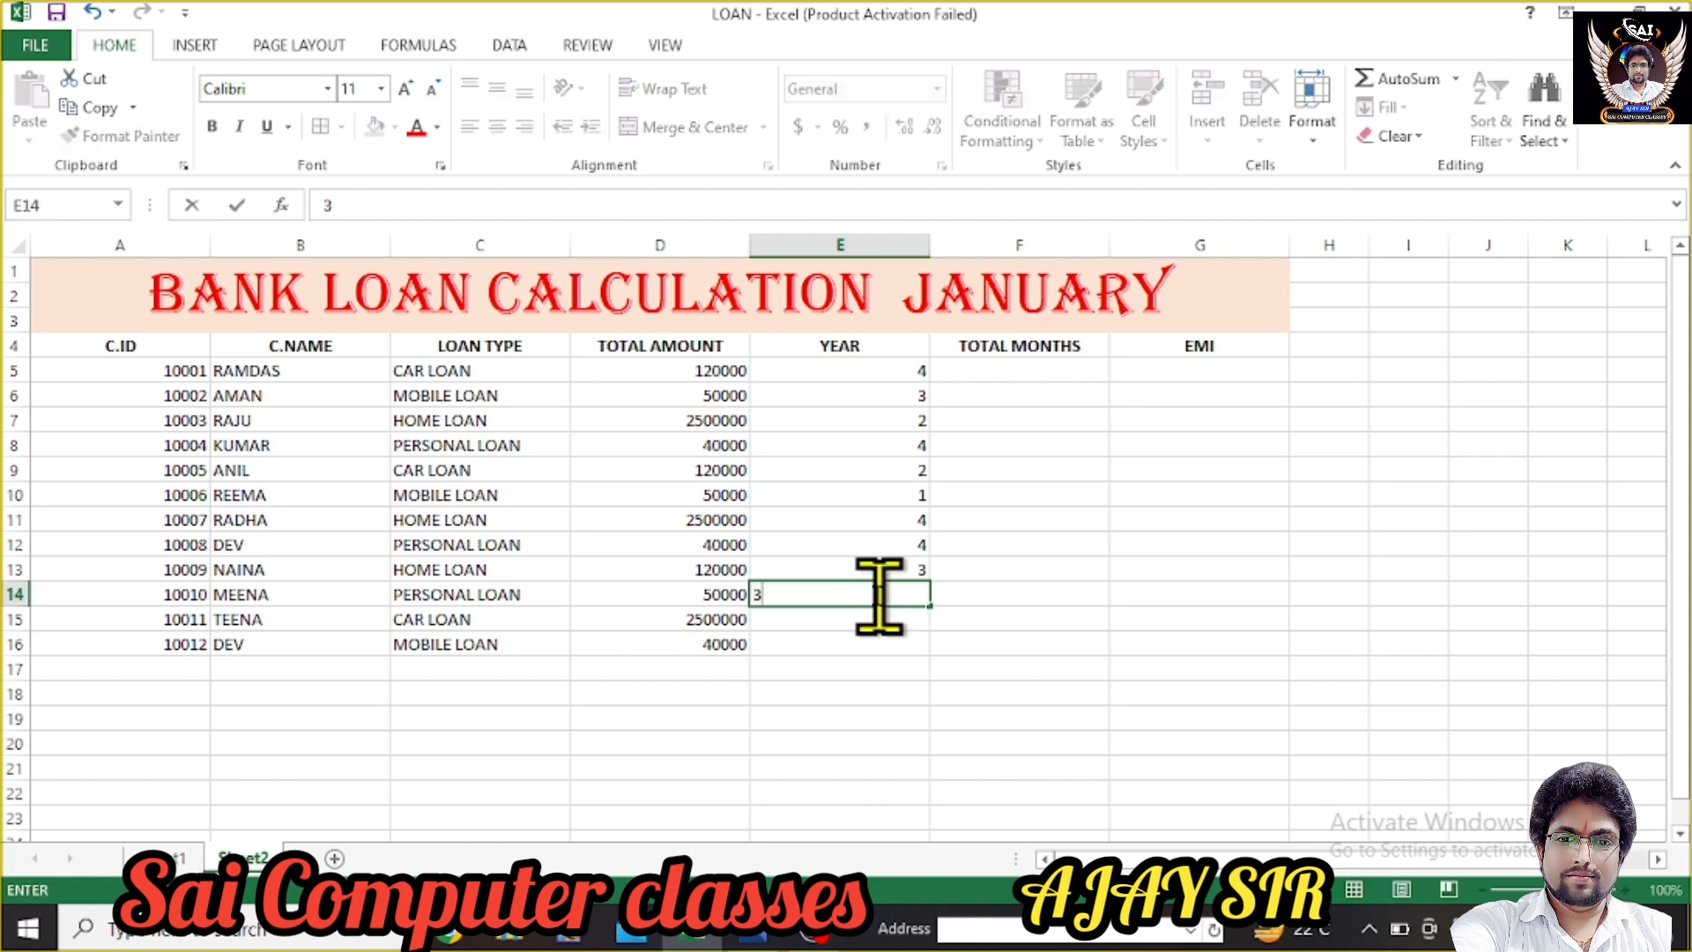
key("Return")
type("1")
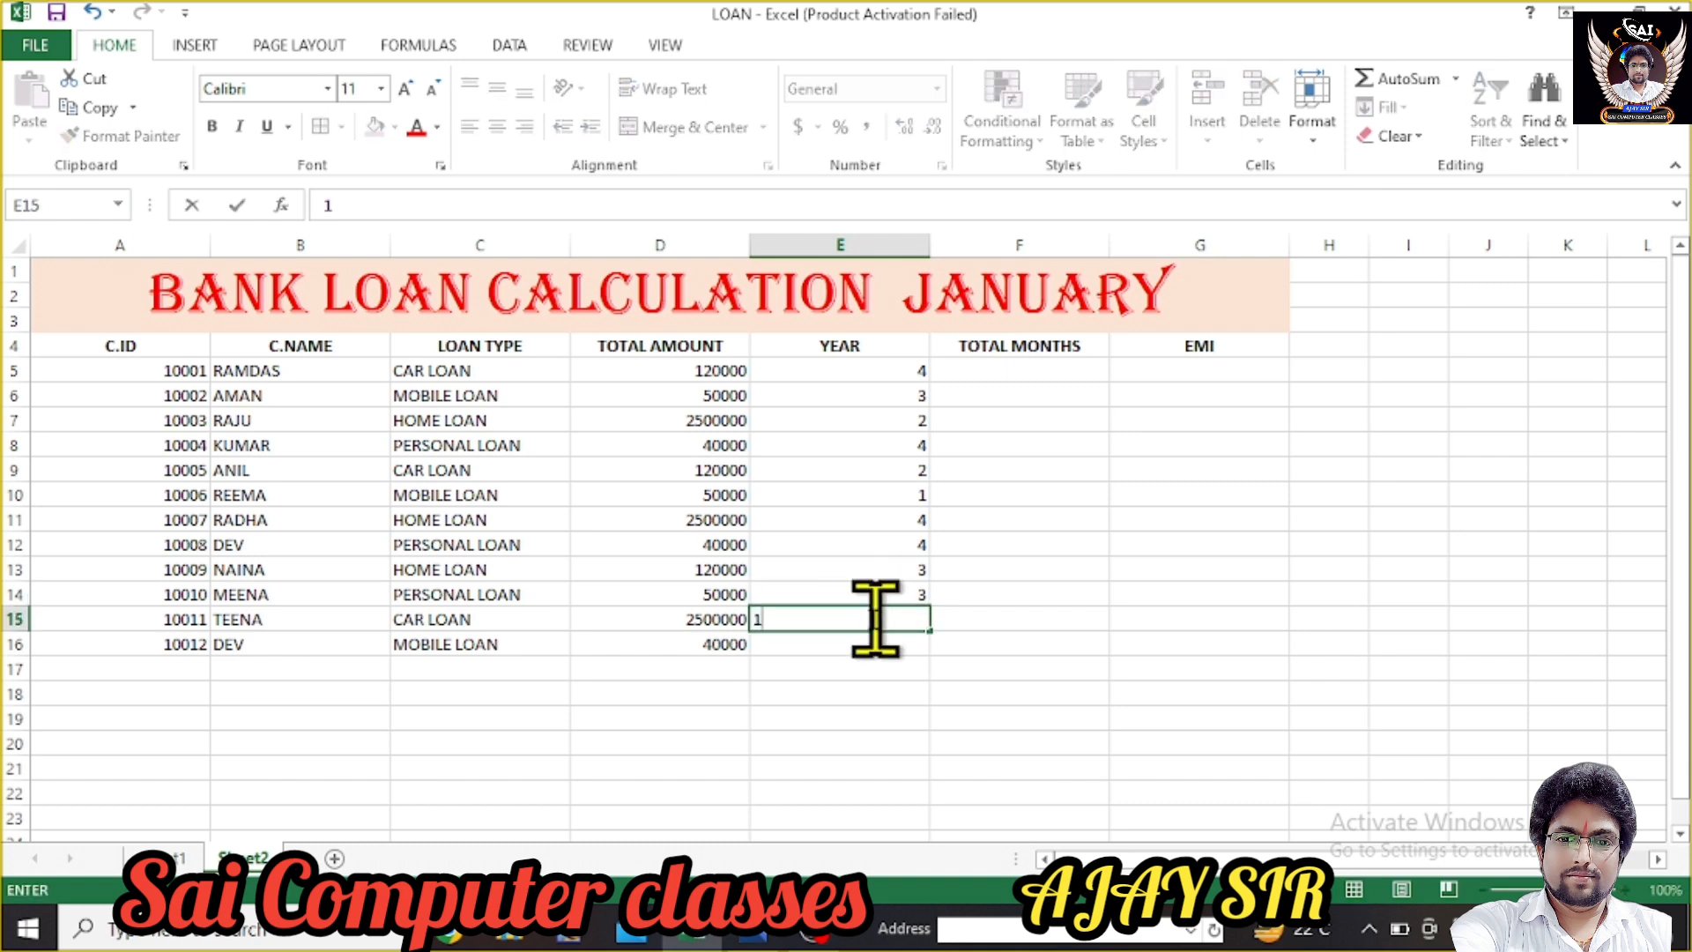
key("Return")
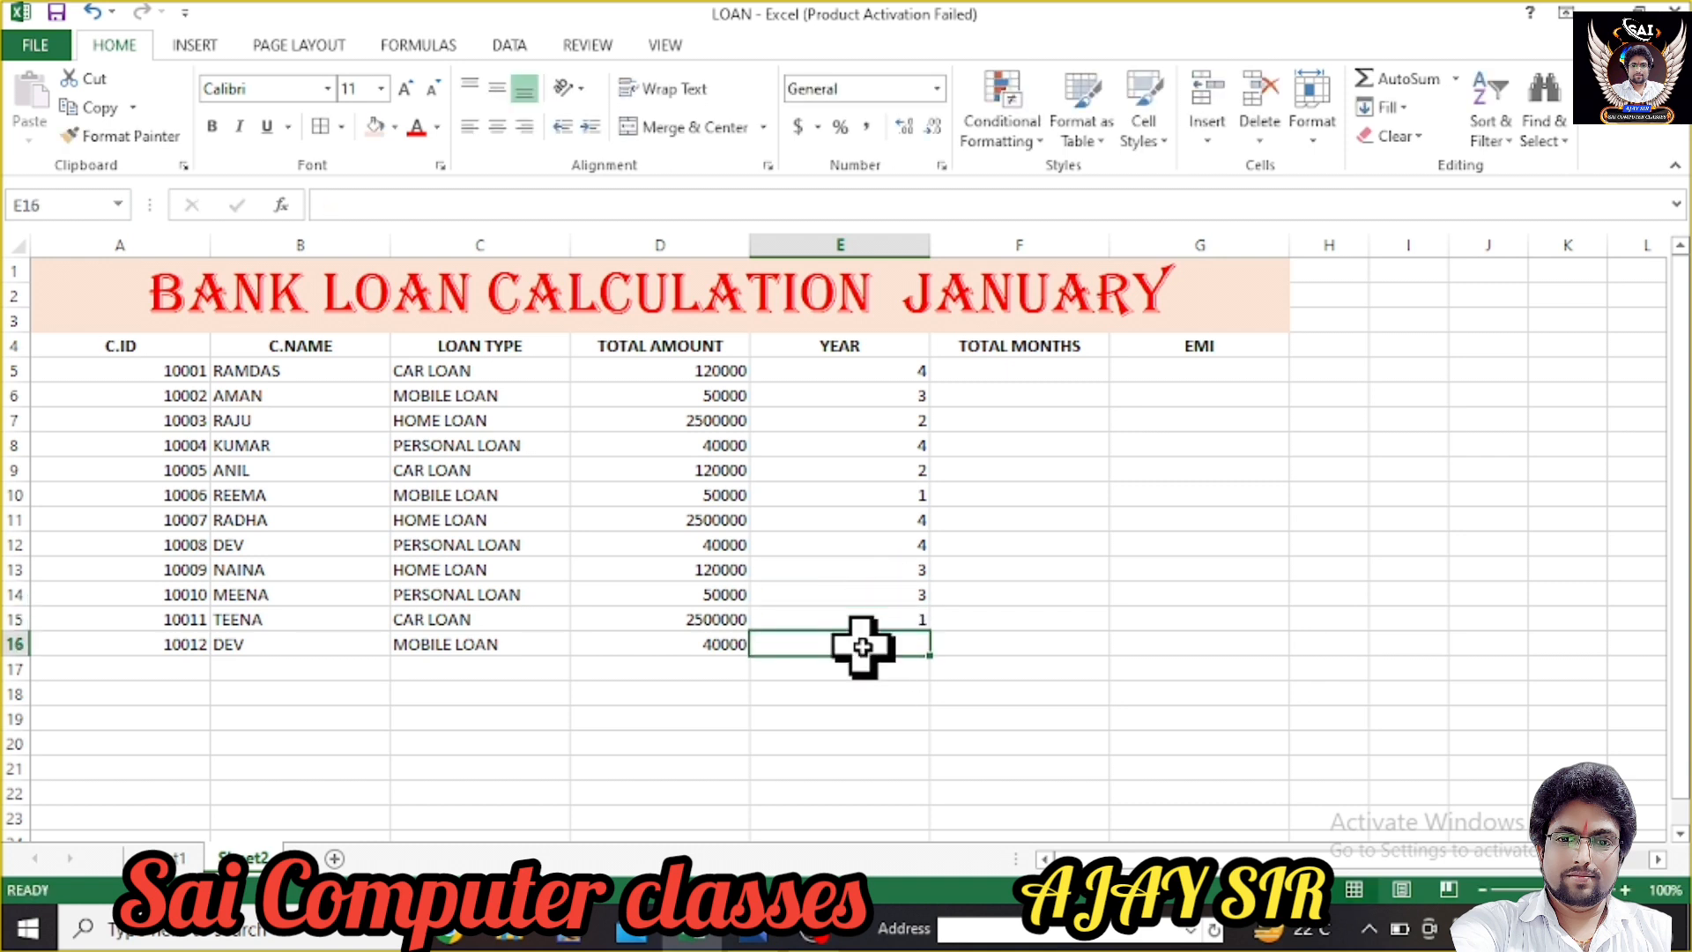
type("3")
left_click(867, 690)
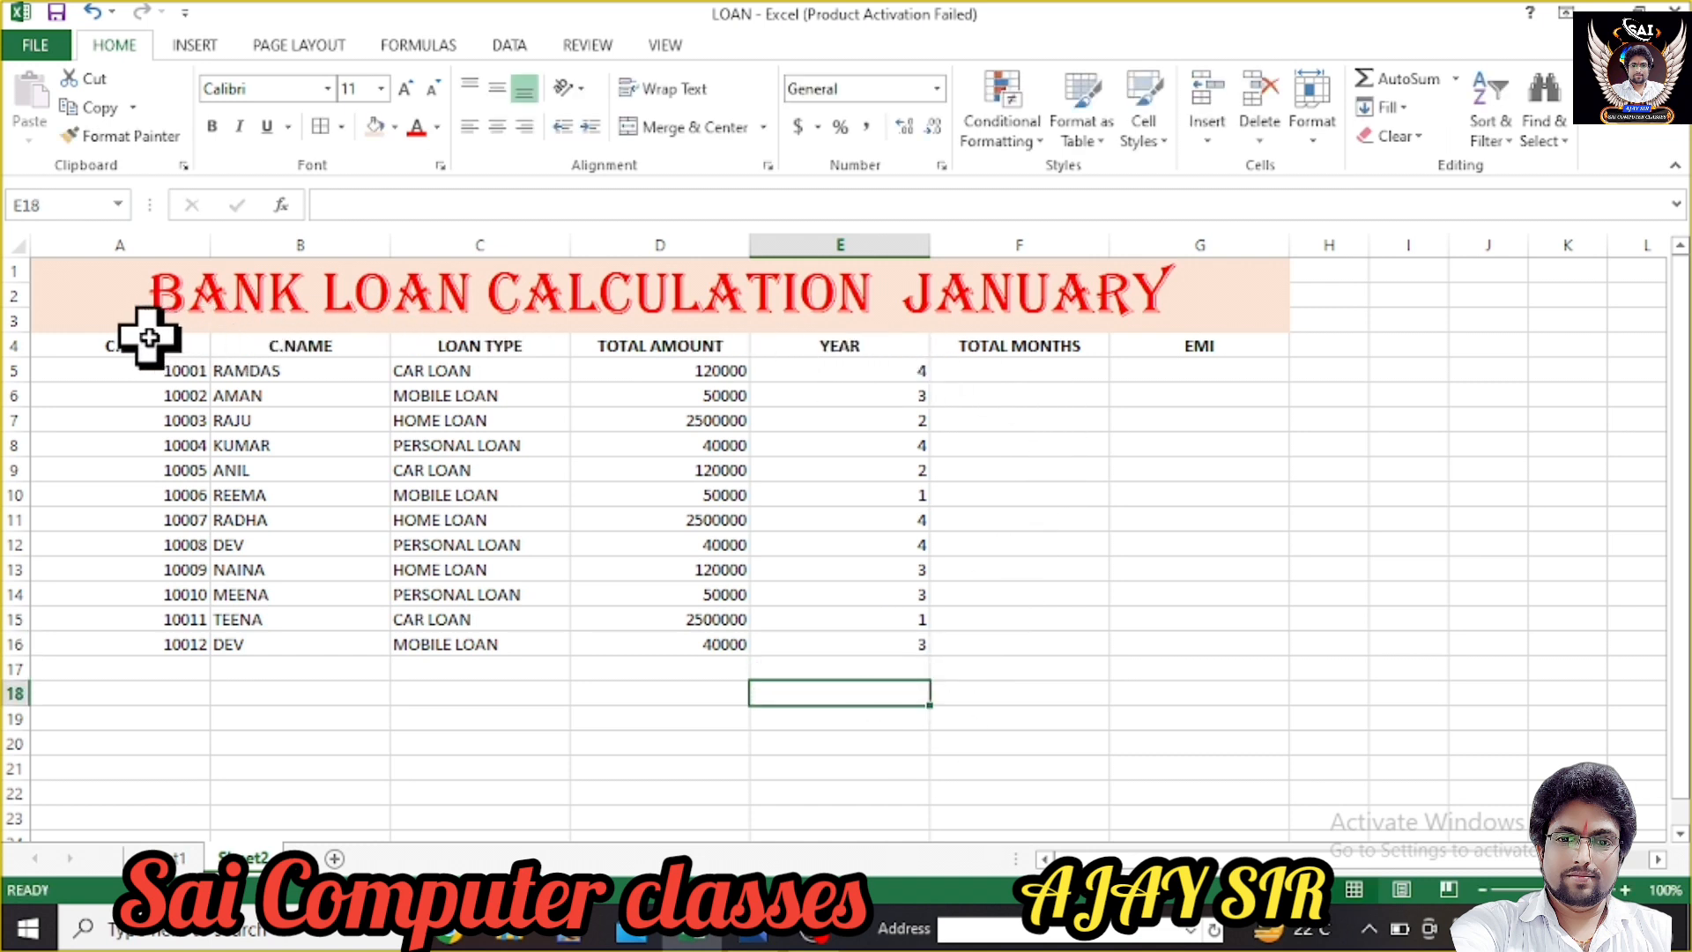
- Centre the contents of the header row and all customer records in A4:G16 horizontally
left_click_drag(143, 338, 1157, 641)
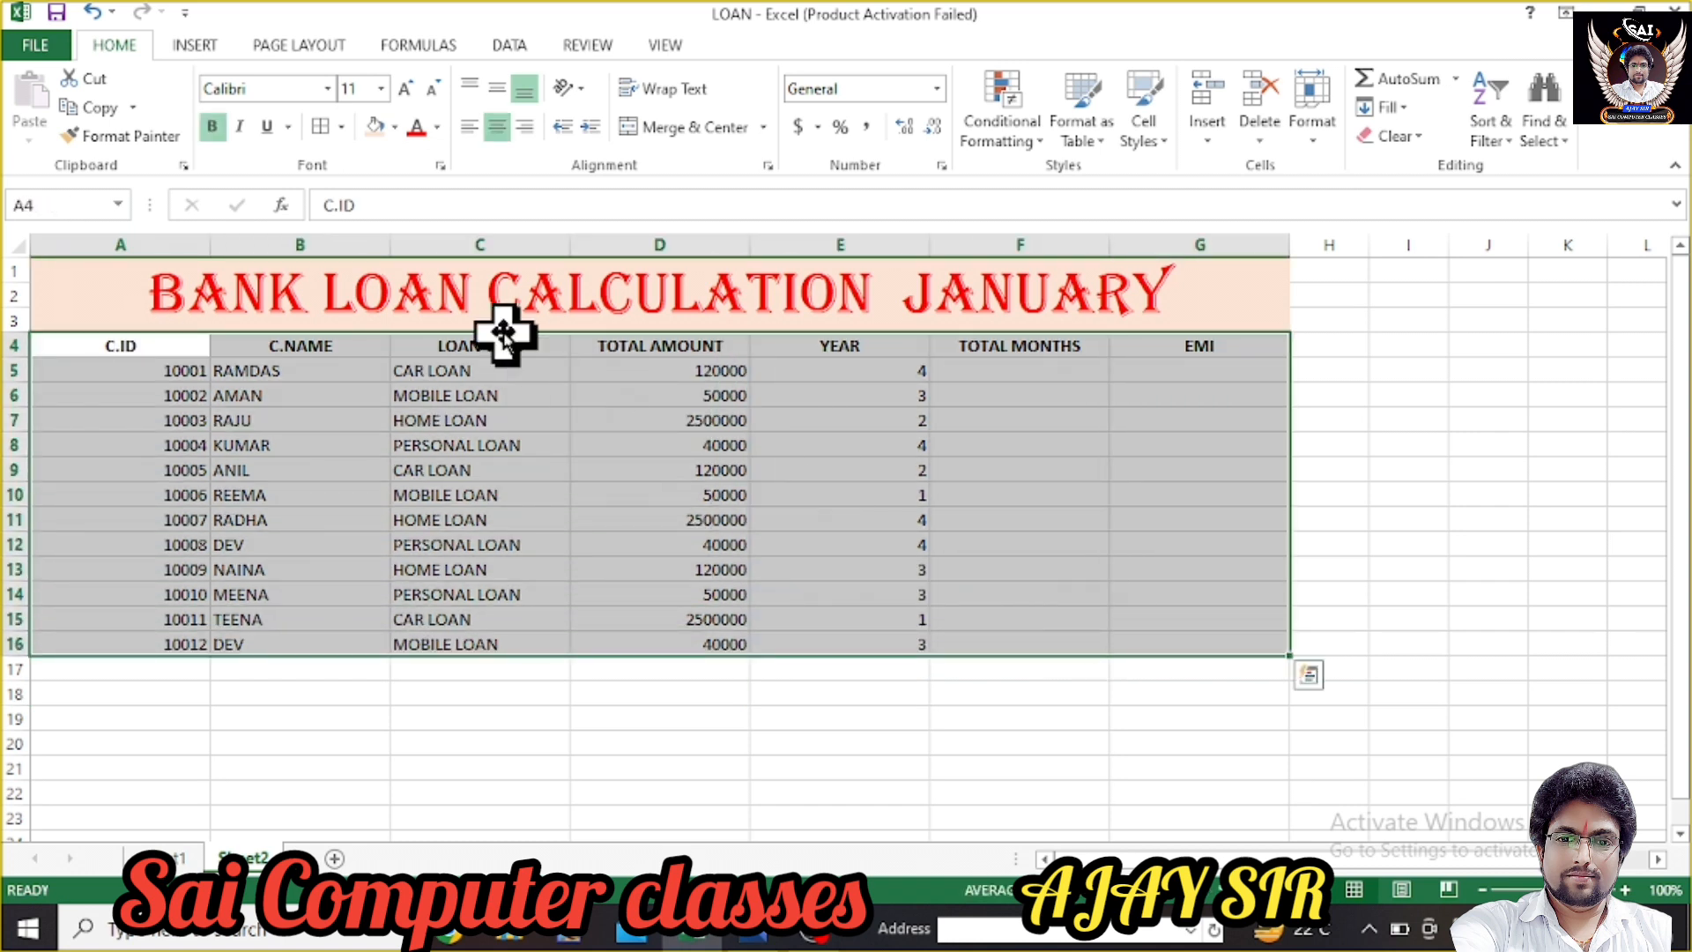
left_click(498, 128)
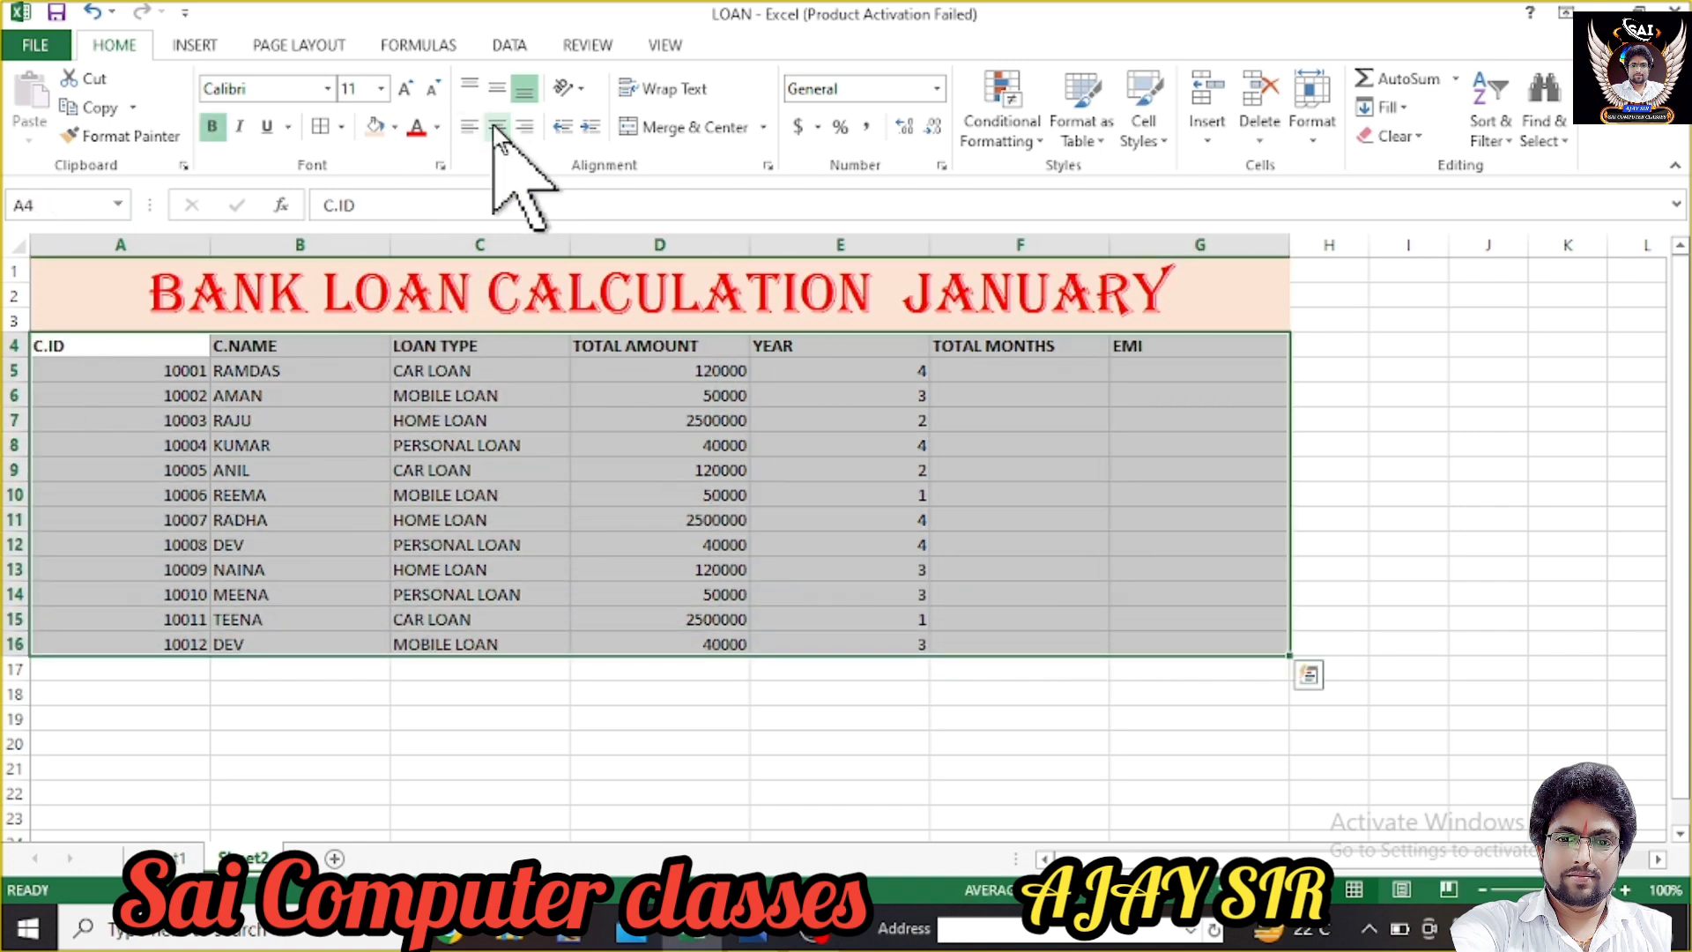
left_click(498, 127)
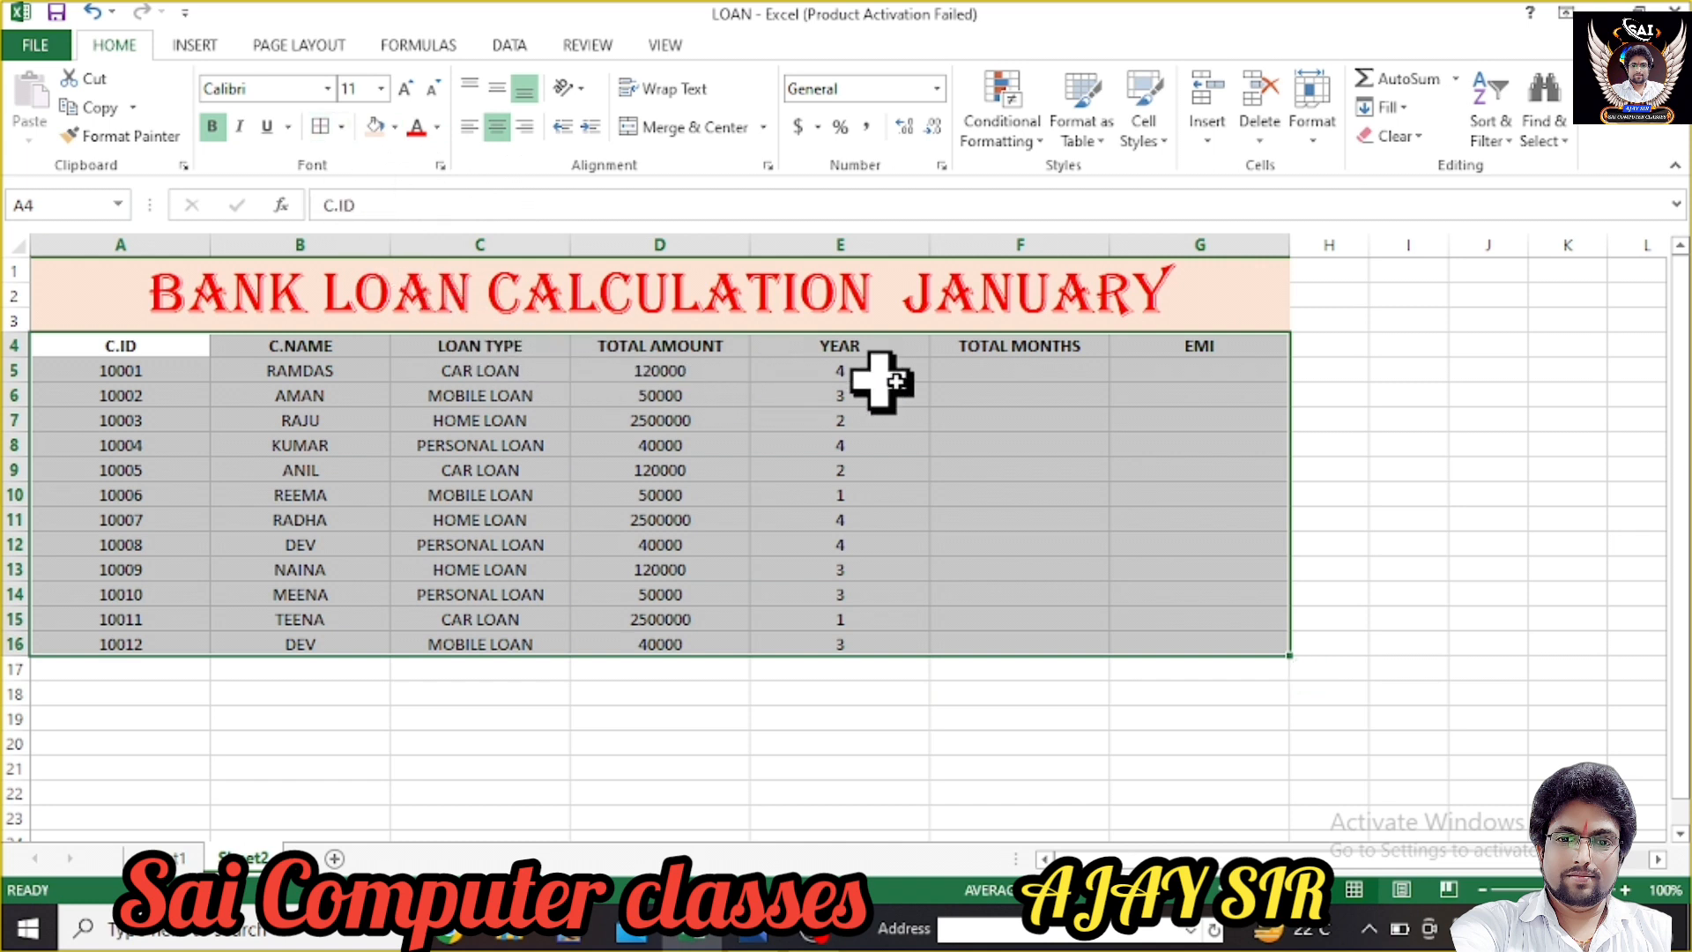
left_click(1050, 377)
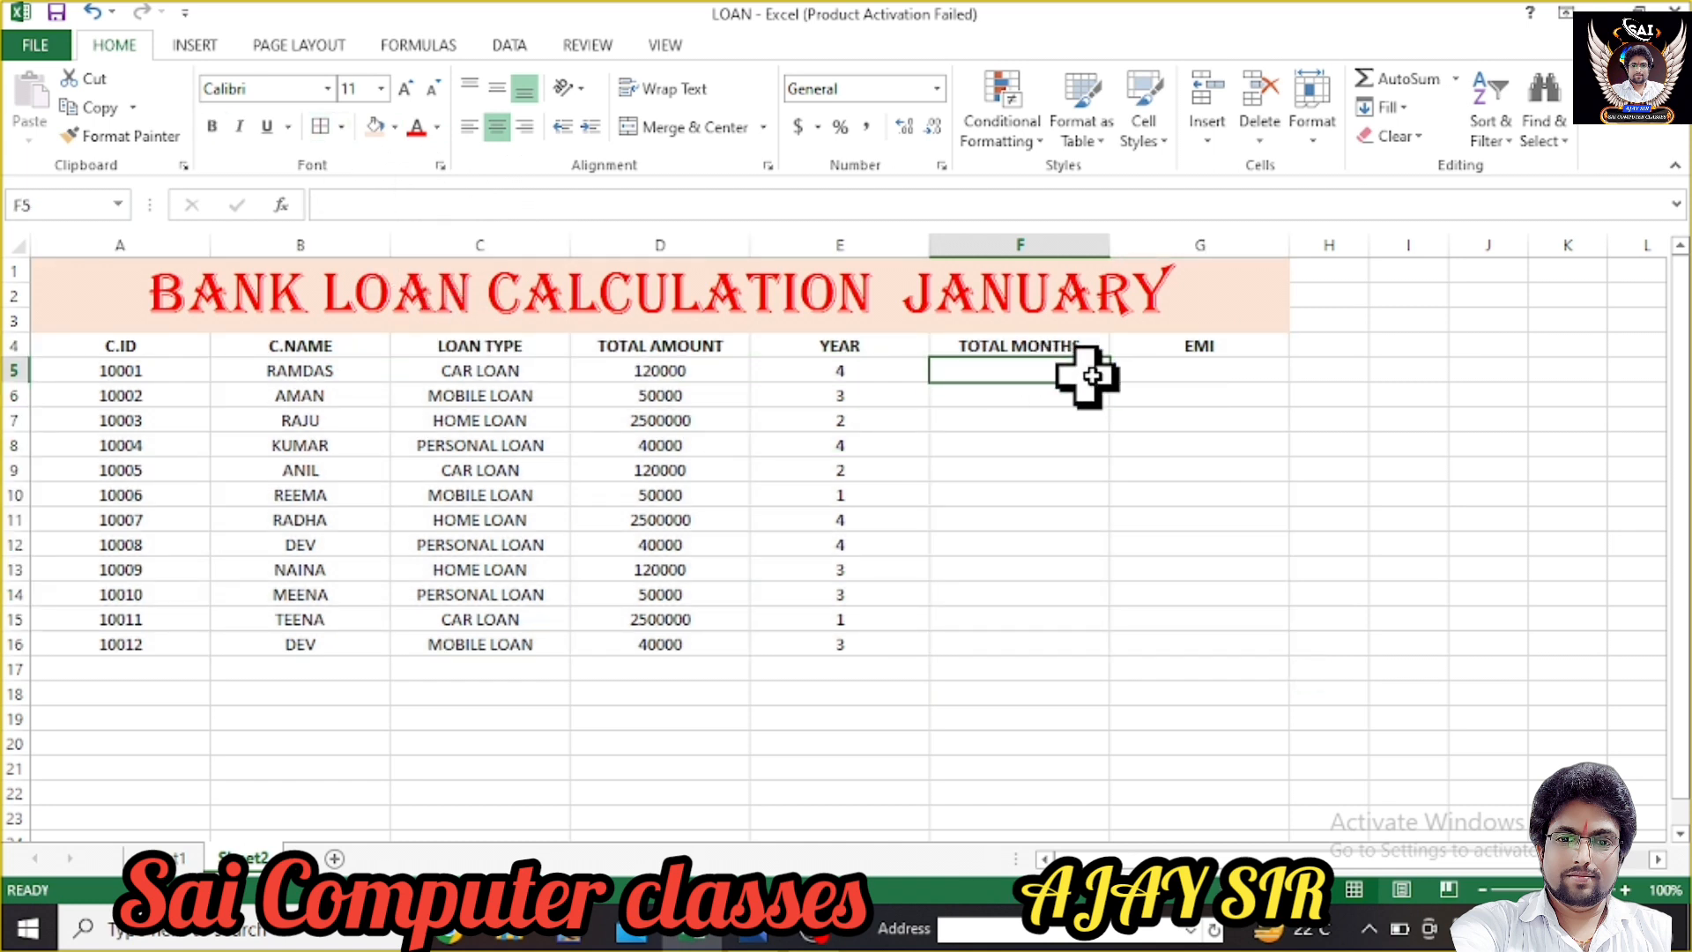
left_click(1160, 371)
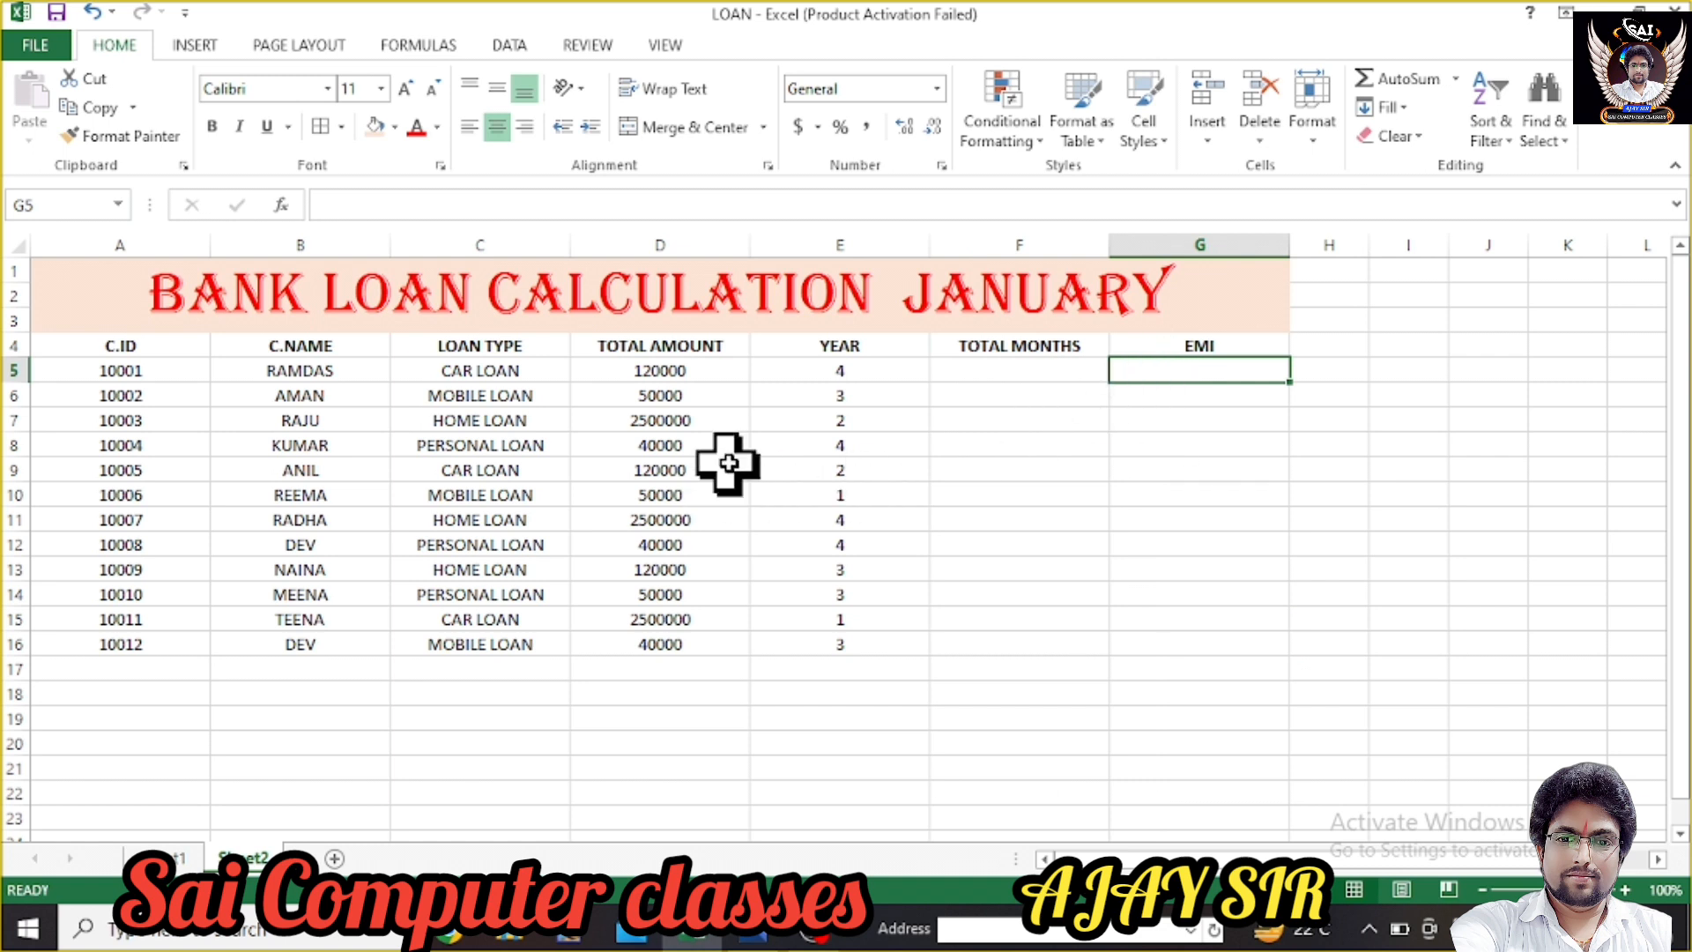
- Make row 17 taller, merge and centre A17:G17, and enter the heading RESULT AREA
left_click(77, 671)
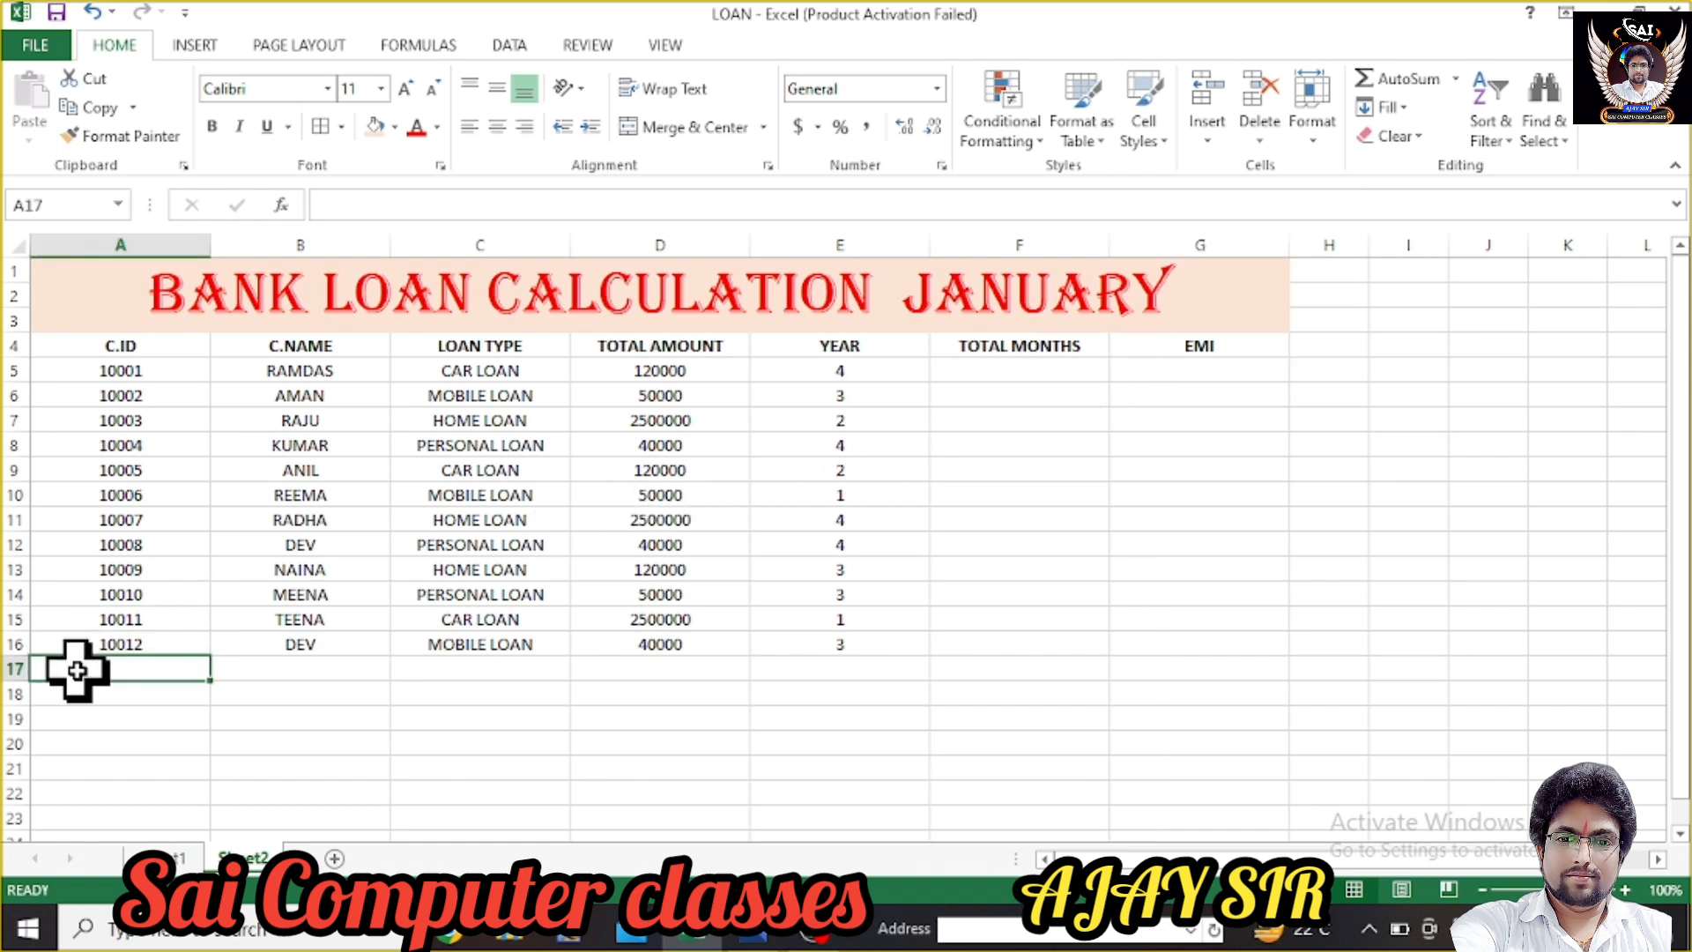
left_click_drag(26, 681, 1201, 673)
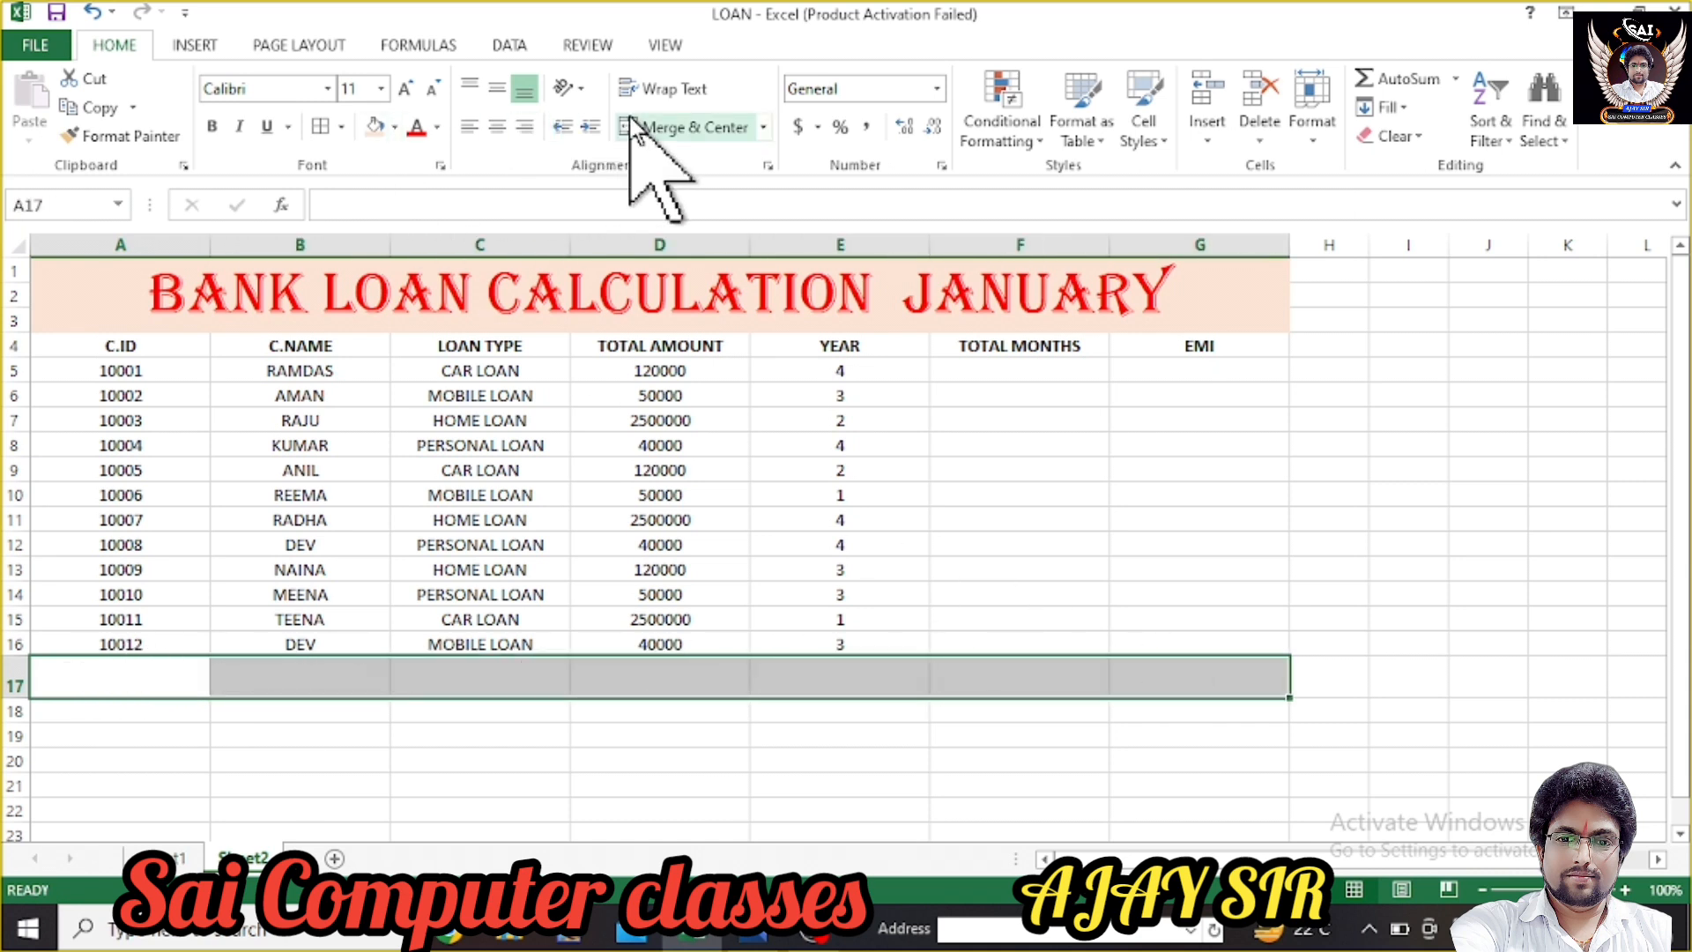
left_click(674, 127)
type("RE")
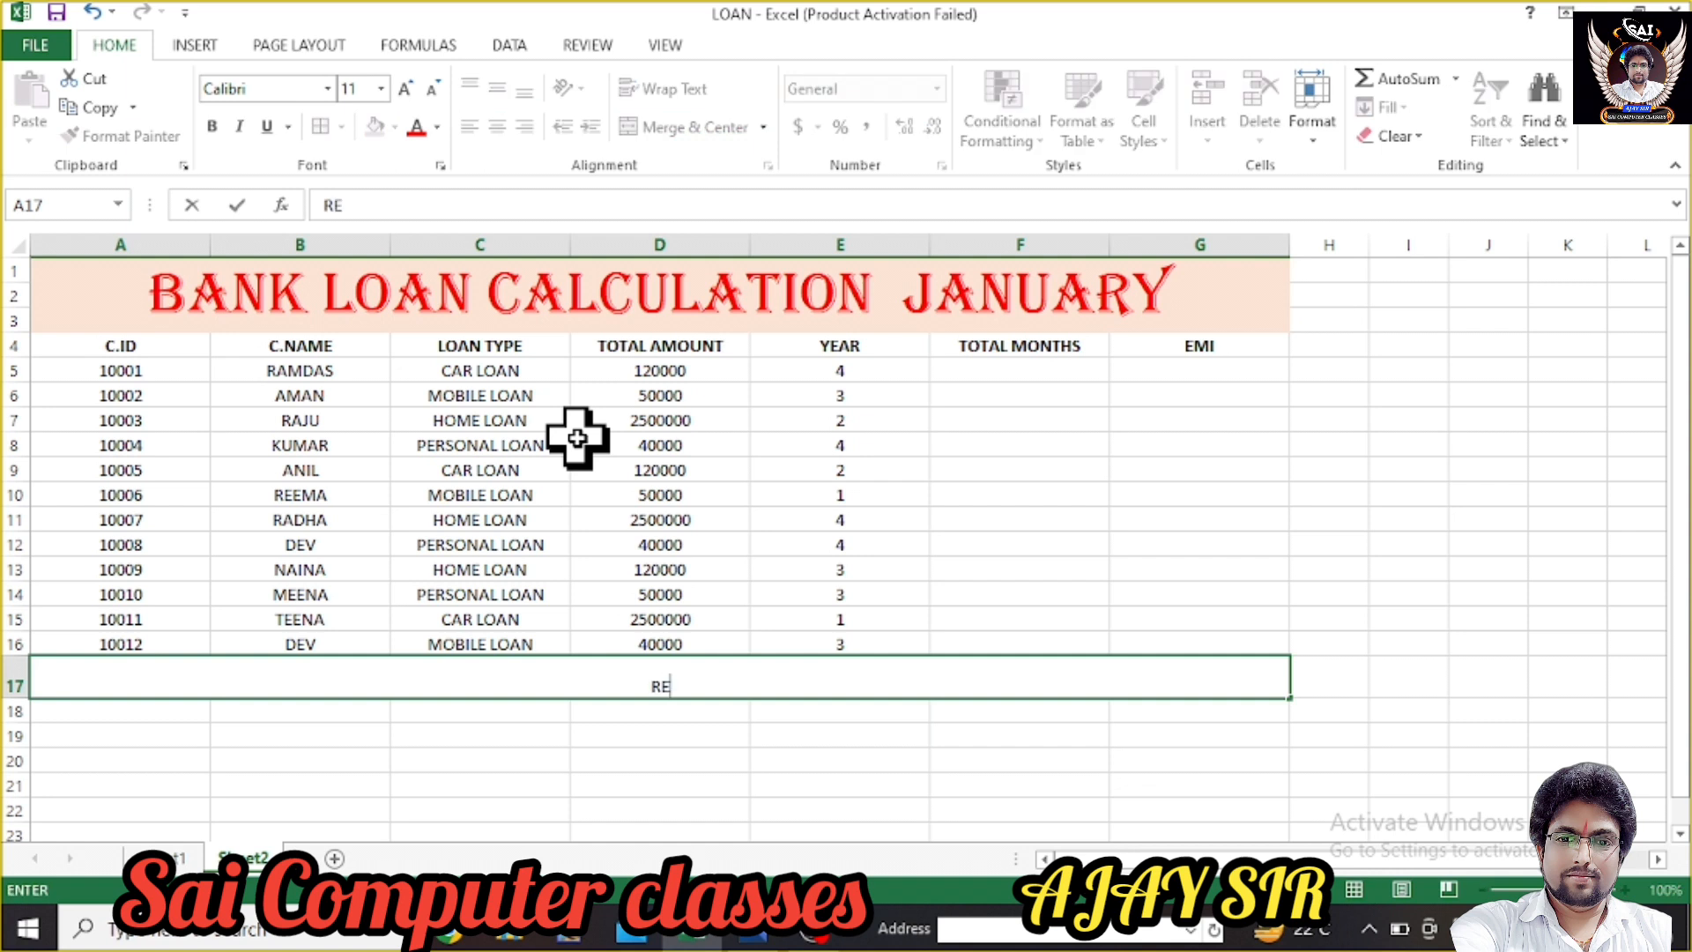
type("SULT AREA")
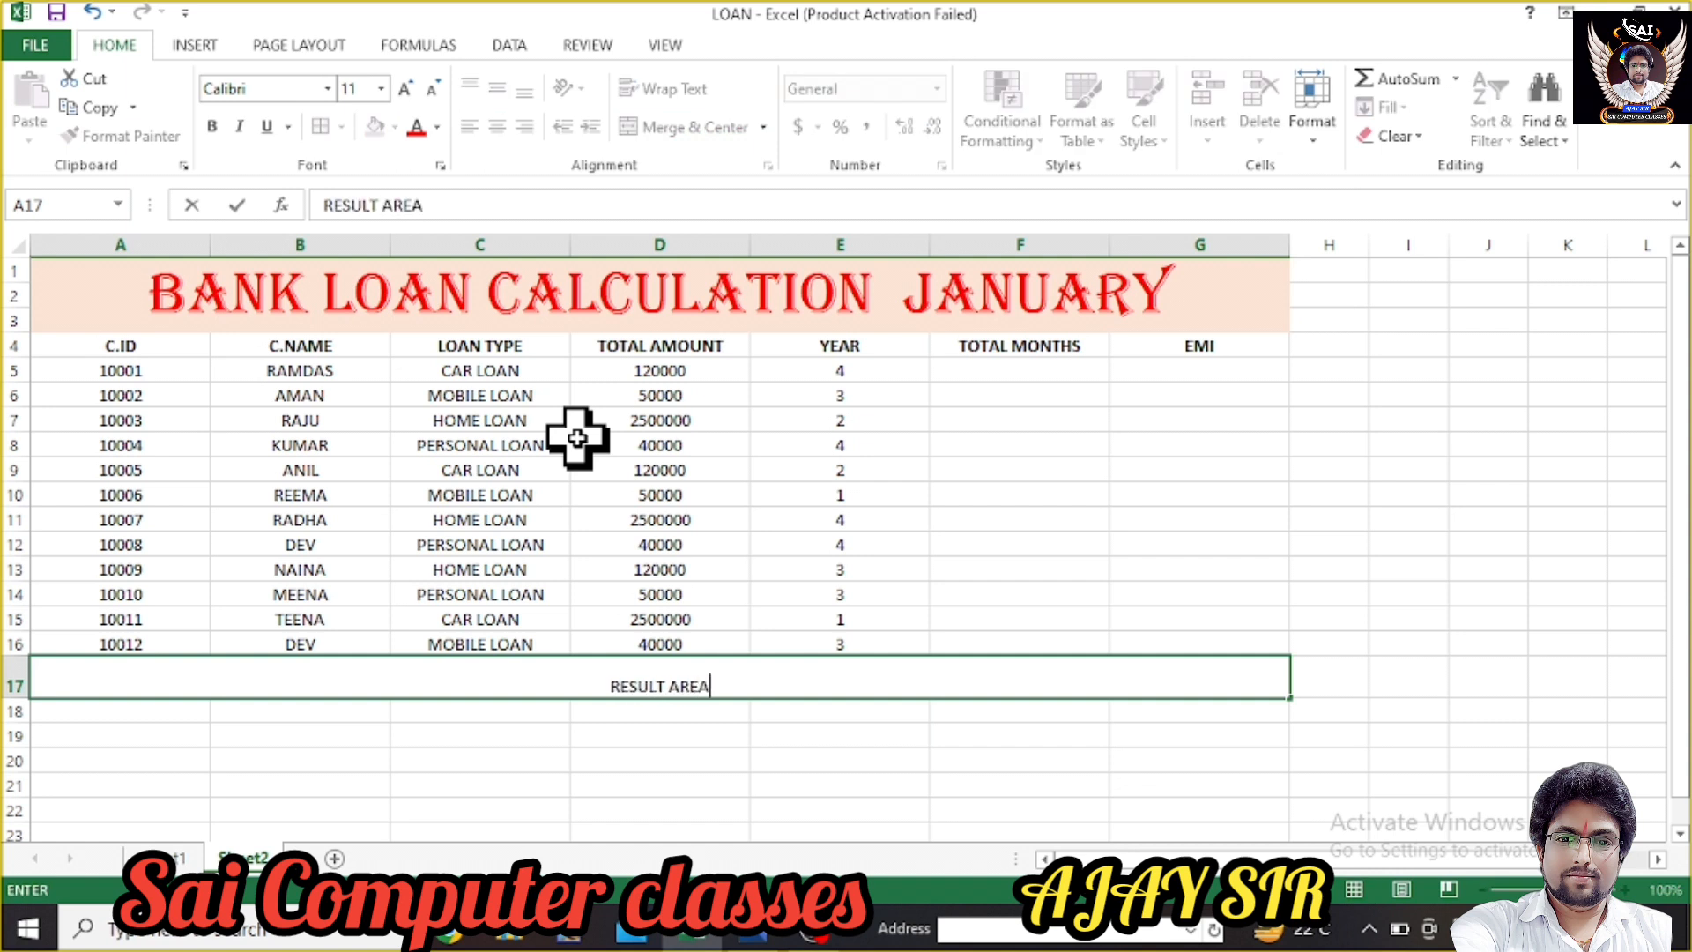
left_click(604, 747)
- Format the RESULT AREA heading in Algerian at size 24 with a yellow fill
left_click(616, 684)
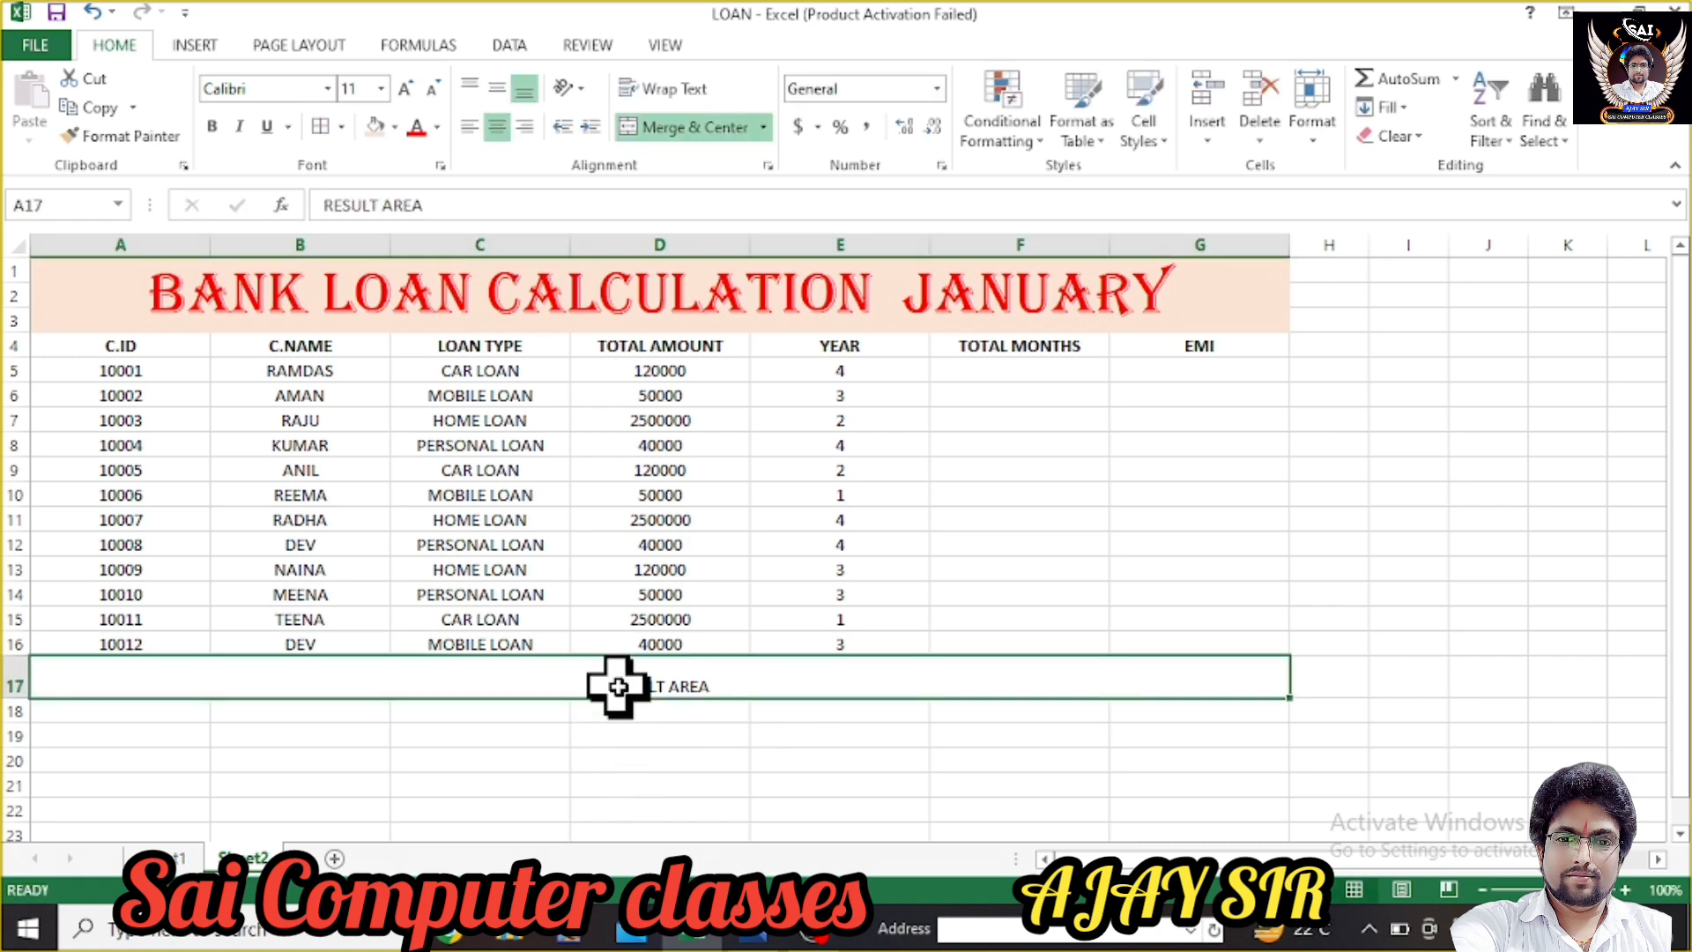
left_click(327, 89)
left_click(295, 330)
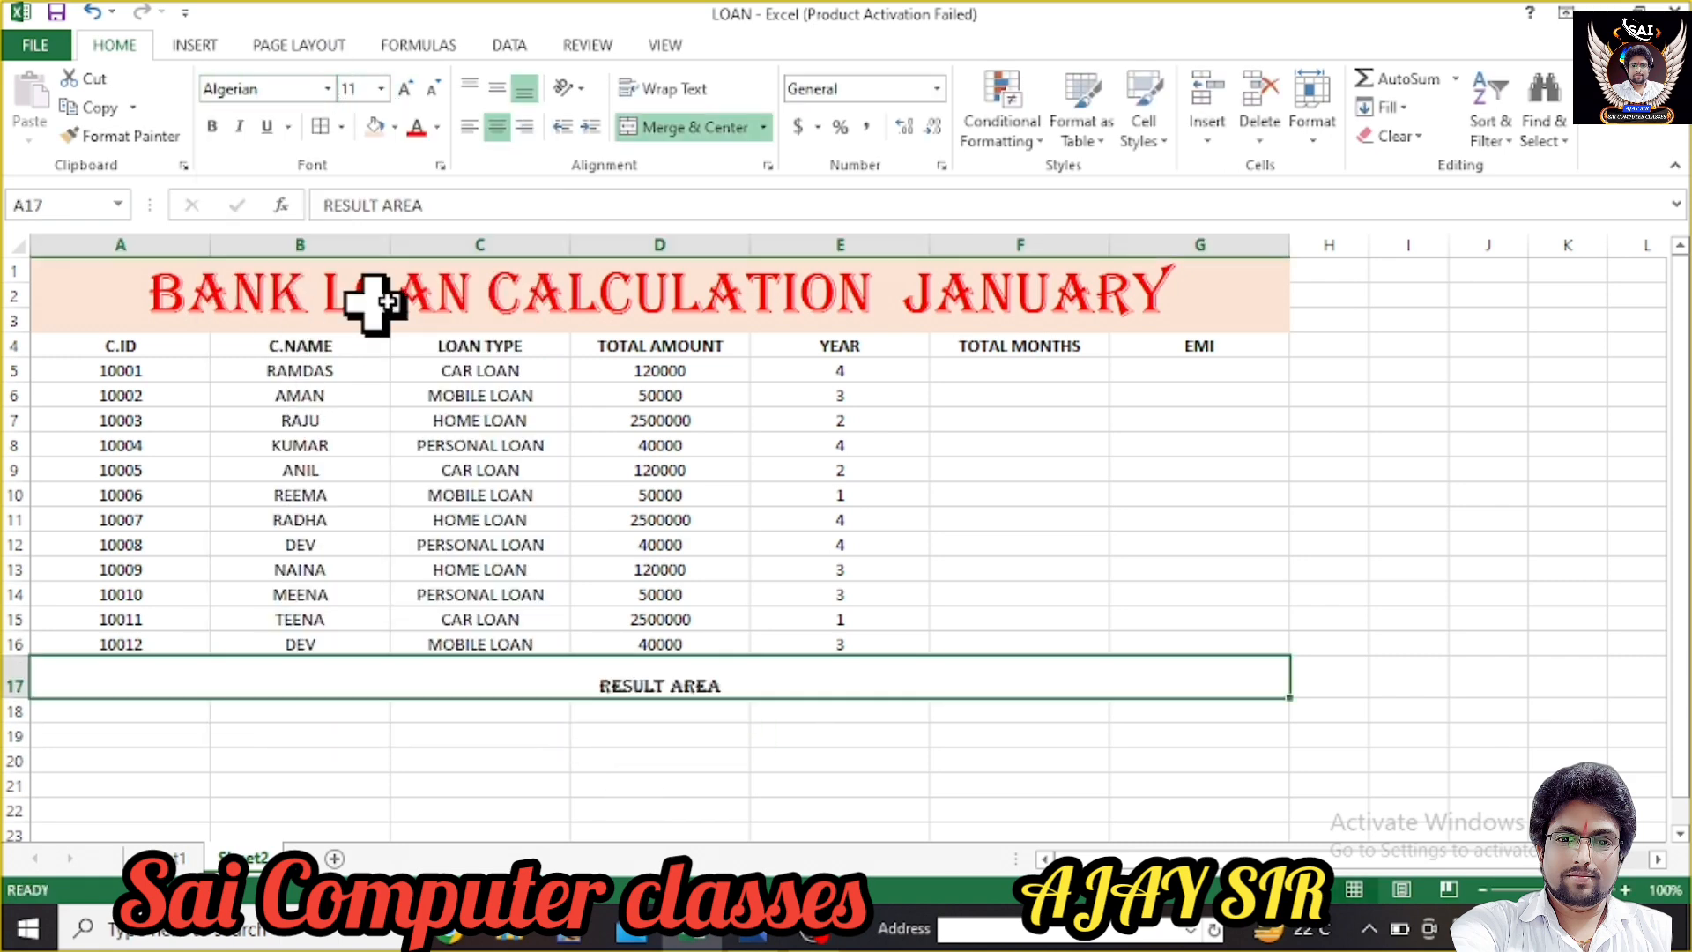
left_click(382, 88)
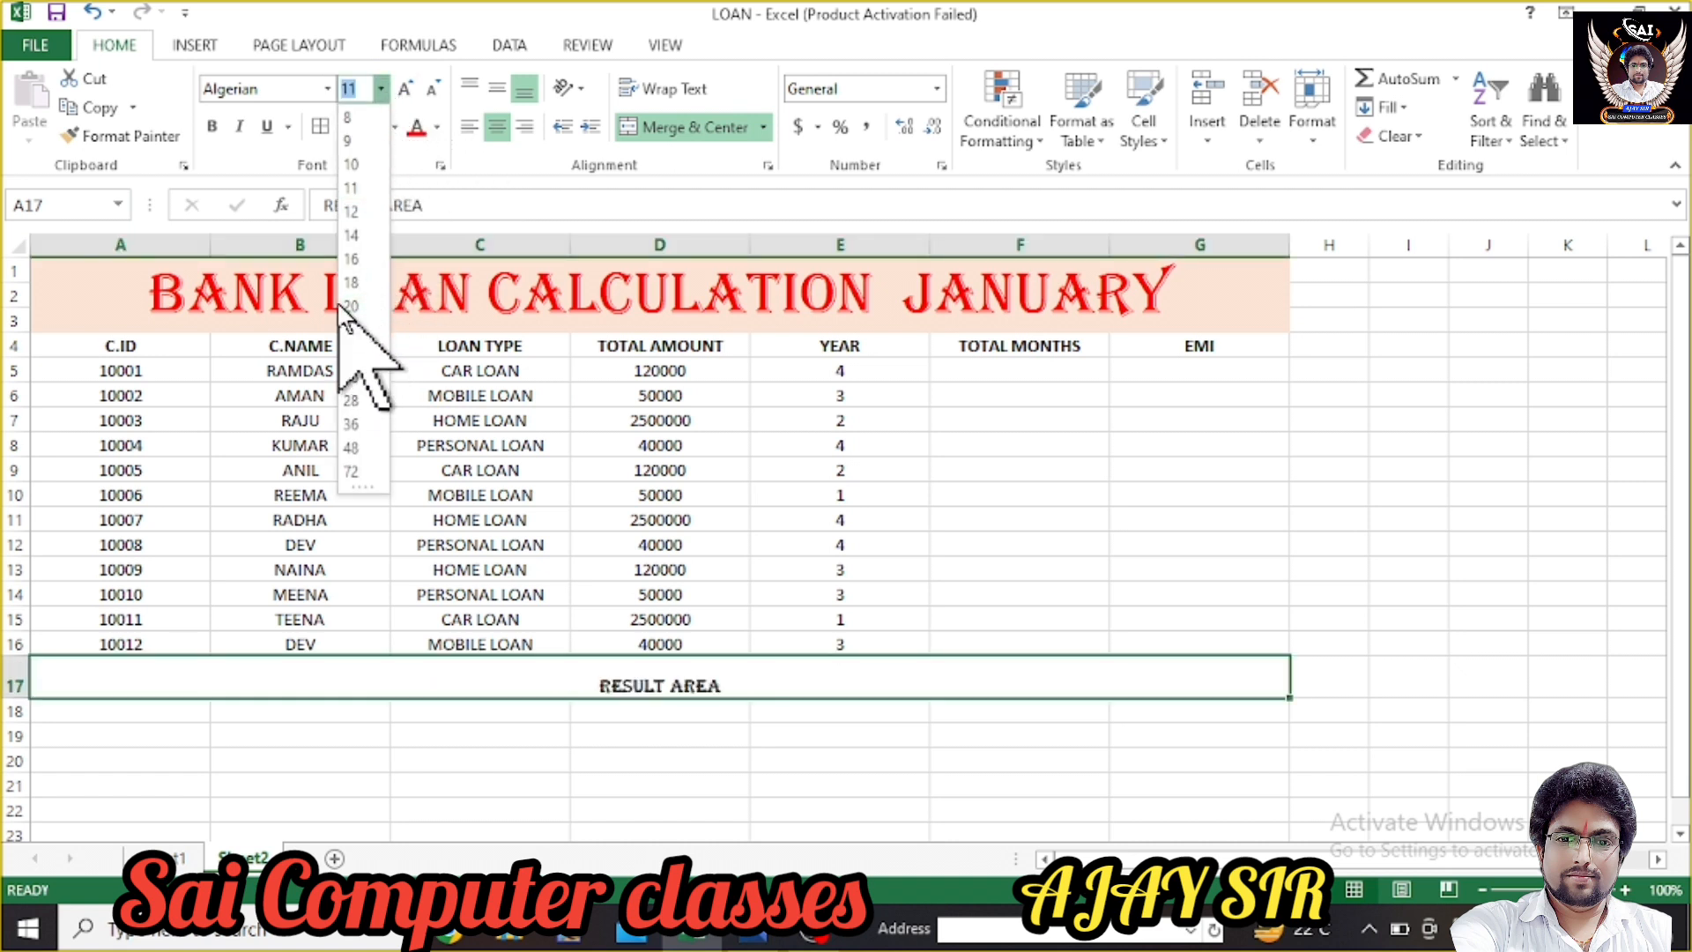
left_click(350, 352)
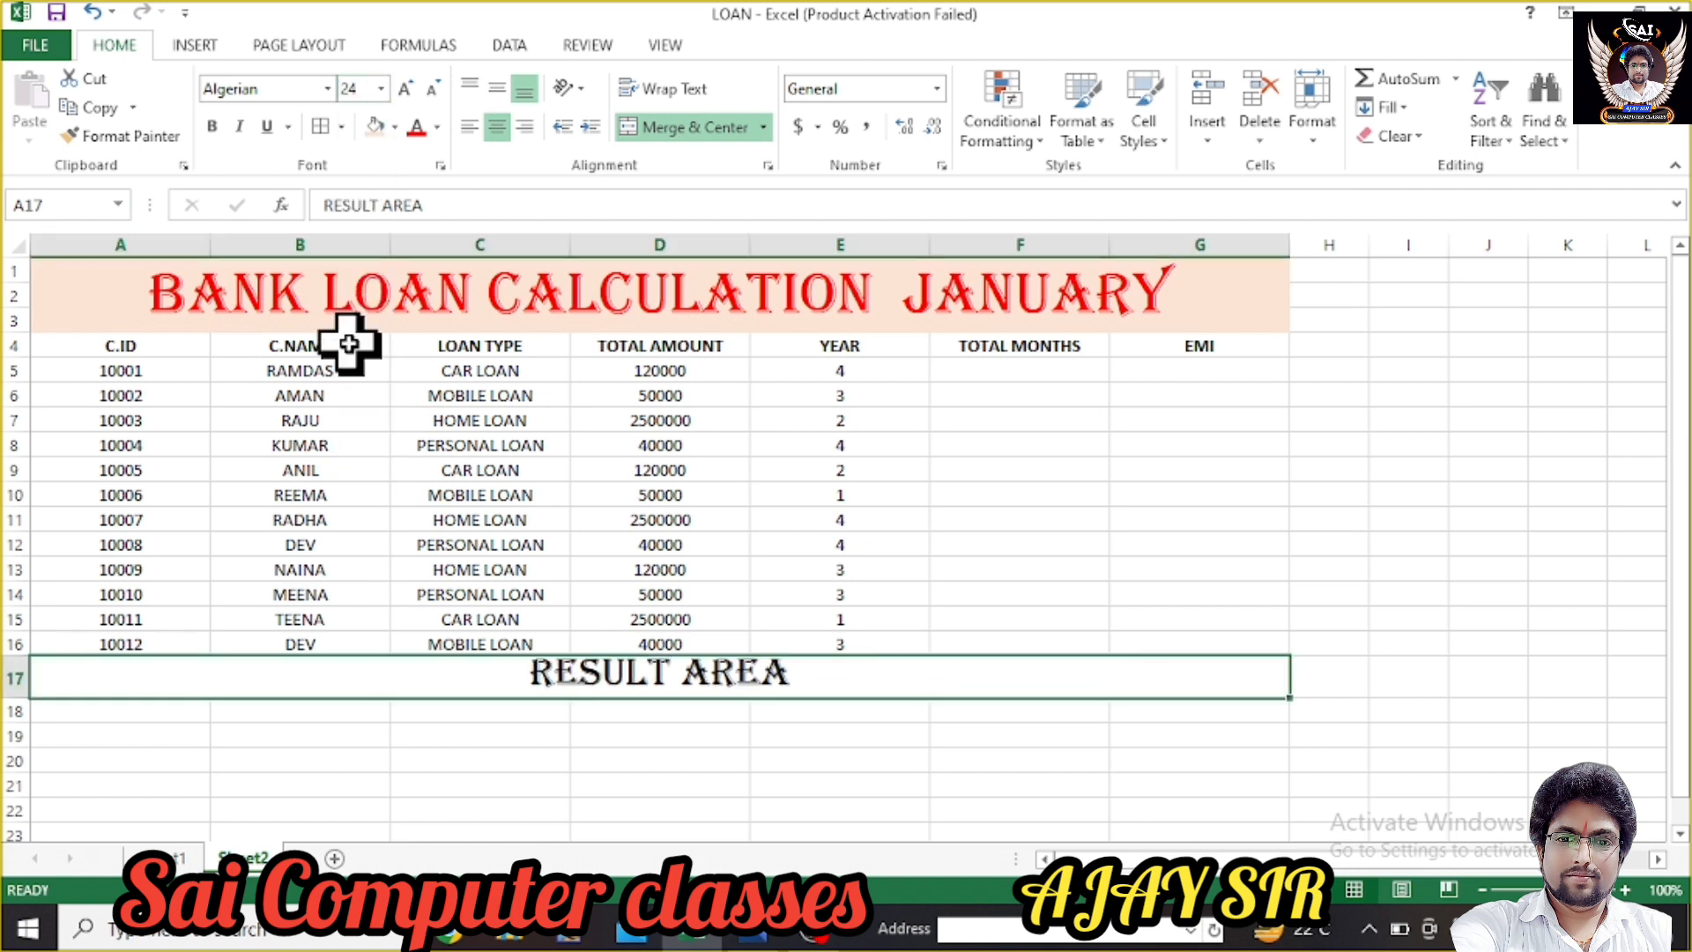
left_click(394, 126)
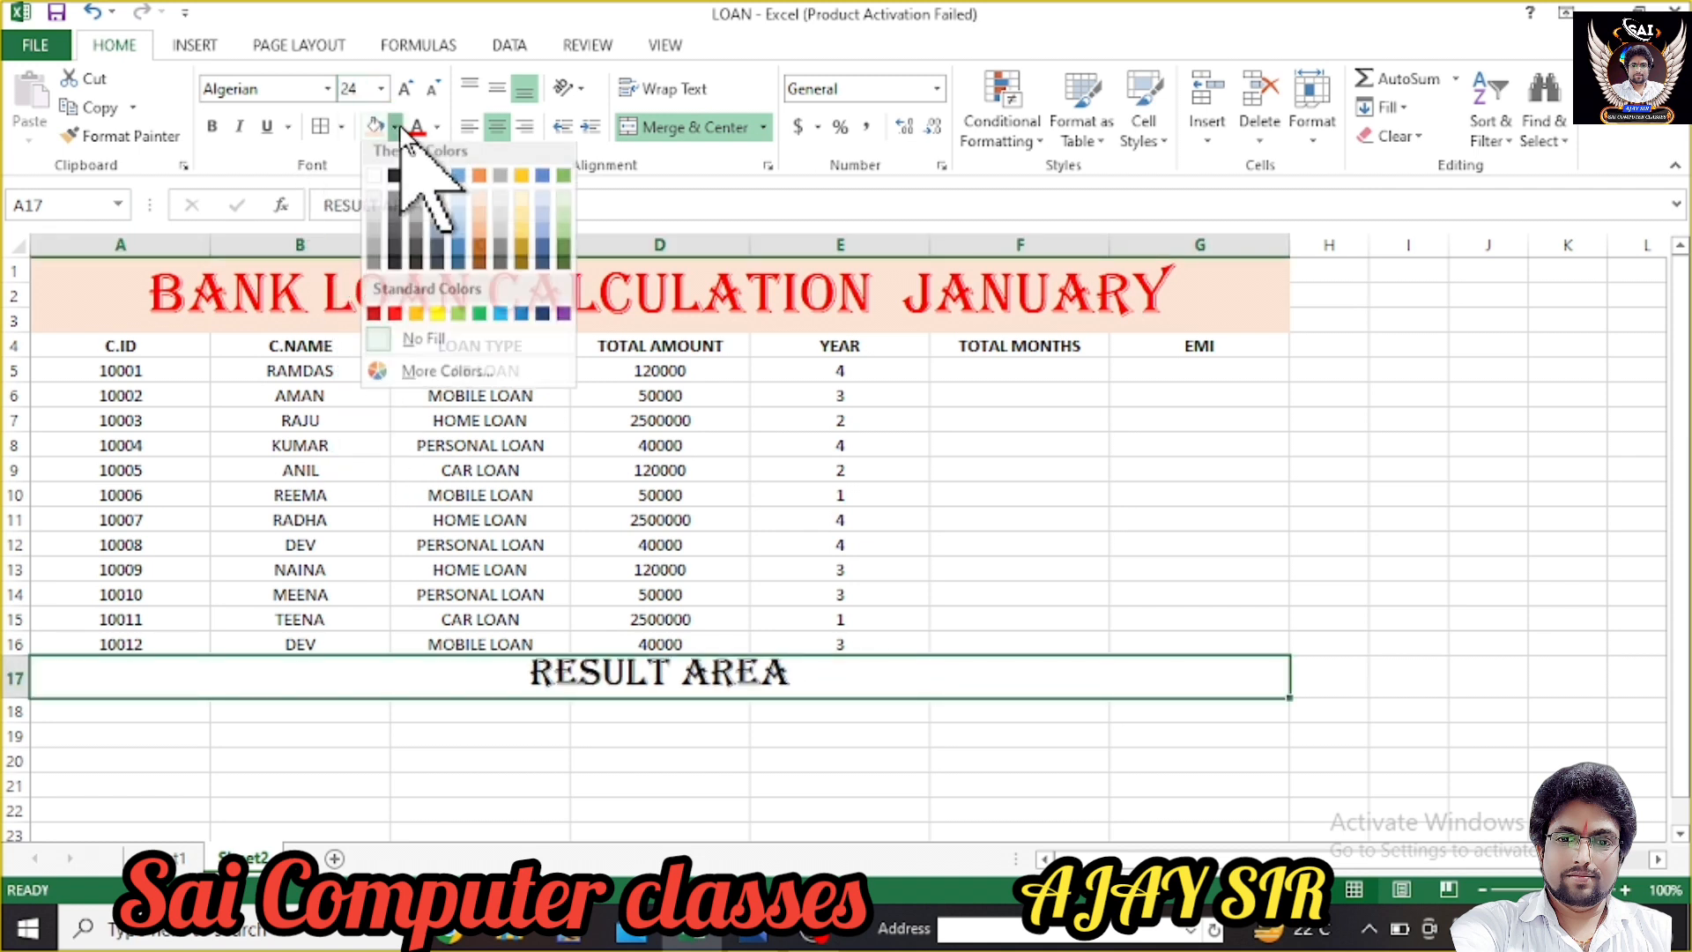
left_click(438, 322)
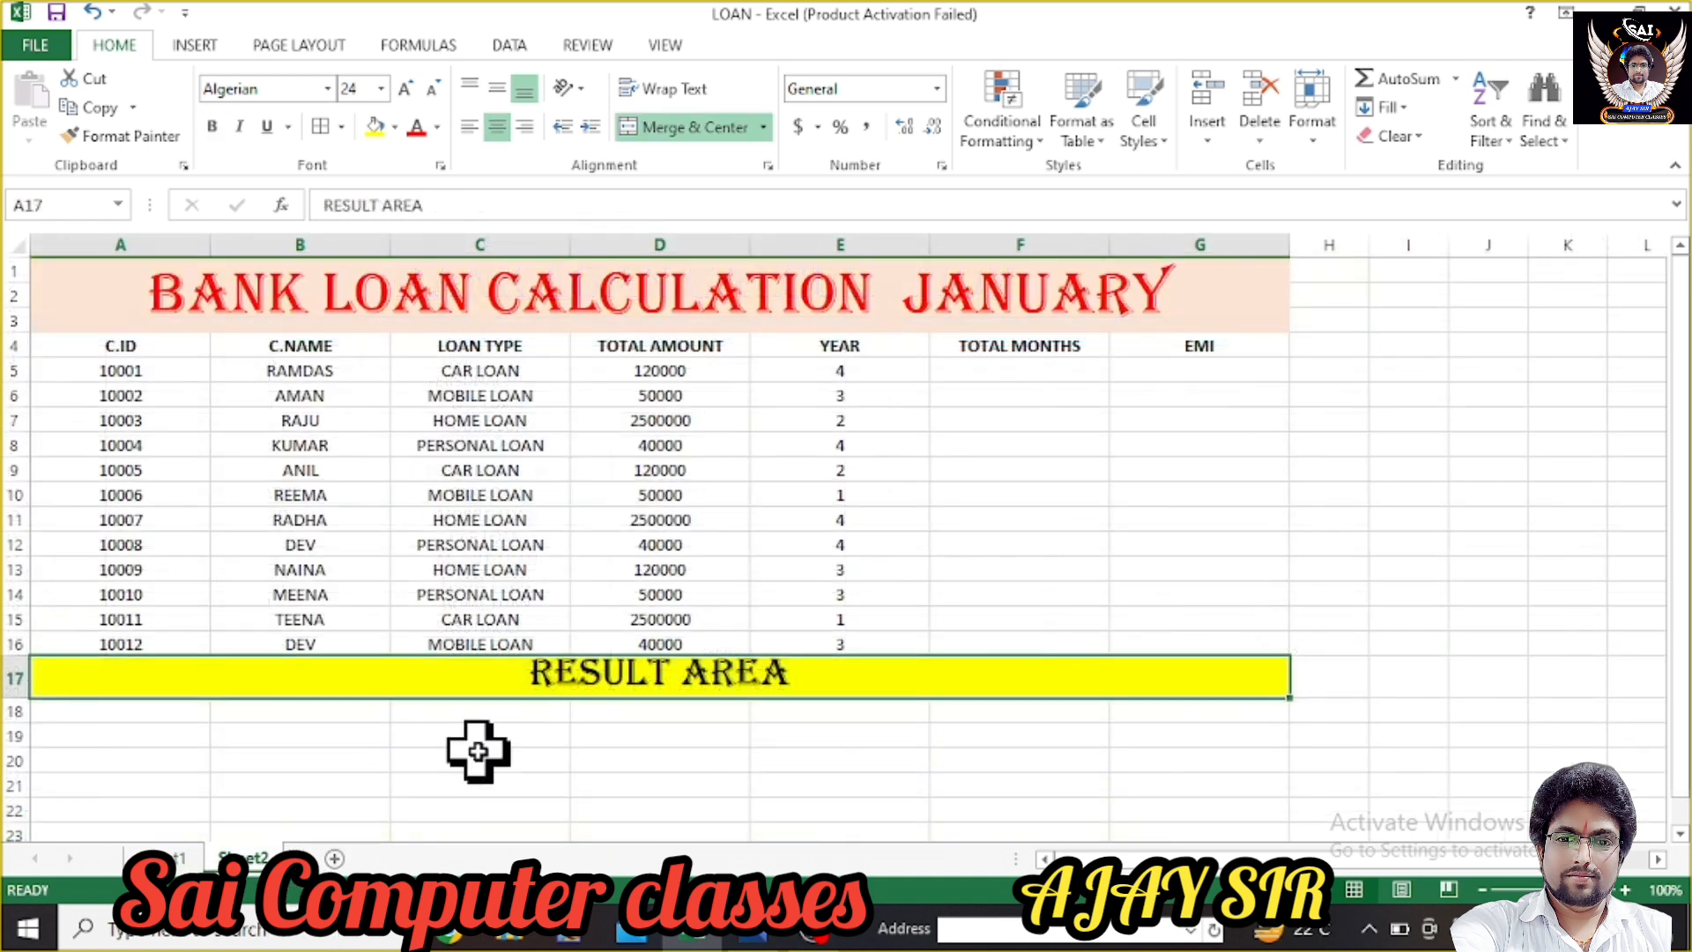
- Enter the label LOAN TYPE in B18 below the RESULT AREA heading and centre it
left_click(269, 713)
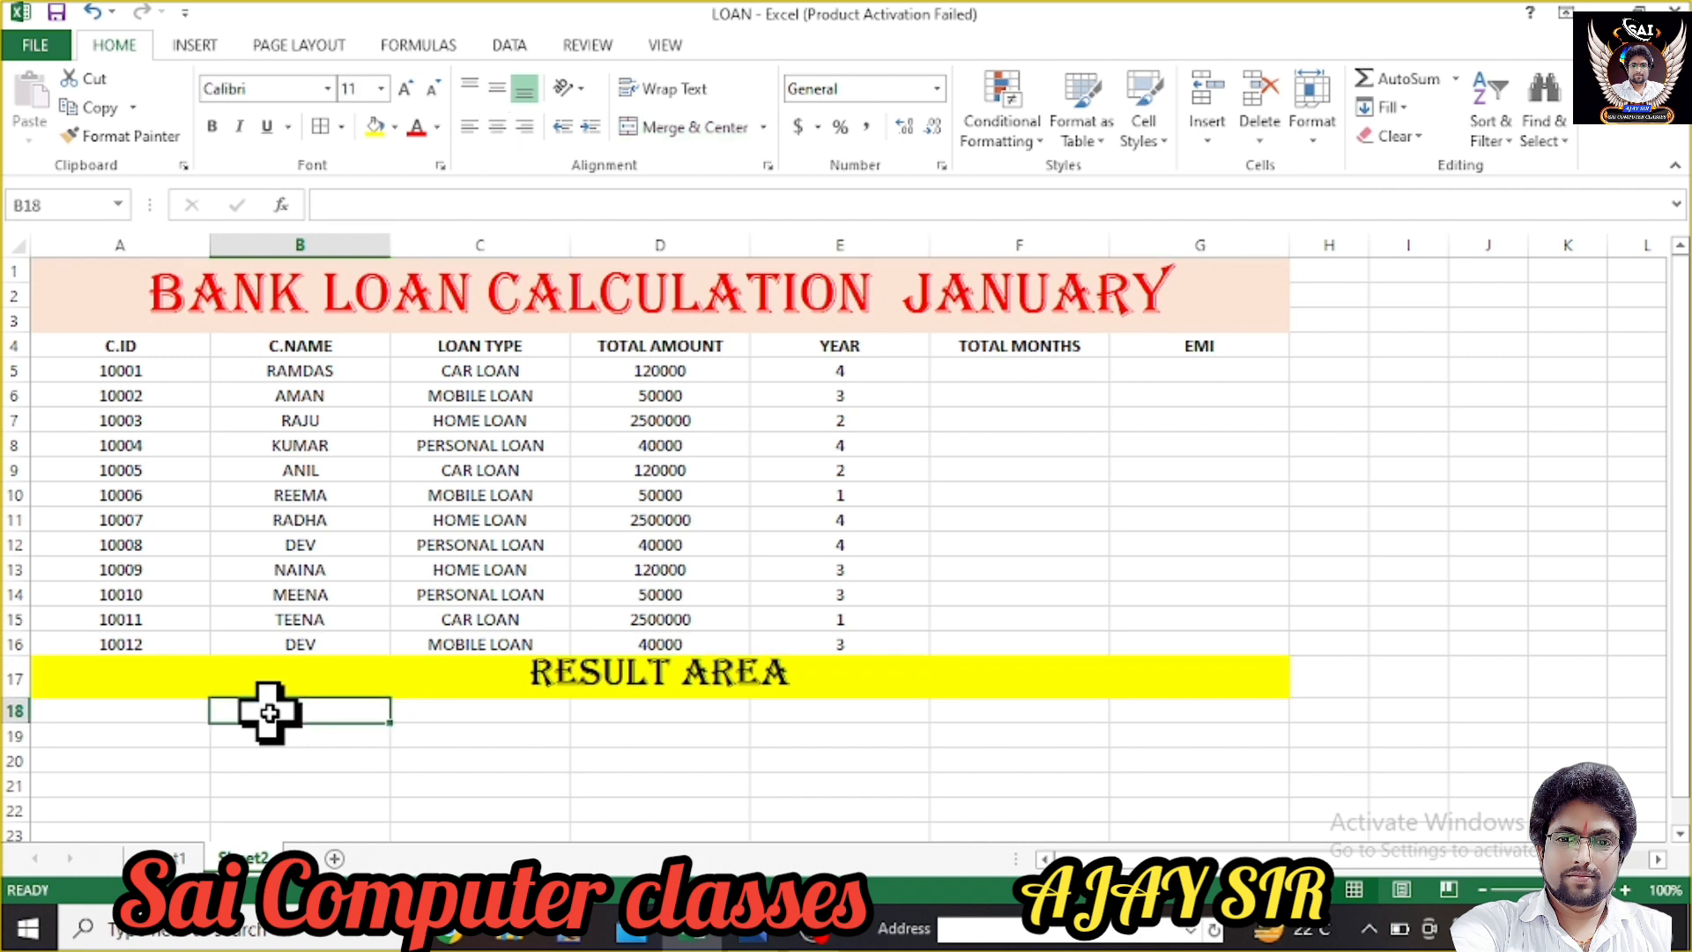
type("LOAN TYPE")
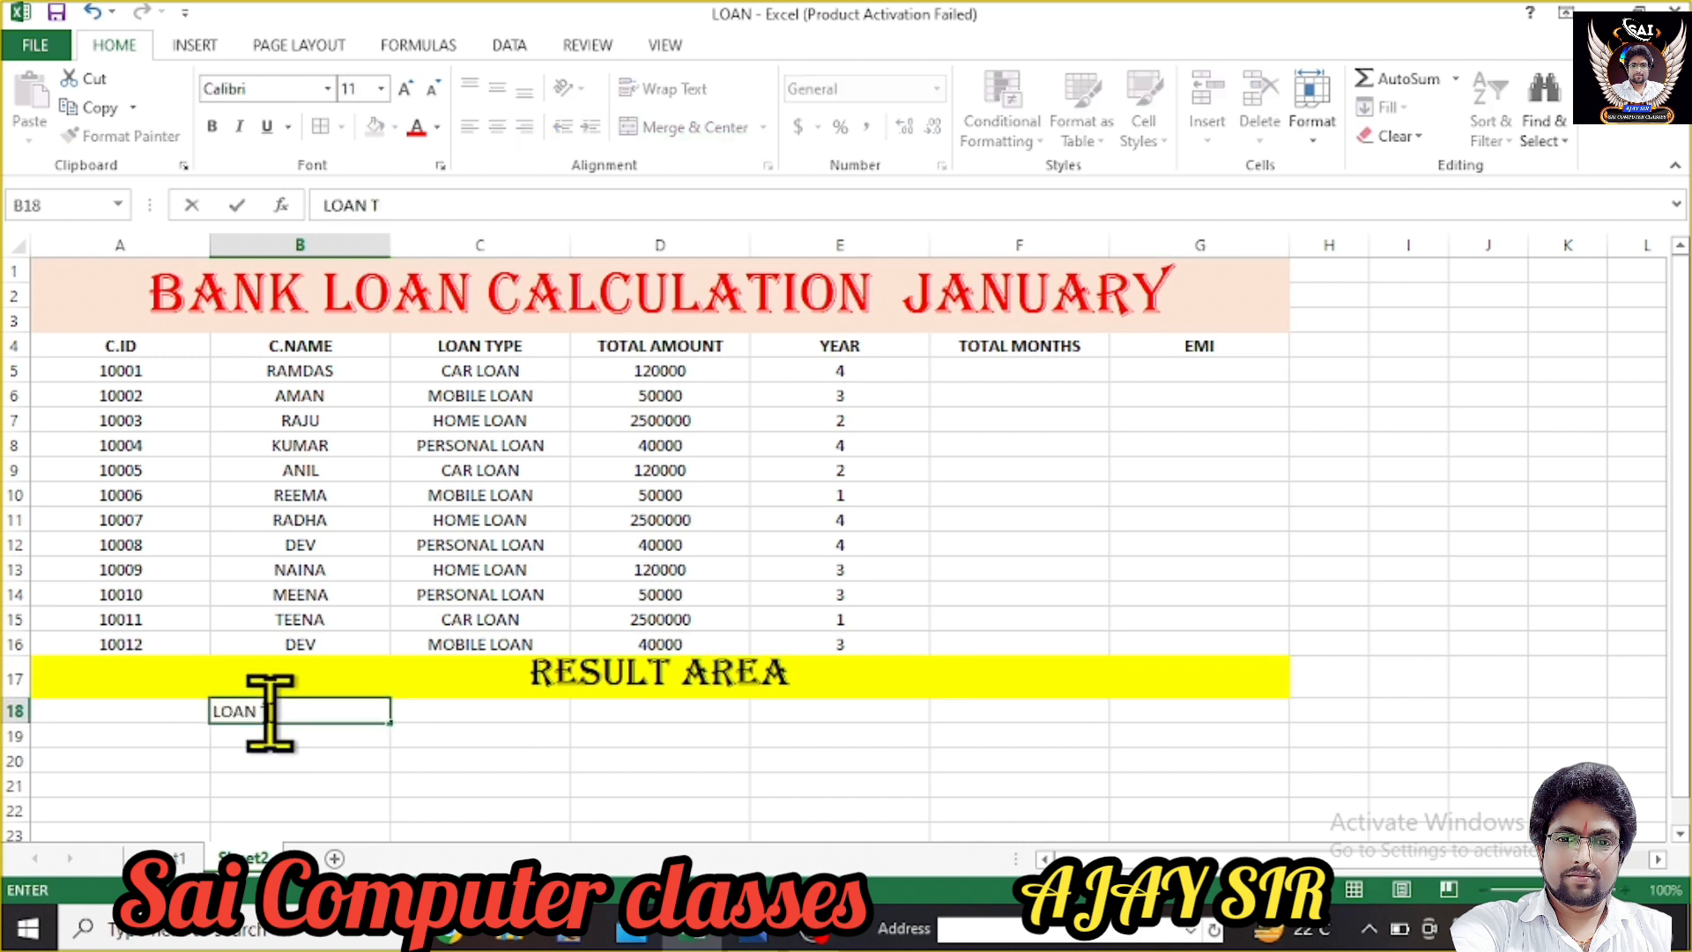
left_click(318, 781)
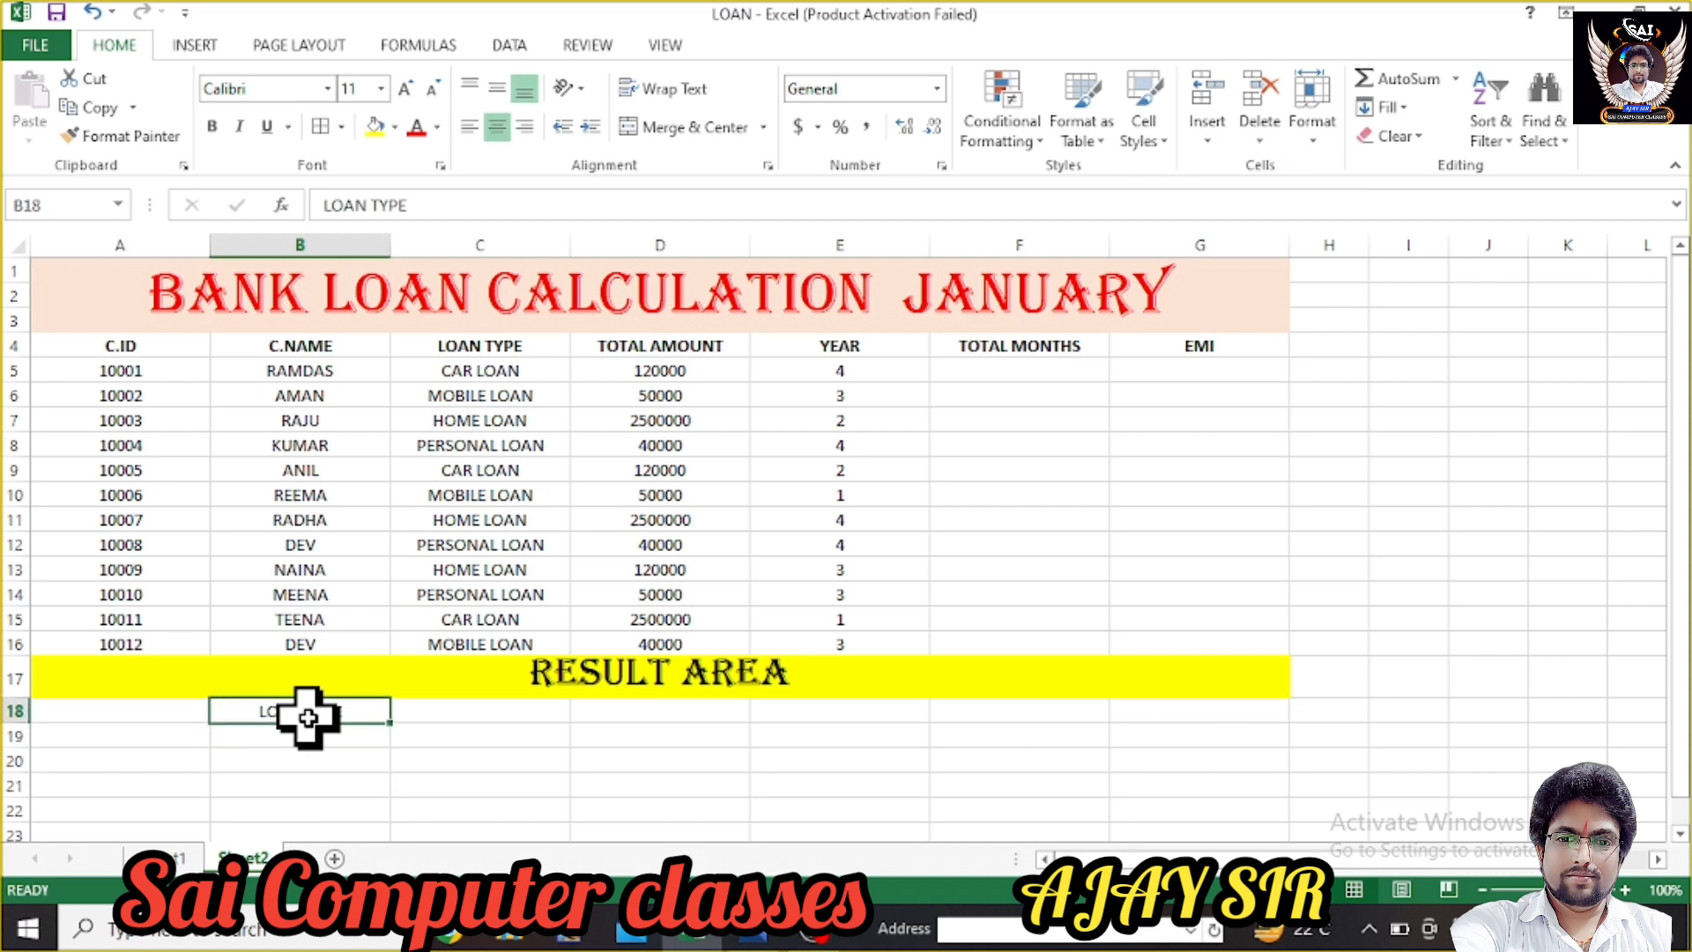
- Copy the LOAN TYPE label from B18 into C18, D18 and E18
key("ctrl+c")
left_click(490, 708)
key("ctrl+v")
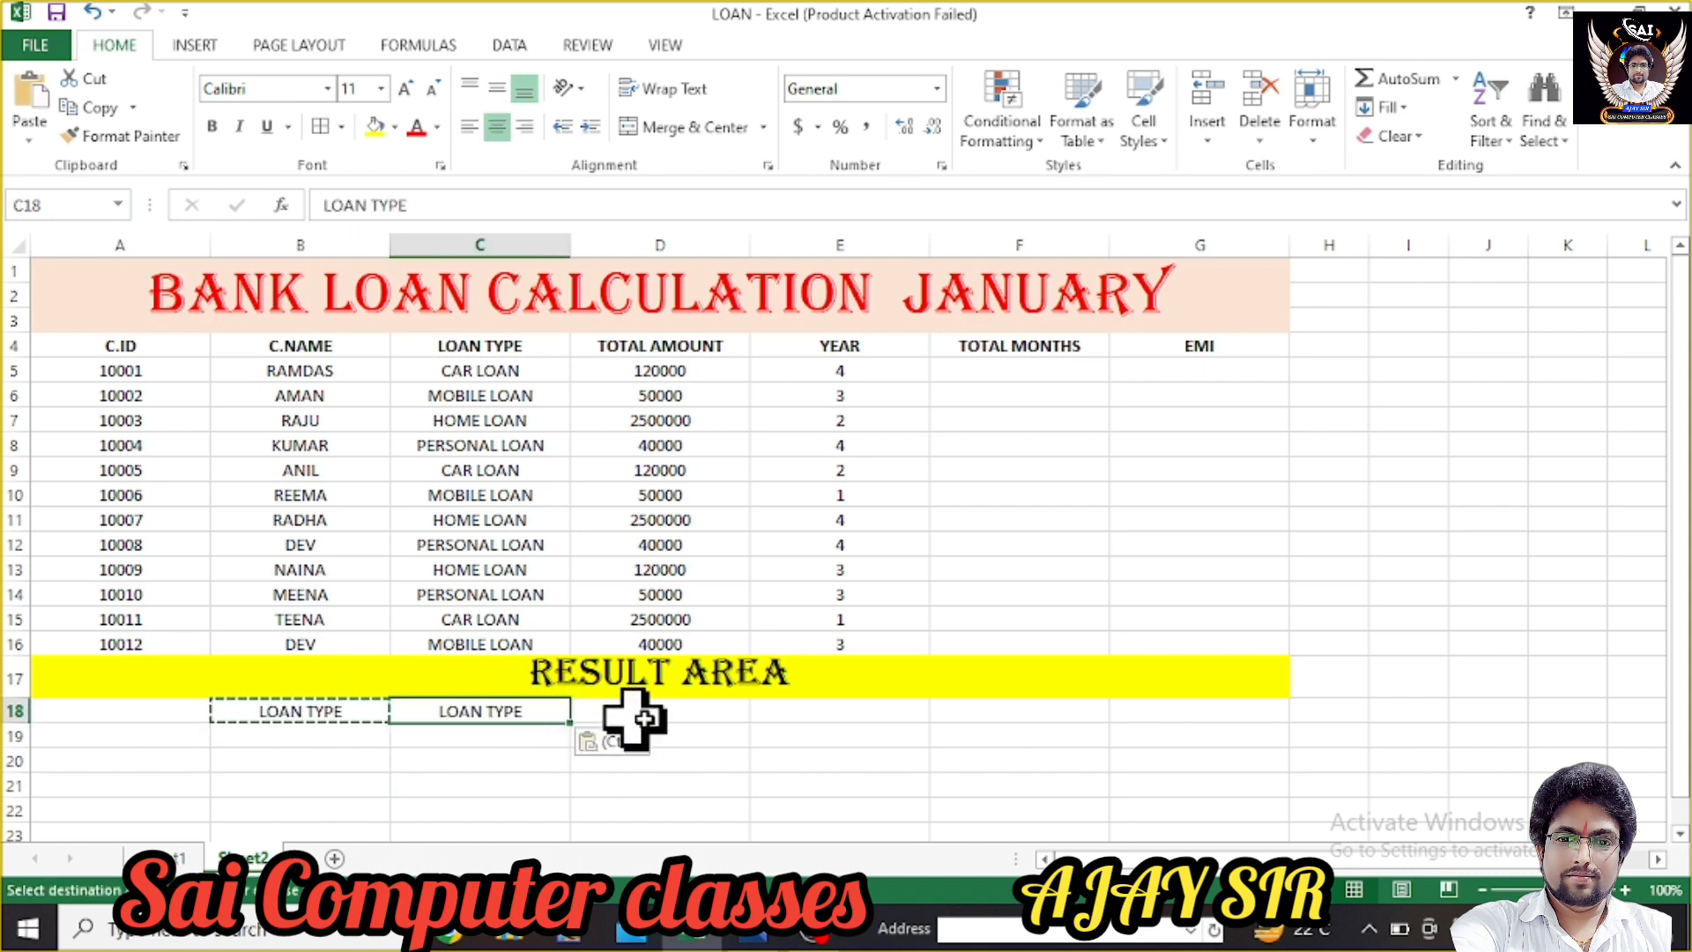
left_click(684, 716)
key("ctrl+v")
left_click(862, 709)
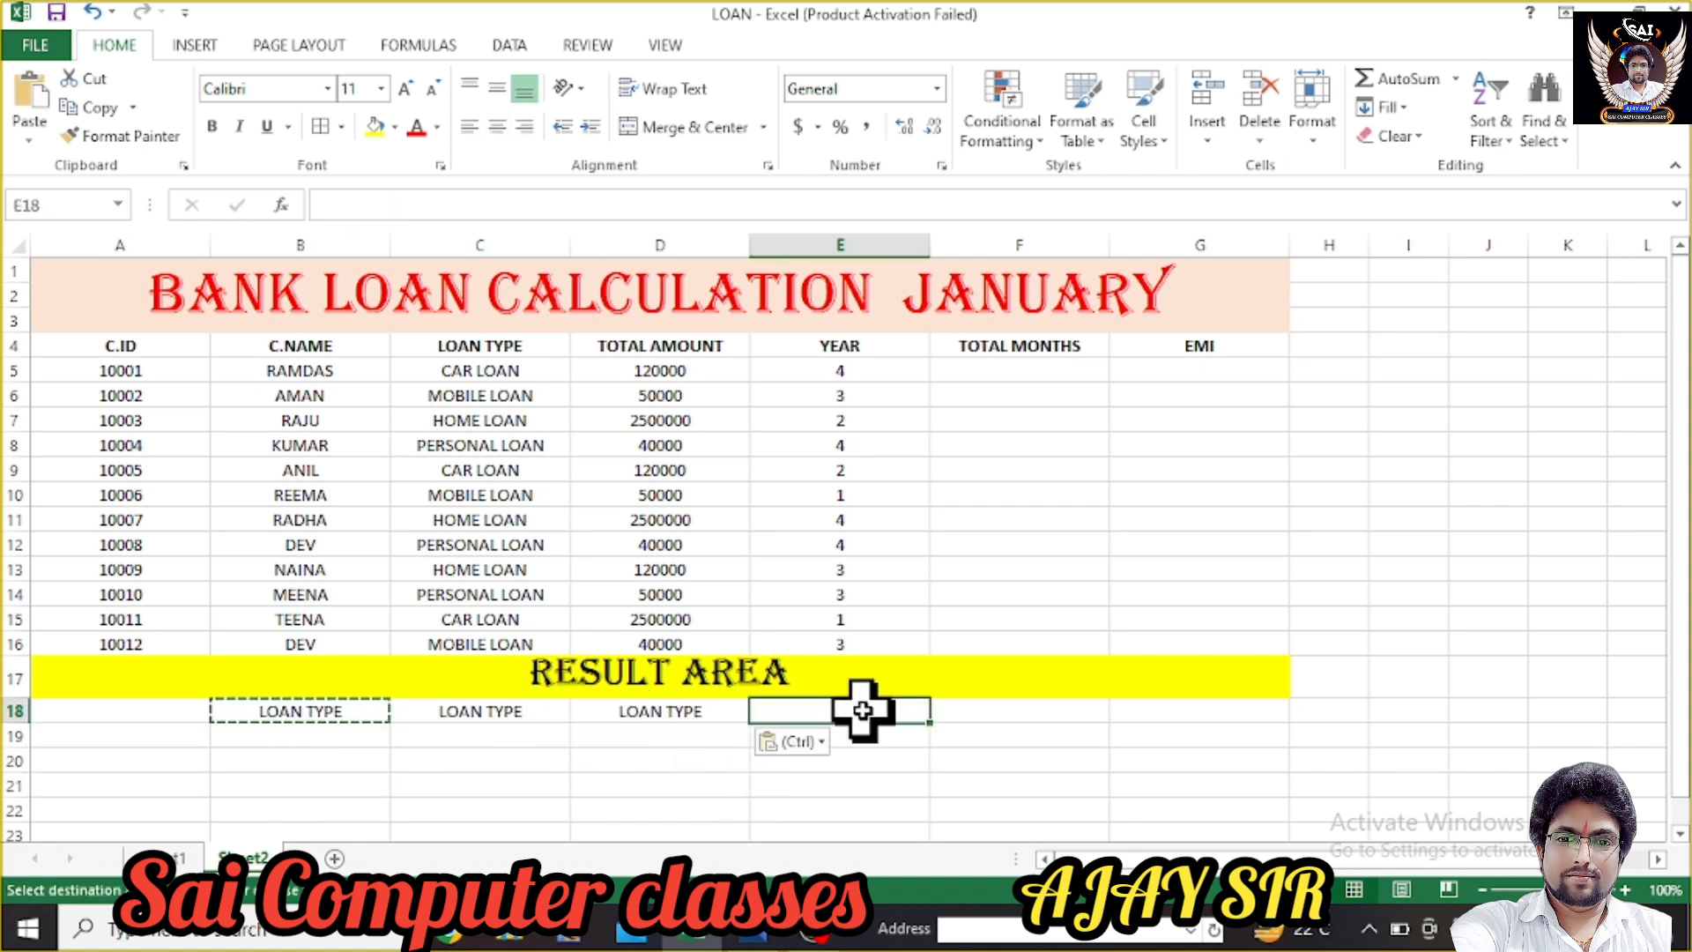
key("ctrl+v")
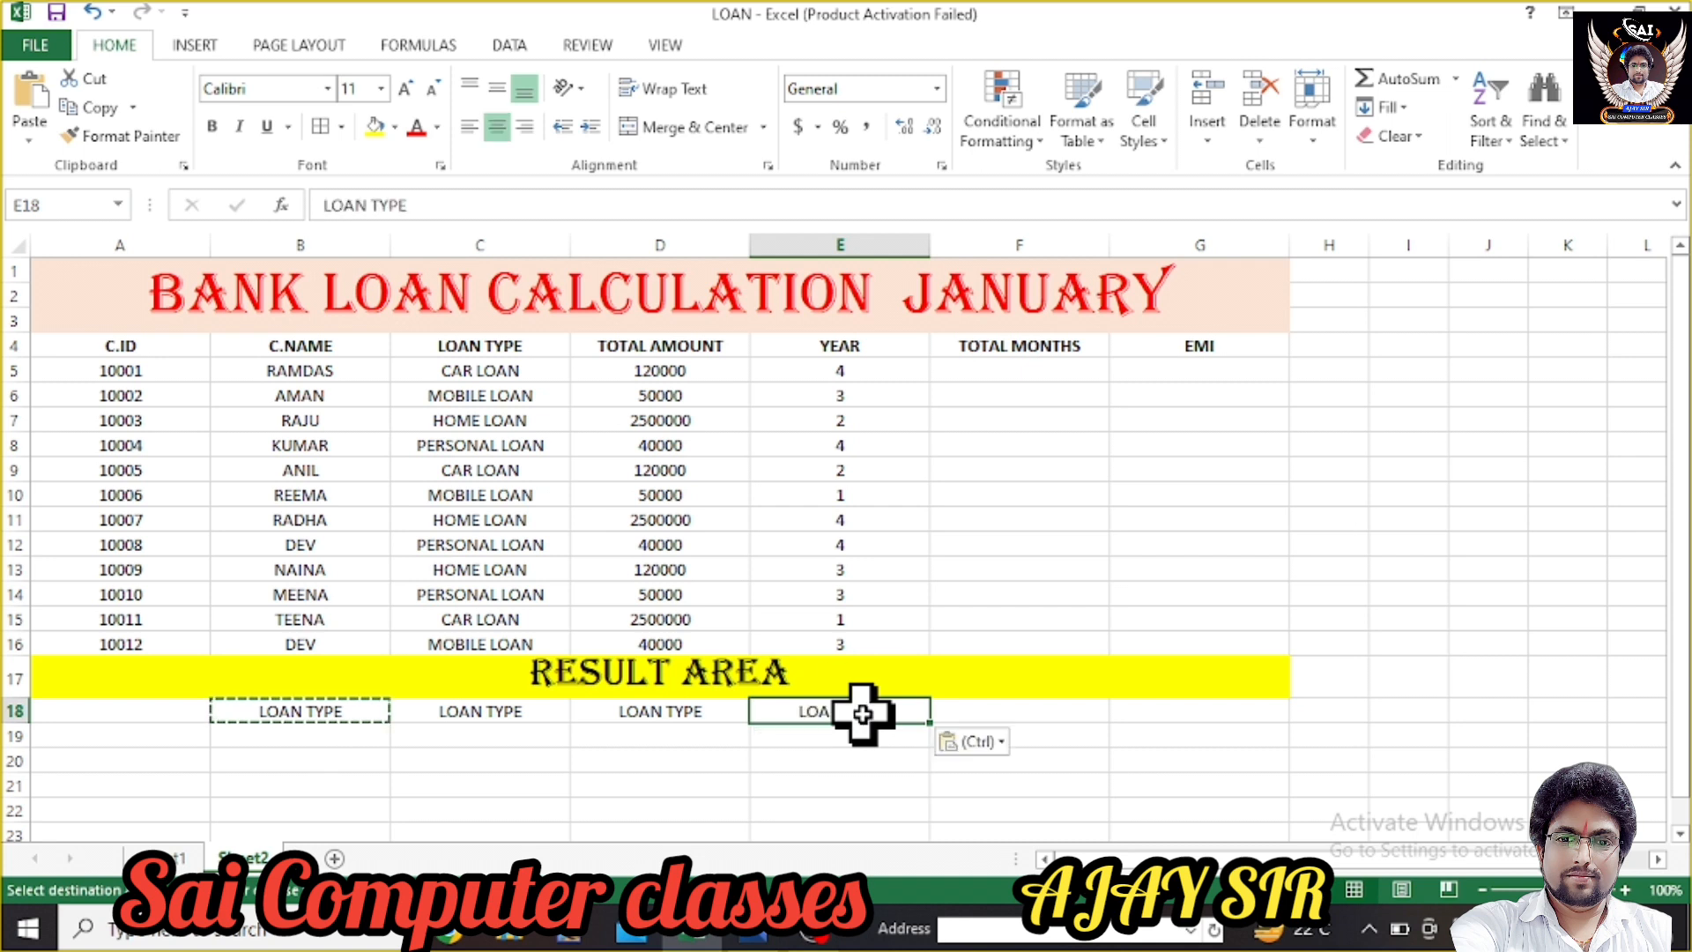
left_click(667, 764)
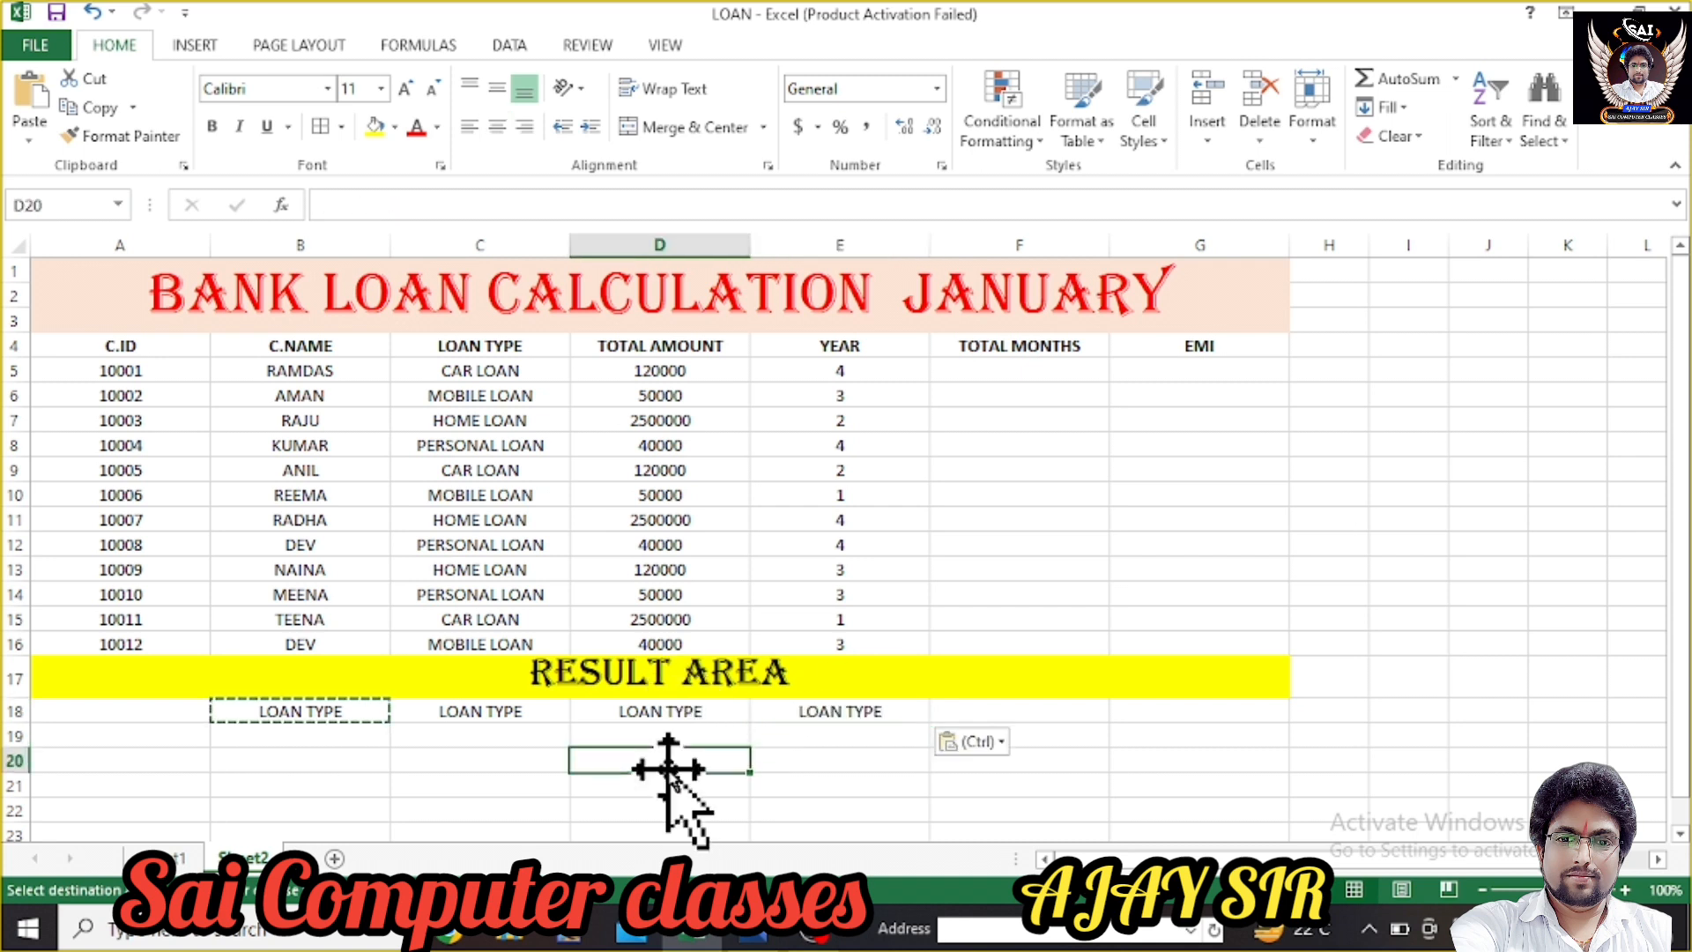
- Copy CAR LOAN from C5 into B19 and MOBILE LOAN from C6 into C19
left_click(319, 741)
left_click(502, 369)
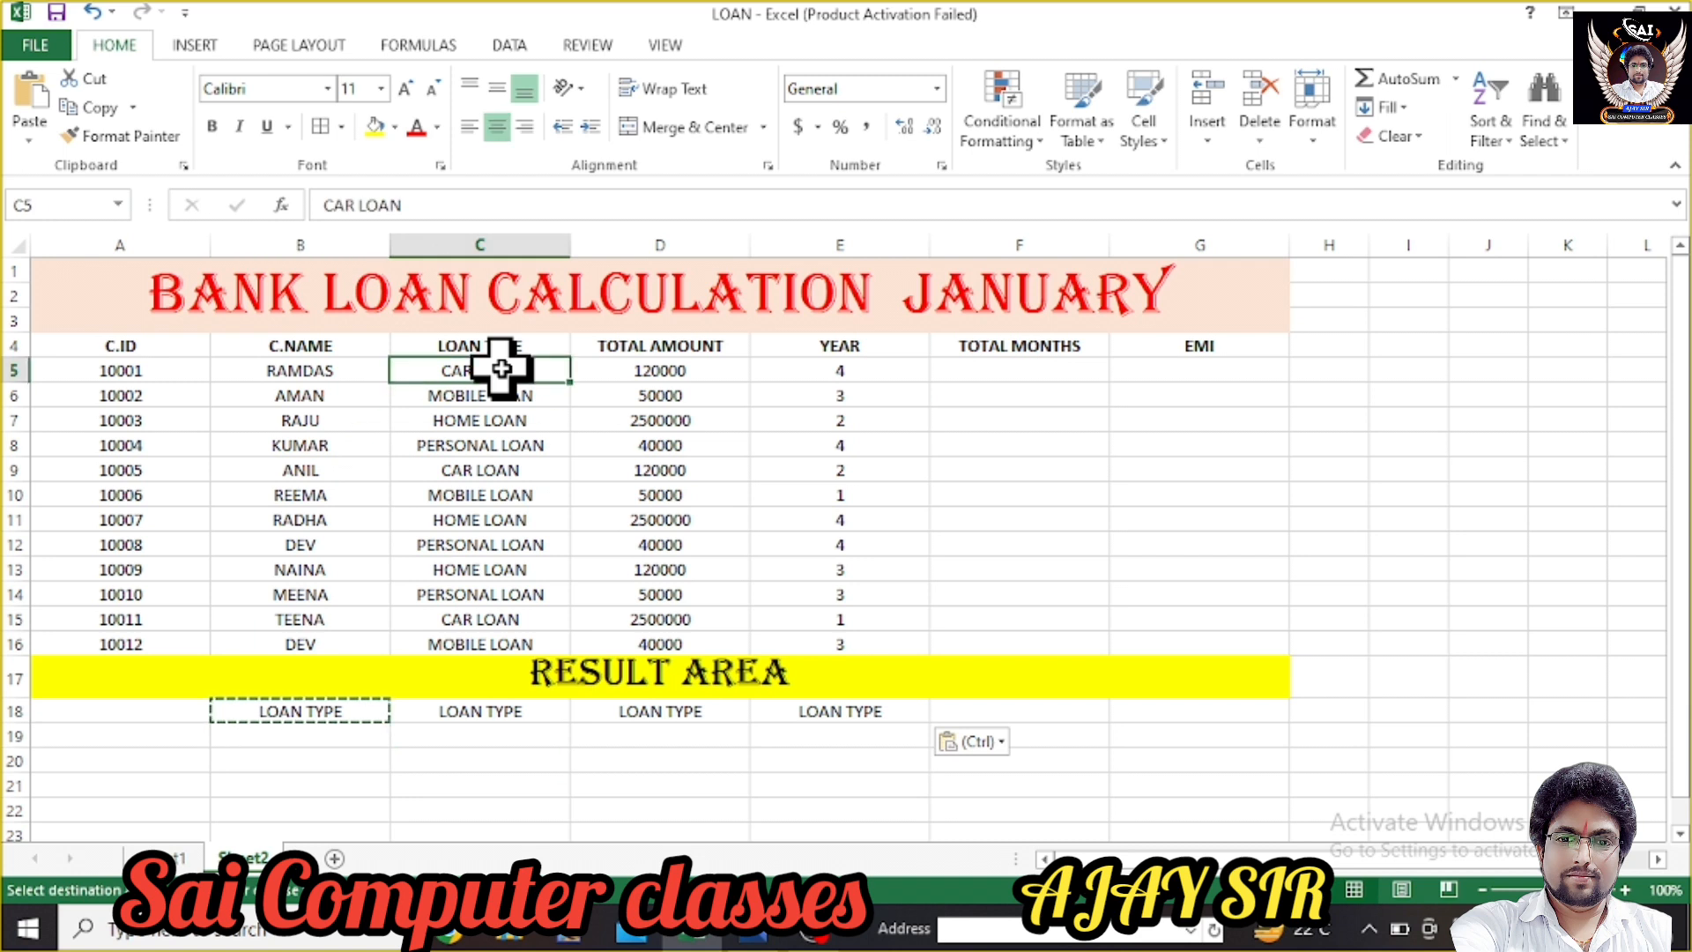
key("ctrl+c")
left_click(319, 740)
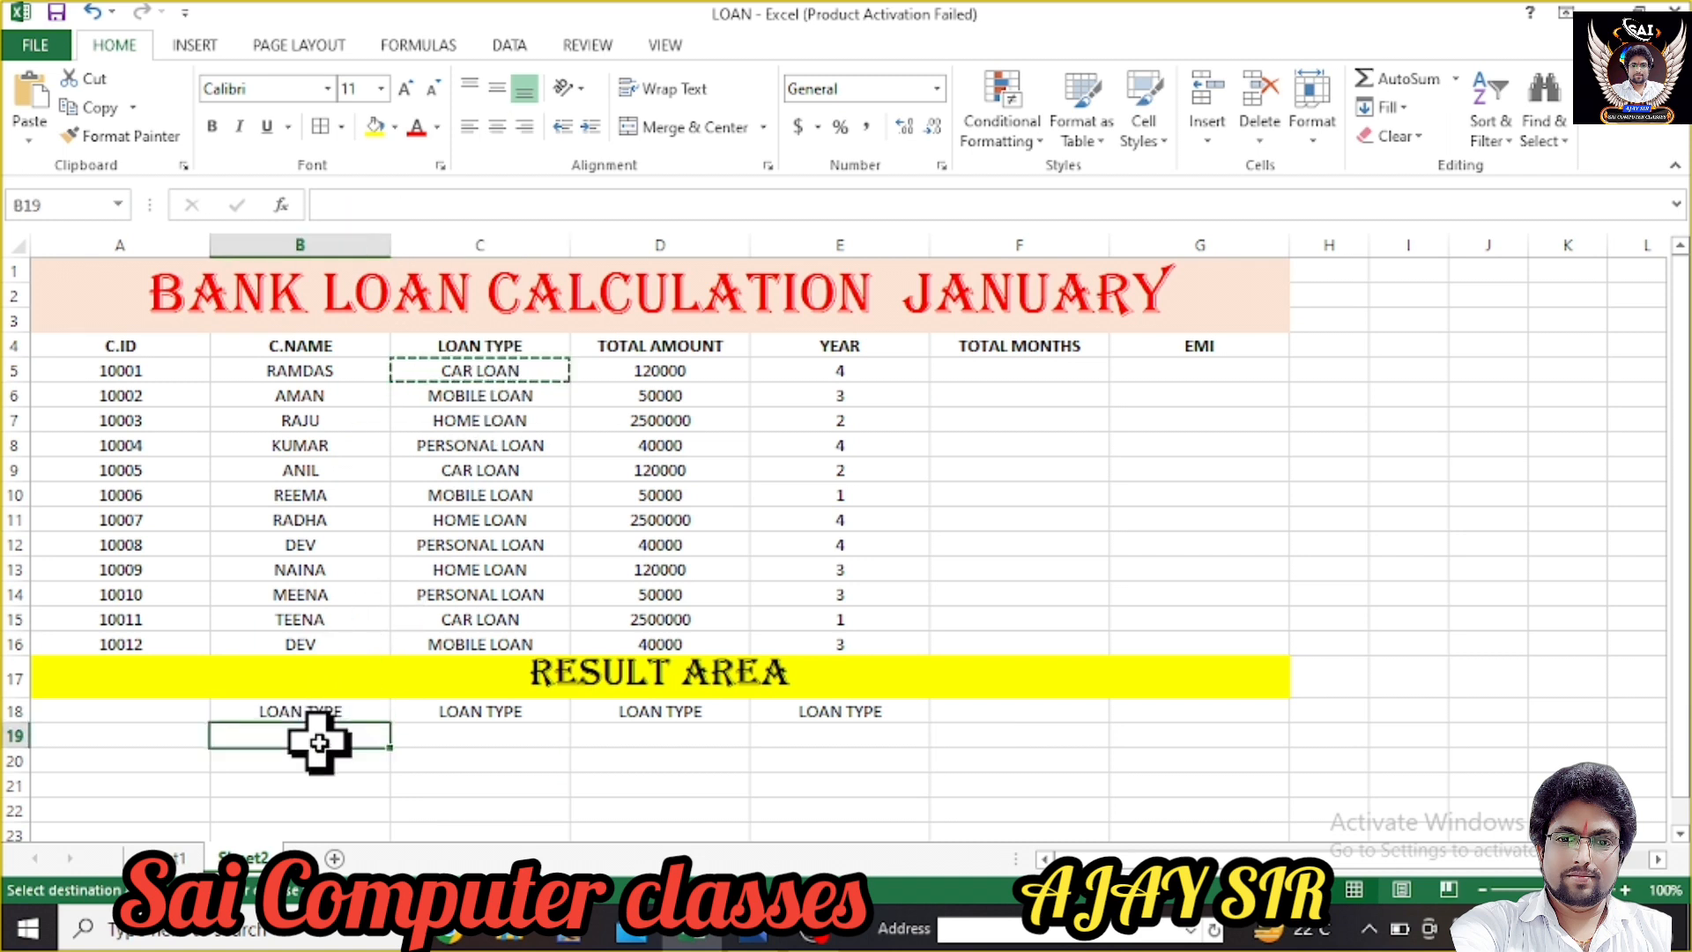
key("ctrl+v")
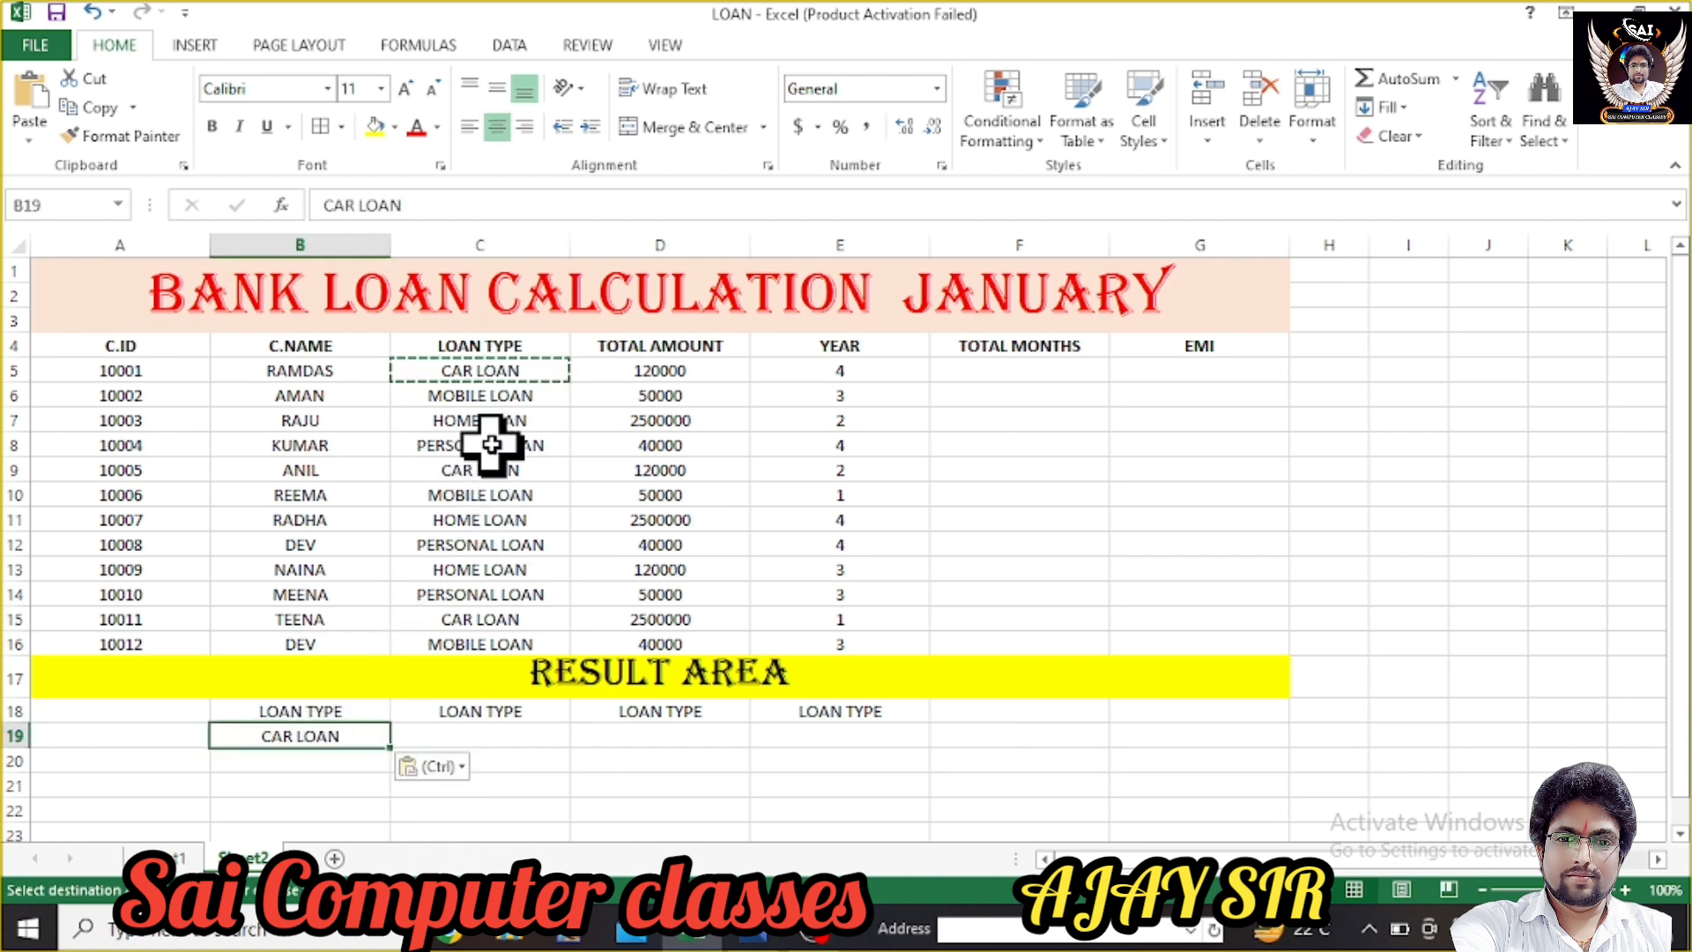
left_click(494, 398)
key("ctrl+c")
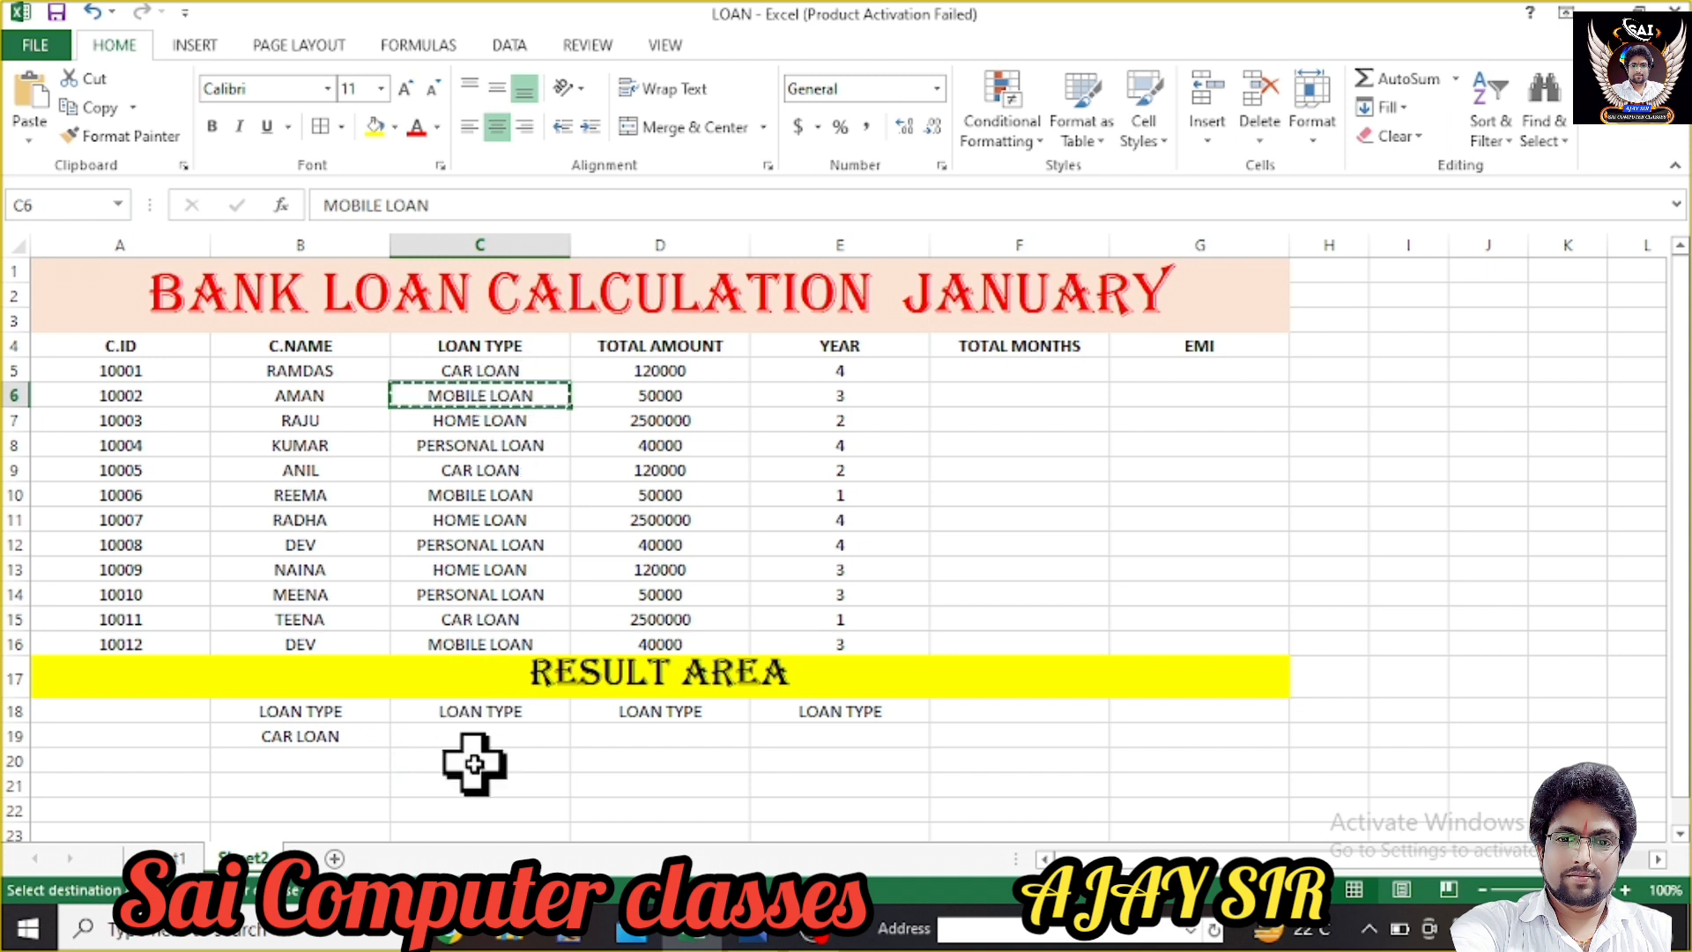
left_click(477, 734)
key("ctrl+v")
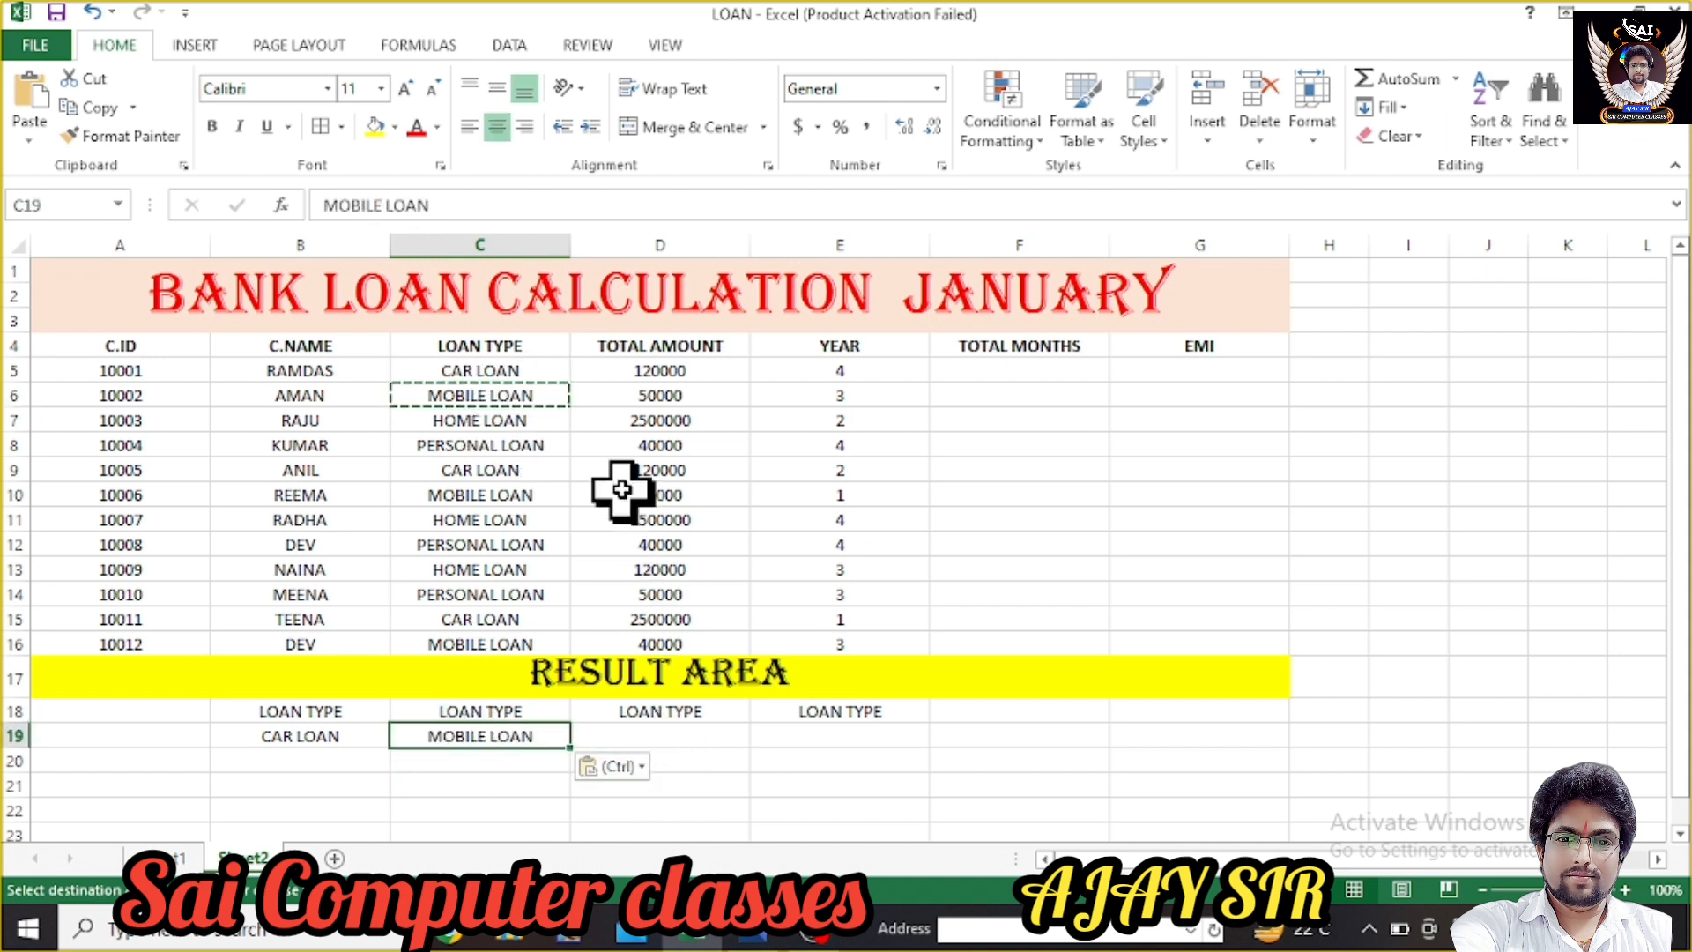
- Copy HOME LOAN from C7 into D19 and PERSONAL LOAN from C8 into E19
left_click(509, 426)
key("ctrl+c")
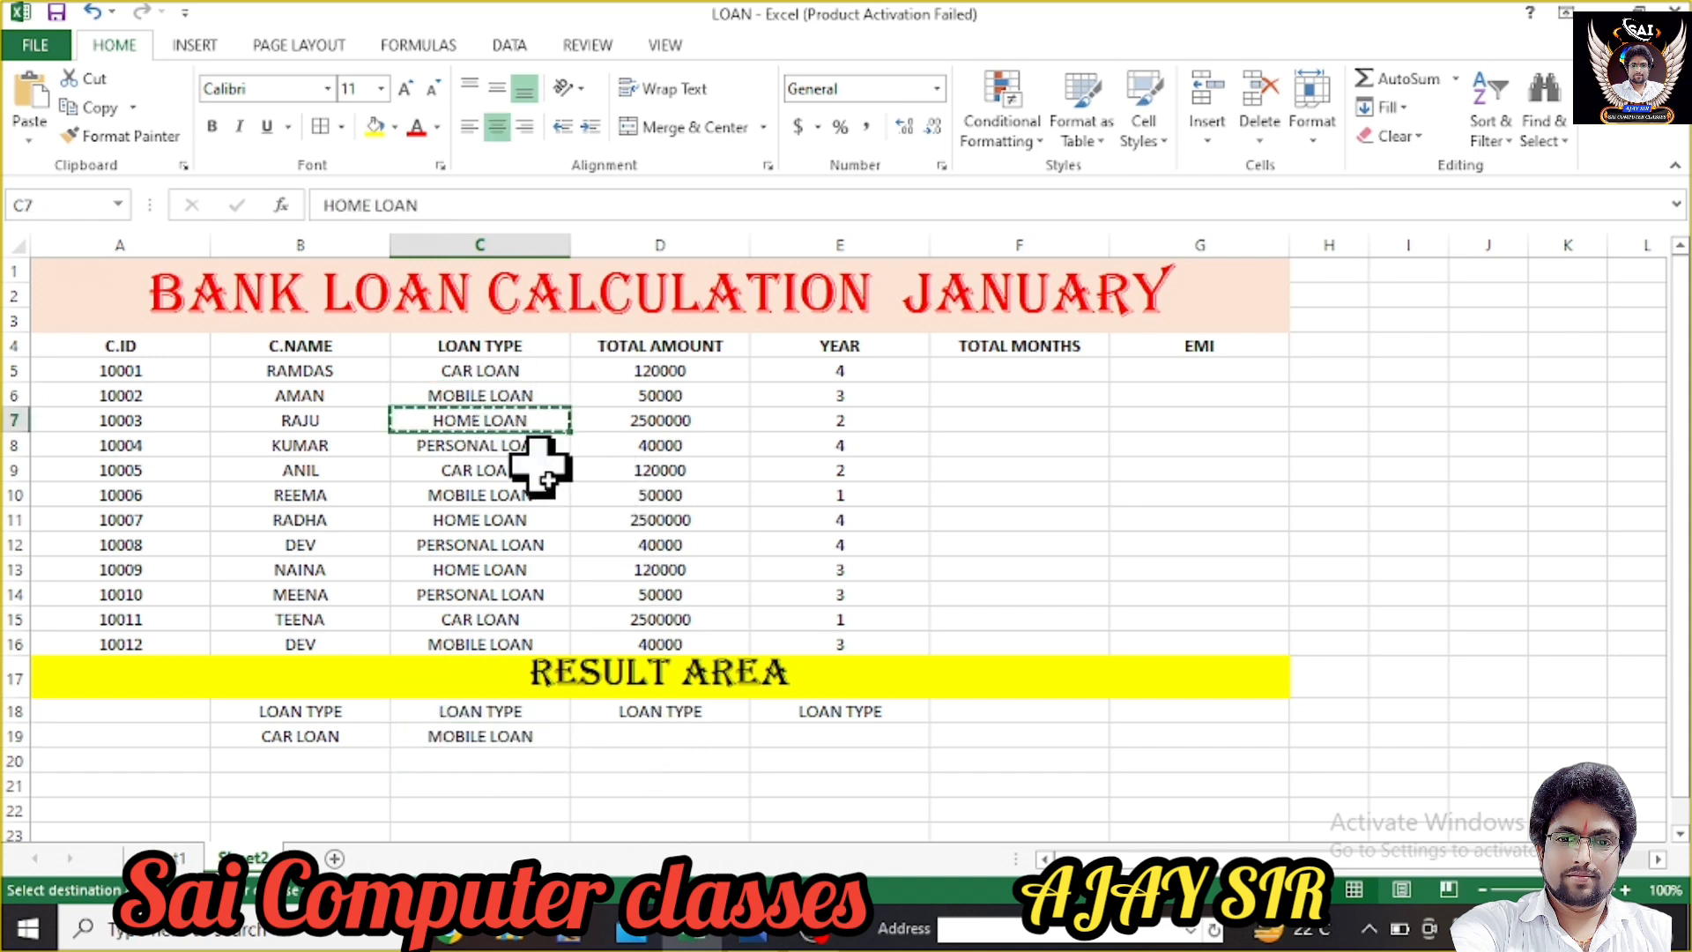
left_click(622, 733)
key("ctrl+v")
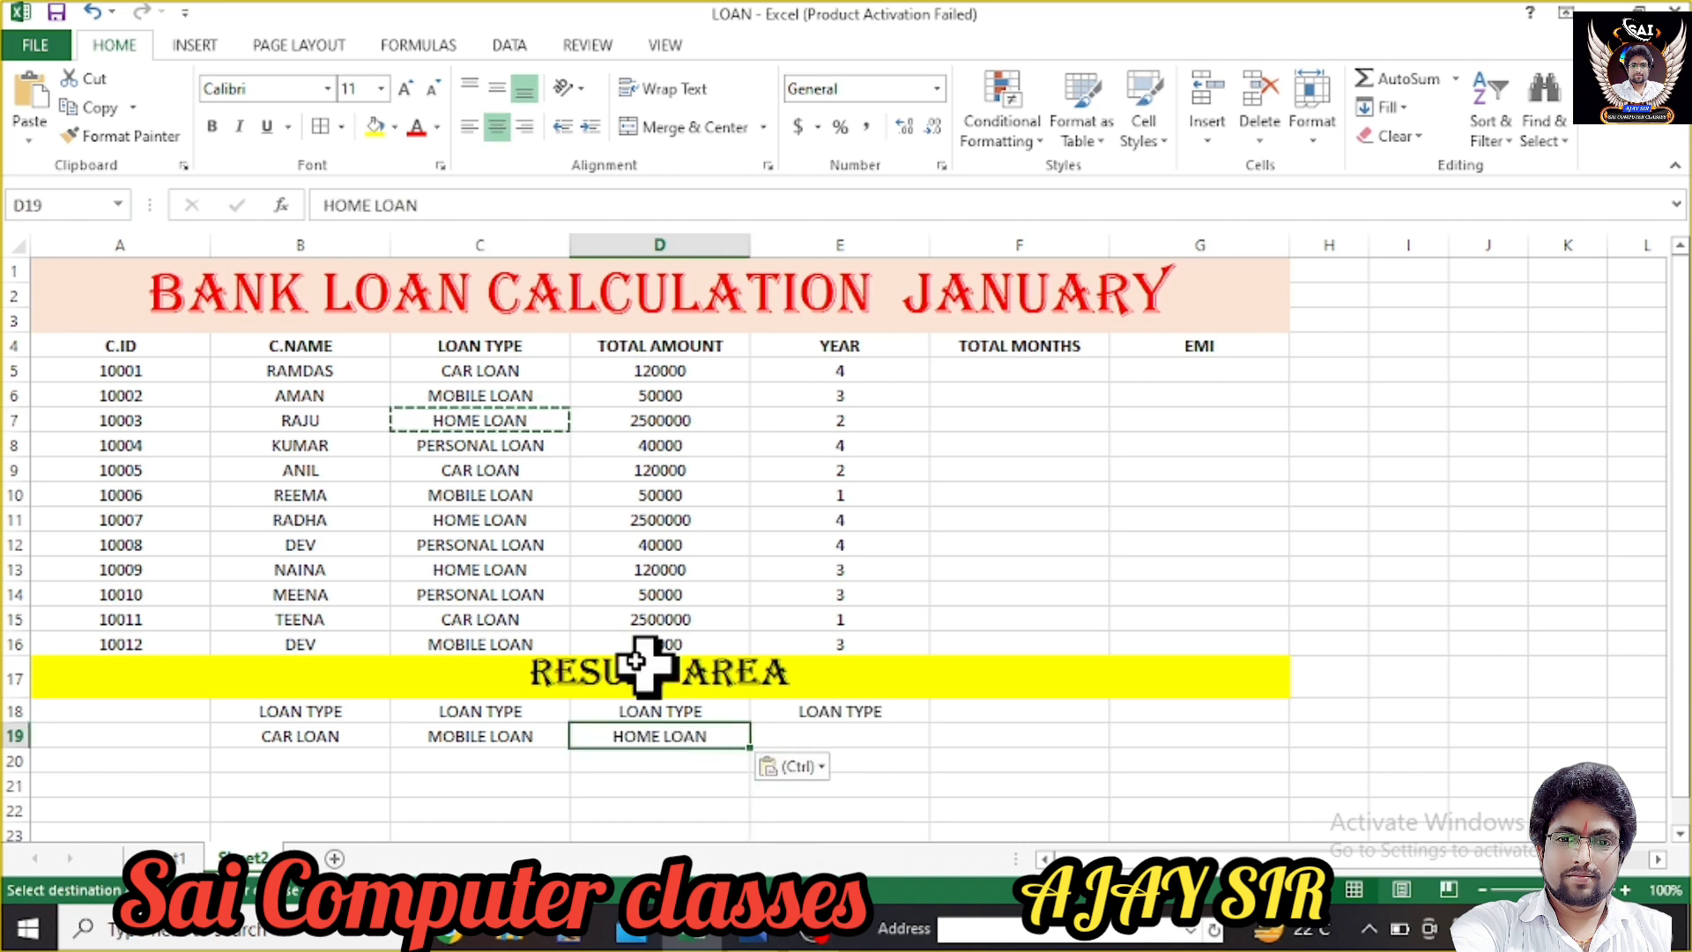
left_click(496, 449)
key("ctrl+c")
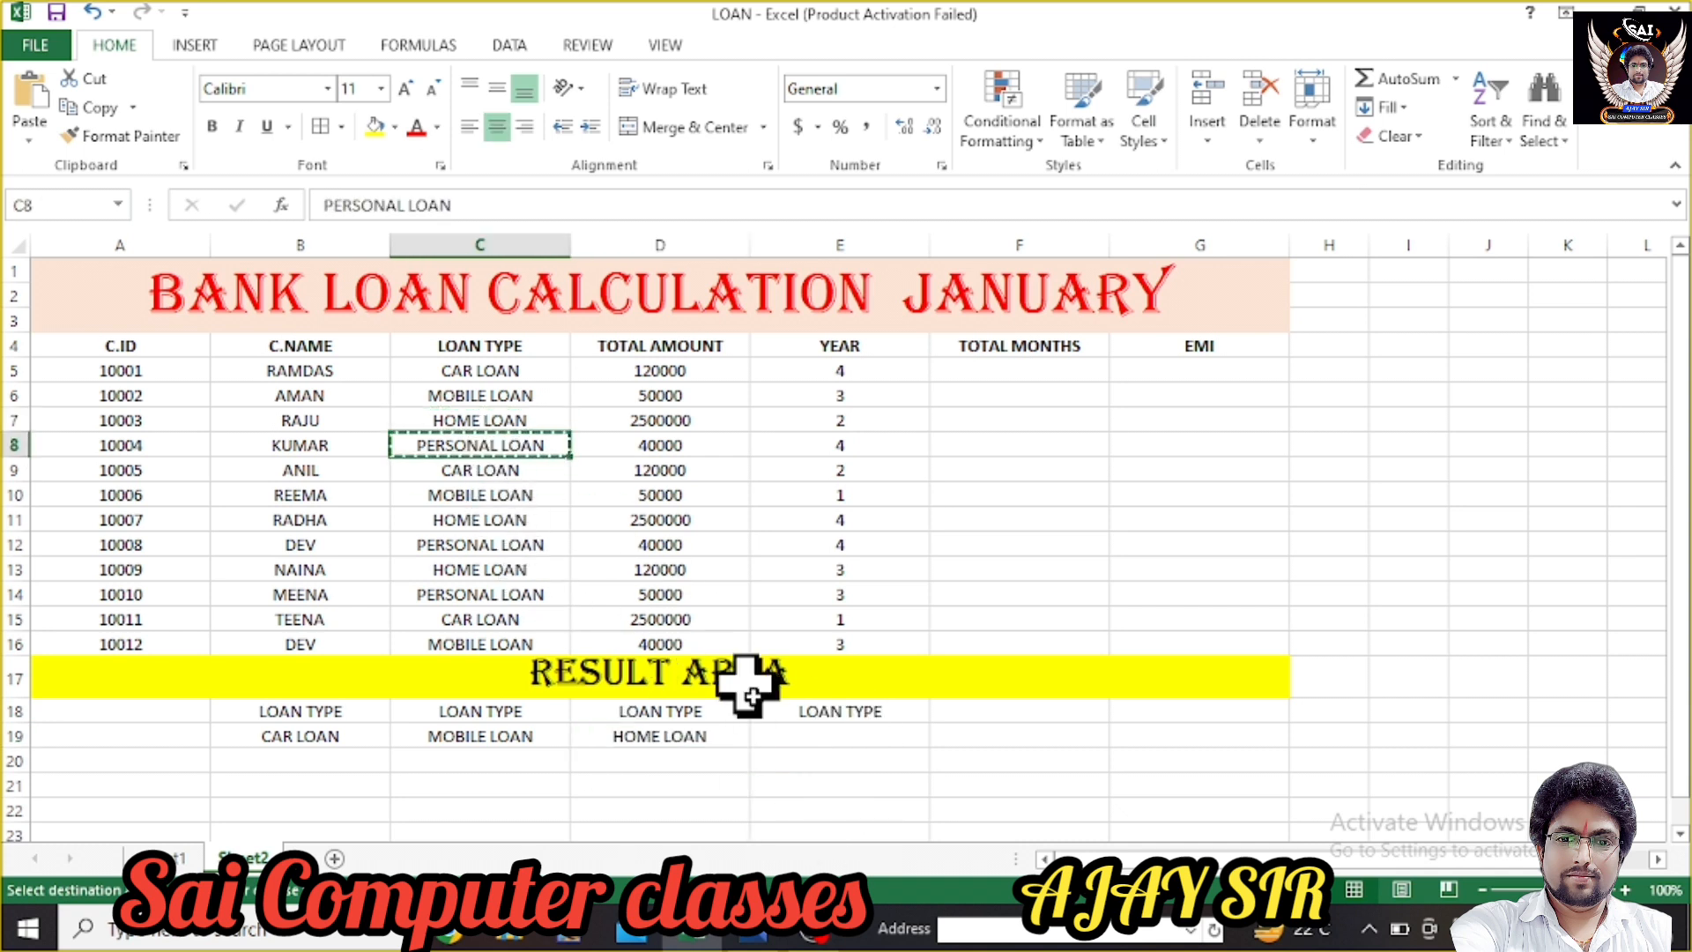
left_click(811, 716)
left_click(811, 736)
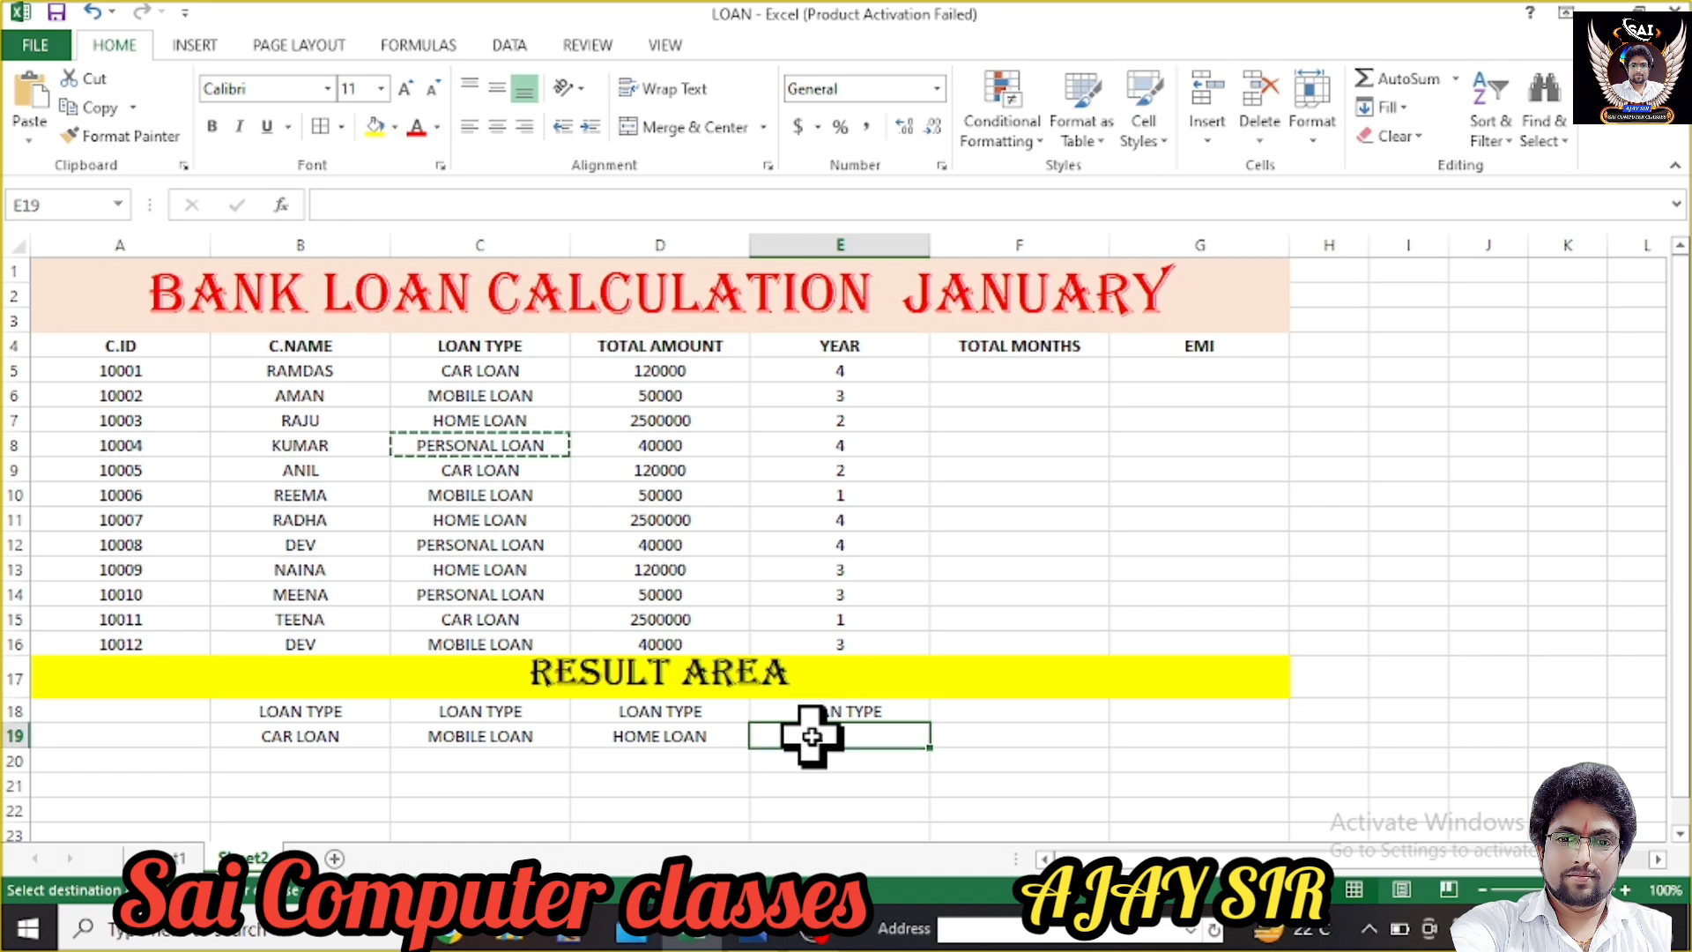
key("ctrl+v")
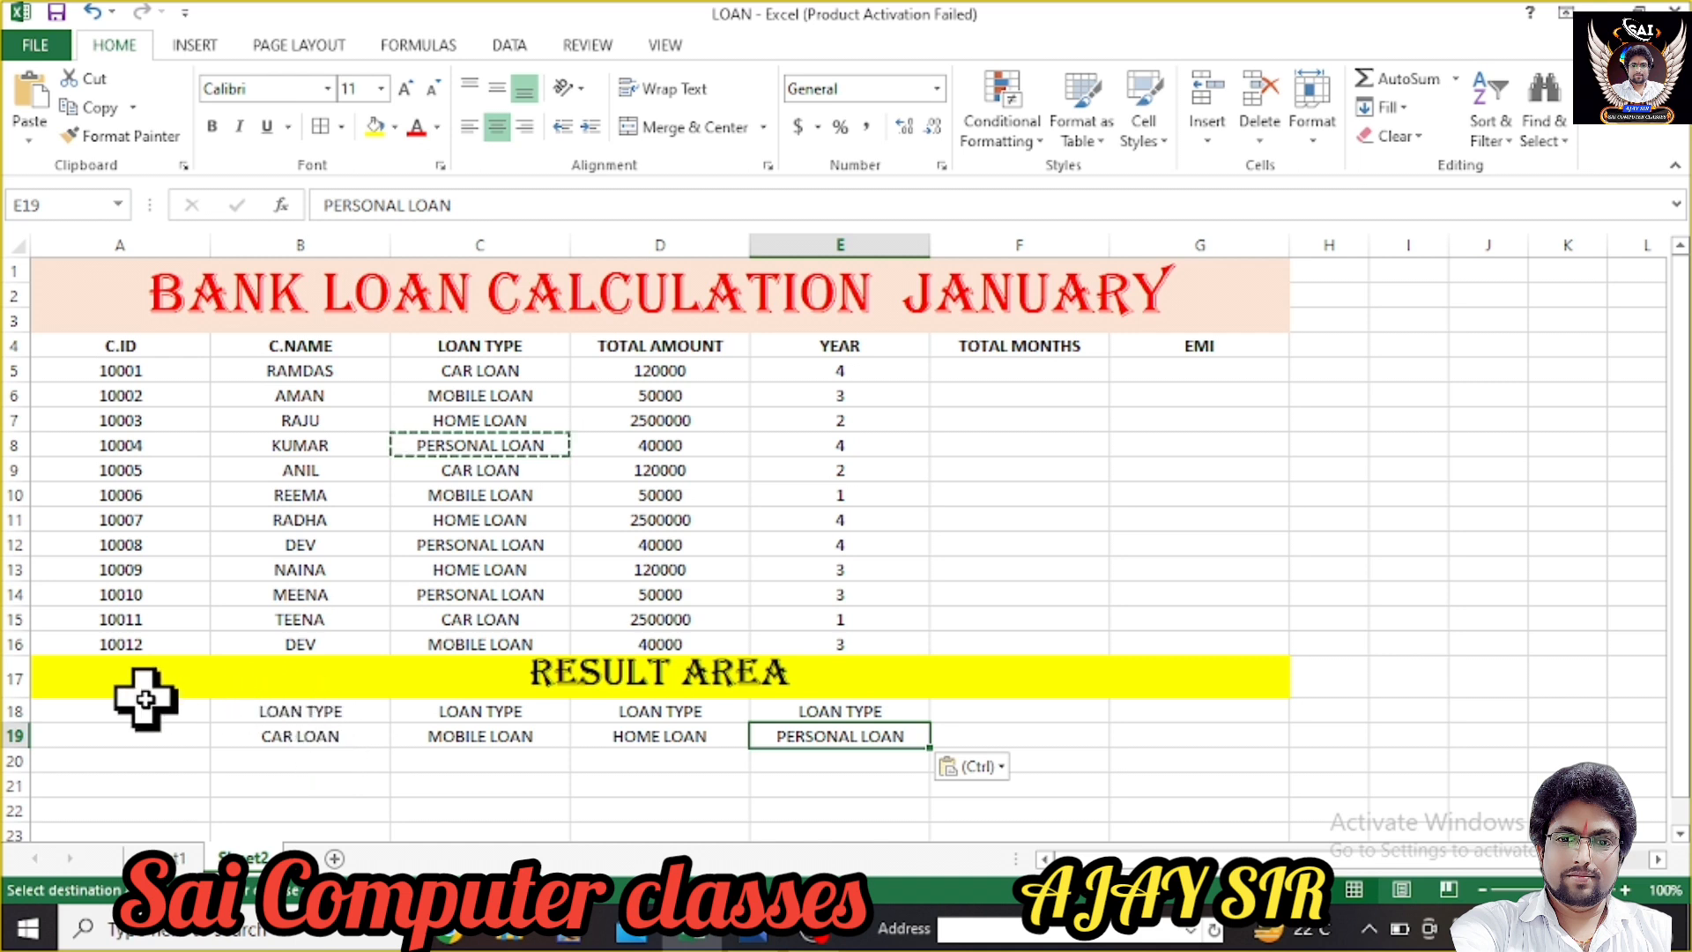
- Set the font size of the LOAN TYPE label row, A18:G18, to 14
left_click_drag(188, 706, 1133, 702)
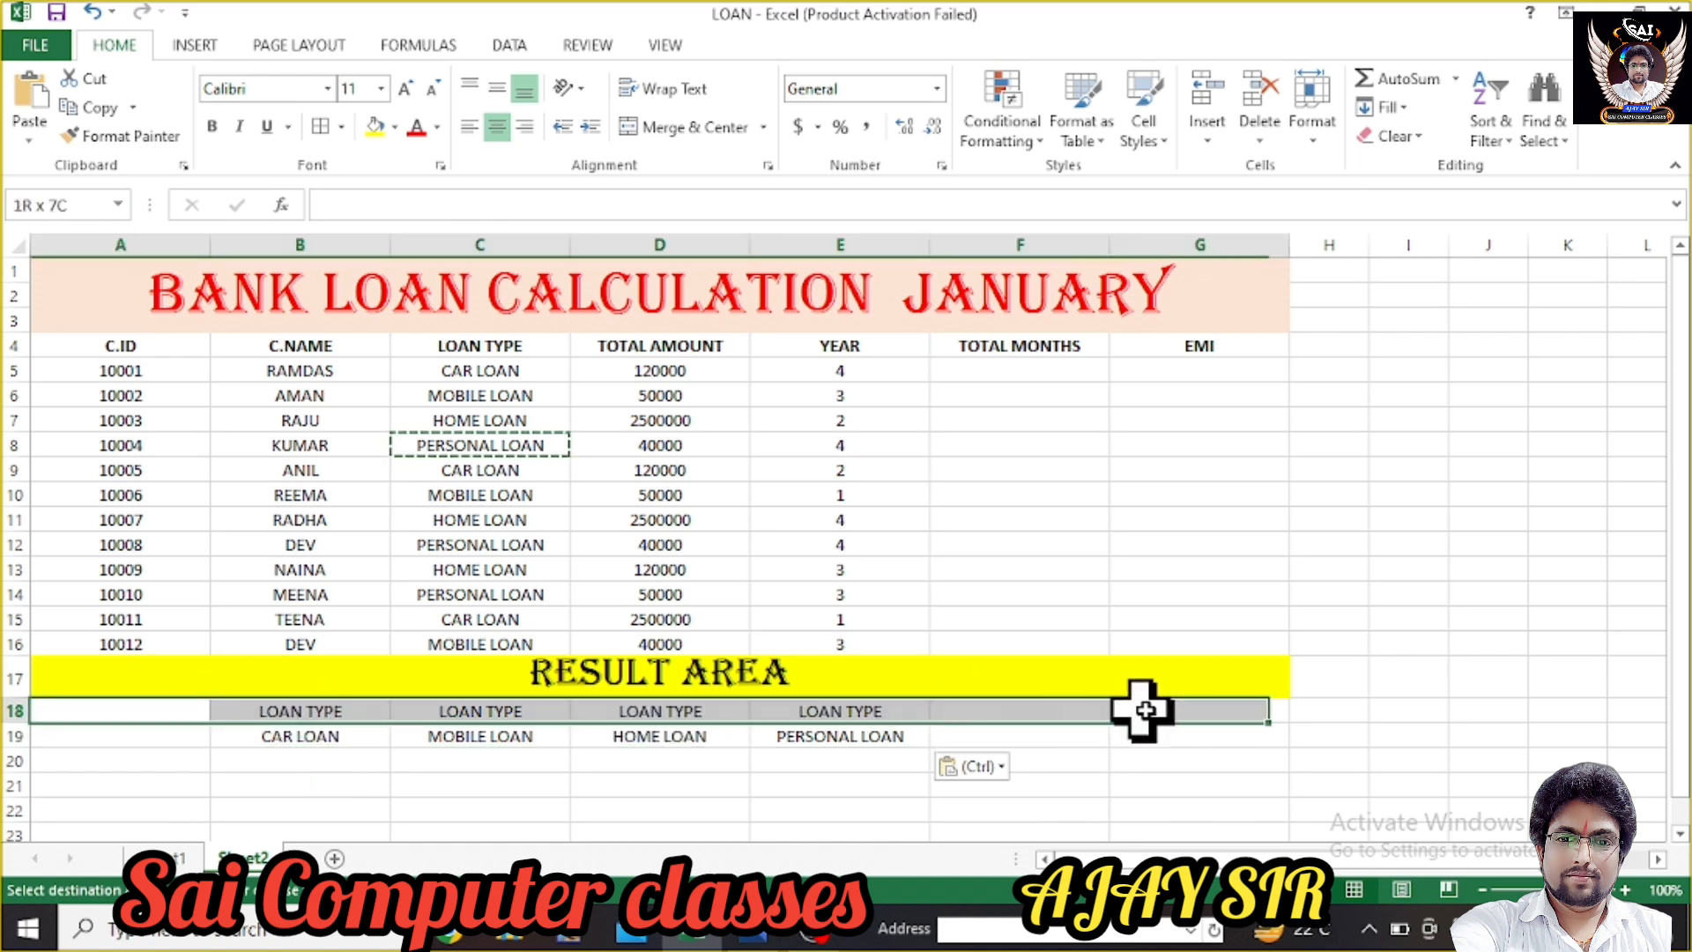
left_click(381, 88)
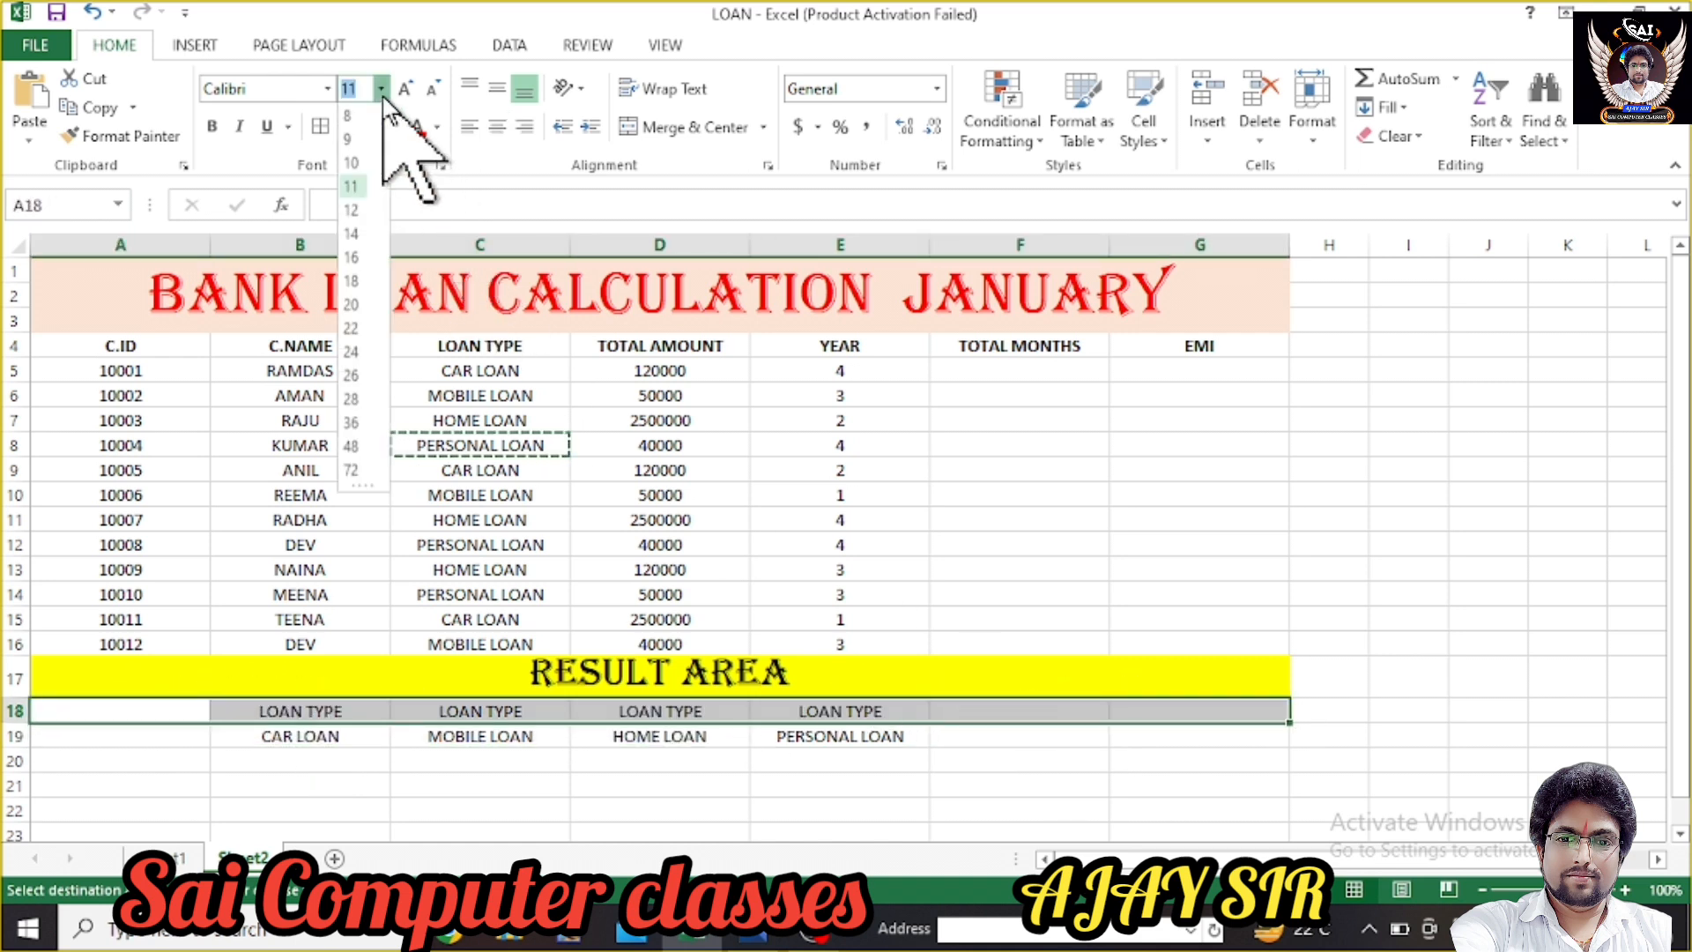
left_click(357, 234)
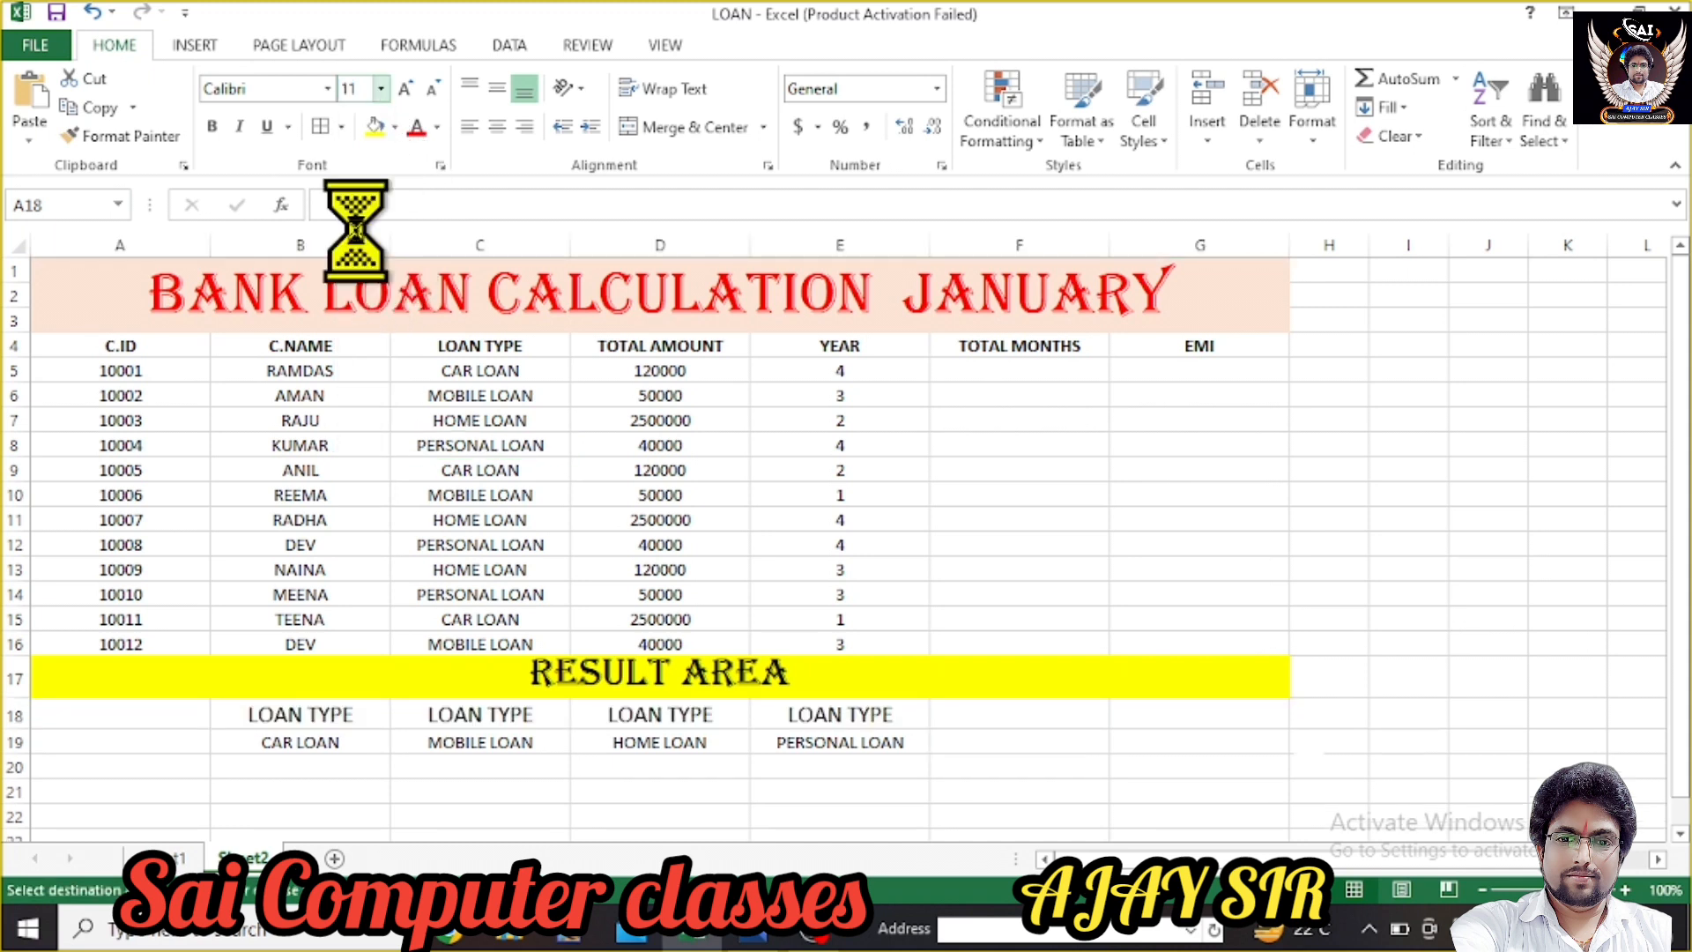
- Bold the LOAN TYPE label row A18:G18 and the loan names below it in B19:E19
left_click(212, 126)
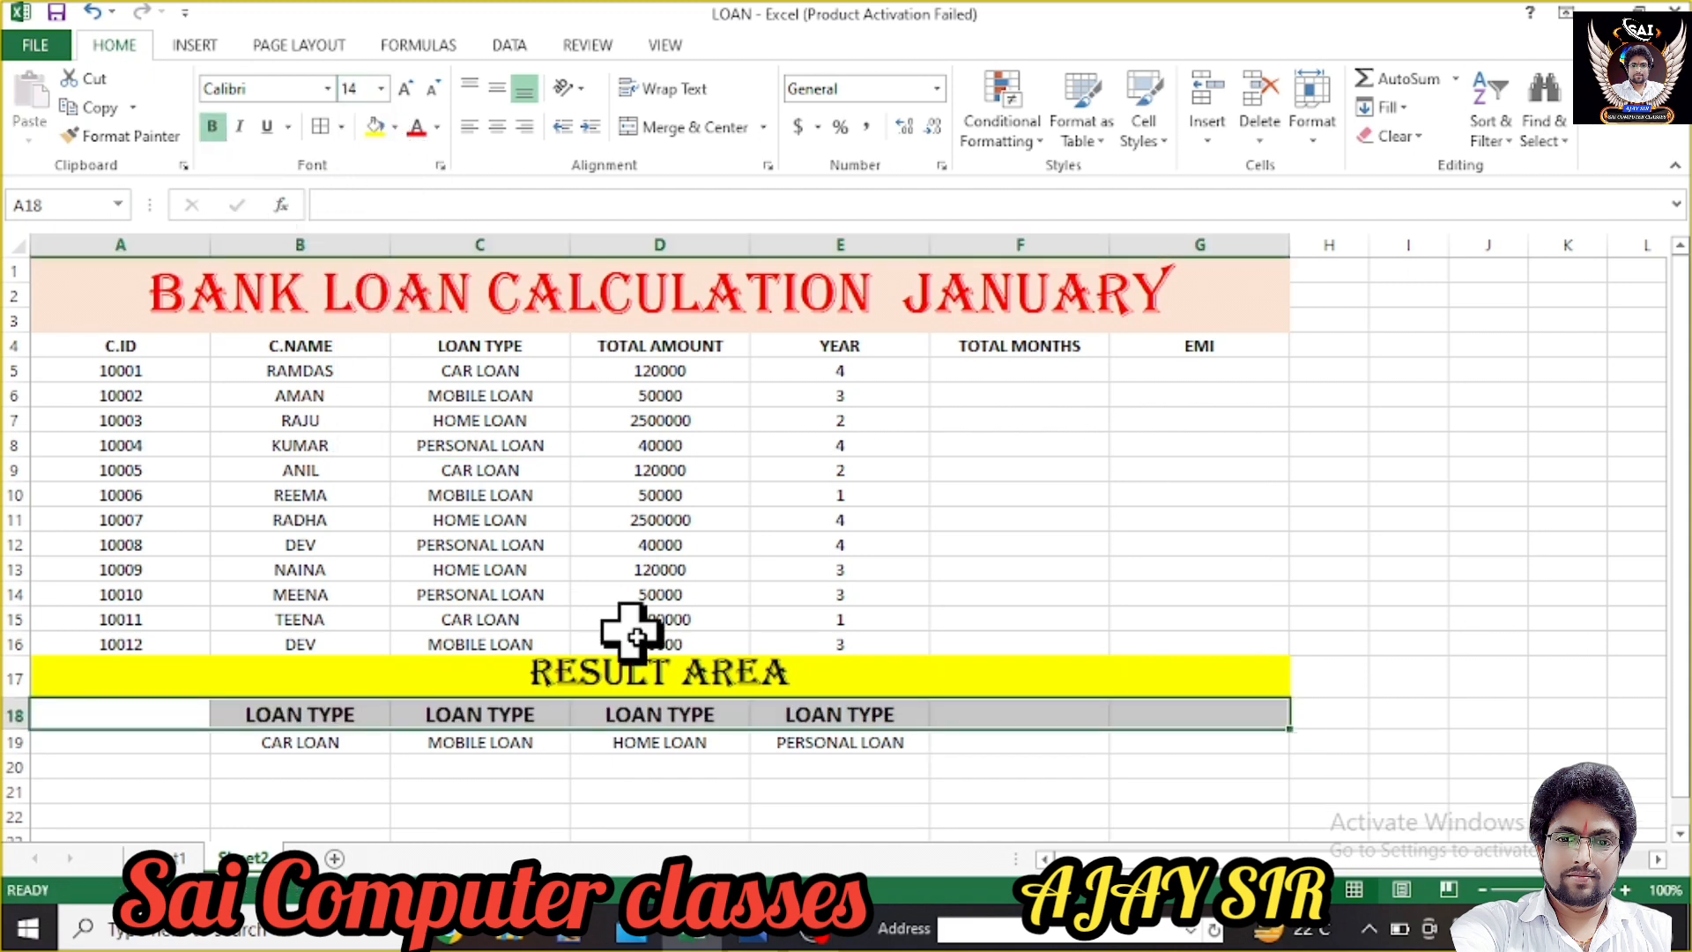
left_click(761, 818)
left_click_drag(276, 742, 837, 743)
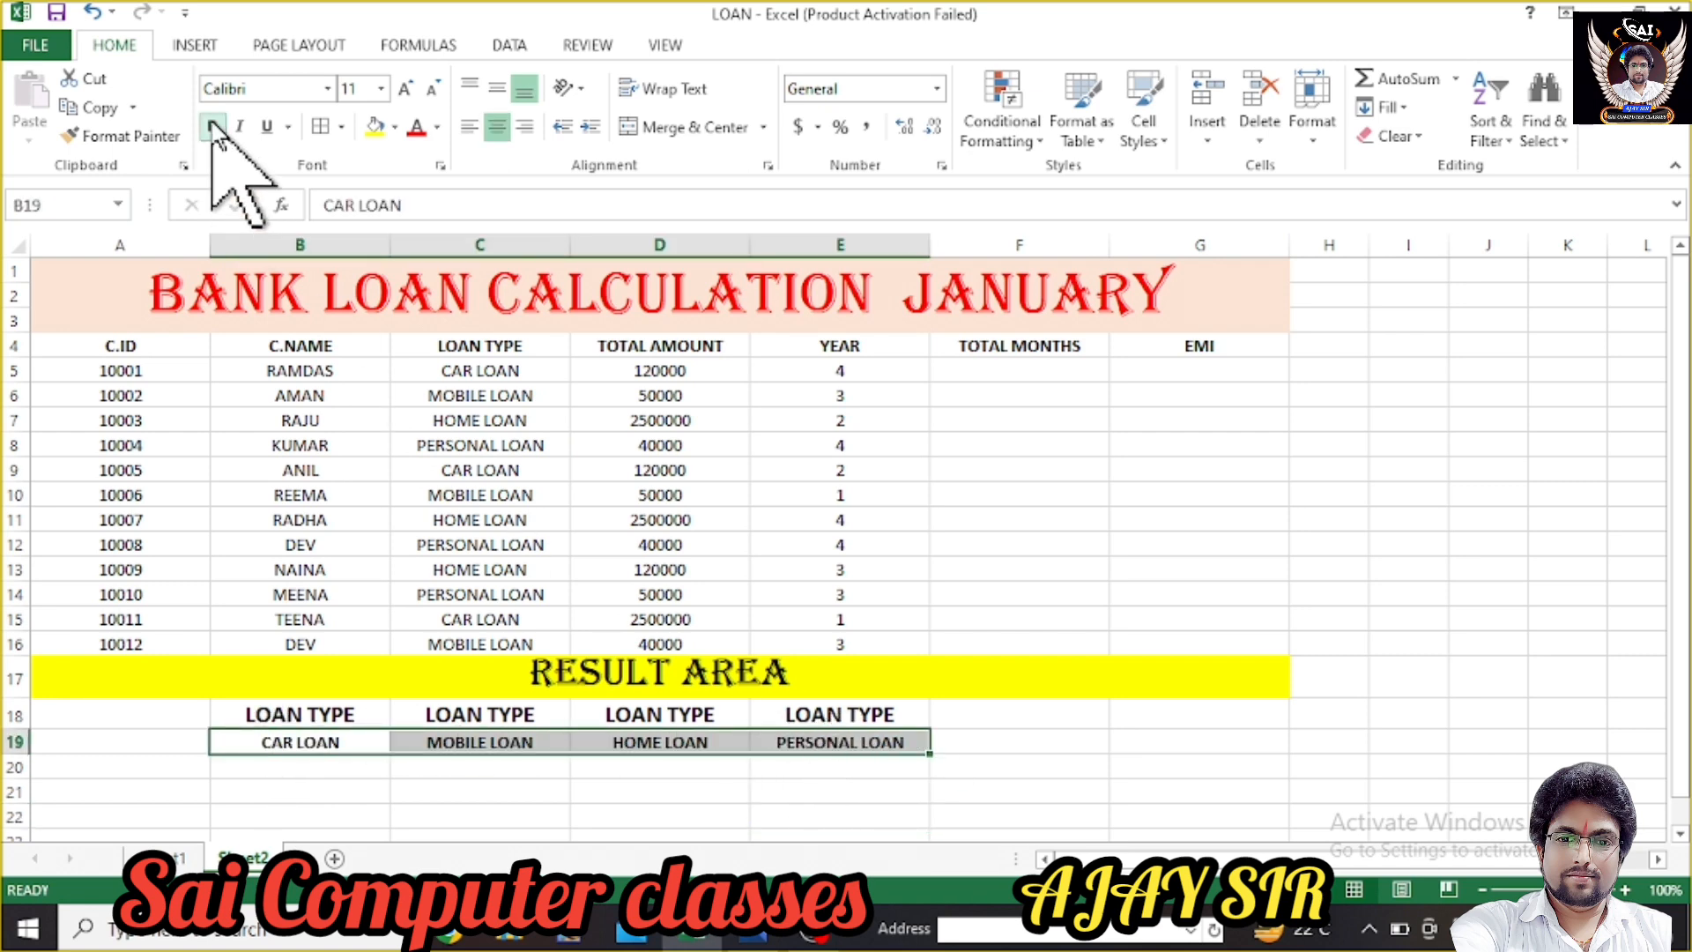
- Check the result area layout on Sheet1, and enter the label TOTAL in cell B21 of Sheet2
left_click(317, 789)
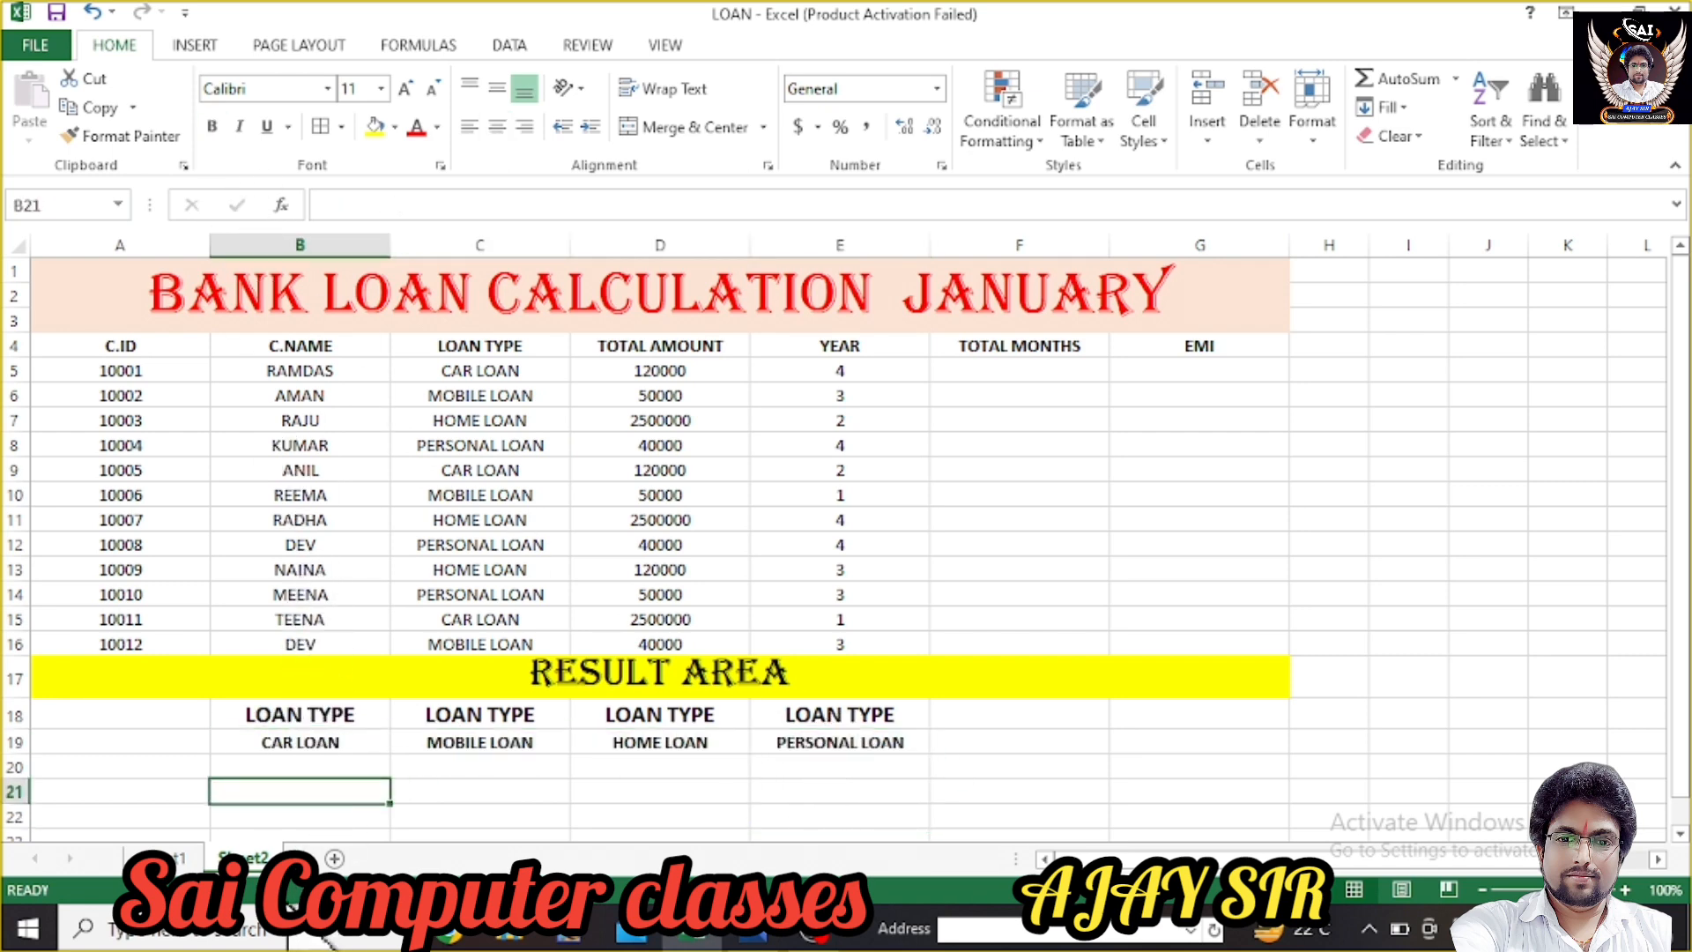
left_click(172, 860)
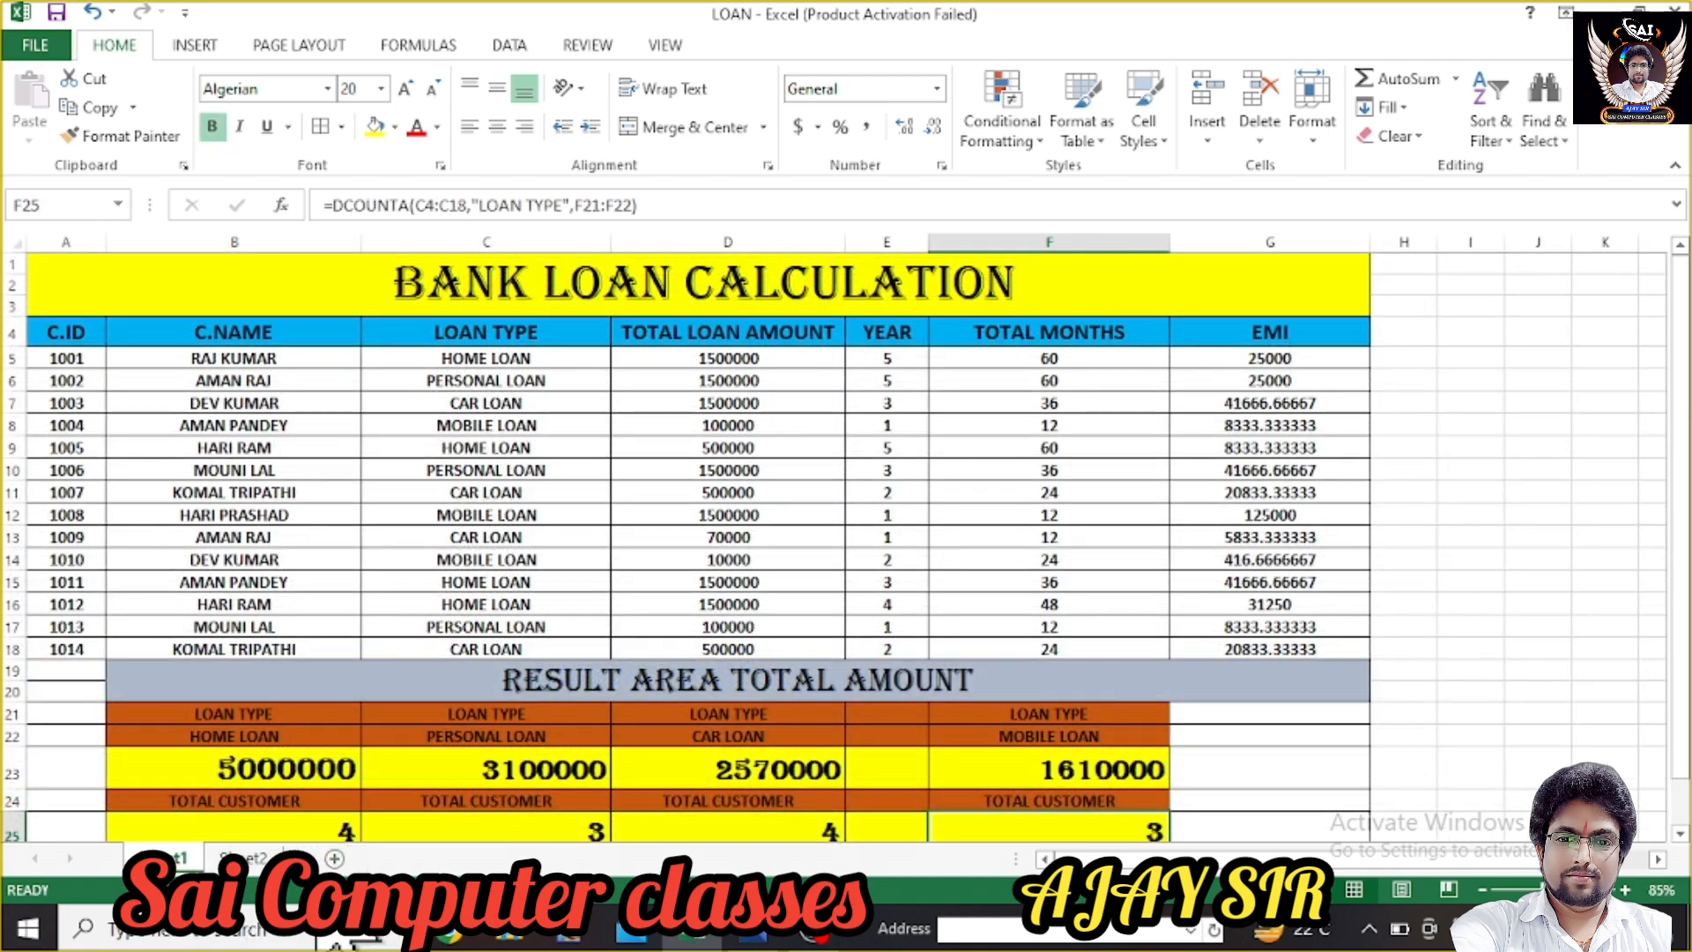
left_click(243, 858)
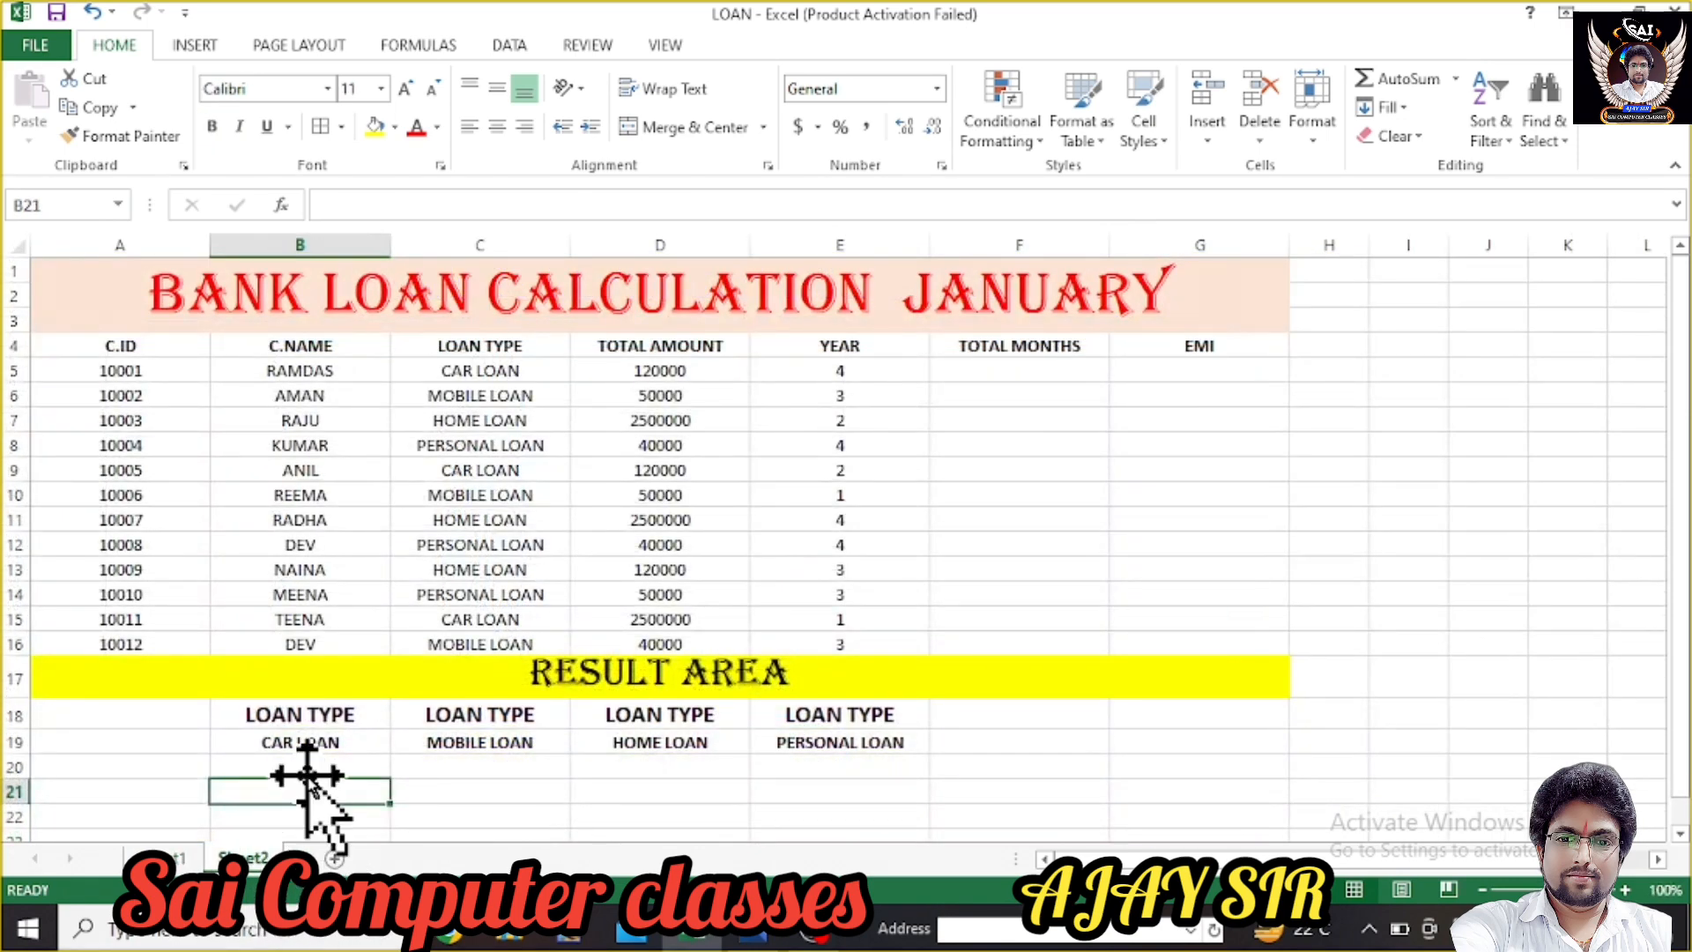
type("TOTAL")
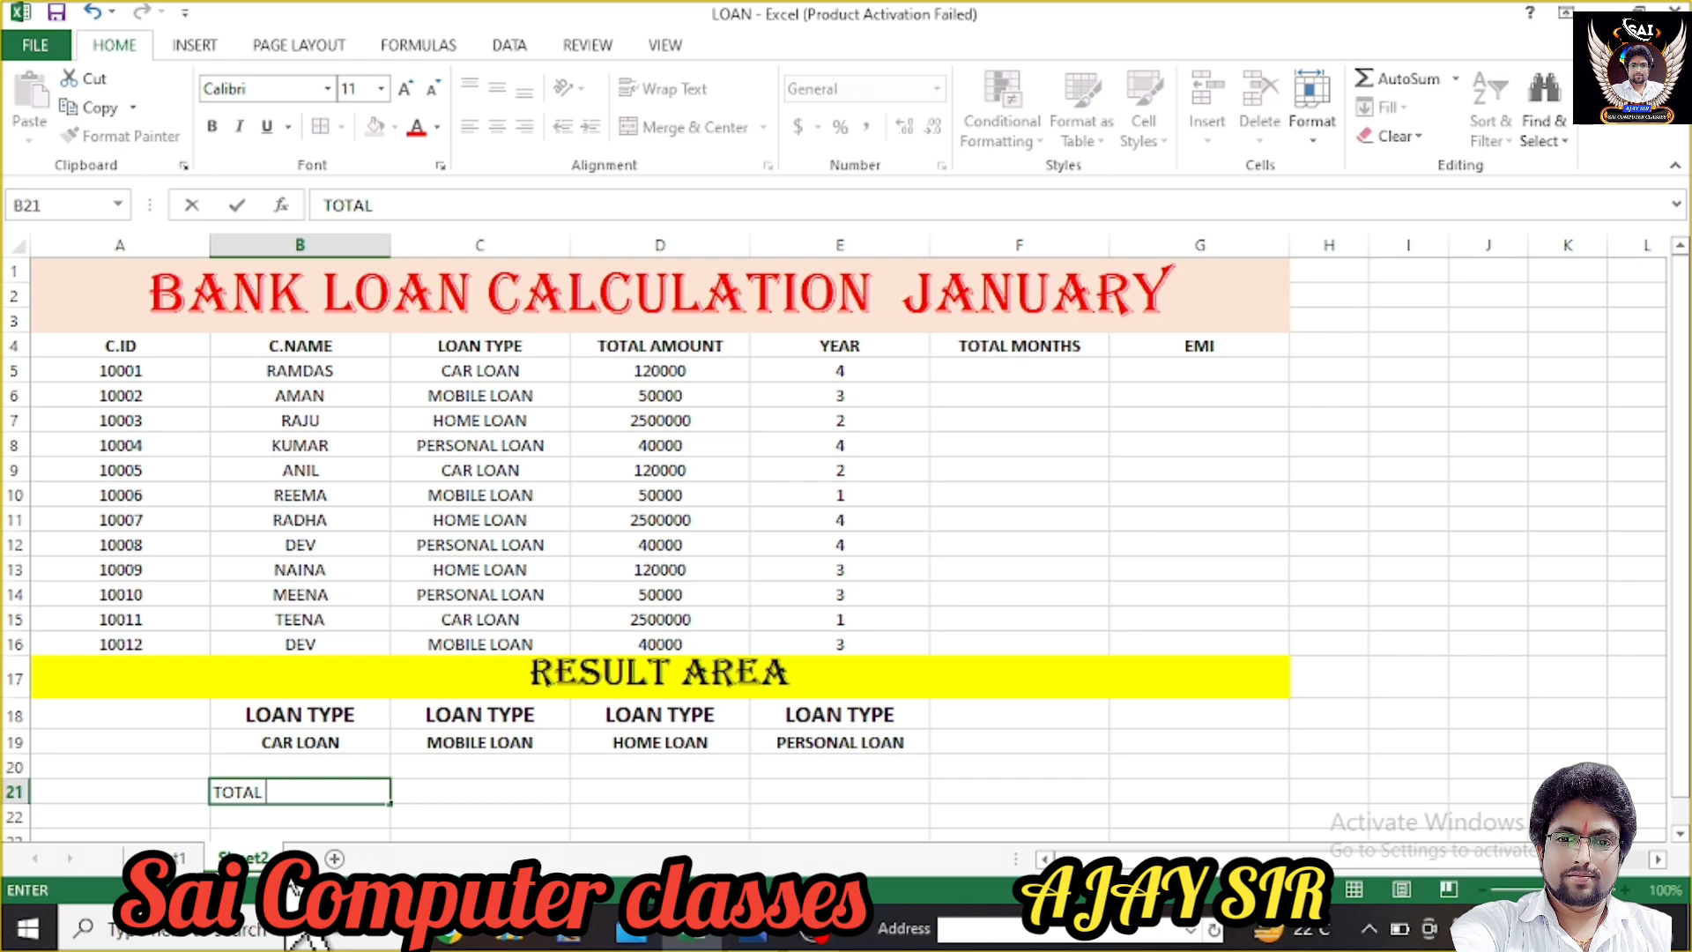
- Copy the TOTAL CUSTOMER label from cell B24 of Sheet1 and return to Sheet2
left_click(177, 858)
left_click(236, 802)
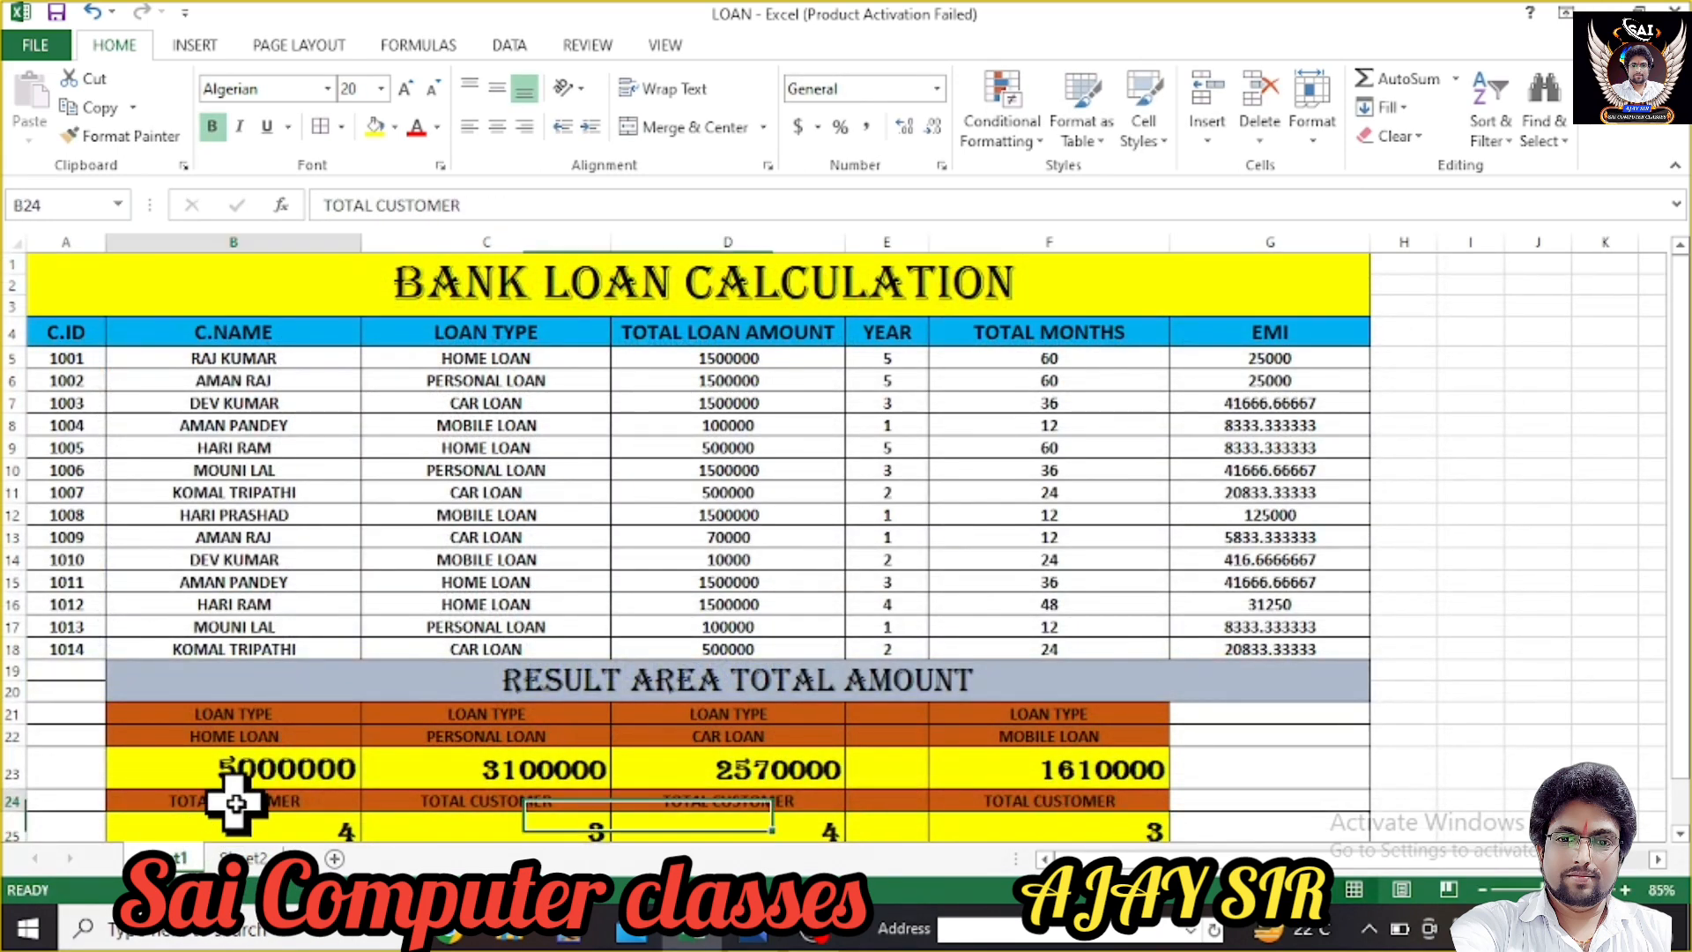
key("ctrl+c")
left_click(242, 858)
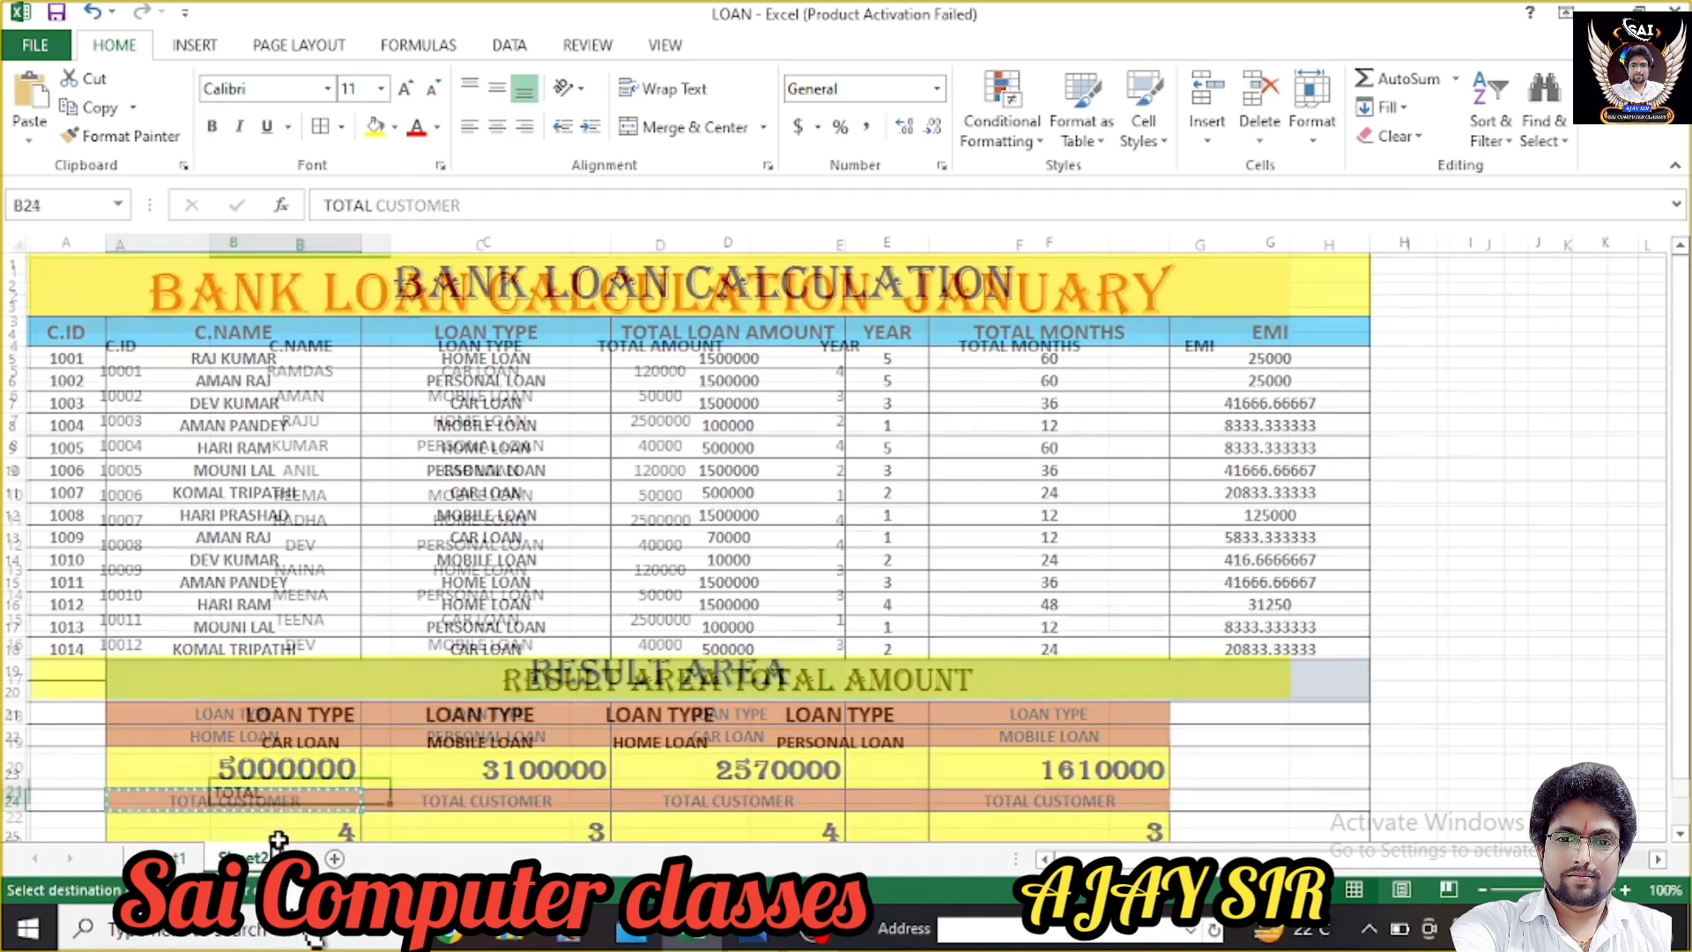
- Paste the copied TOTAL CUSTOMER heading into cells B21 through E21, below the four loan types
key("ctrl+v")
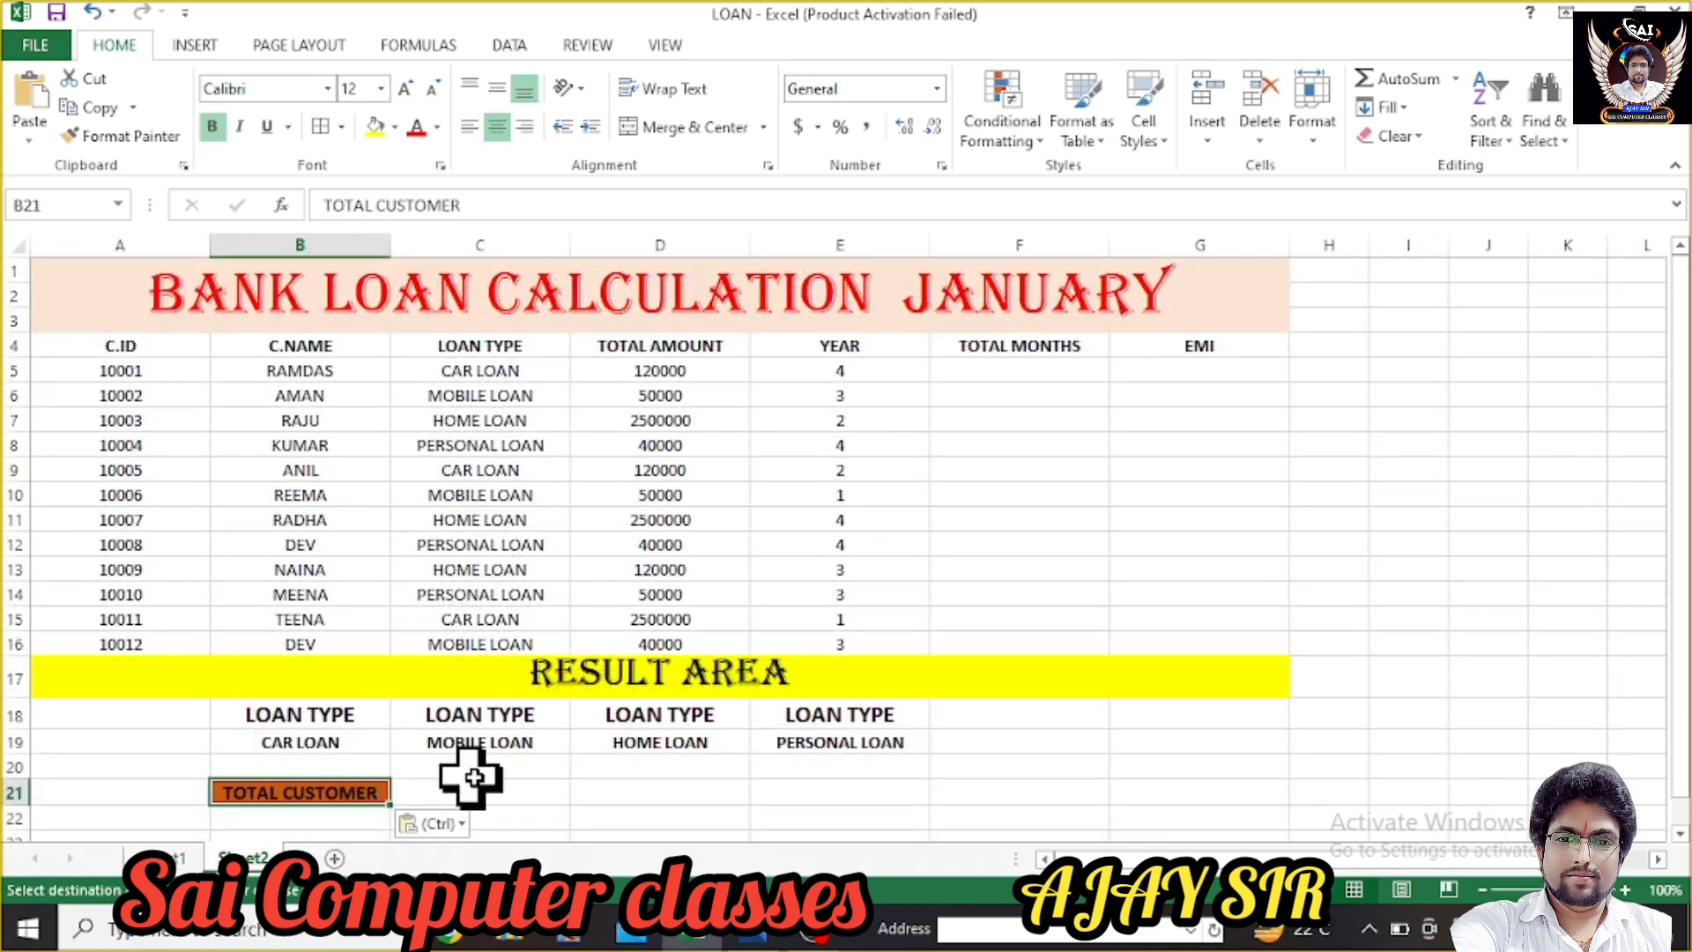
left_click(492, 798)
key("ctrl+v")
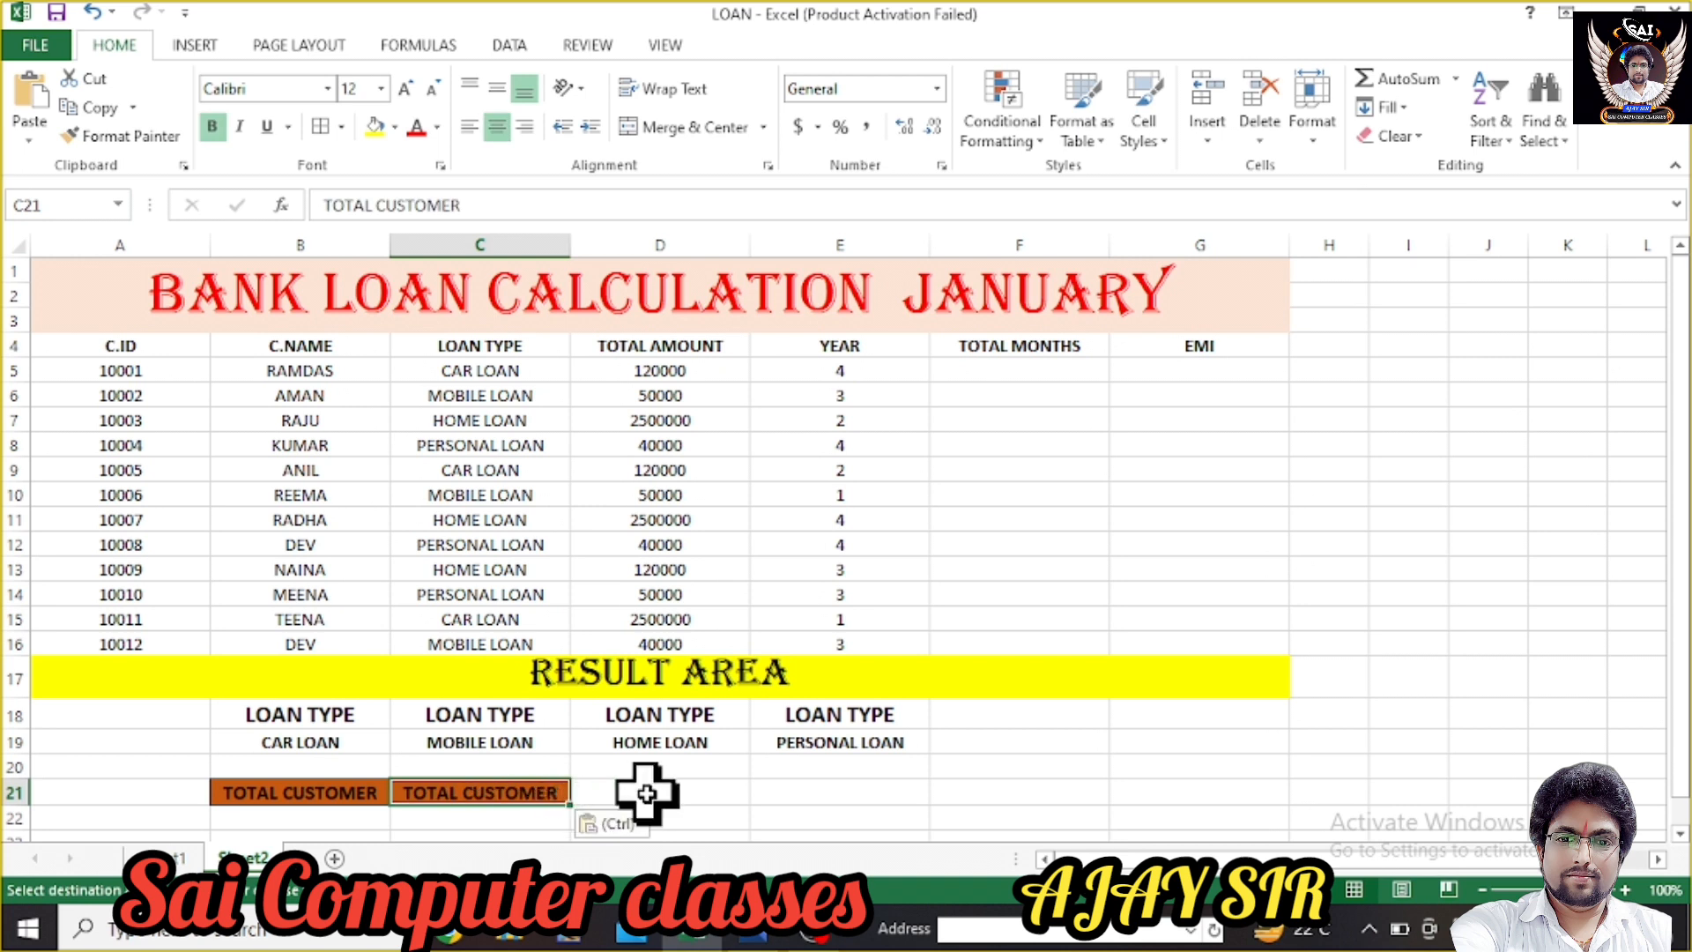
left_click(646, 793)
key("ctrl+v")
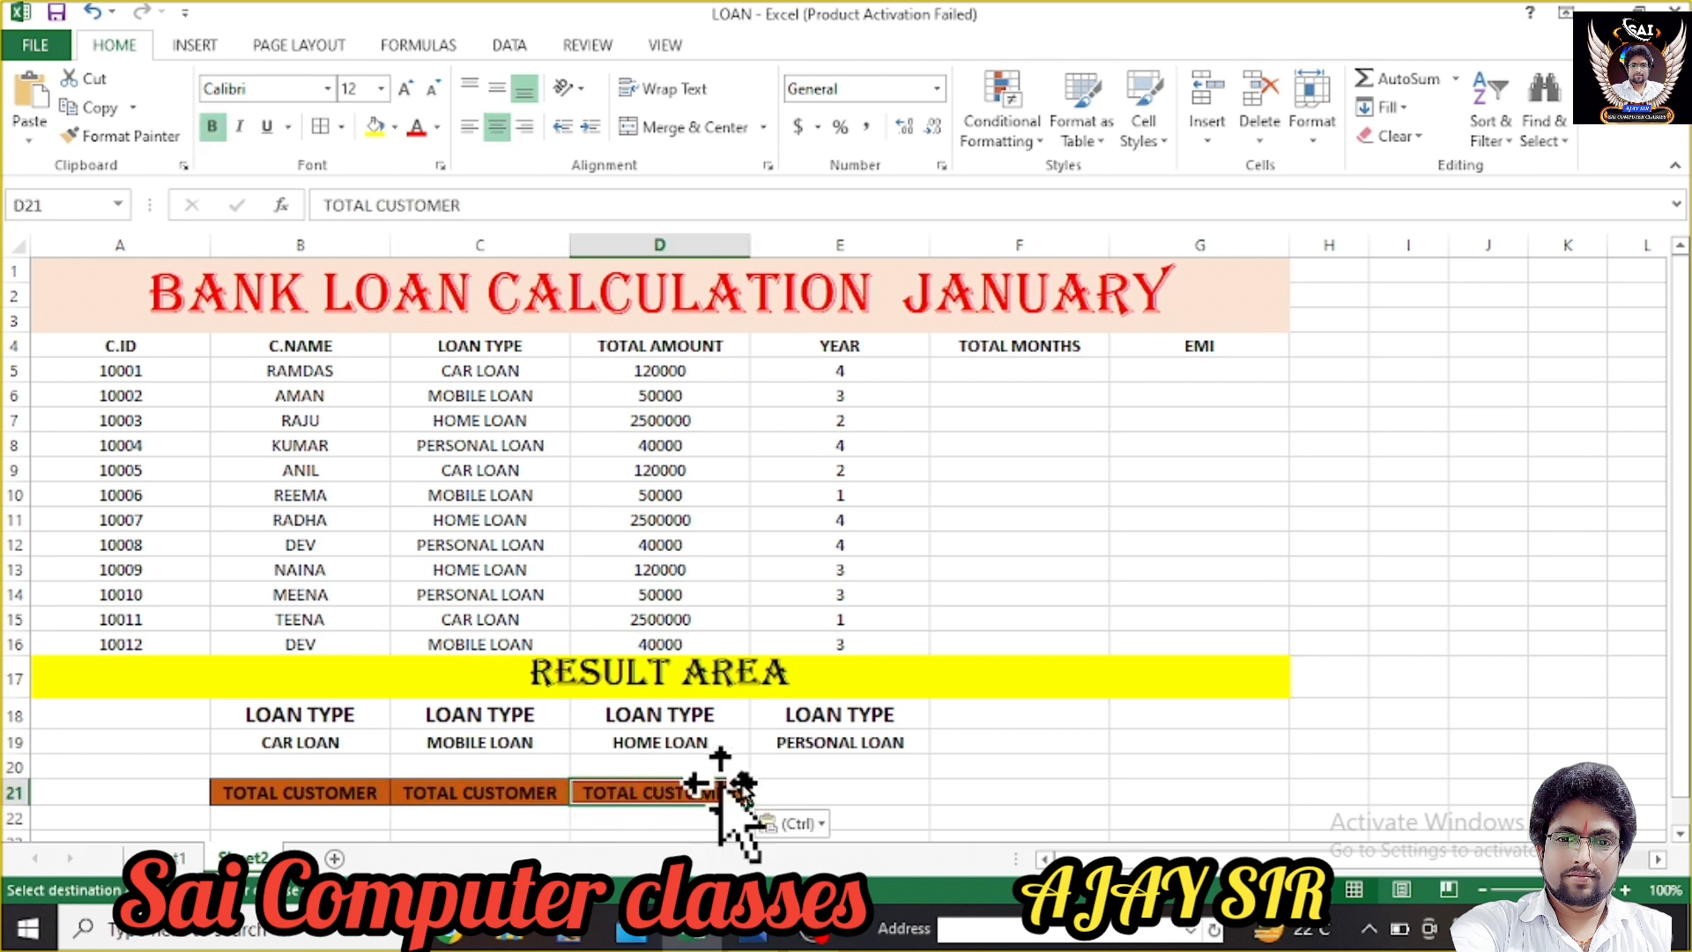
left_click(833, 792)
key("ctrl+v")
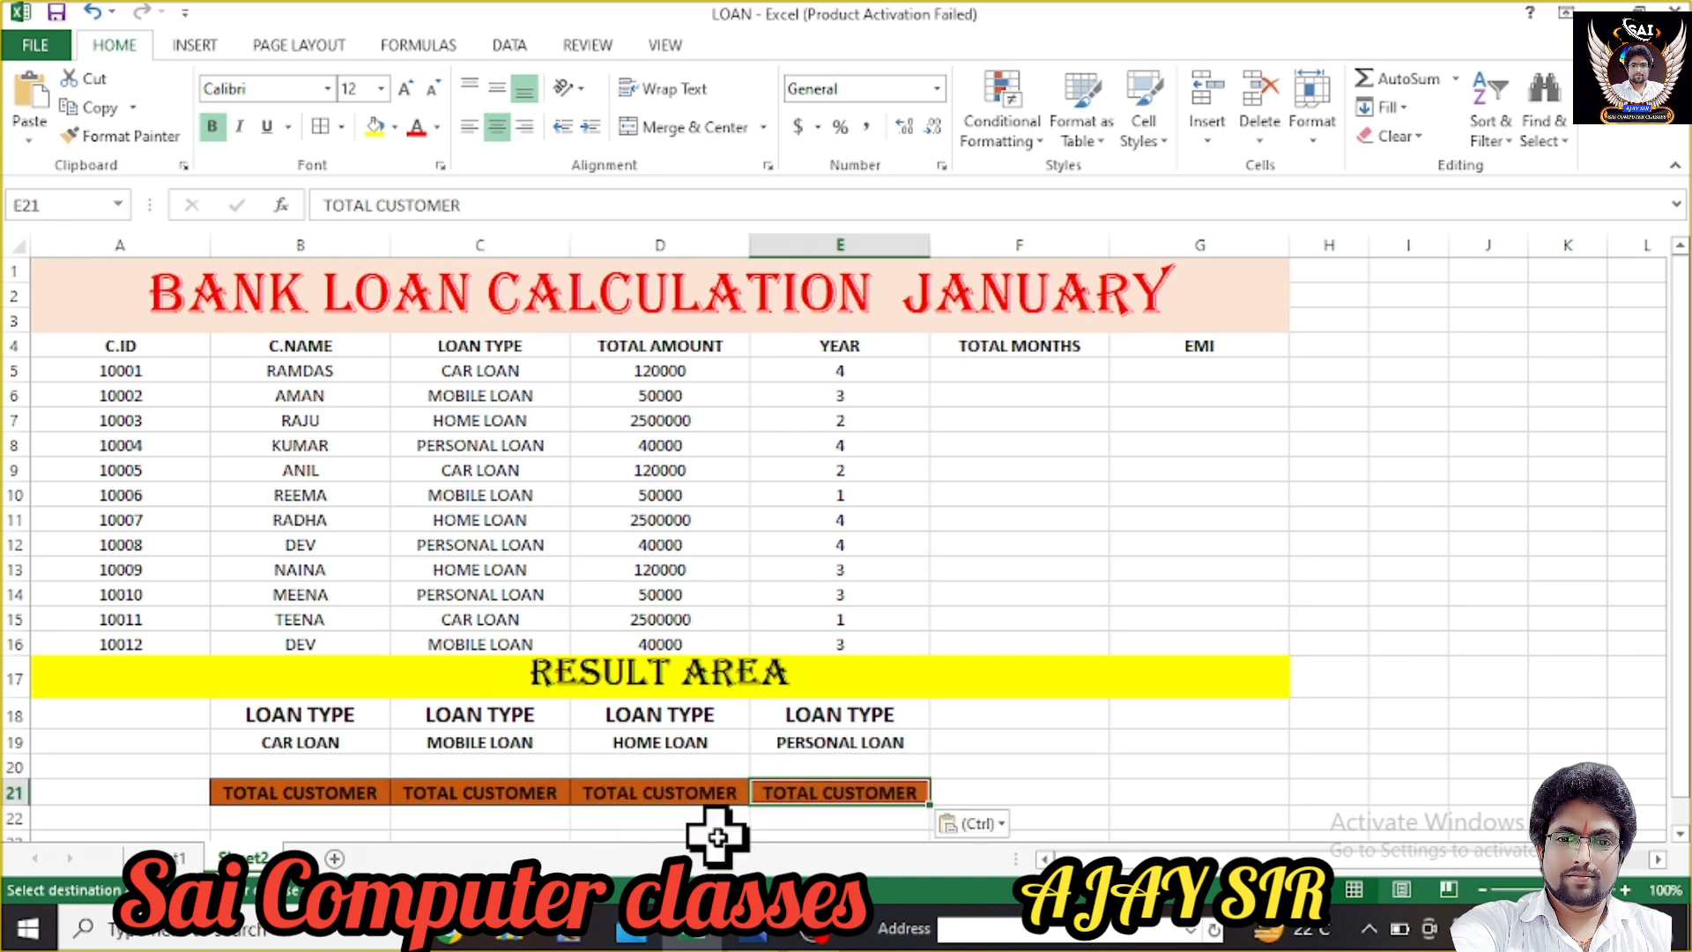
- Examine the Total Amount, Year, Total Months and EMI columns in row 5, consulting the completed example on Sheet1
left_click(308, 813)
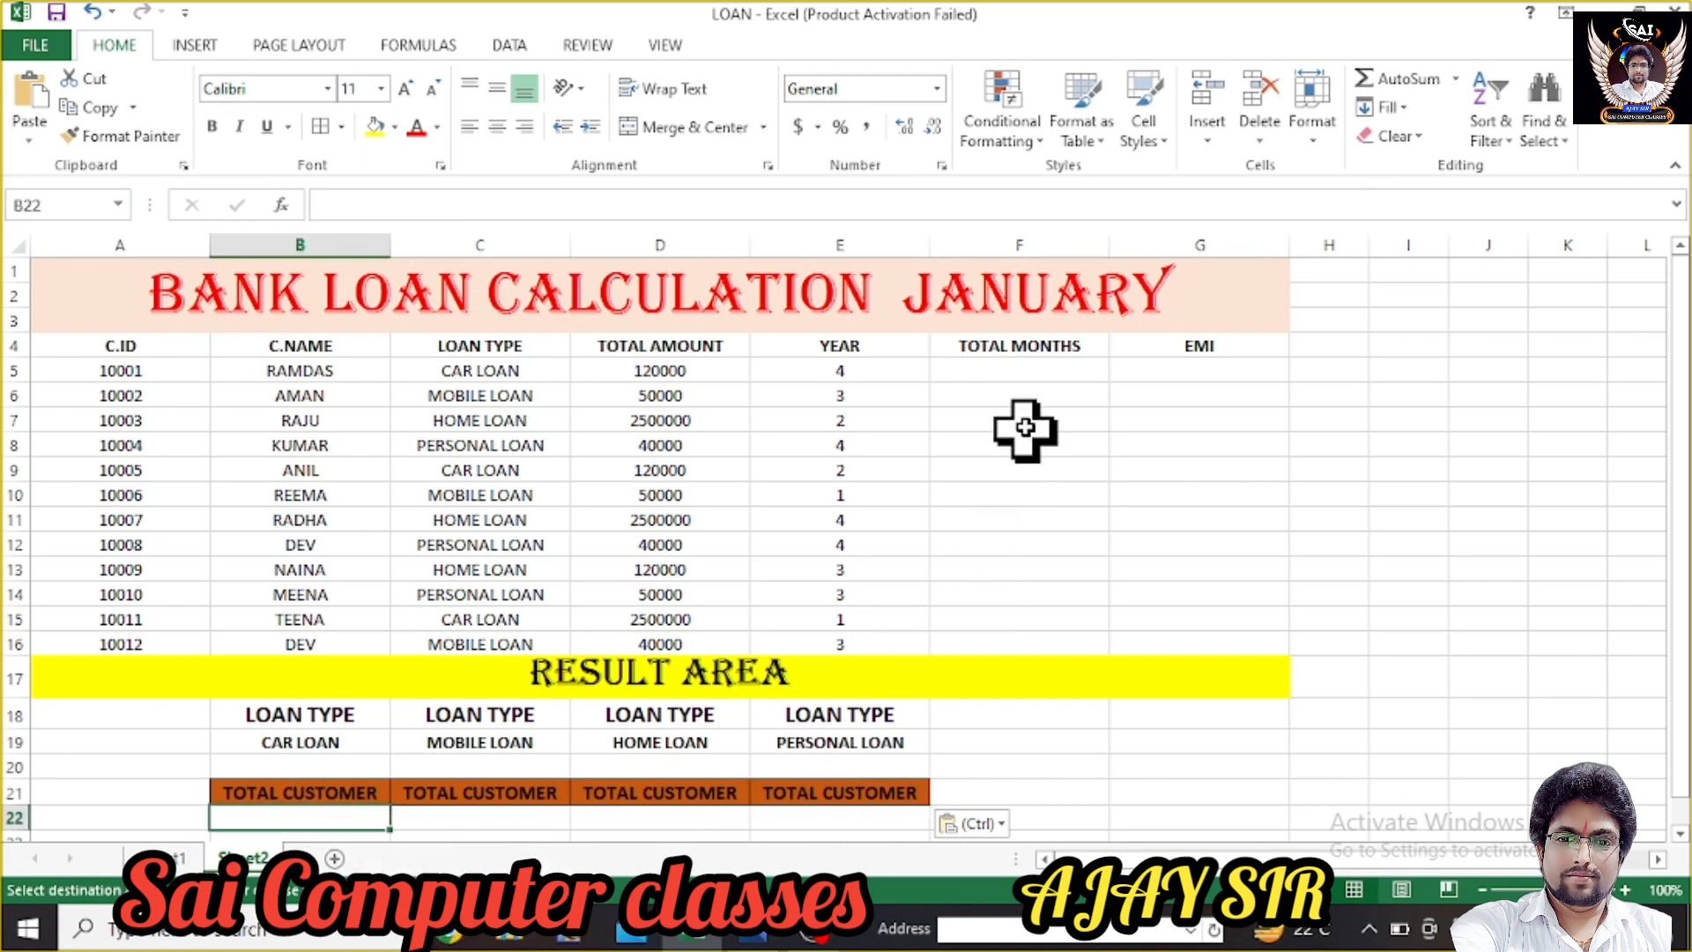
left_click(1023, 368)
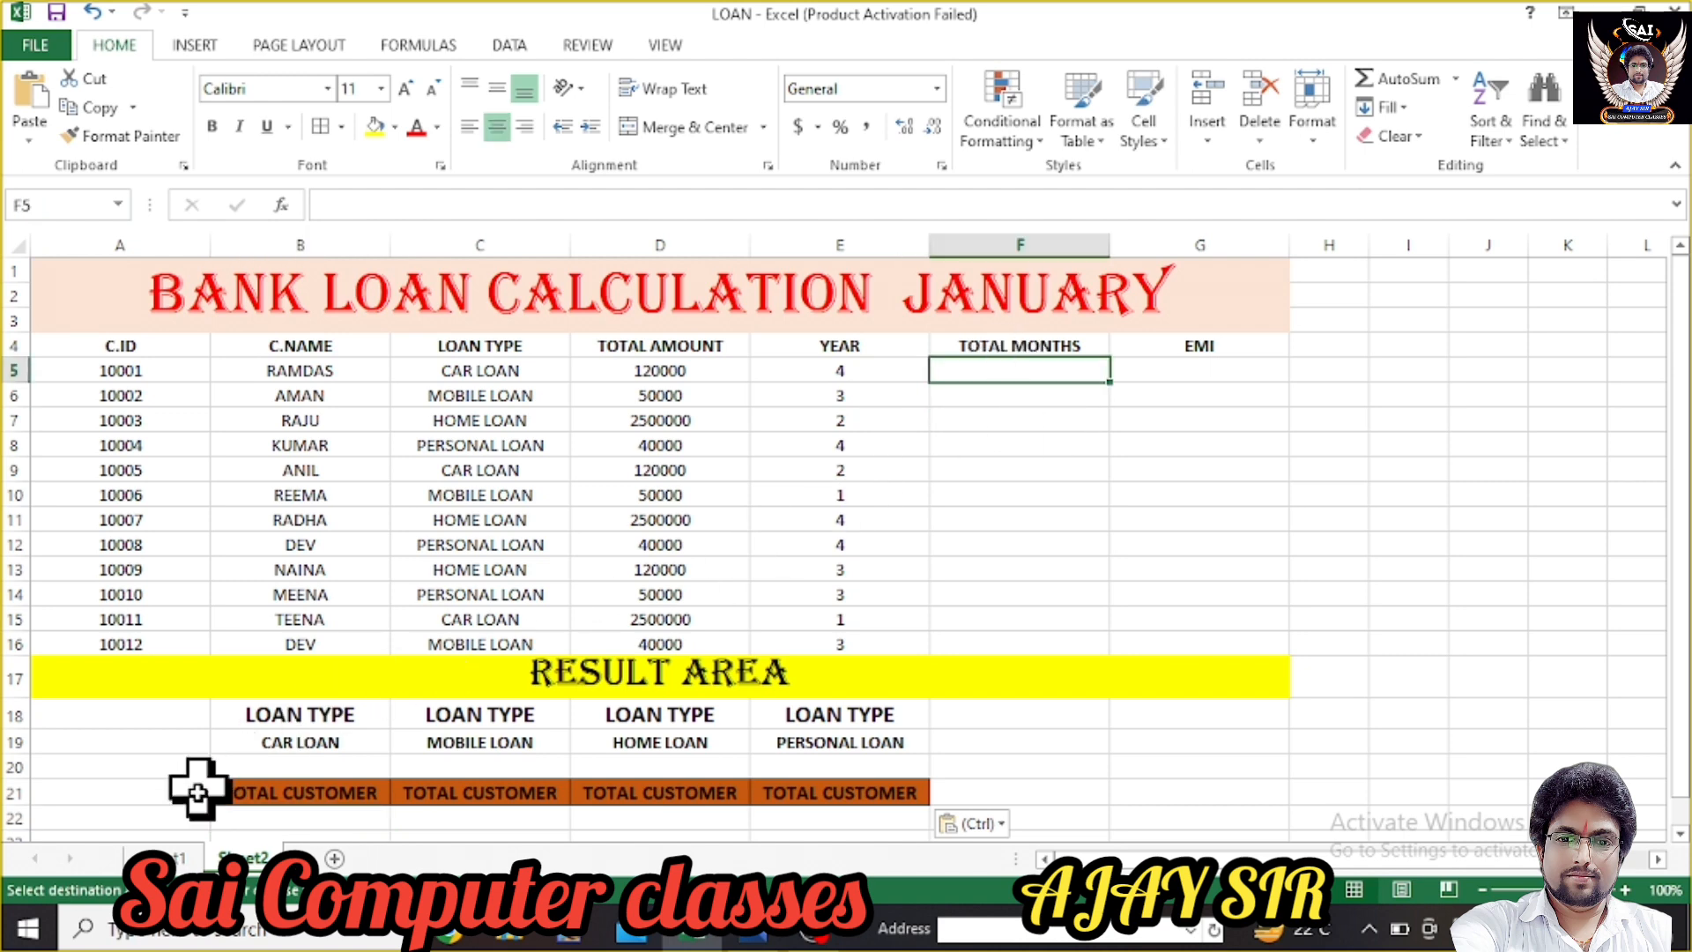
left_click(177, 857)
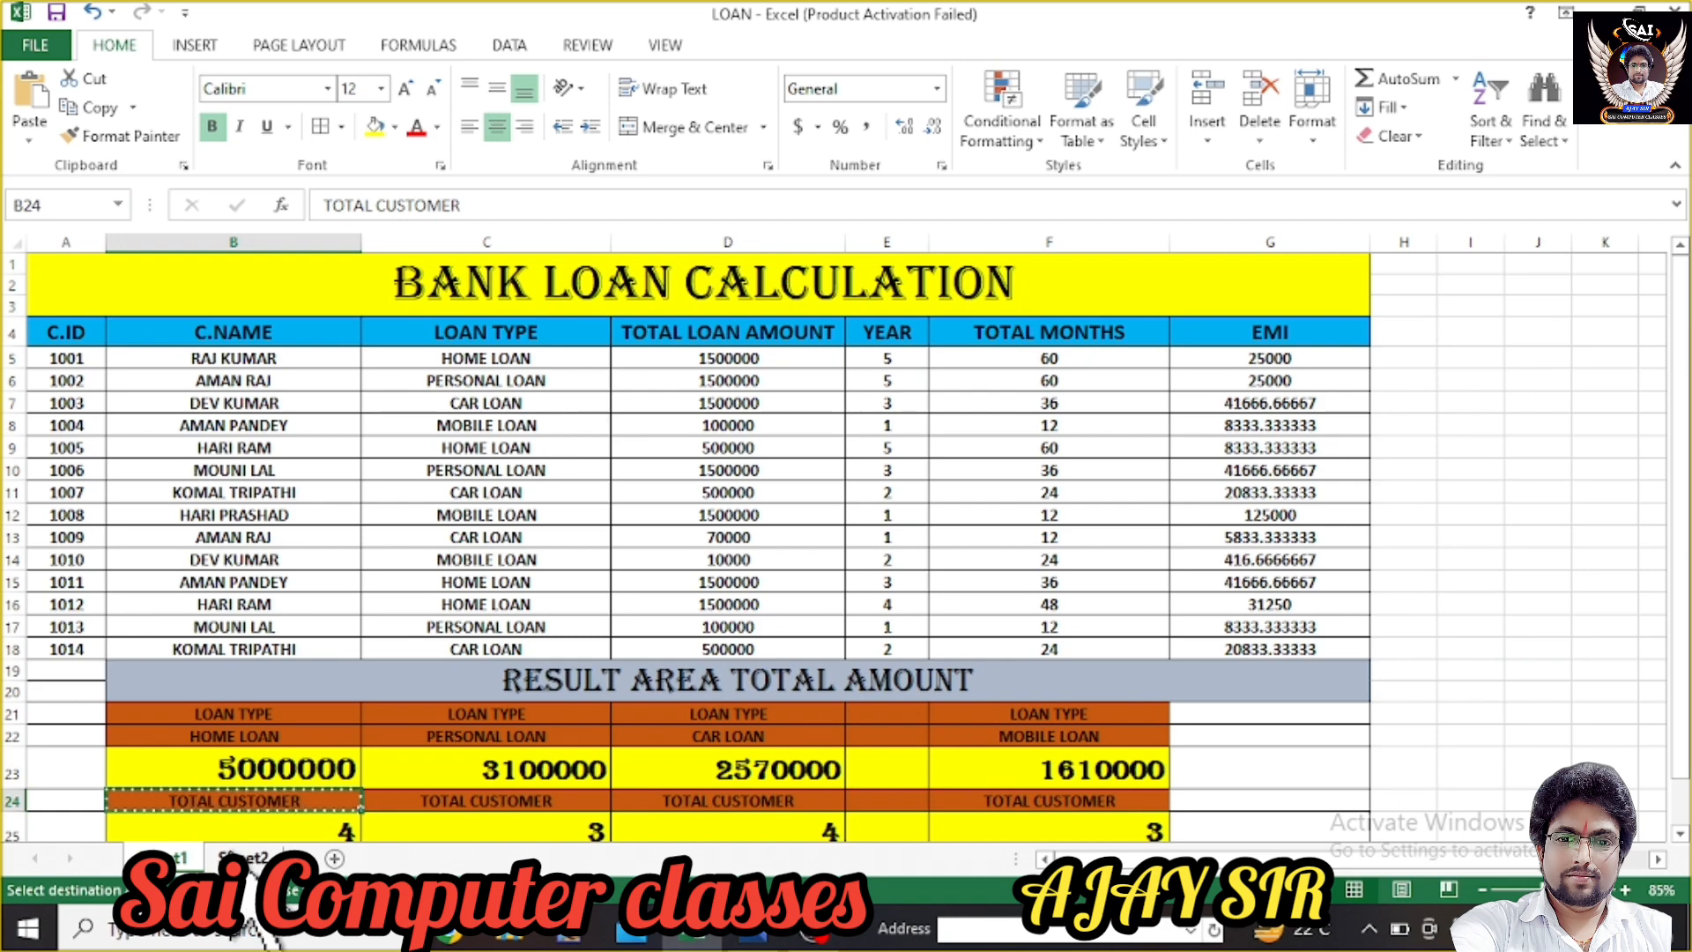
left_click(247, 860)
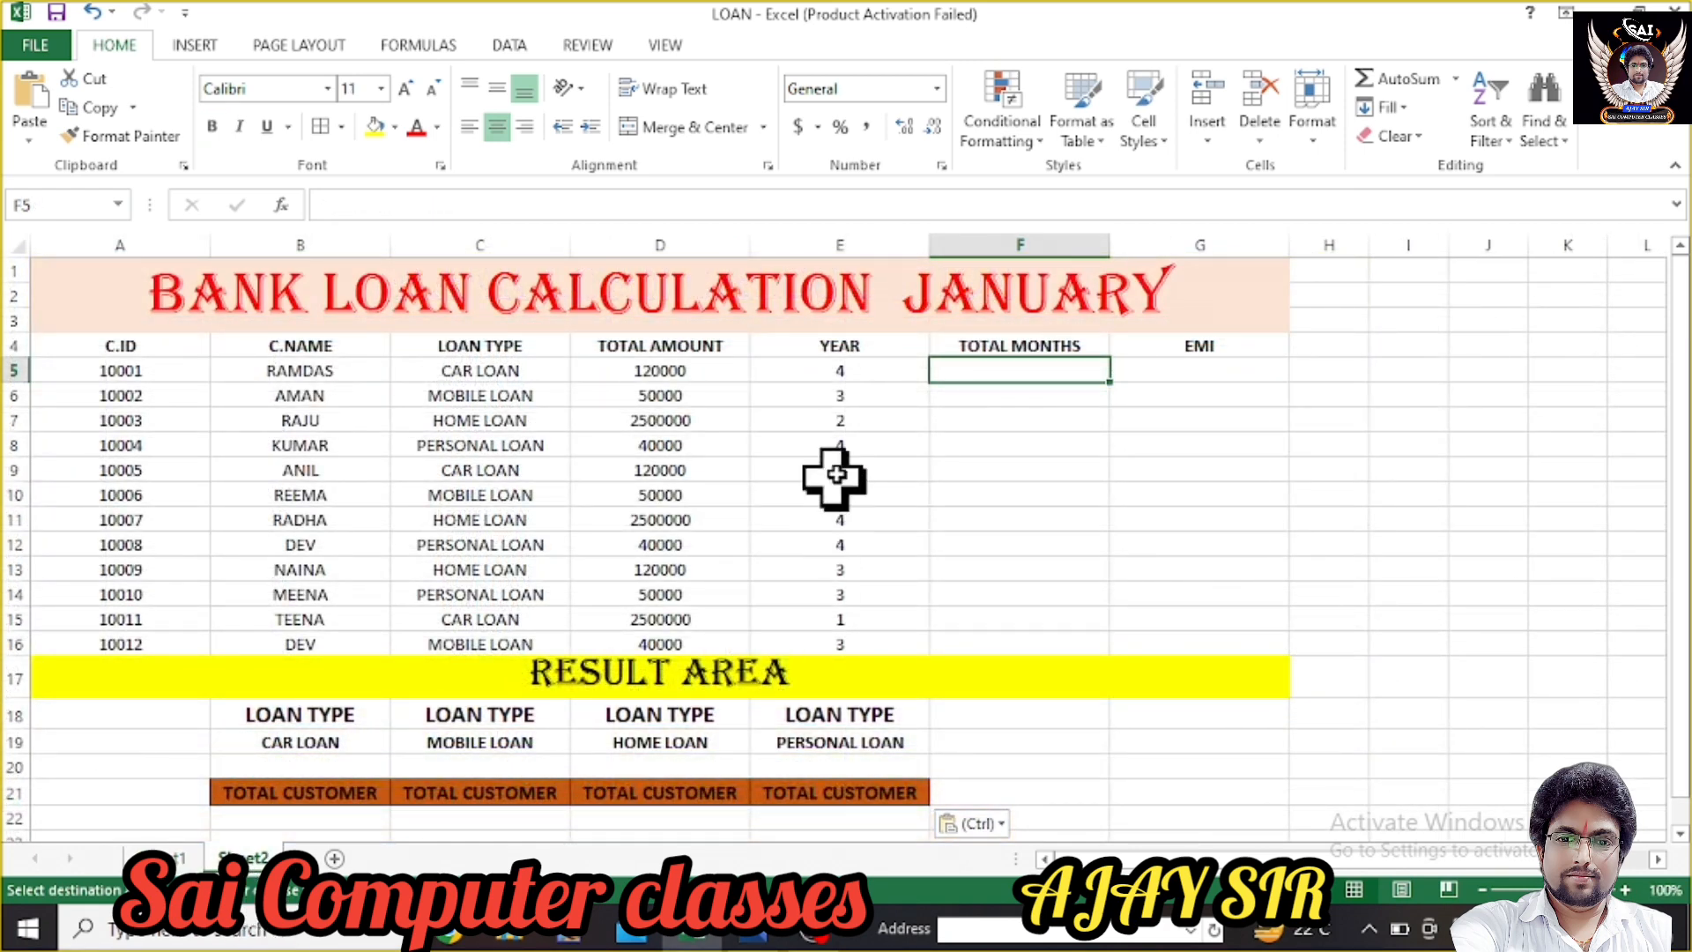
left_click(1181, 372)
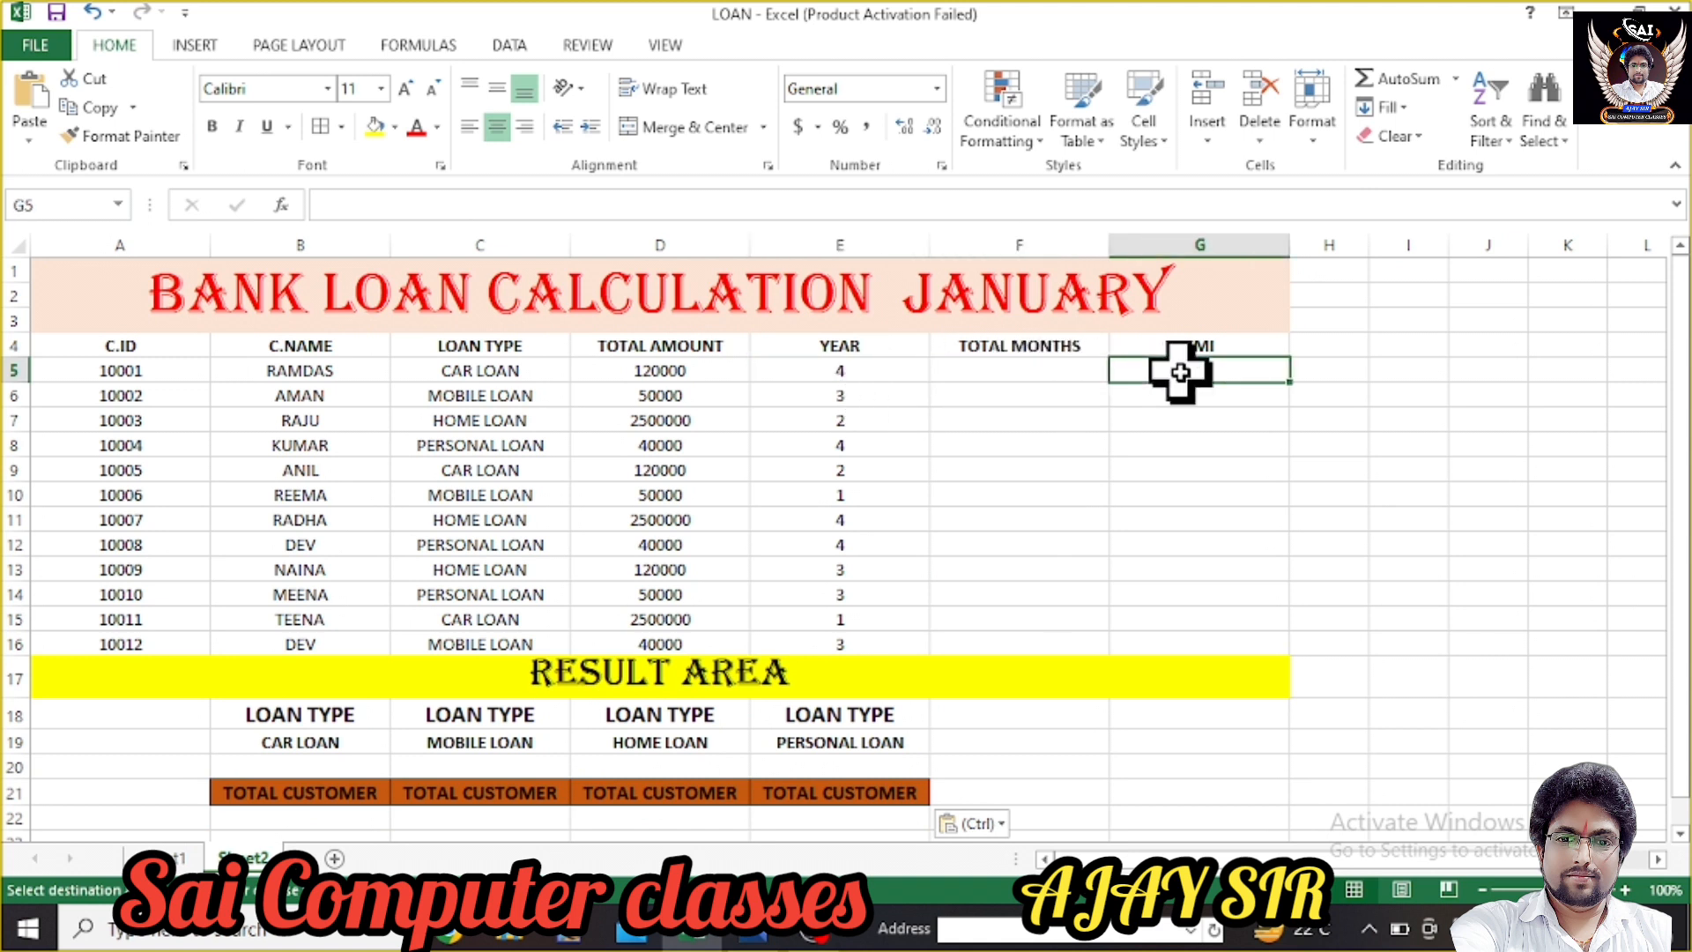
left_click(670, 367)
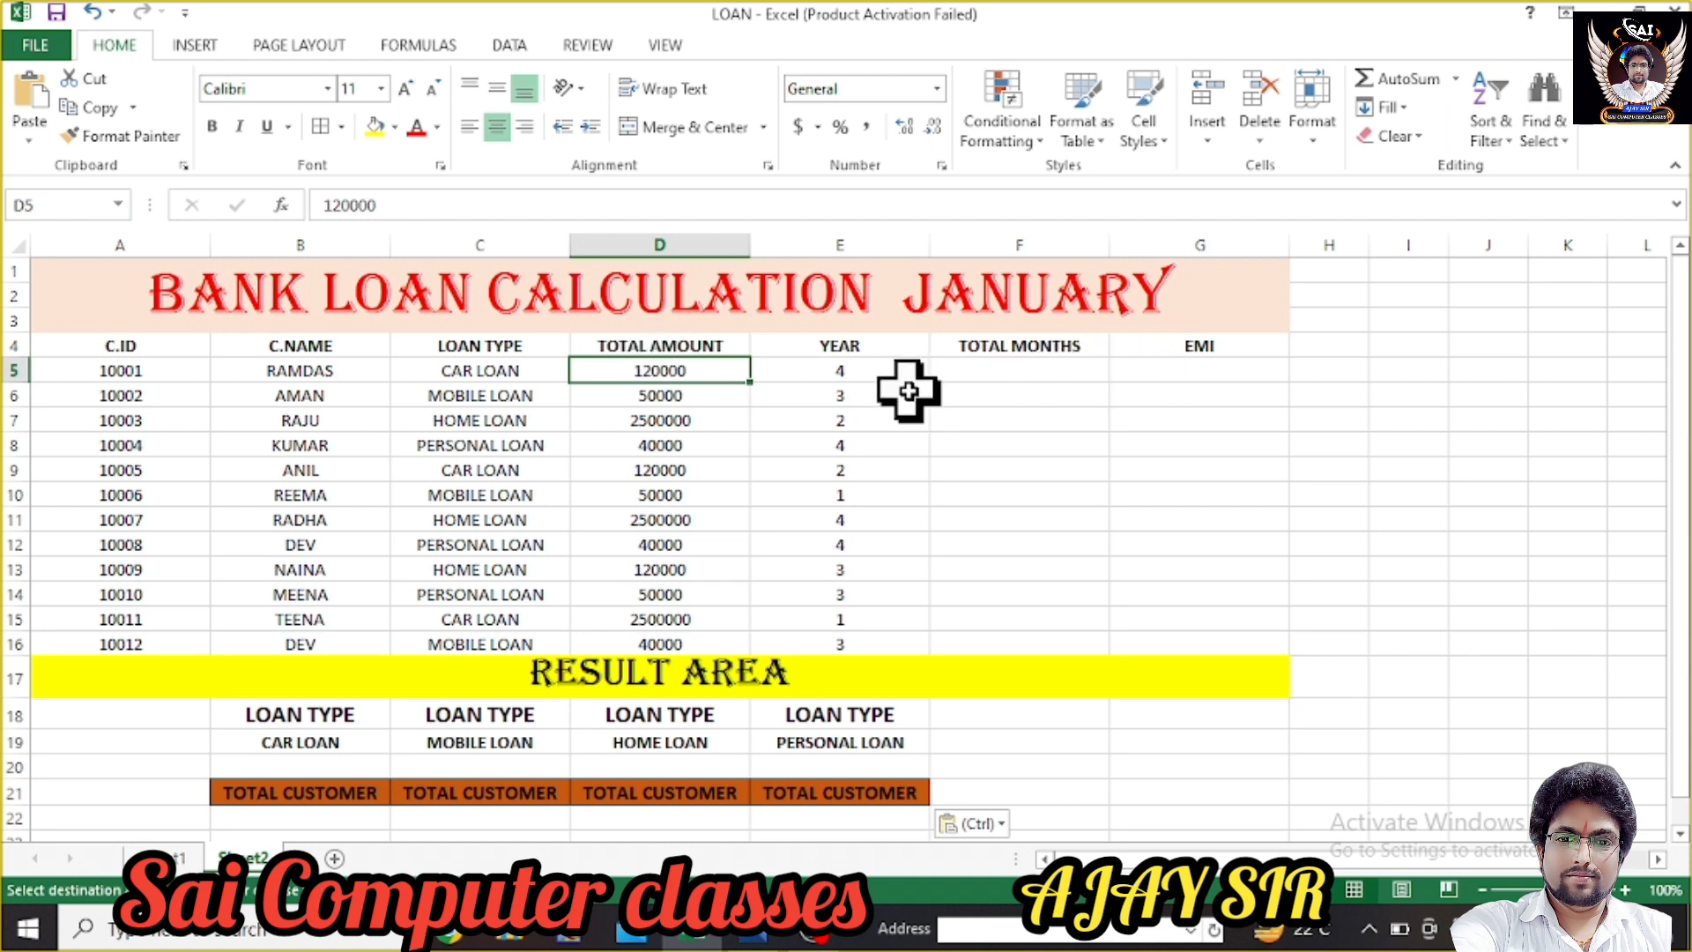
left_click(877, 370)
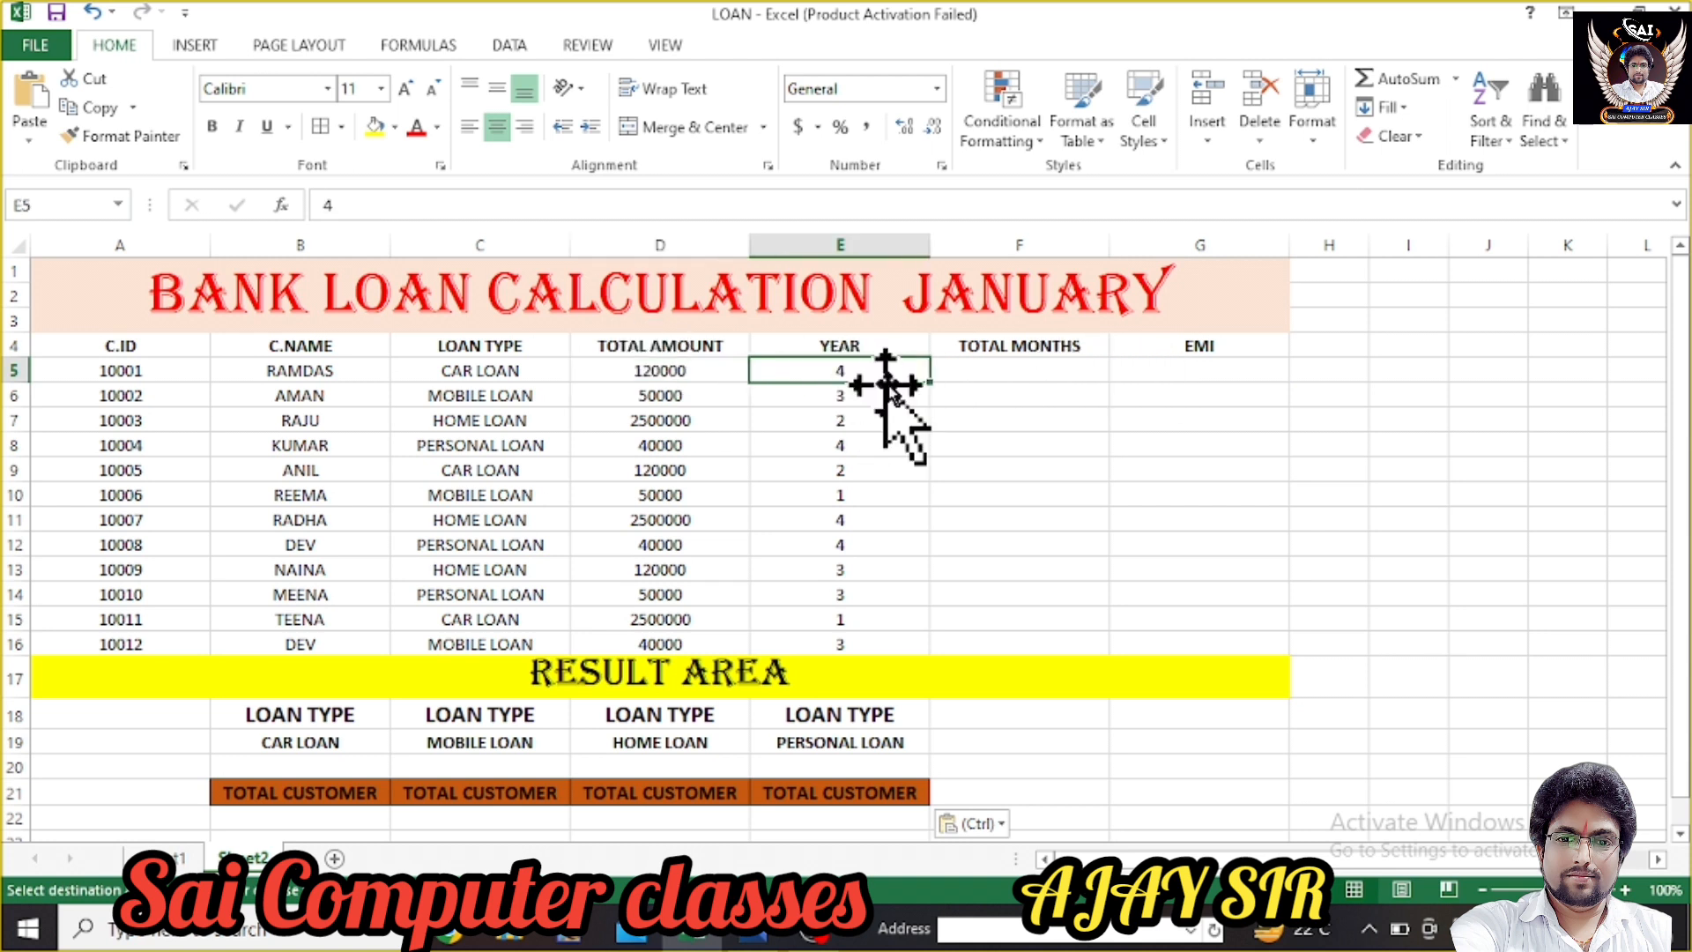
left_click(999, 370)
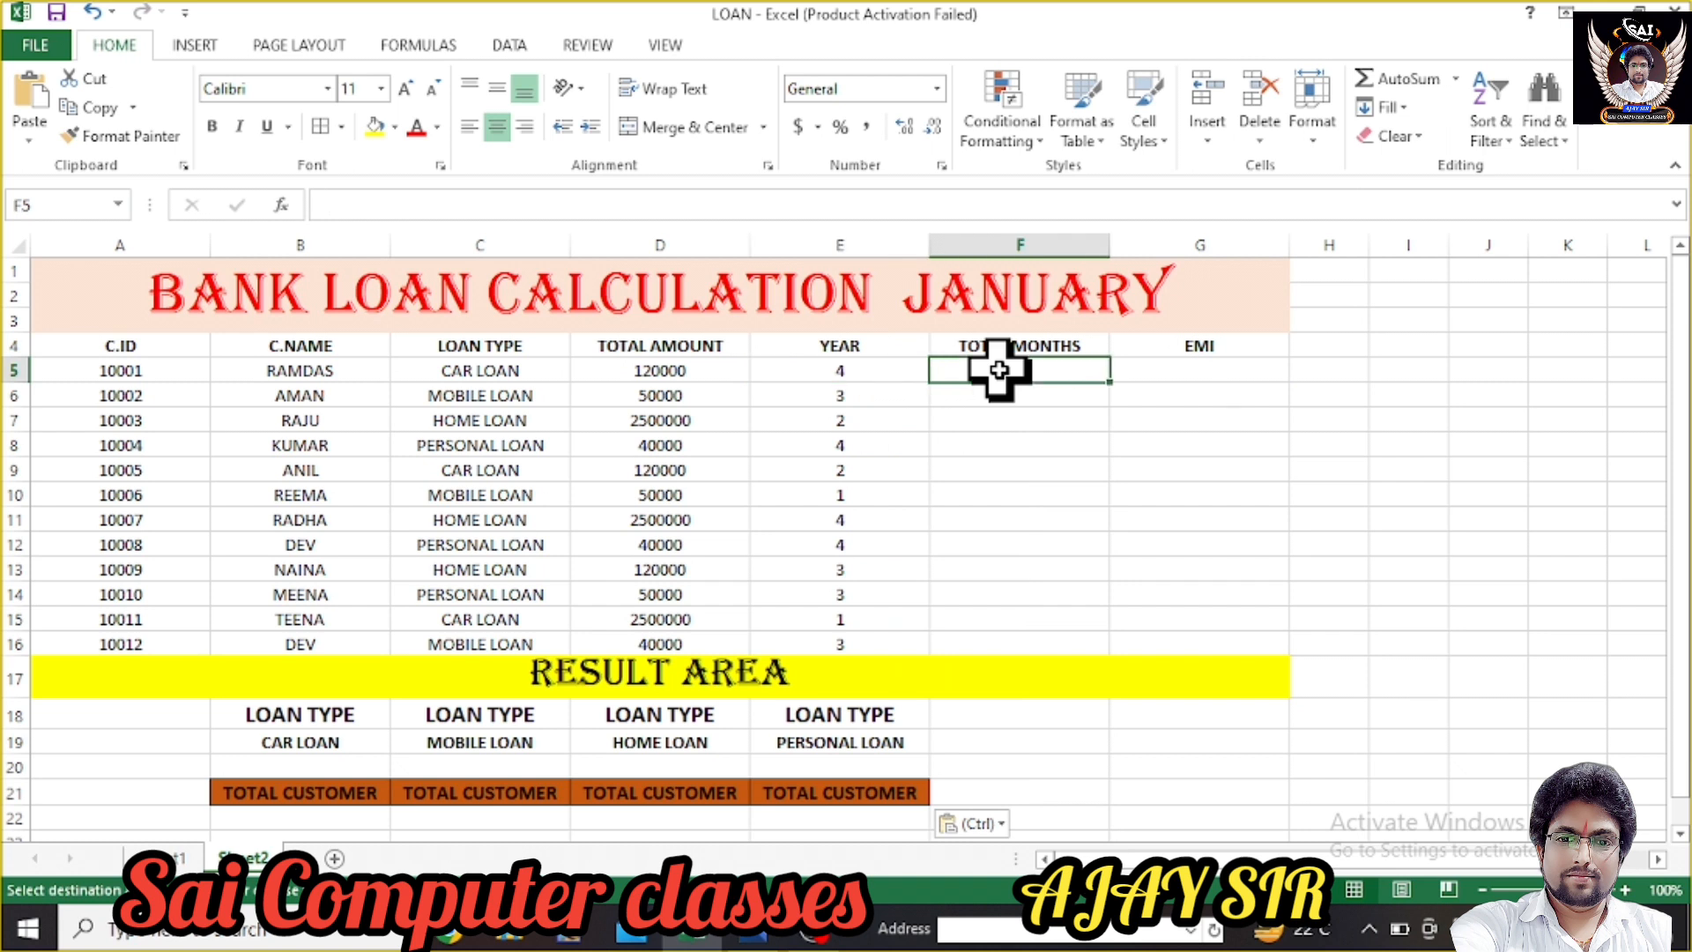
left_click(840, 366)
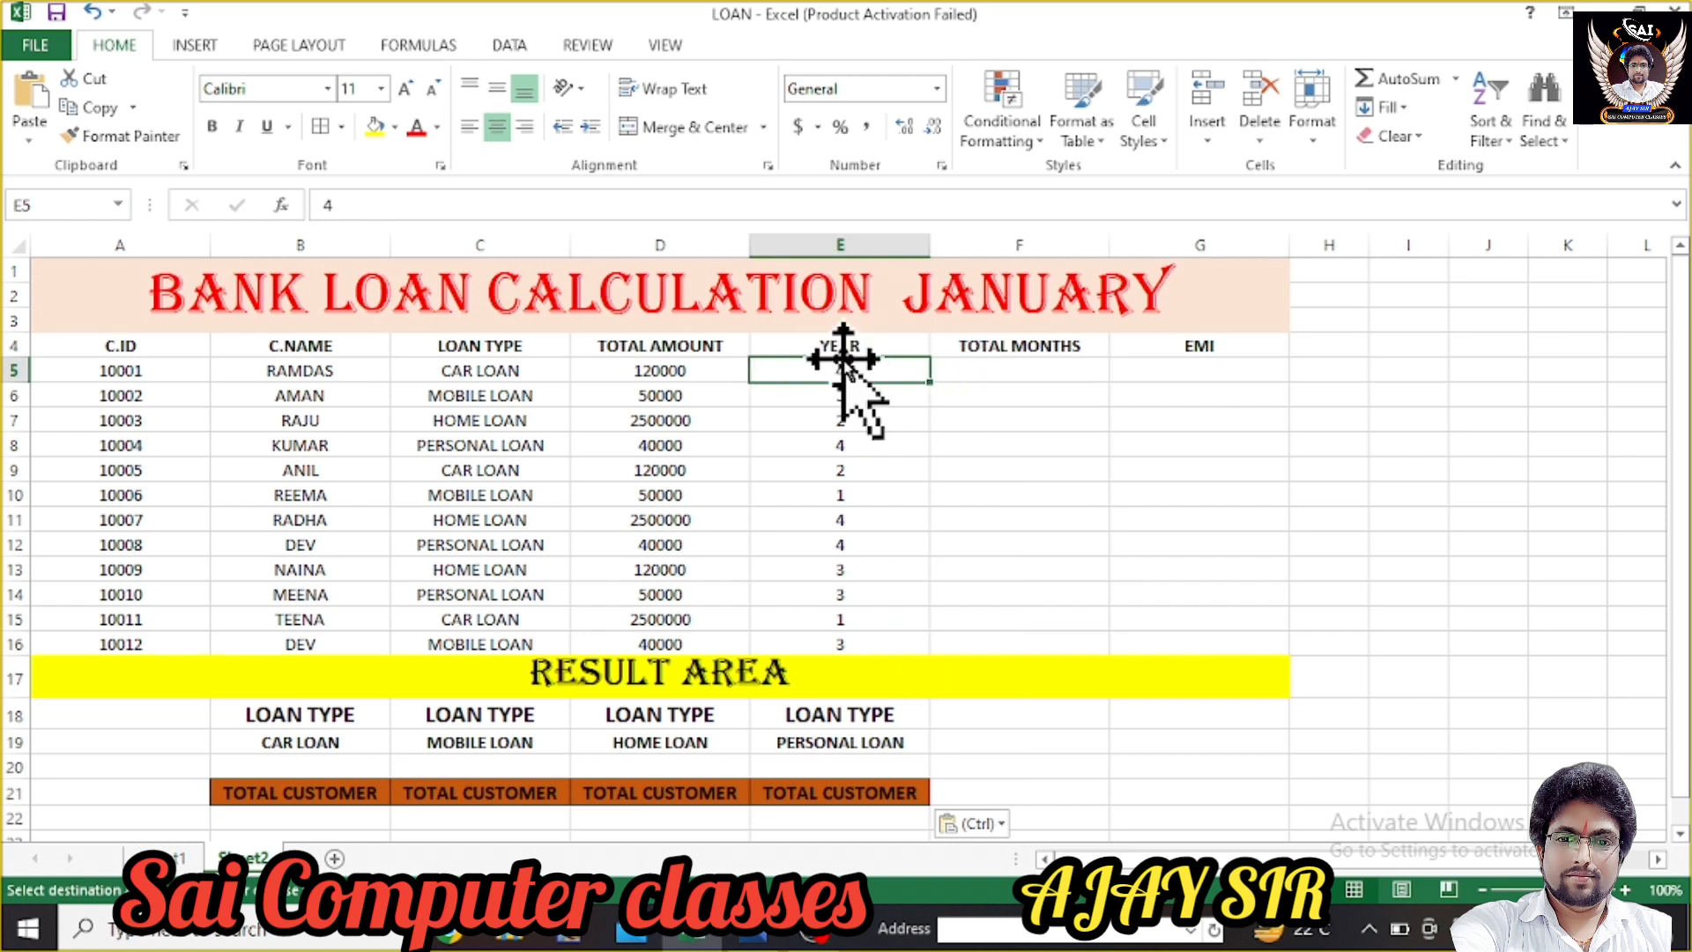
left_click(976, 363)
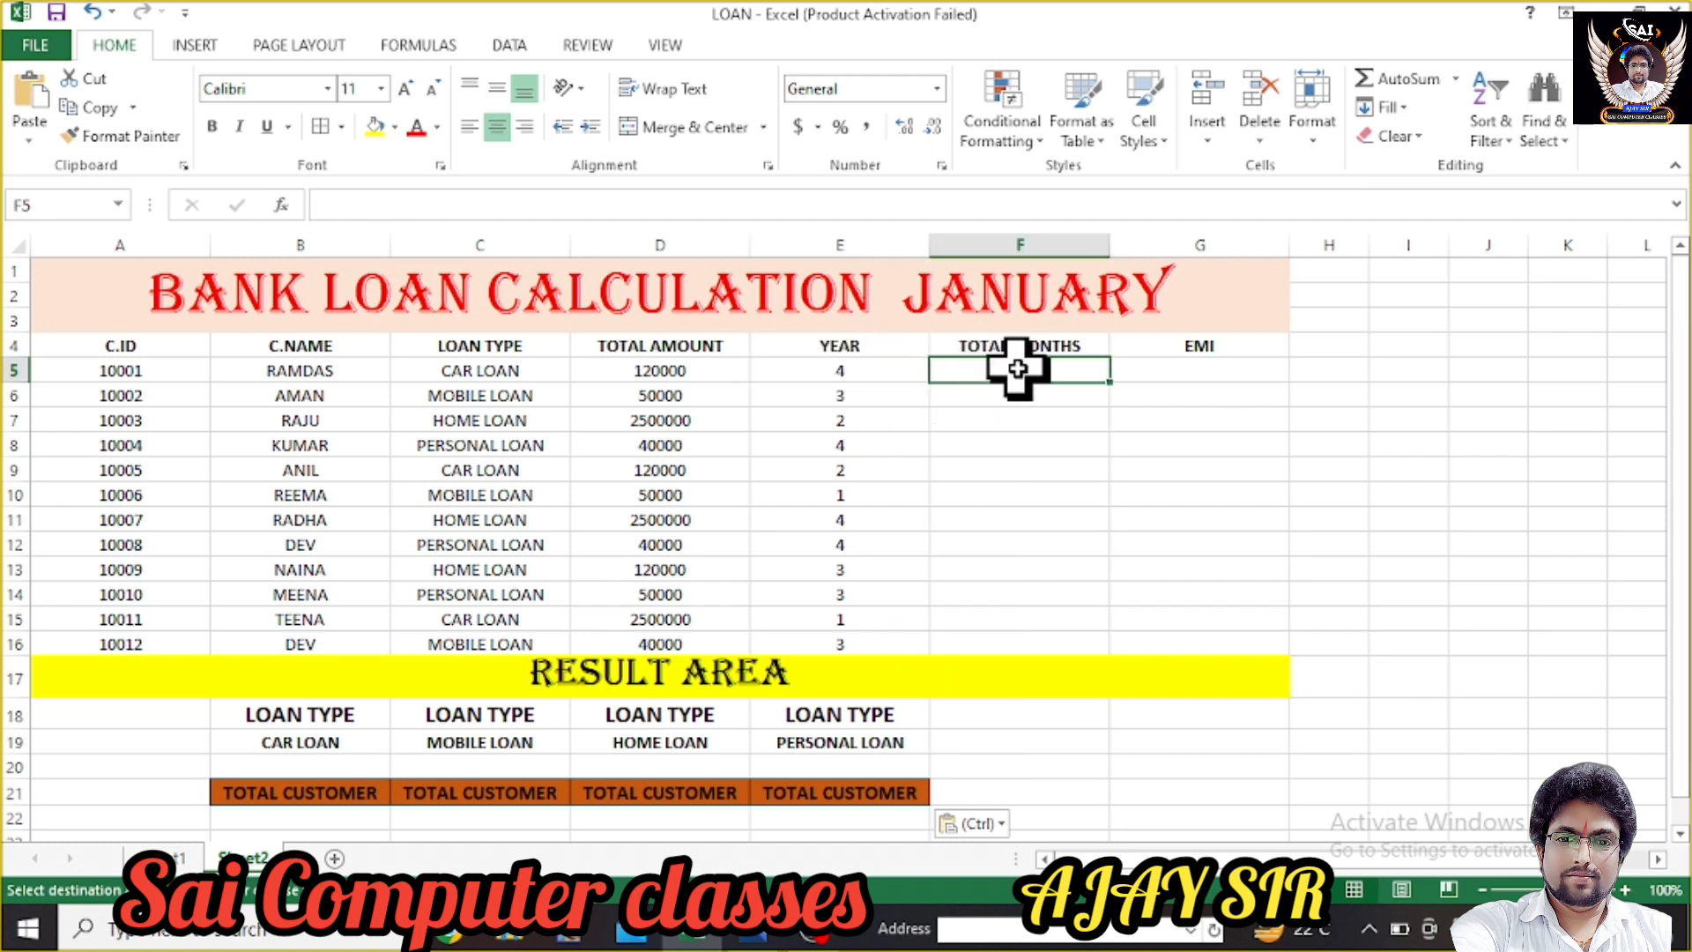
left_click(854, 366)
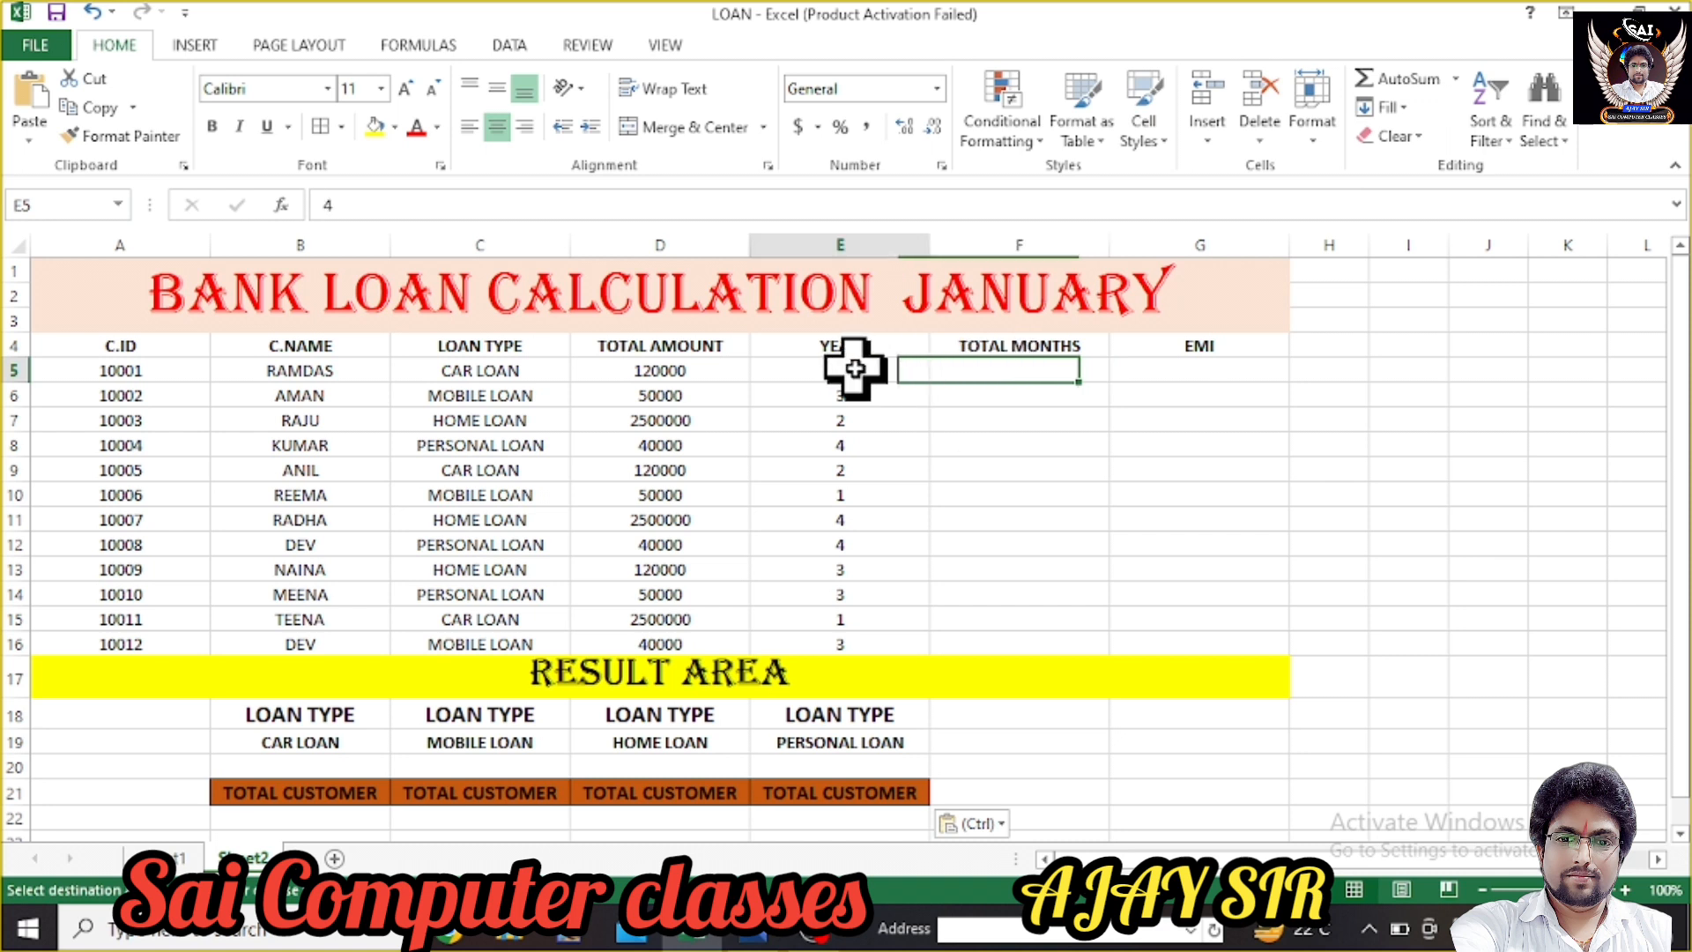
- Enter the formula =E5/12 in the first Total Months cell, F5
left_click(1040, 363)
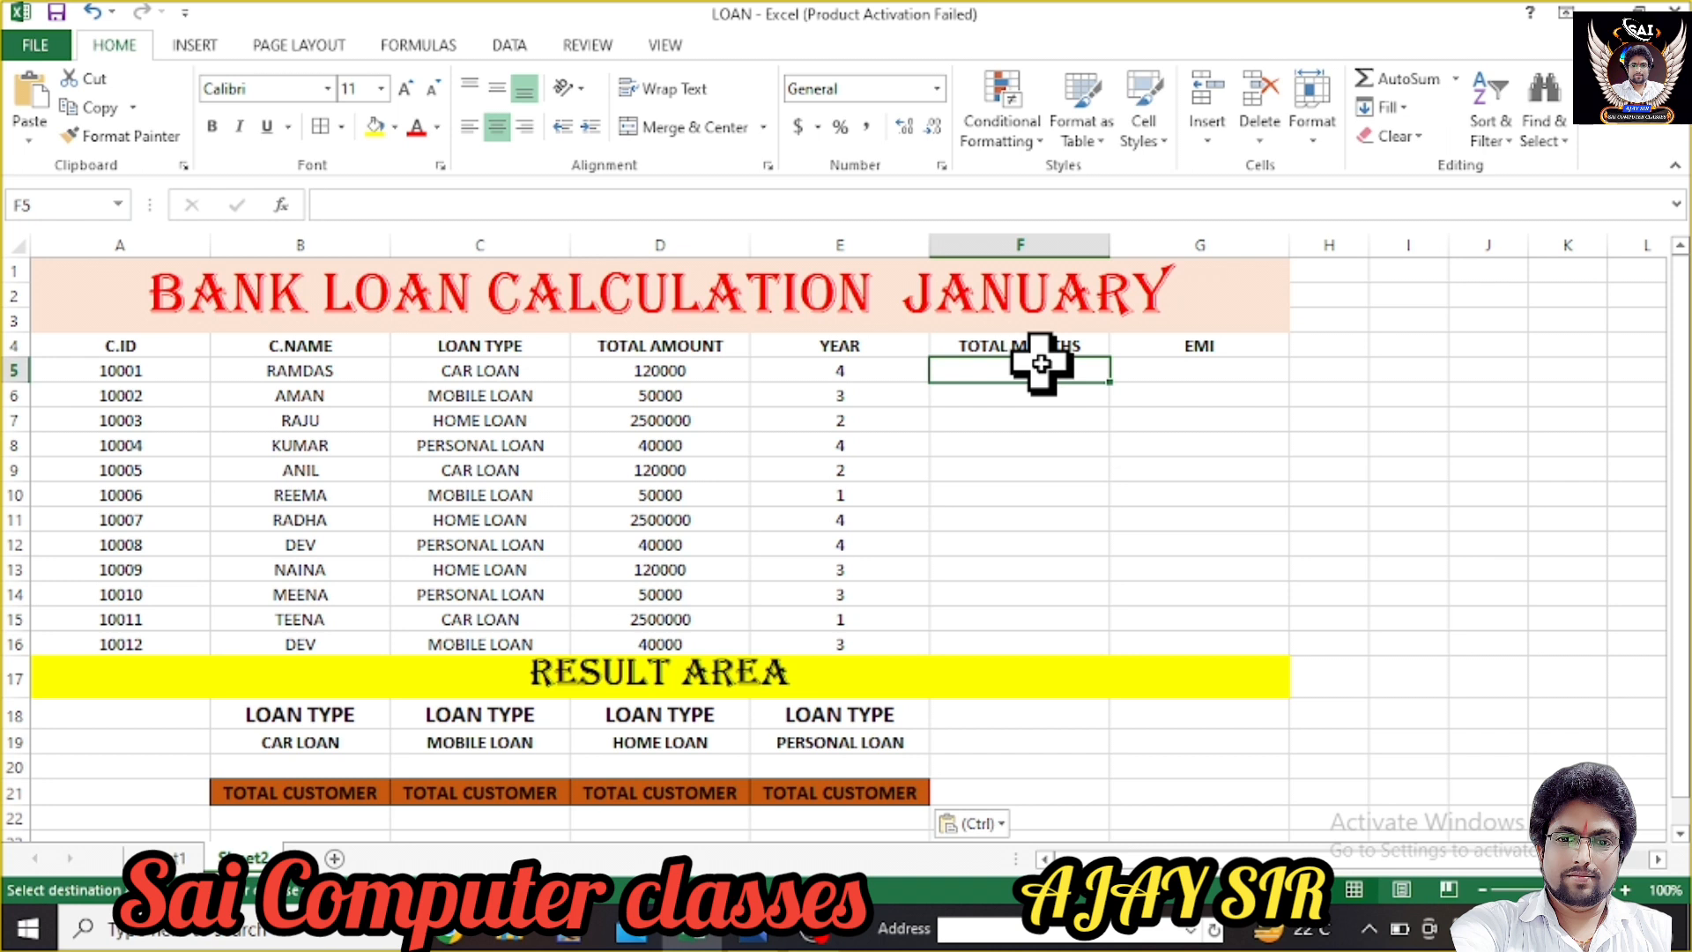
type("=")
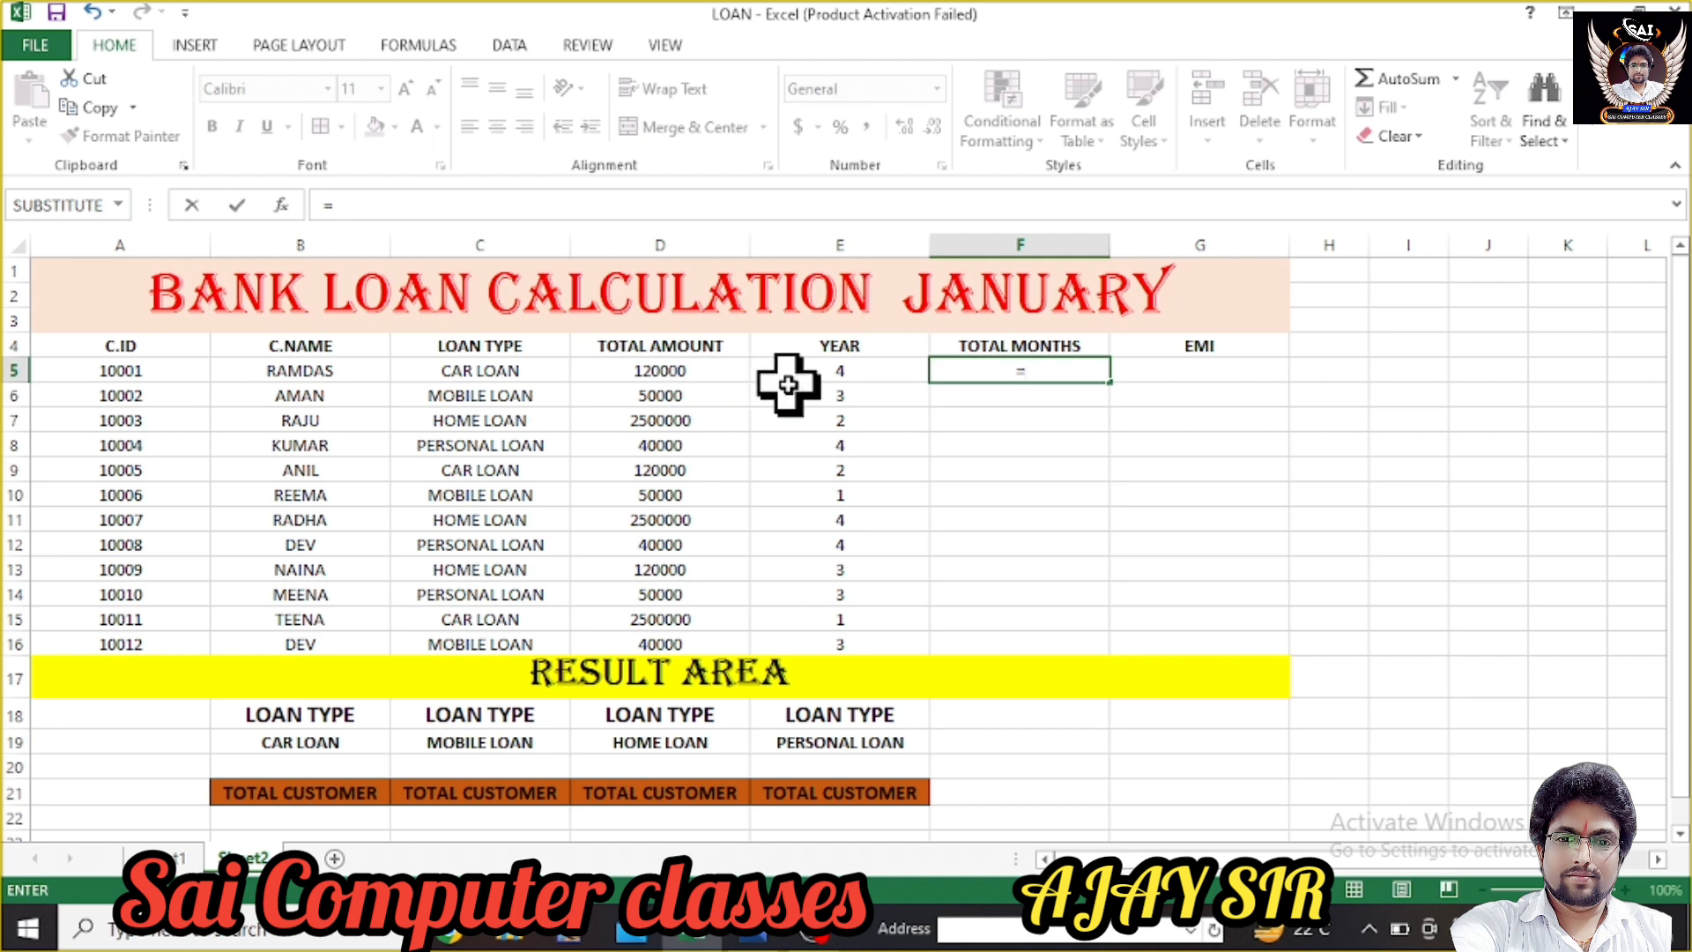
type("E5/12")
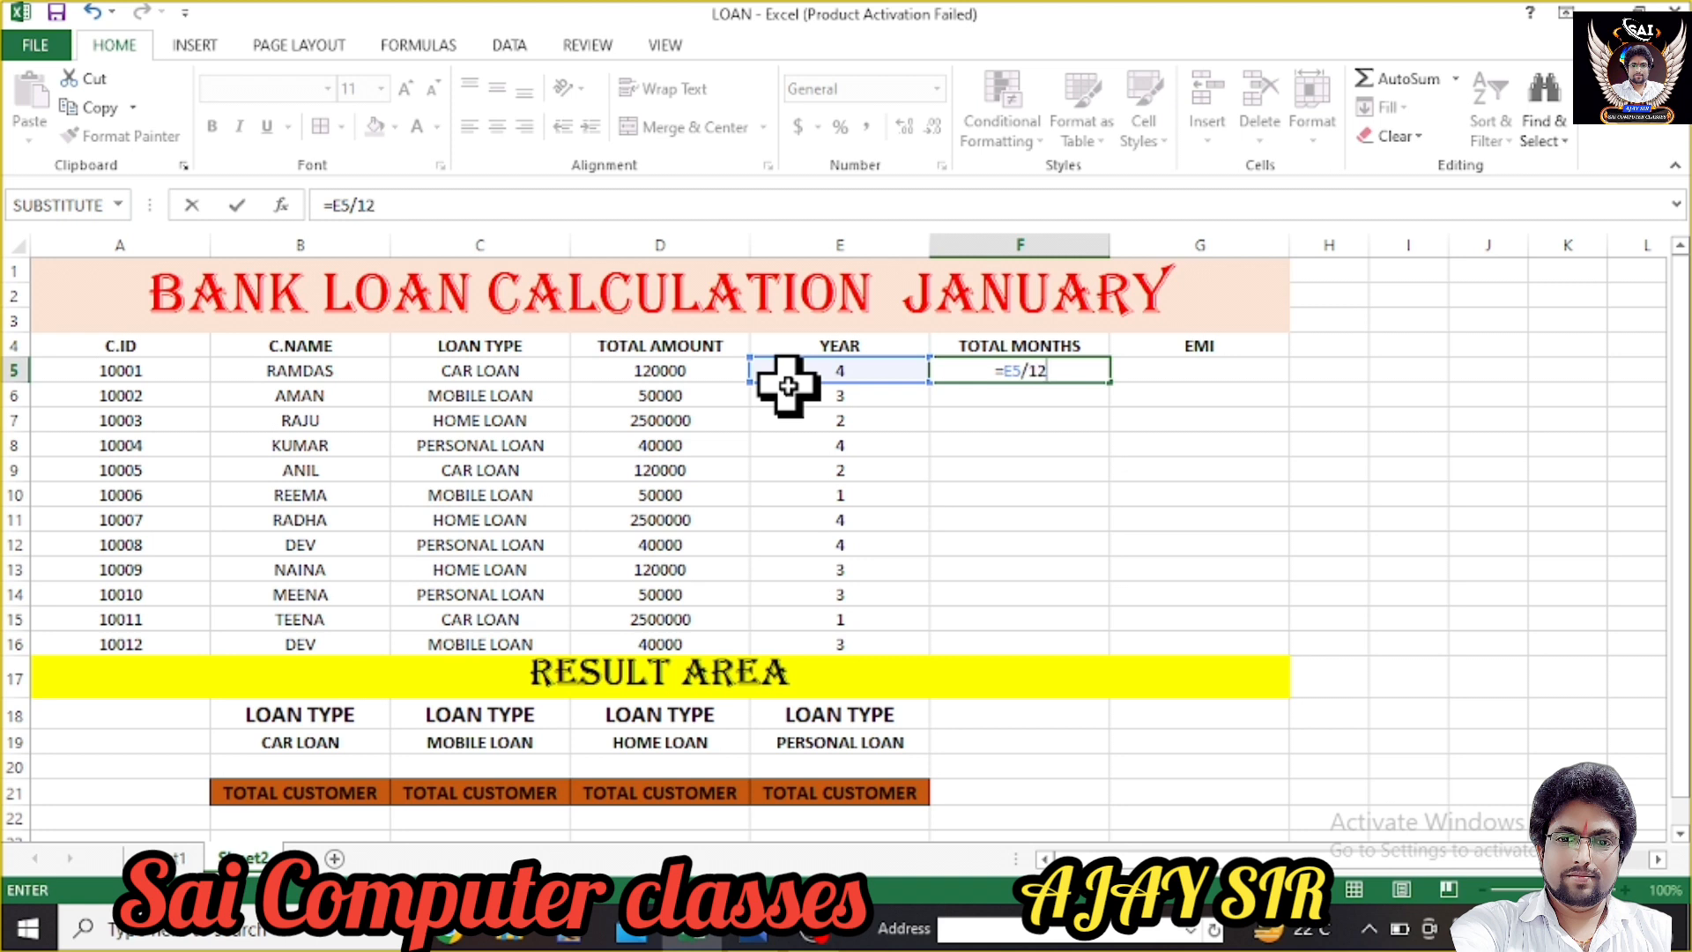
key("Return")
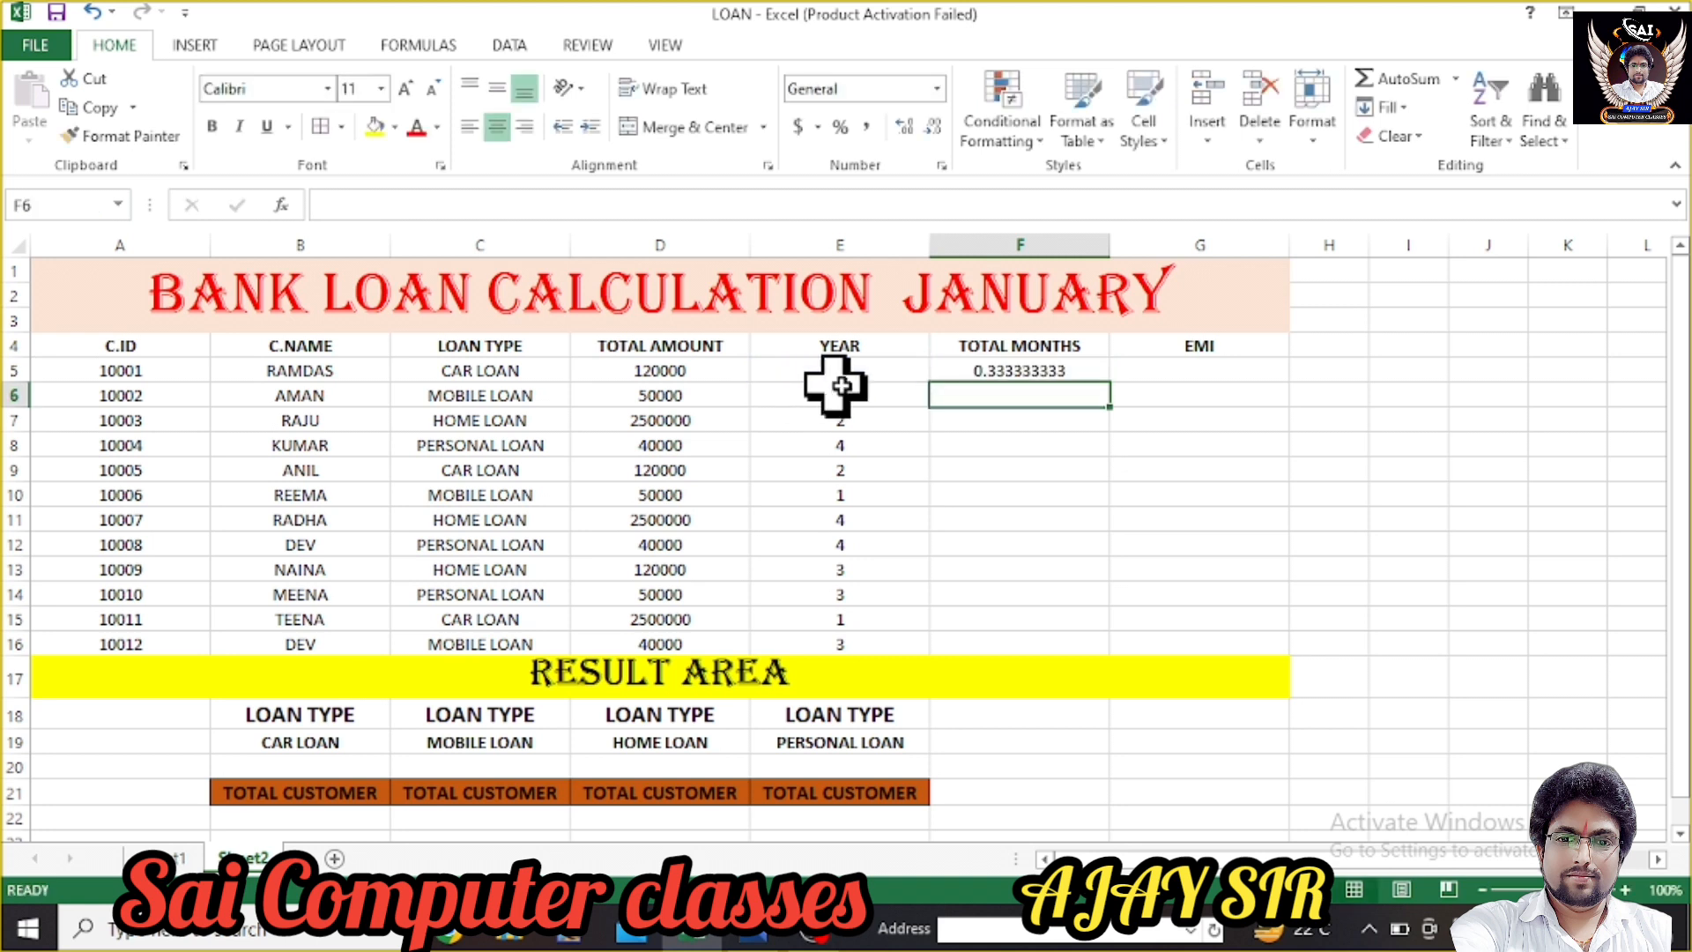
- Correct the Total Months formula in F5 to =E5*12 and fill it down to F16
left_click(1022, 374)
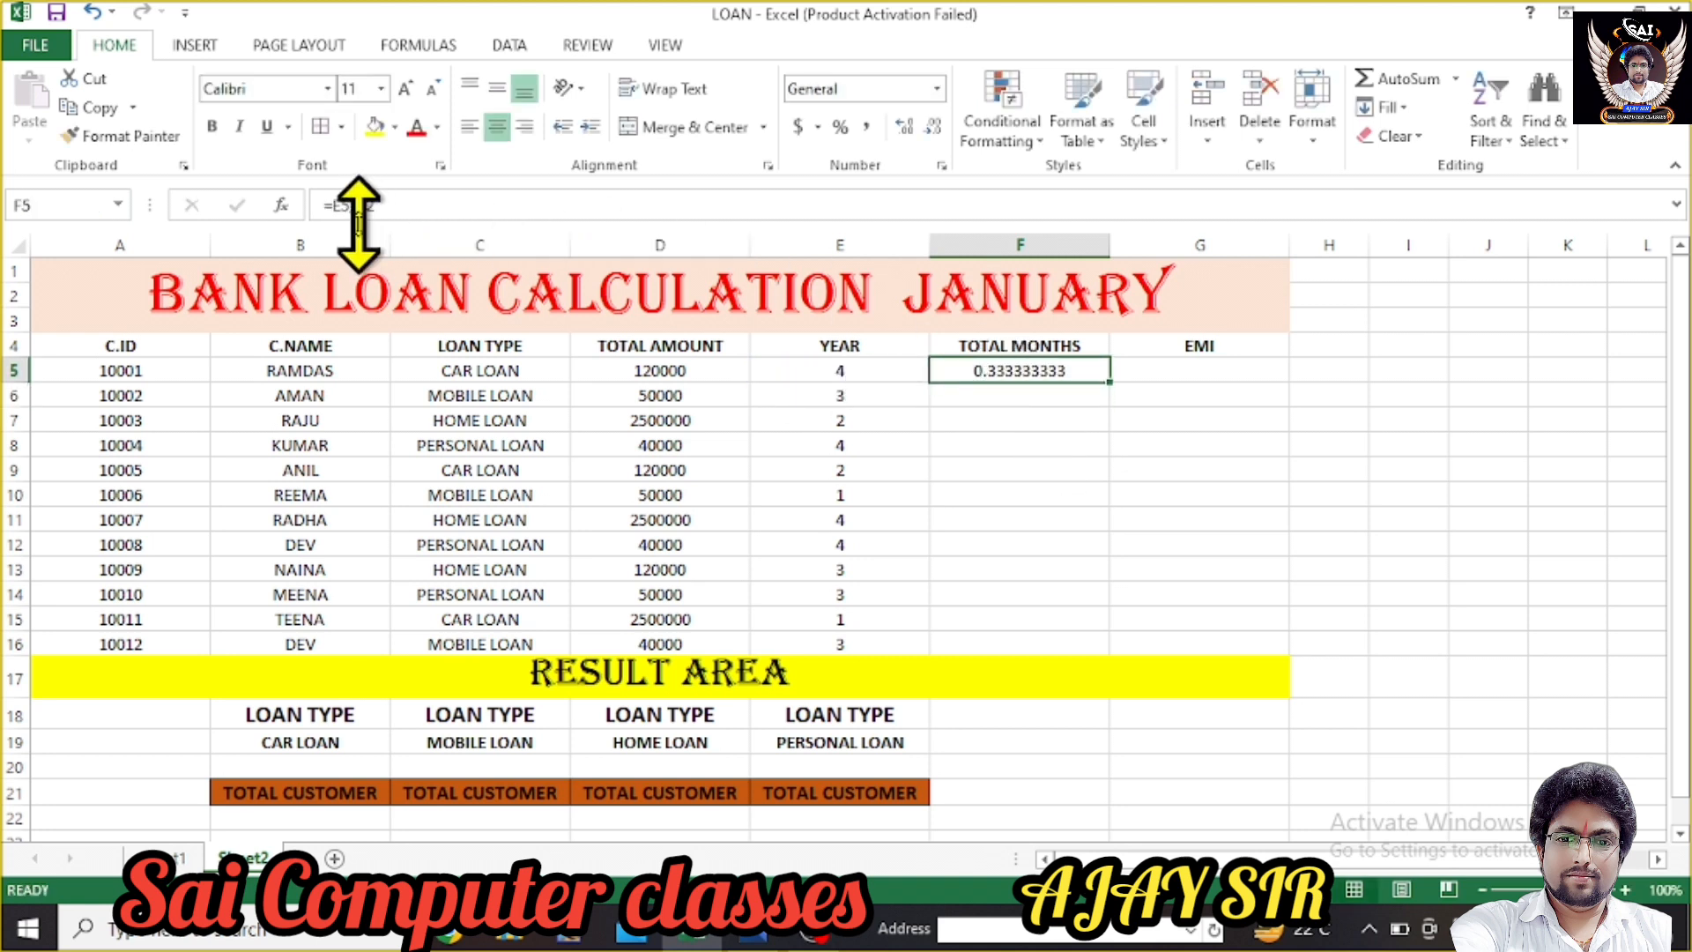
left_click(465, 208)
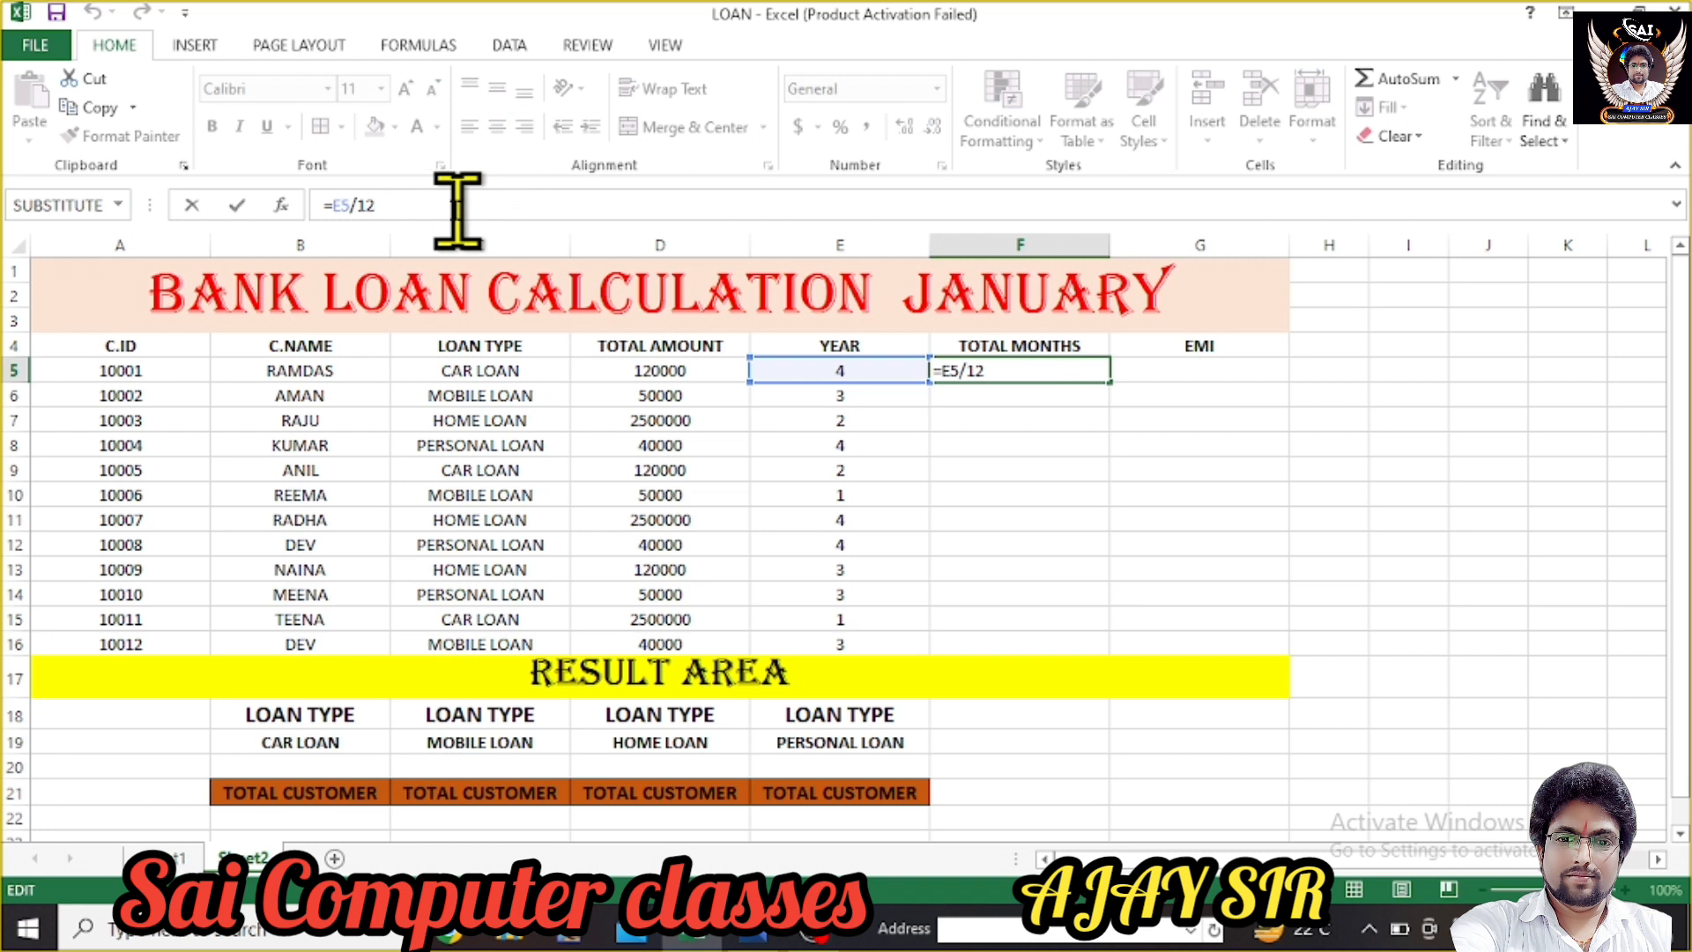
key("BackSpace")
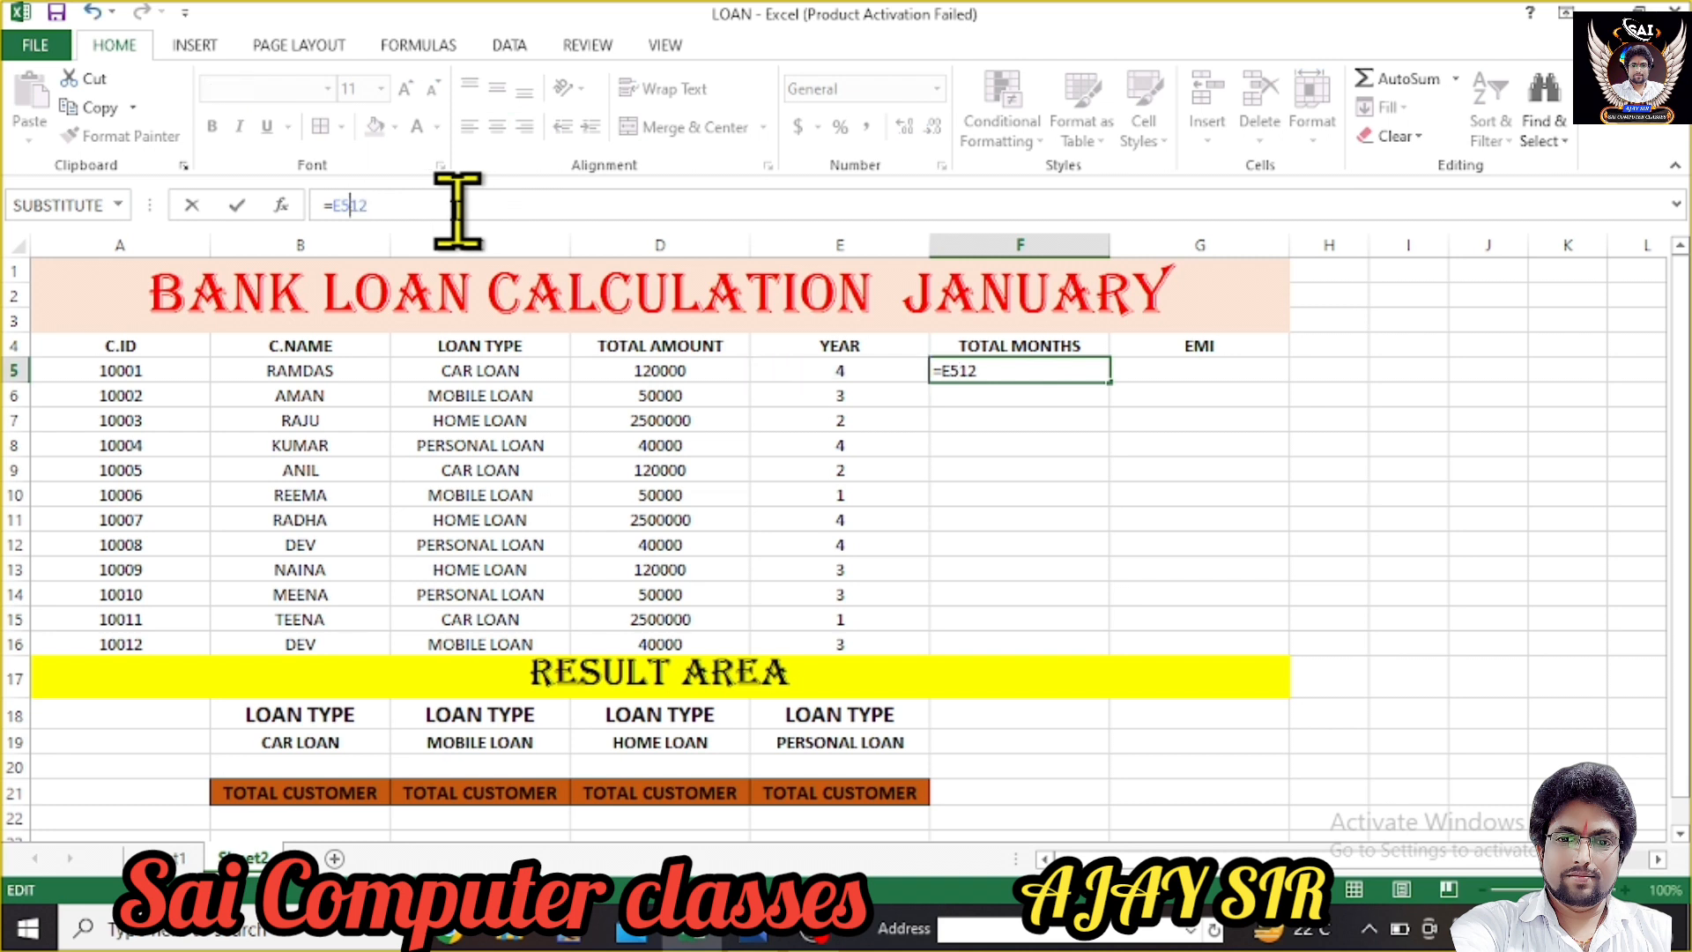
type("*")
key("ctrl+Return")
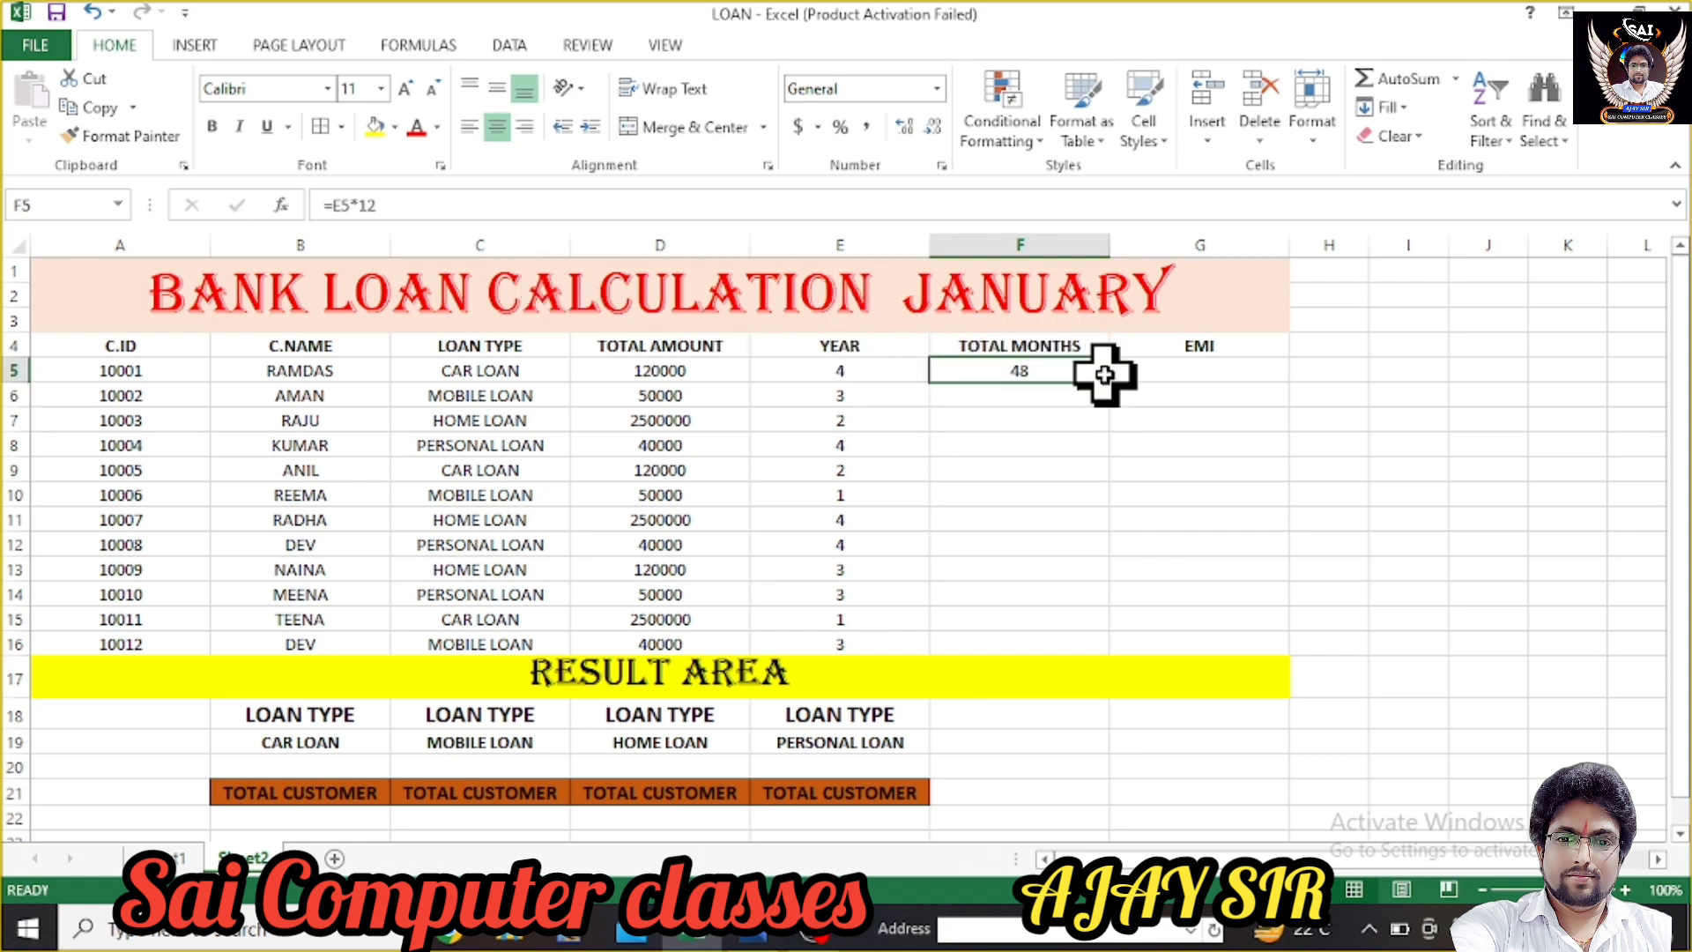
left_click_drag(1114, 383, 1118, 653)
- Check the Total Months results against the Year values row by row, from row 5 to row 10
left_click(848, 375)
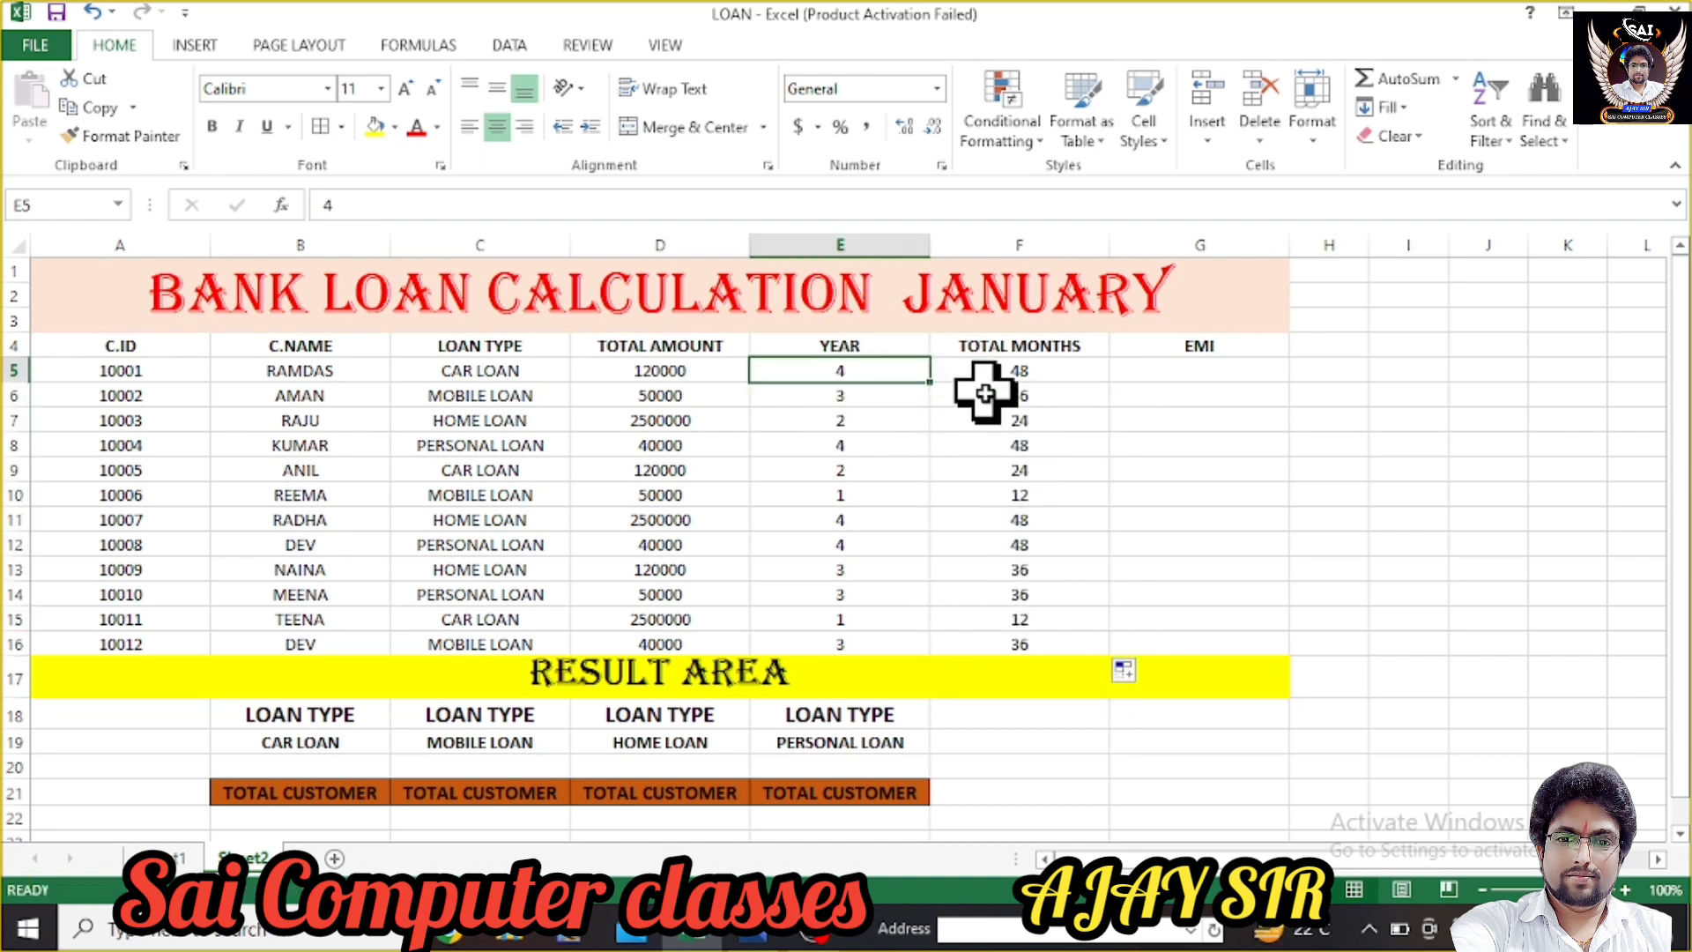
left_click(1028, 376)
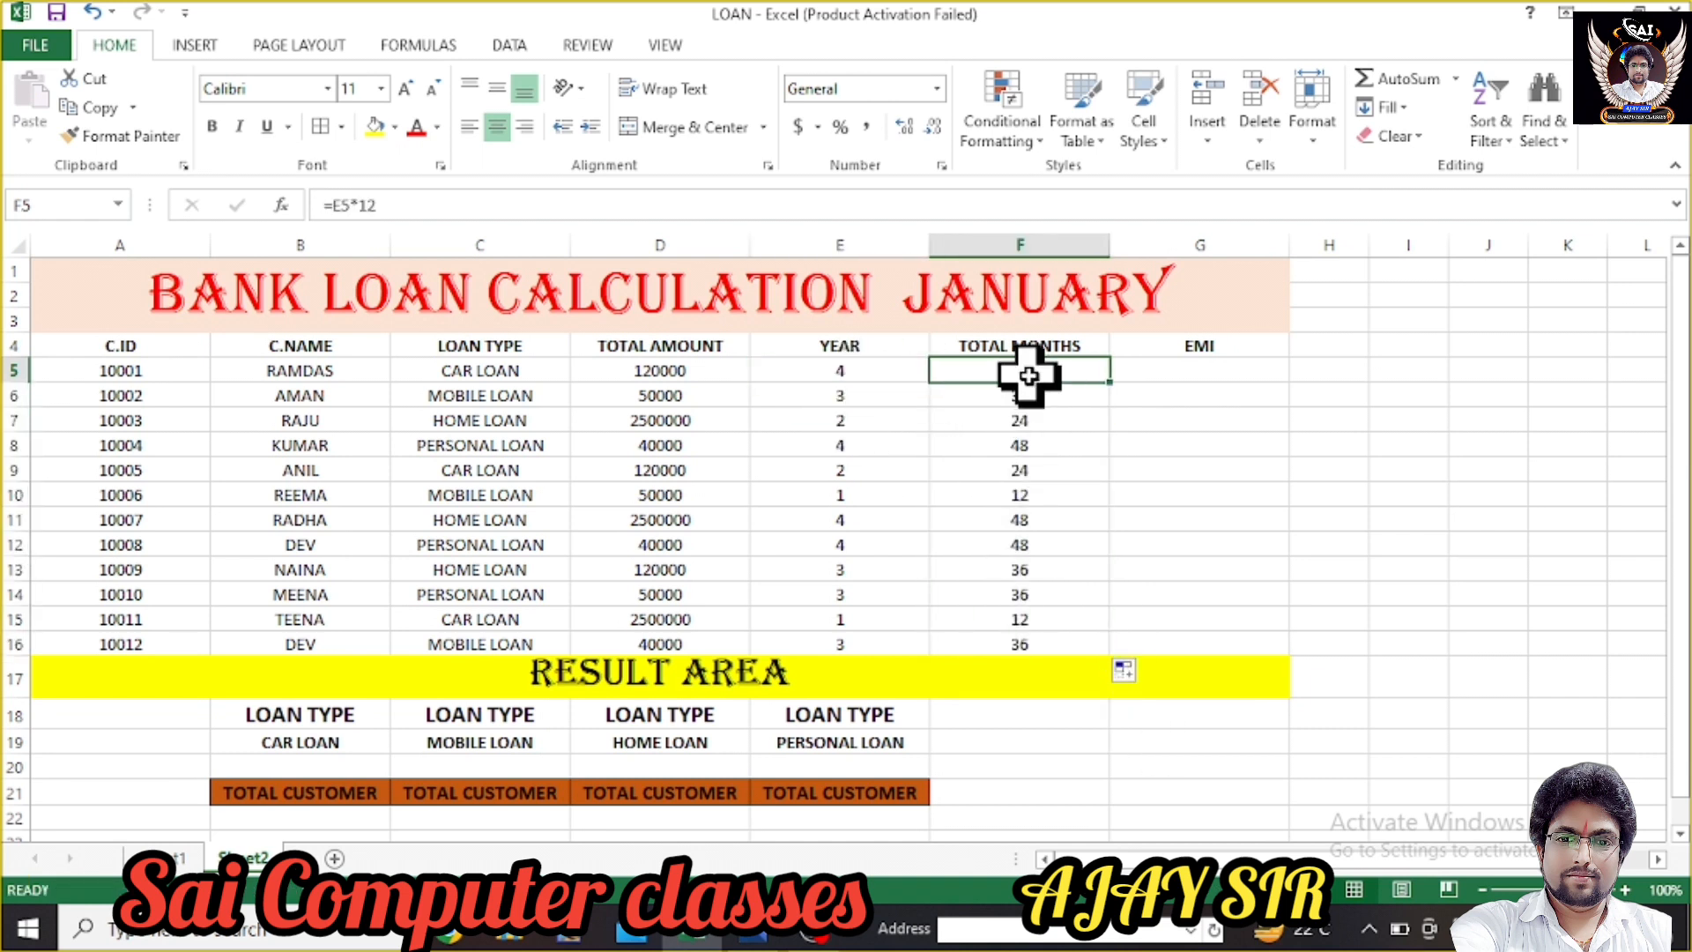
left_click(868, 394)
left_click(1028, 404)
left_click(861, 425)
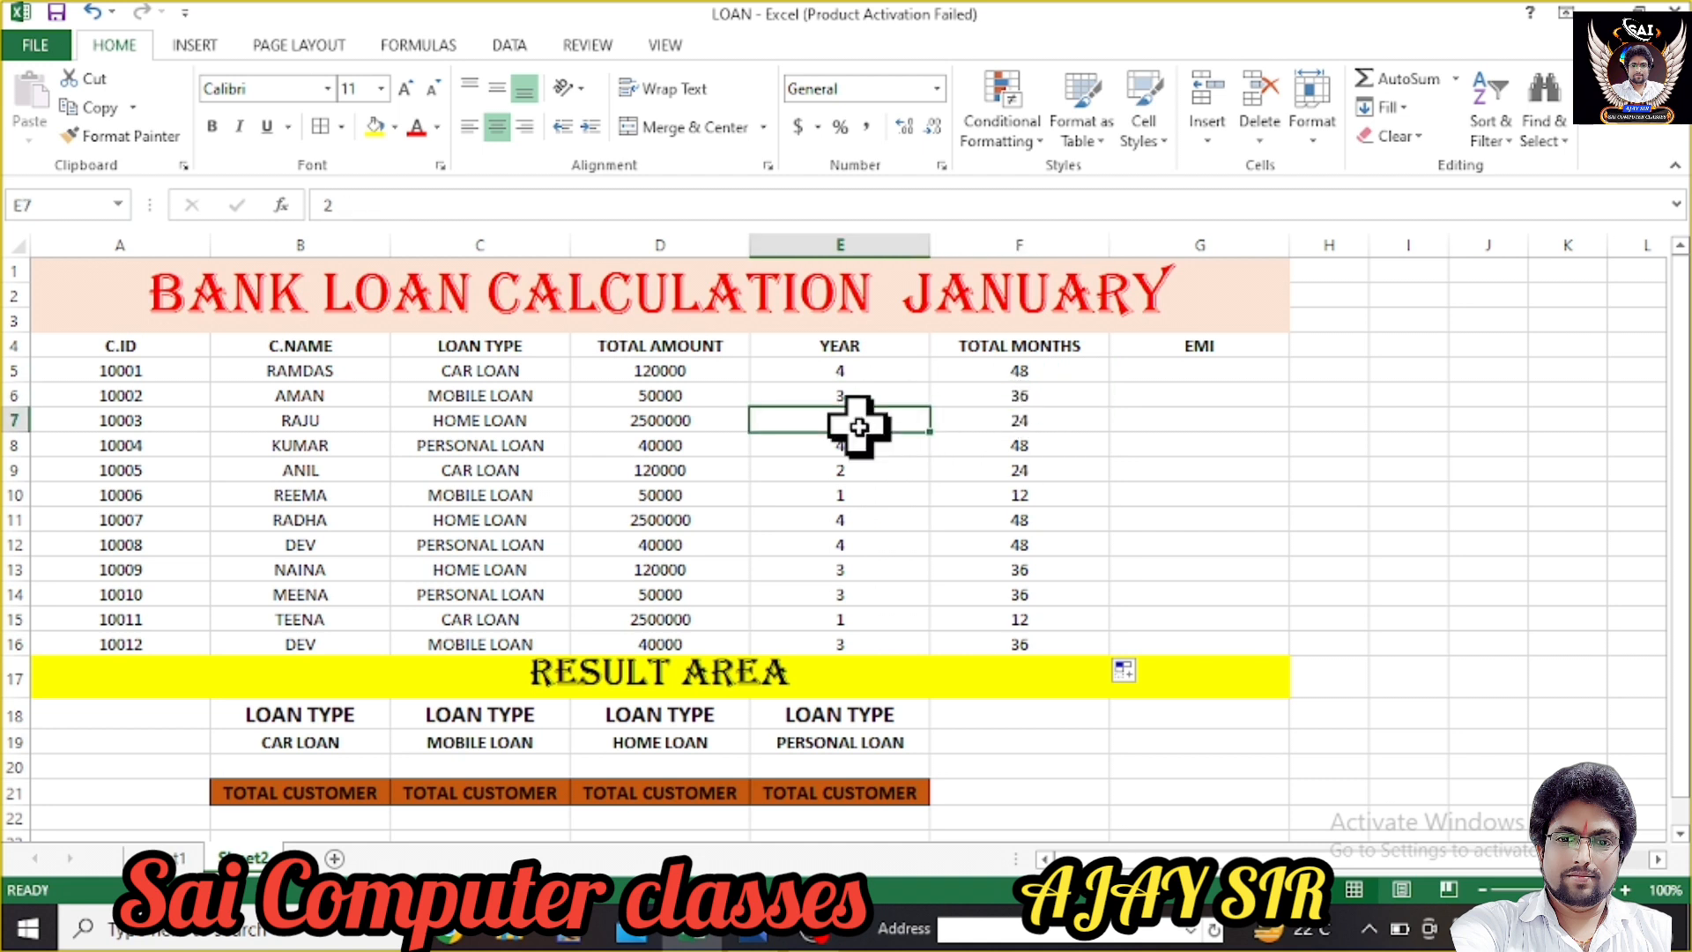
left_click(1018, 429)
left_click(846, 450)
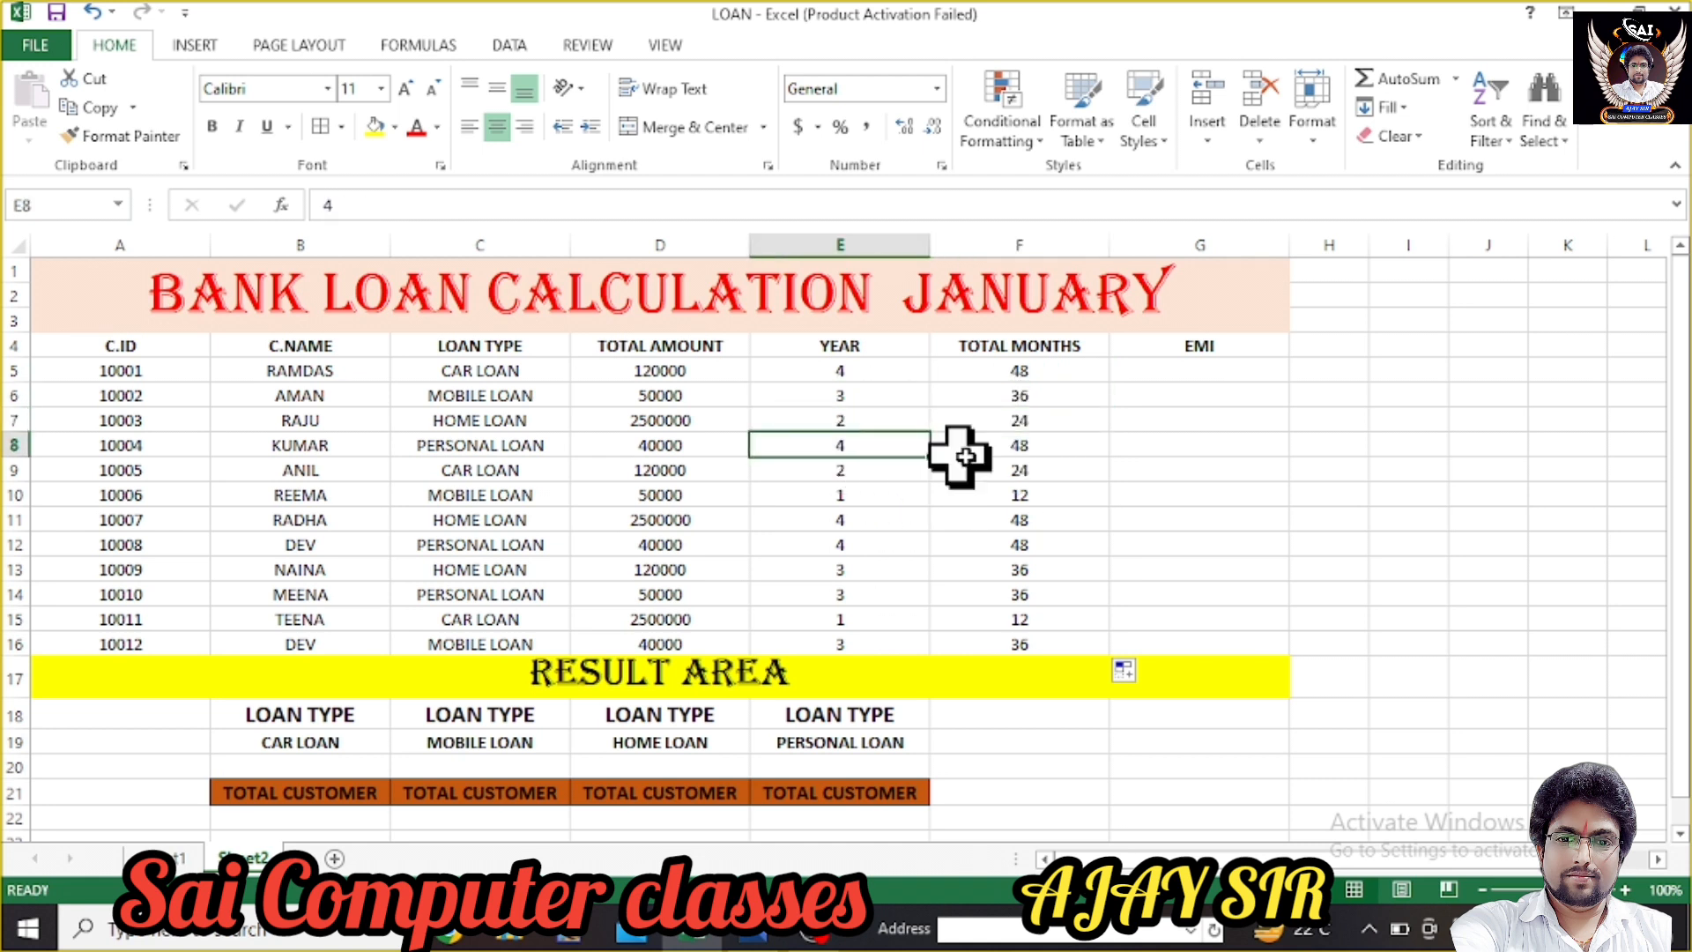
left_click(1030, 450)
left_click(850, 468)
left_click(993, 467)
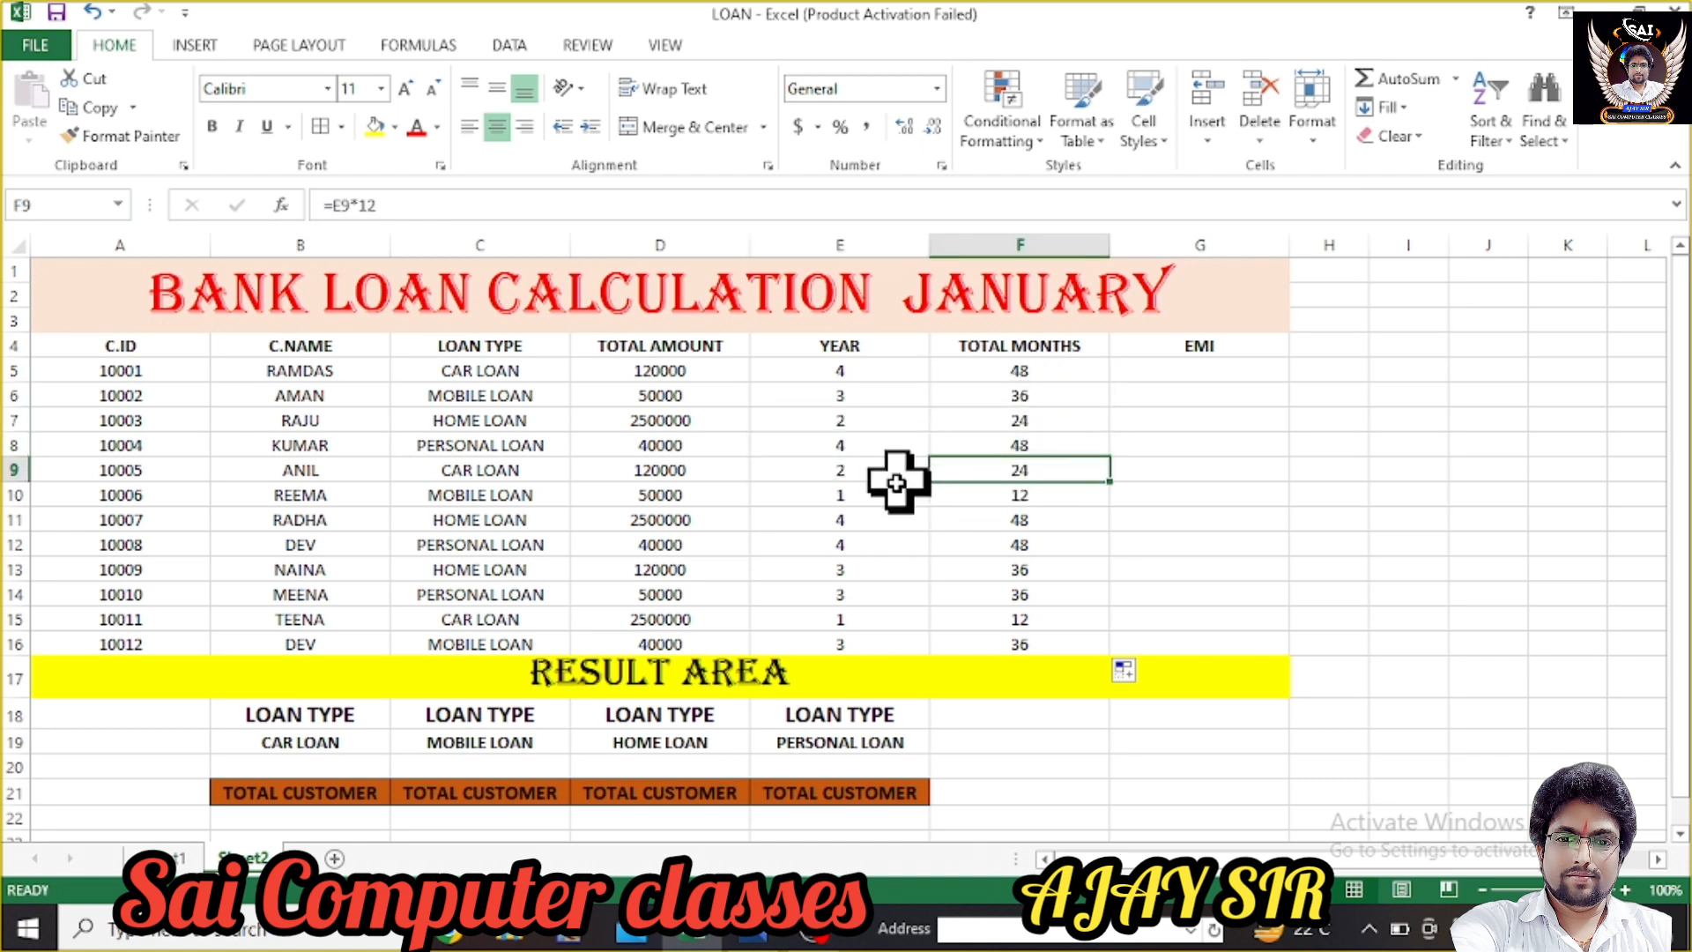
left_click(857, 495)
left_click(1035, 499)
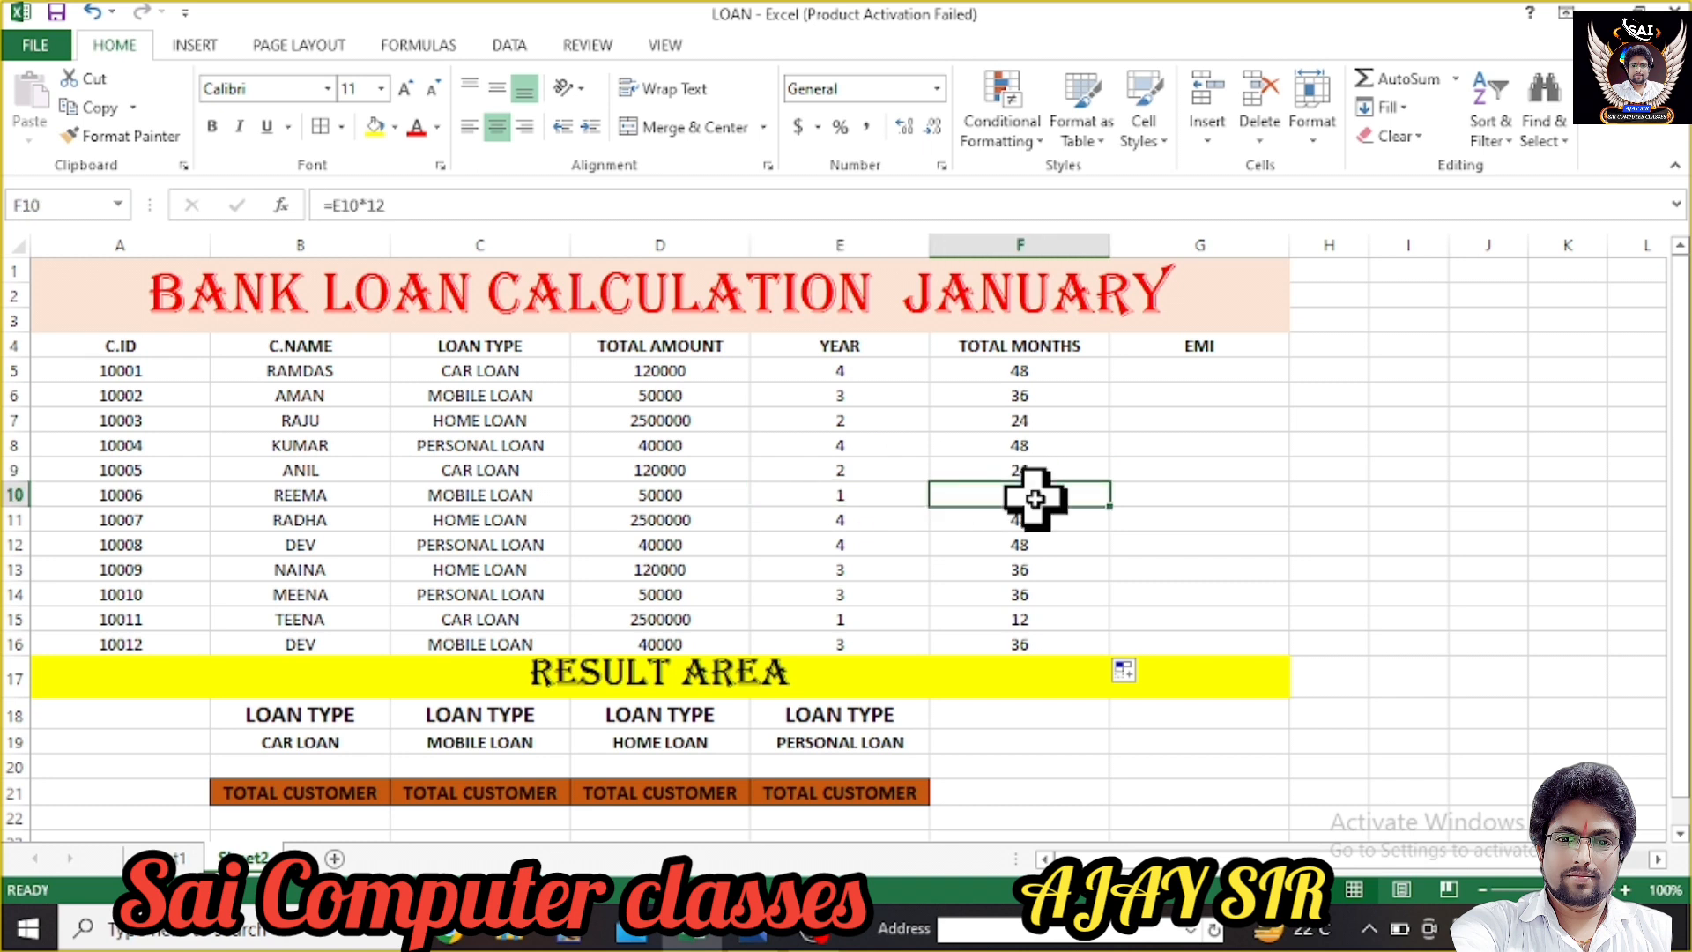
left_click(836, 493)
left_click(1025, 494)
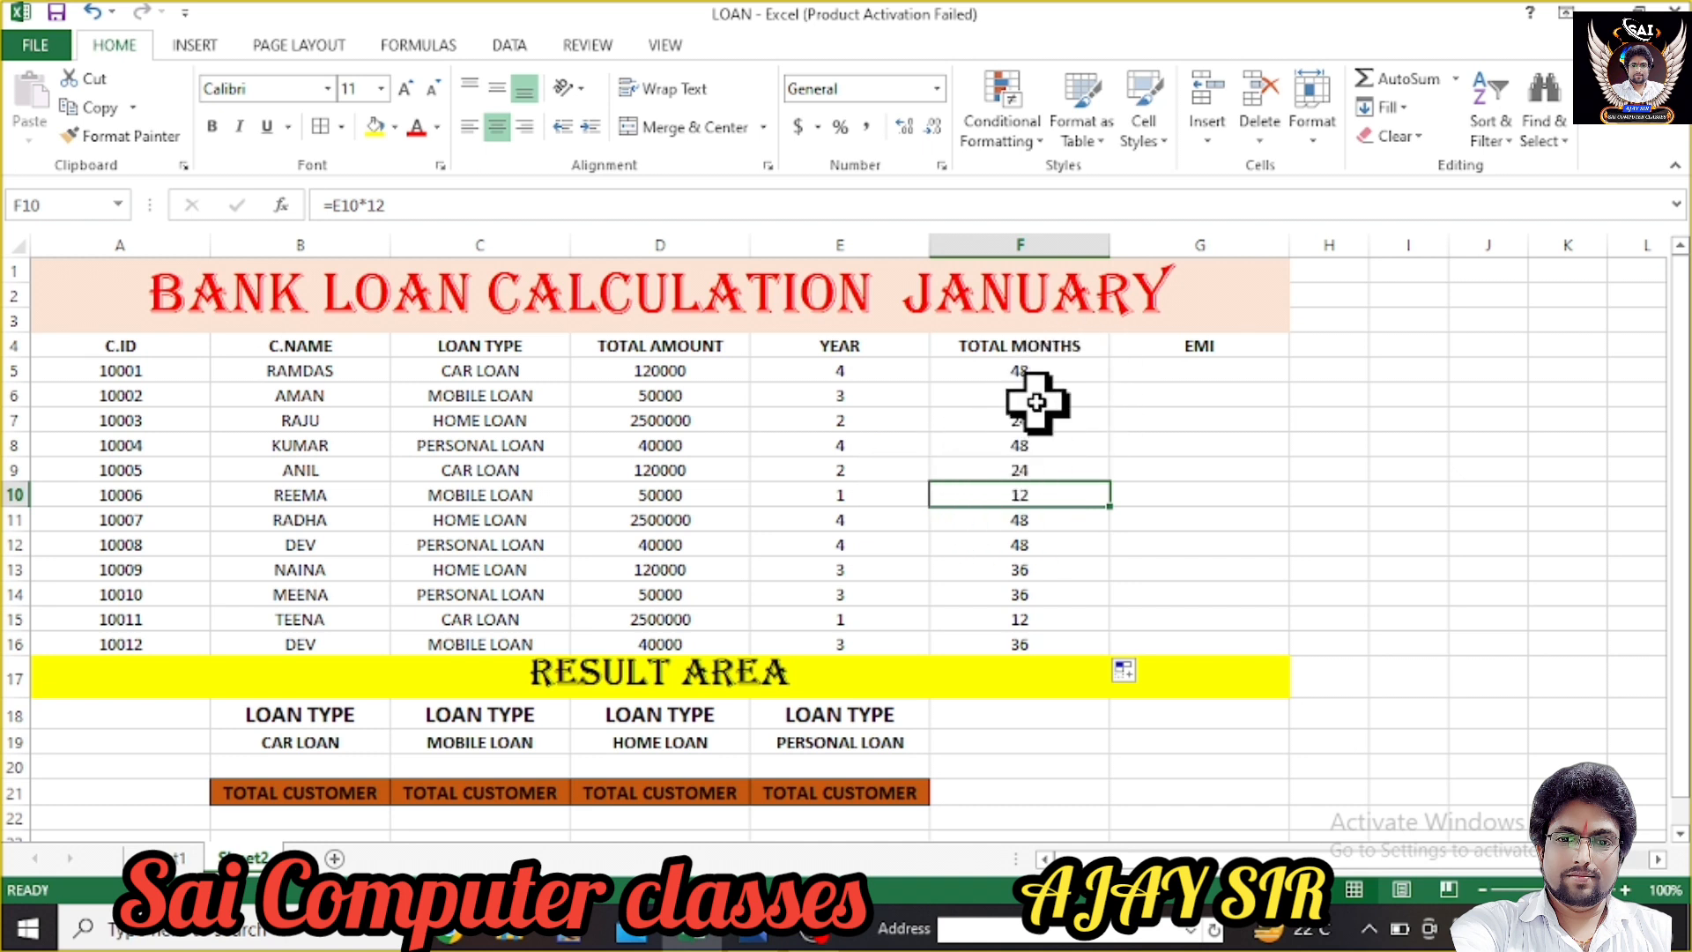
- Examine the Total Amount and Total Months cells in row 5, consulting the EMI formula in the completed example on Sheet1
left_click(686, 377)
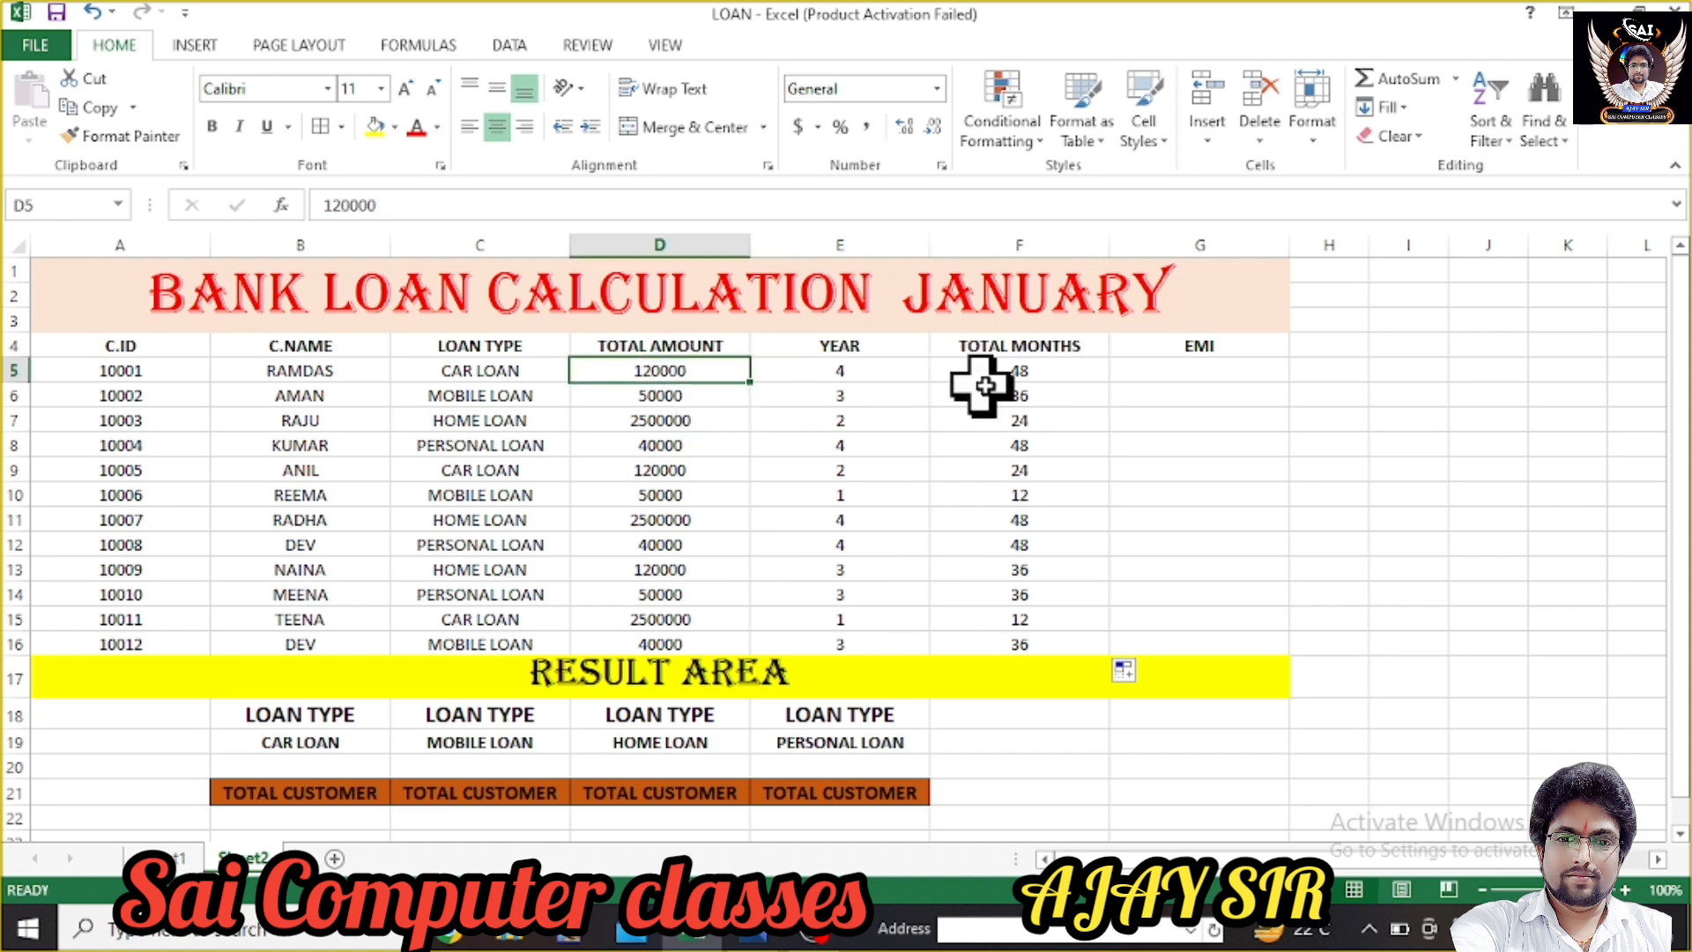
left_click(1030, 379)
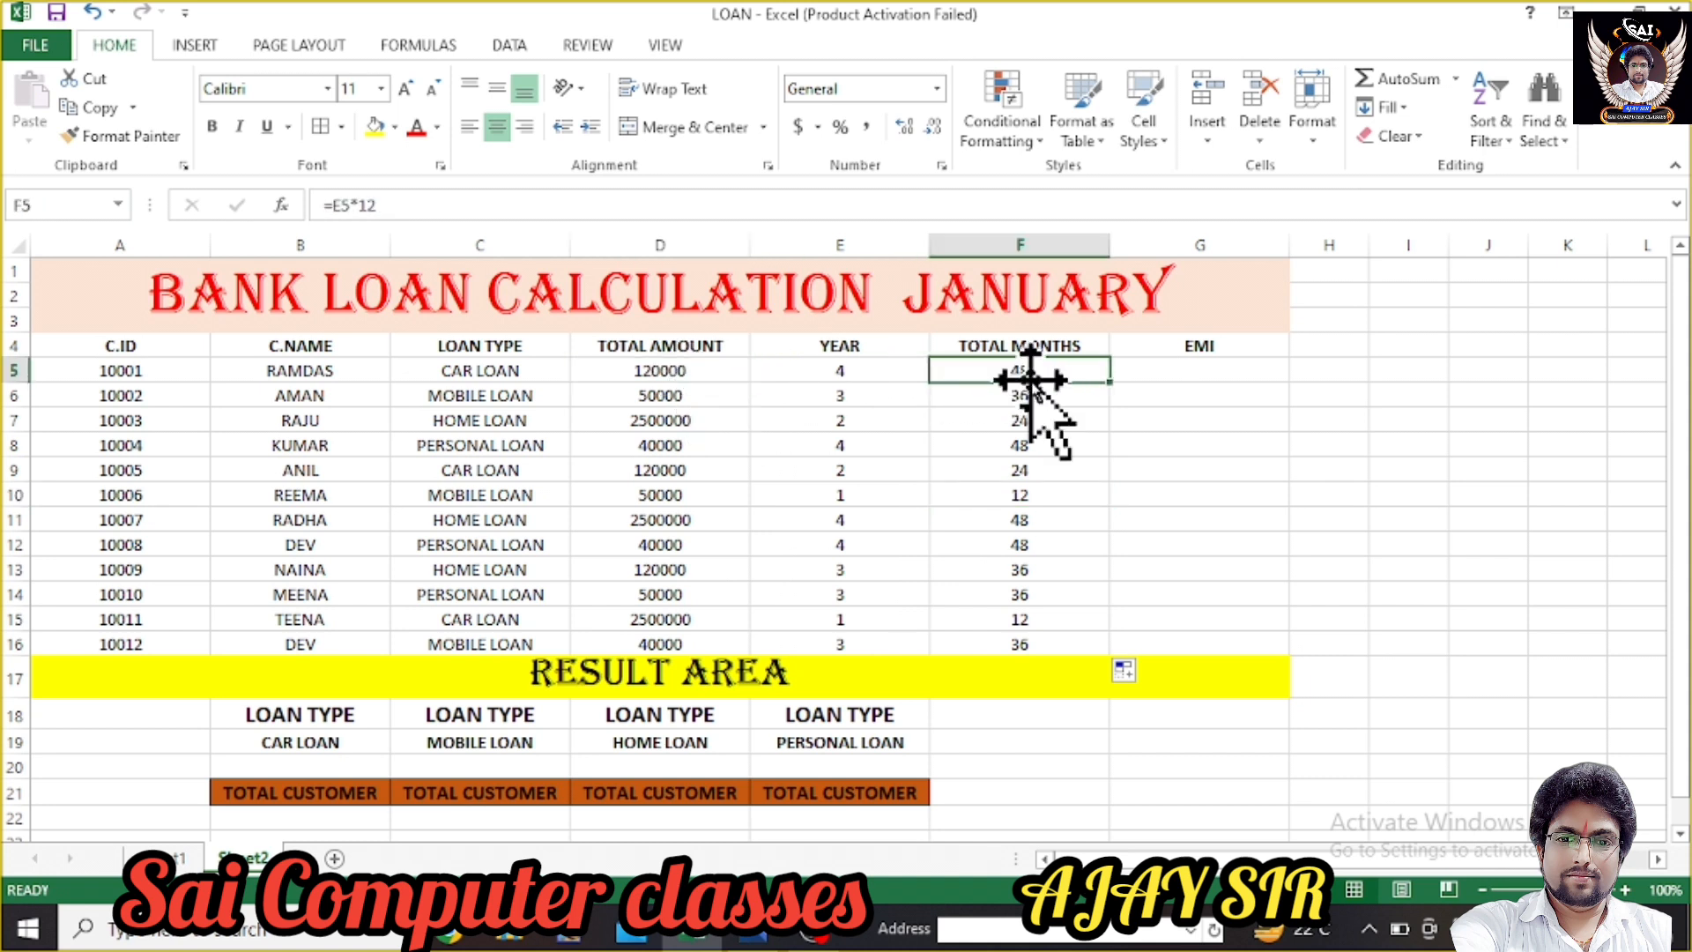
left_click(180, 859)
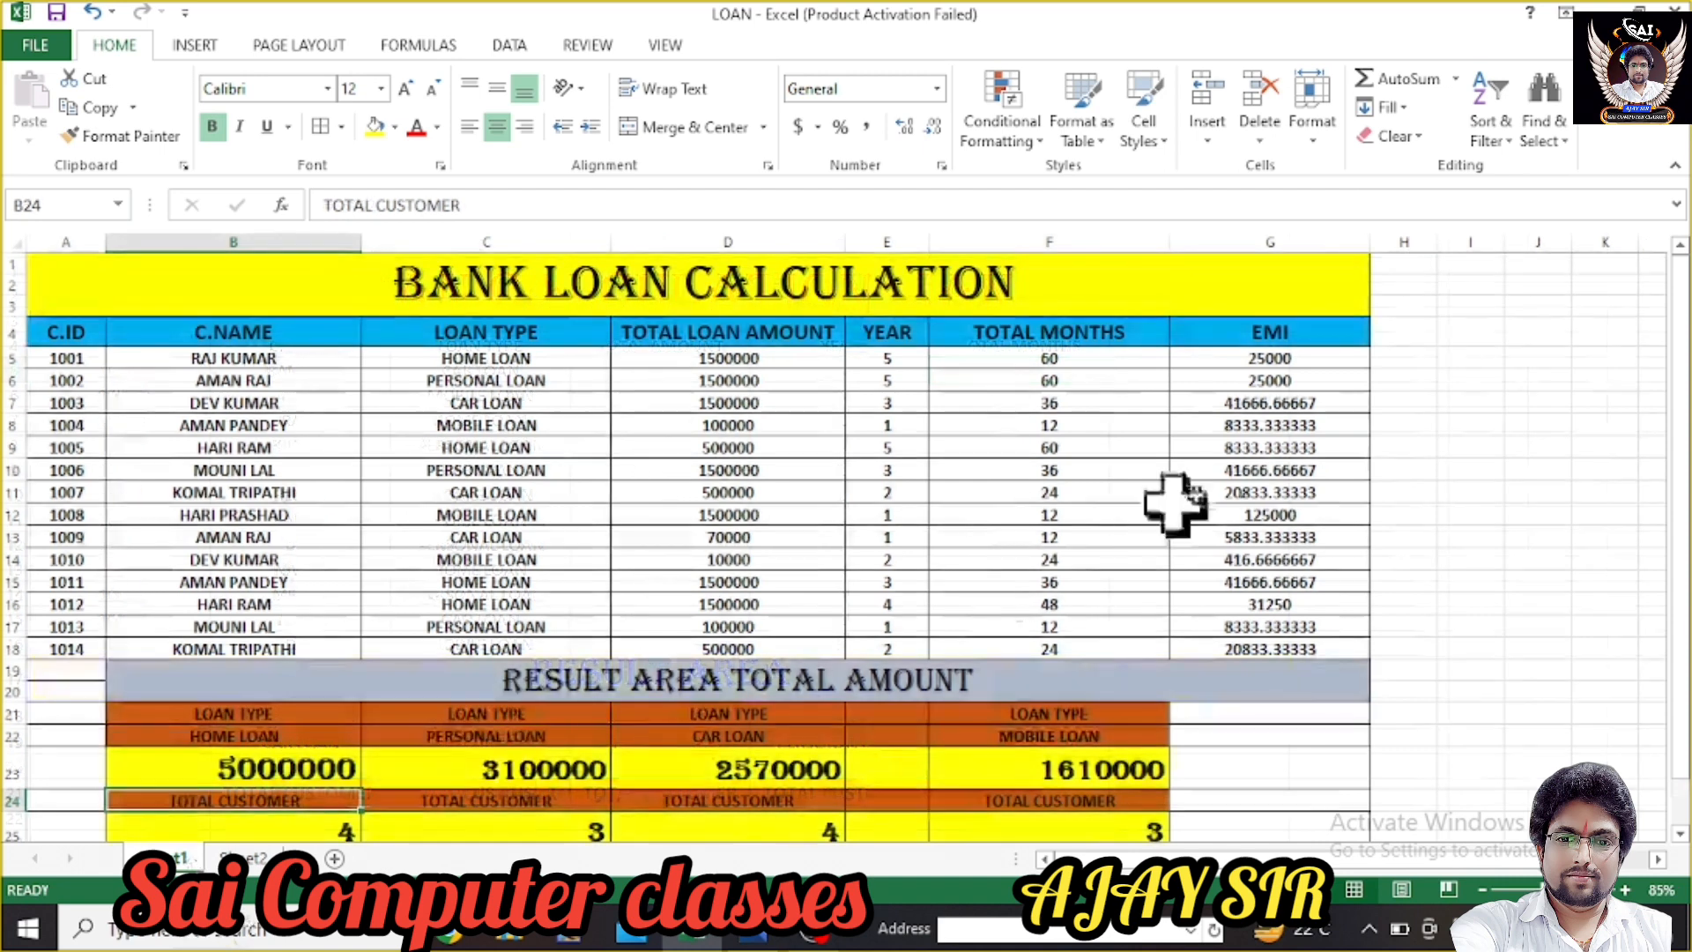
left_click(879, 362)
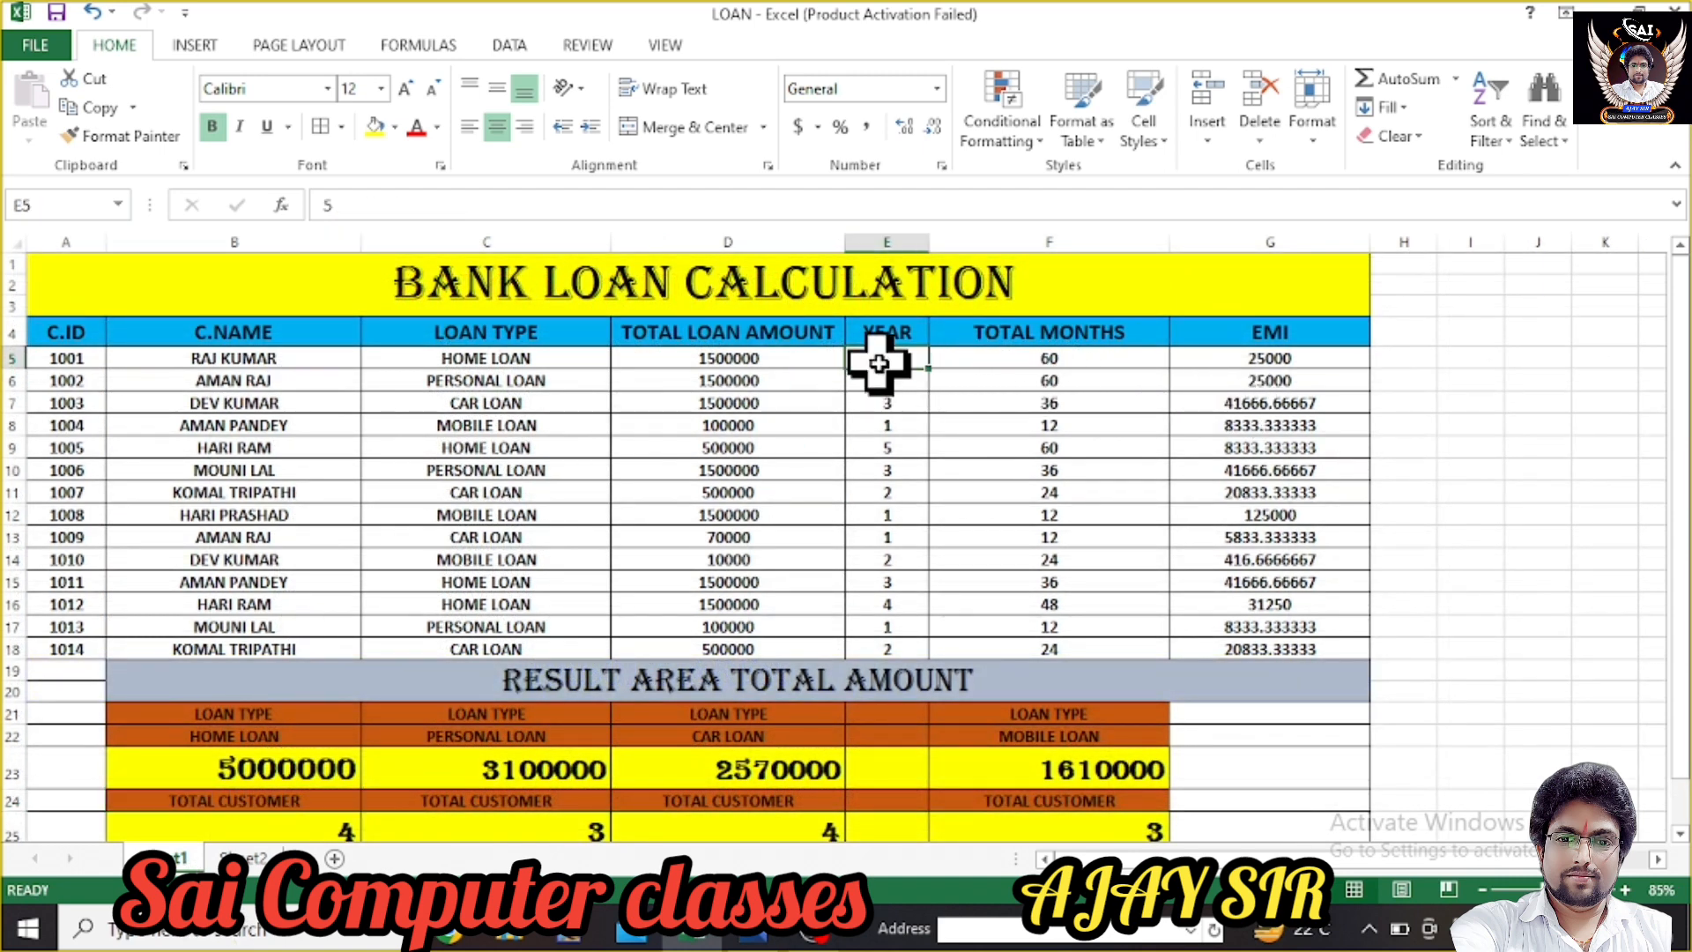
left_click(1087, 361)
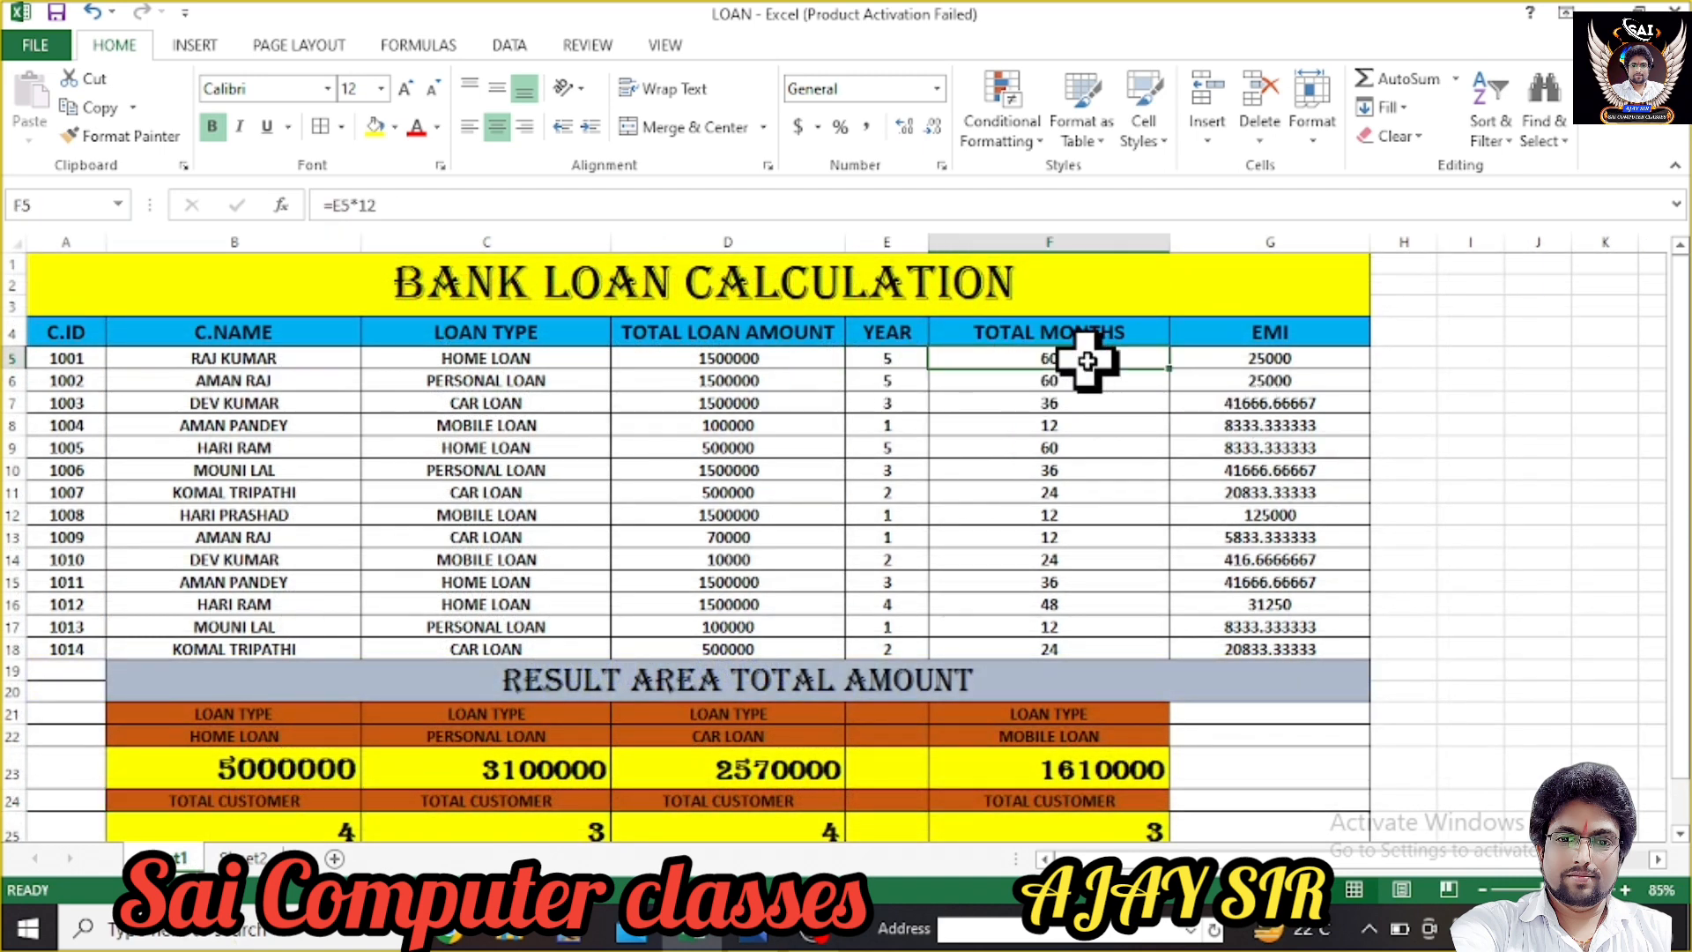
left_click(1230, 359)
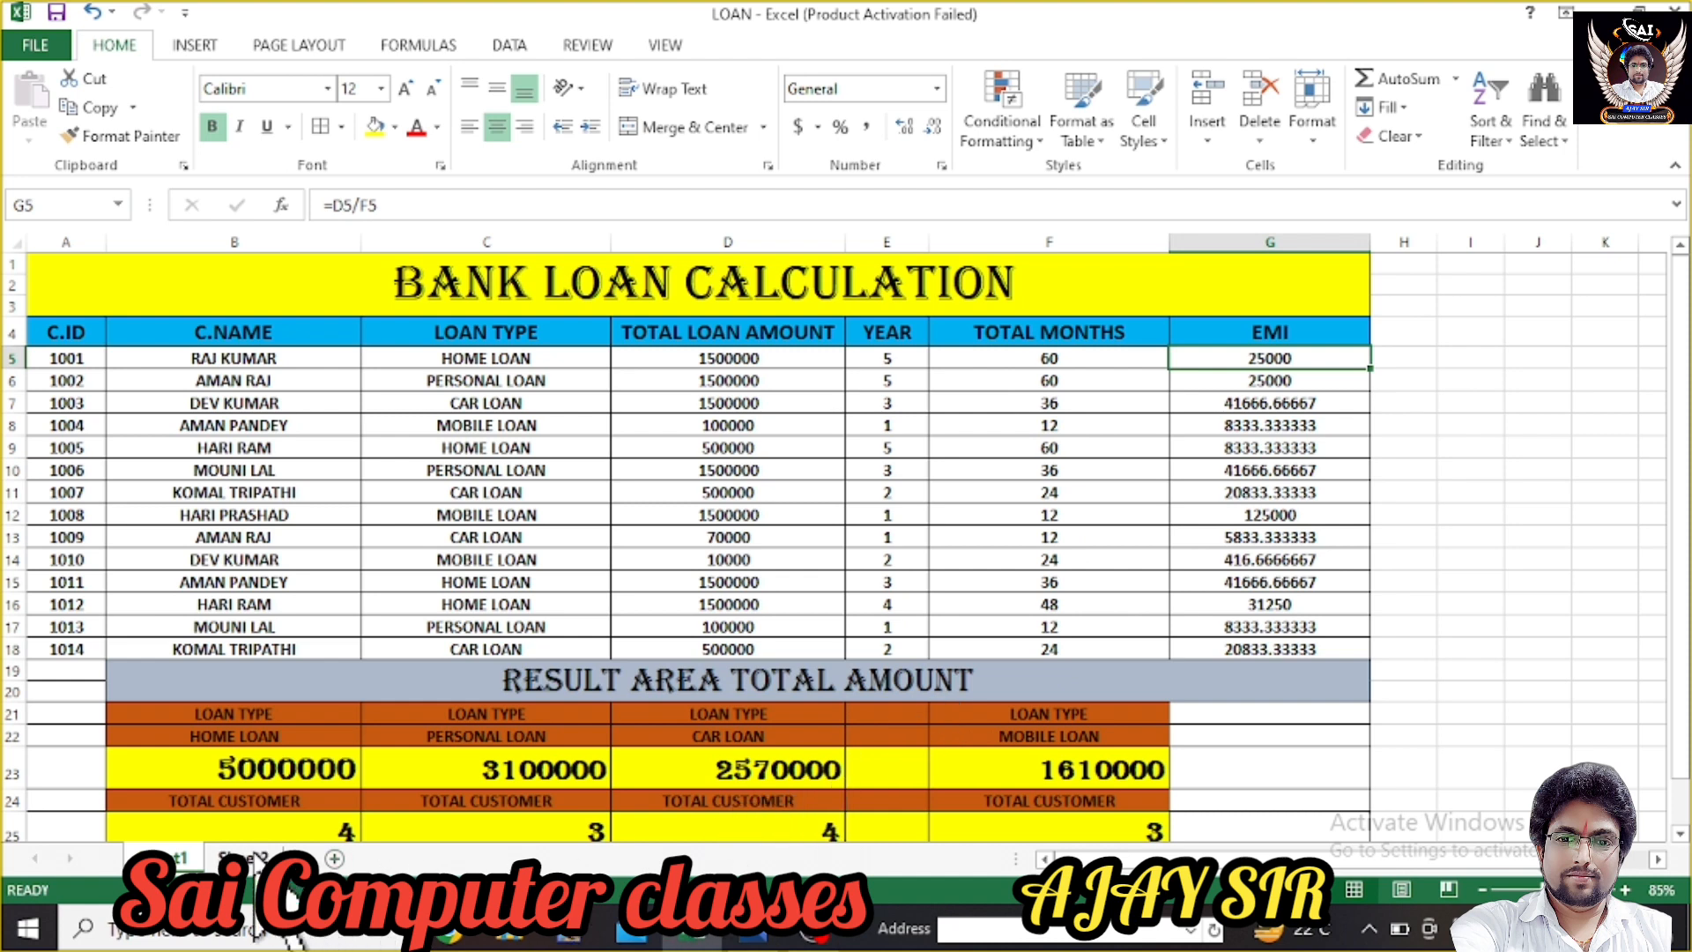
left_click(247, 858)
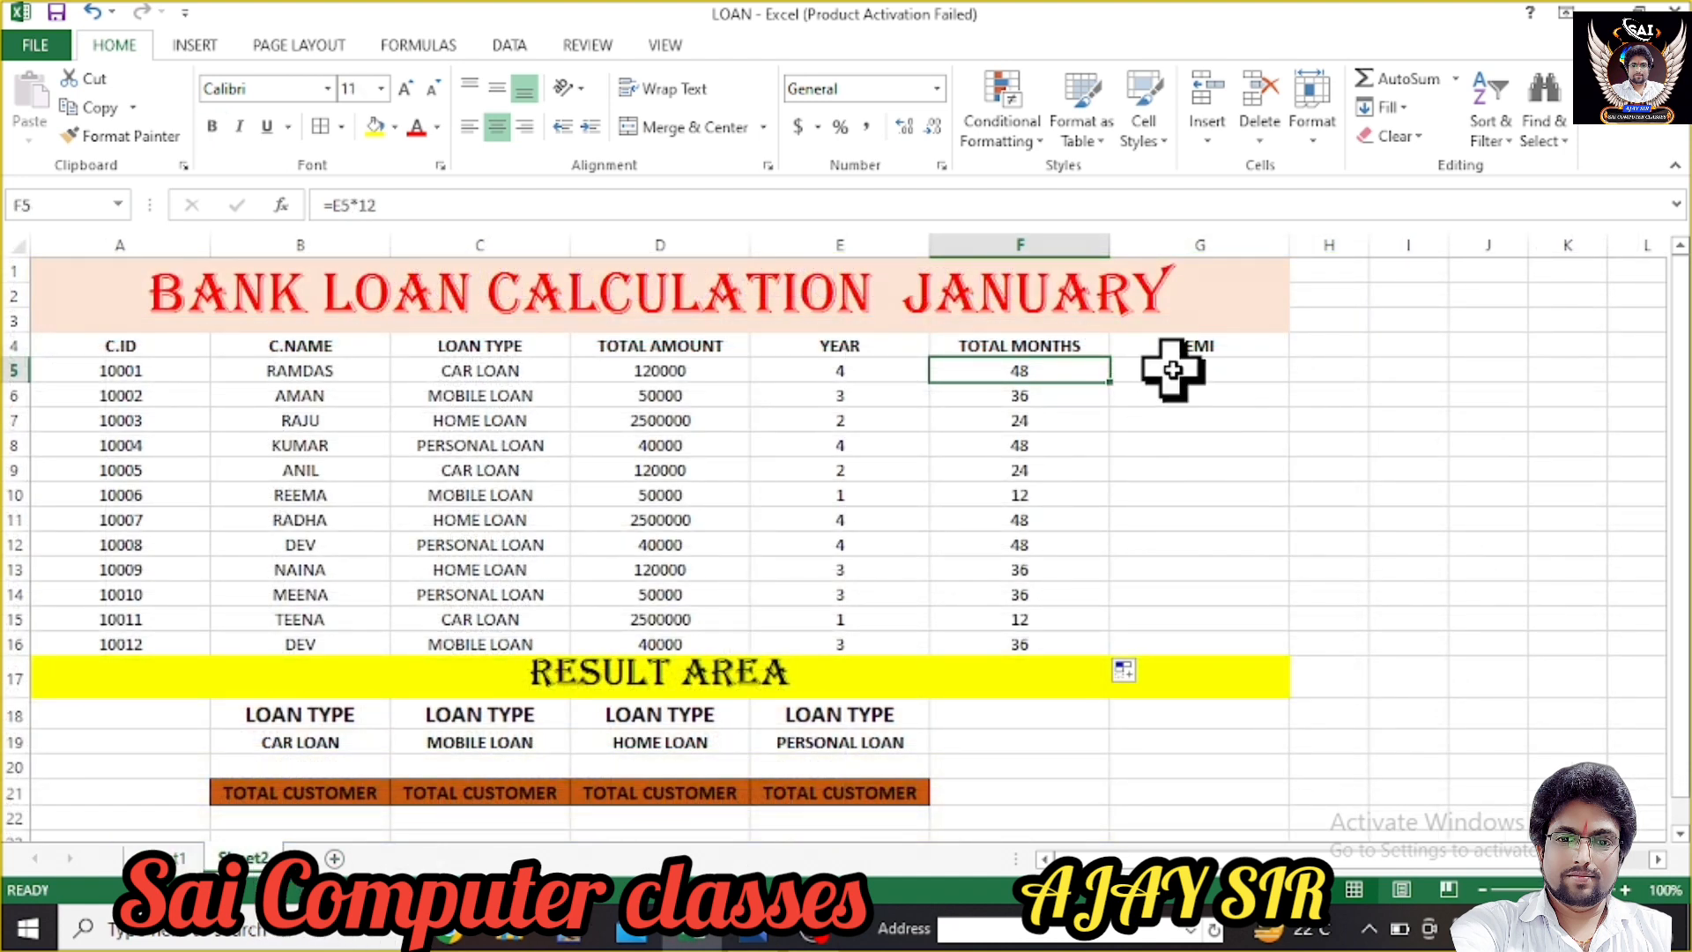
left_click(705, 372)
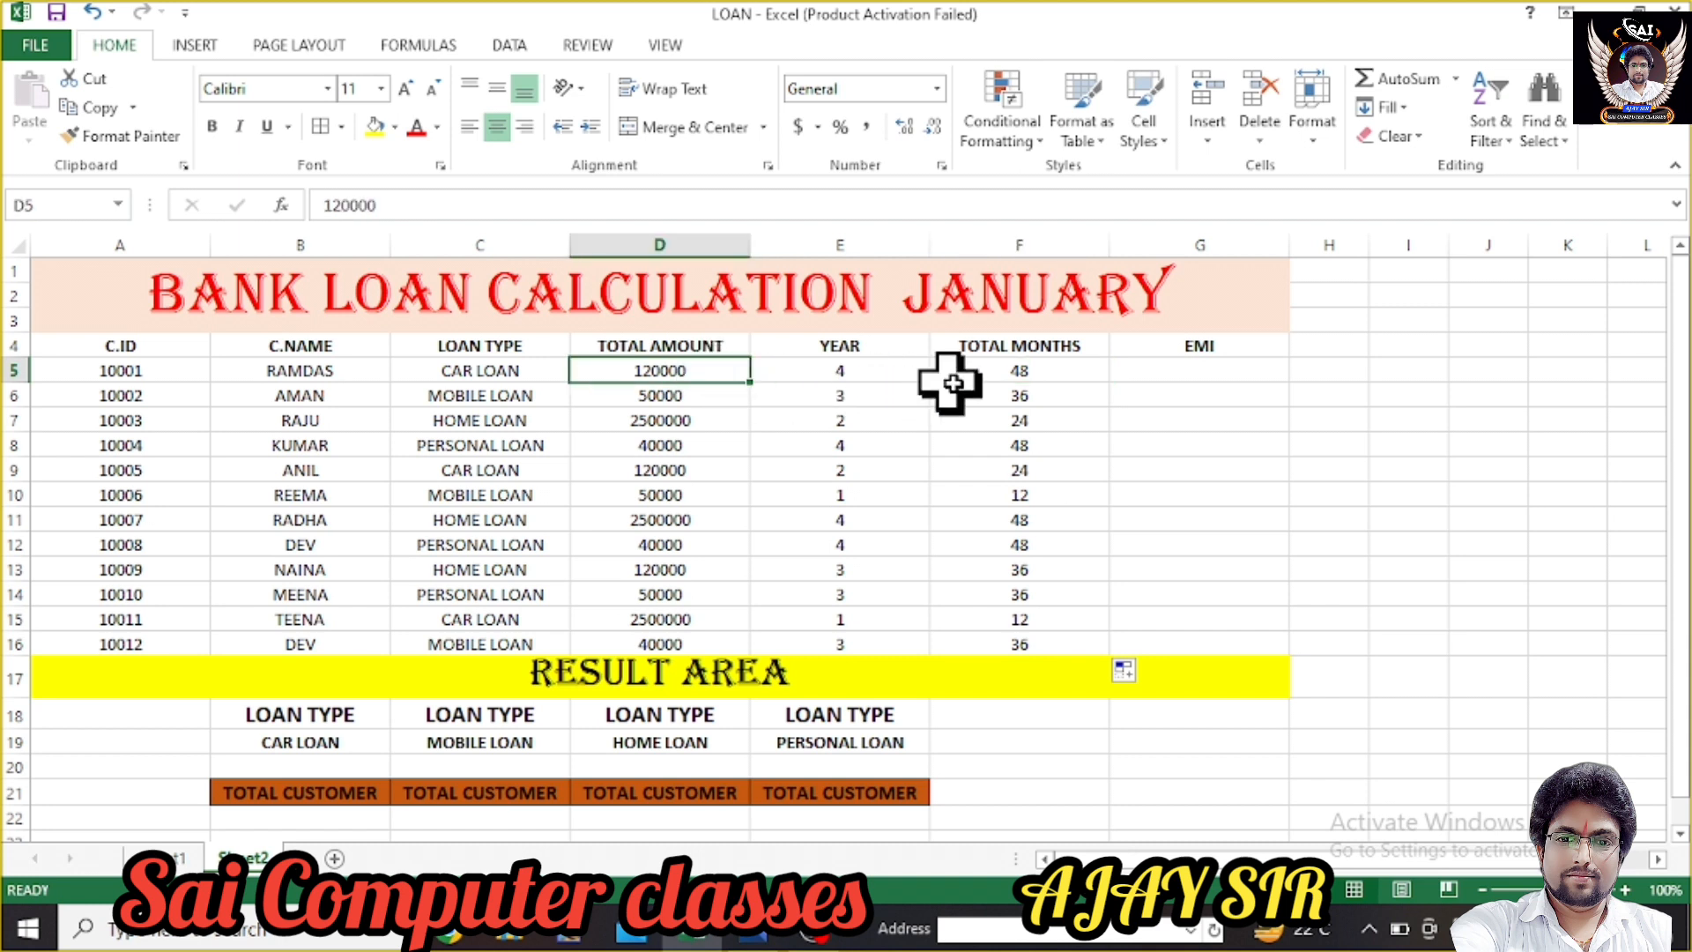
left_click(1037, 372)
left_click(729, 374)
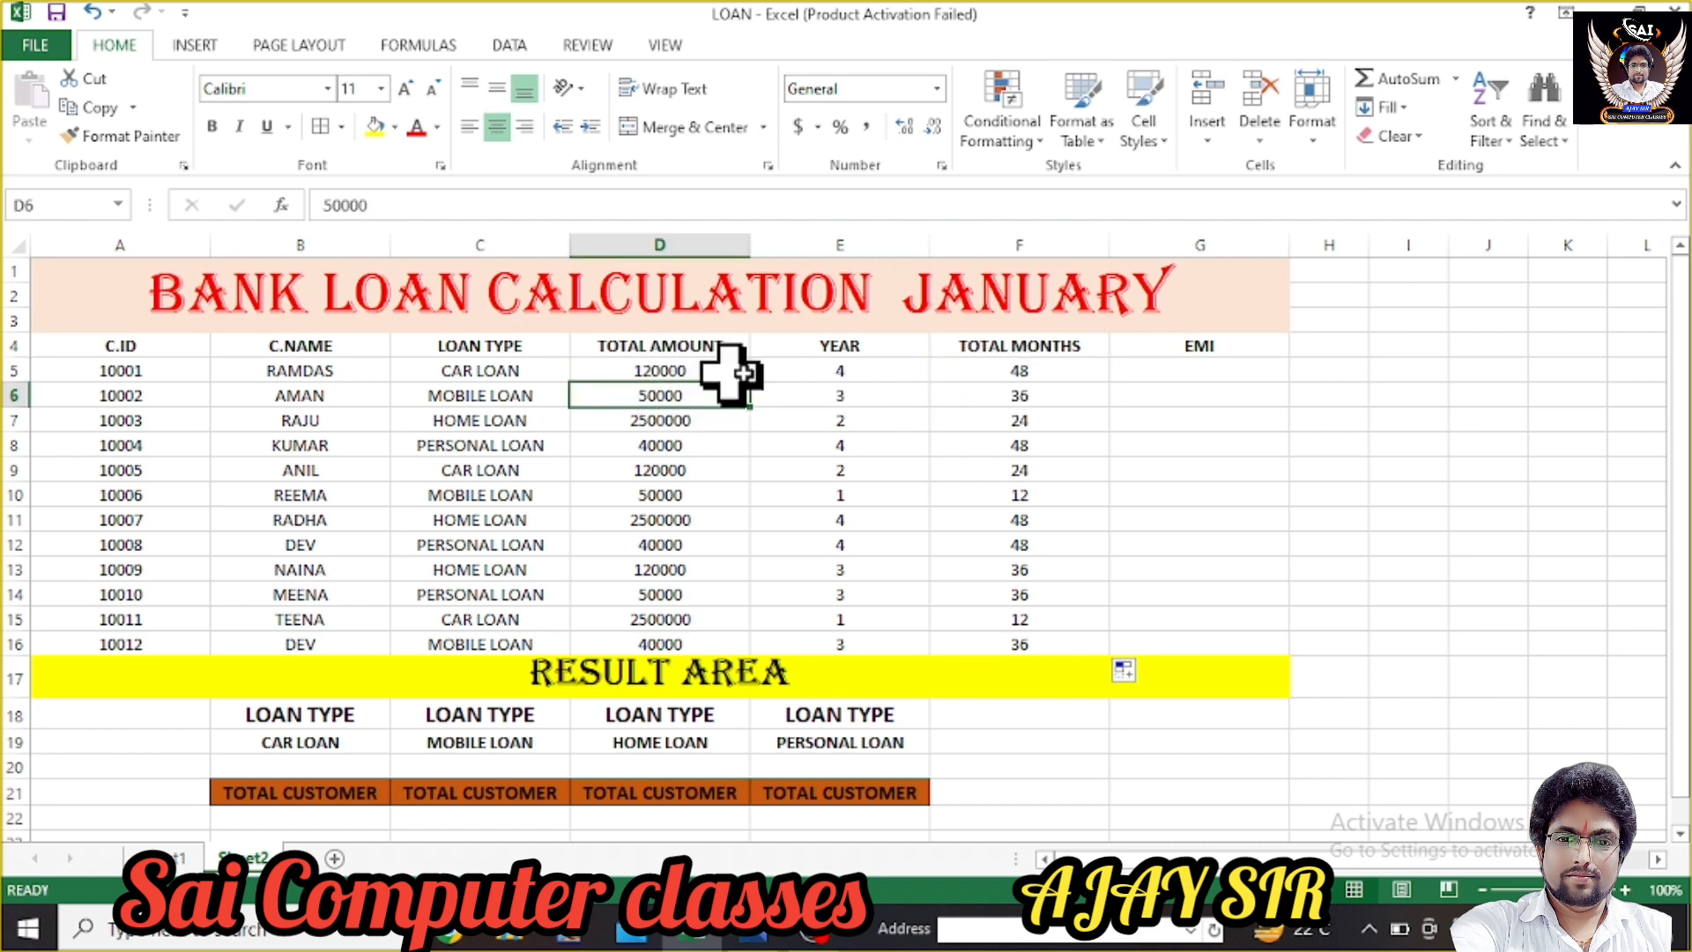
left_click(1031, 373)
- Enter the EMI formula =D5/F5 in G5 and fill it down to G16
left_click(1180, 371)
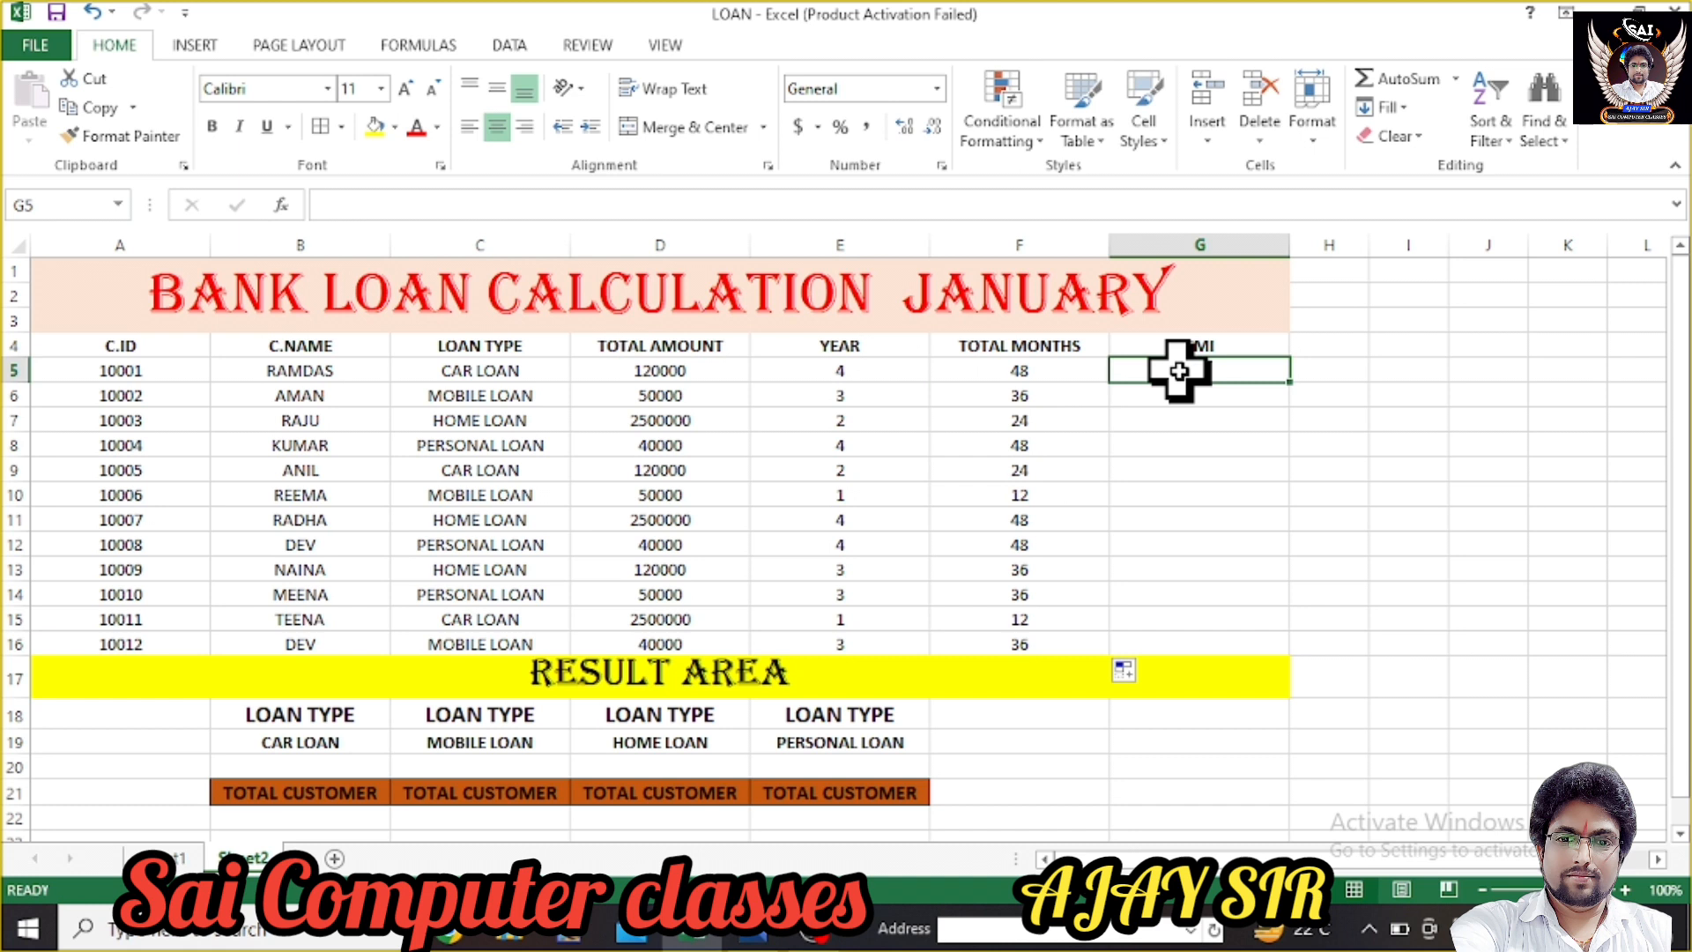
type("=")
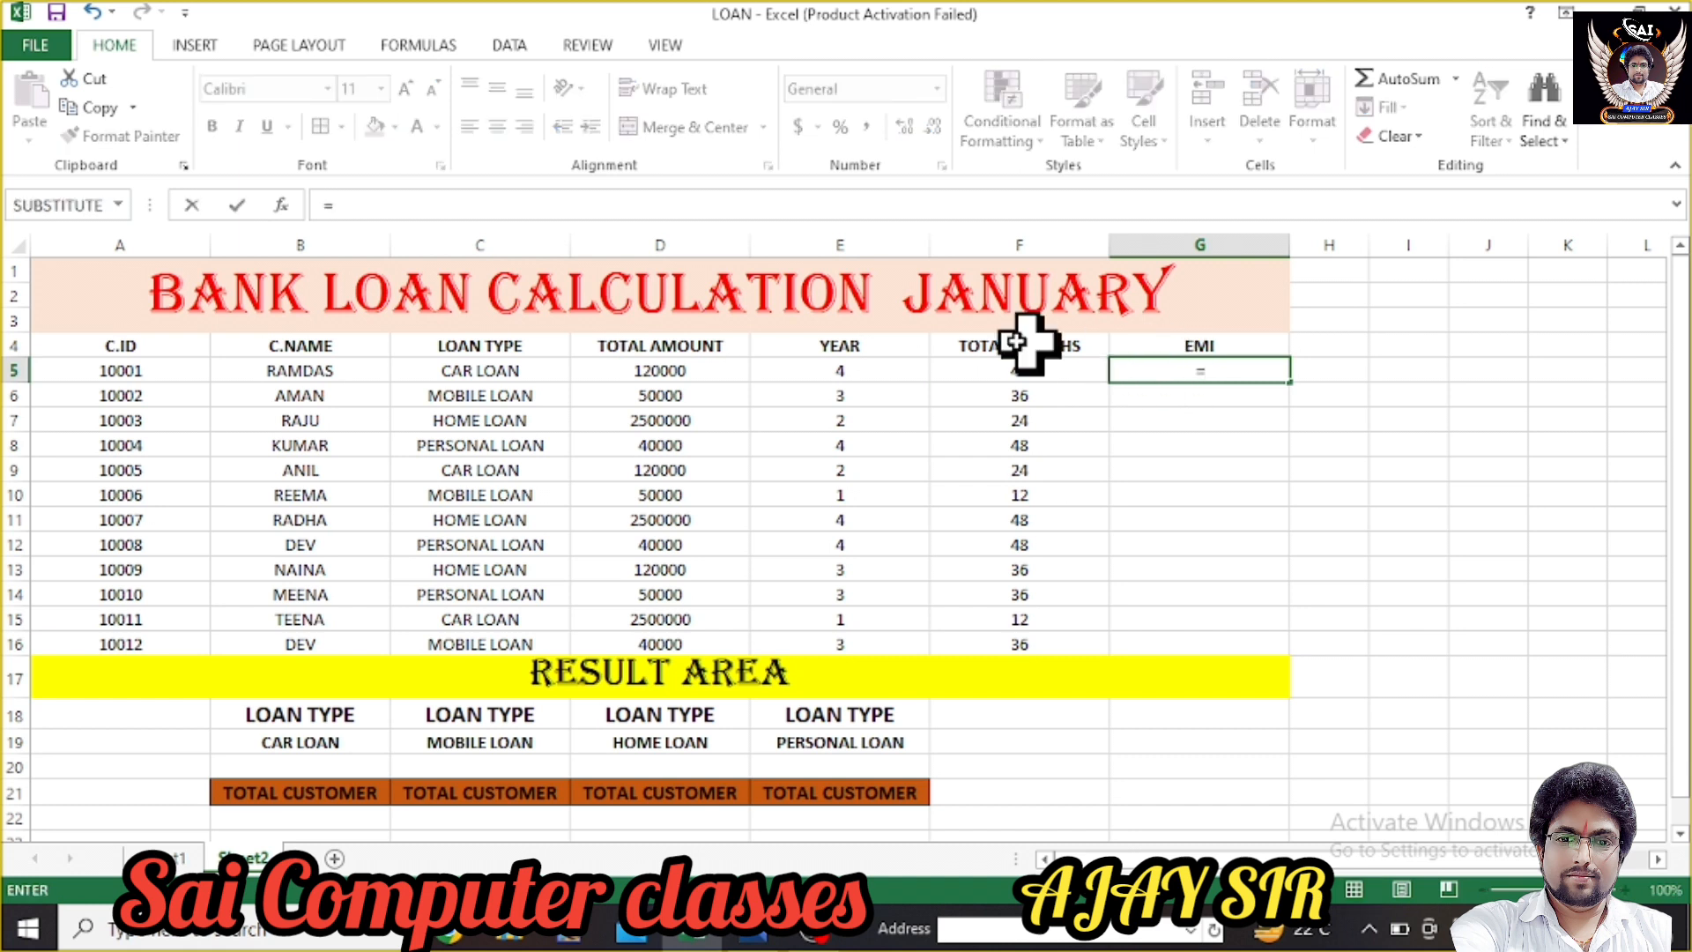
type("D5")
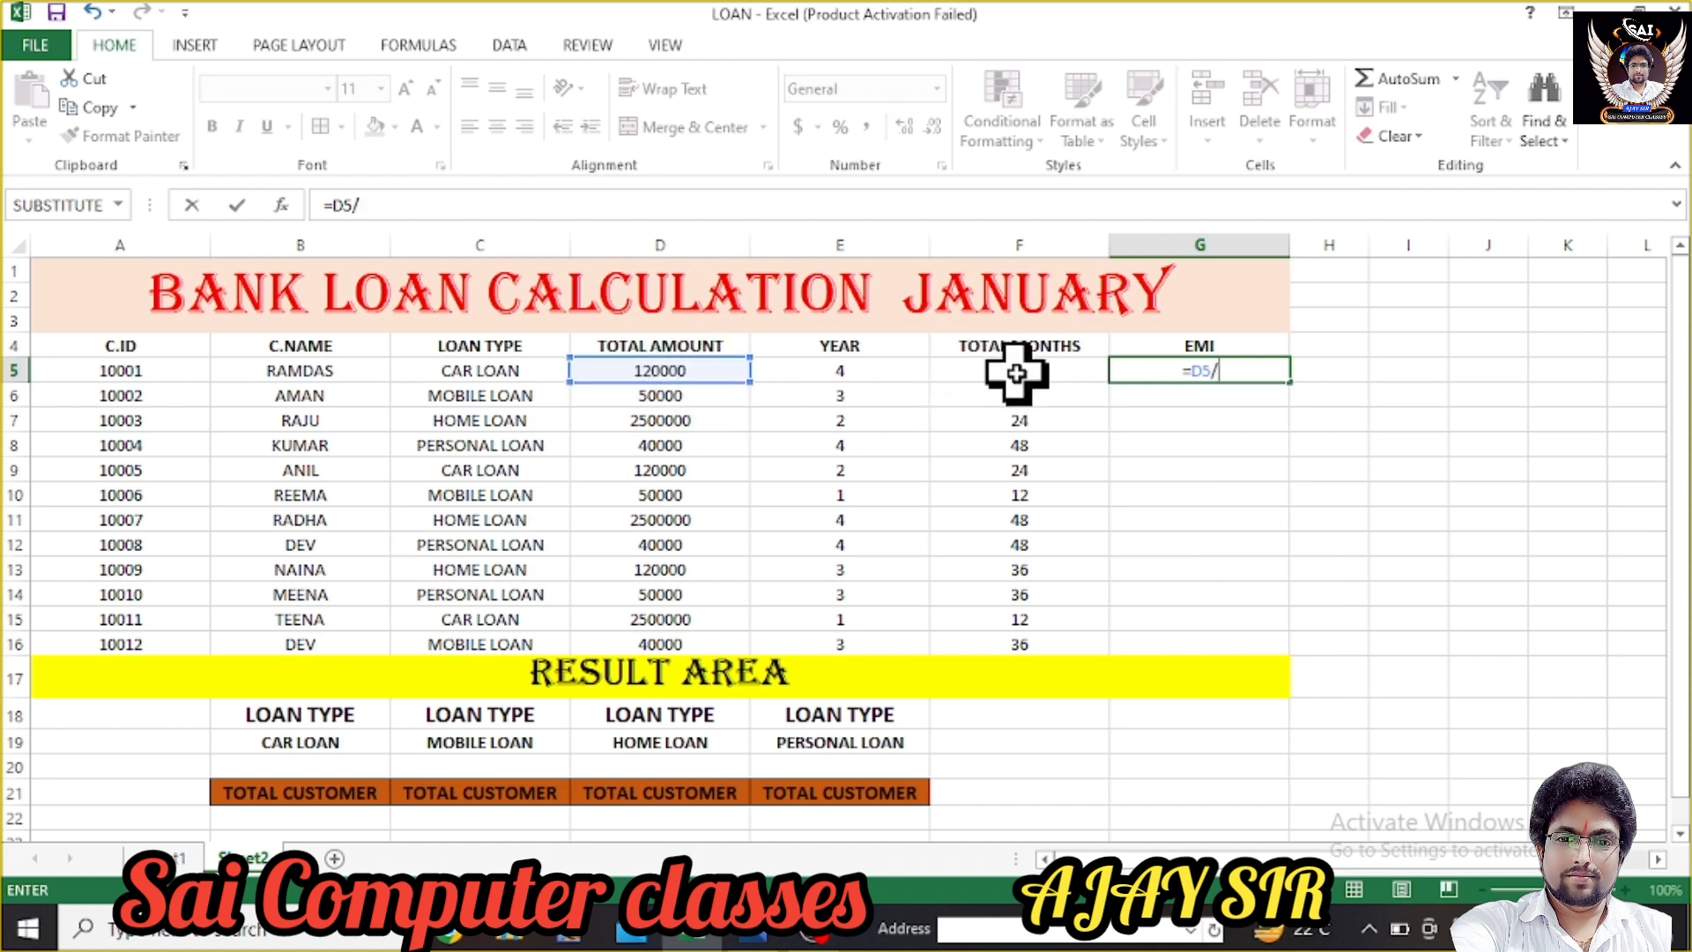
type("/F5")
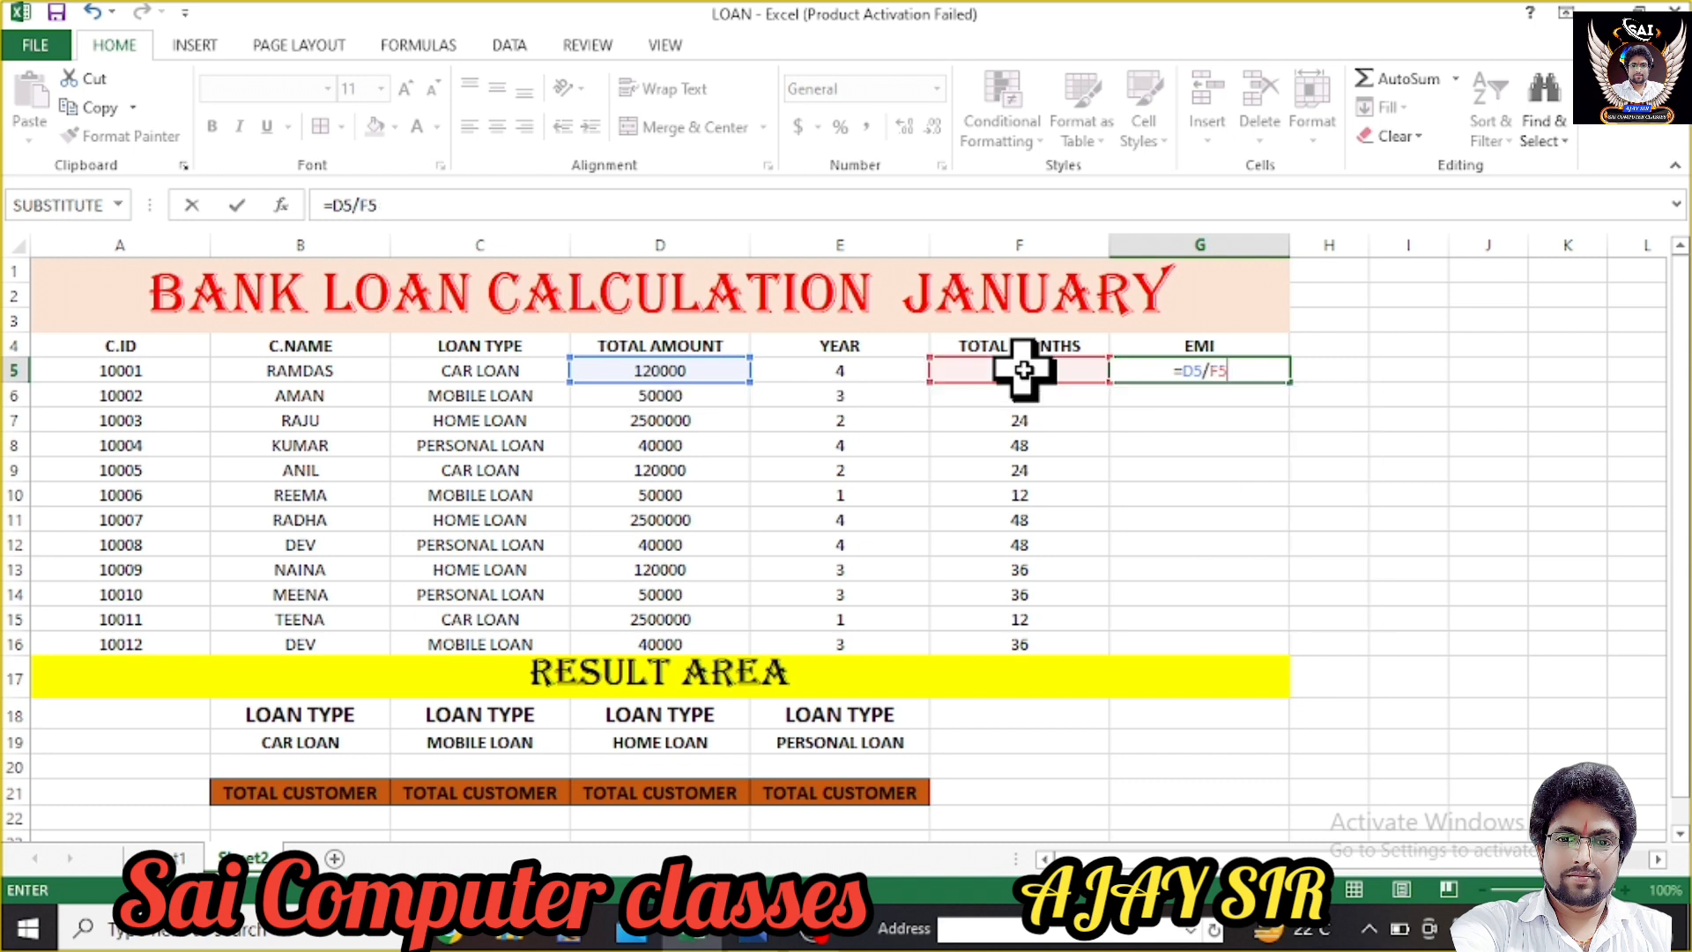
key("Return")
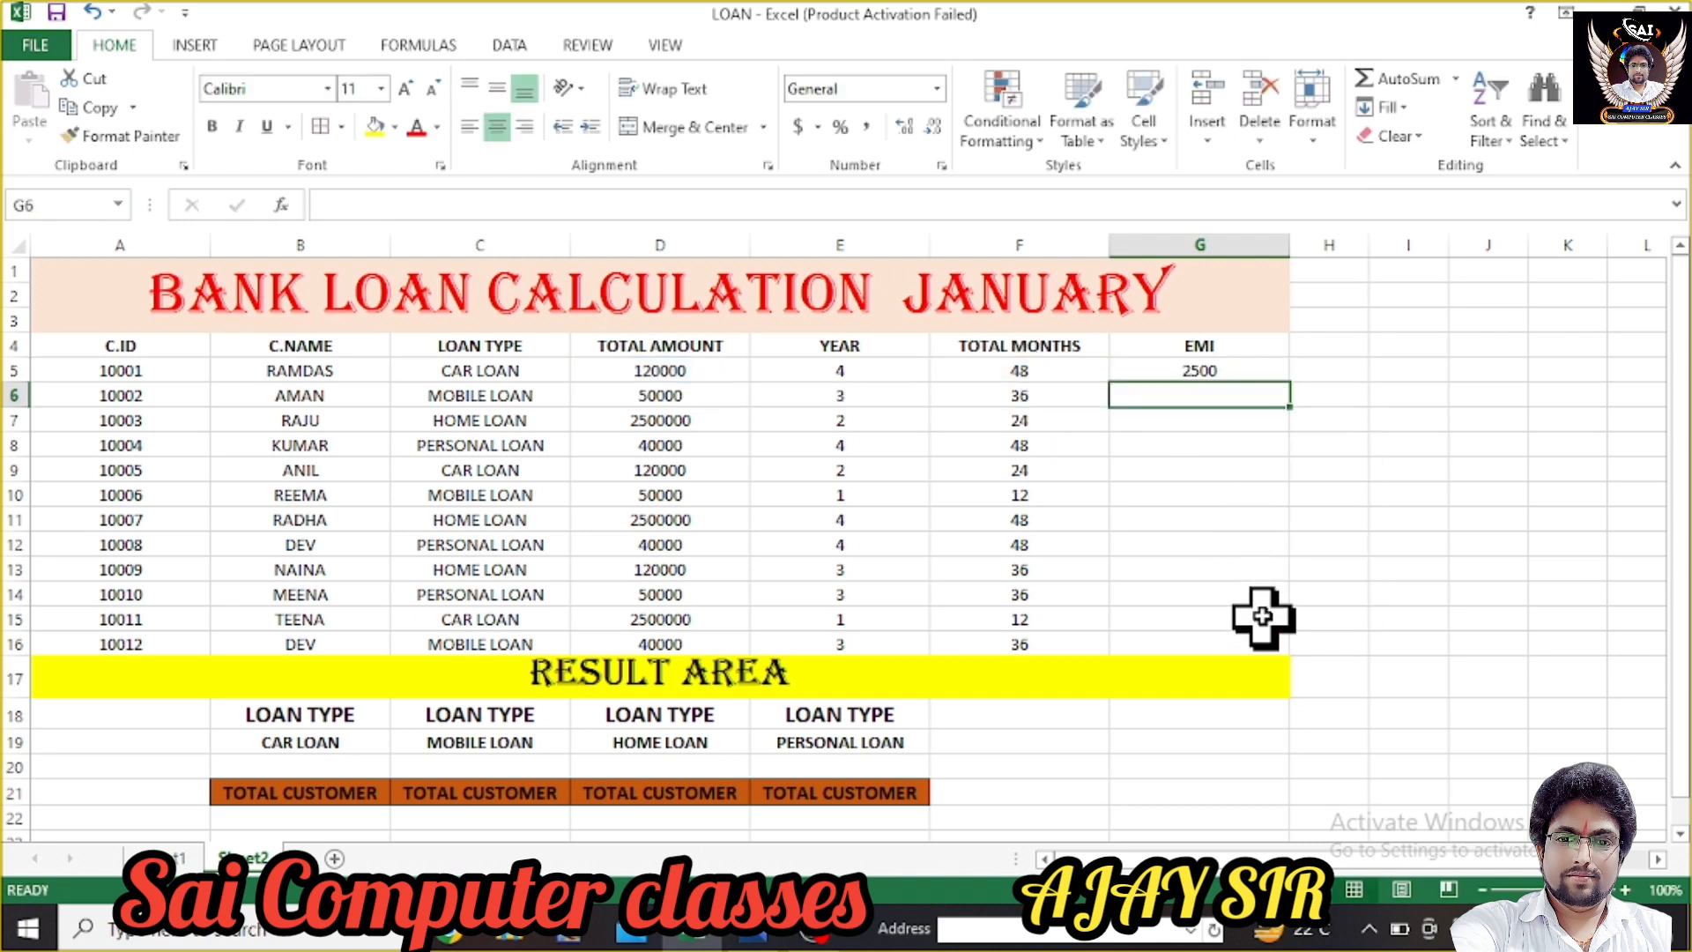
left_click(1208, 368)
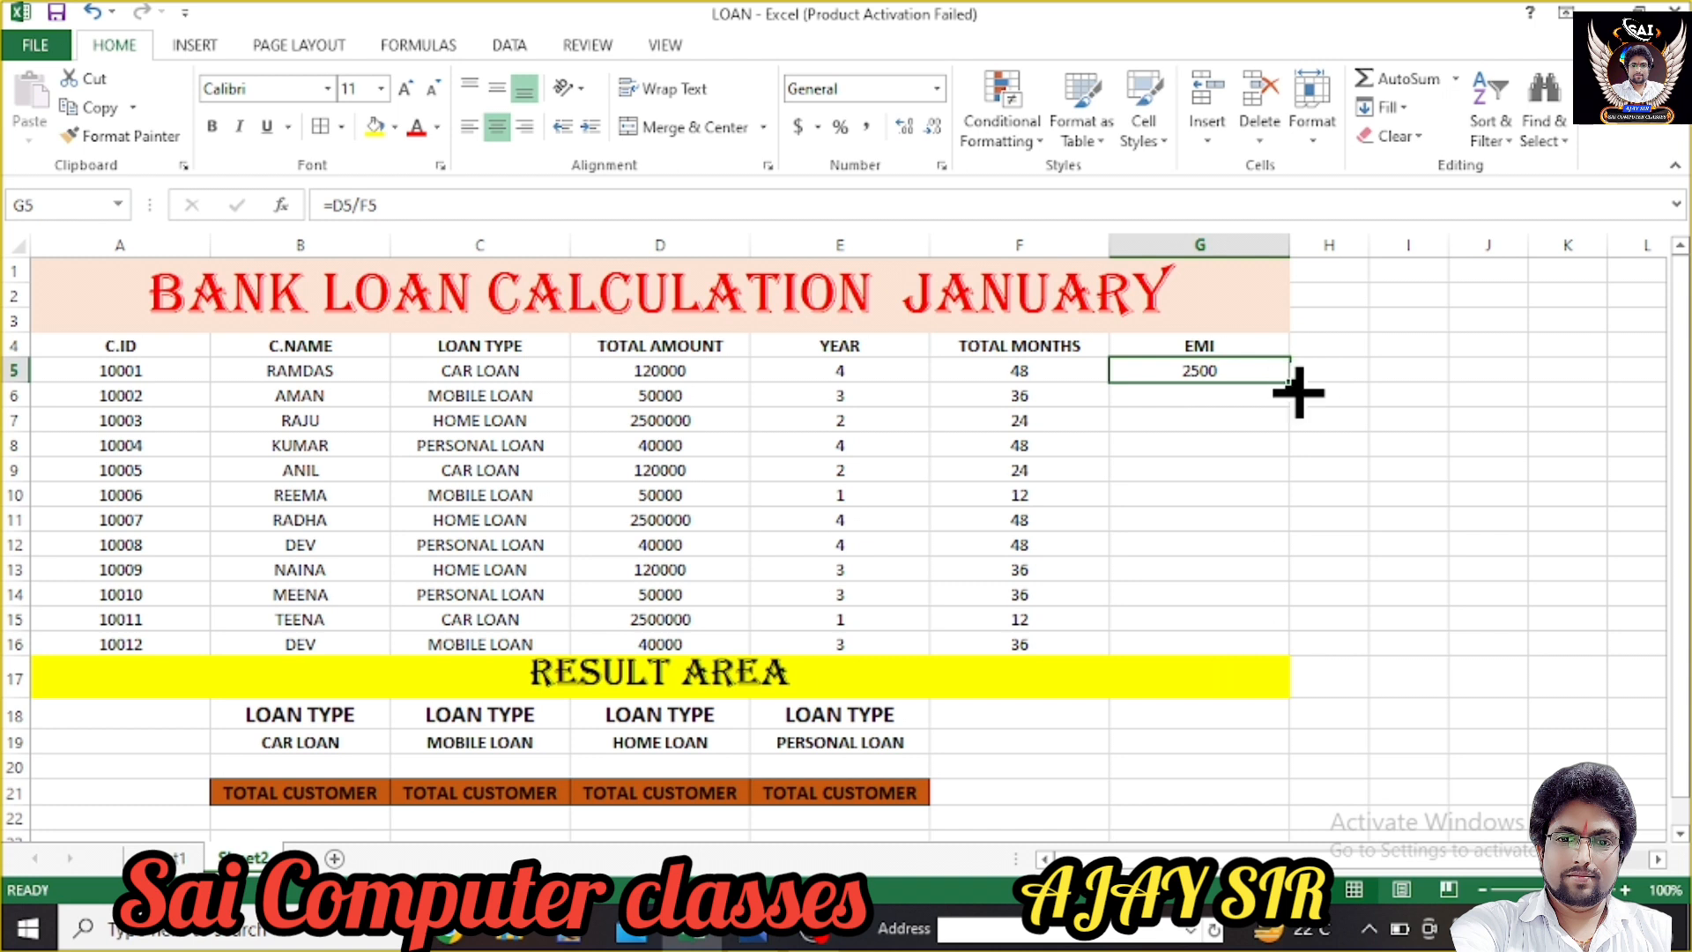
left_click_drag(1295, 391, 1285, 667)
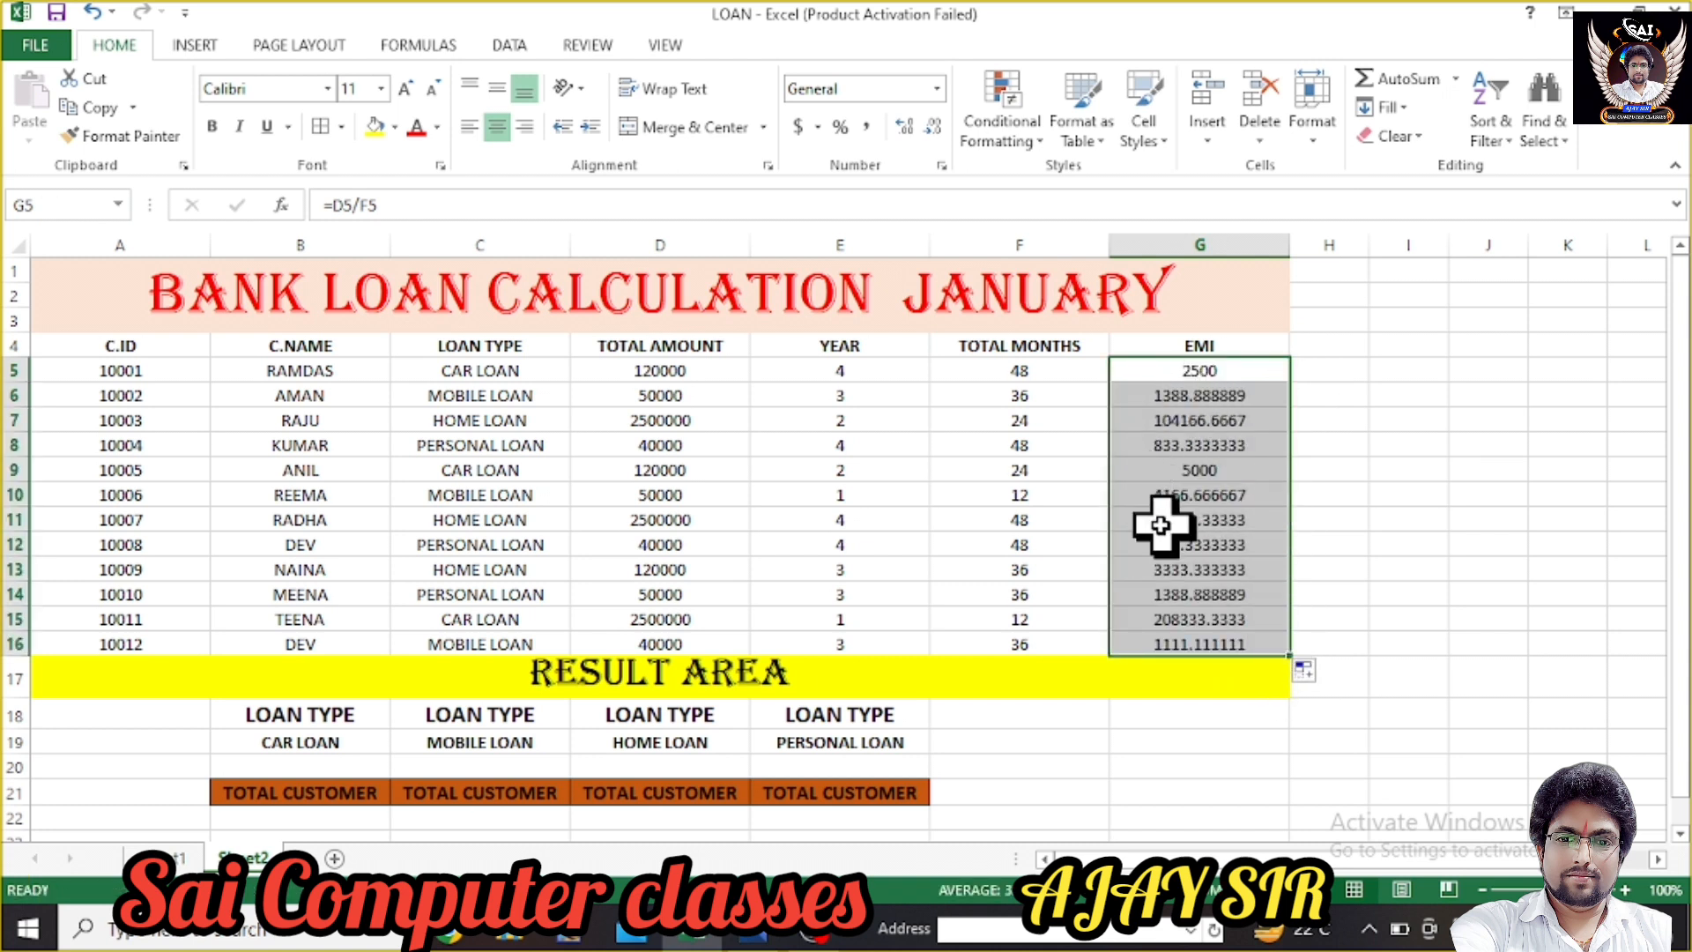
- Check the EMI results in rows 5 and 6 against their Total Months, Total Amount and Year values
left_click(1157, 375)
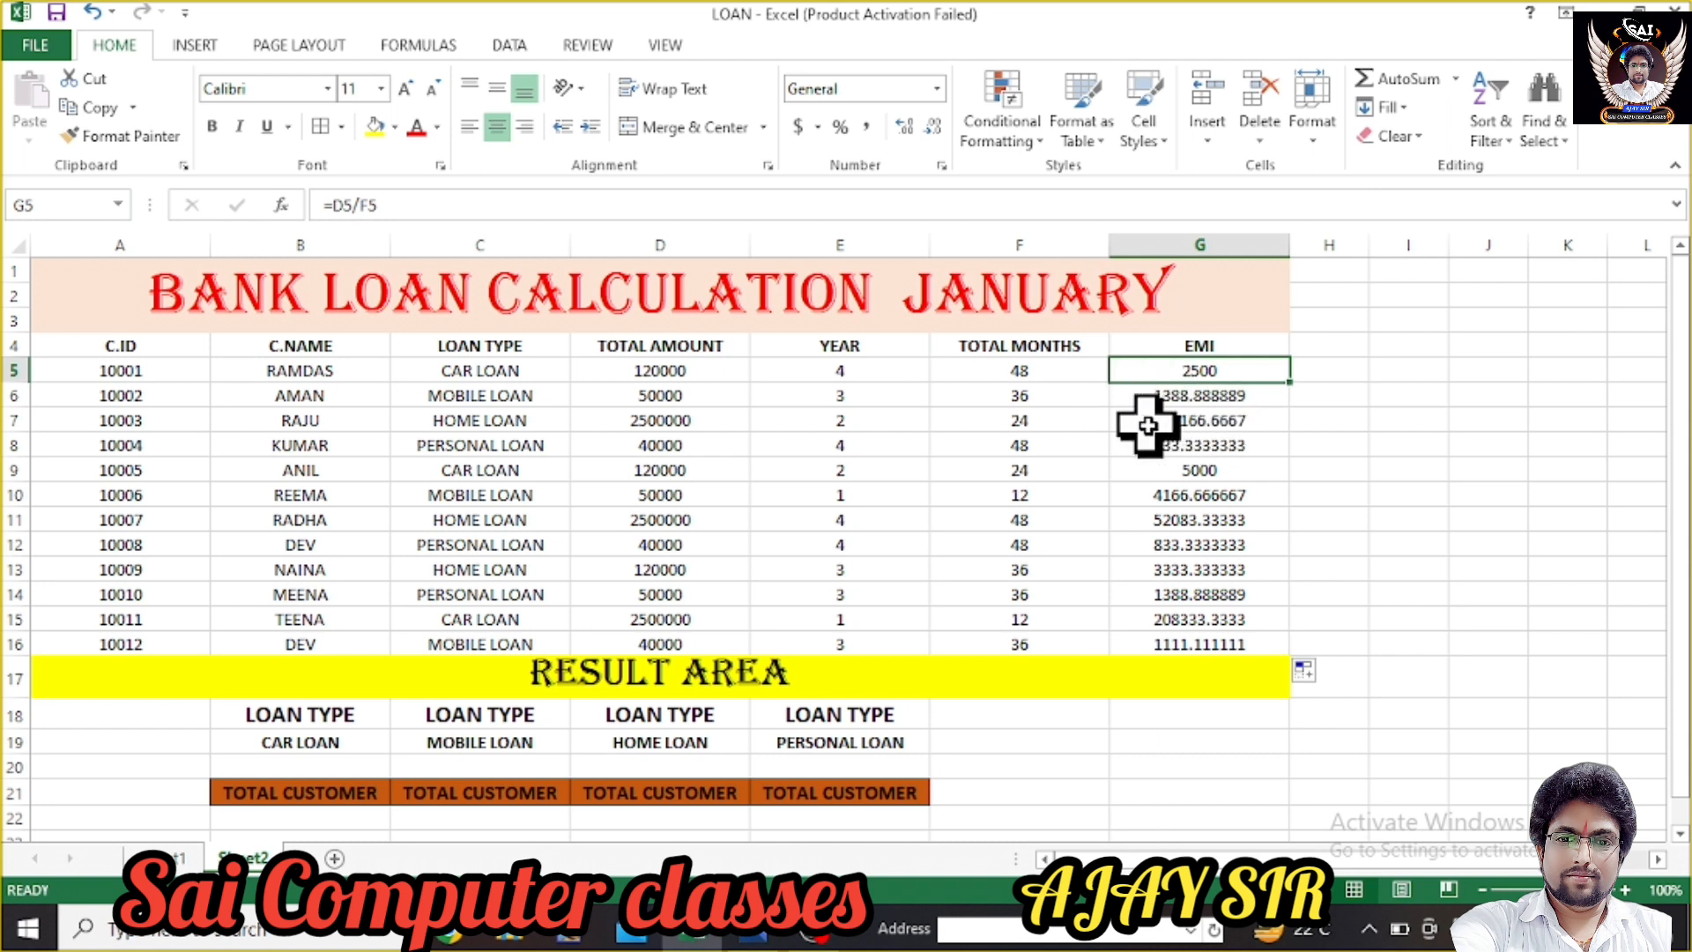
left_click(1035, 372)
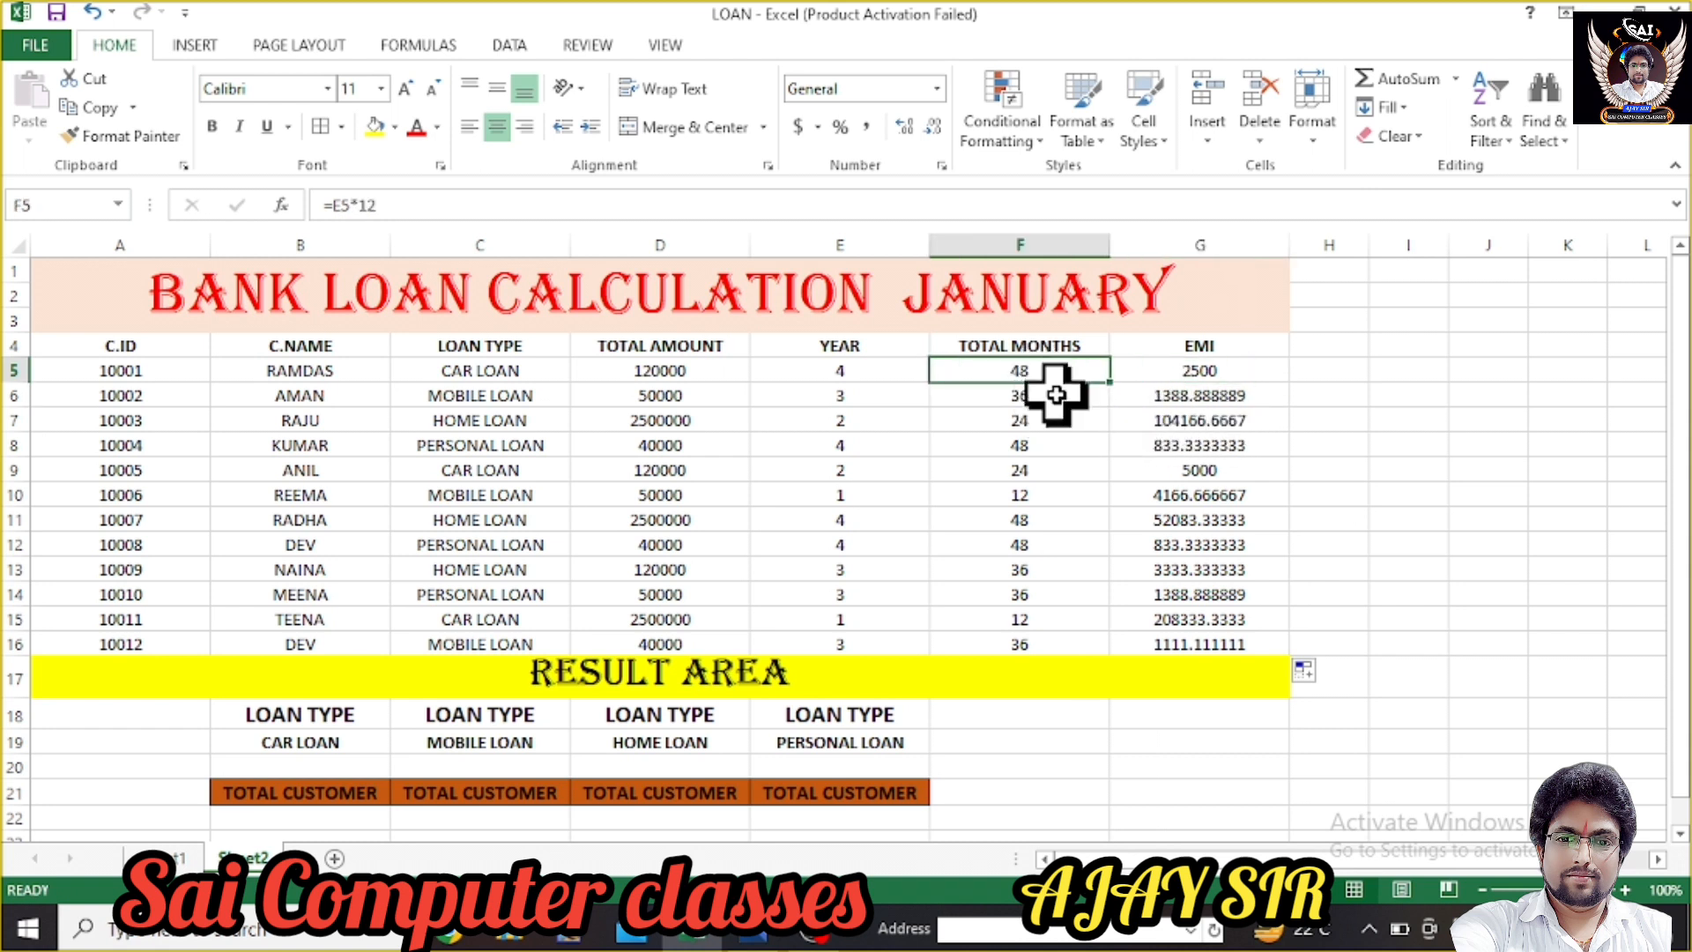
left_click(675, 375)
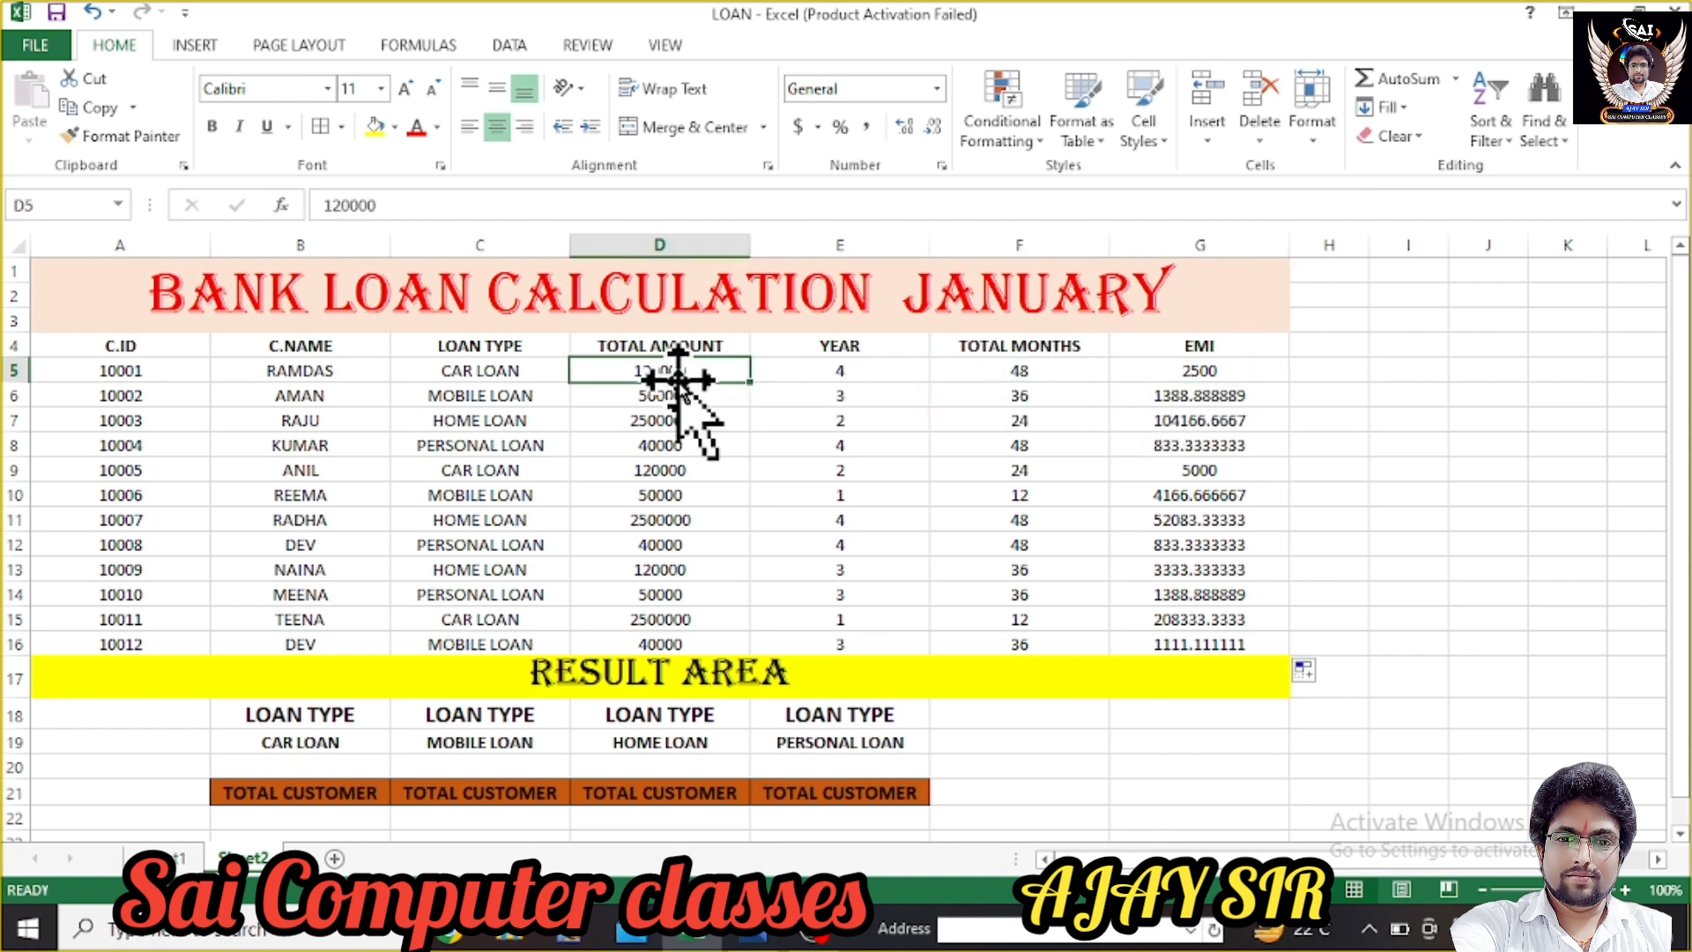
left_click(1186, 399)
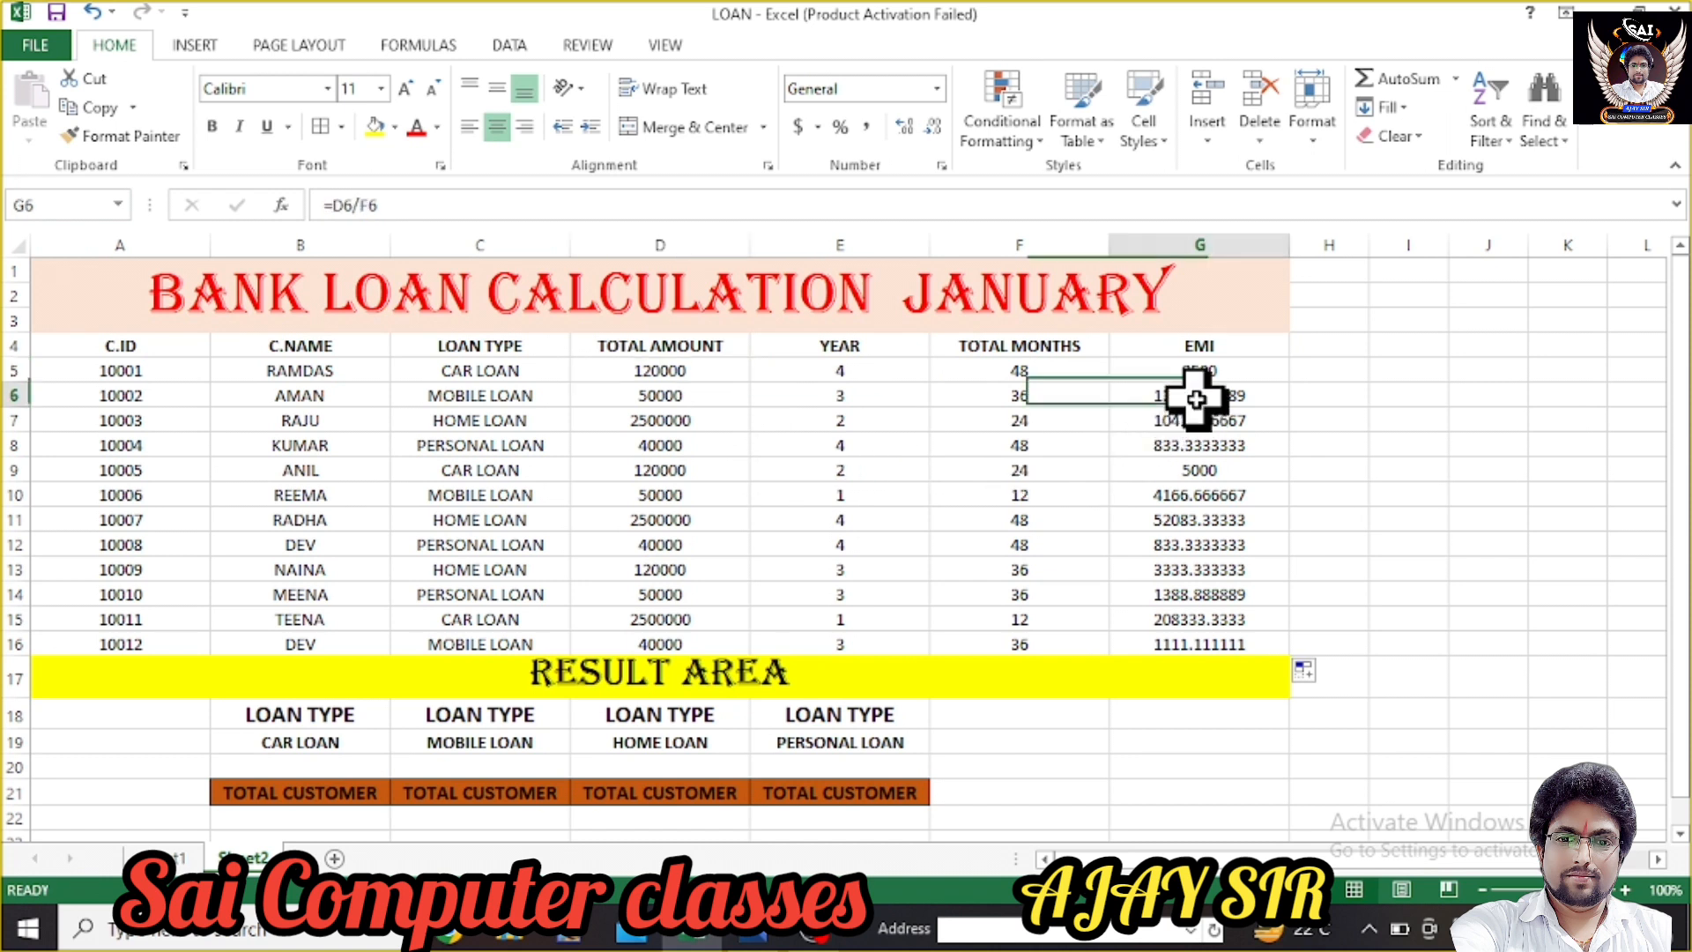
left_click(1013, 396)
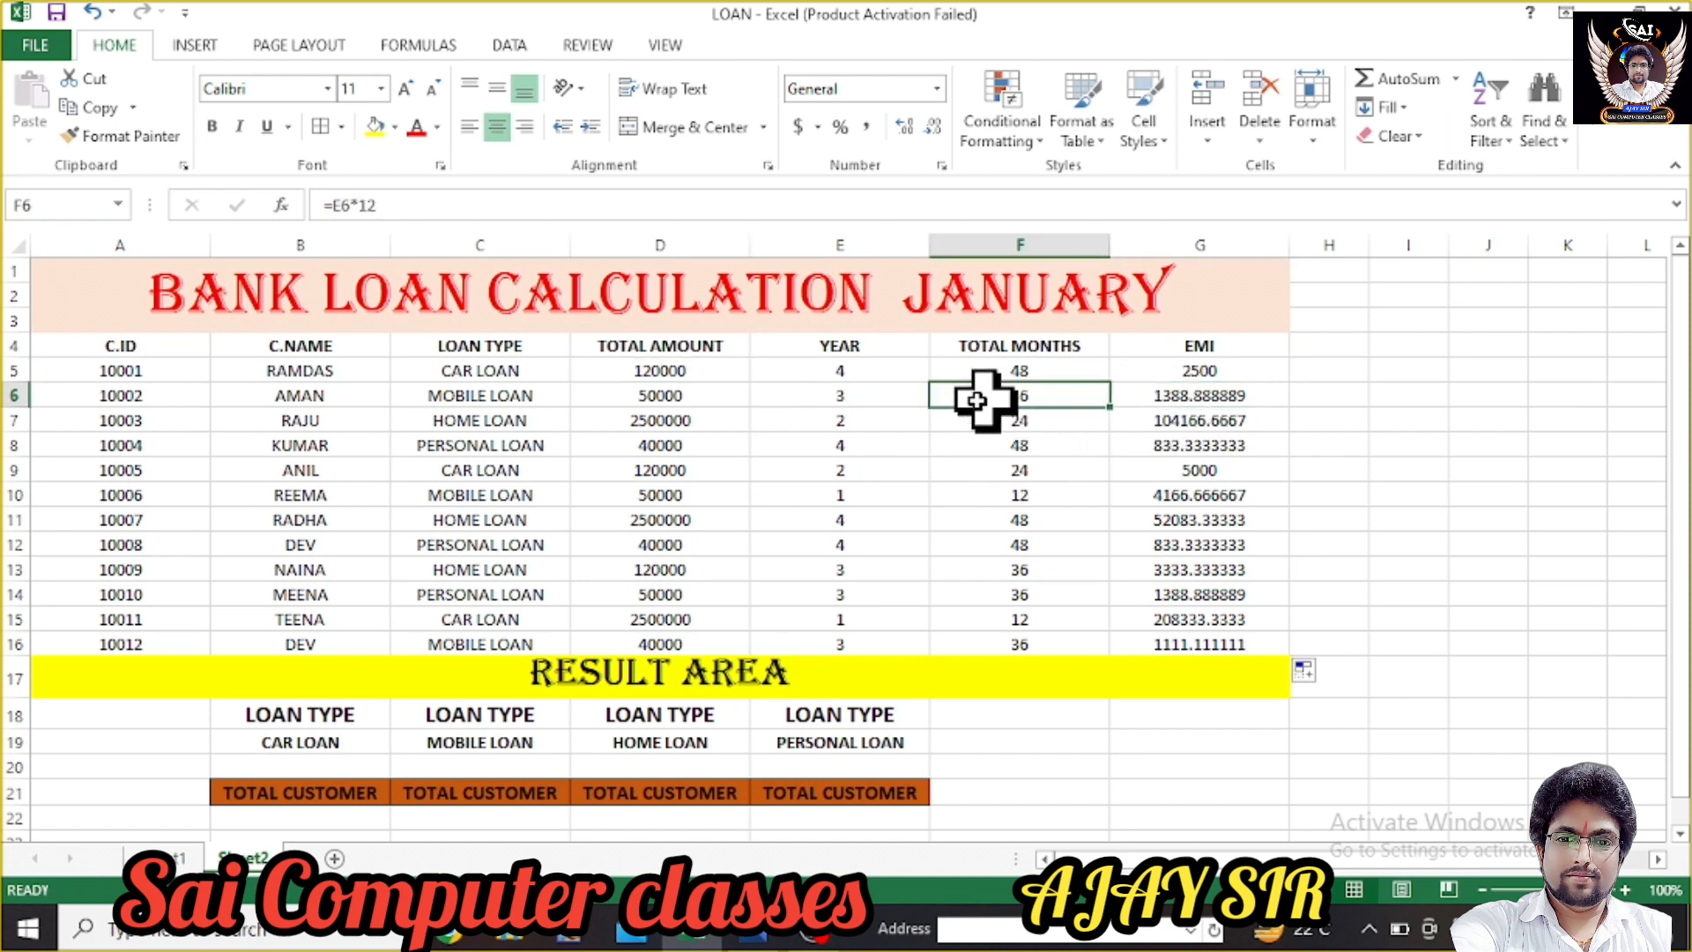
left_click(1182, 397)
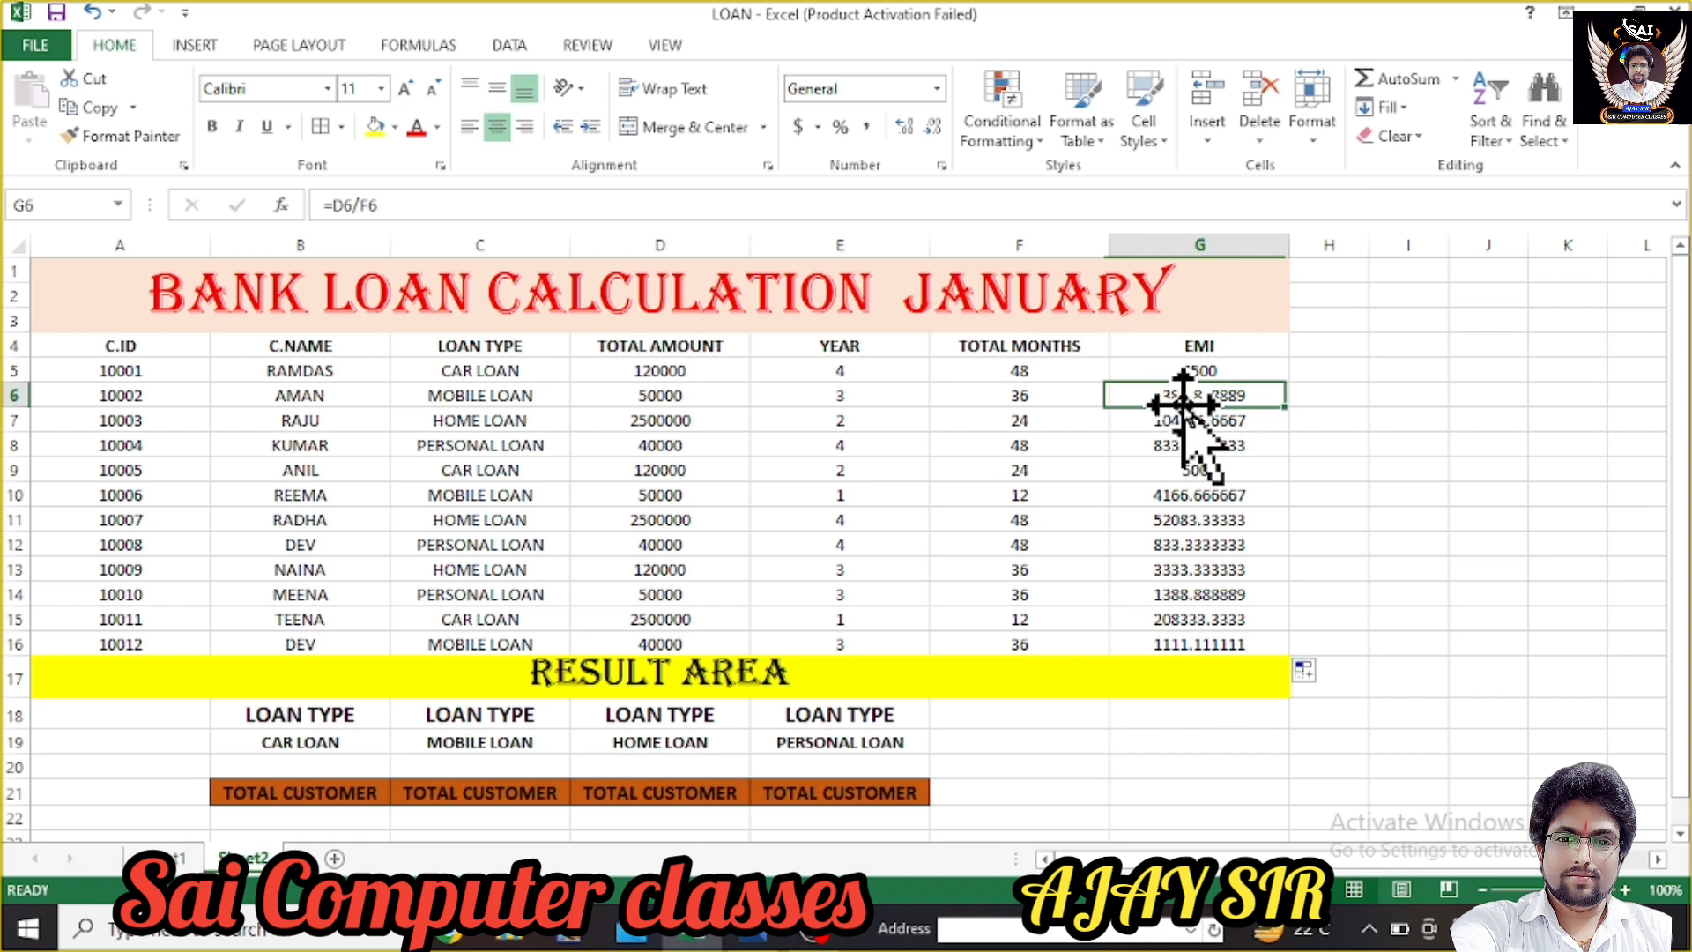
left_click(1058, 413)
left_click(687, 397)
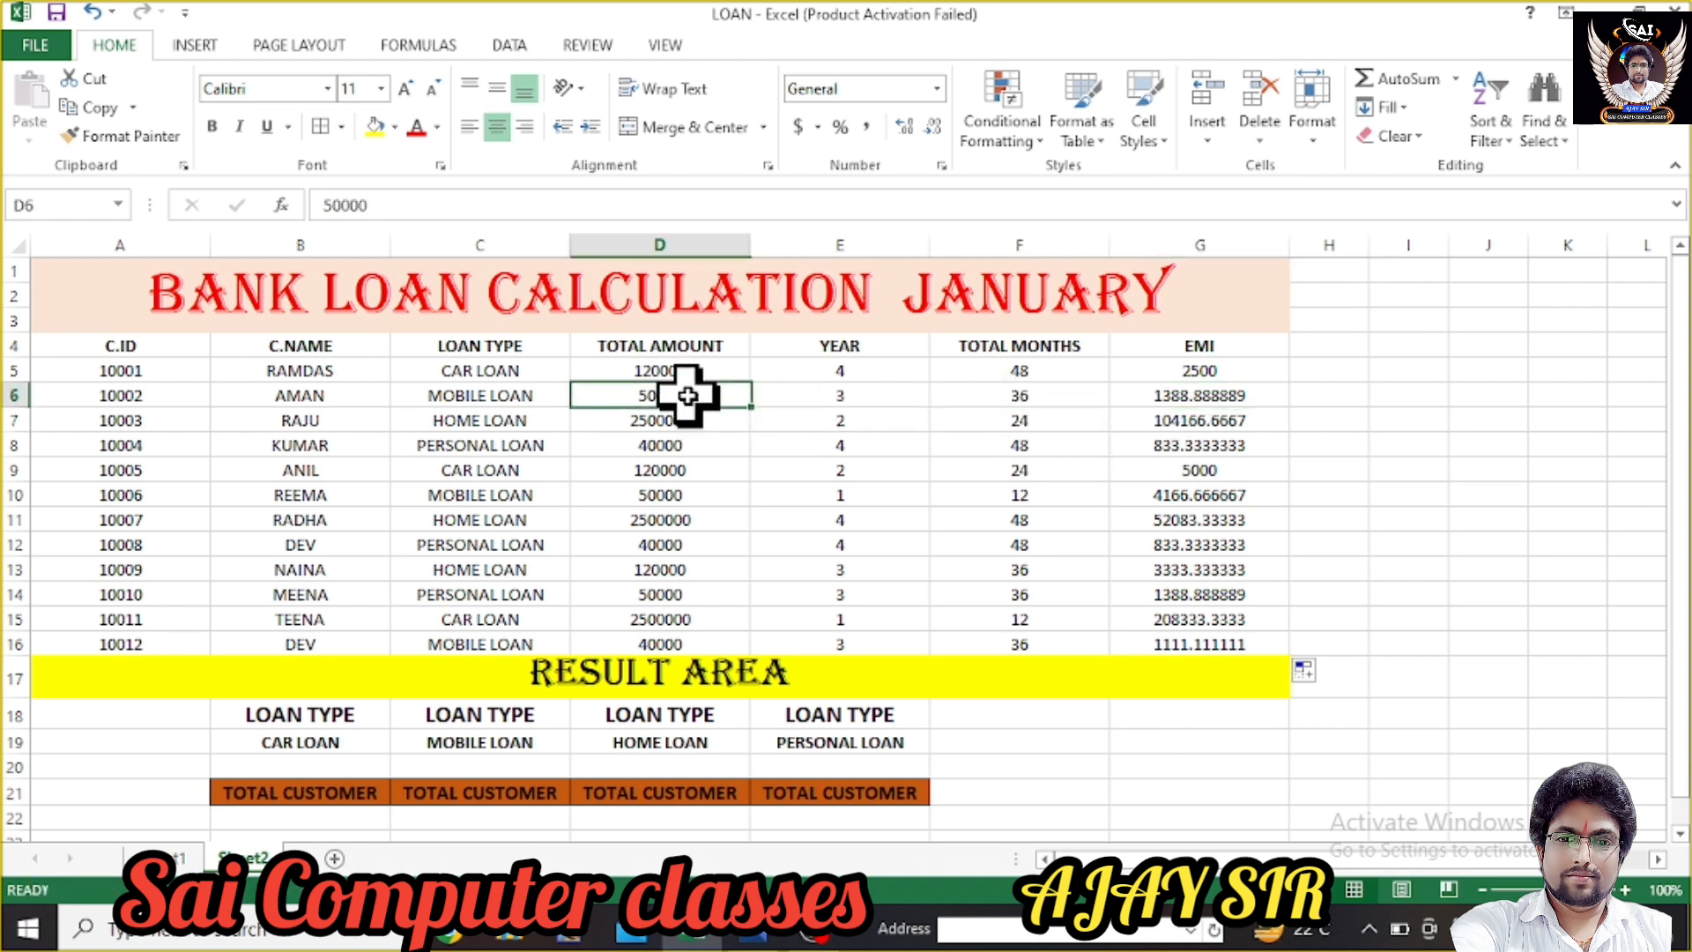
left_click(874, 398)
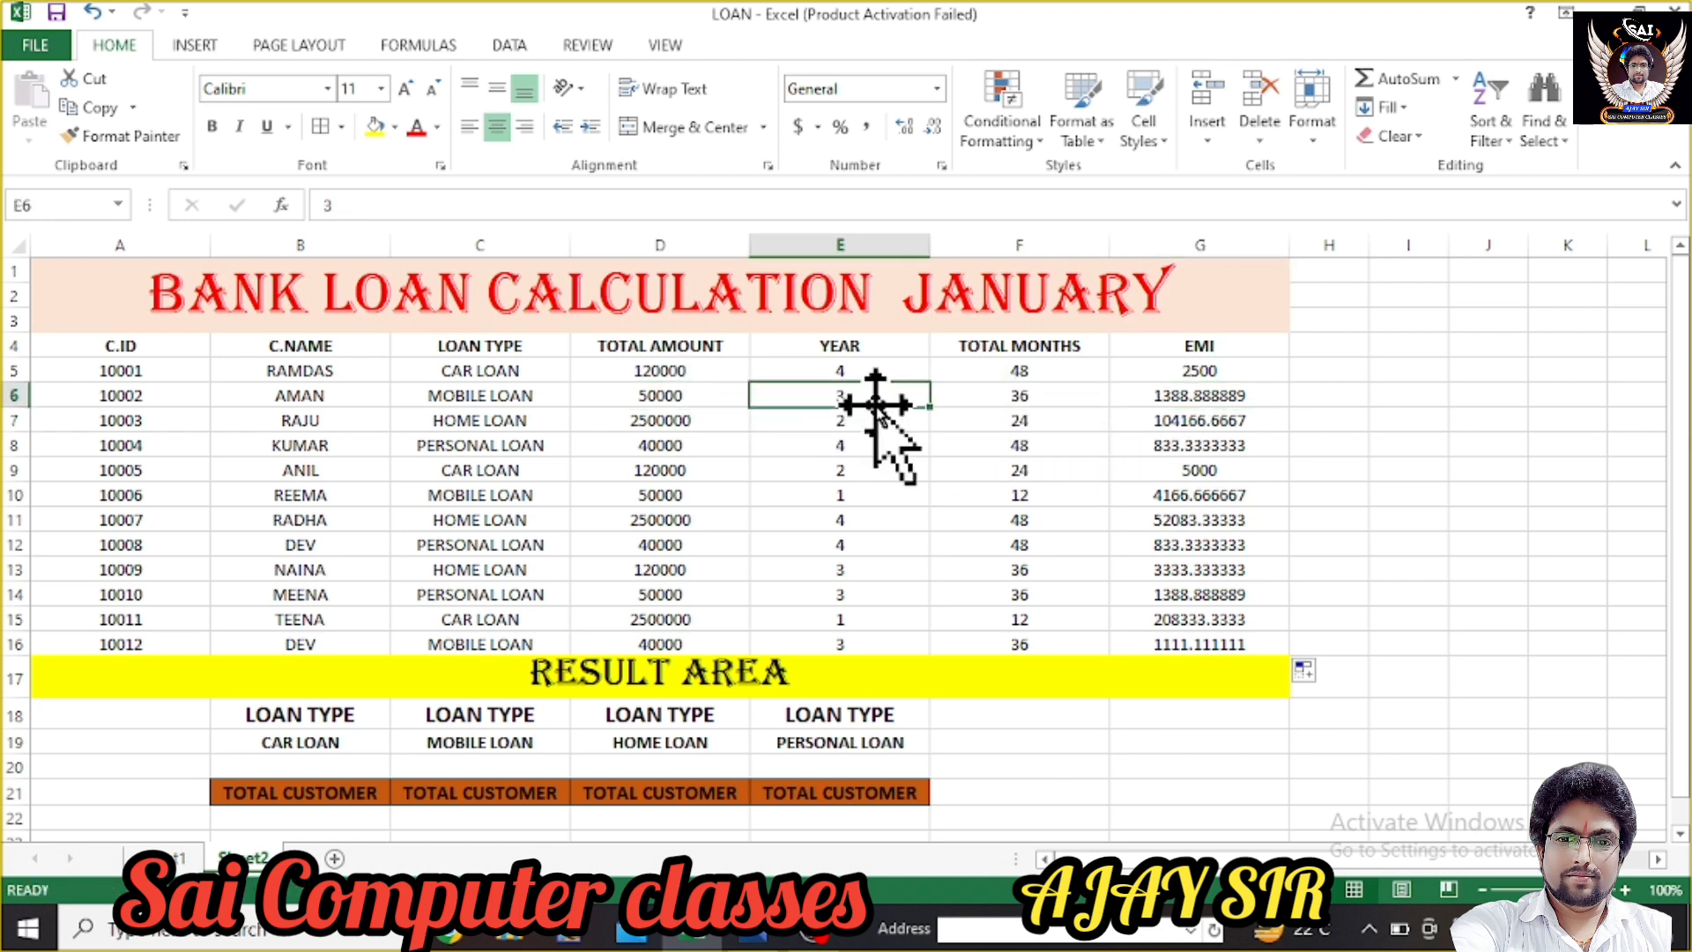
- Review the EMI range G5:G16 and compare its results with the Total Months values in rows 5 to 7
left_click_drag(1169, 378, 1193, 643)
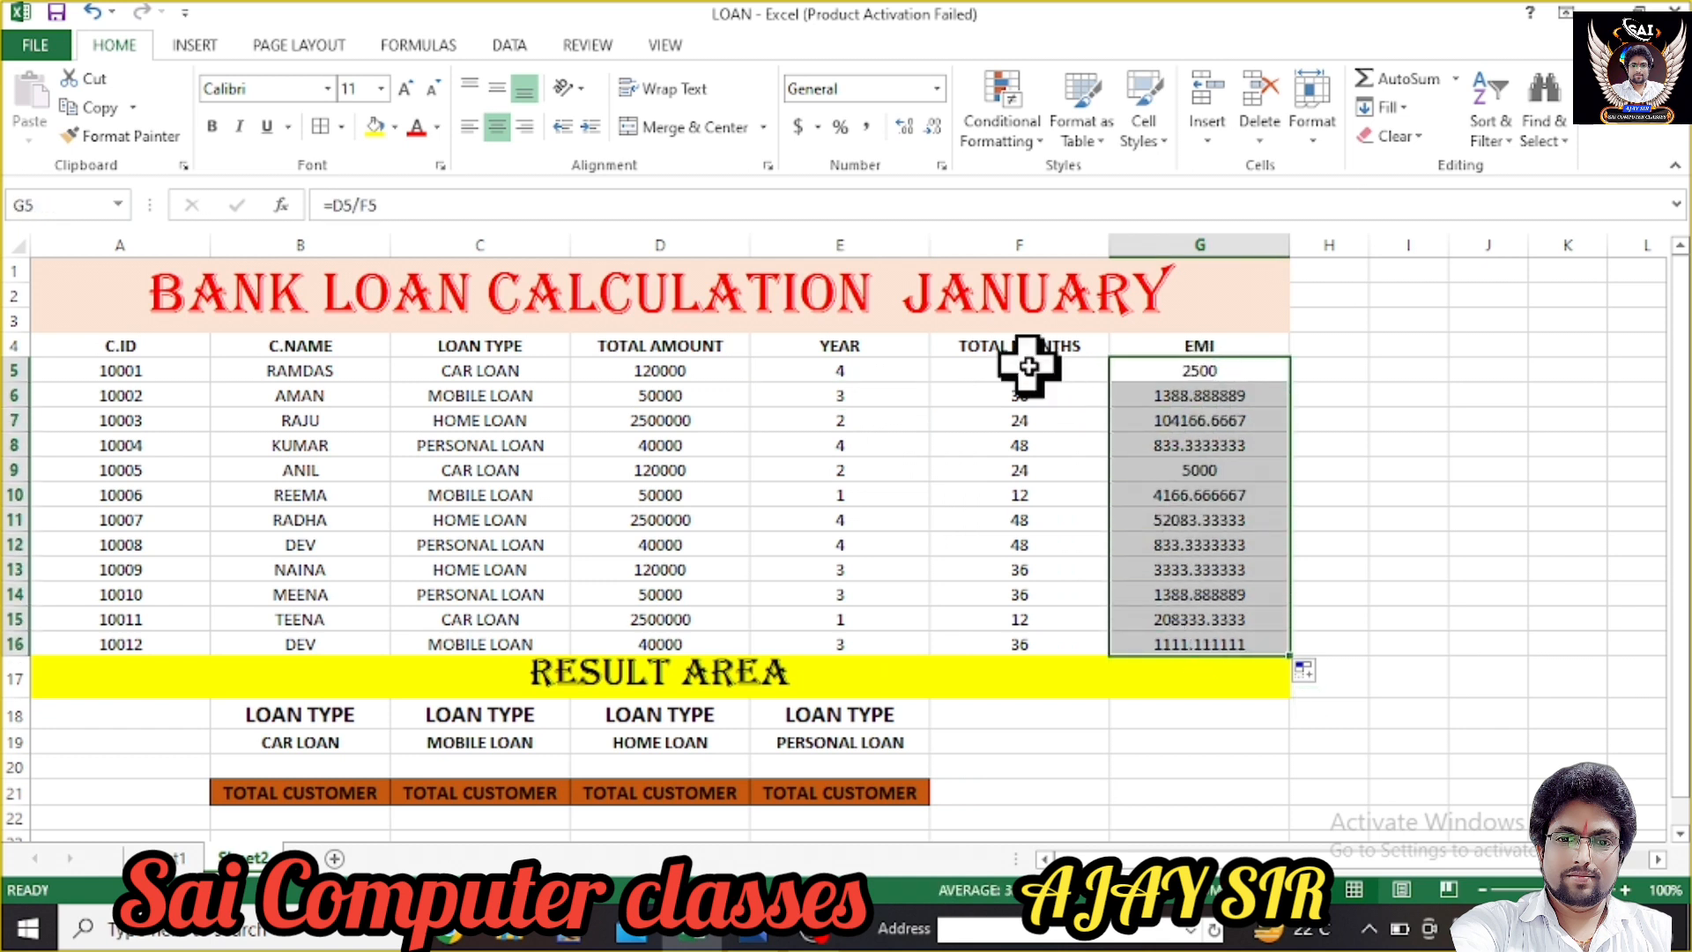
left_click(1055, 367)
left_click(1212, 367)
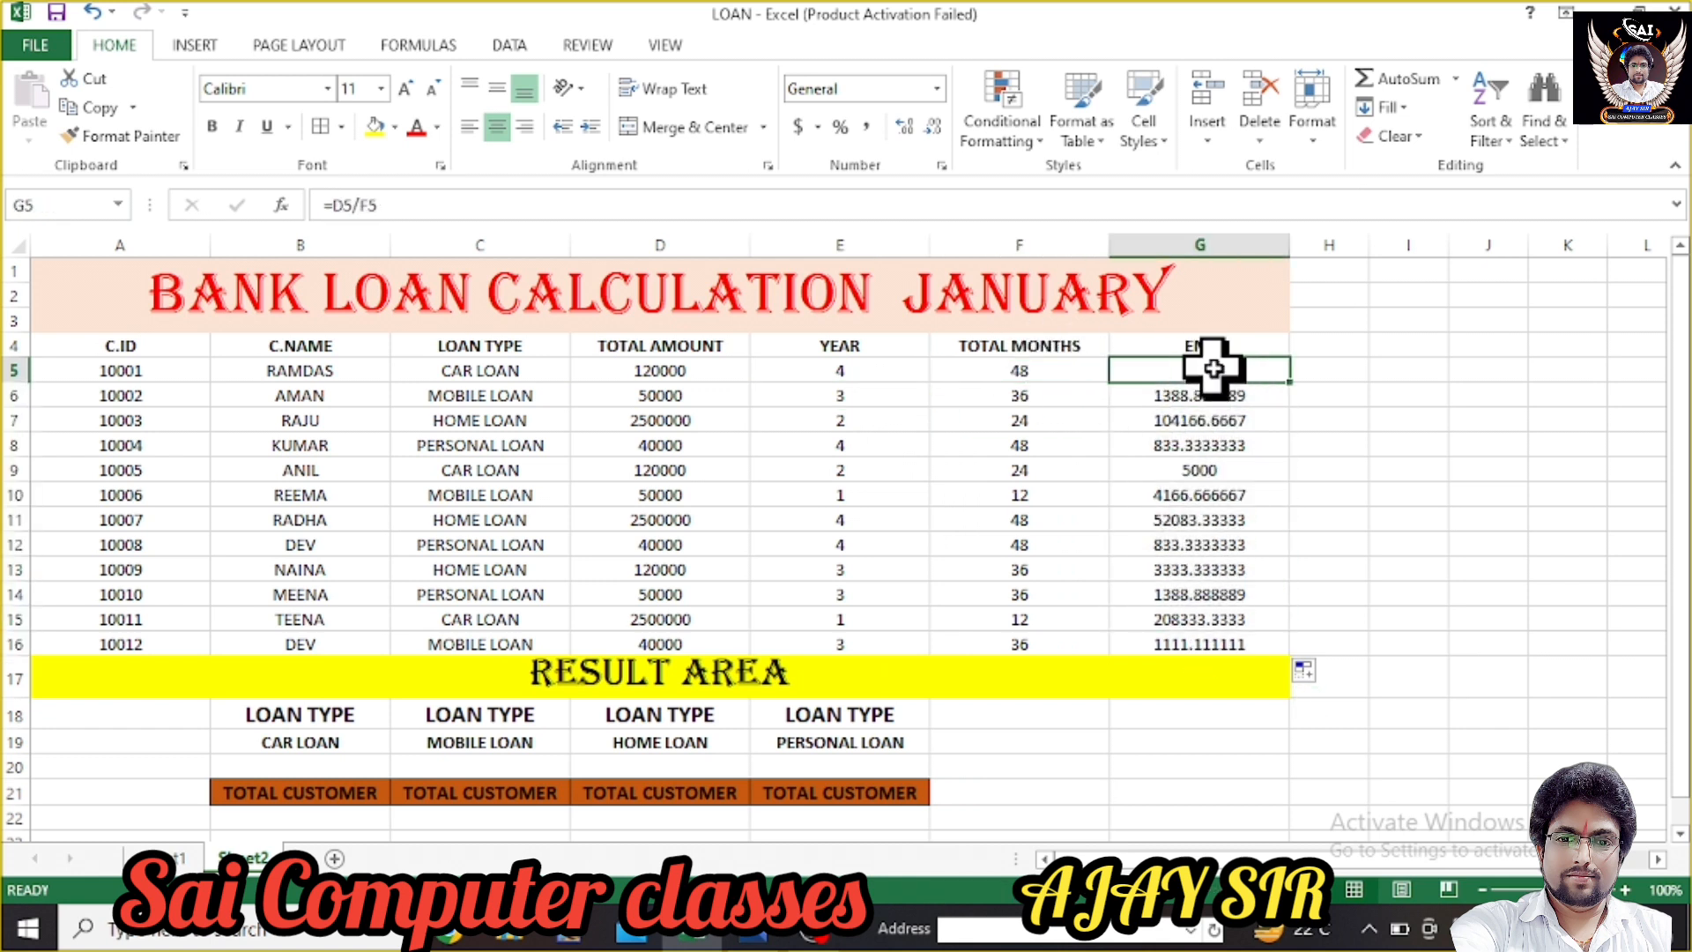
left_click(1052, 363)
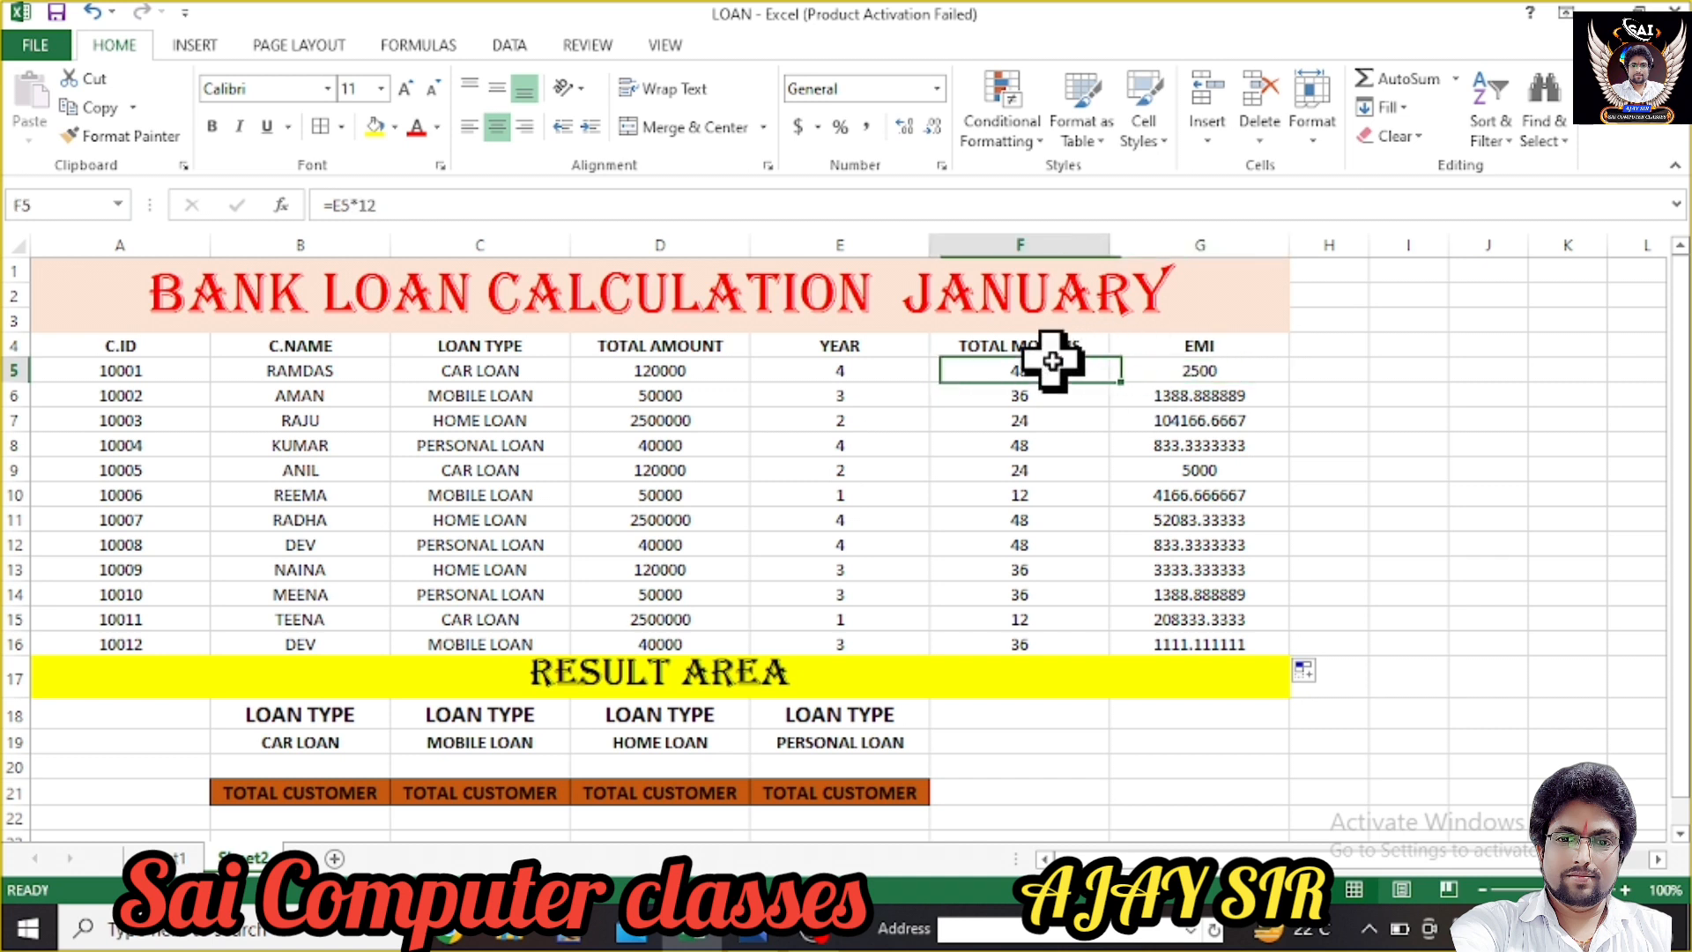
left_click(1181, 395)
left_click(1040, 391)
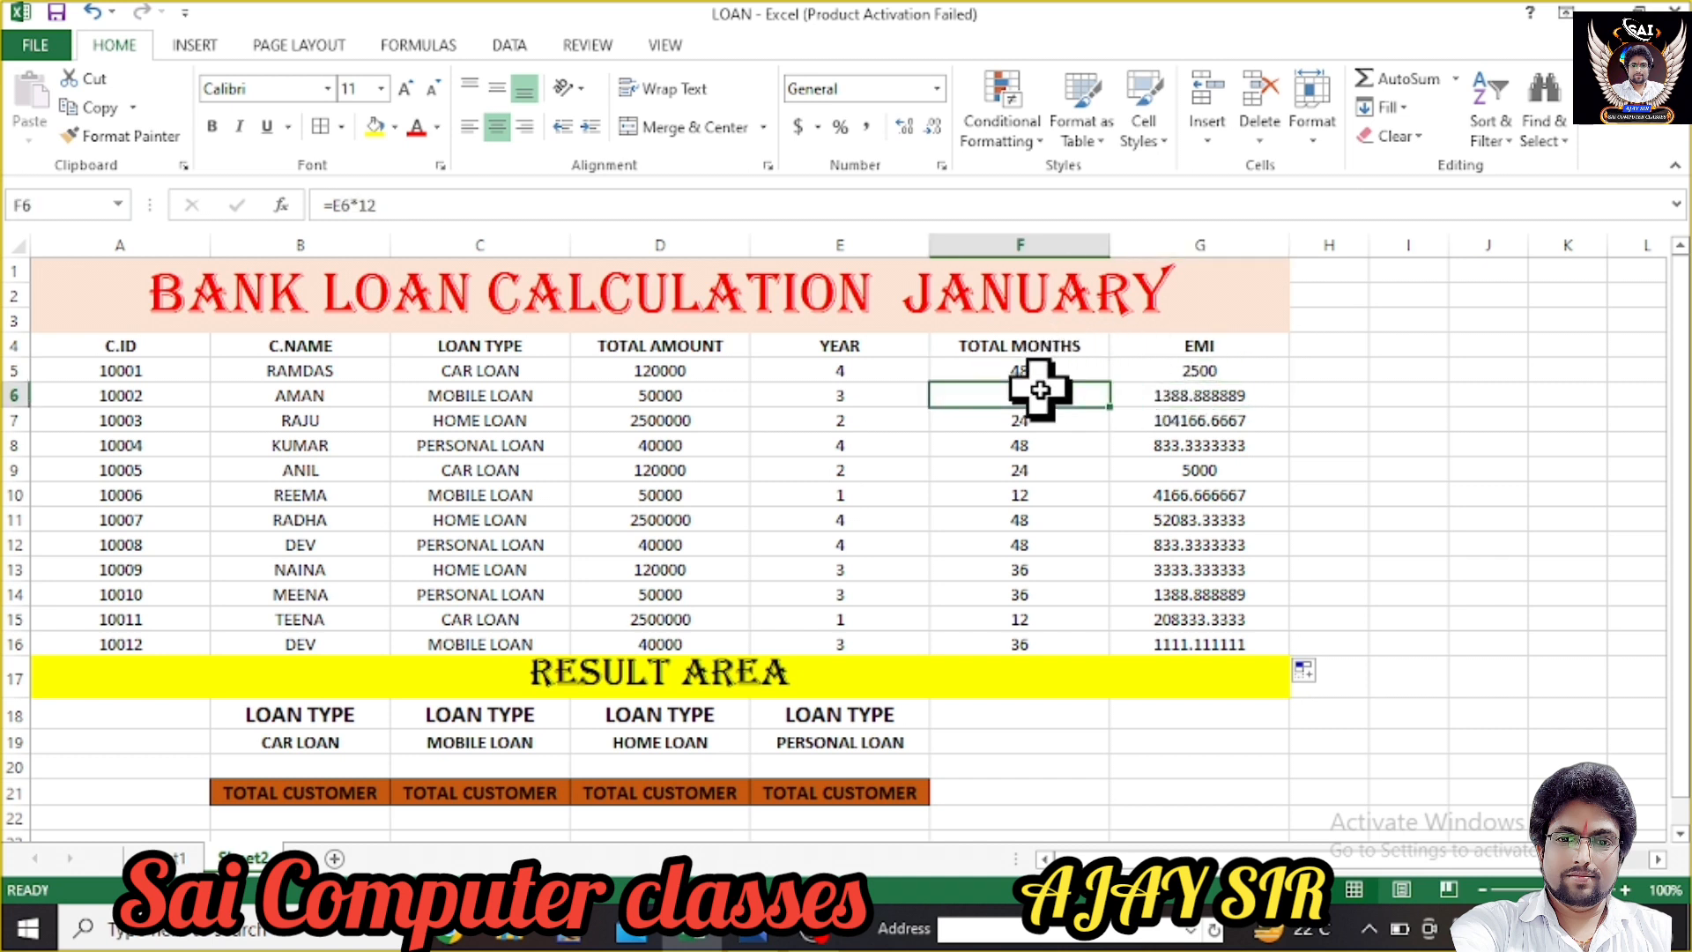
left_click(1172, 427)
left_click(1047, 424)
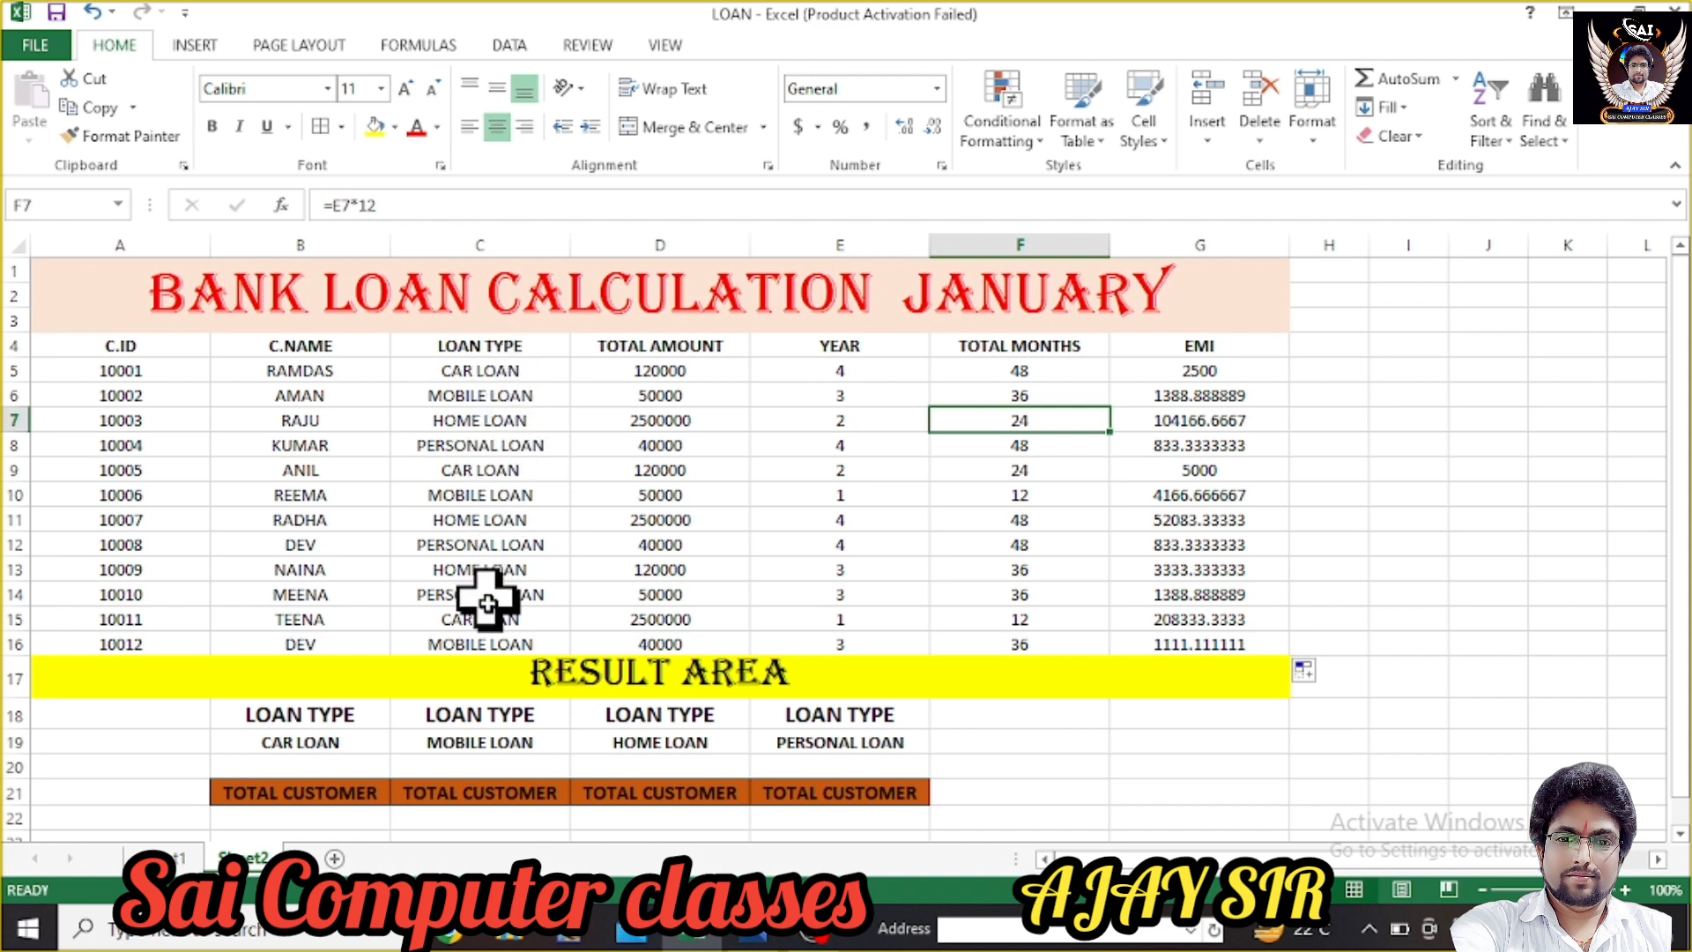
- Consult the DSUM loan total formula in B23 of the completed example on Sheet1, with B20 on Sheet2 as the target cell
left_click(304, 769)
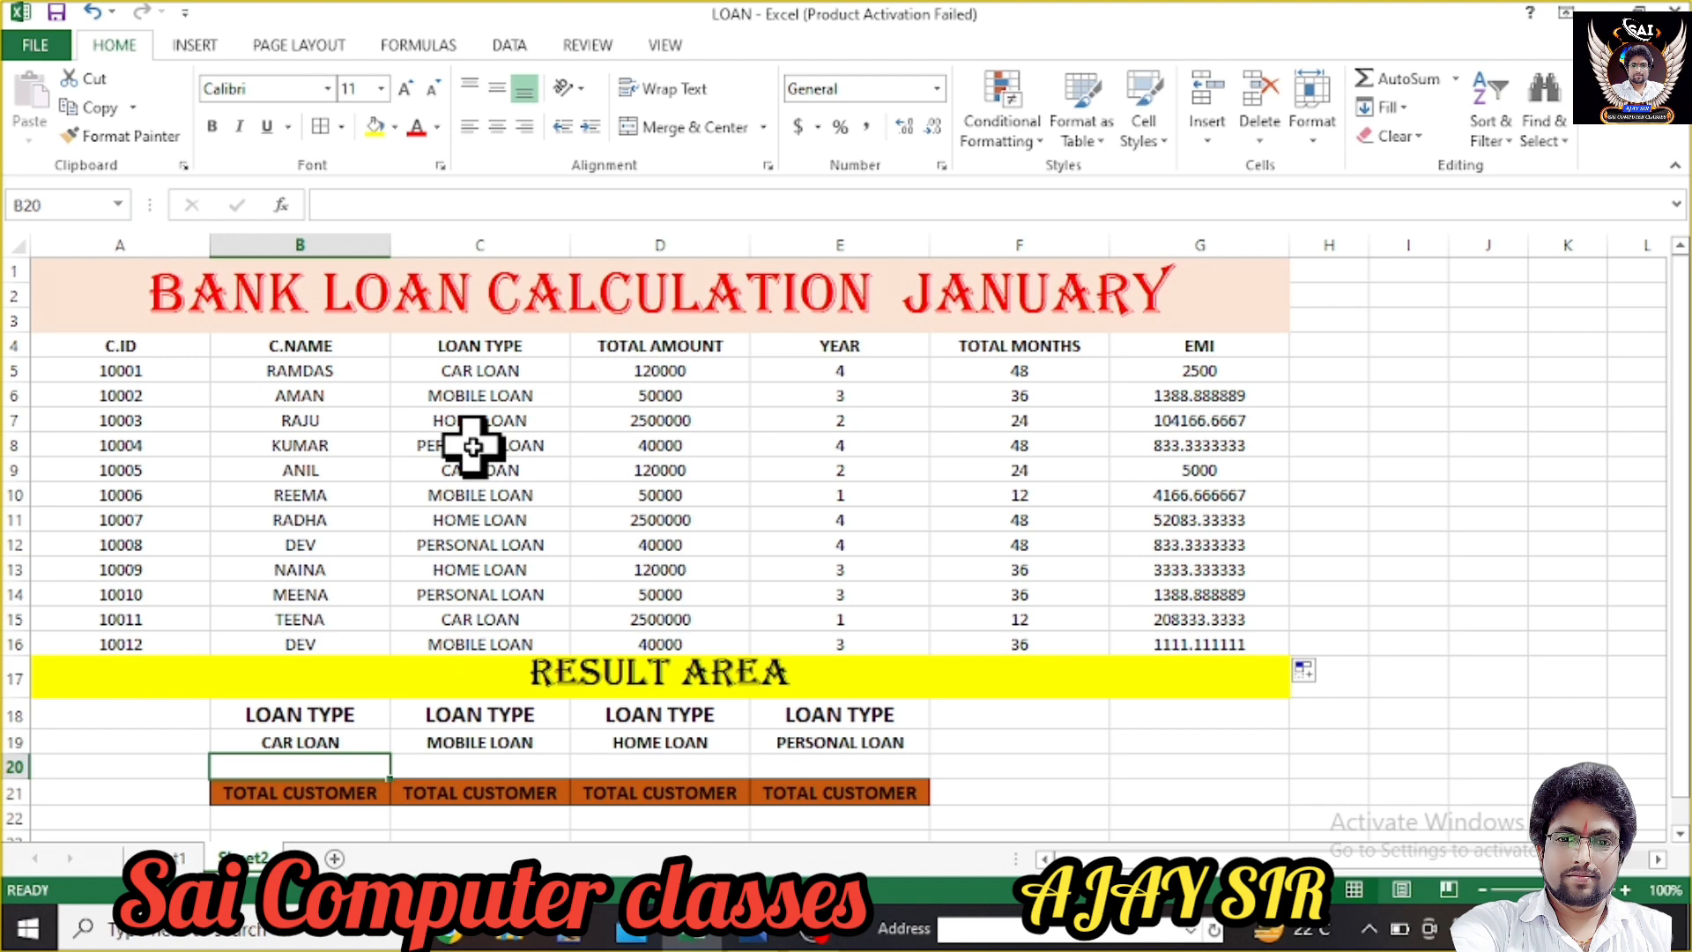
left_click(181, 860)
left_click(245, 774)
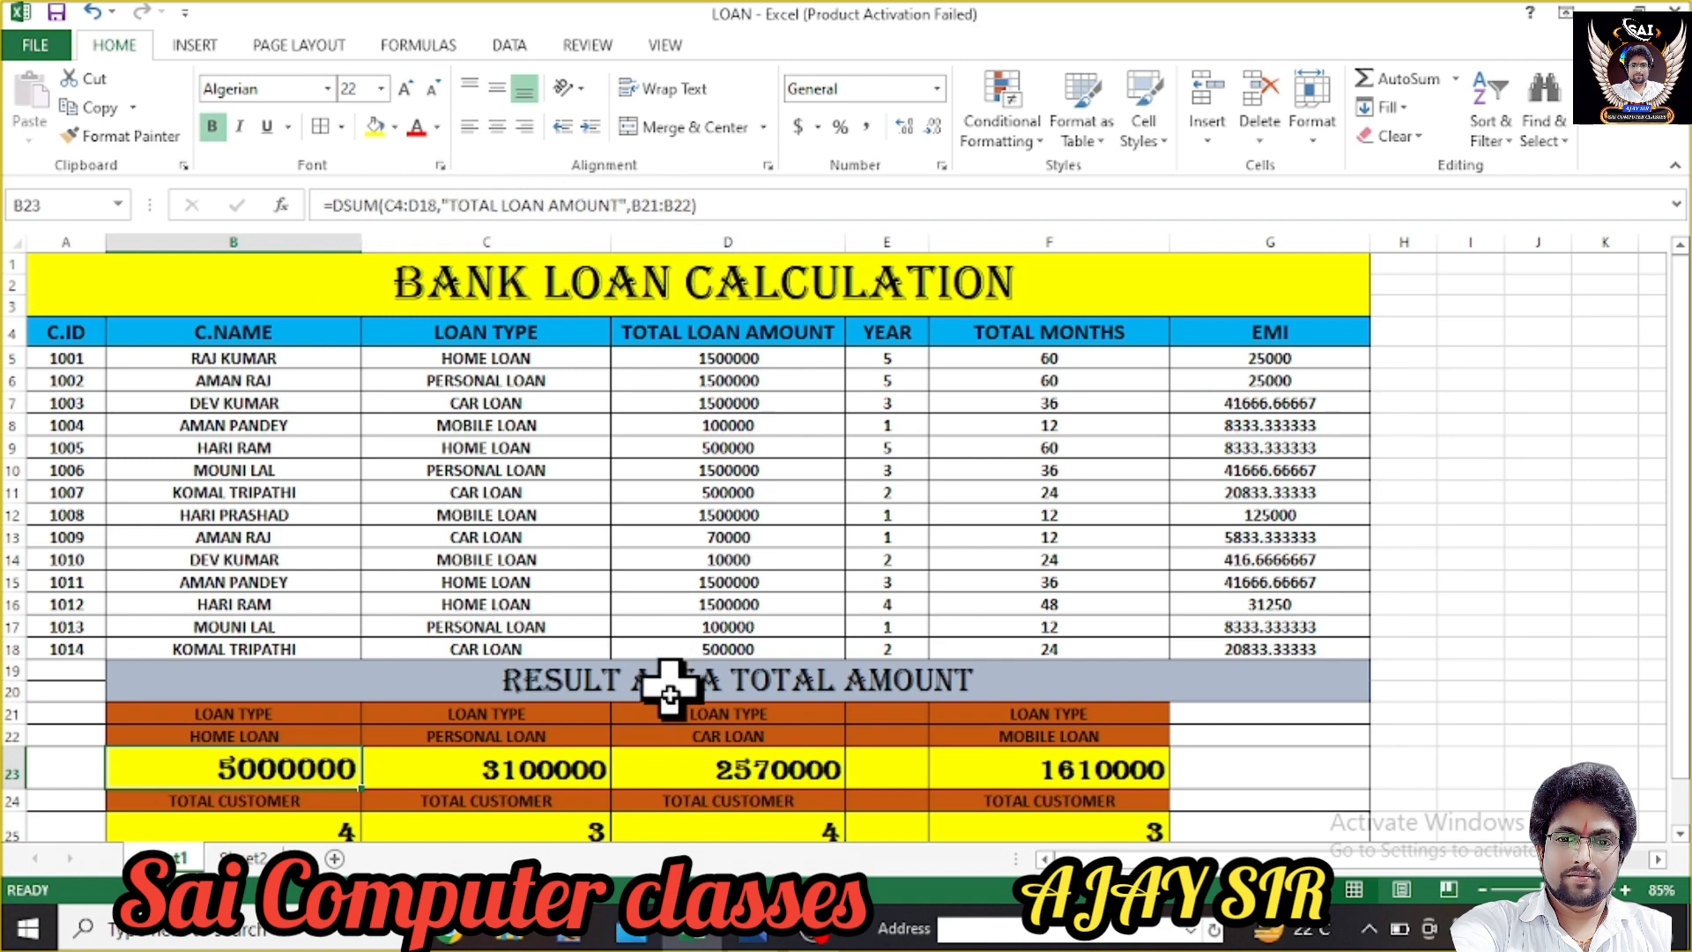
left_click(245, 857)
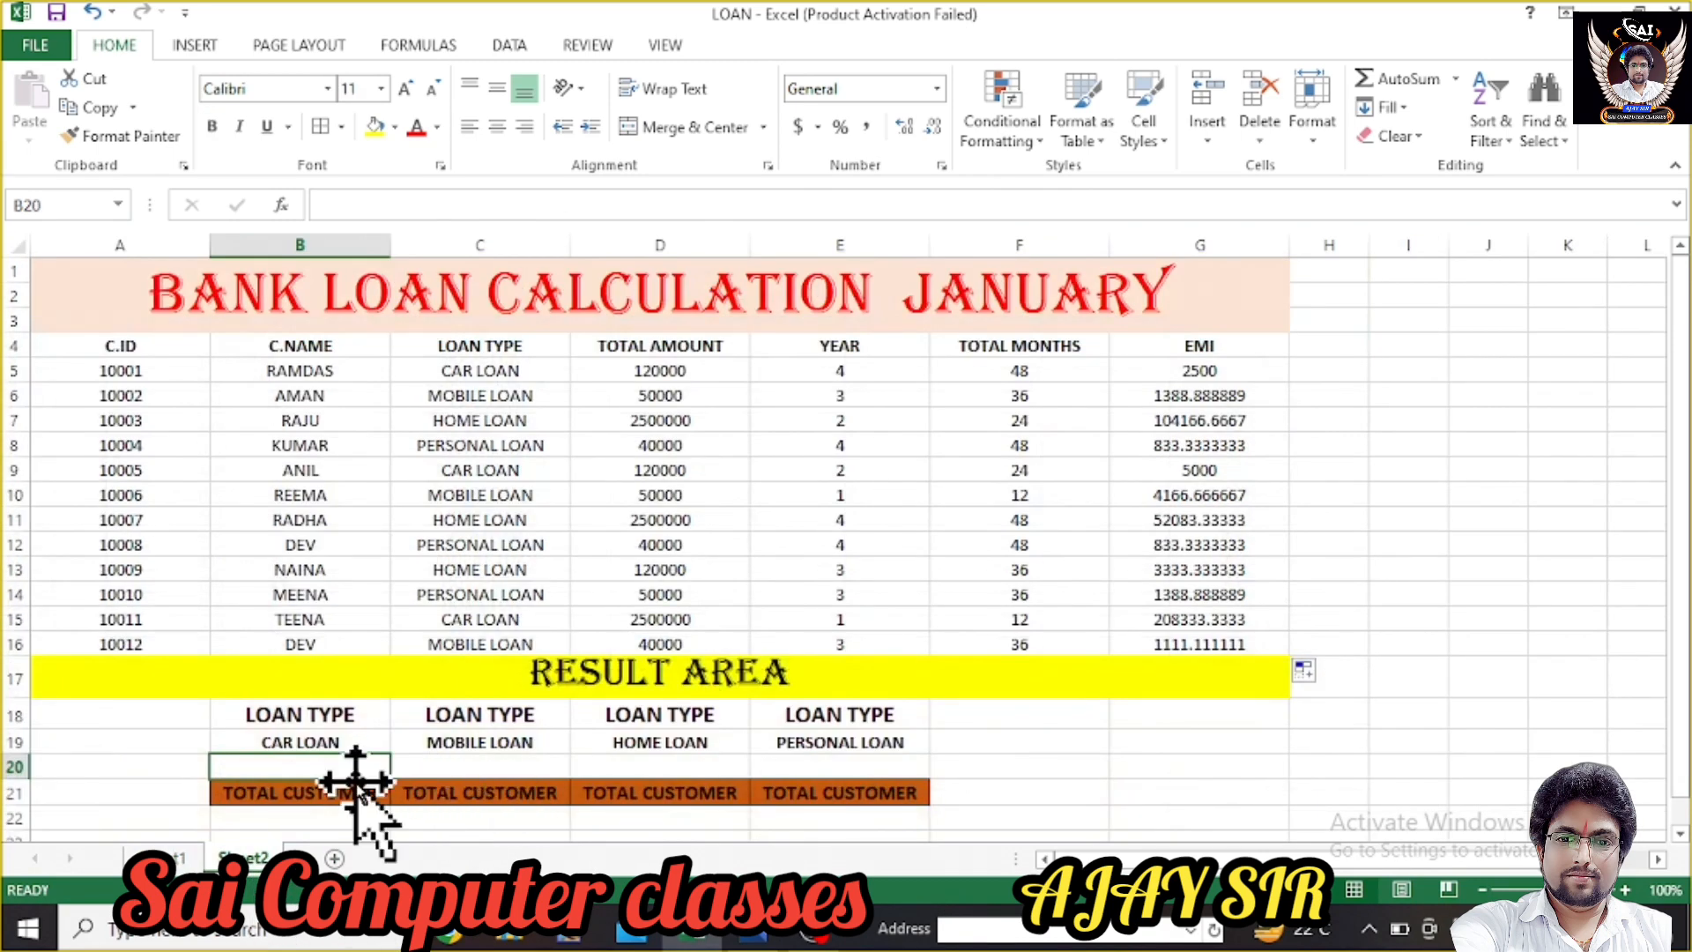
- Try the car loan total formula =DSUM(C4:D16,"TOTAL AMOUNT",B18:B19) in B20 and clear the cell again
type("=")
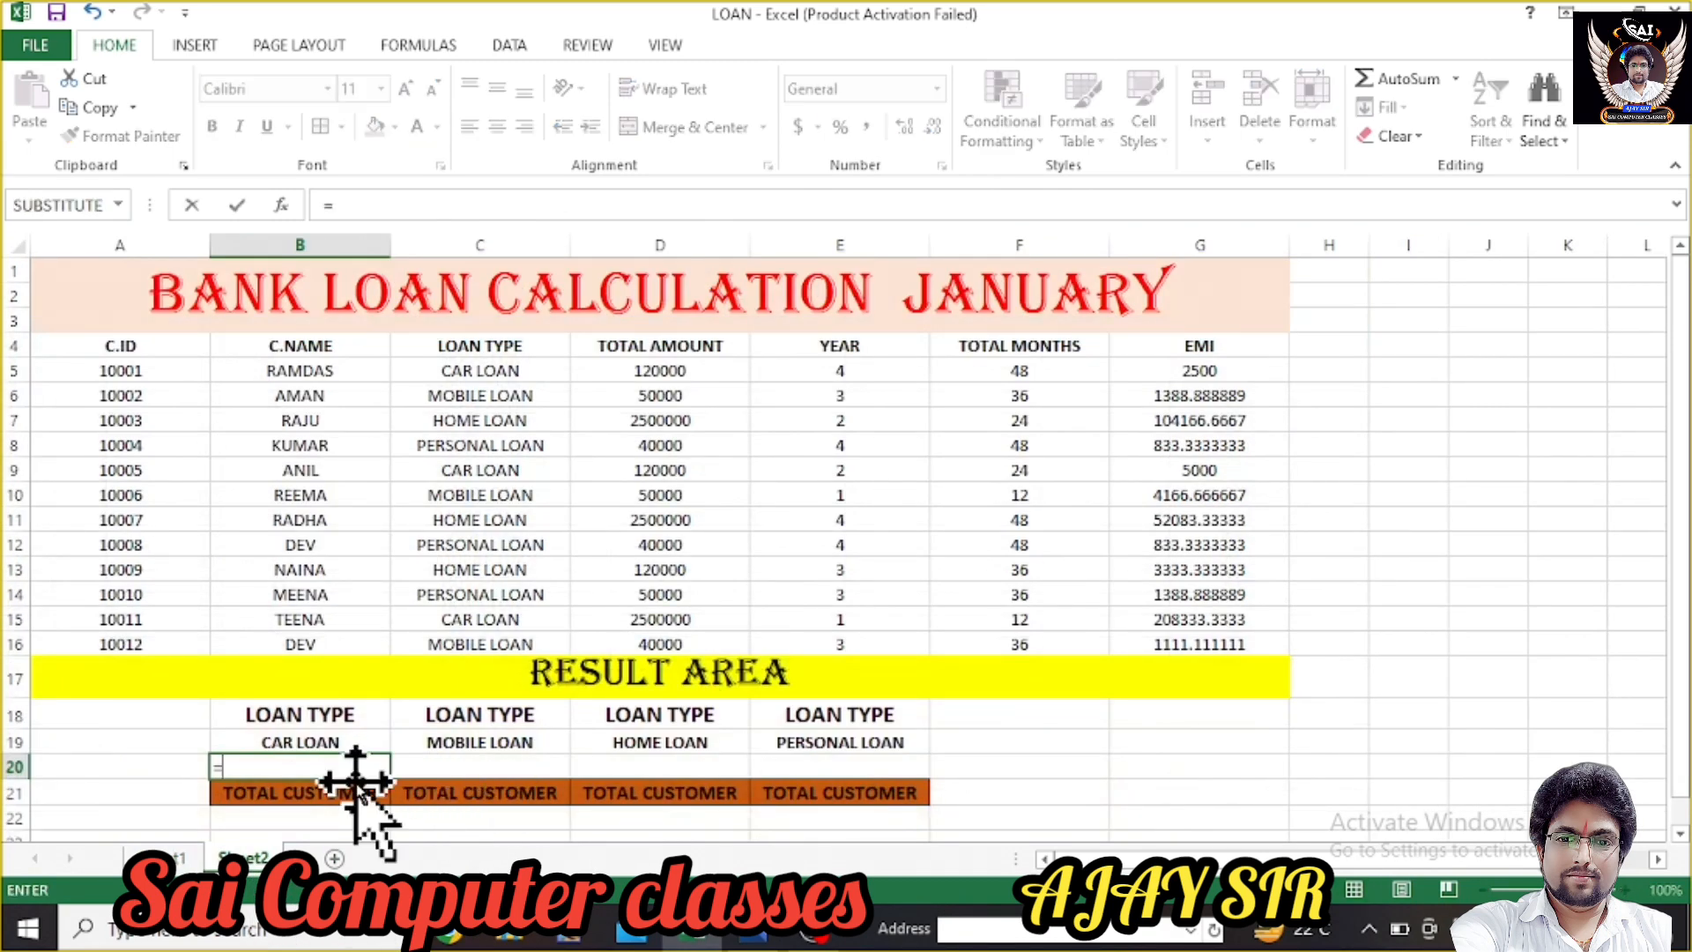
type("DSUM")
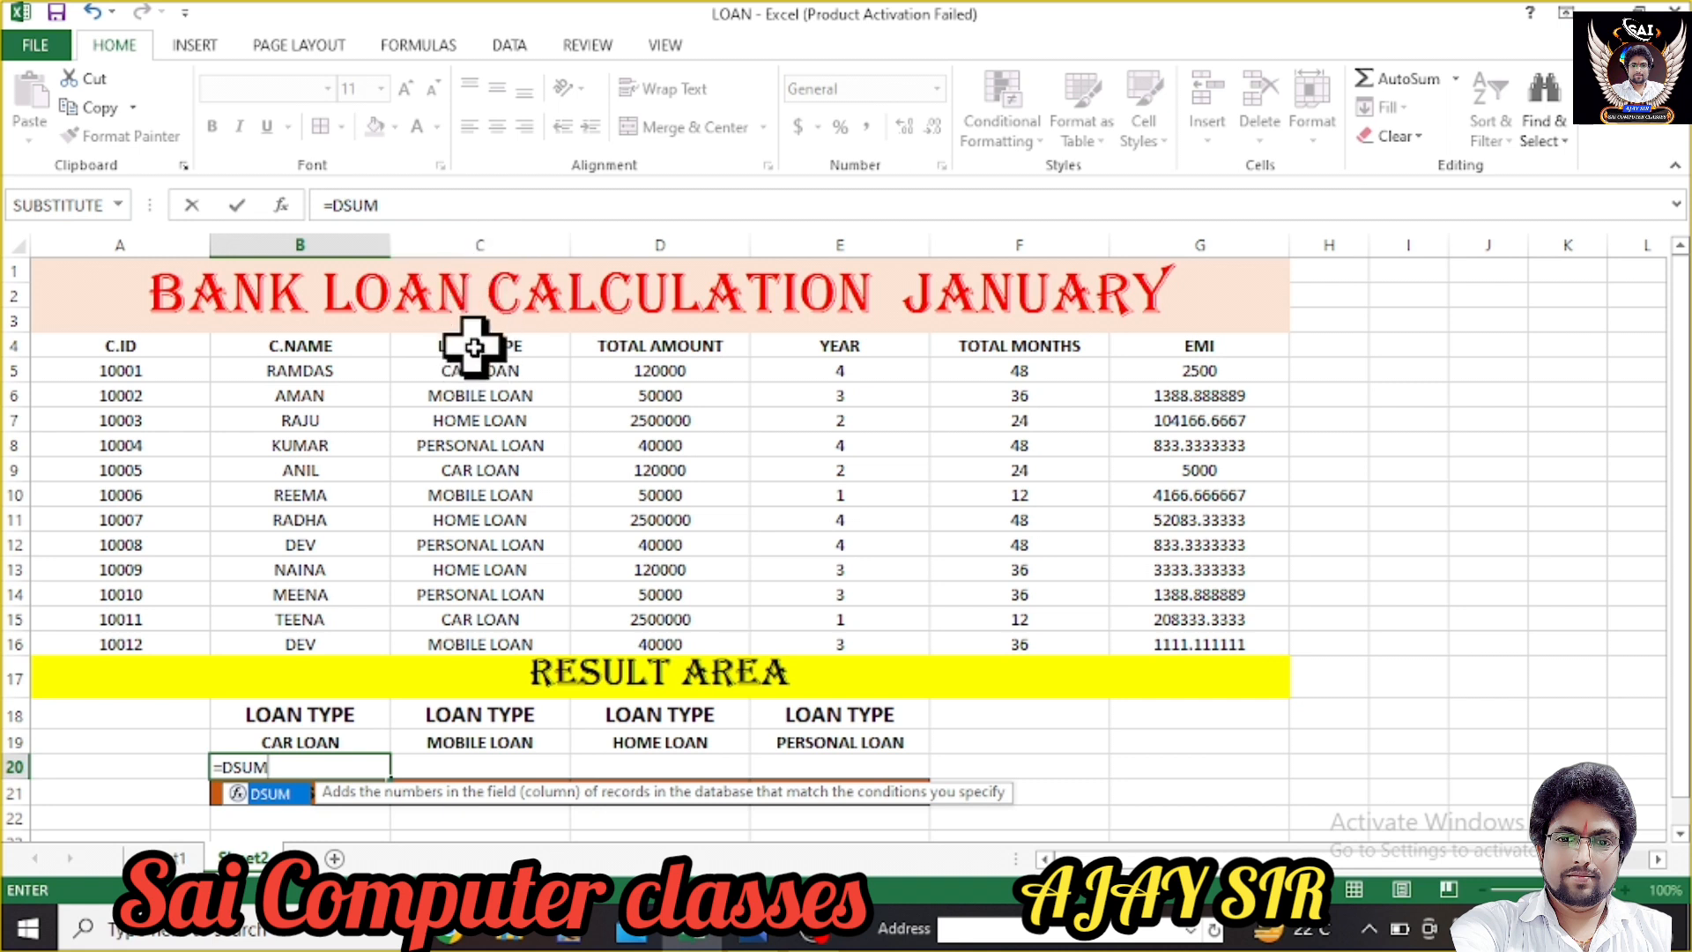
type("(C")
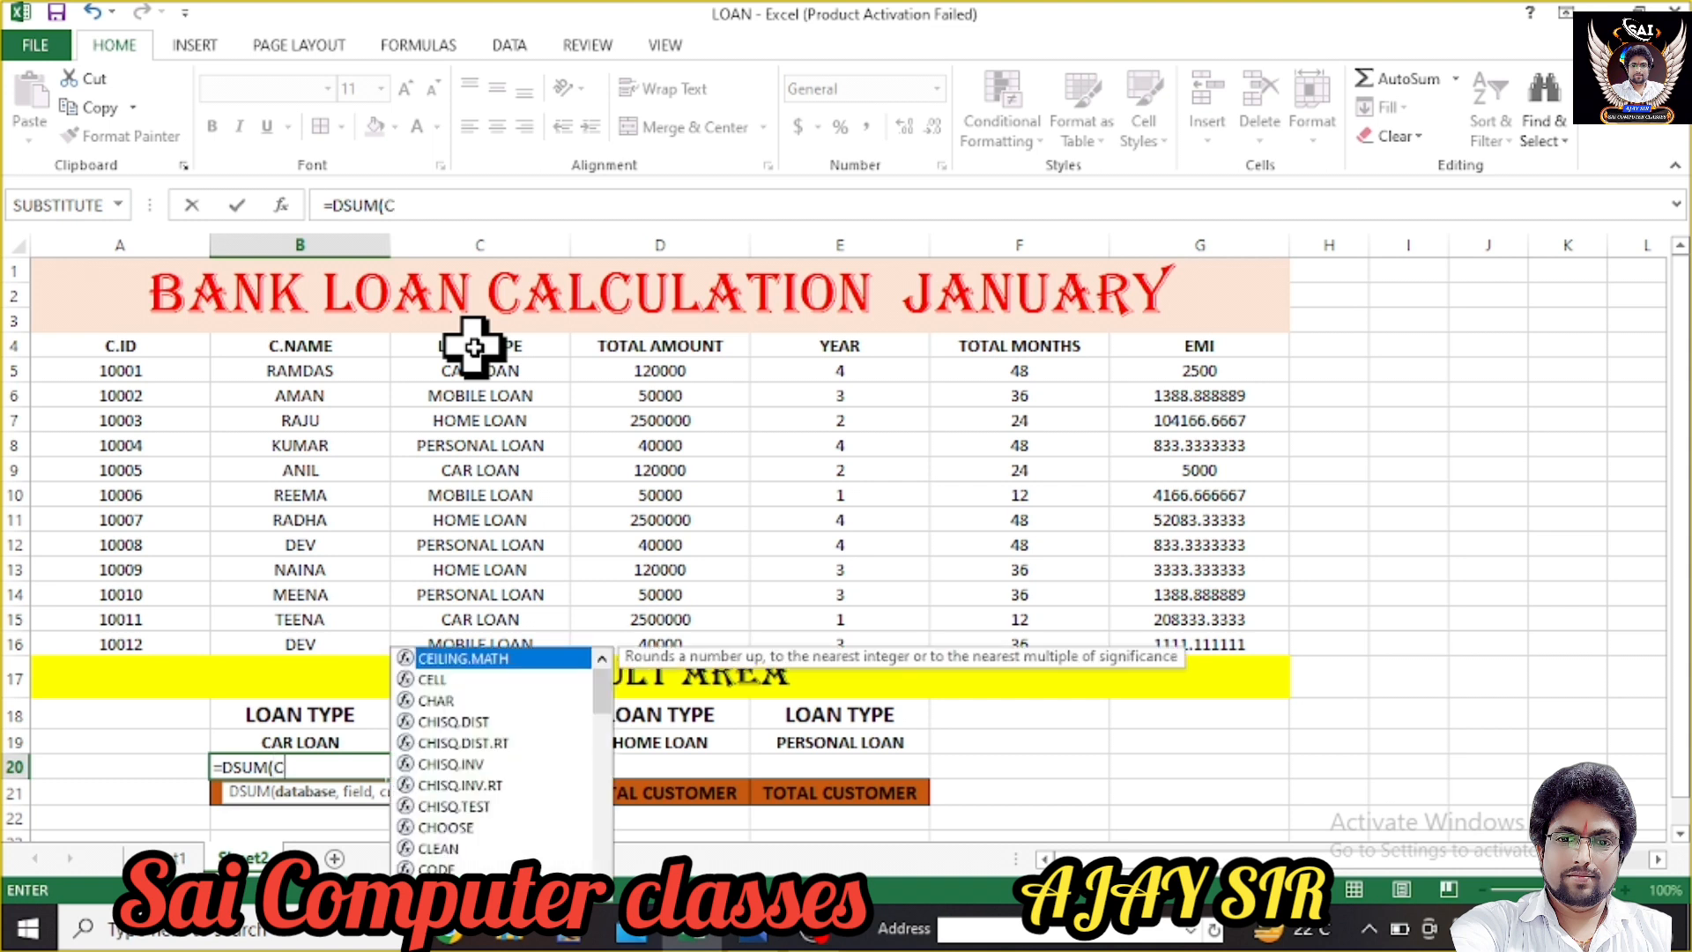
type("4:")
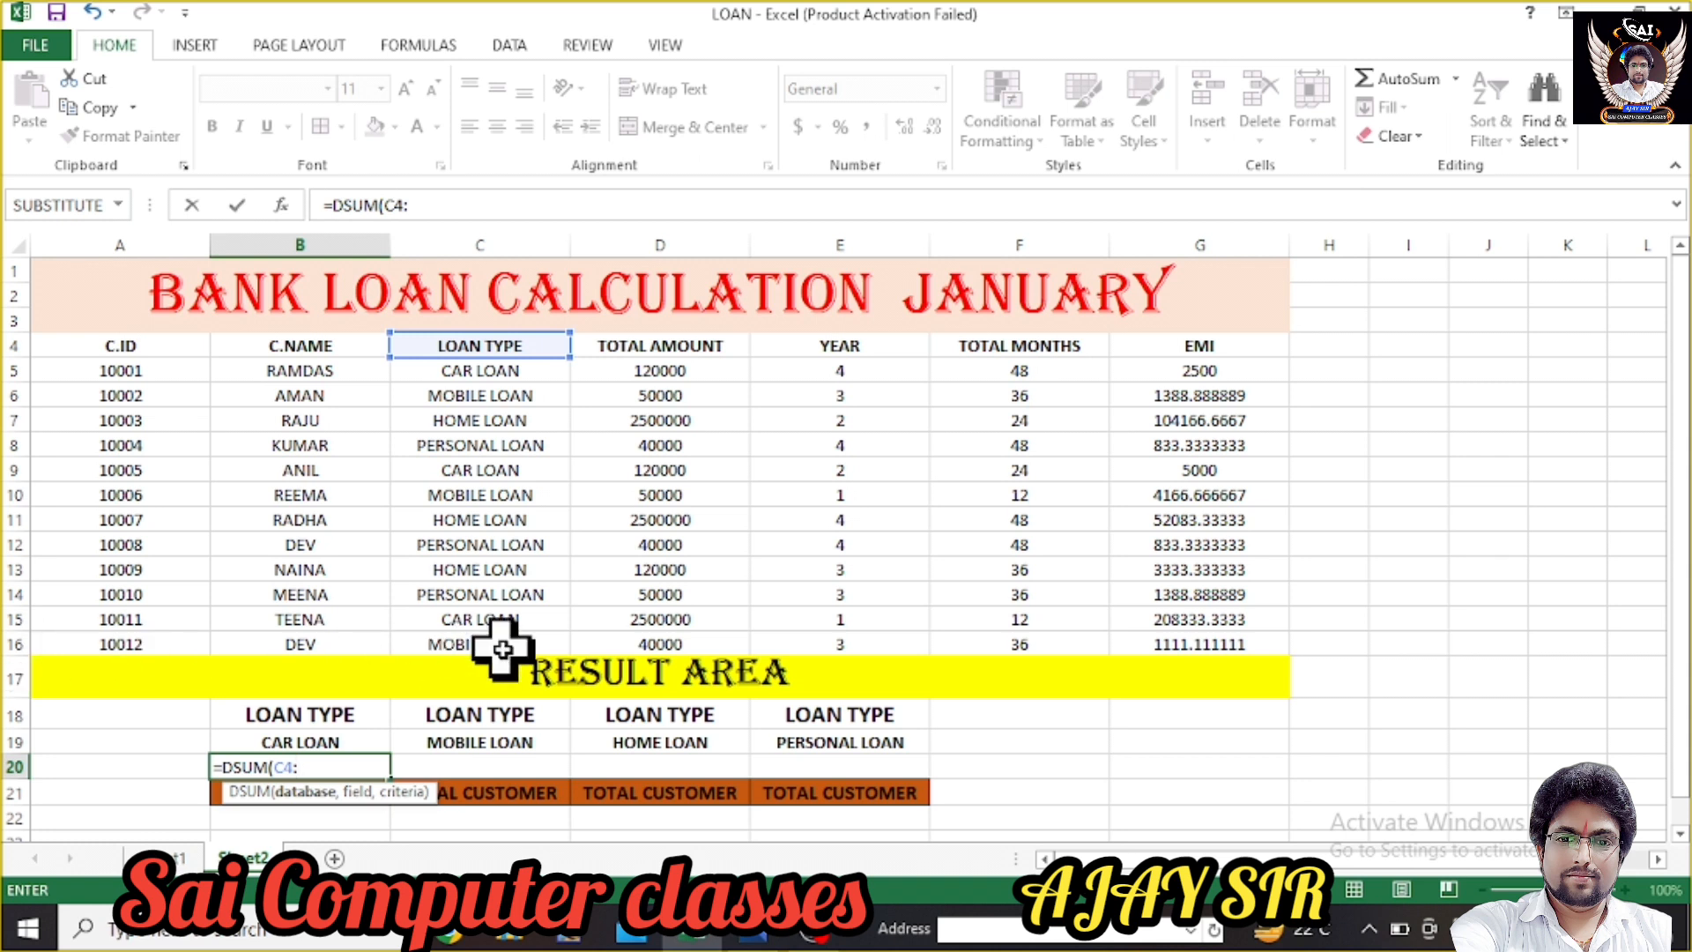
type("D16,\"TOTAL AMOUNT\",B18:B19")
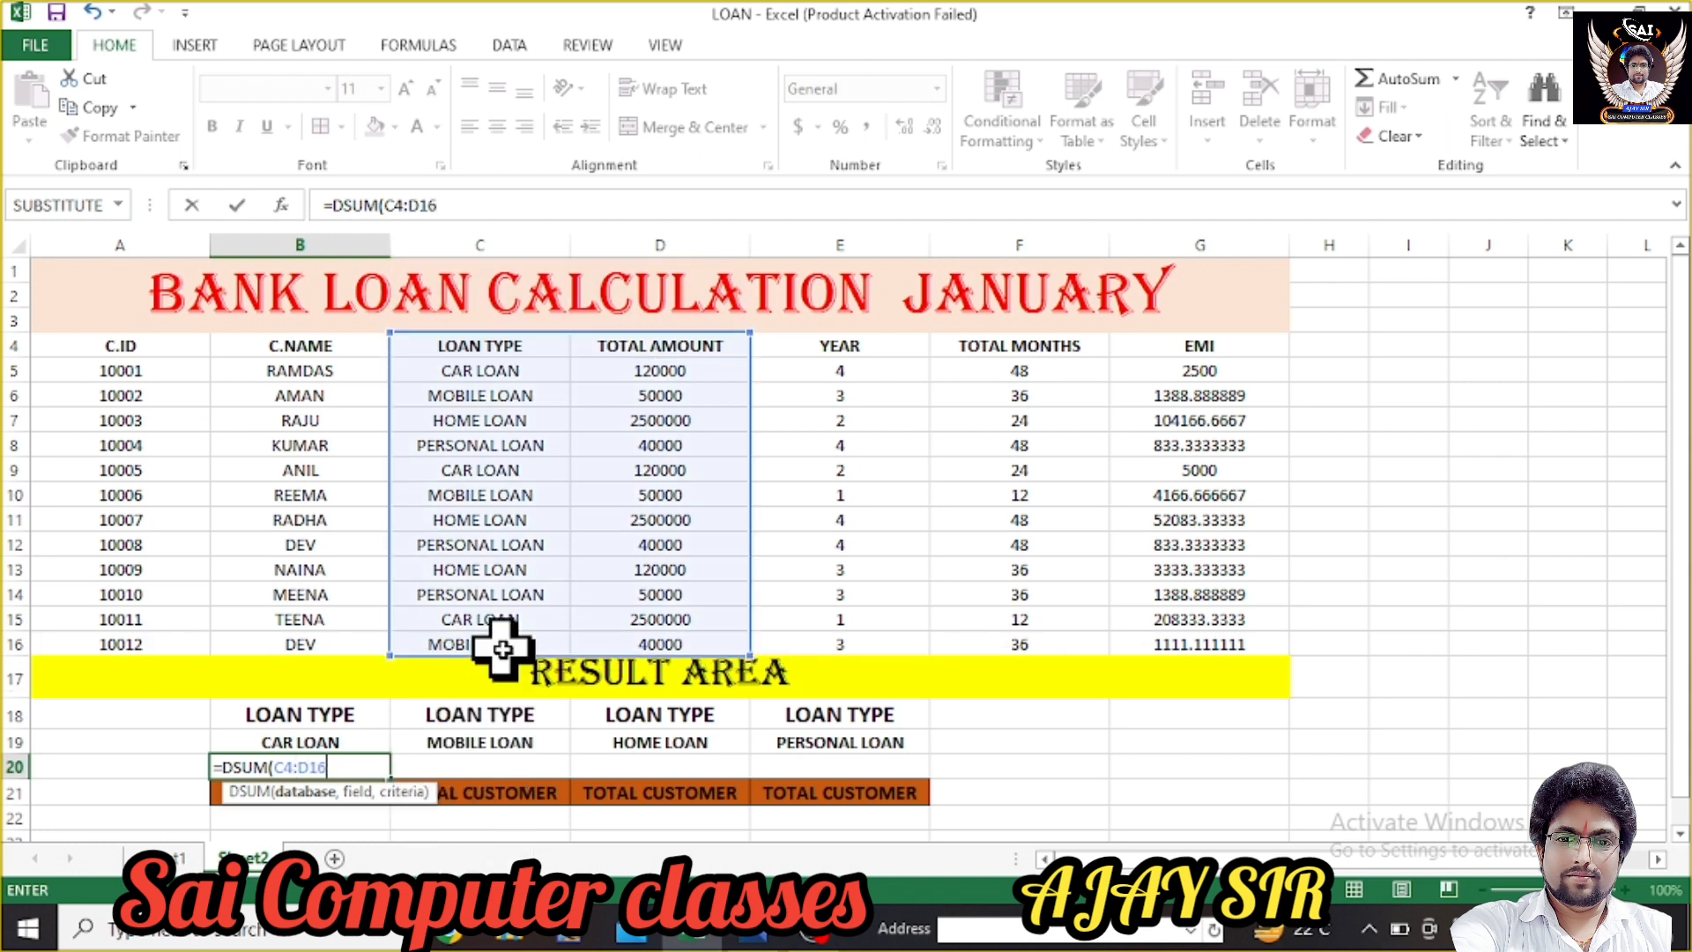
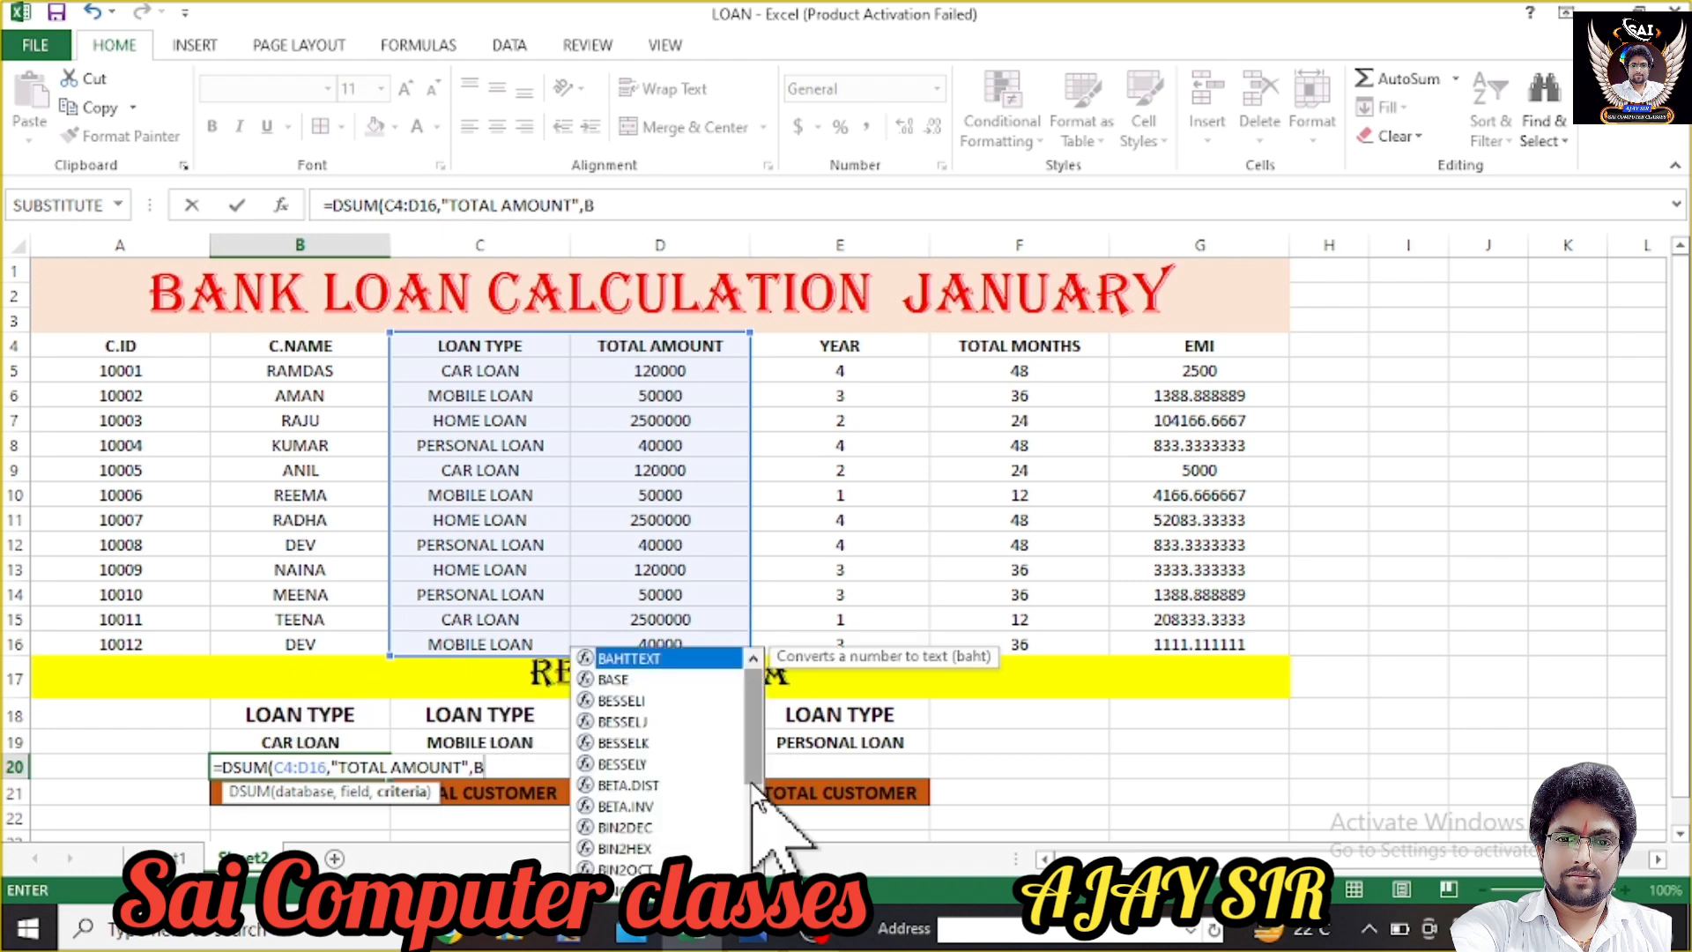
type("1")
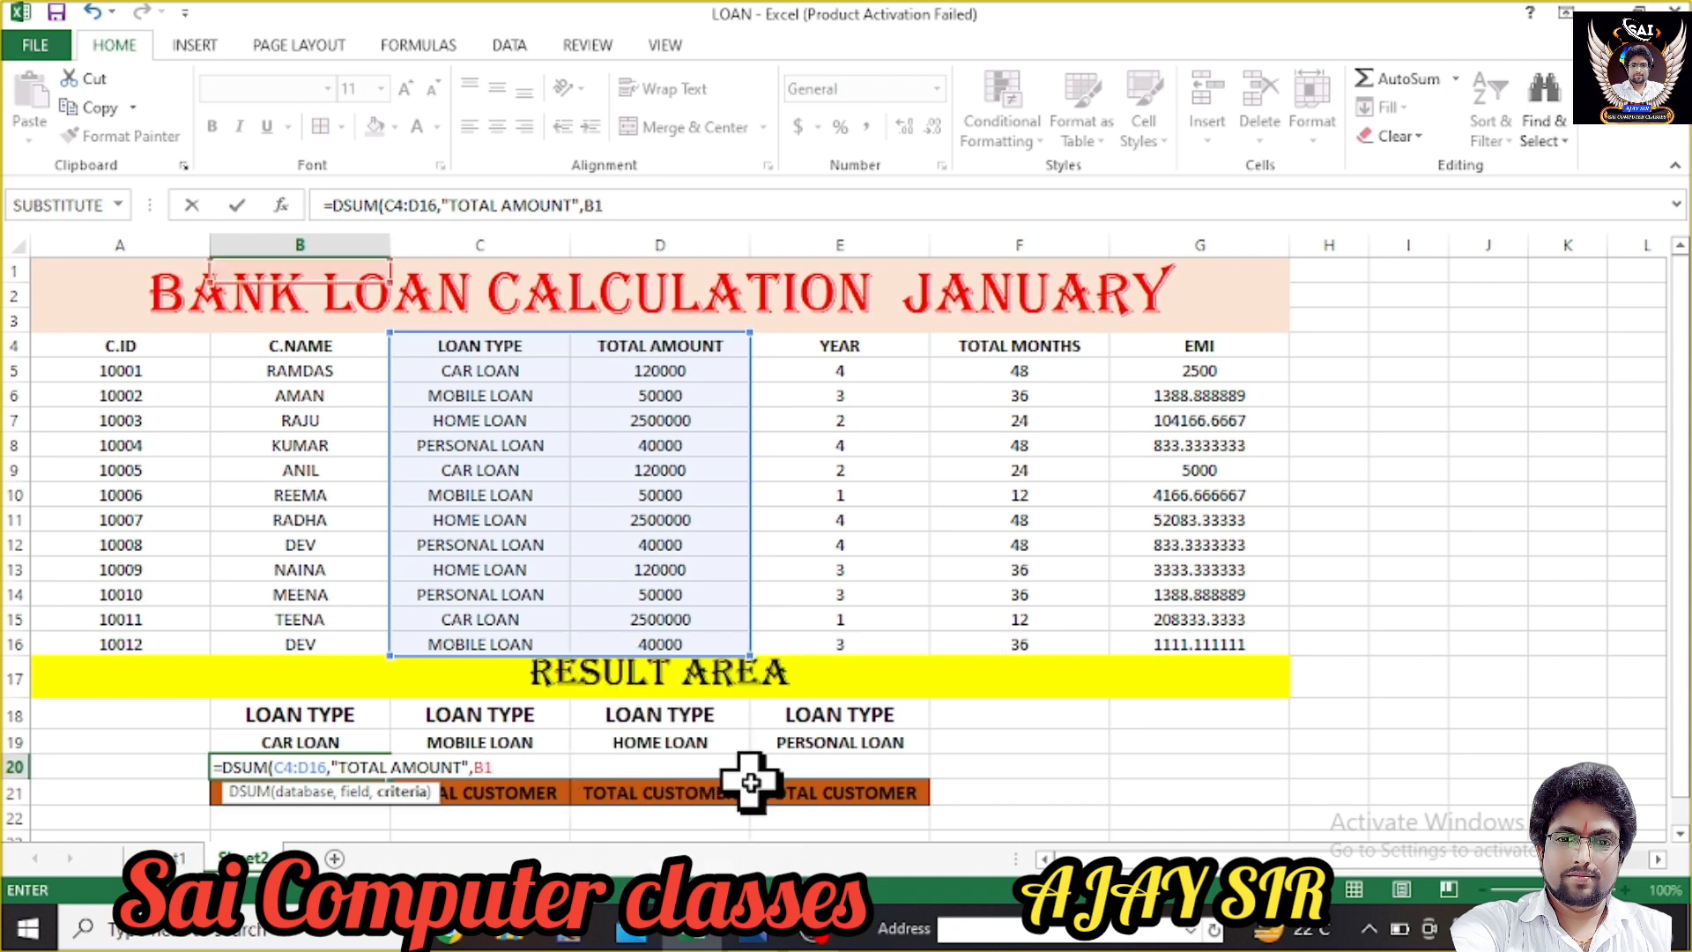
type("8:")
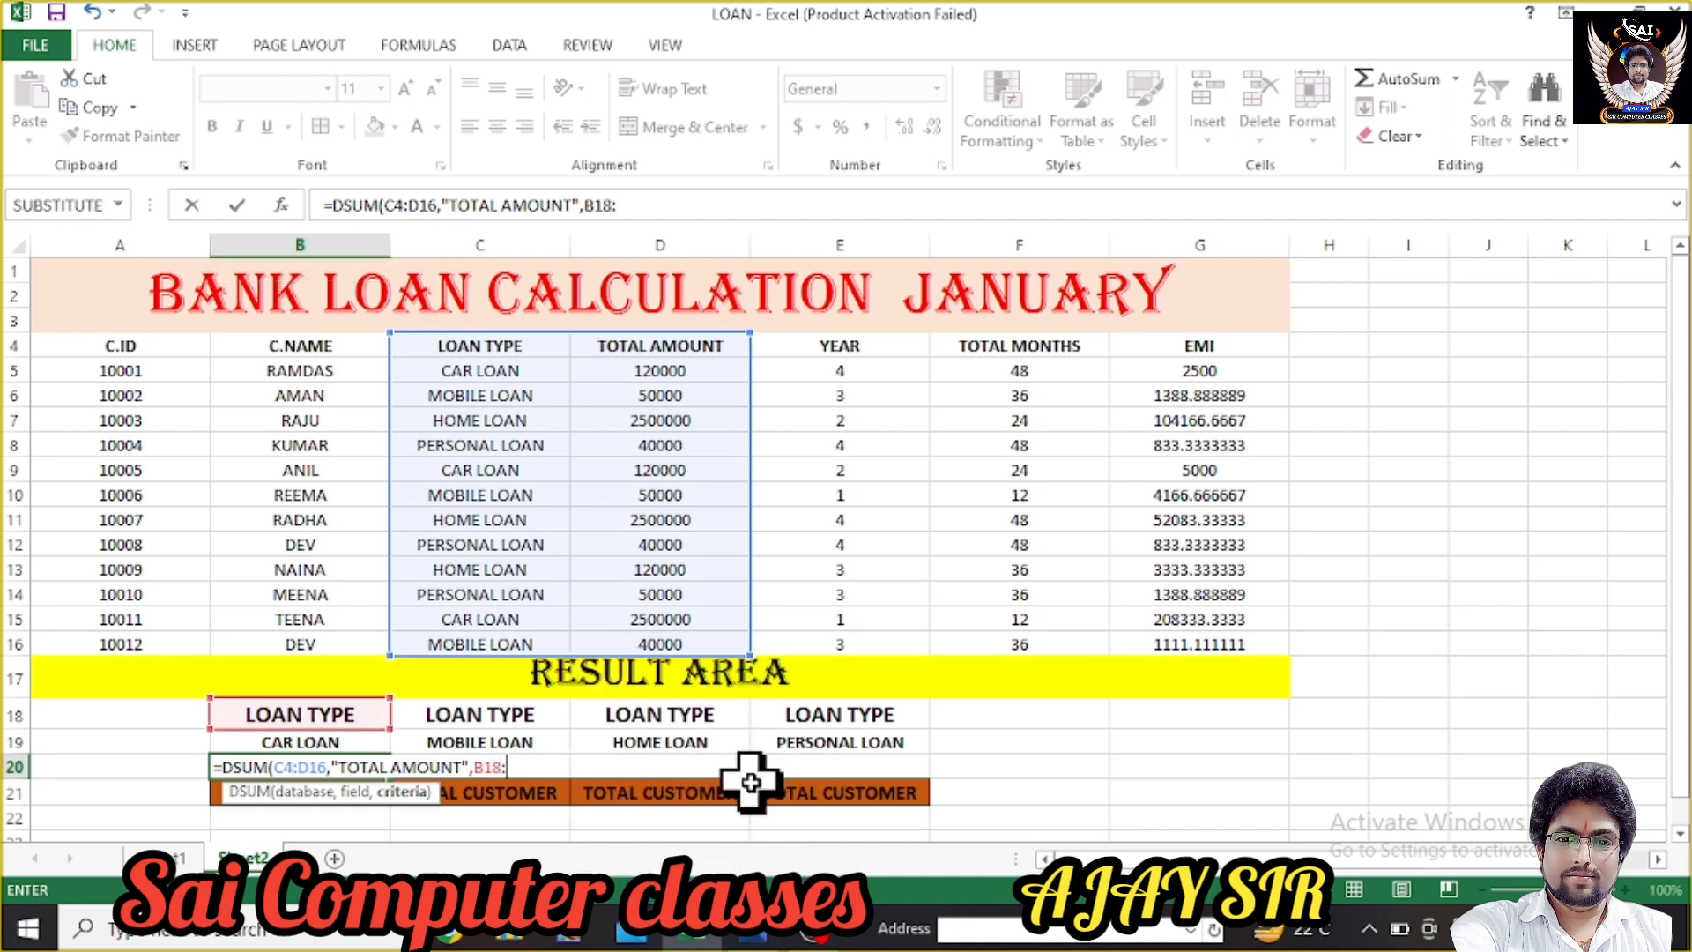
type("B19")
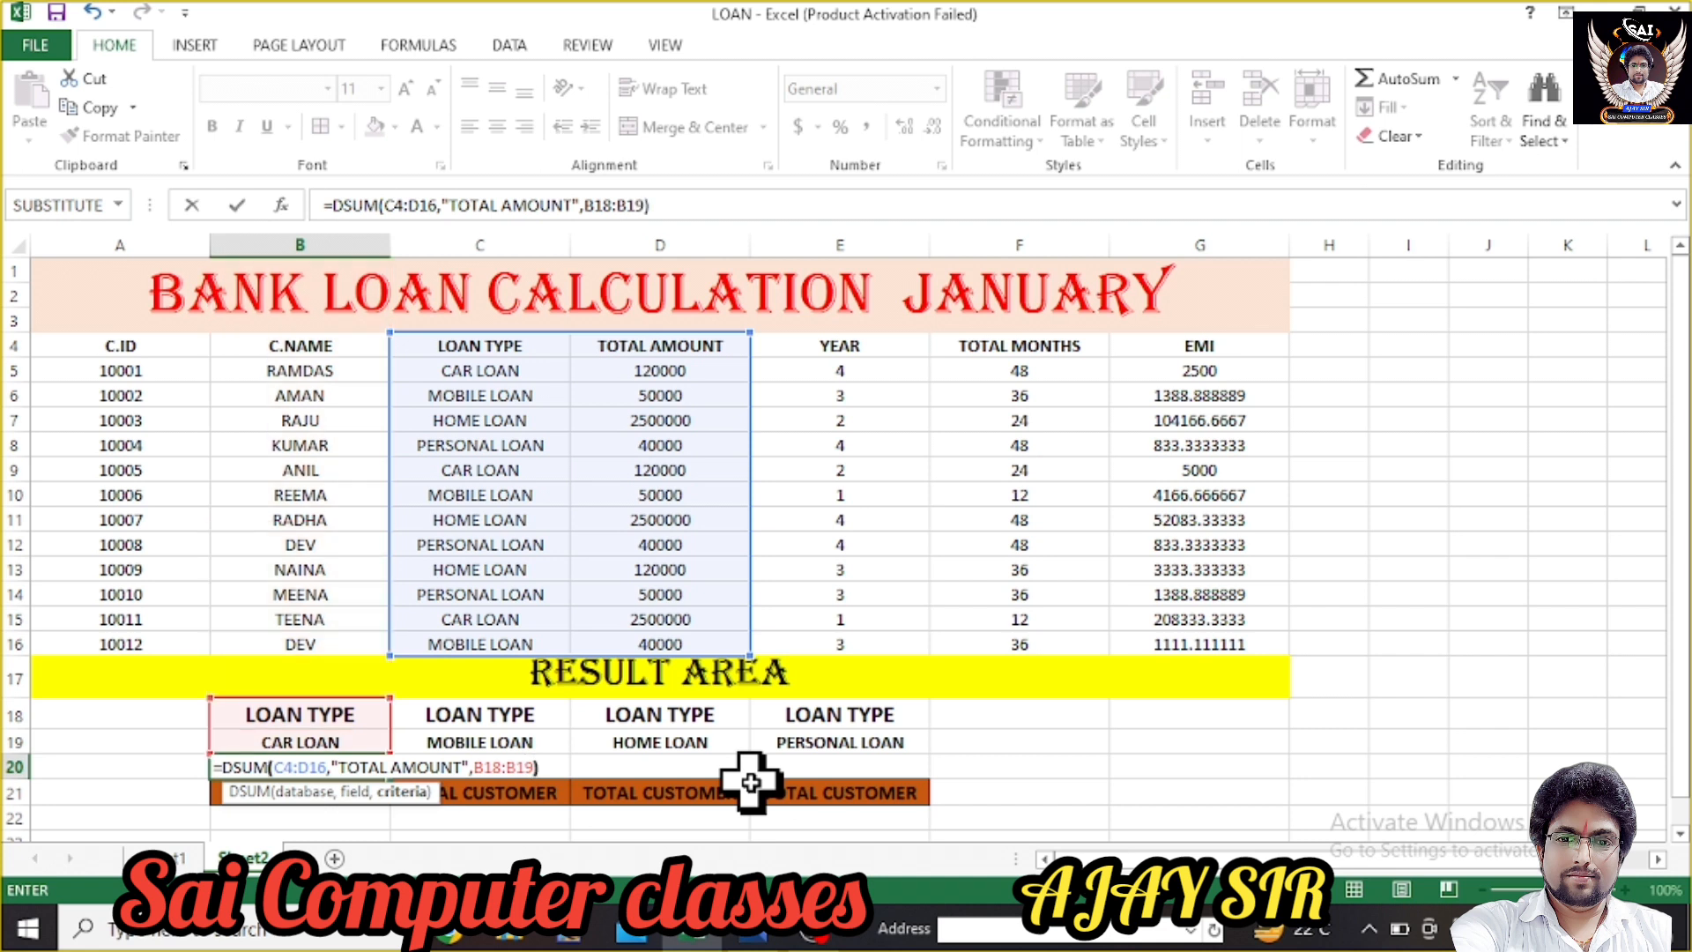
type(")")
key("Return")
left_click(366, 759)
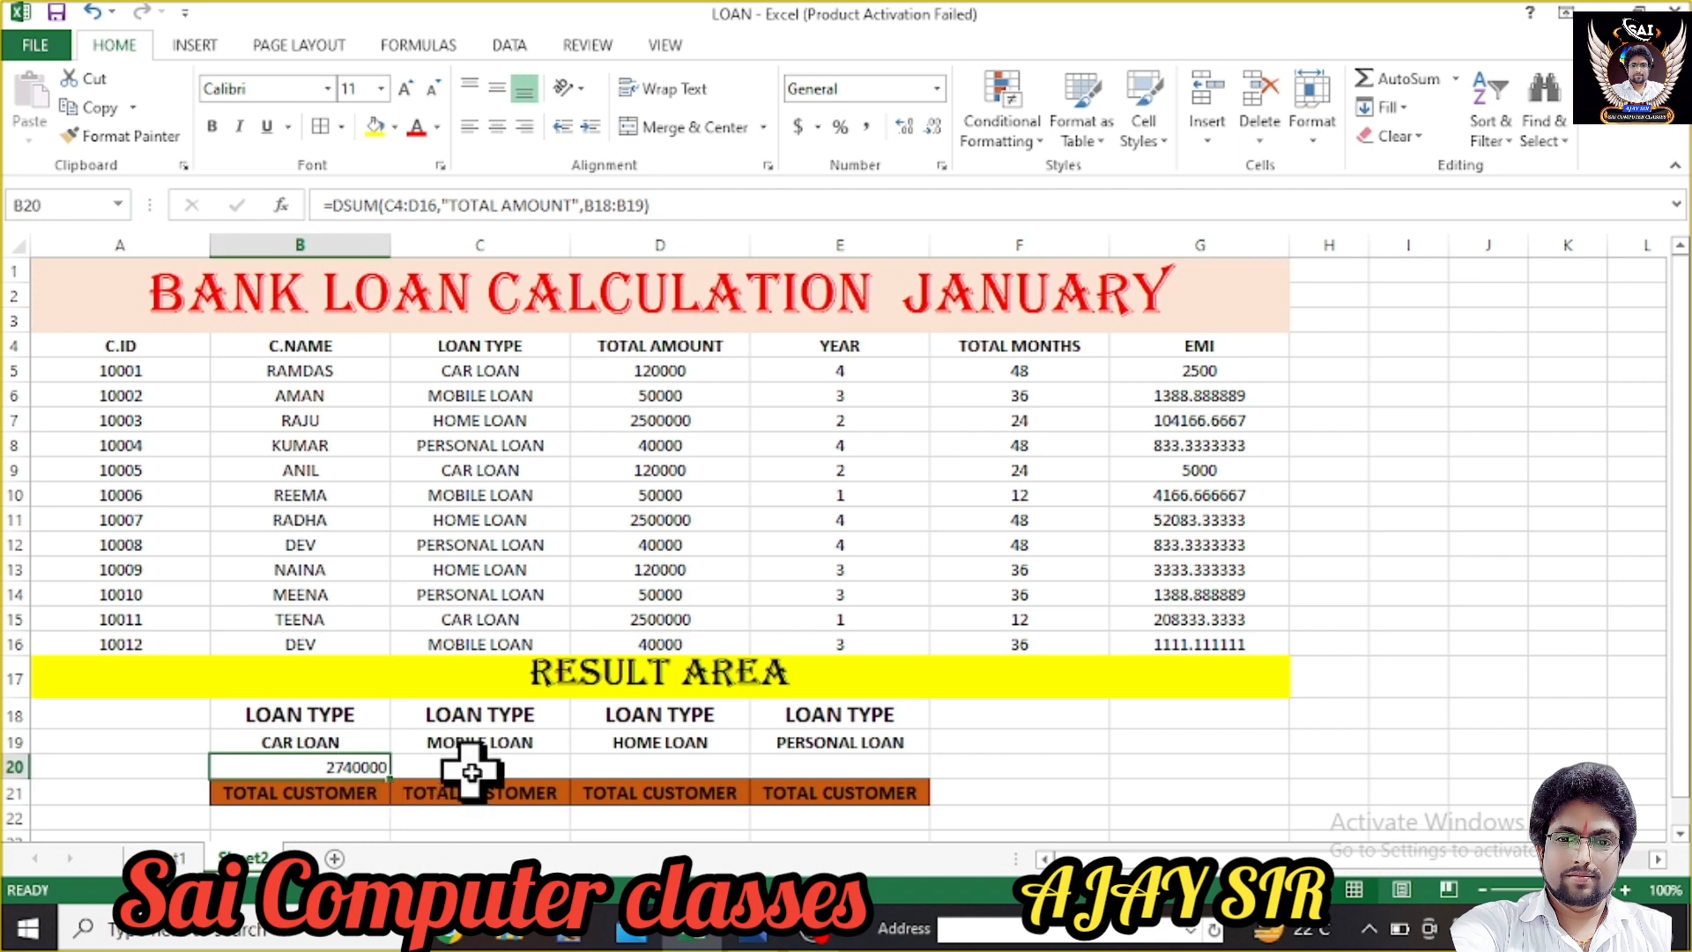
key("Delete")
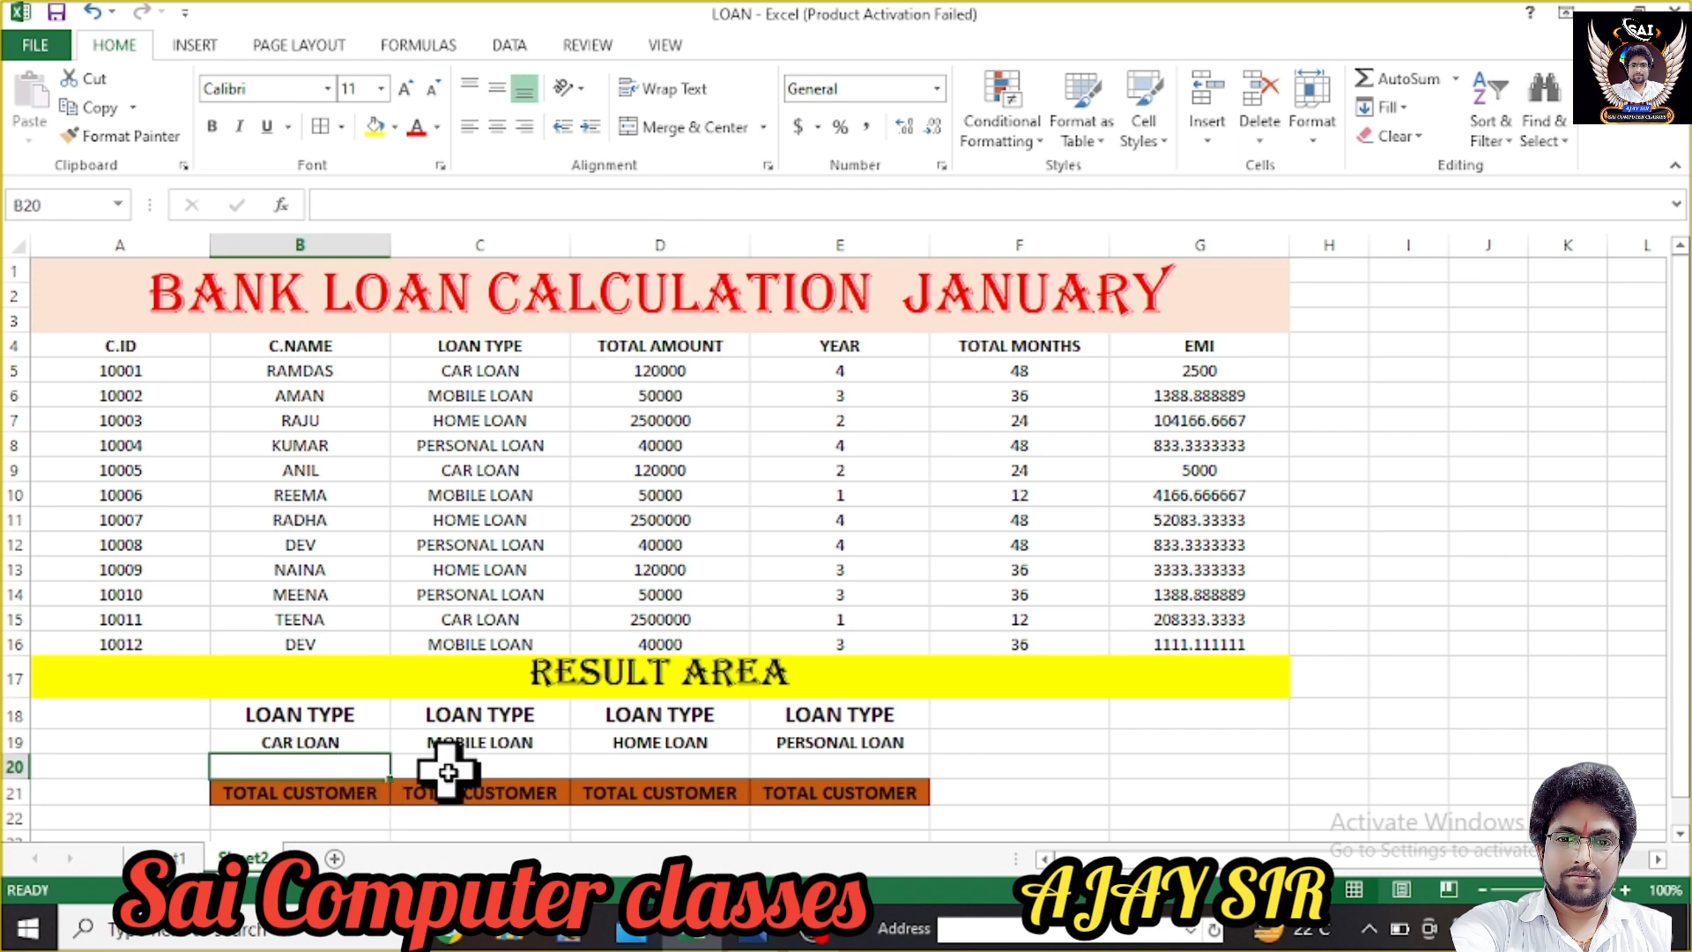
- Set the font size of B20 to 16 and enter =DSUM(C4:D16,"TOTAL AMOUNT",B18:B19) as the car loan total
left_click(381, 88)
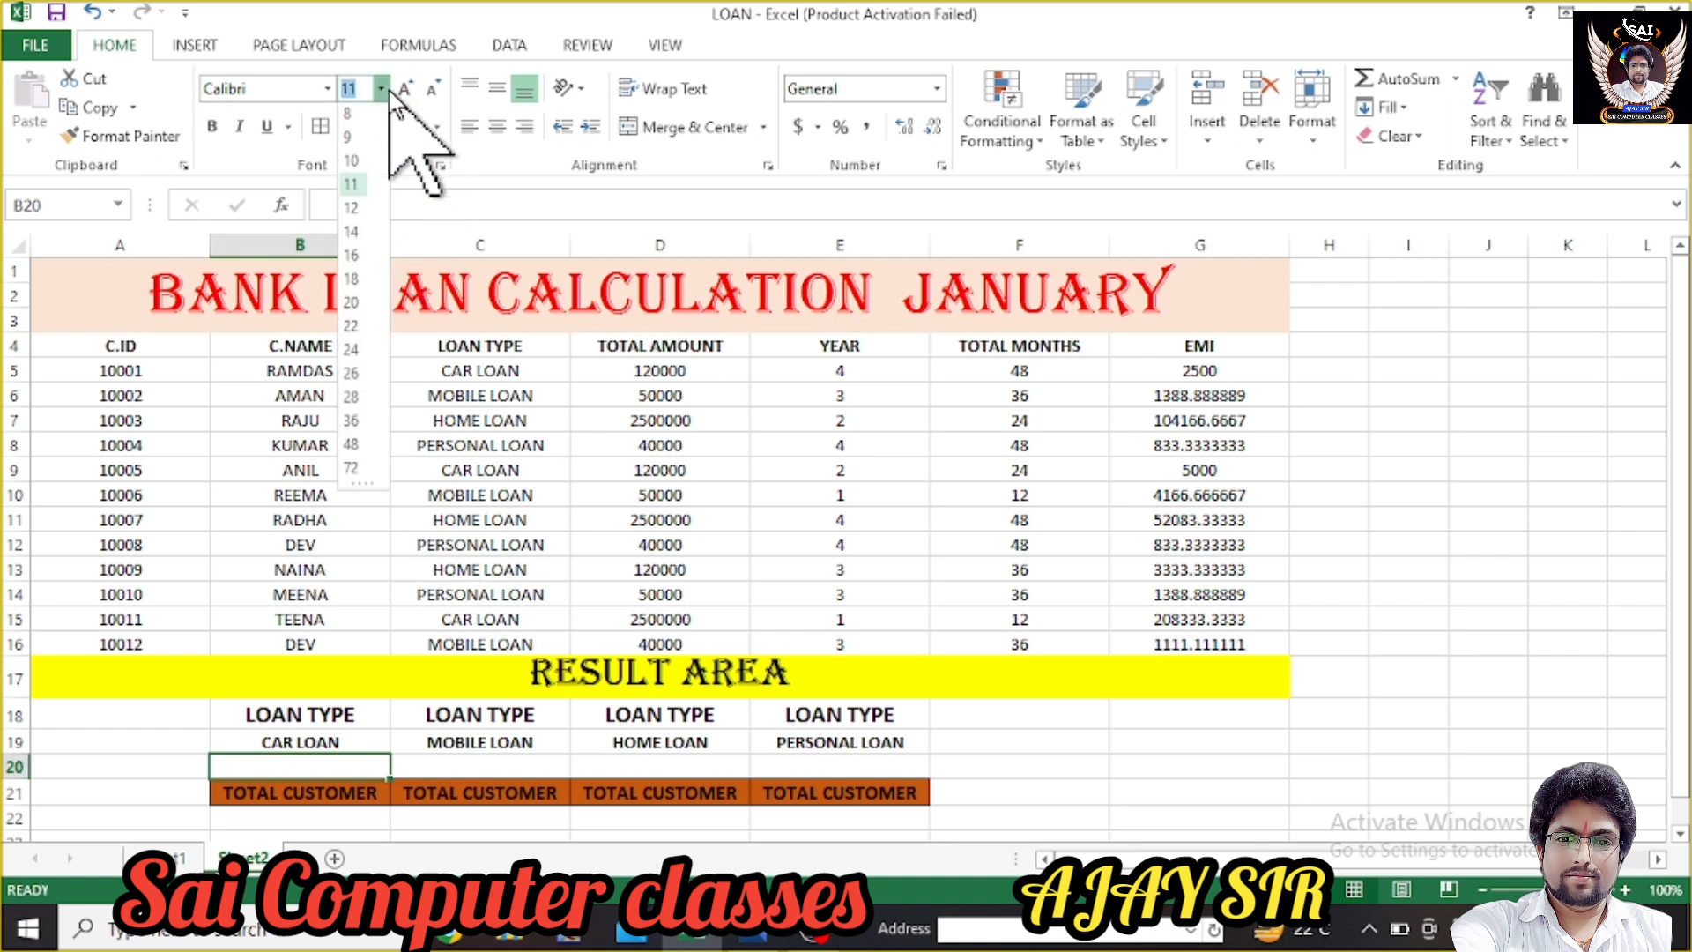
left_click(357, 260)
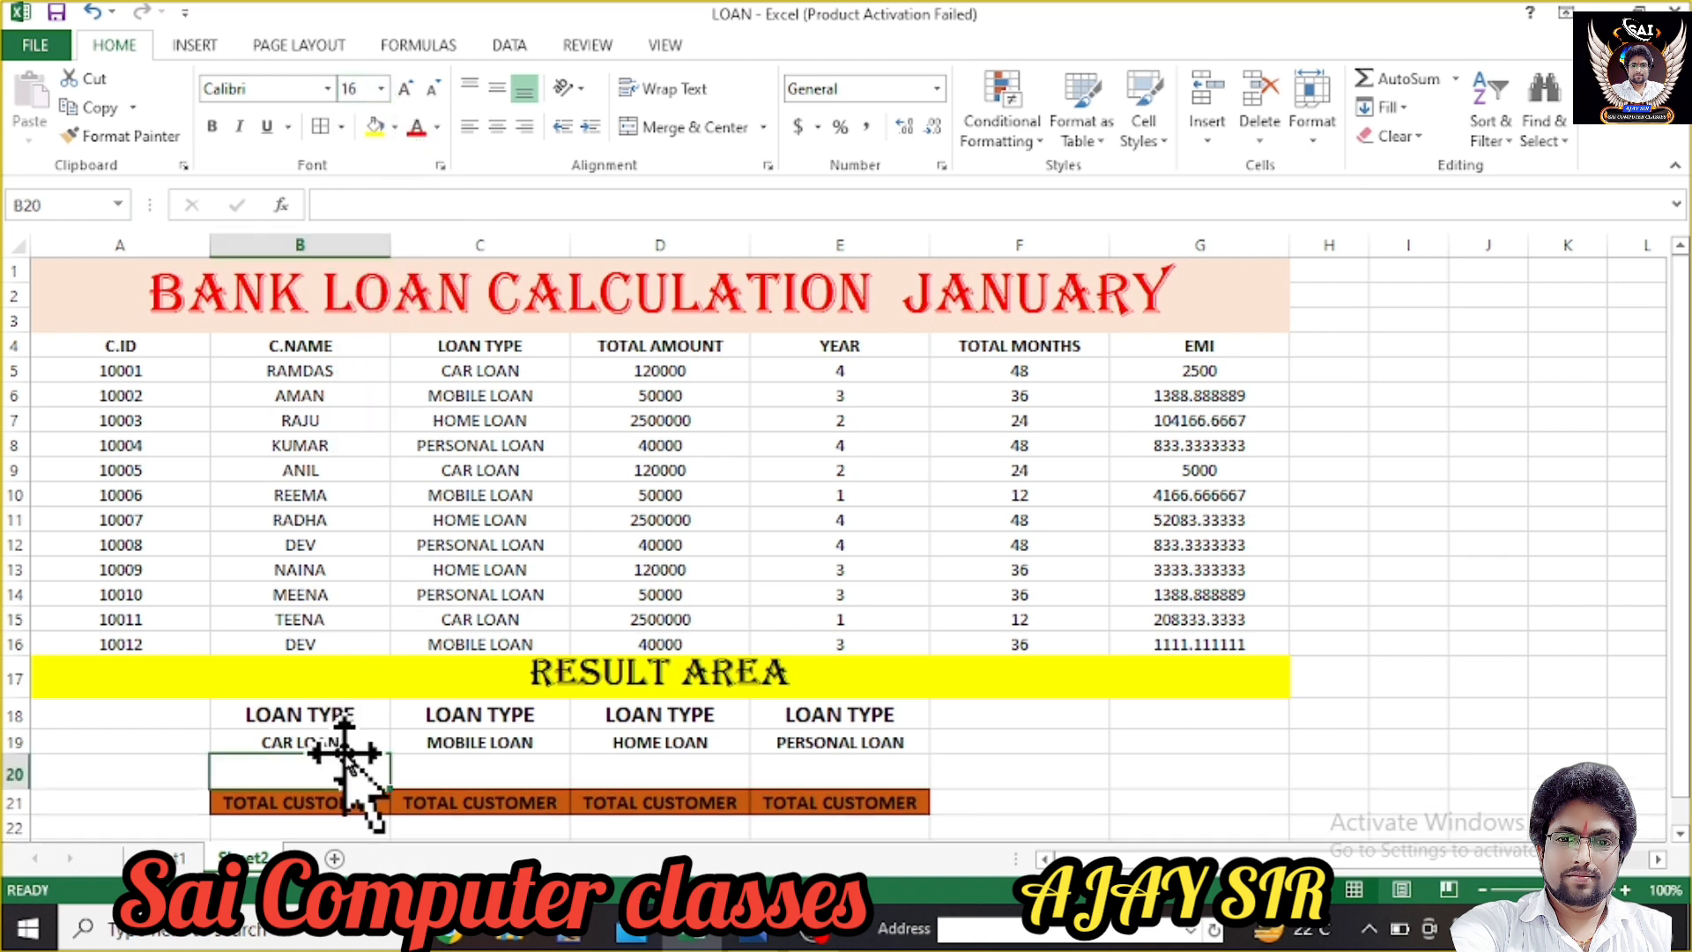
type("=DS")
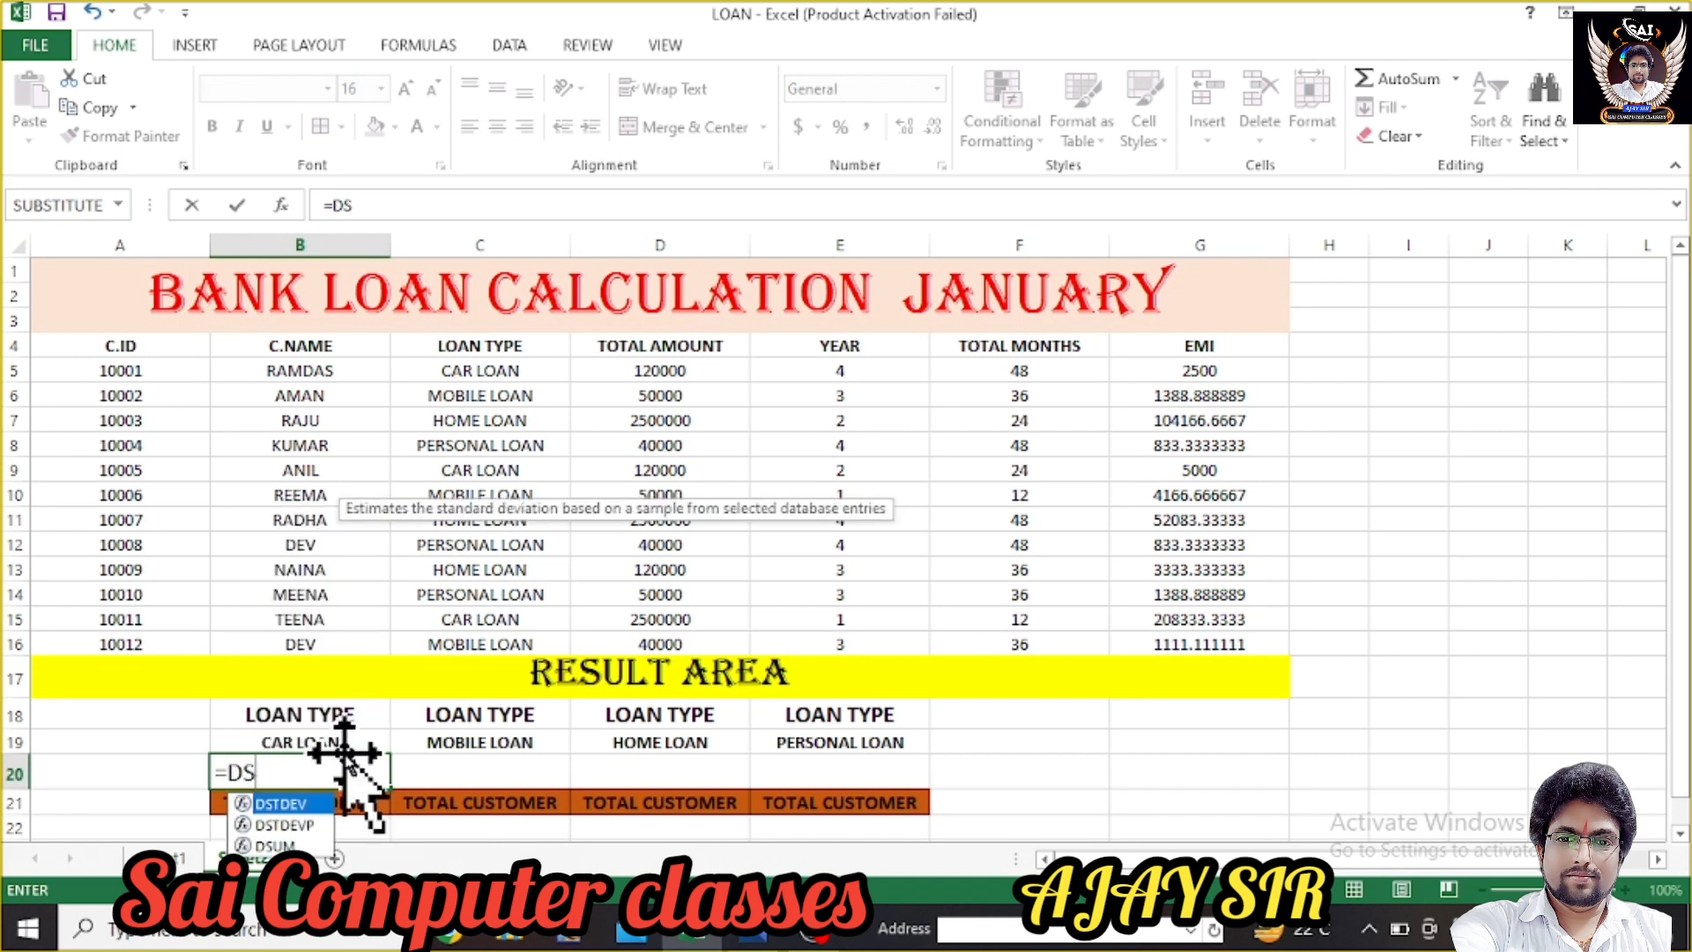
type("UM(")
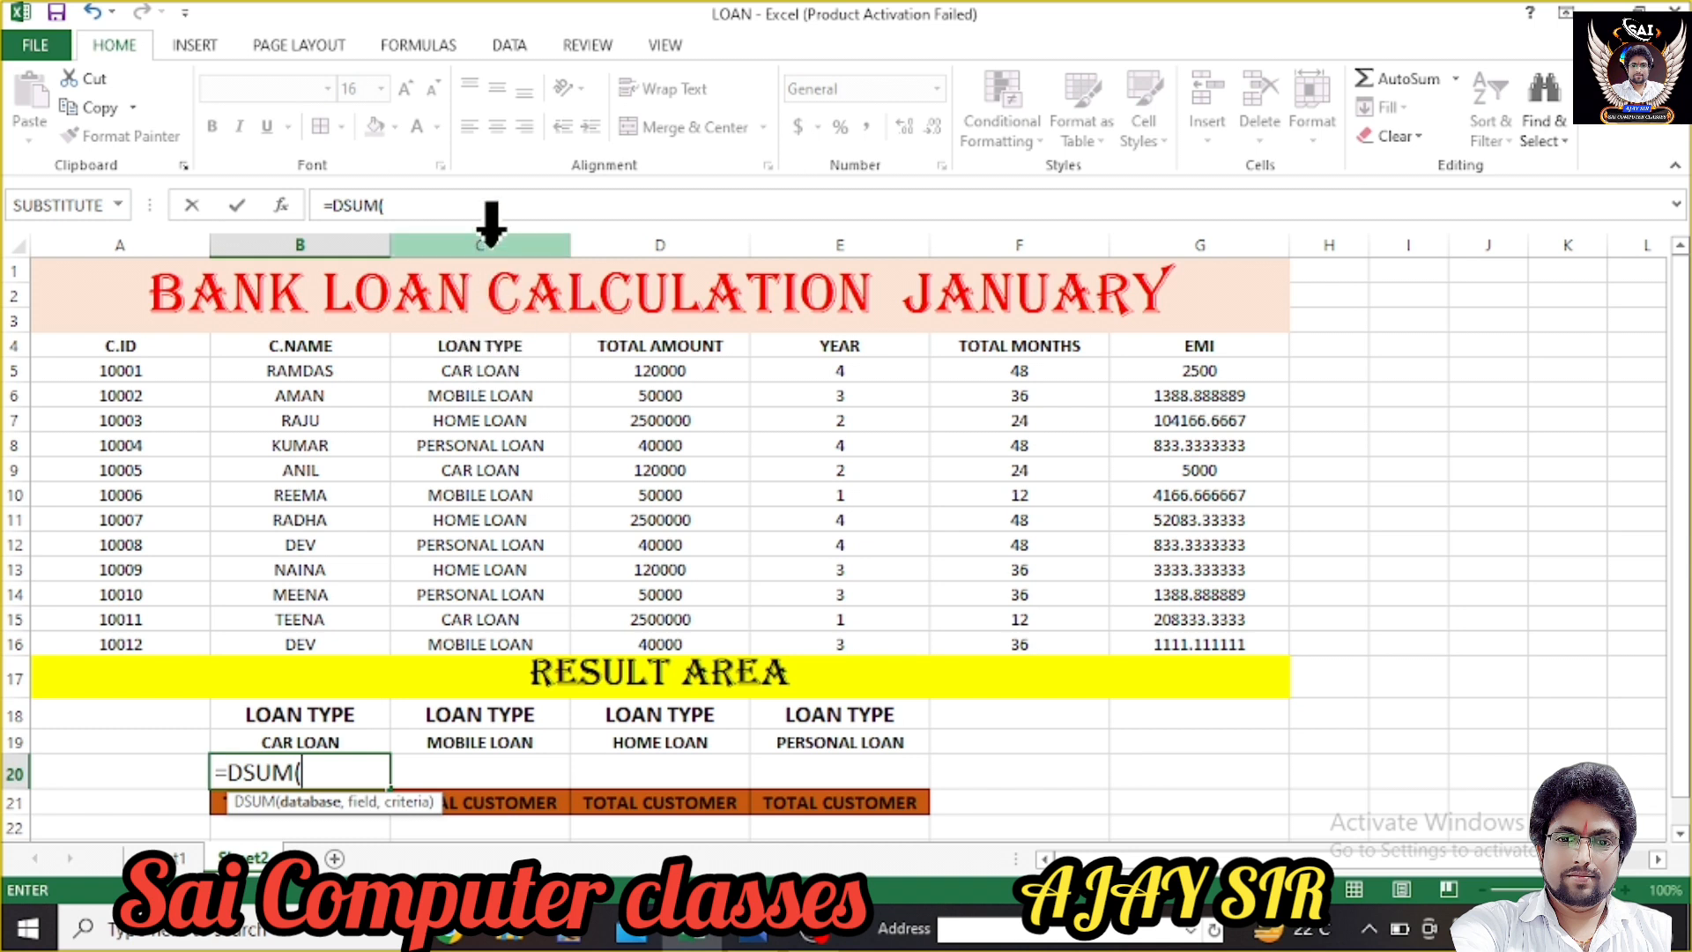
type("C")
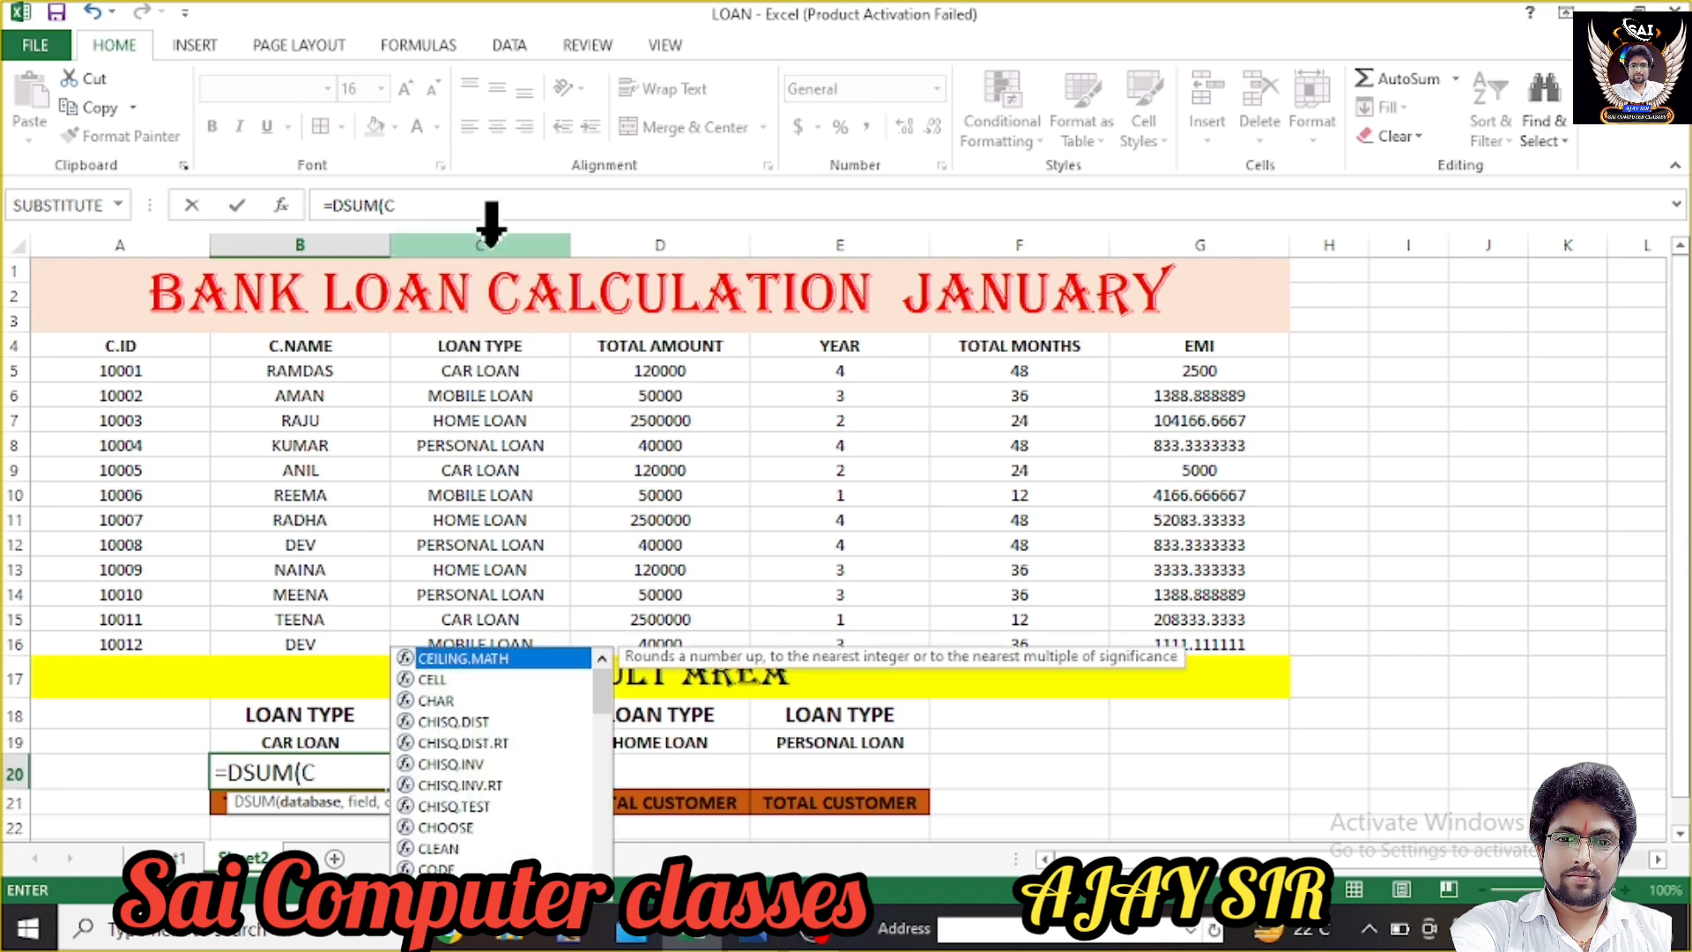
type("4:")
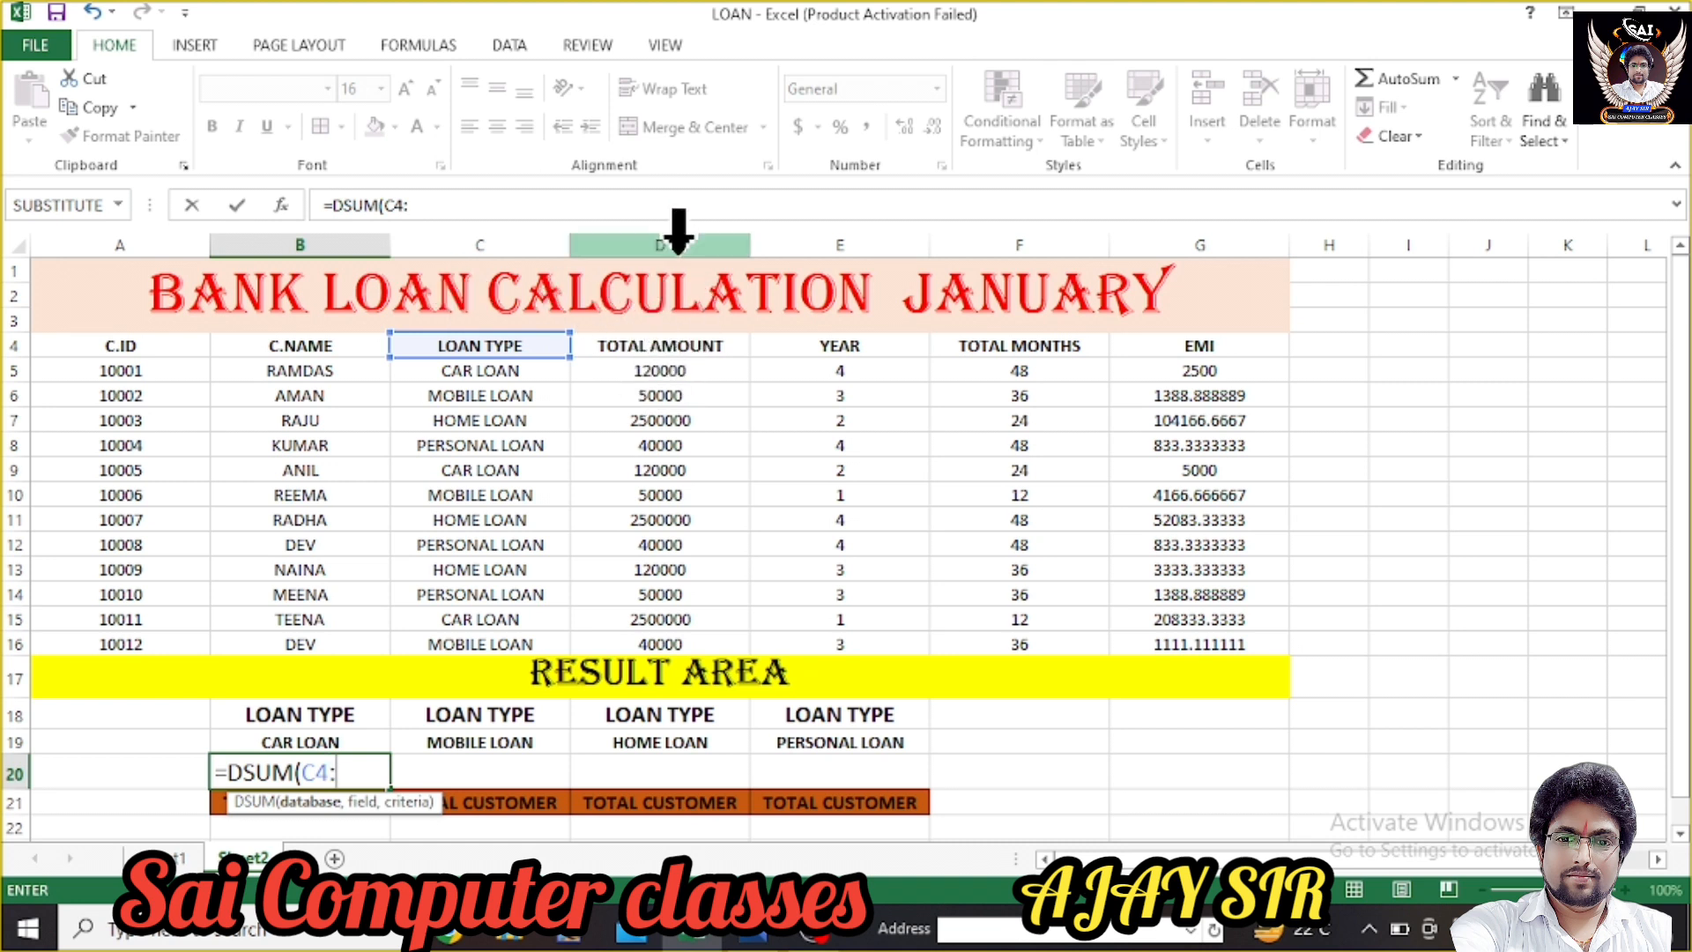
type("D16")
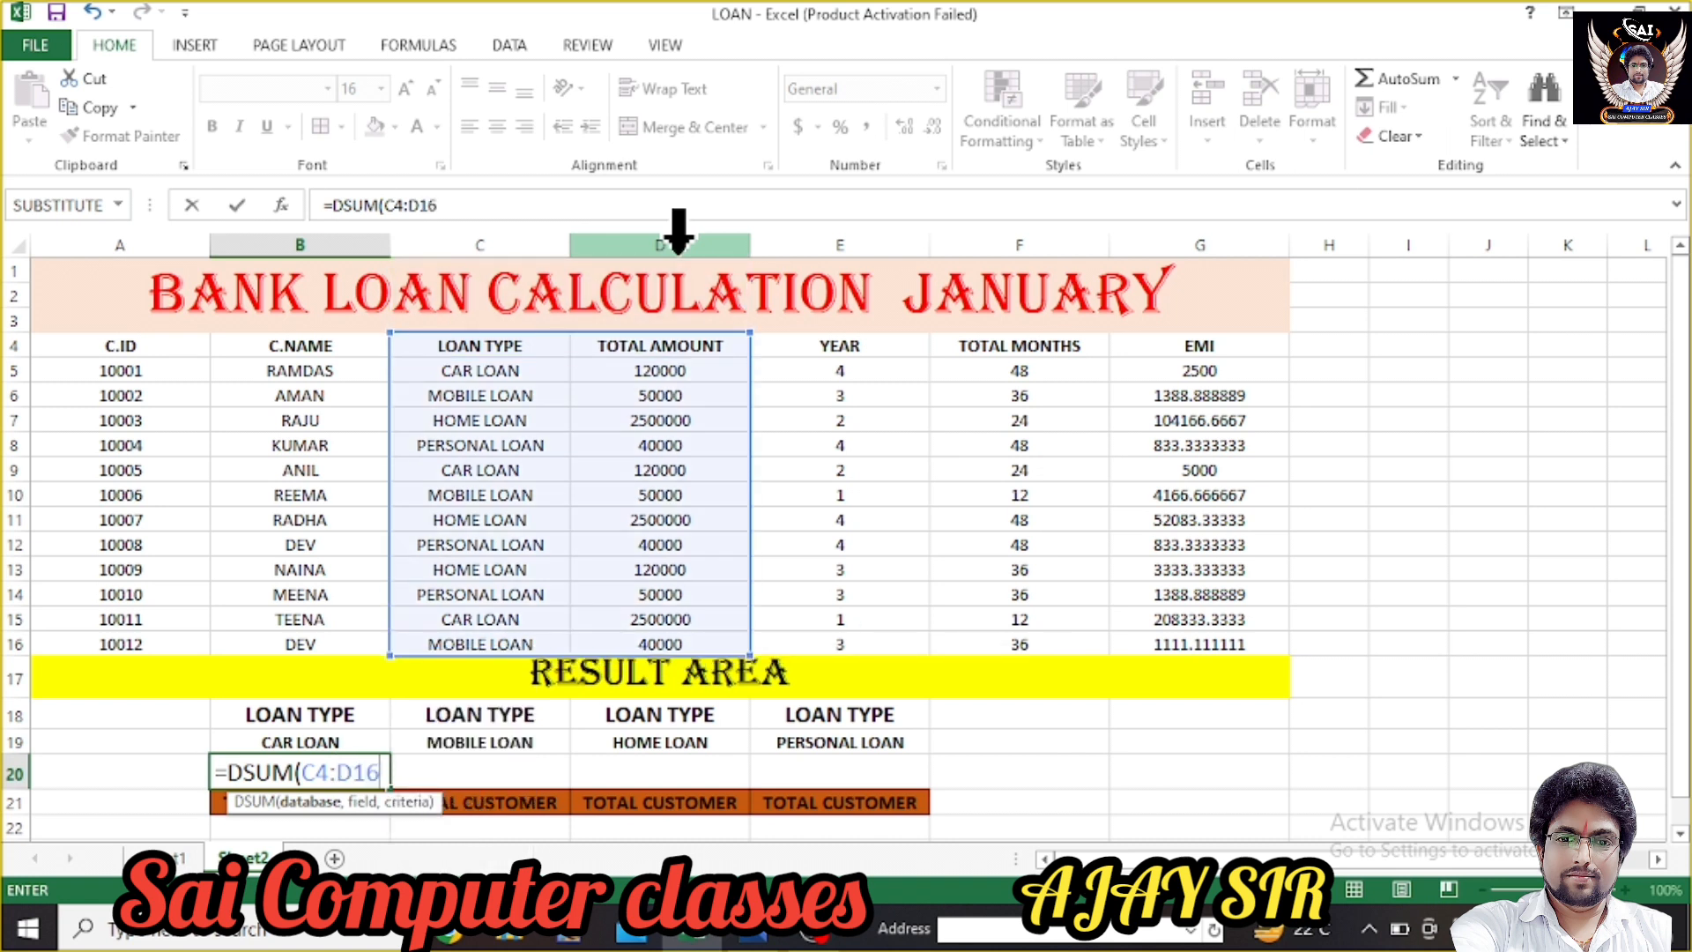
type(",\"TOTAL")
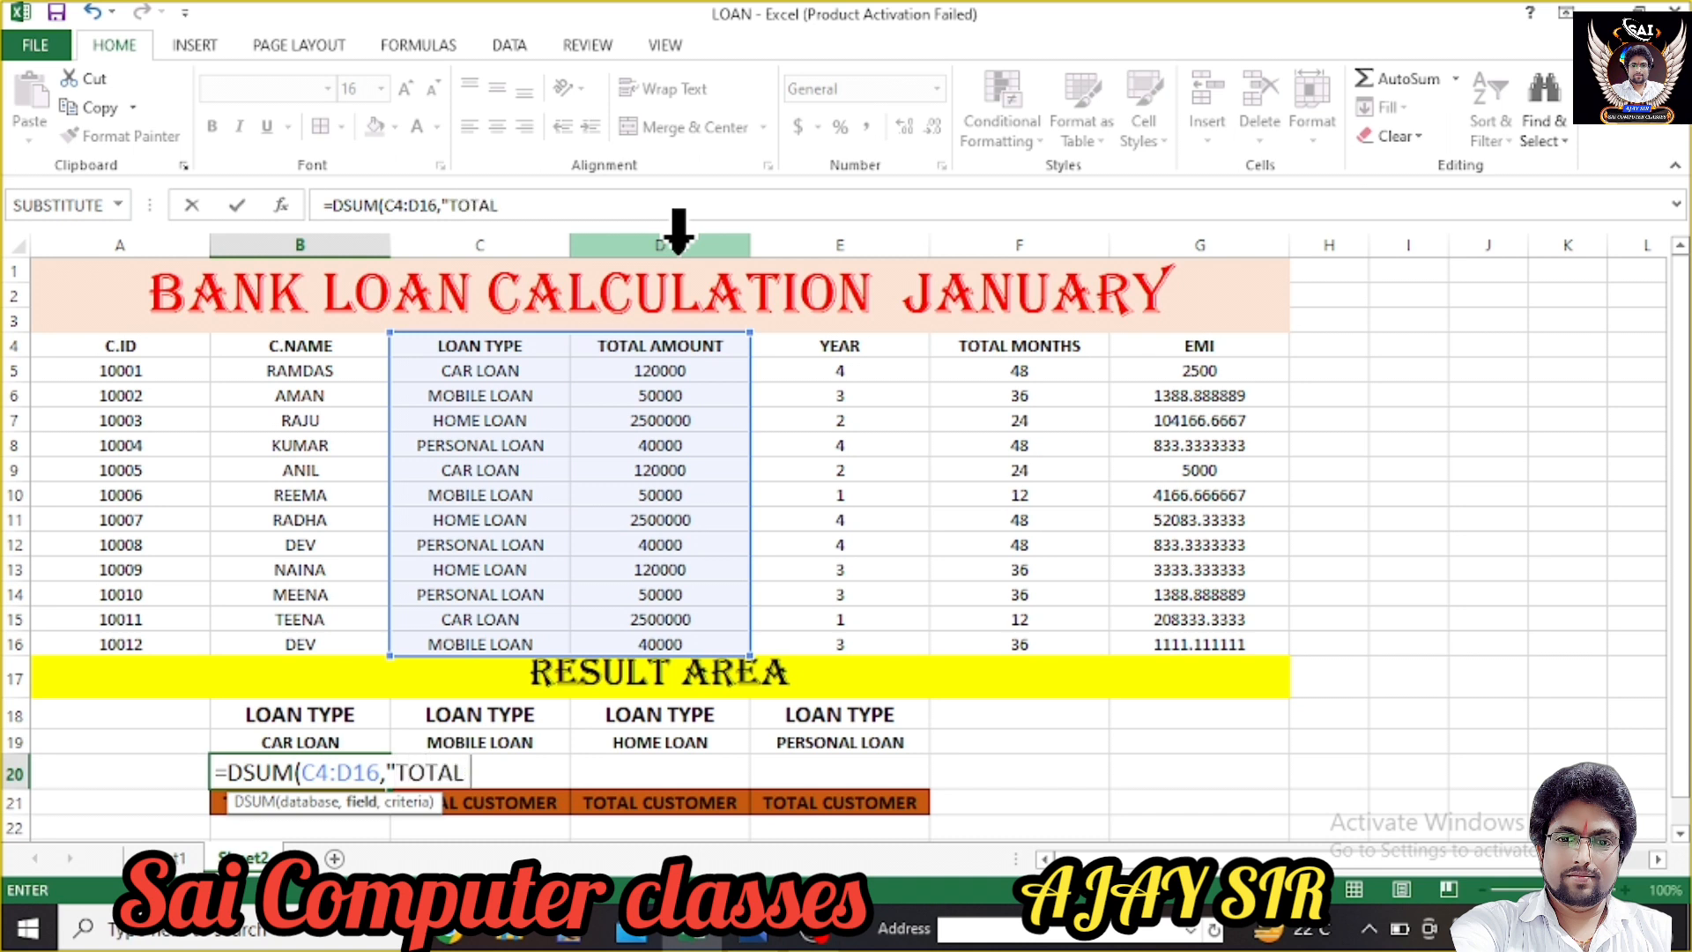
type(" AMOUN")
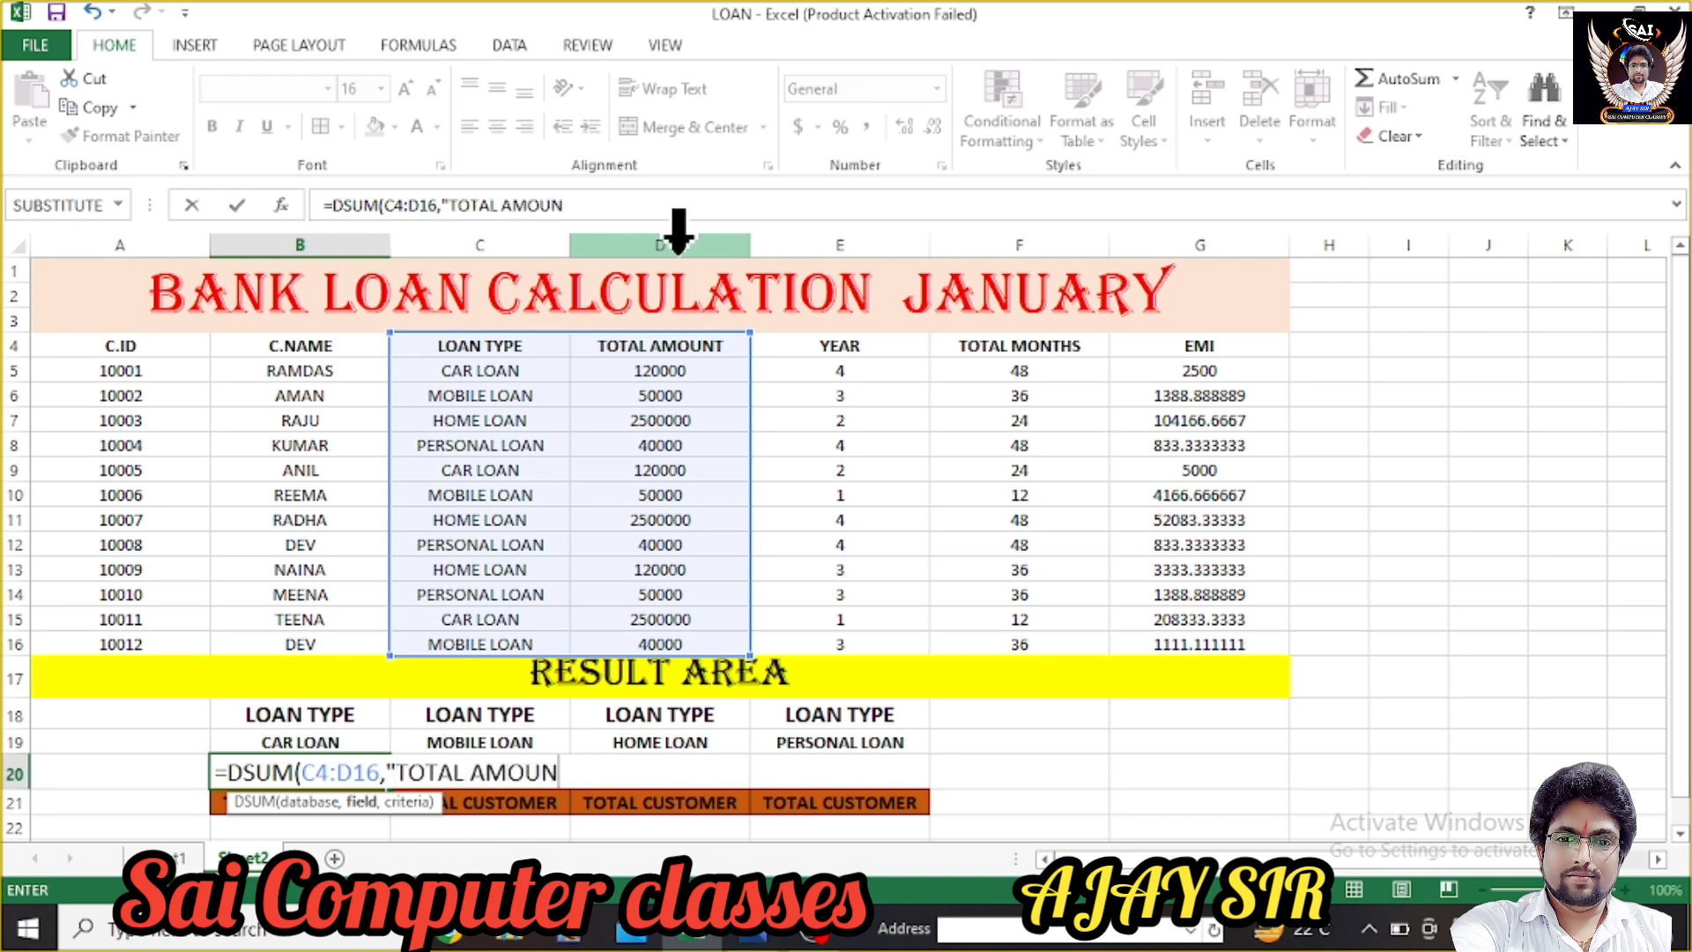
type("T\",")
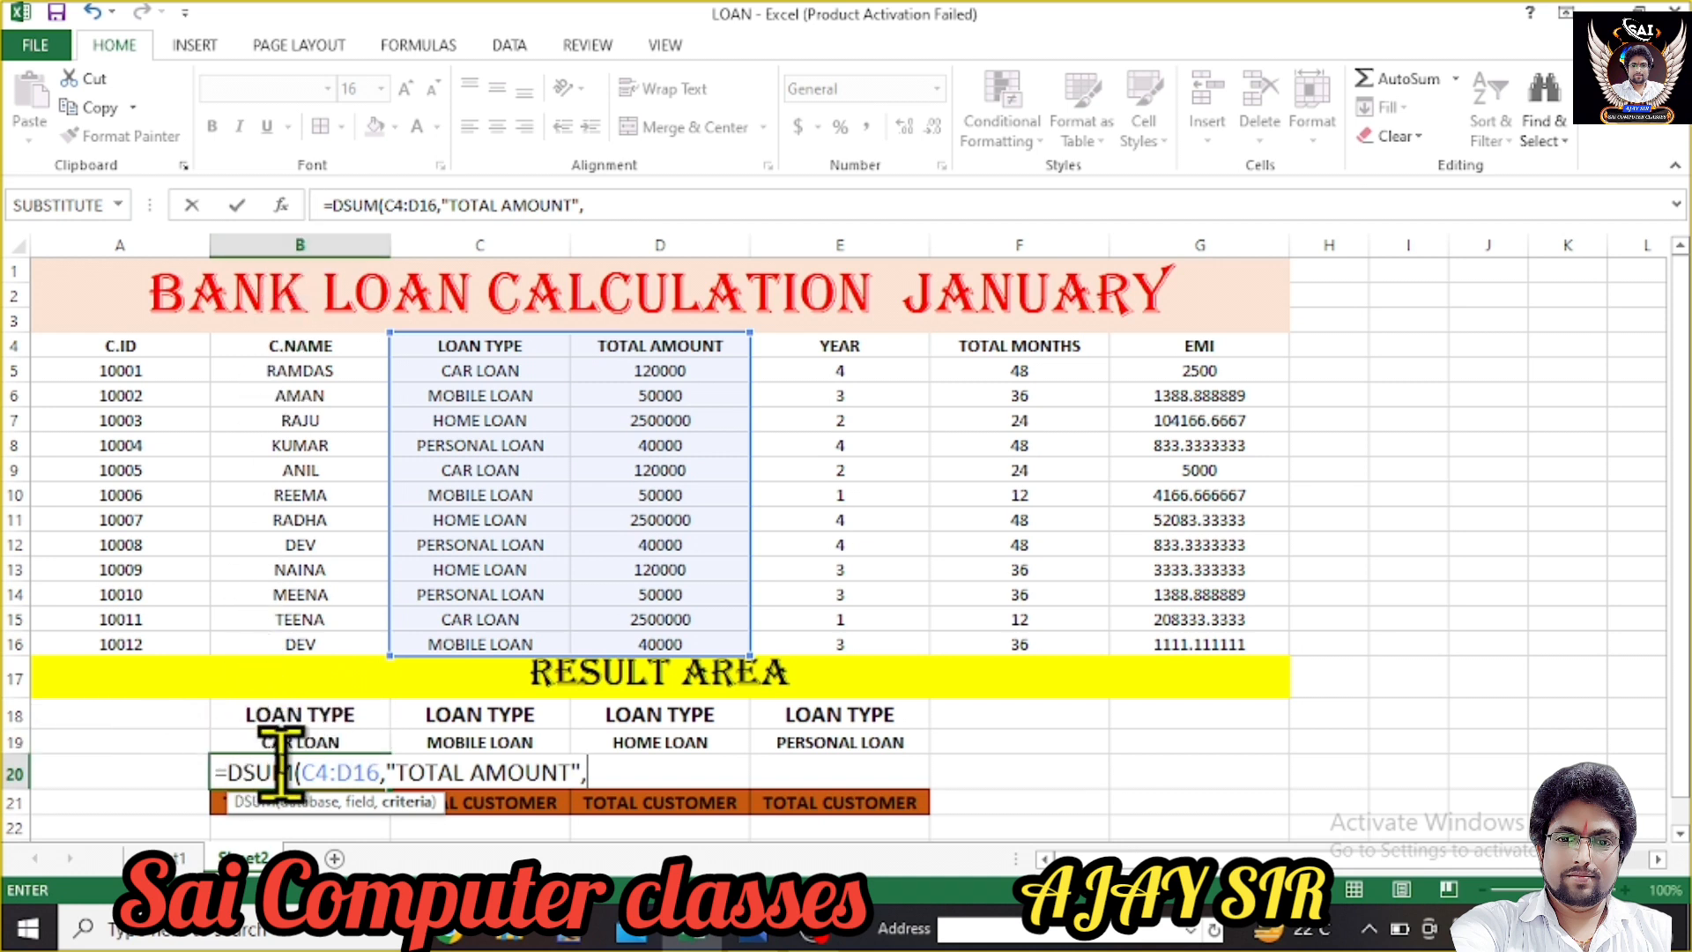
type("B1")
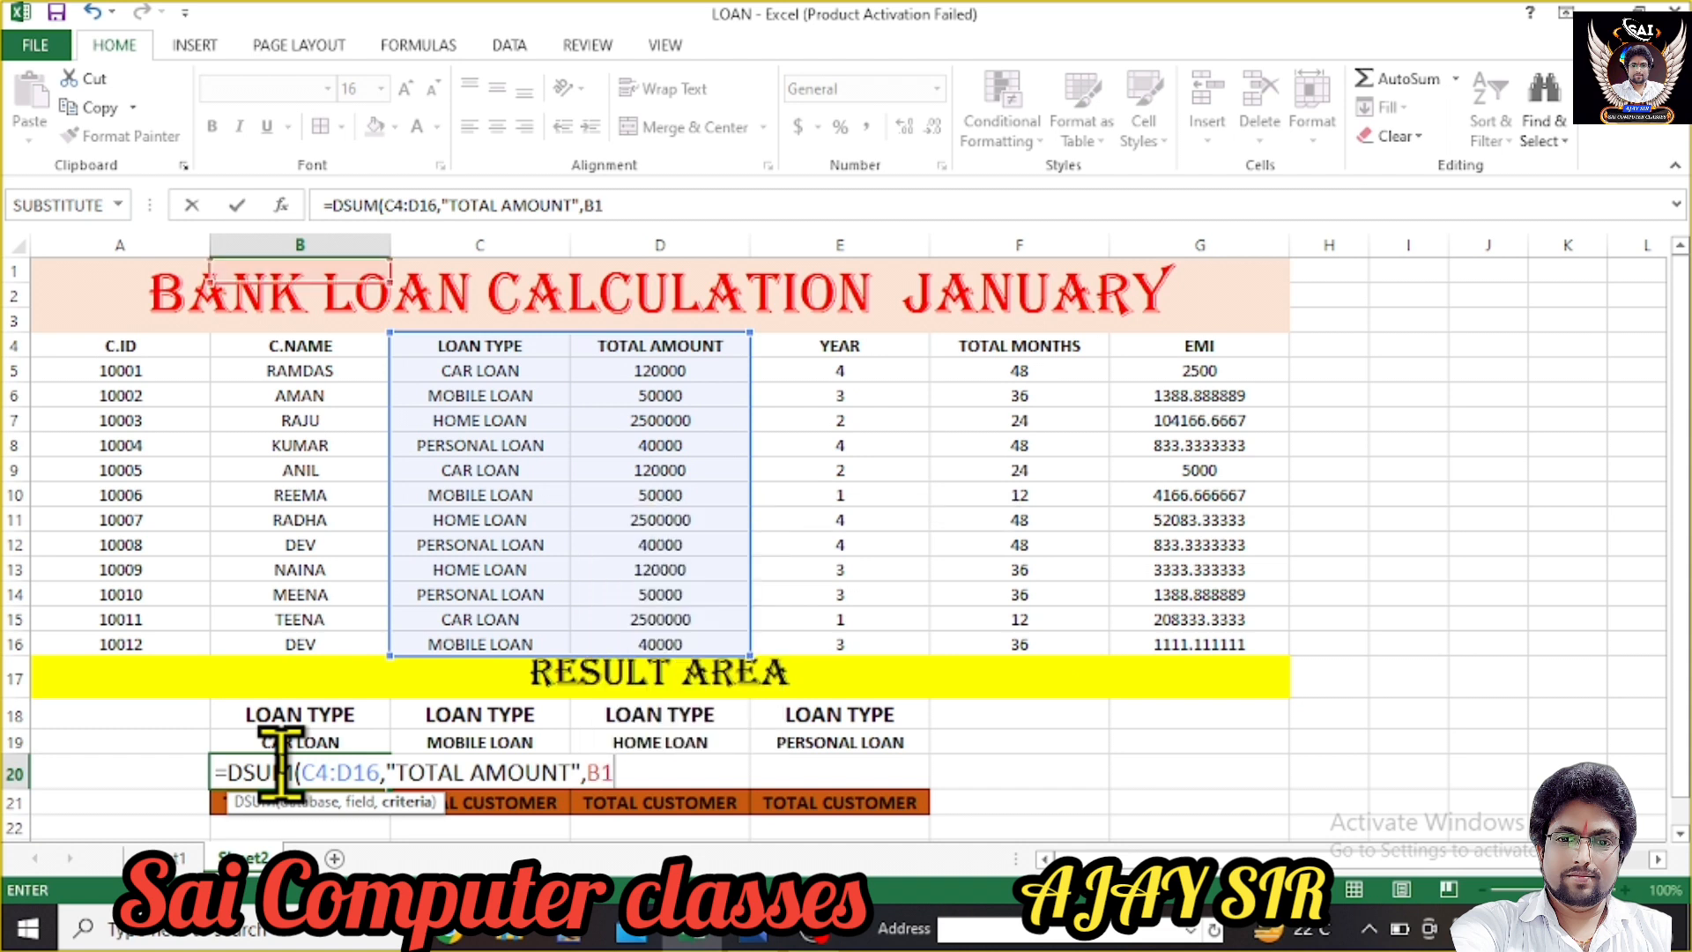
type("8:B19")
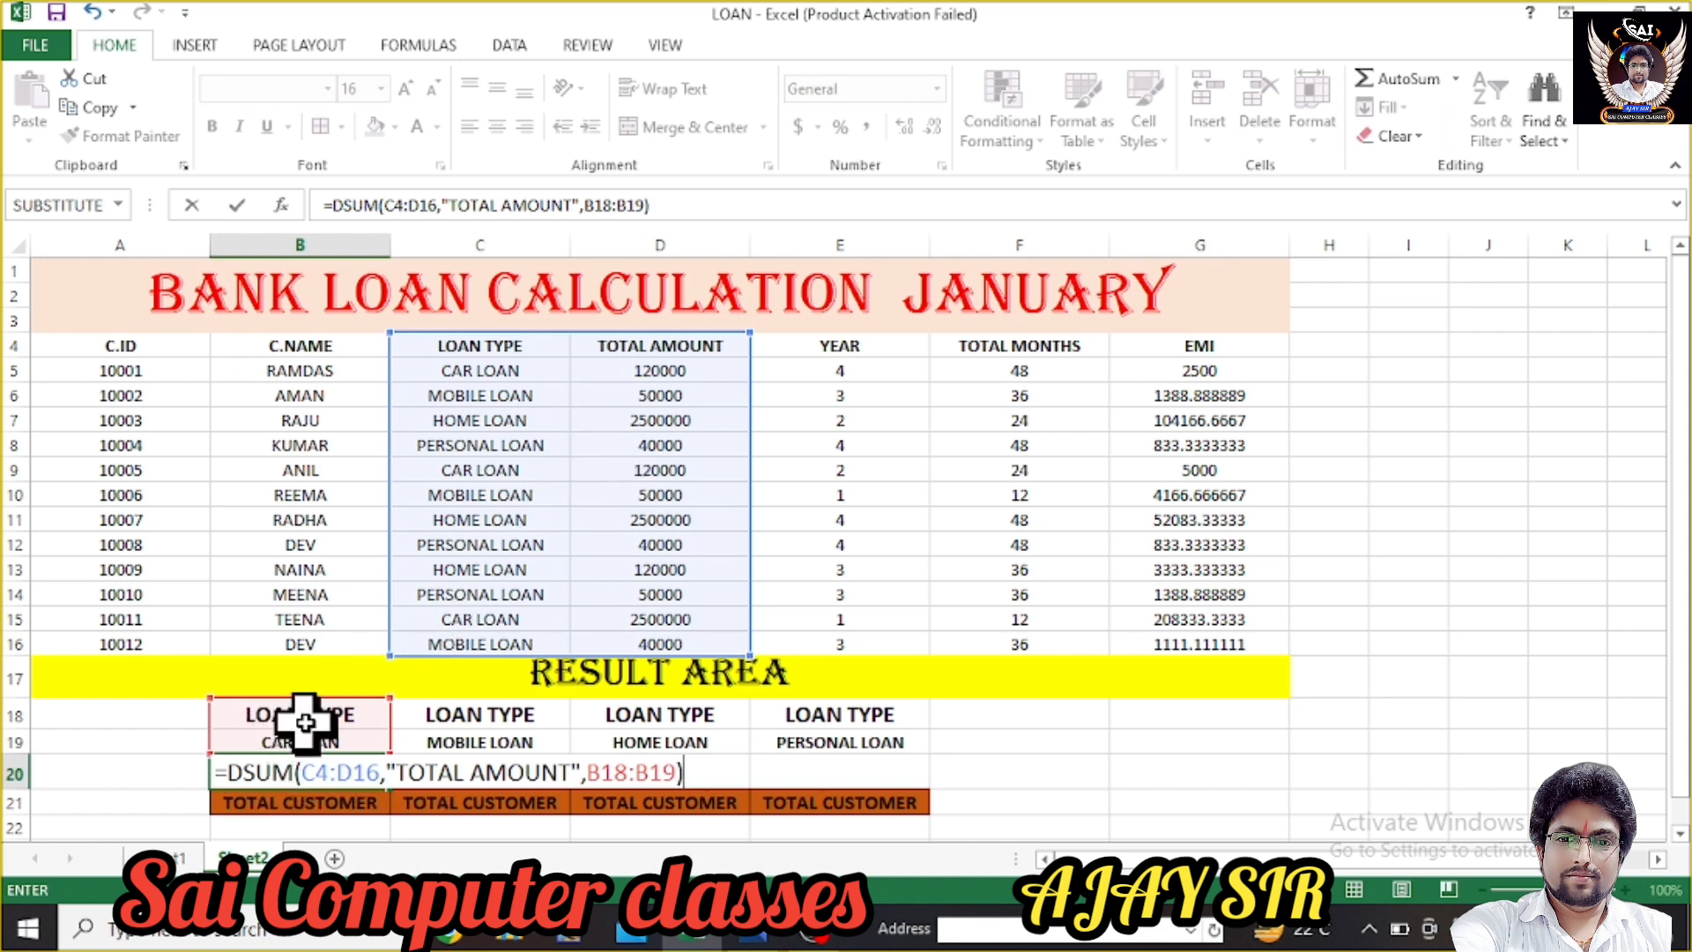
type(")")
key("Return")
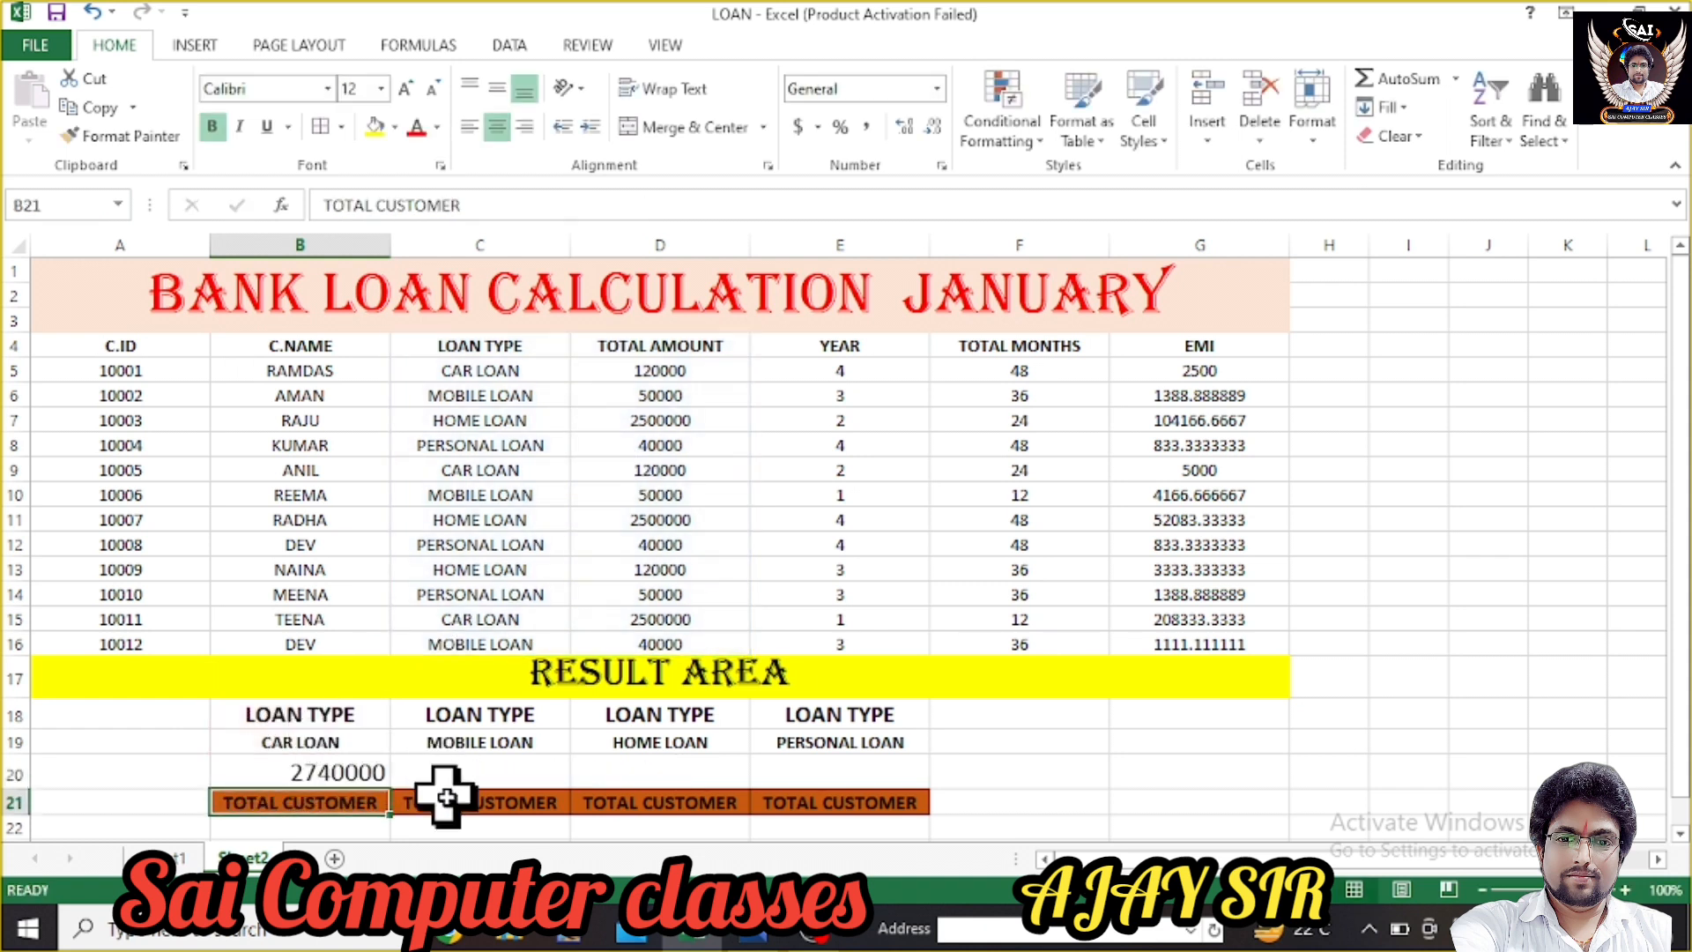
- Enter =DSUM(C4:D16,"TOTAL AMOUNT",C18:C19) in C20 as the mobile loan total
left_click(503, 772)
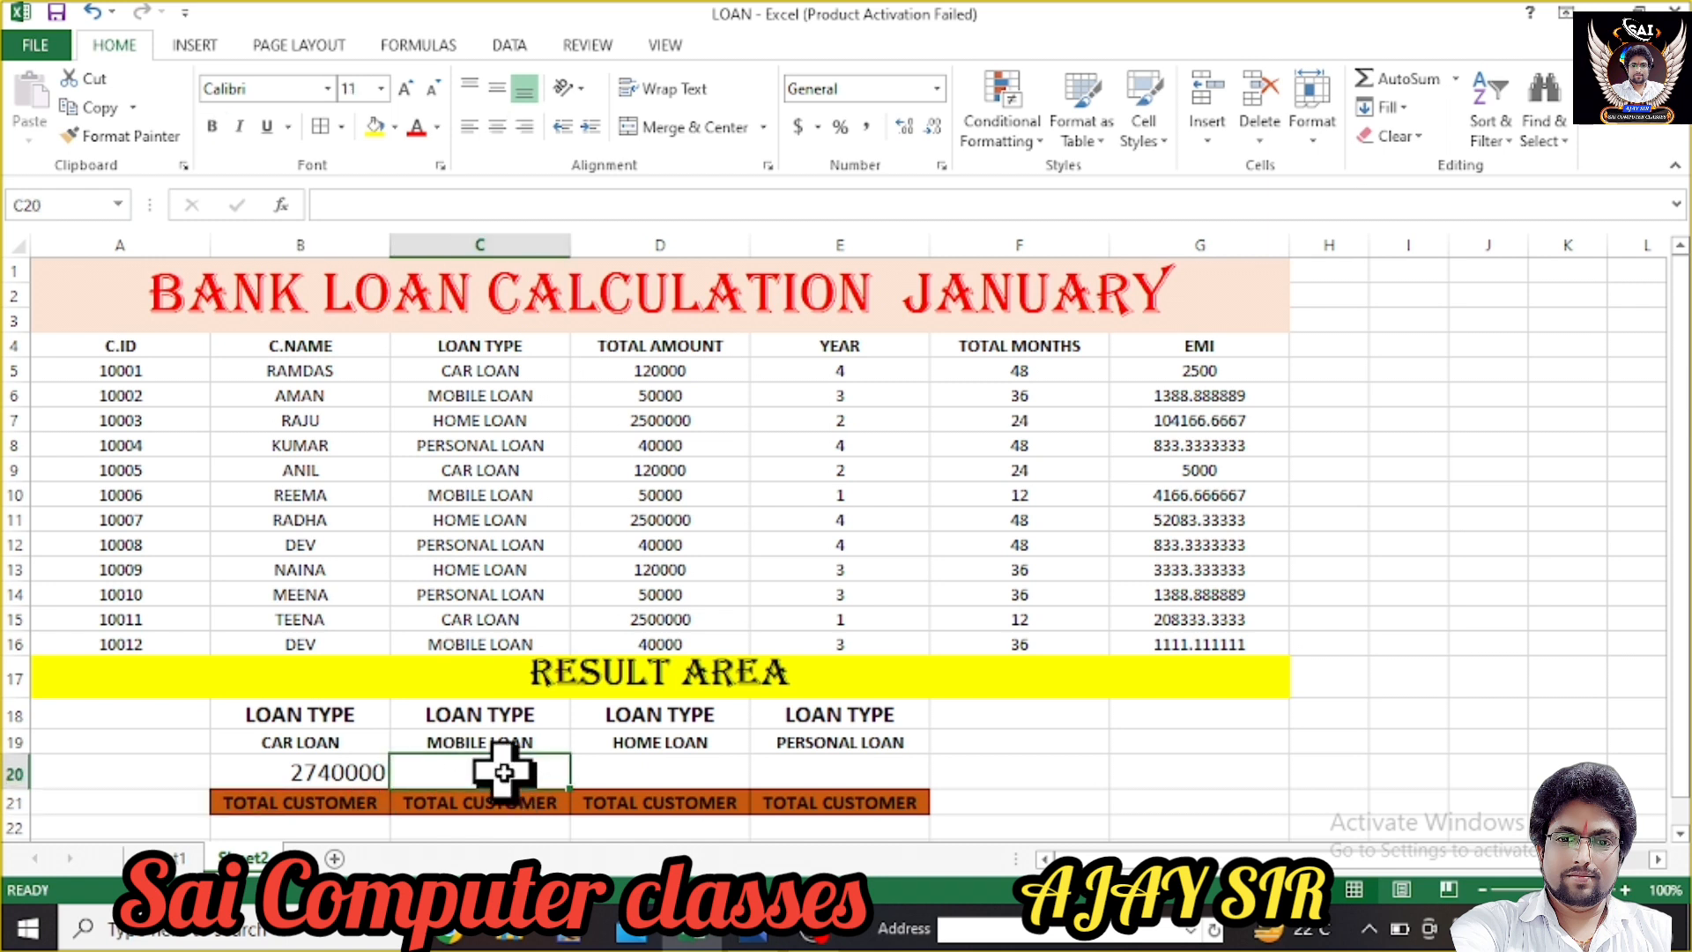
type("=D")
type("S")
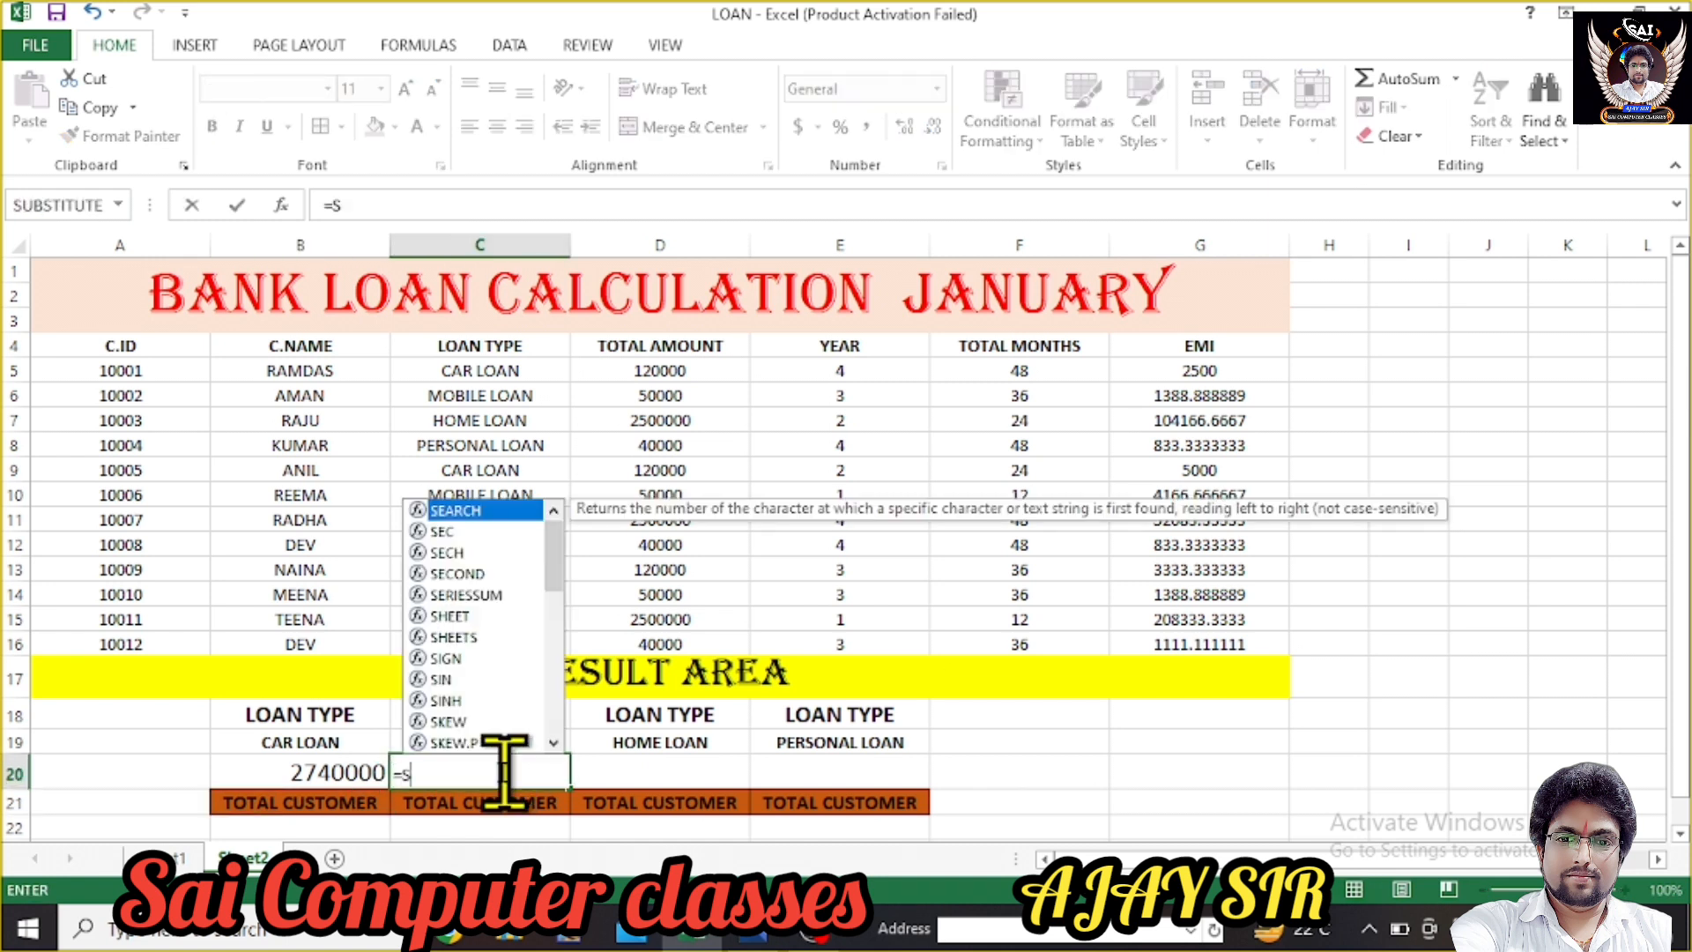
key("BackSpace")
type("DSUM(")
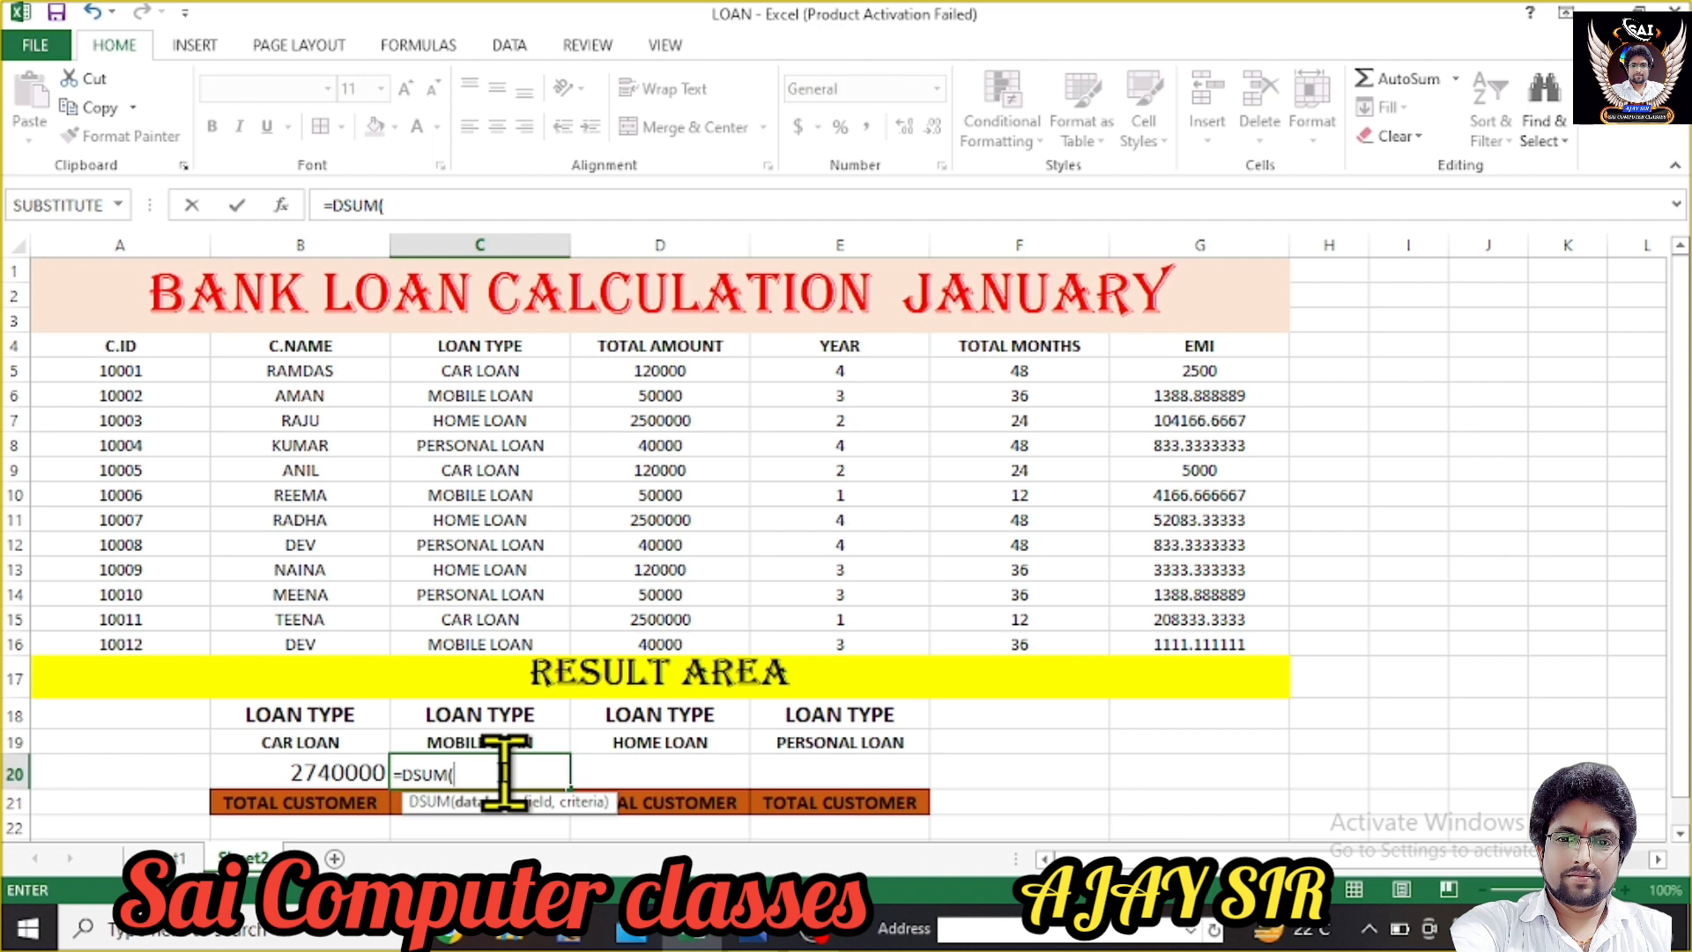
type("C4")
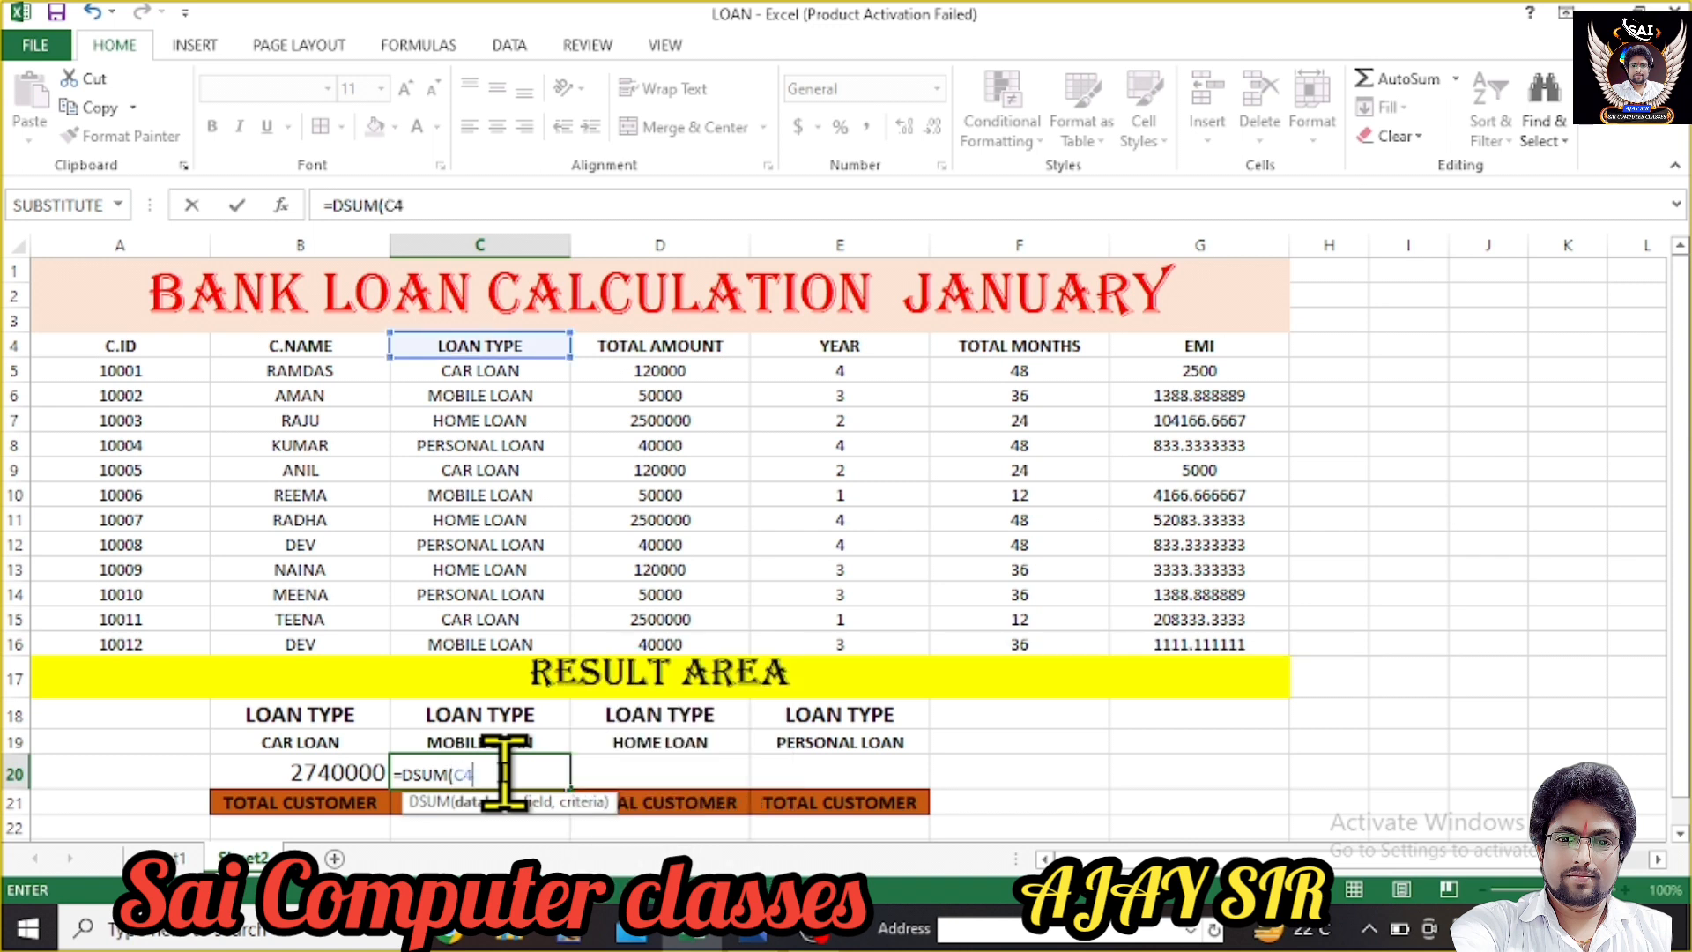
type(":D16,\"")
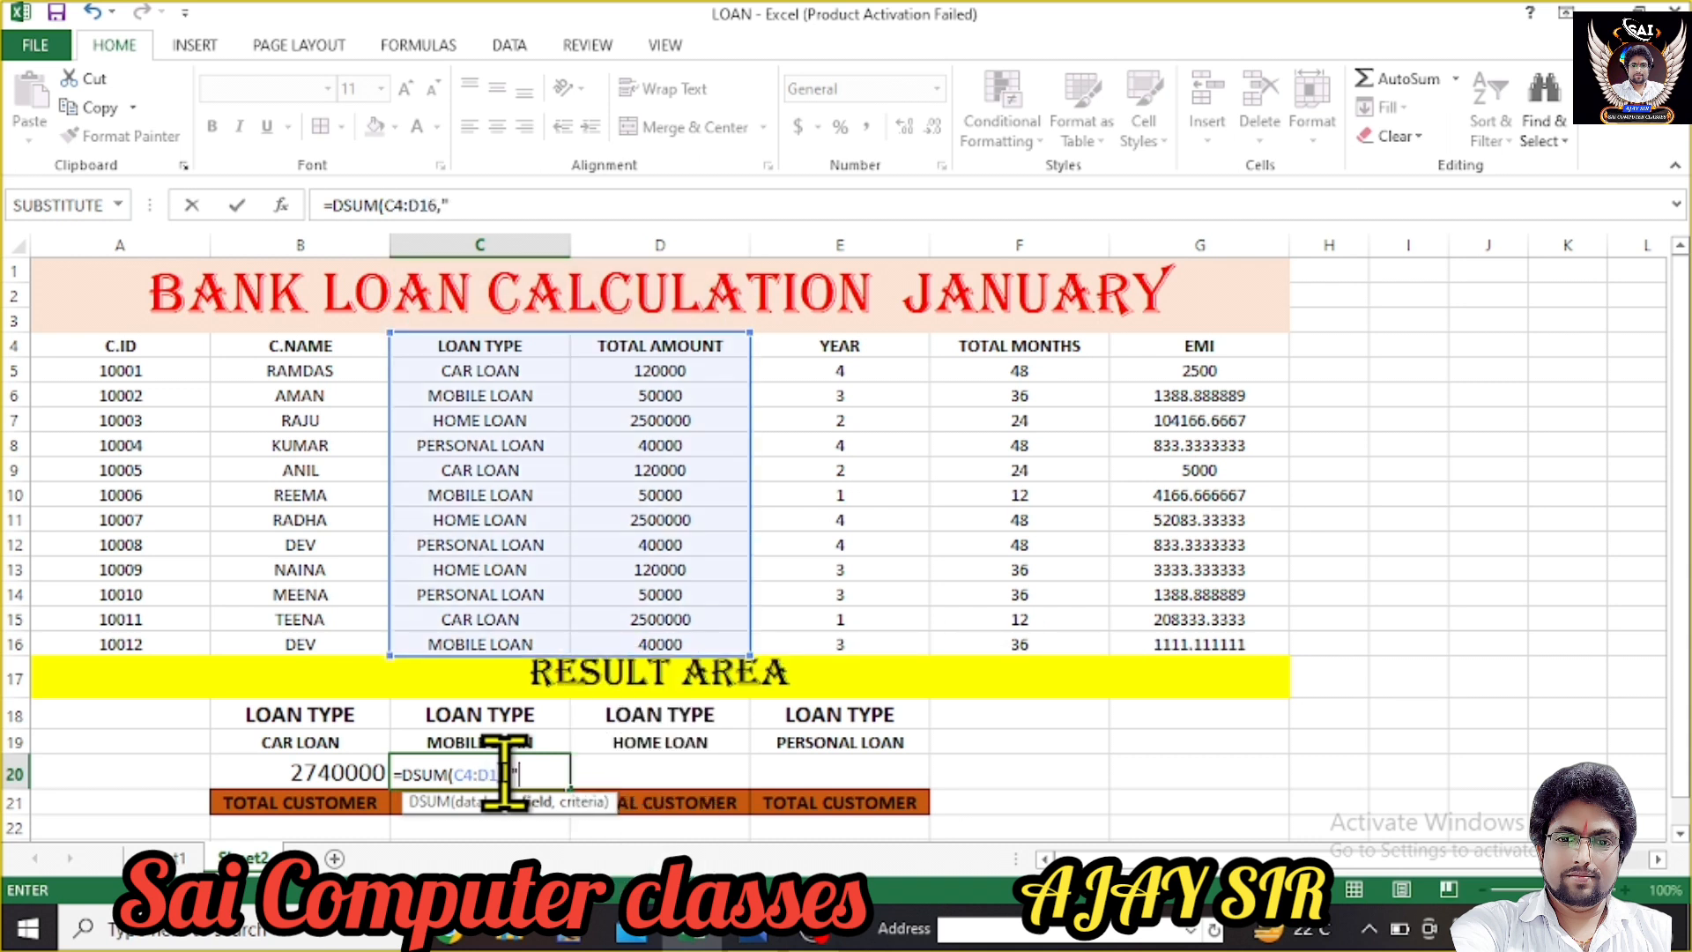
type("TOTAL AMOUNT")
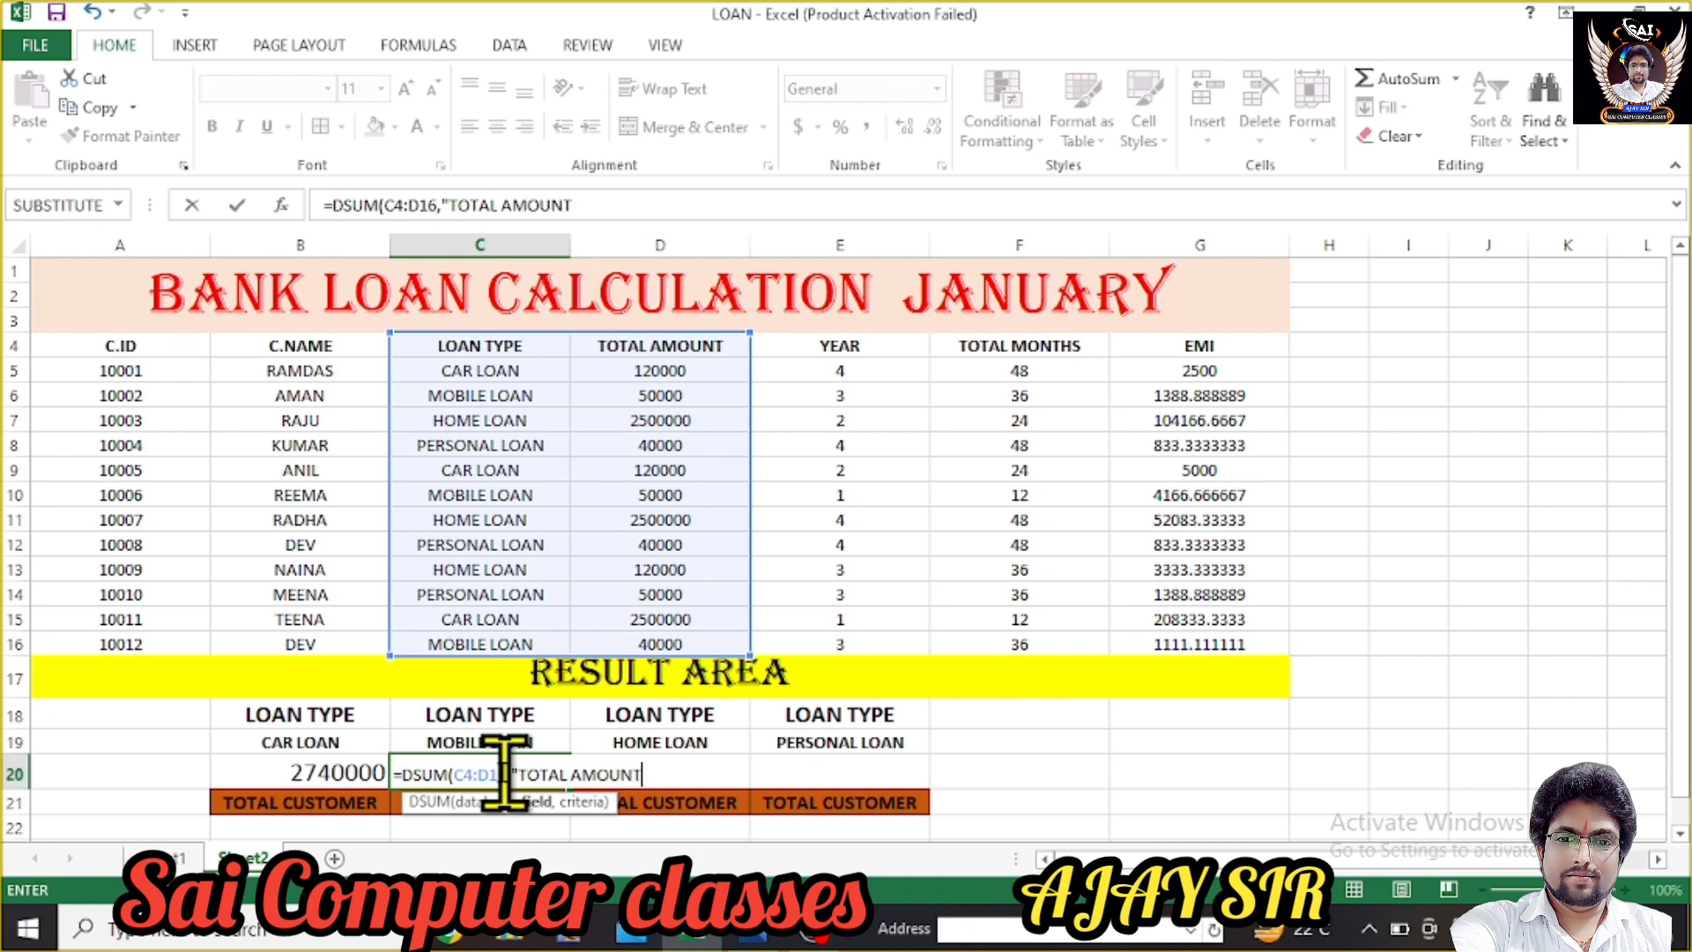
type("\",")
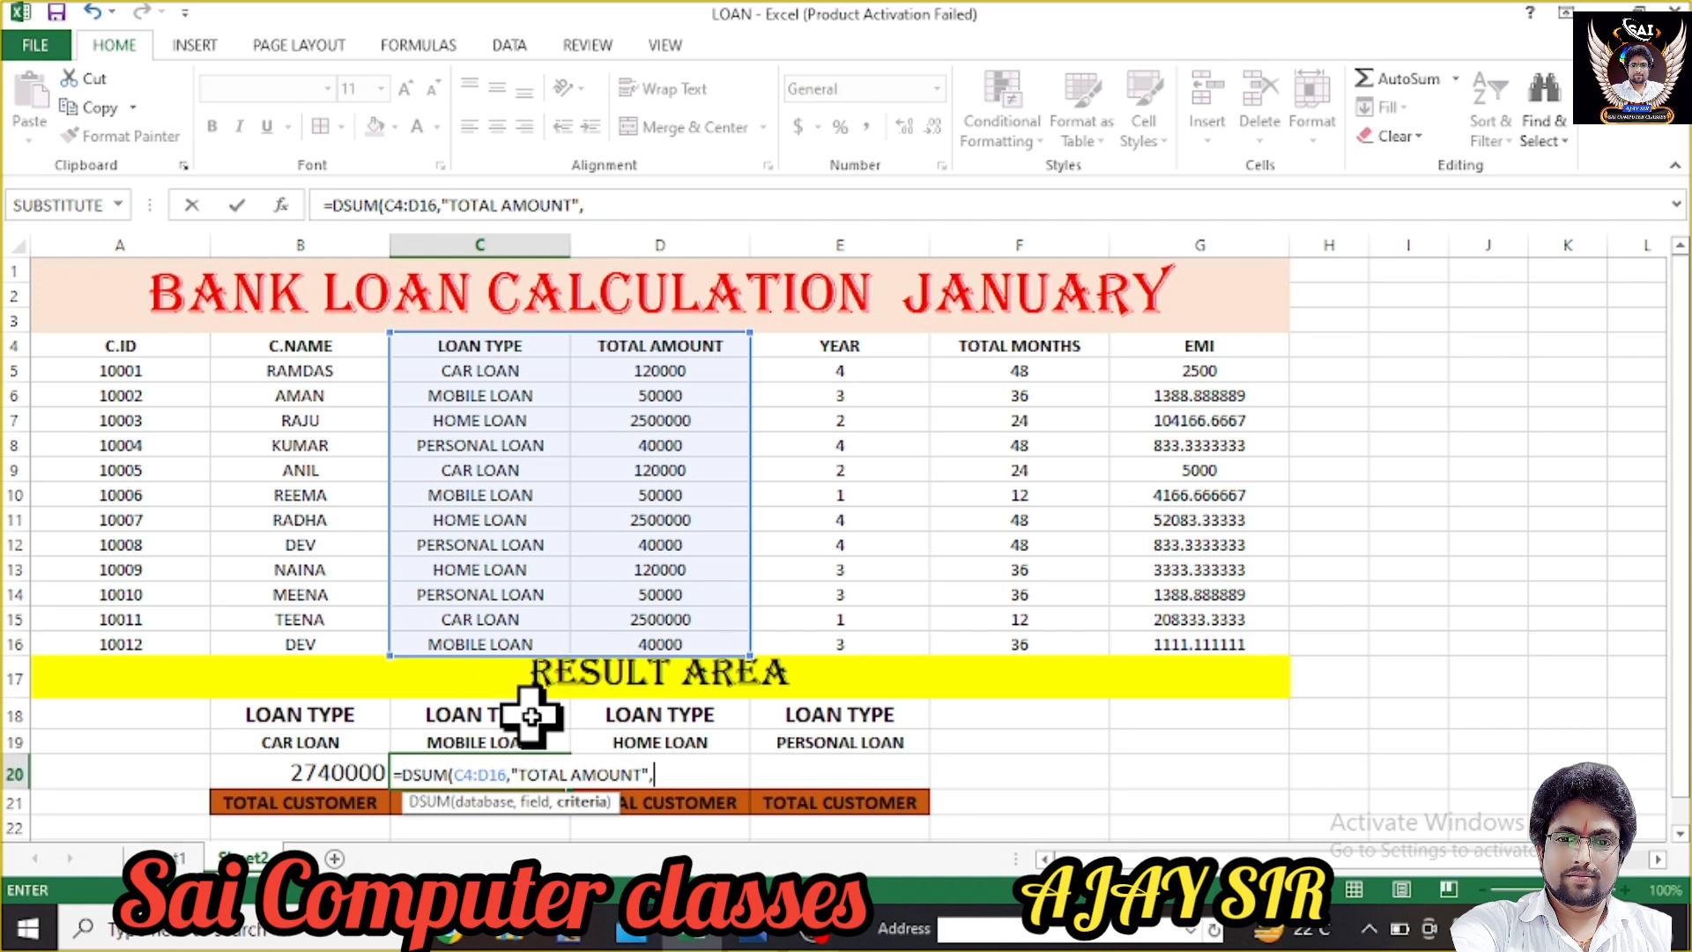
type("C")
type("1")
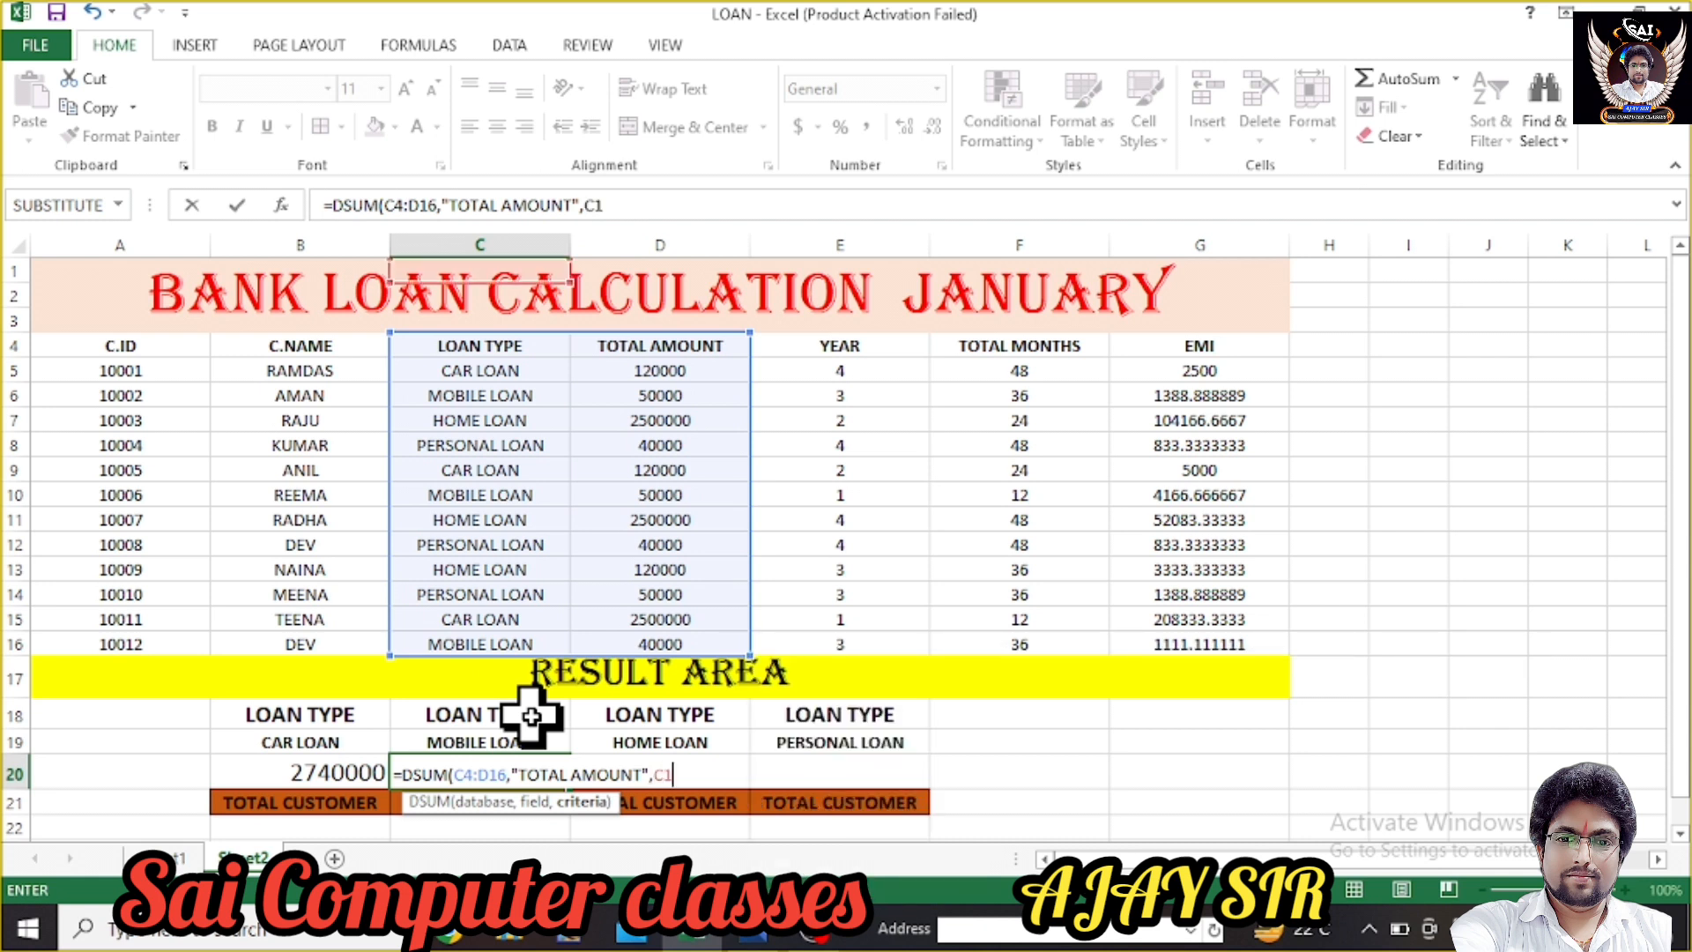
type("8:C19")
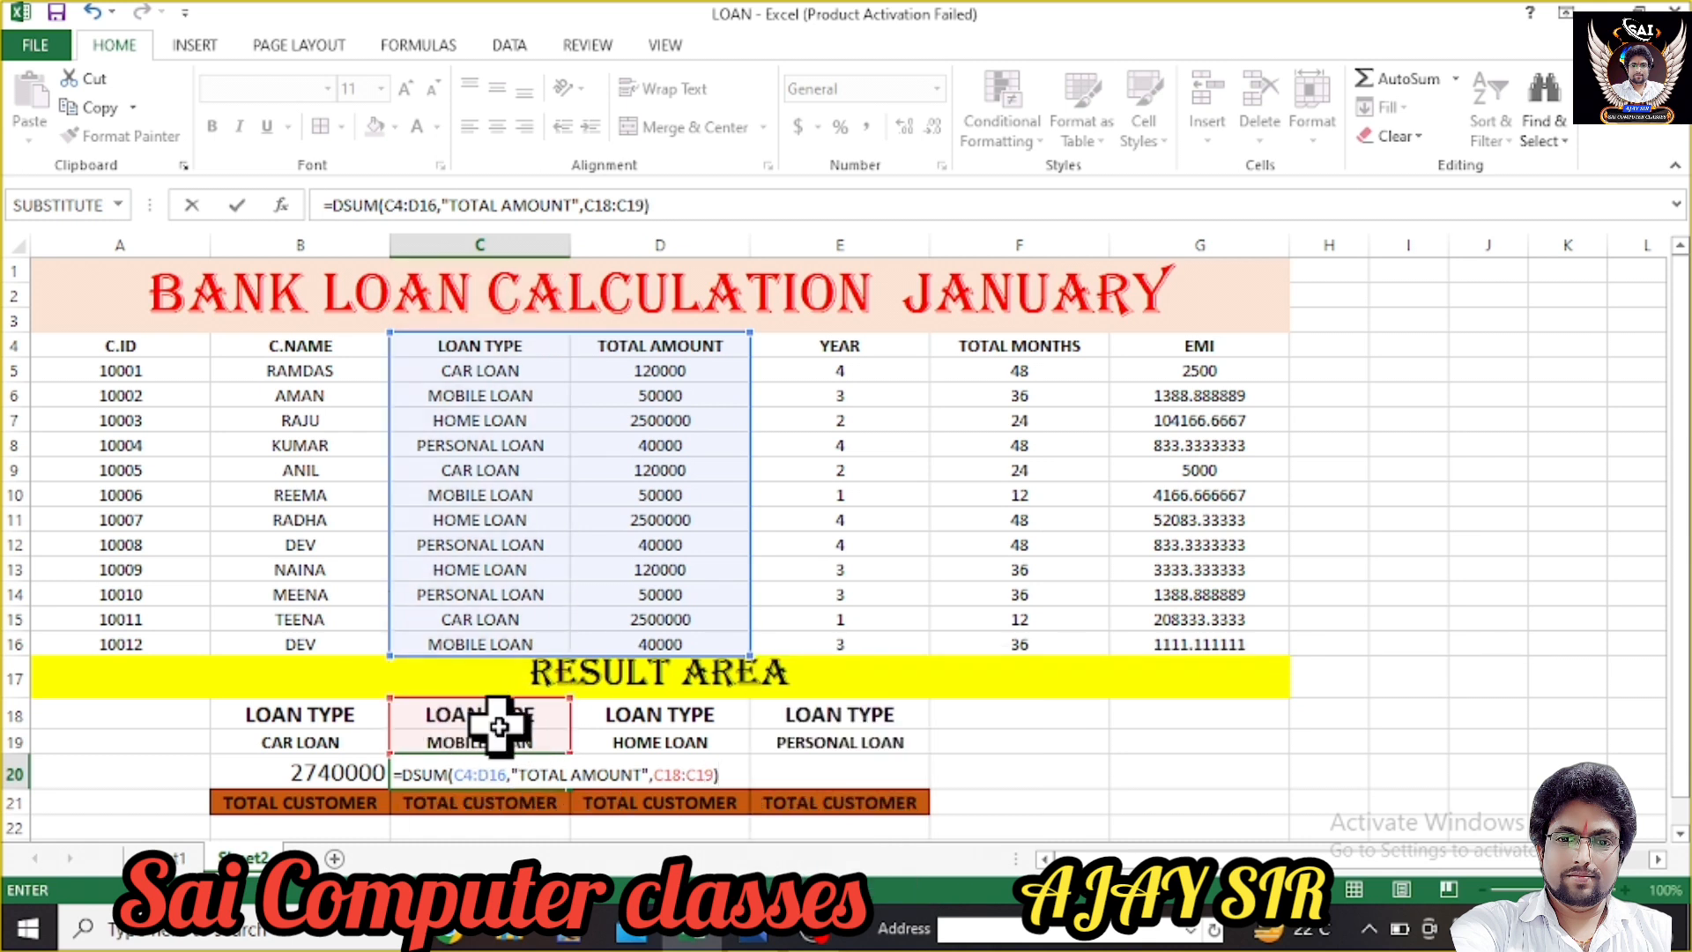
key("Return")
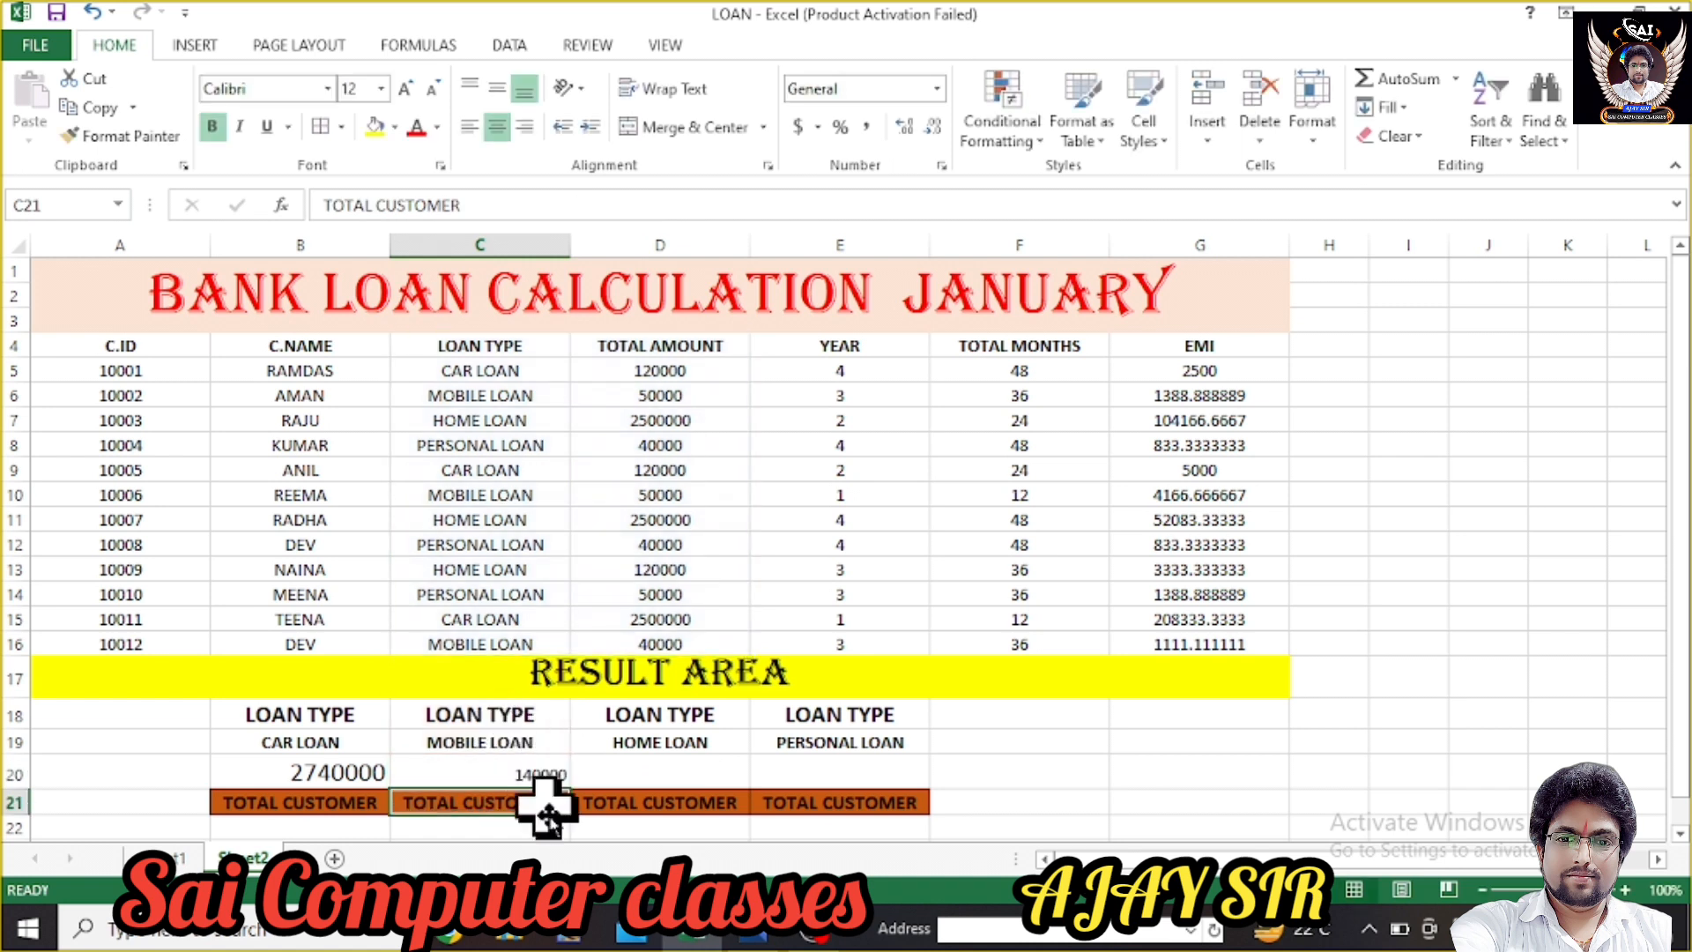
- Set the font size of the loan total cells B20:E20 to 20
left_click(526, 775)
left_click_drag(347, 778, 922, 772)
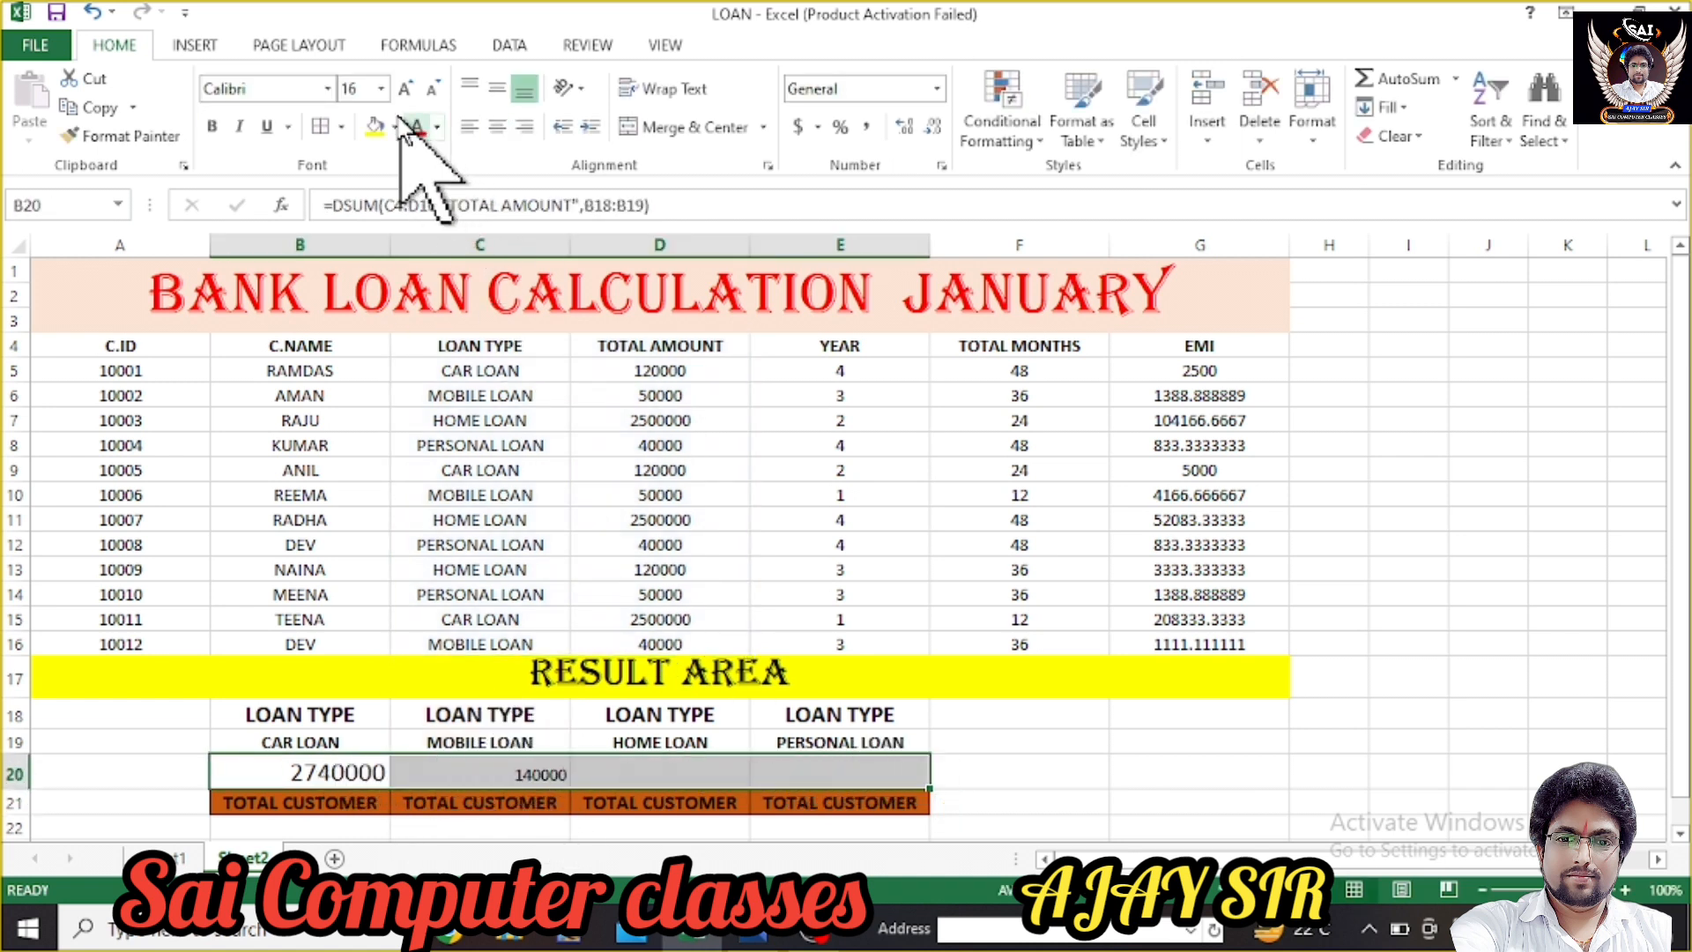
left_click(381, 88)
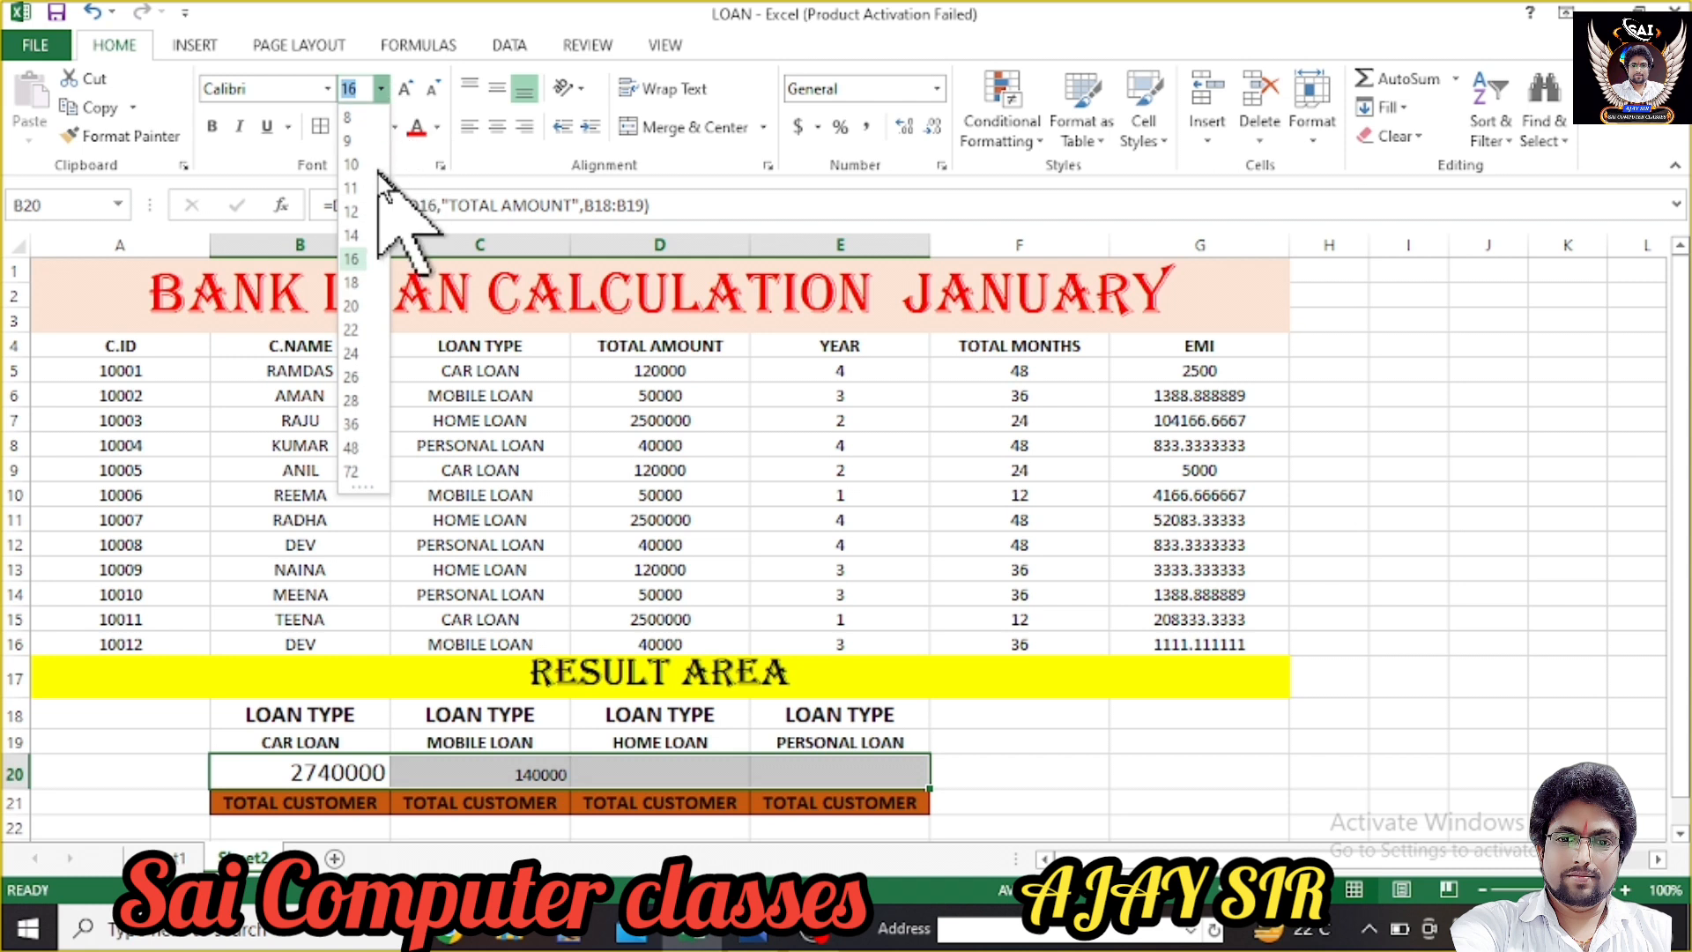
left_click(353, 306)
- Enter =DSUM(C4:D16,"TOTAL AMOUNT",D18:D19) in D20 as the home loan total
left_click(654, 771)
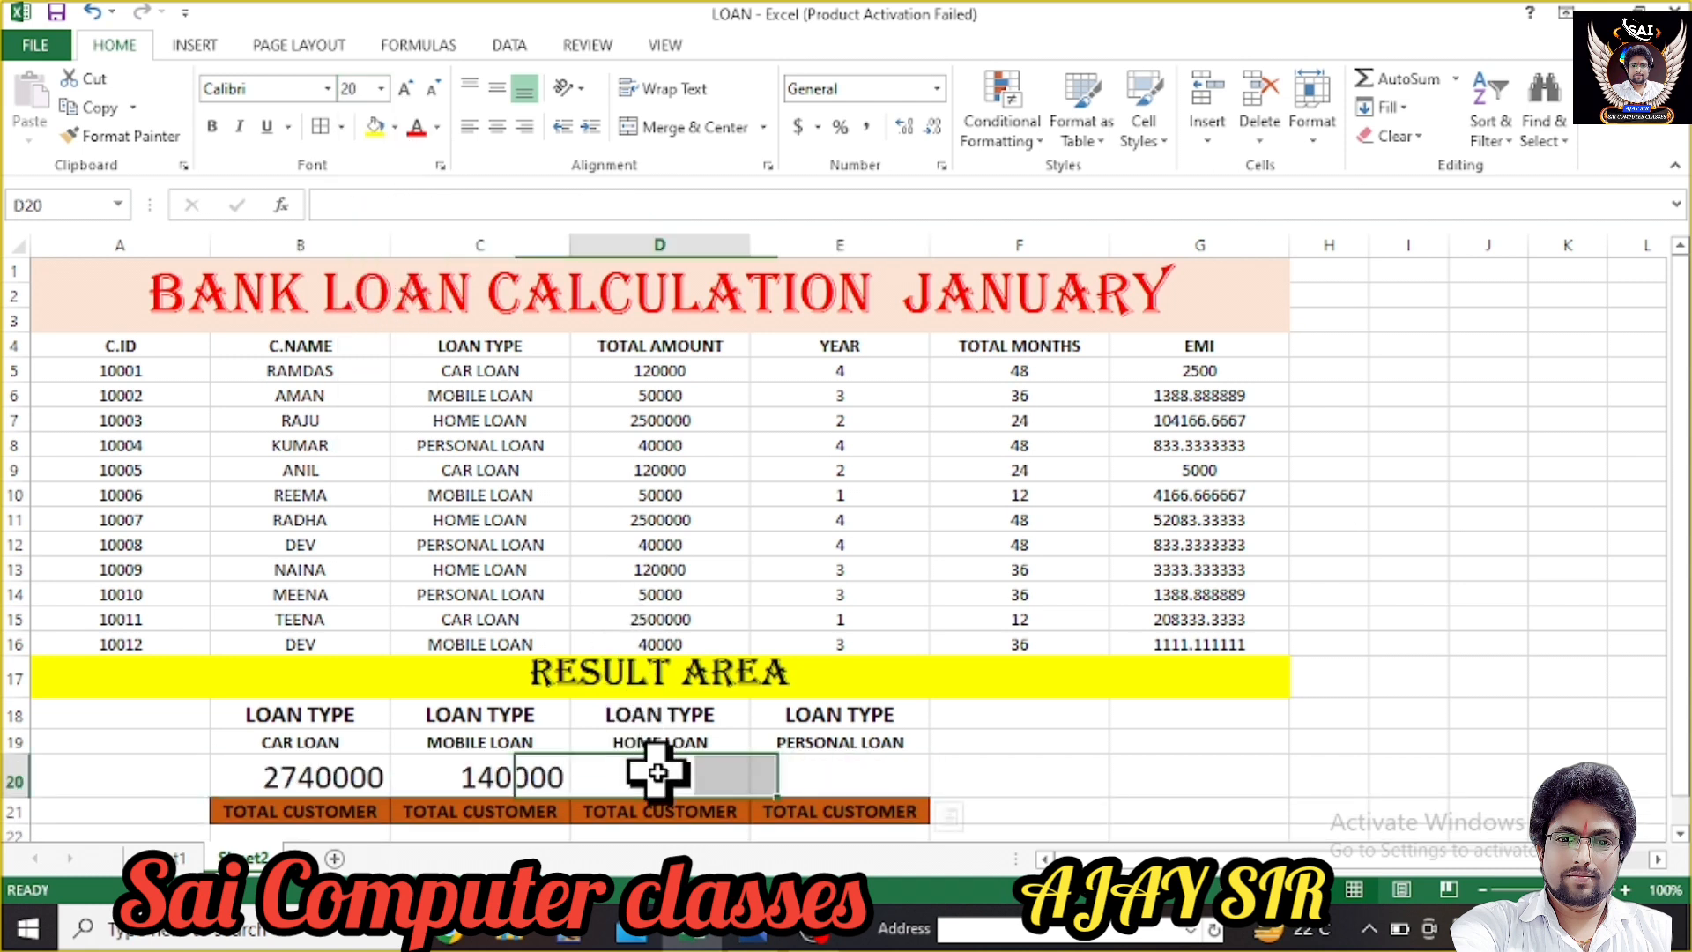
double_click(657, 772)
type("=D")
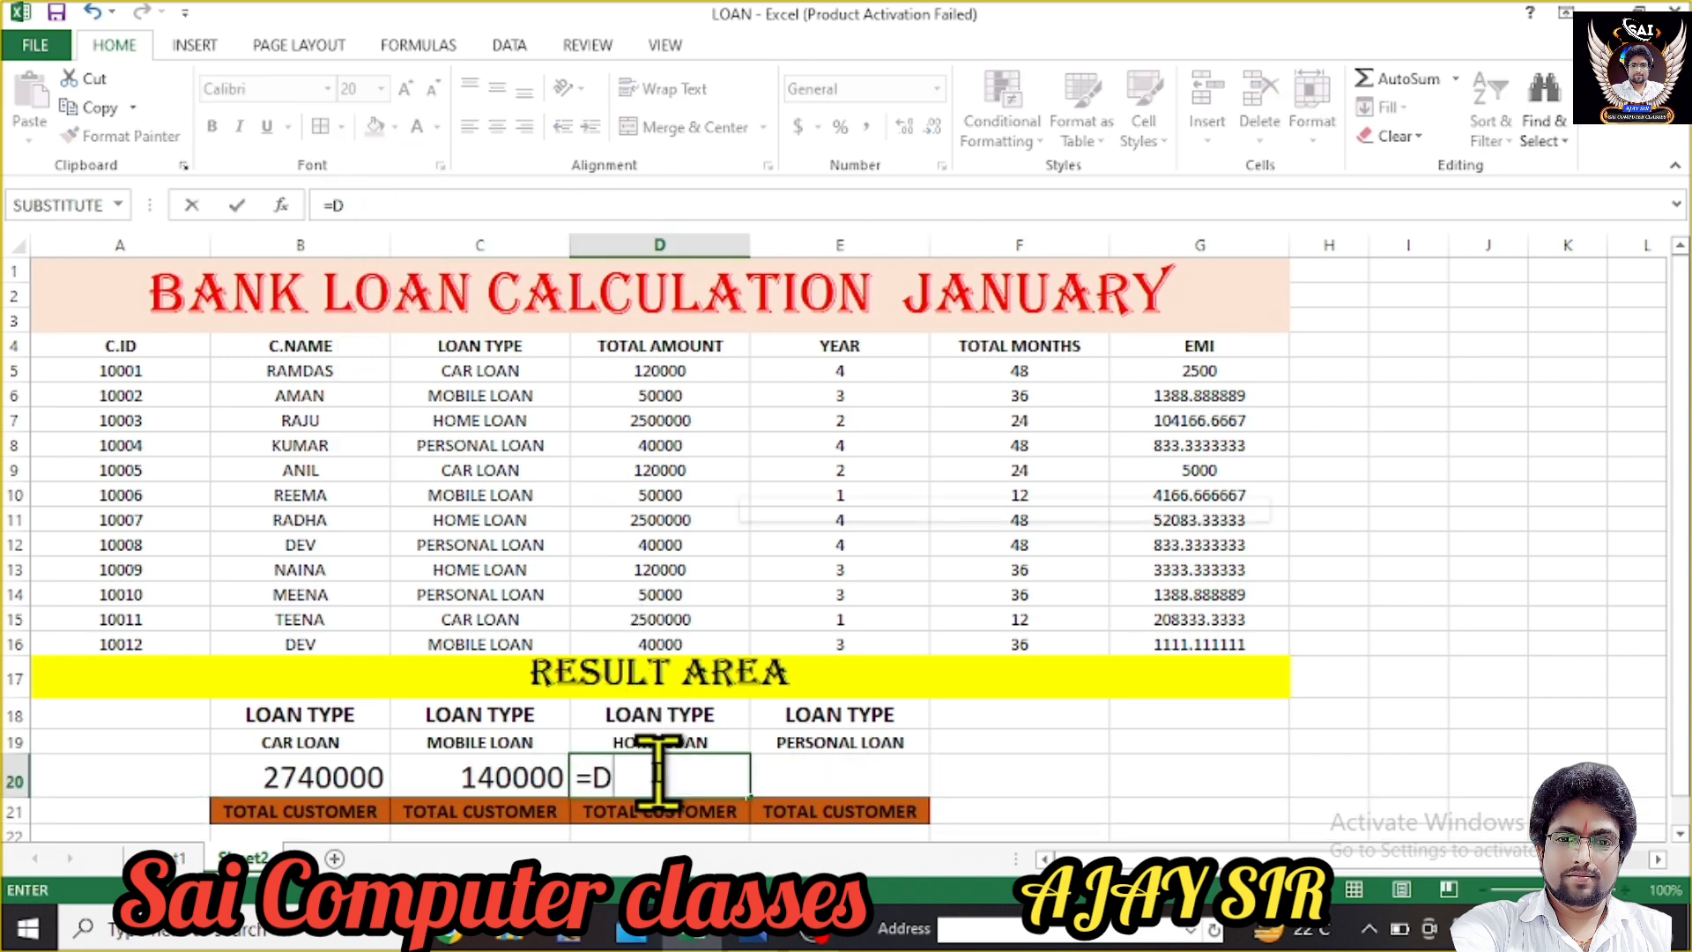
type("SUM")
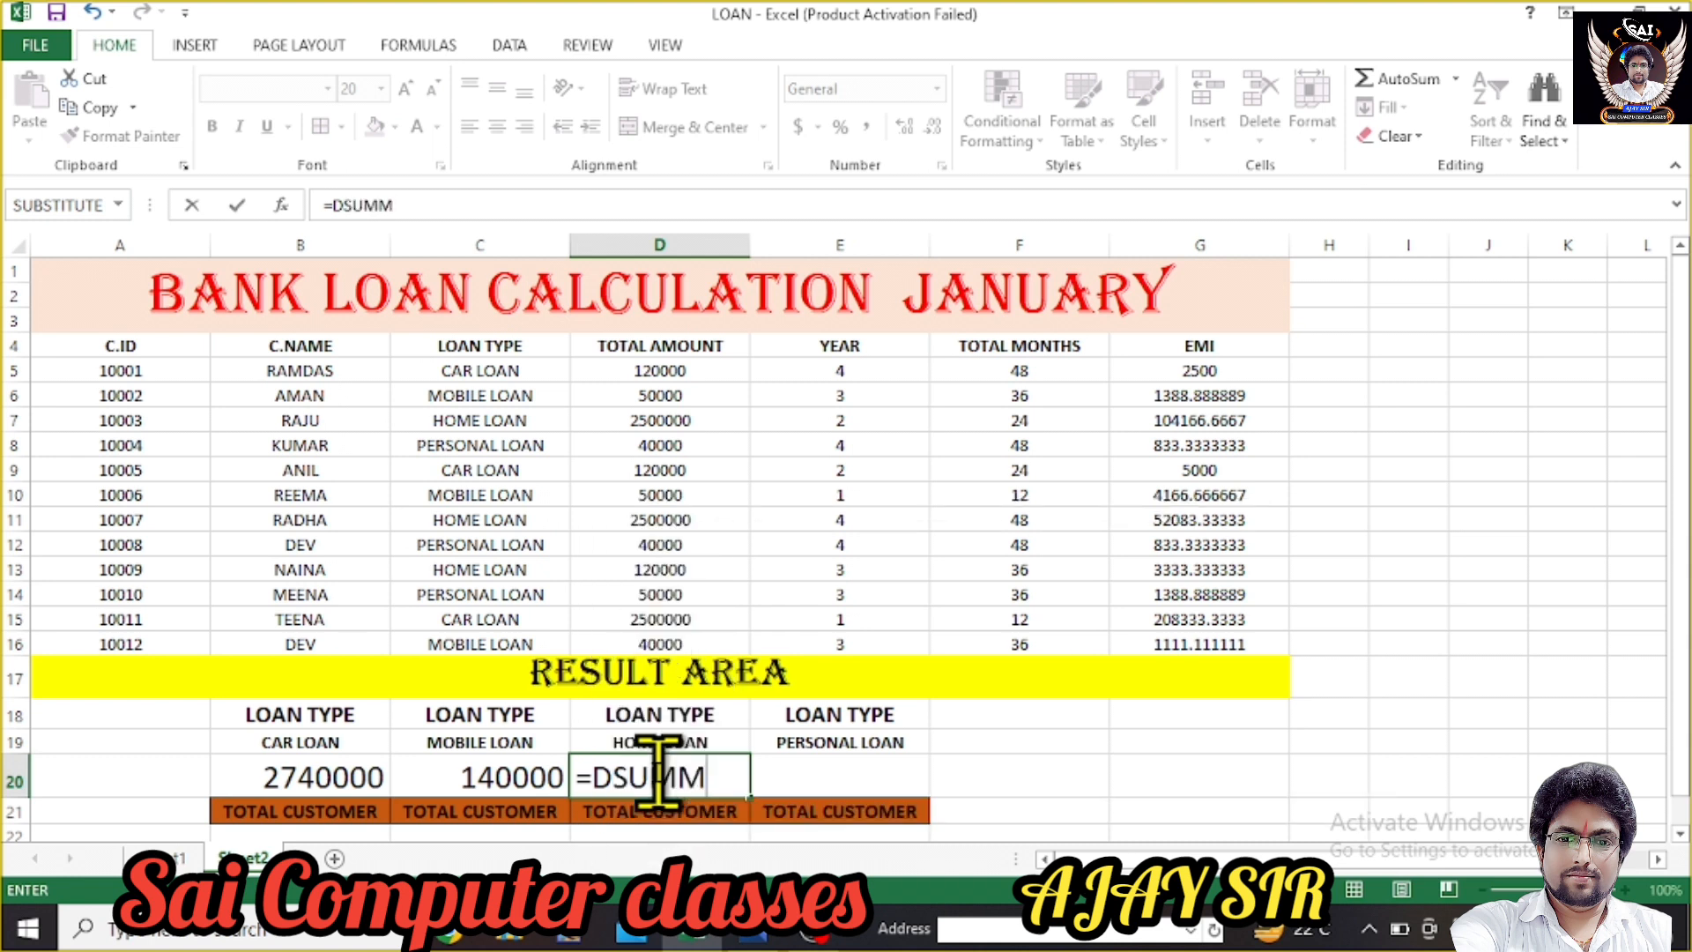
type("(C")
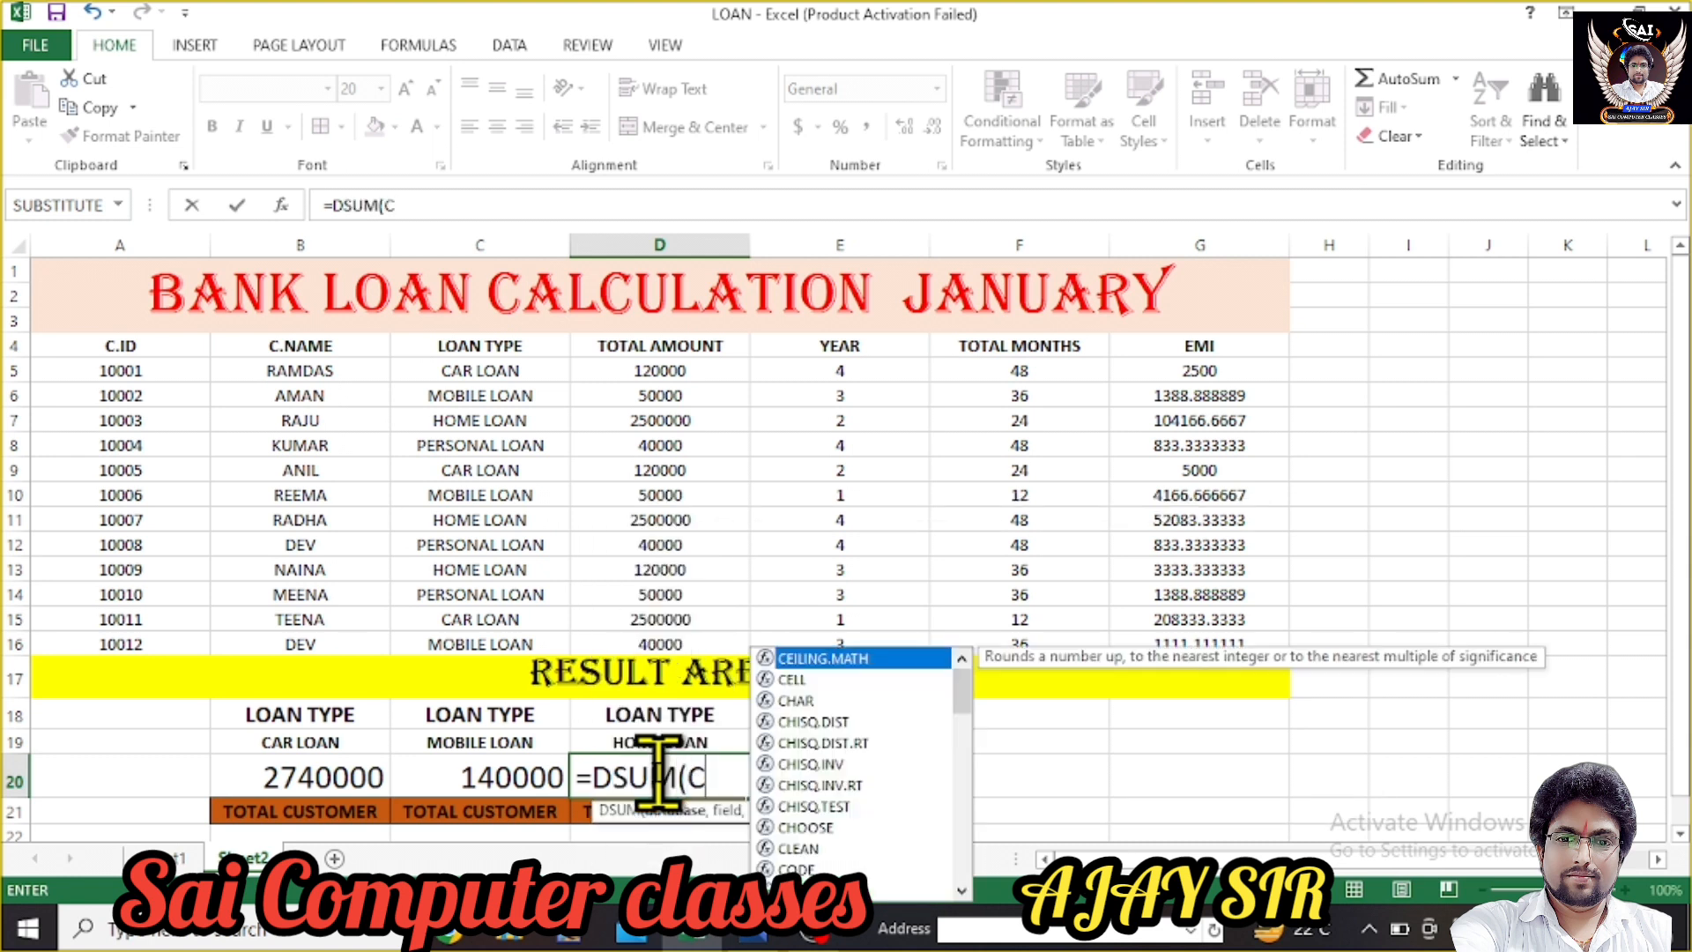
type("4:D16")
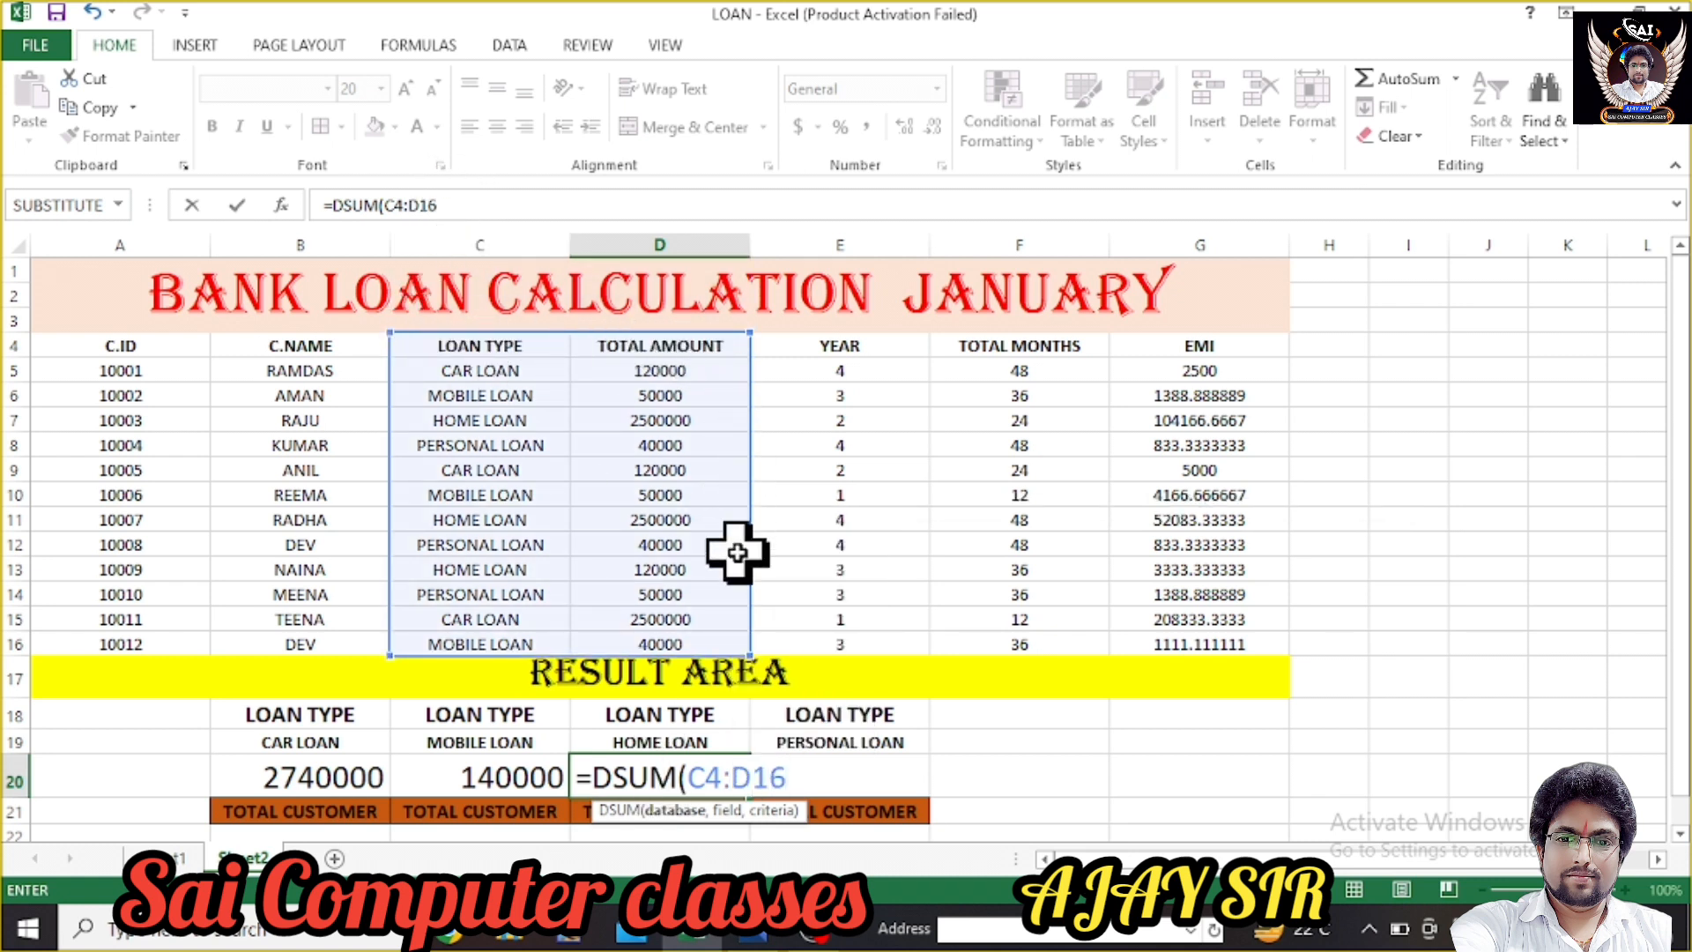
type(",\"TOTAL")
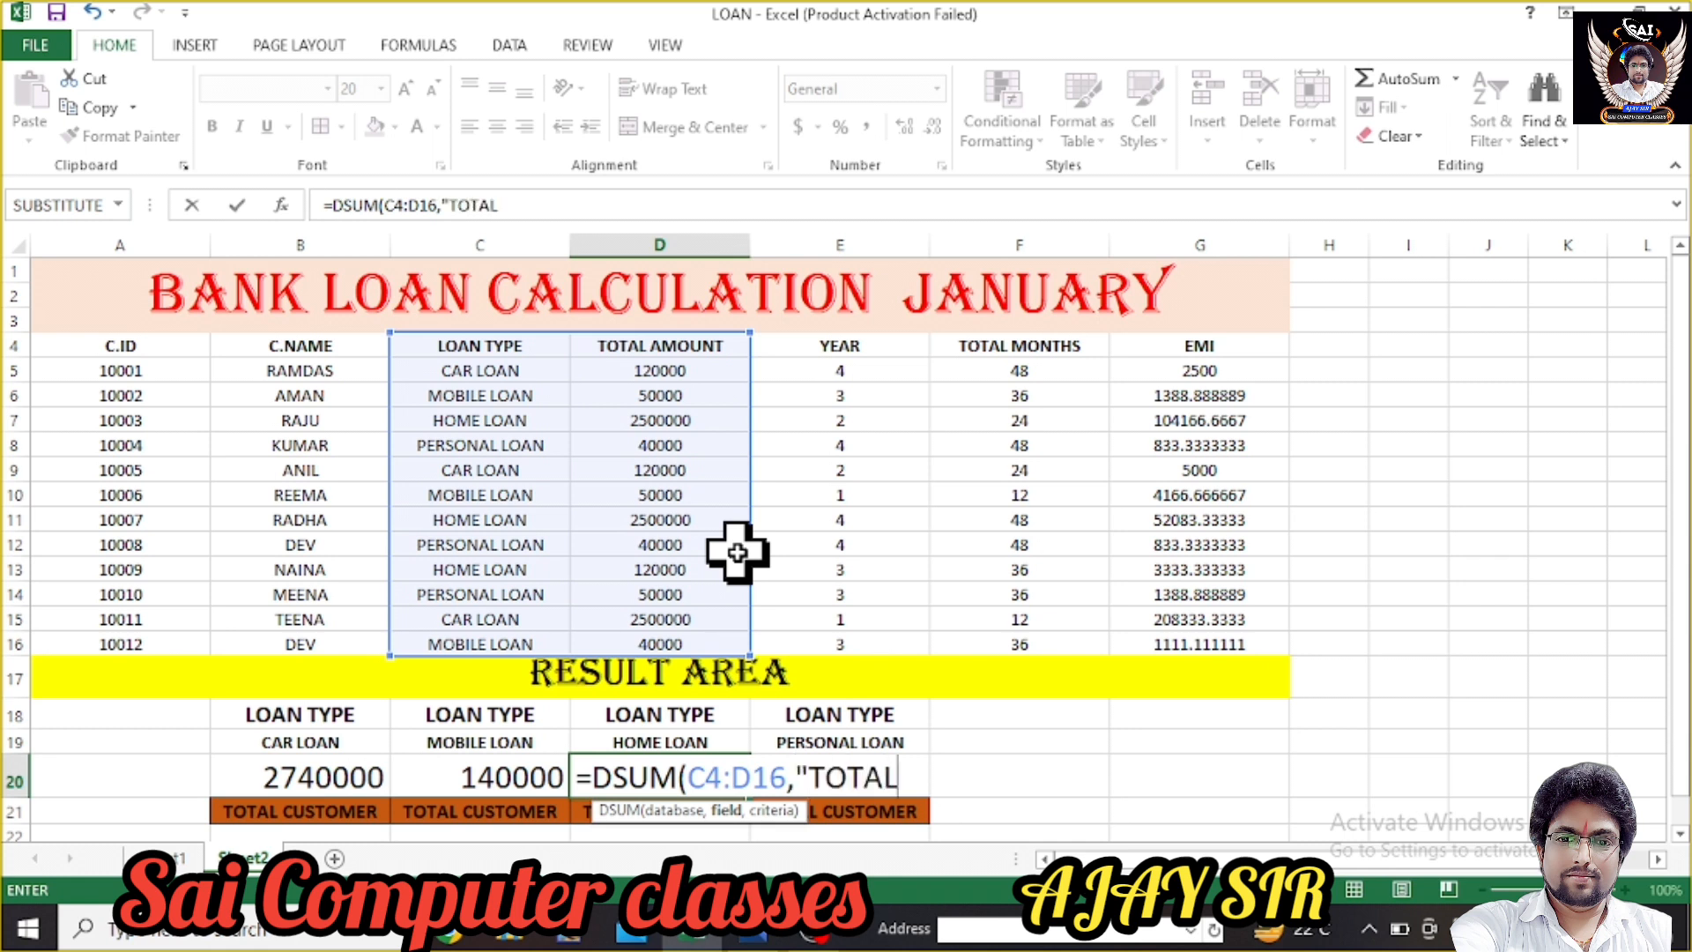
type(" AMOU")
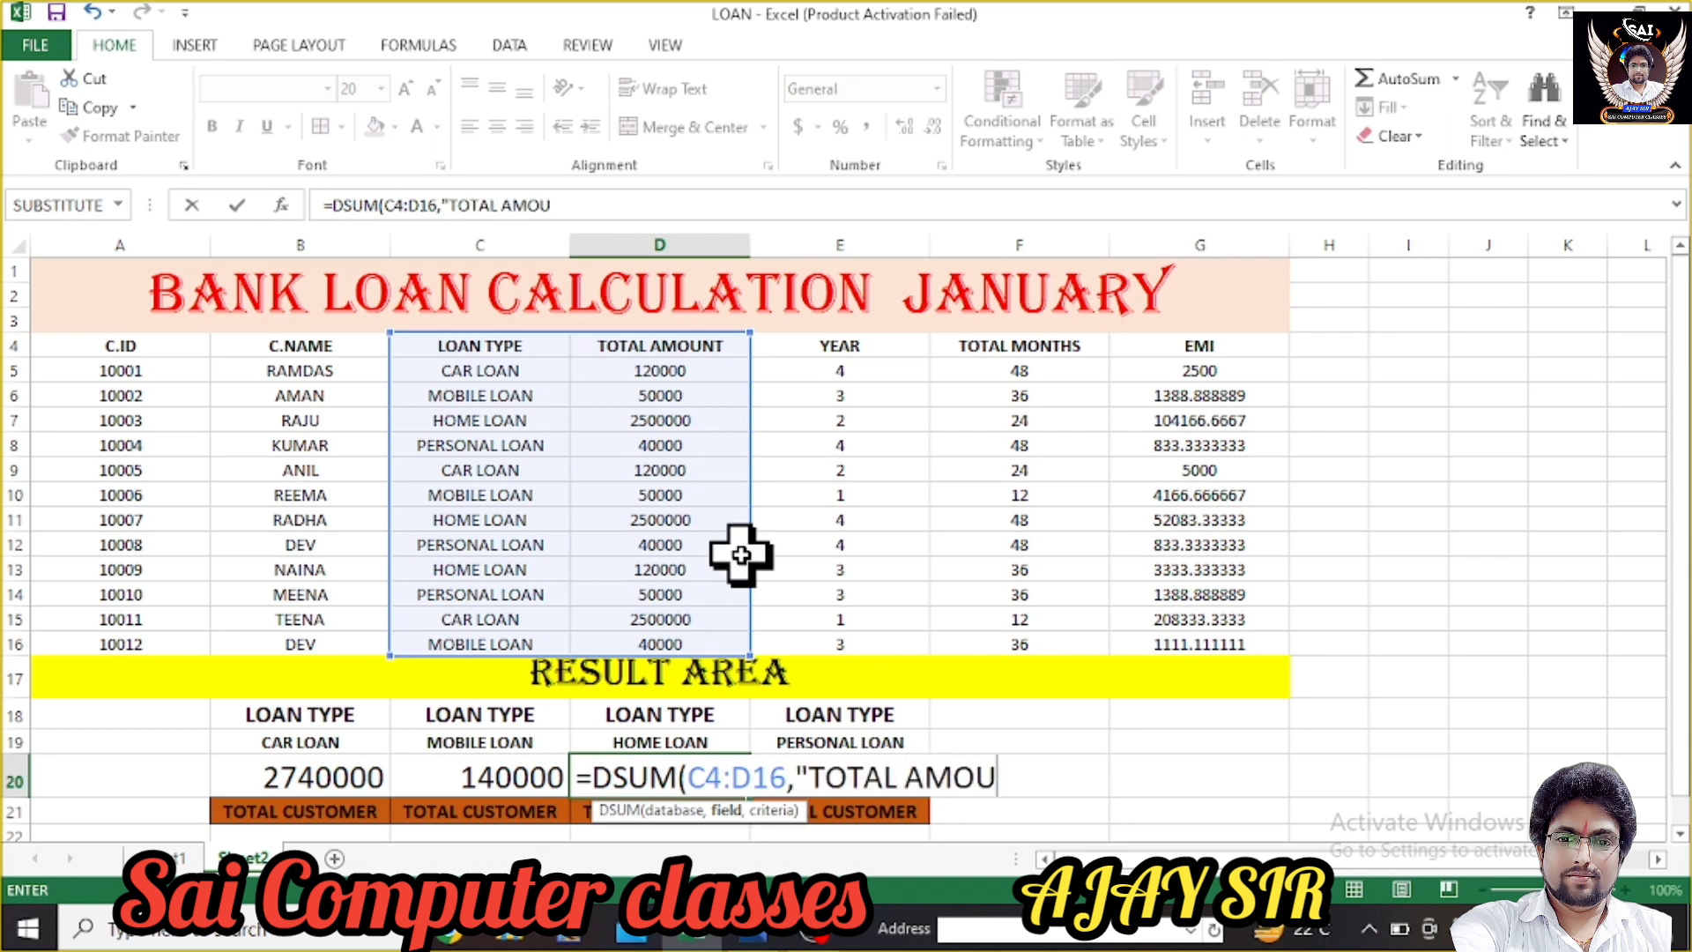
type("NT\",")
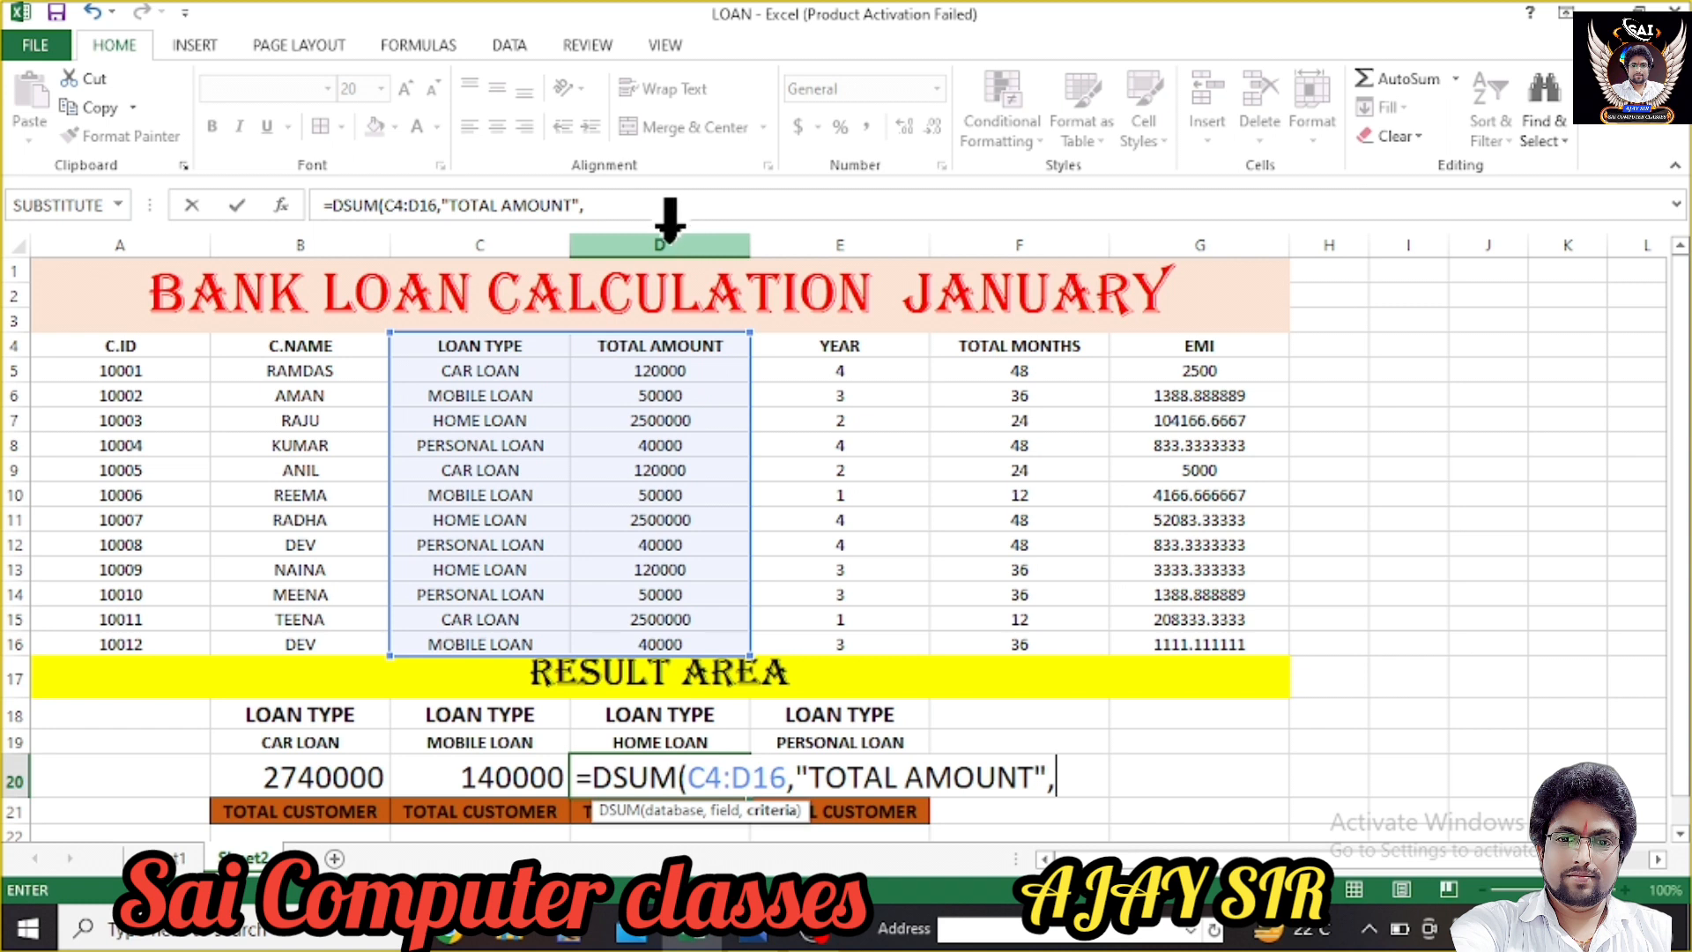
type("D18")
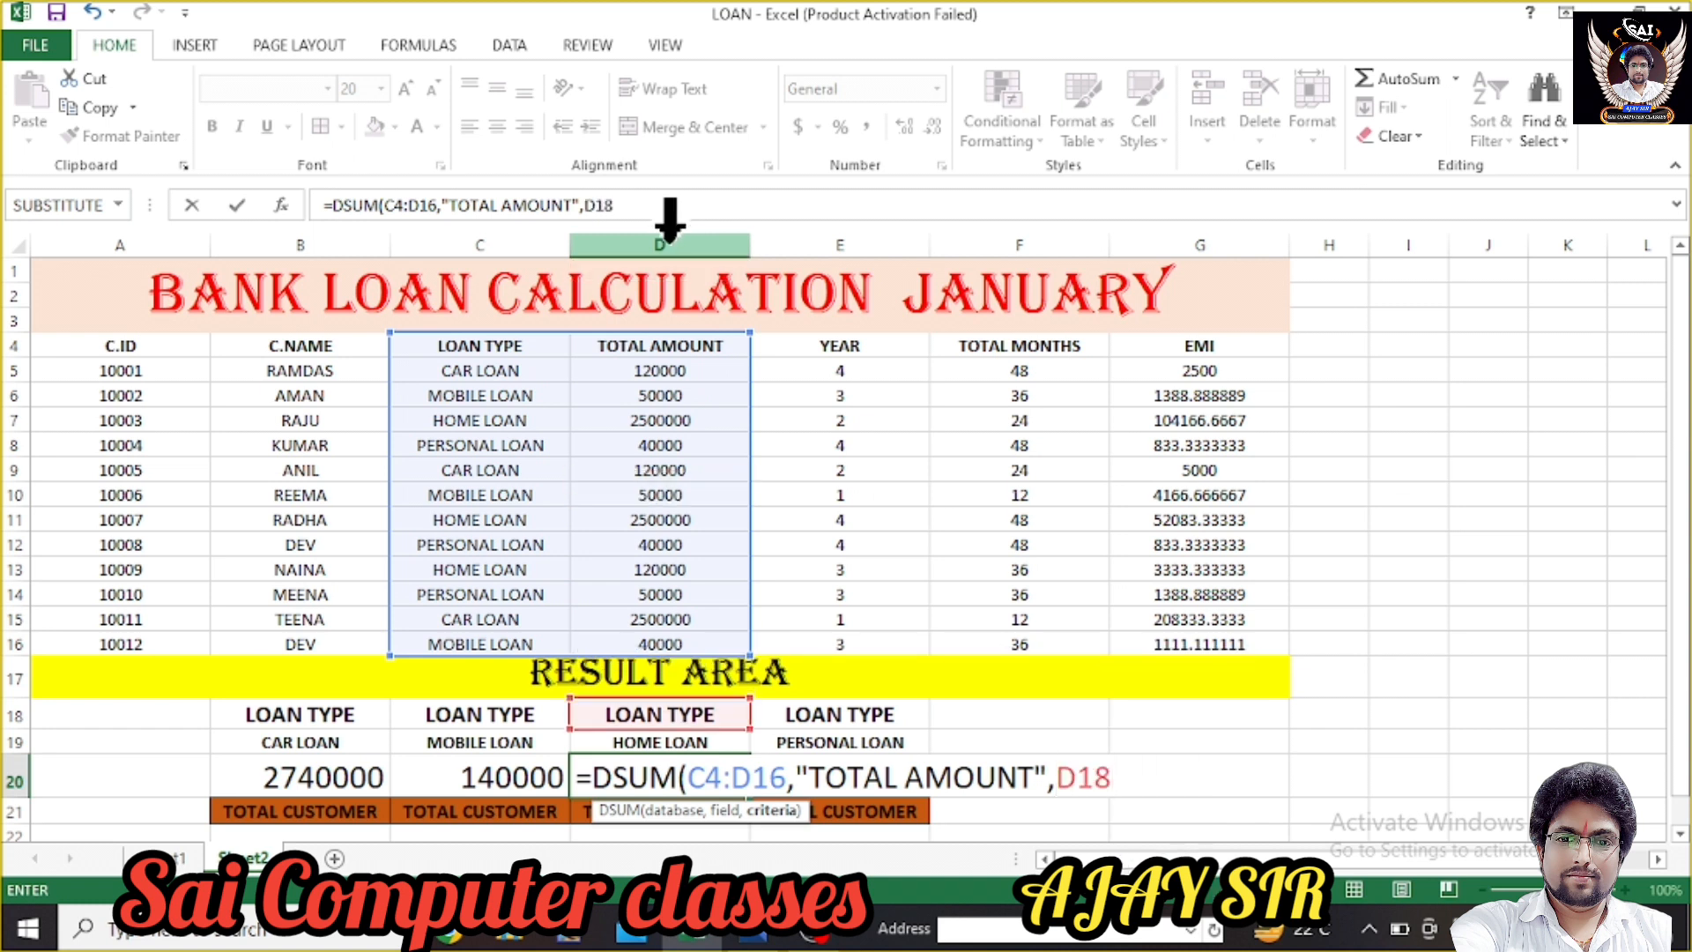
type(":D19")
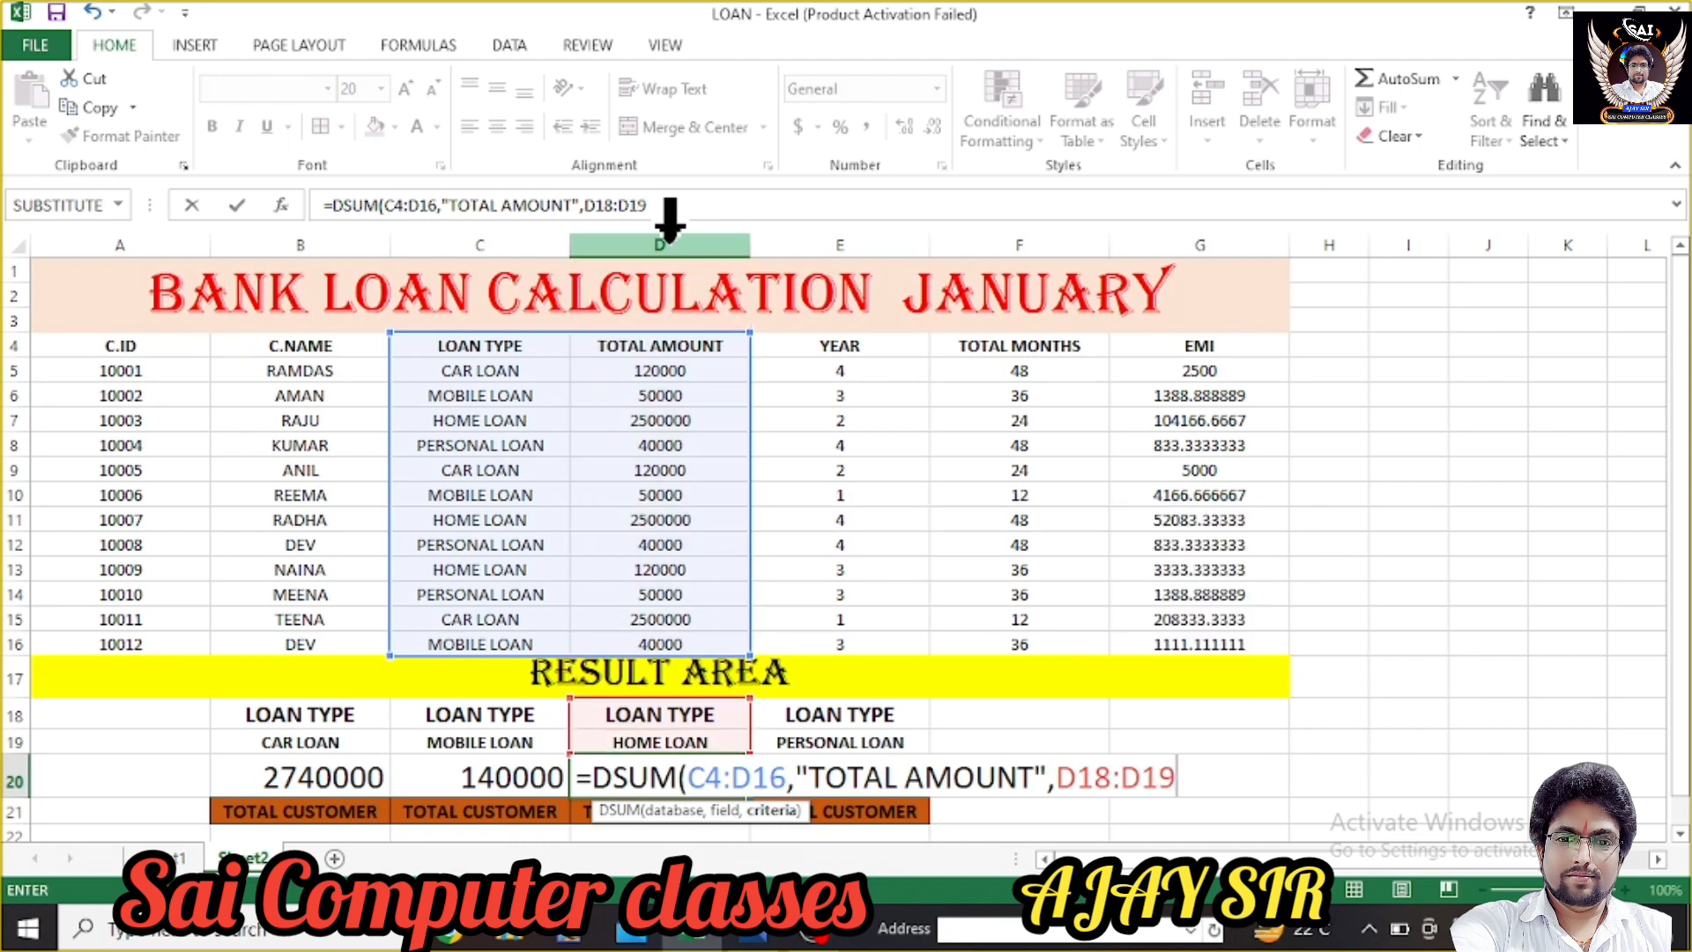
type(")")
key("Return")
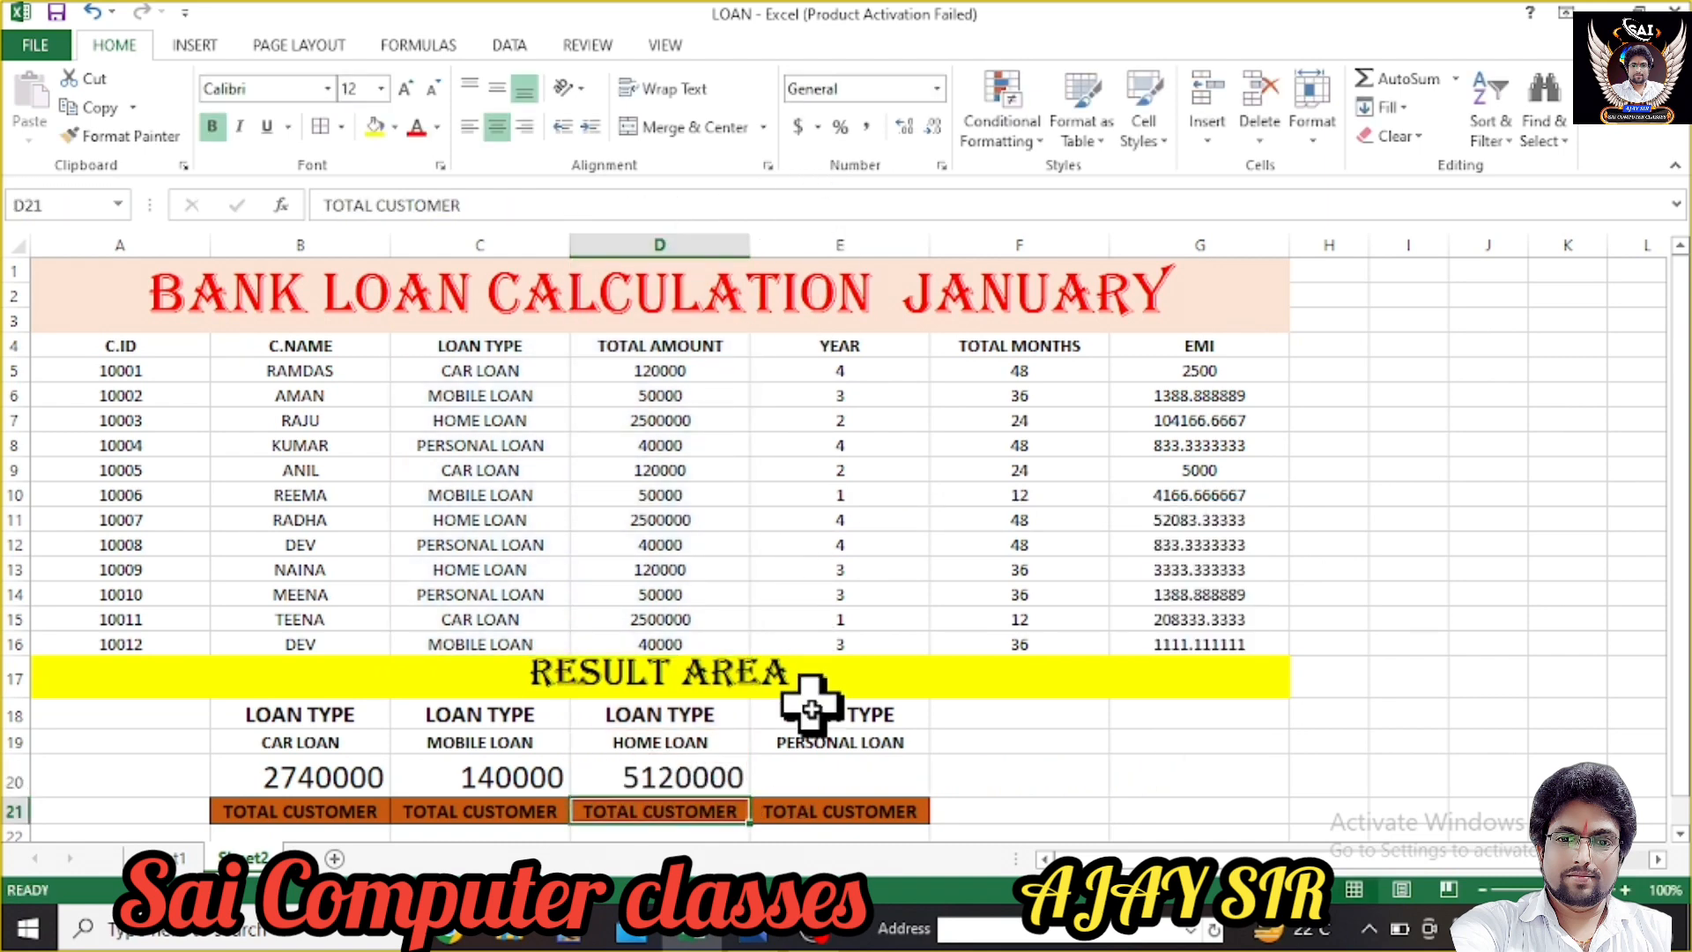
- Enter =DSUM(C4:D16,"TOTAL AMOUNT",E18:E19) in E20 as the personal loan total
left_click(829, 763)
type("=")
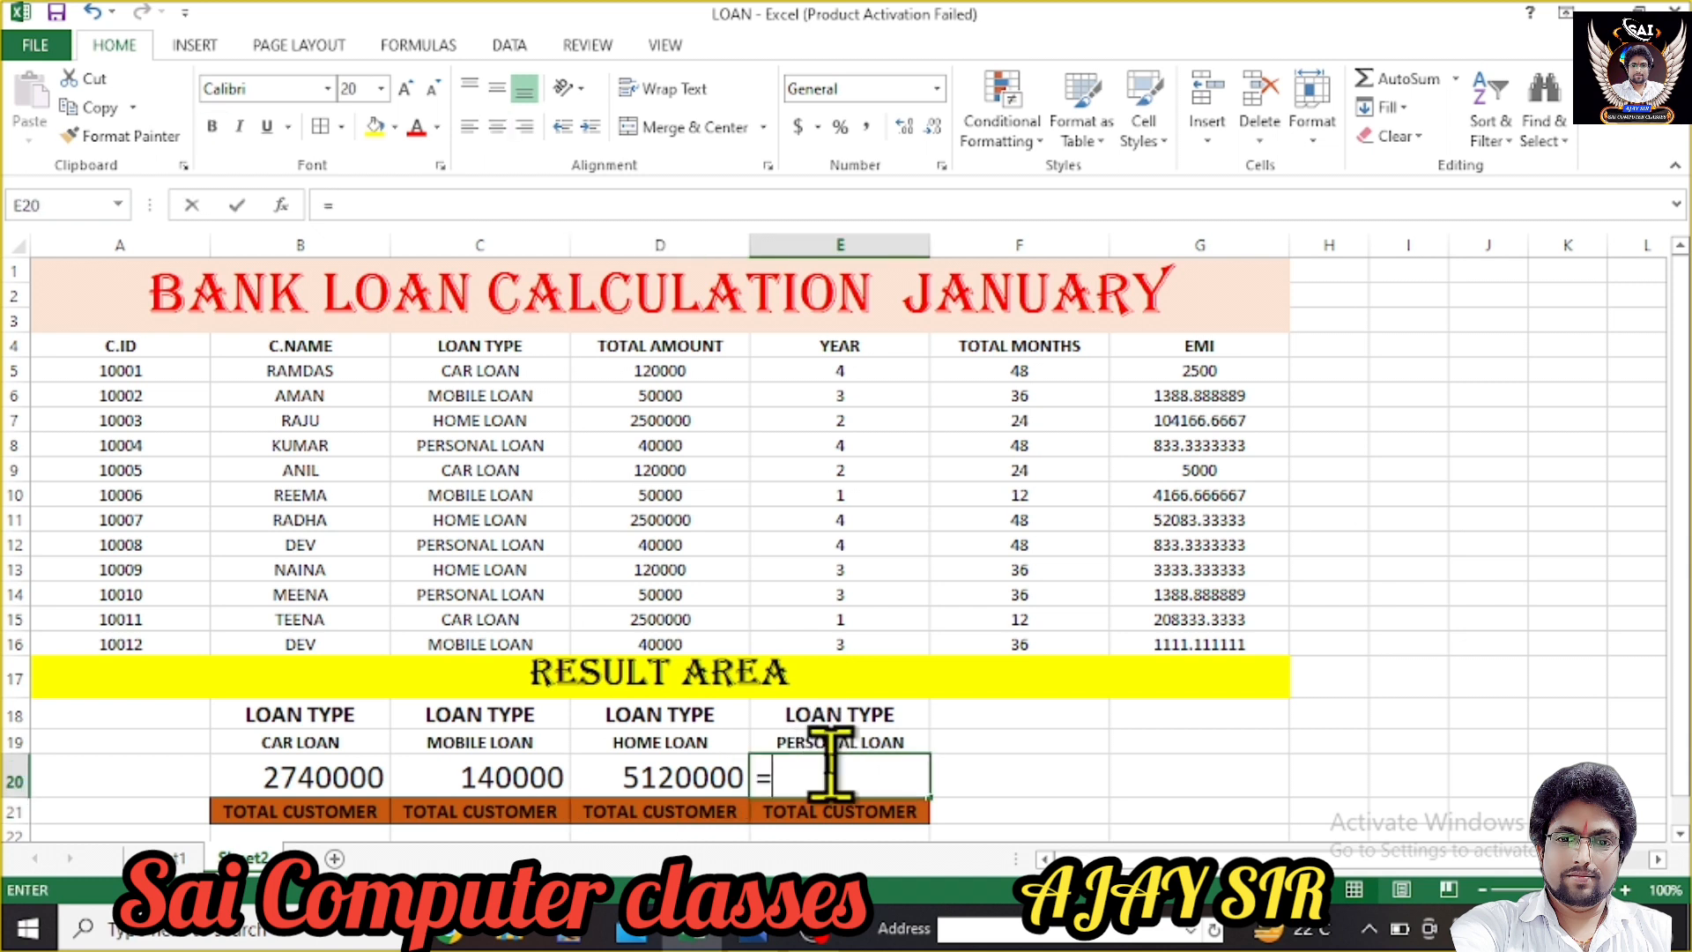
type("DSUM")
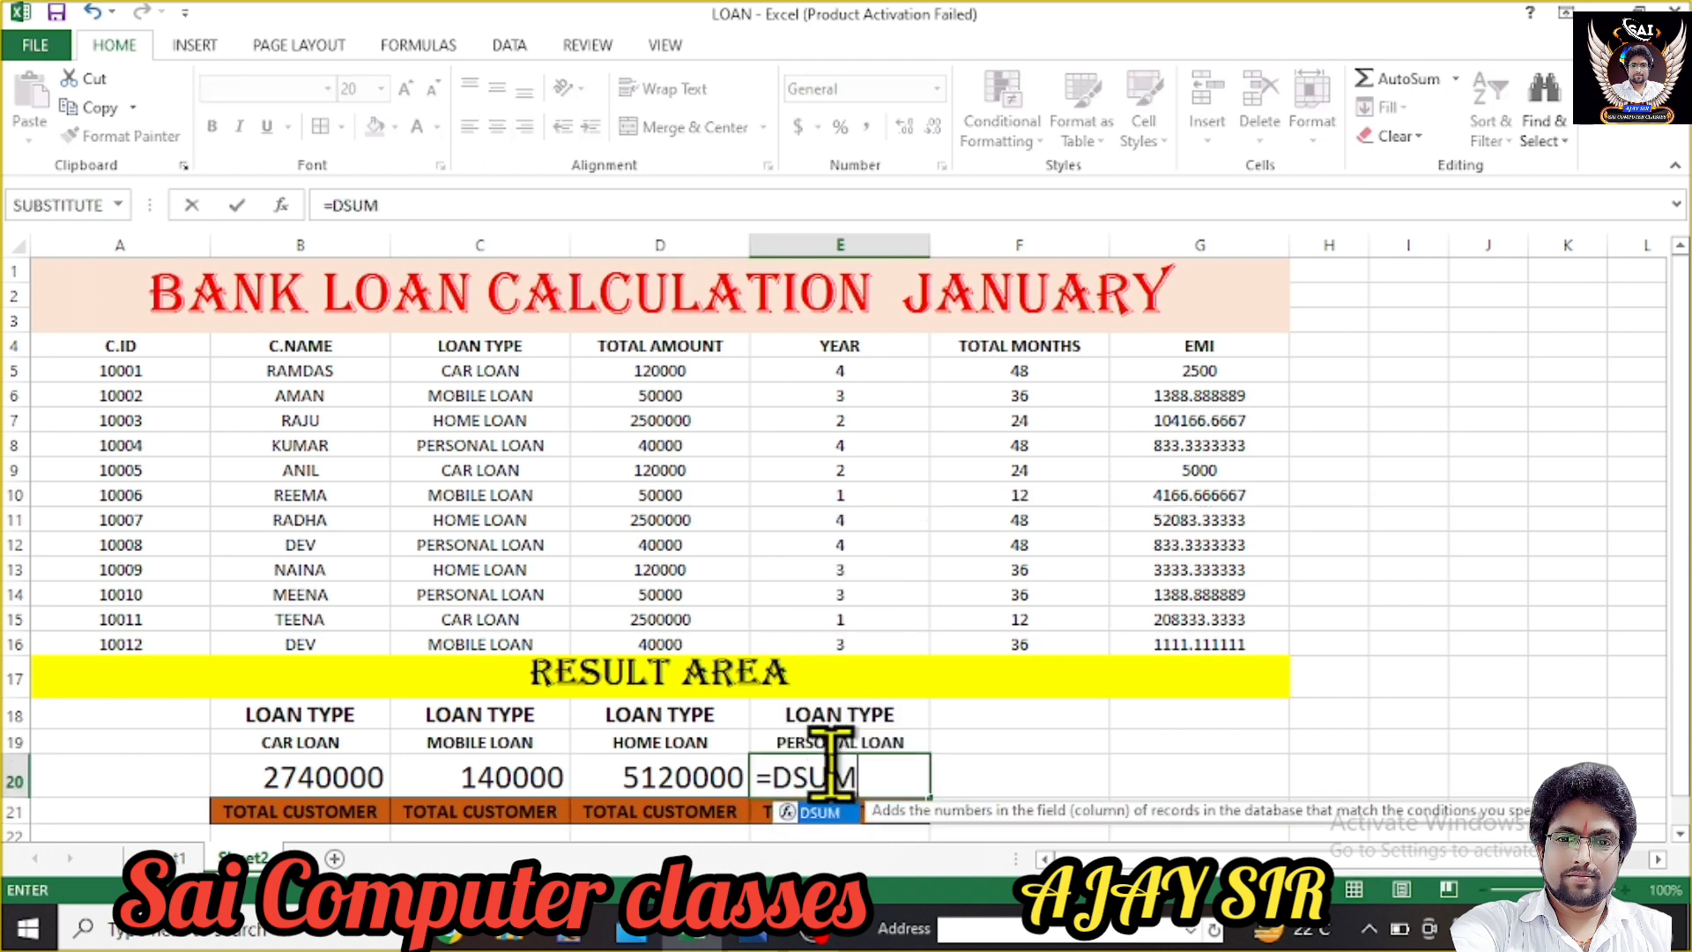
type("(")
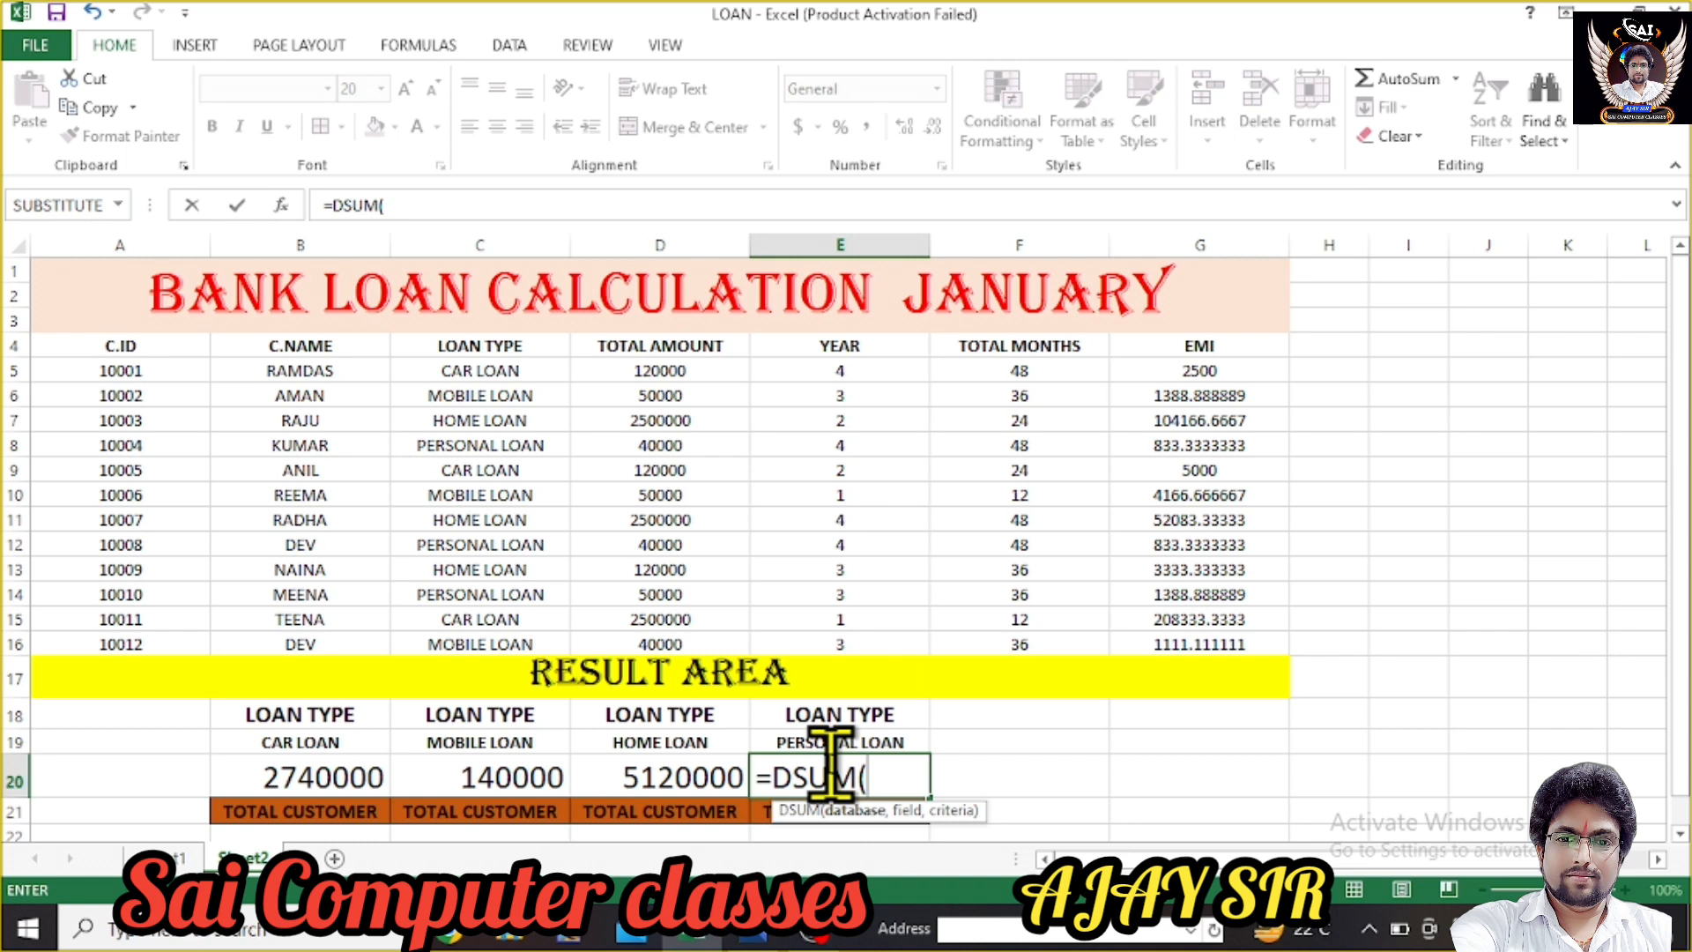
type("C4")
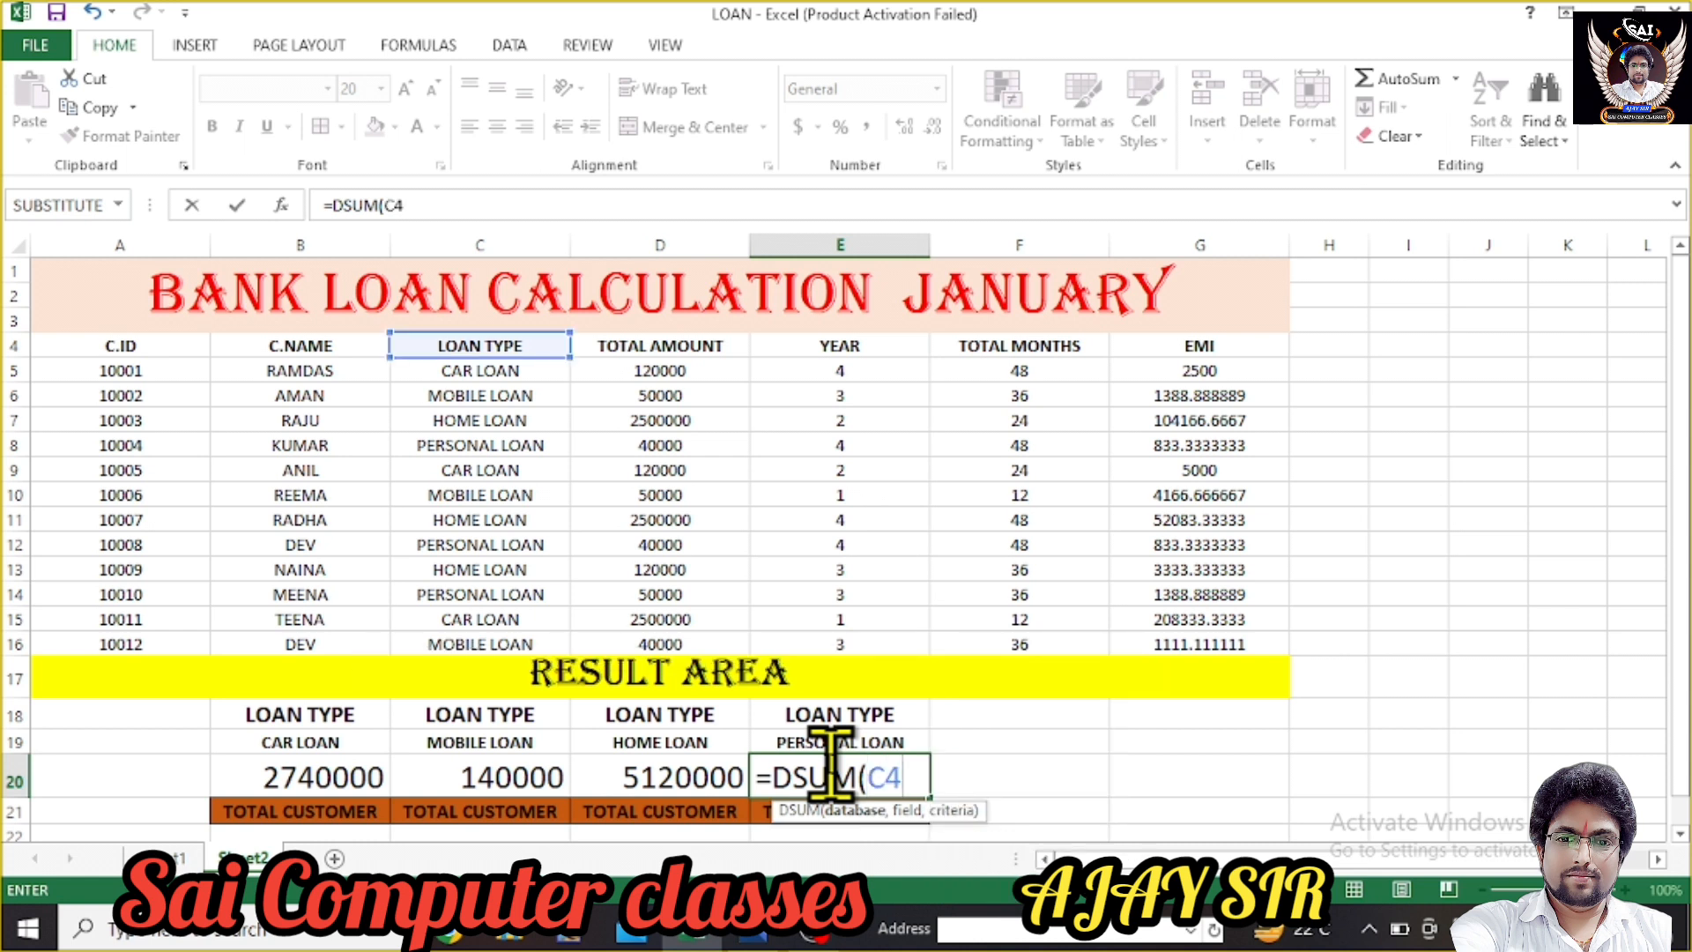
type(":D16")
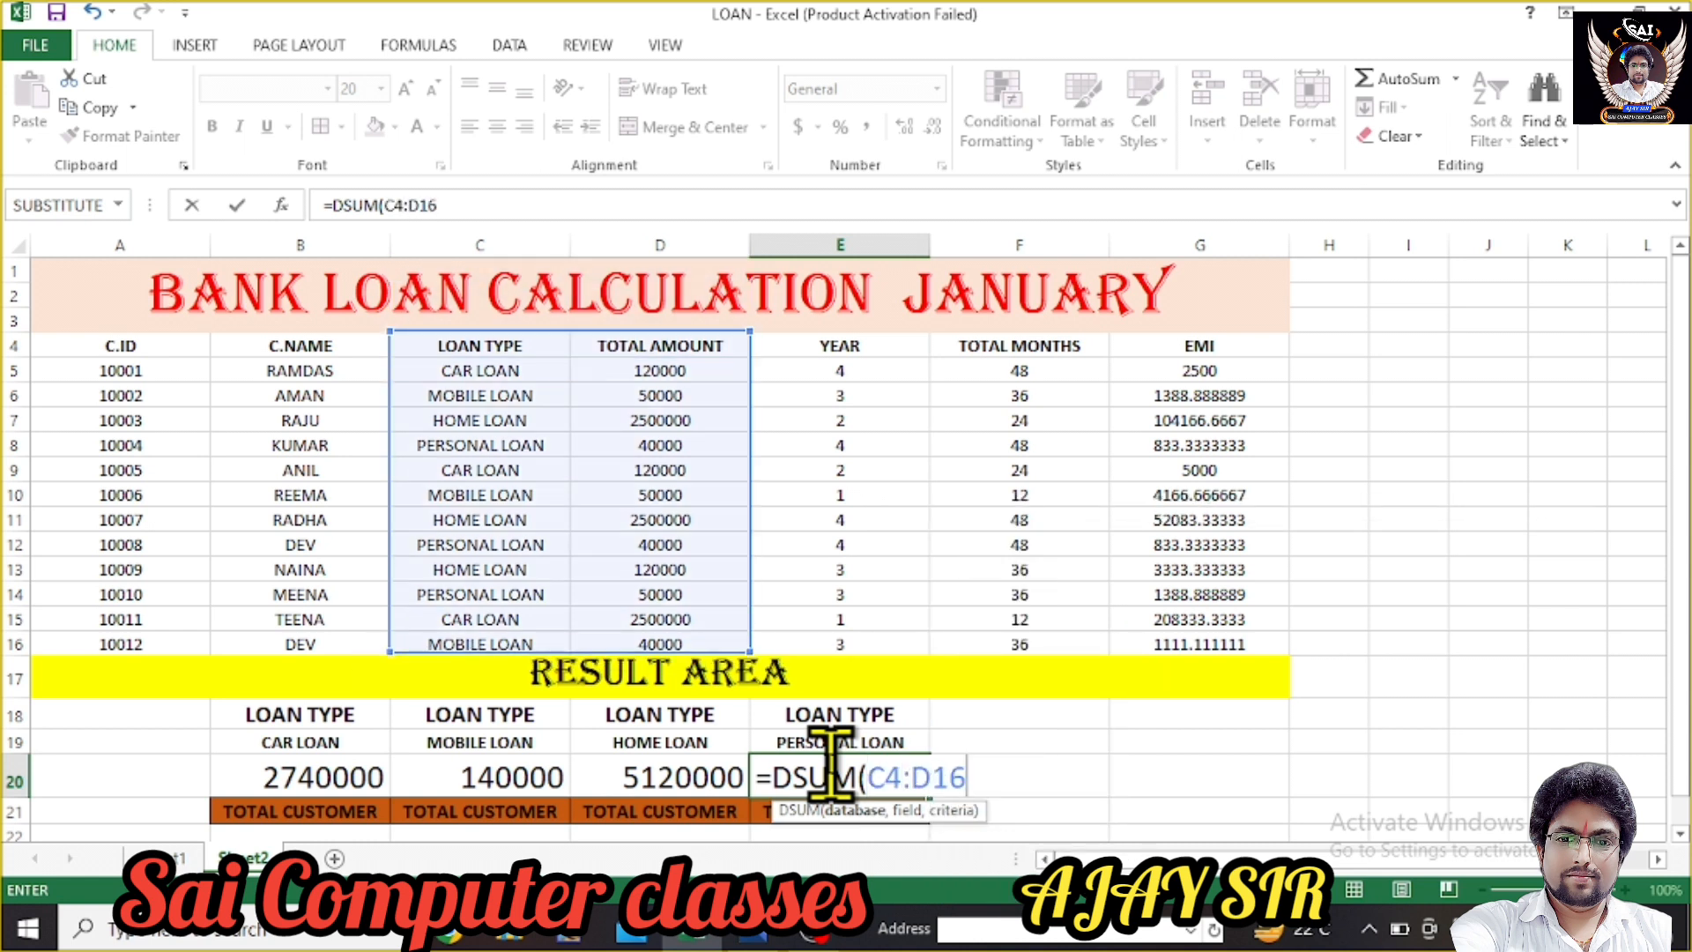
type(",")
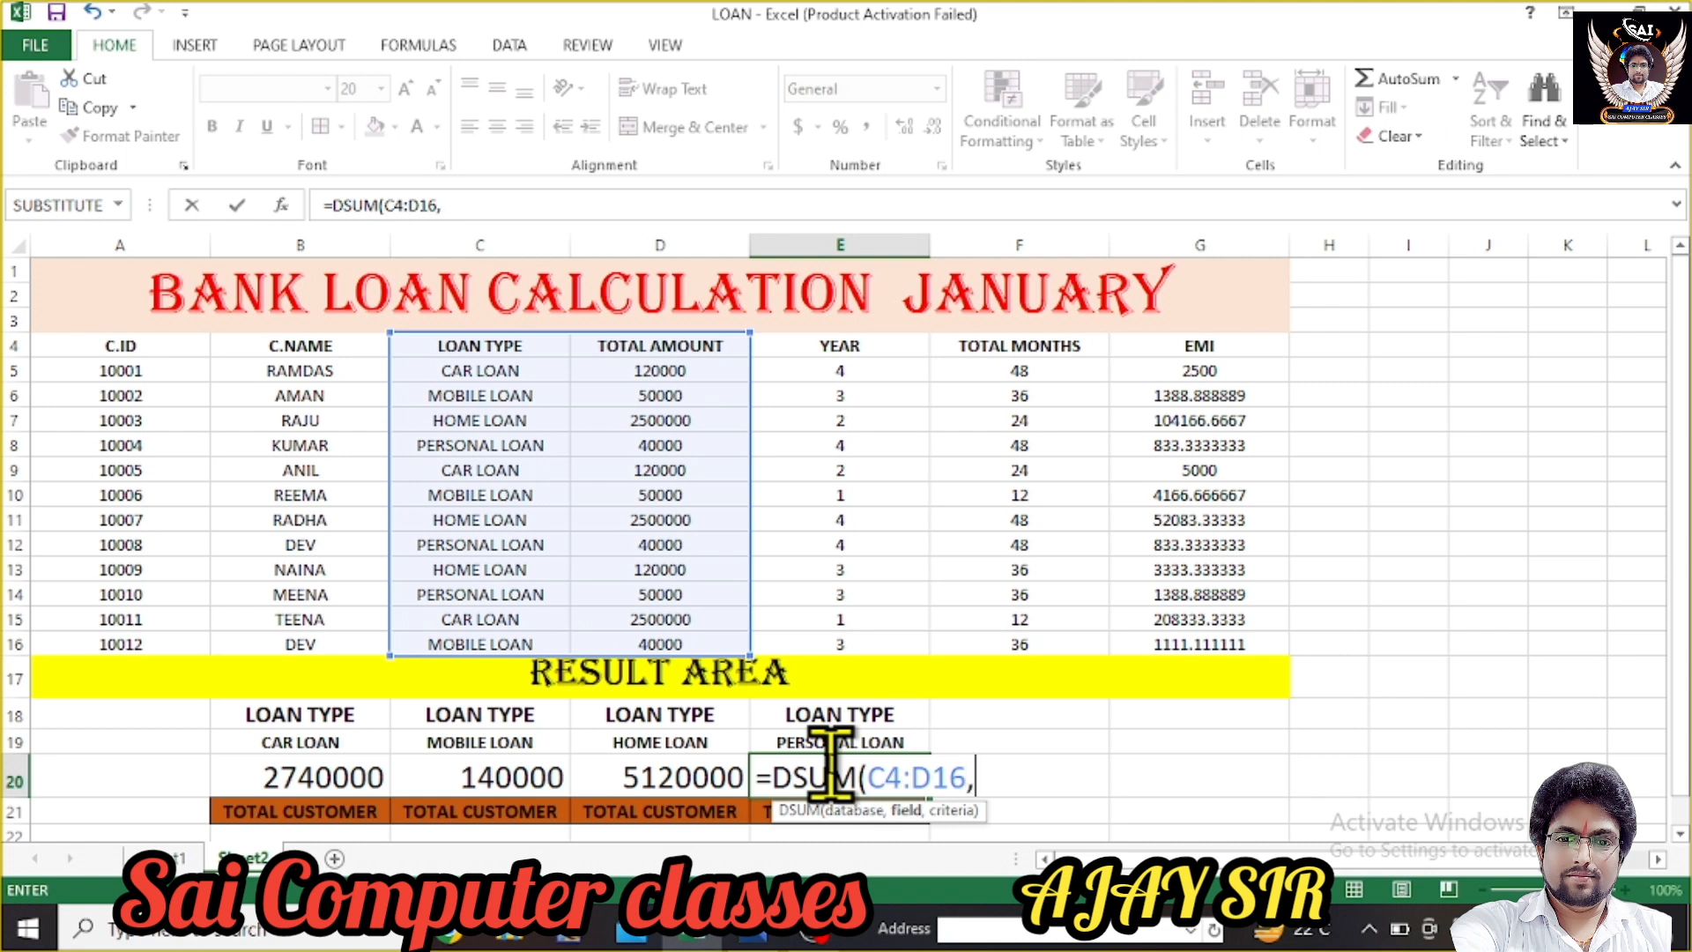
type("\"TO")
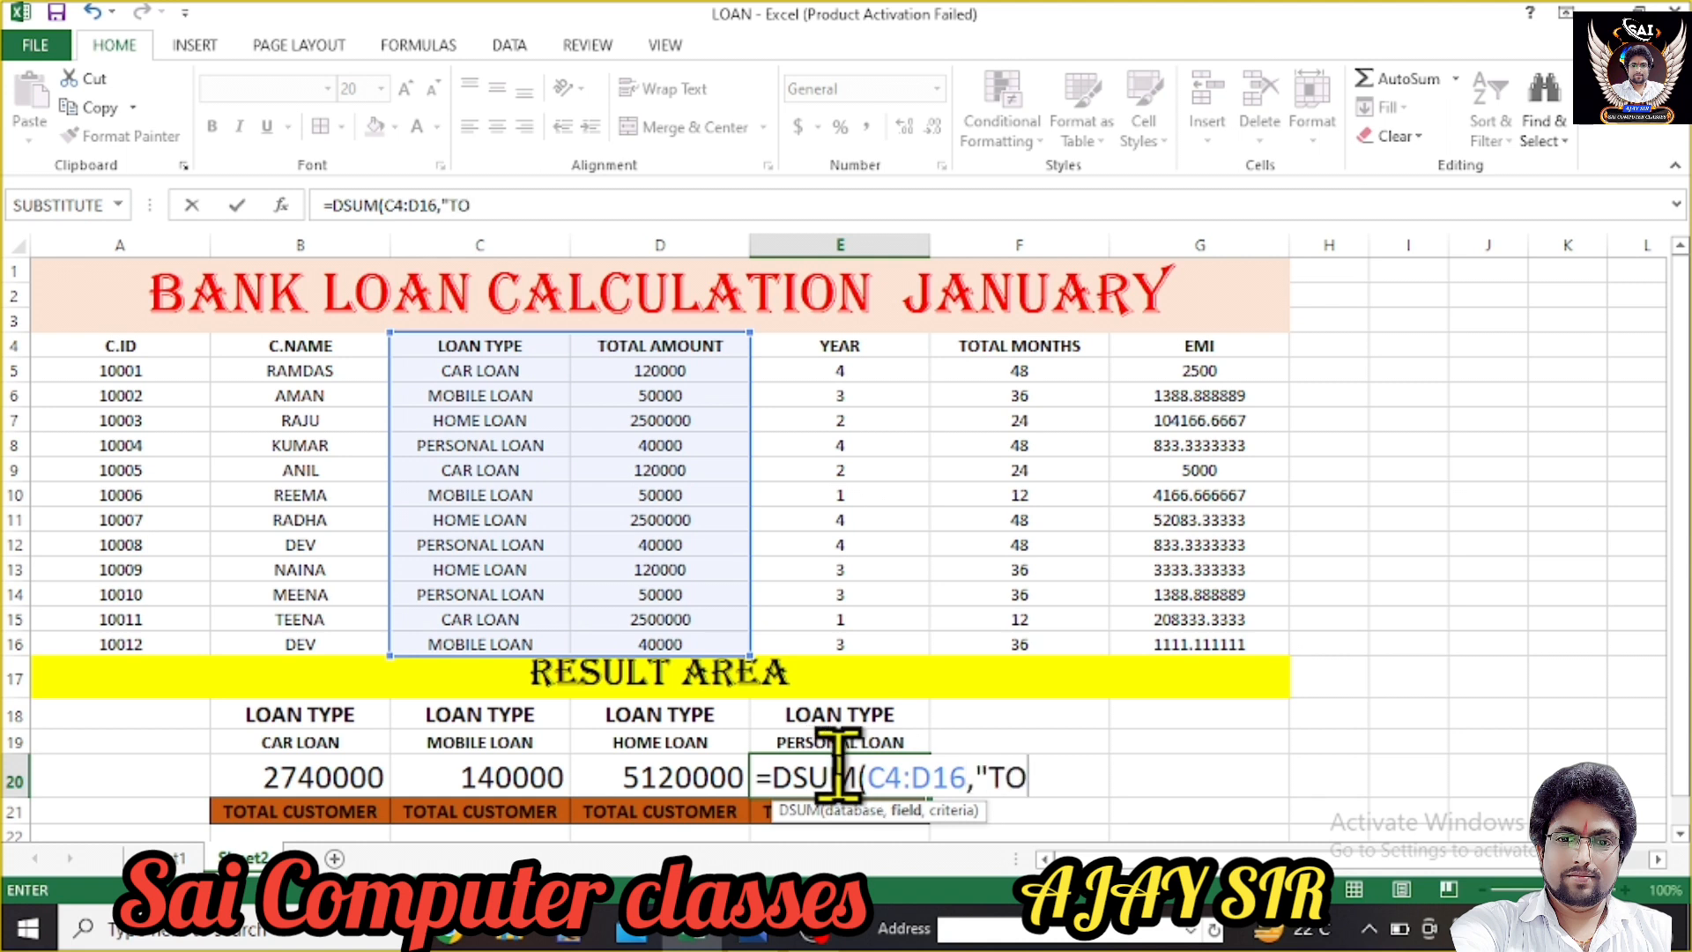
type("TAL AMO")
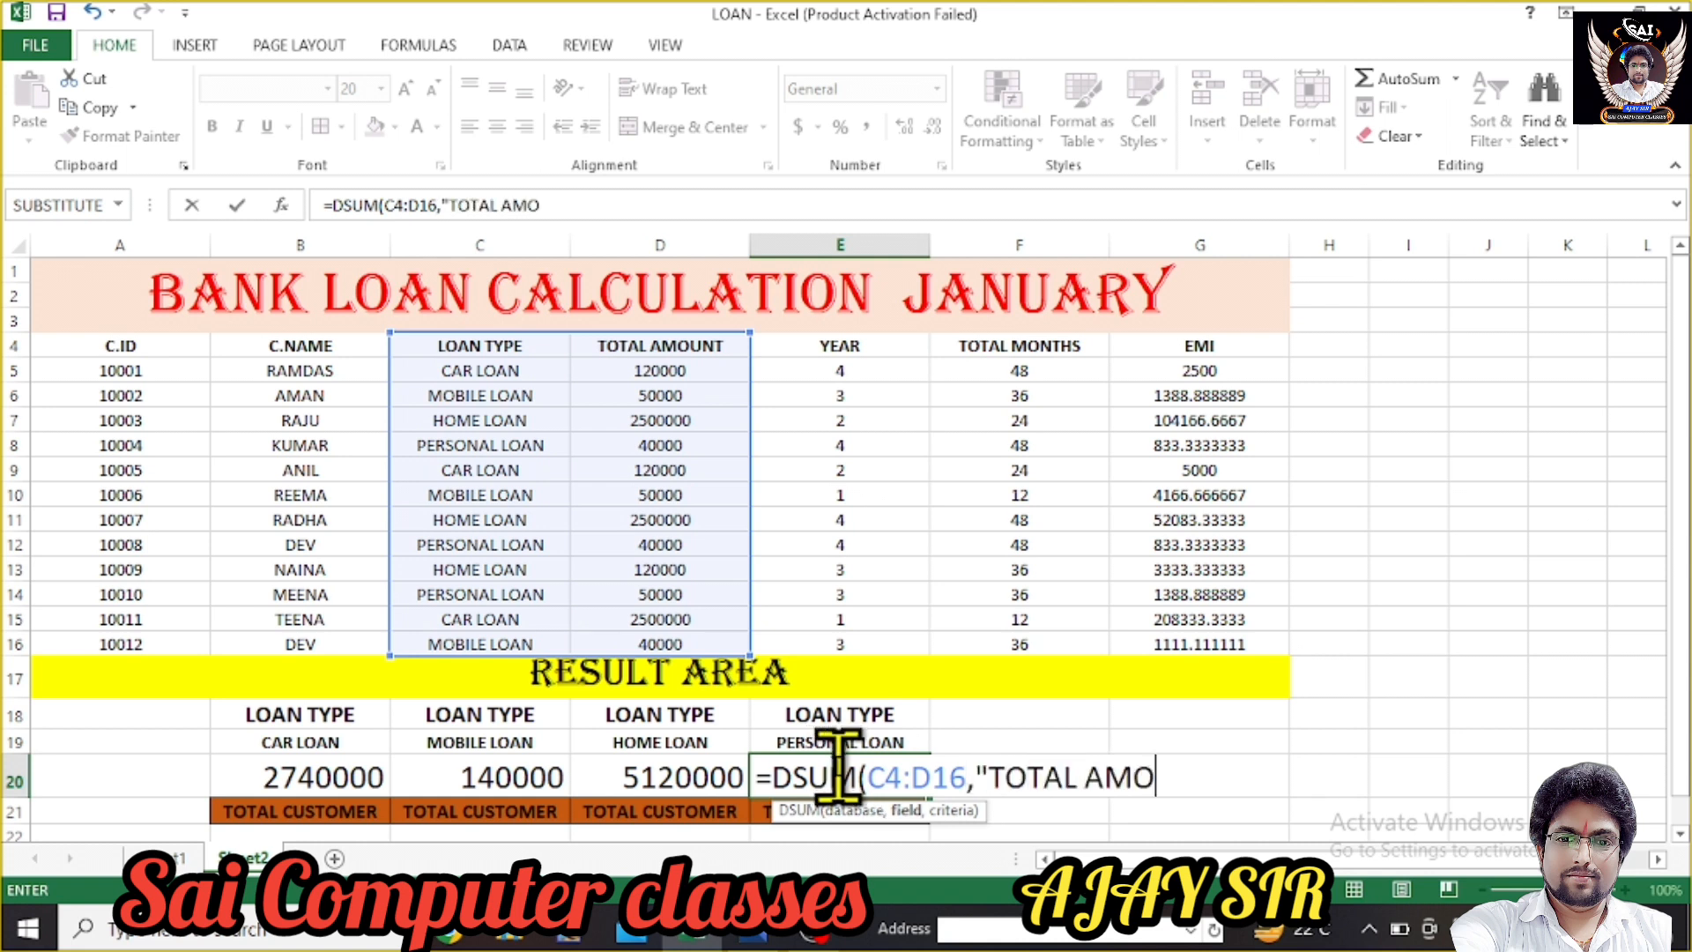
type("UNT\",")
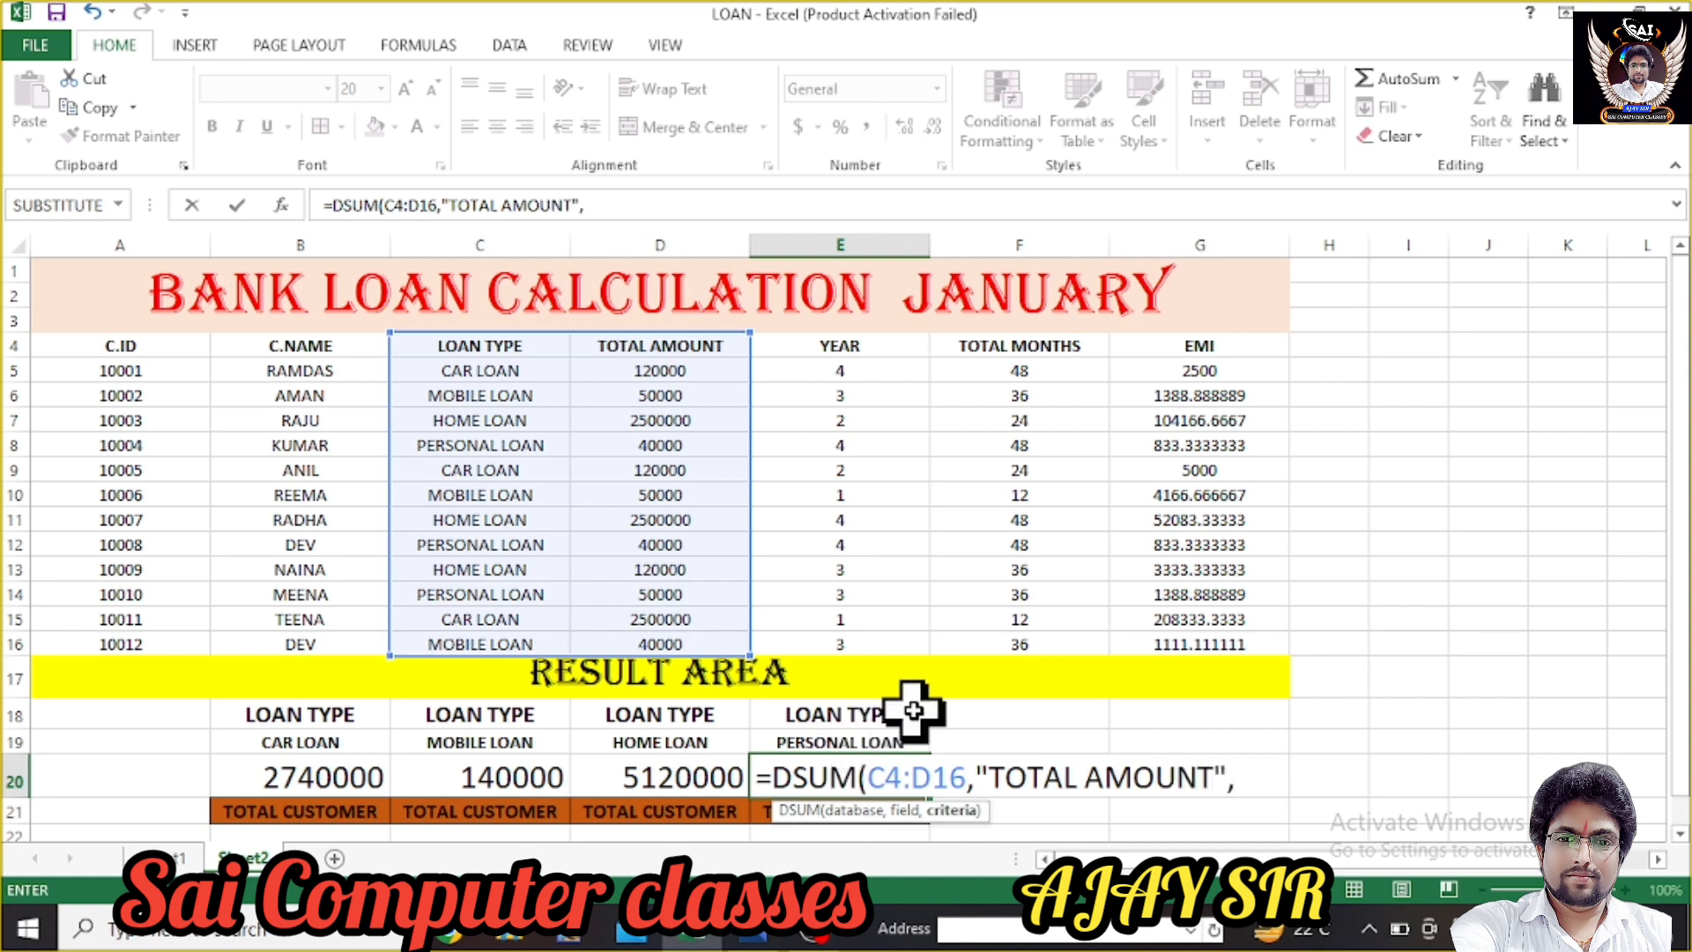
left_click(837, 309)
type("8")
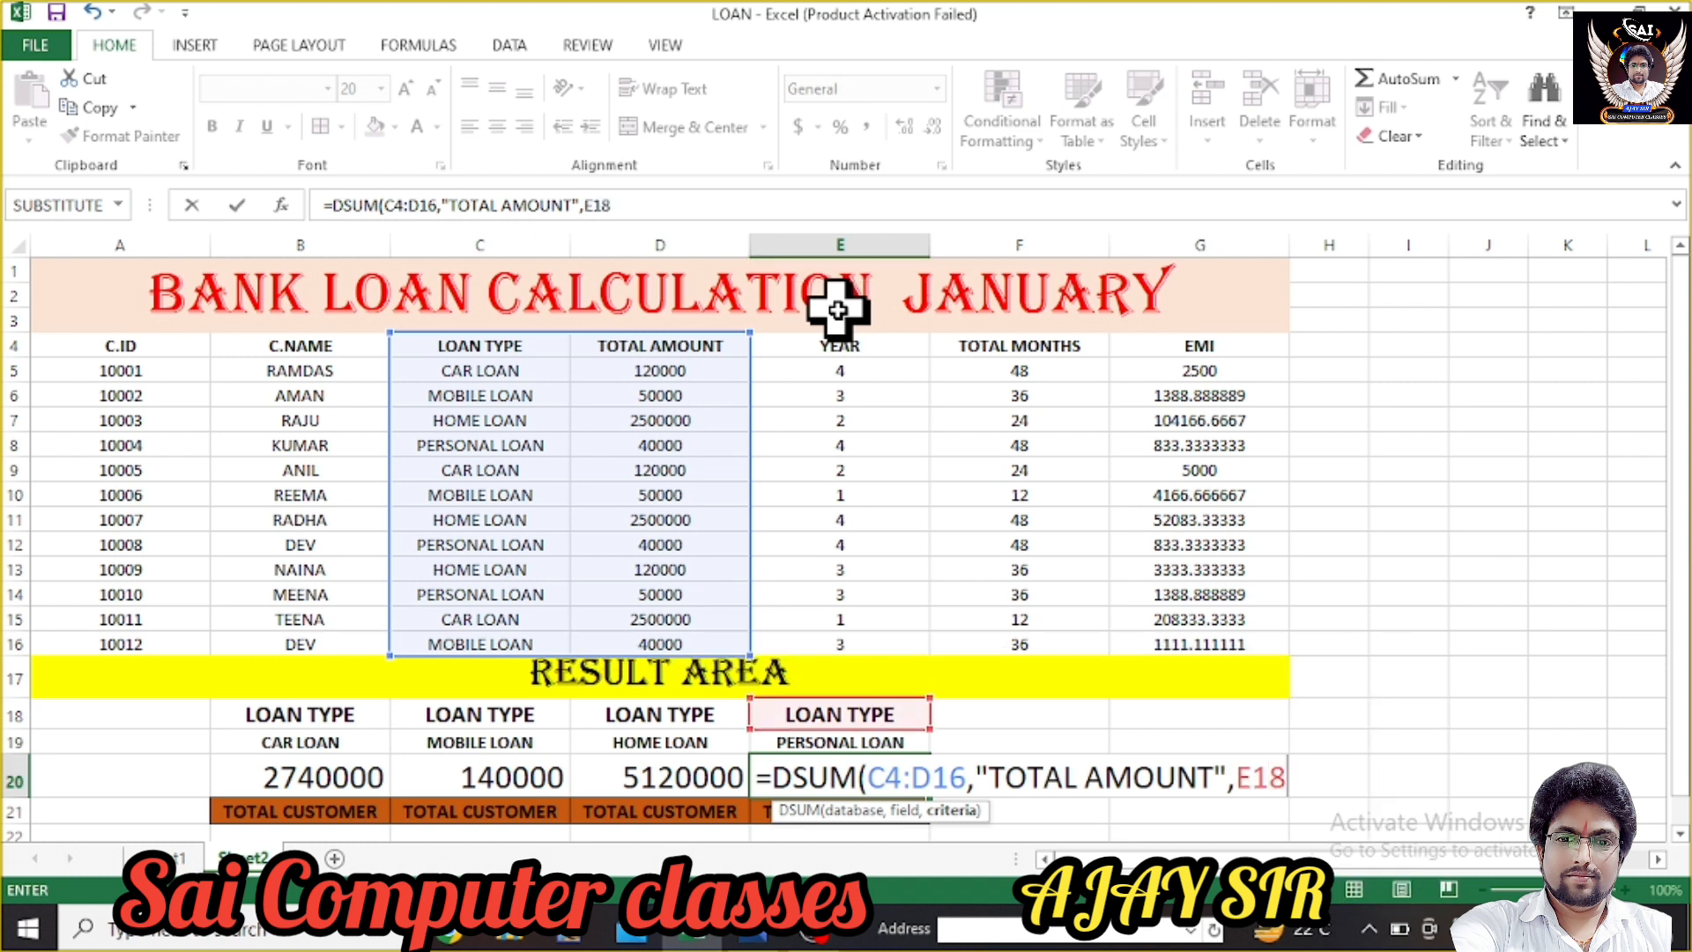
type(":E19")
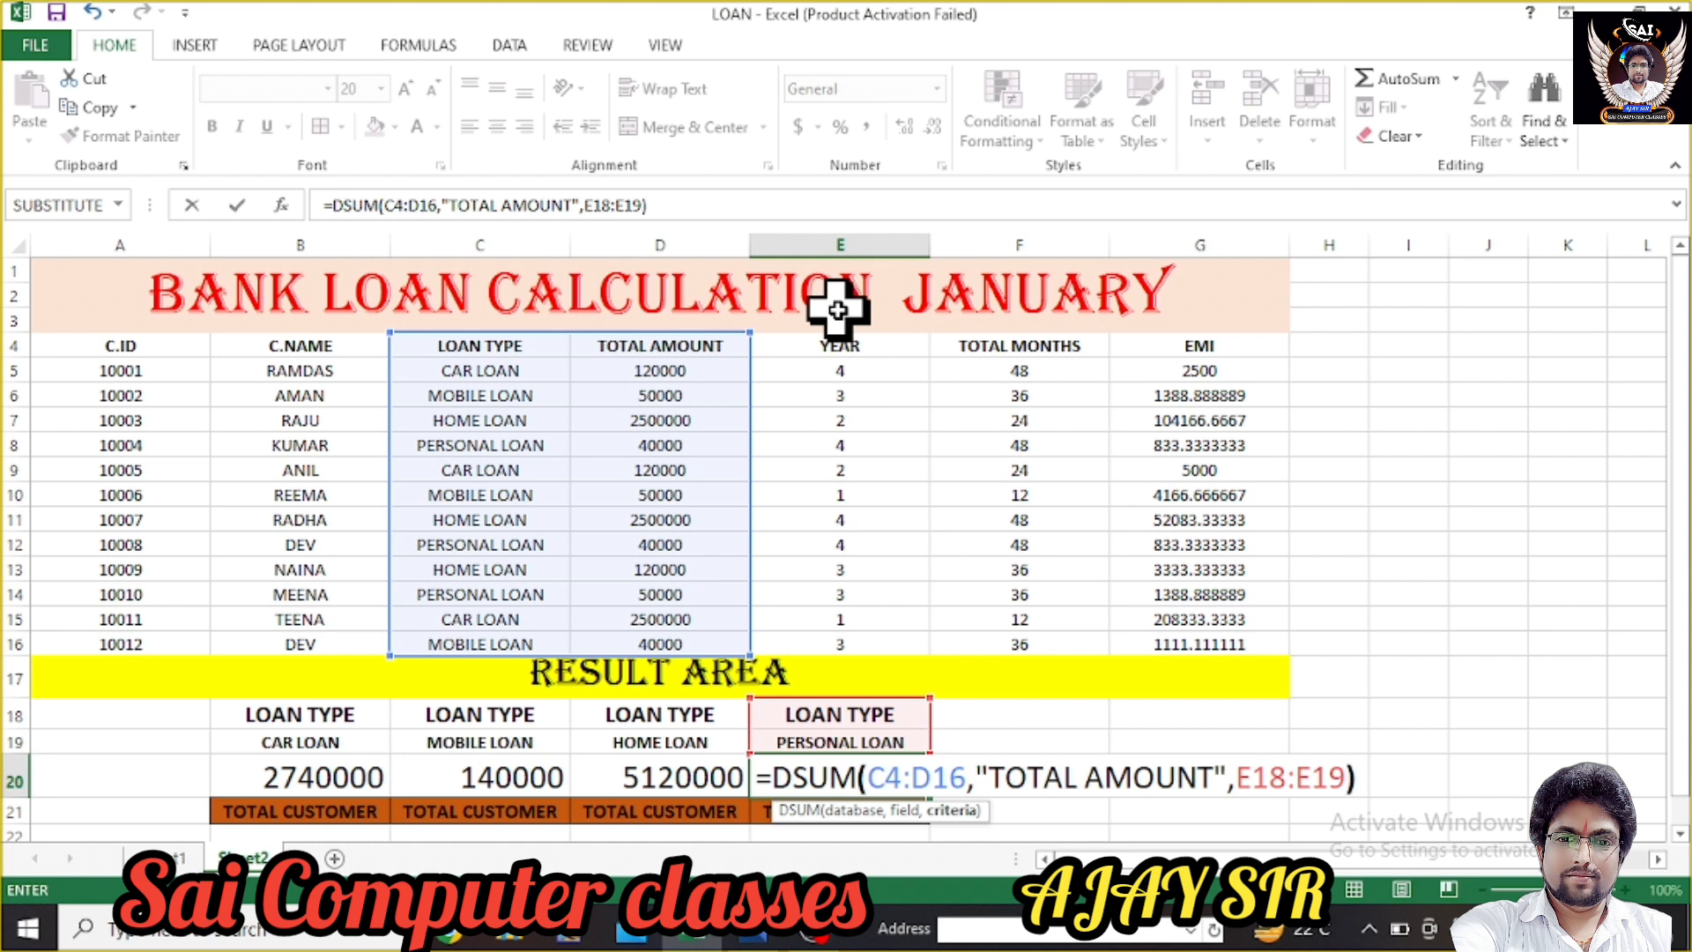
key("Return")
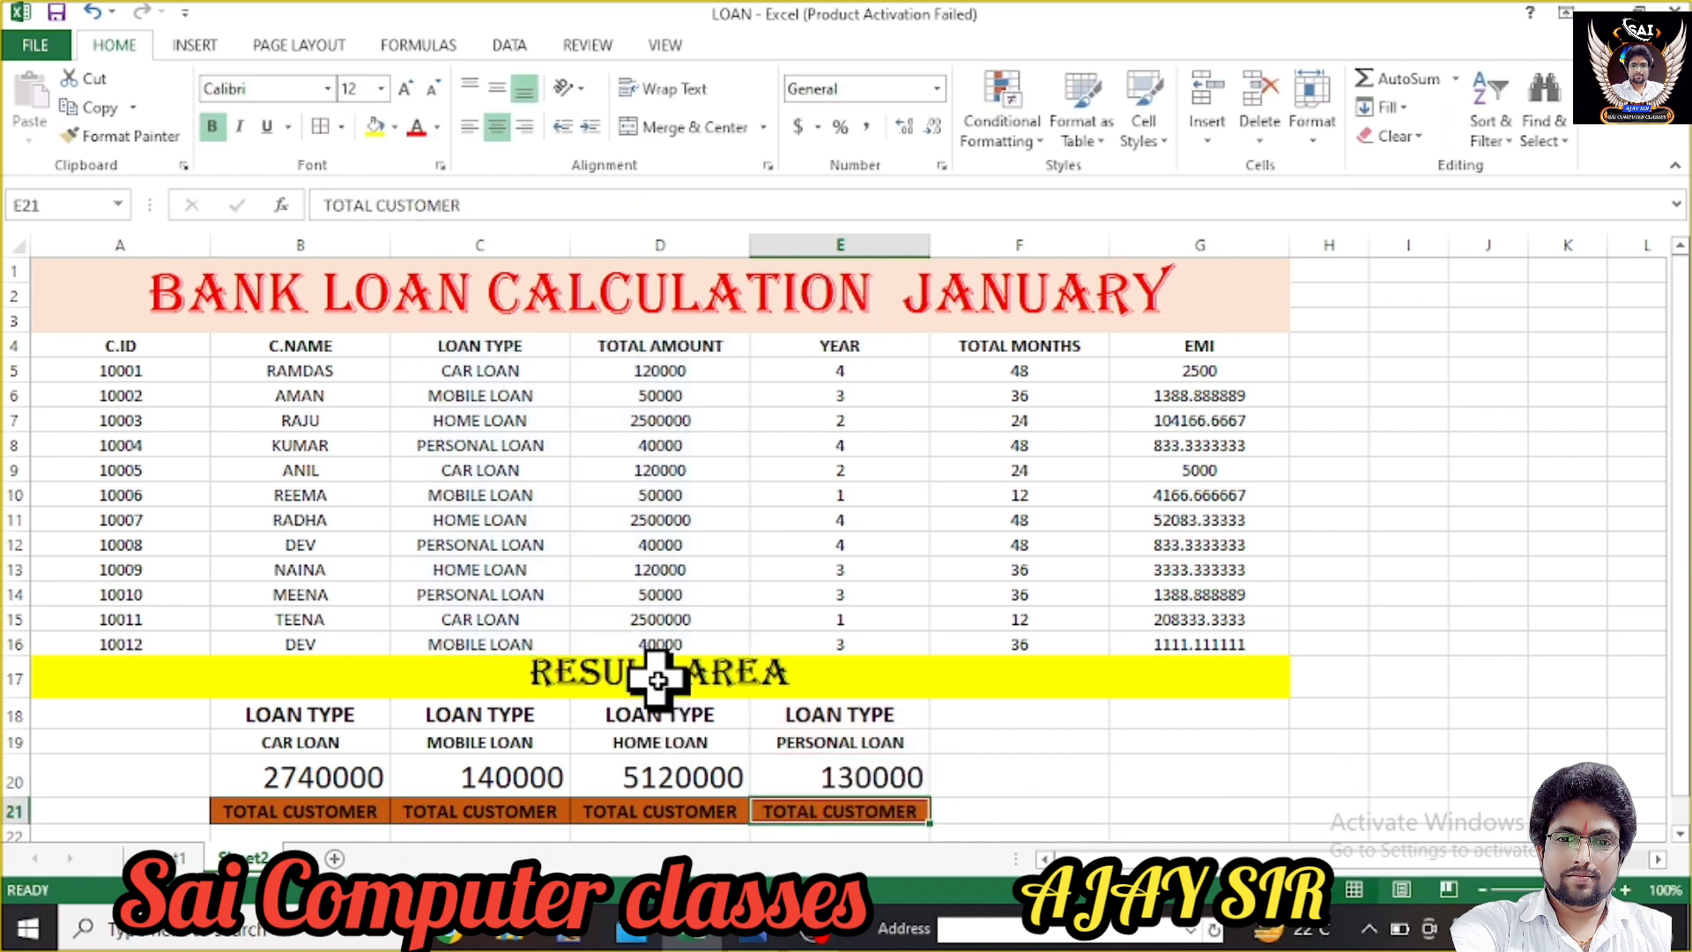
- Review the total customer row in the finished example on Sheet1, and the amount and loan type columns D4:D16 and C4:C16 on Sheet2
scroll(400, 810, "down", 1)
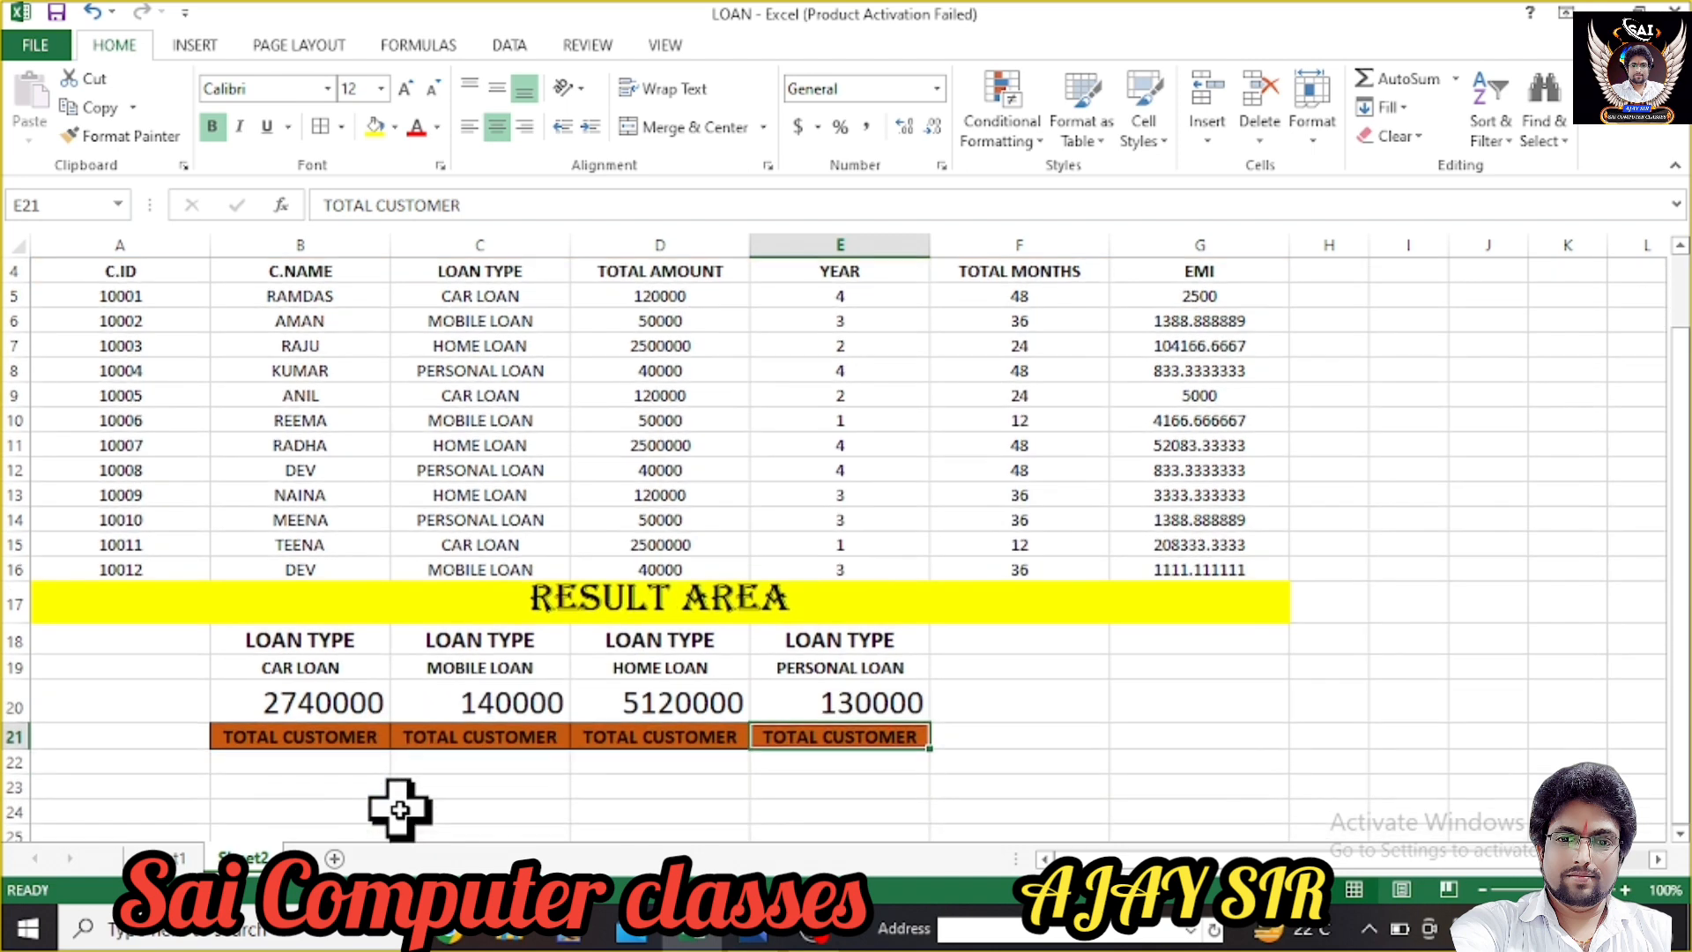
left_click(180, 858)
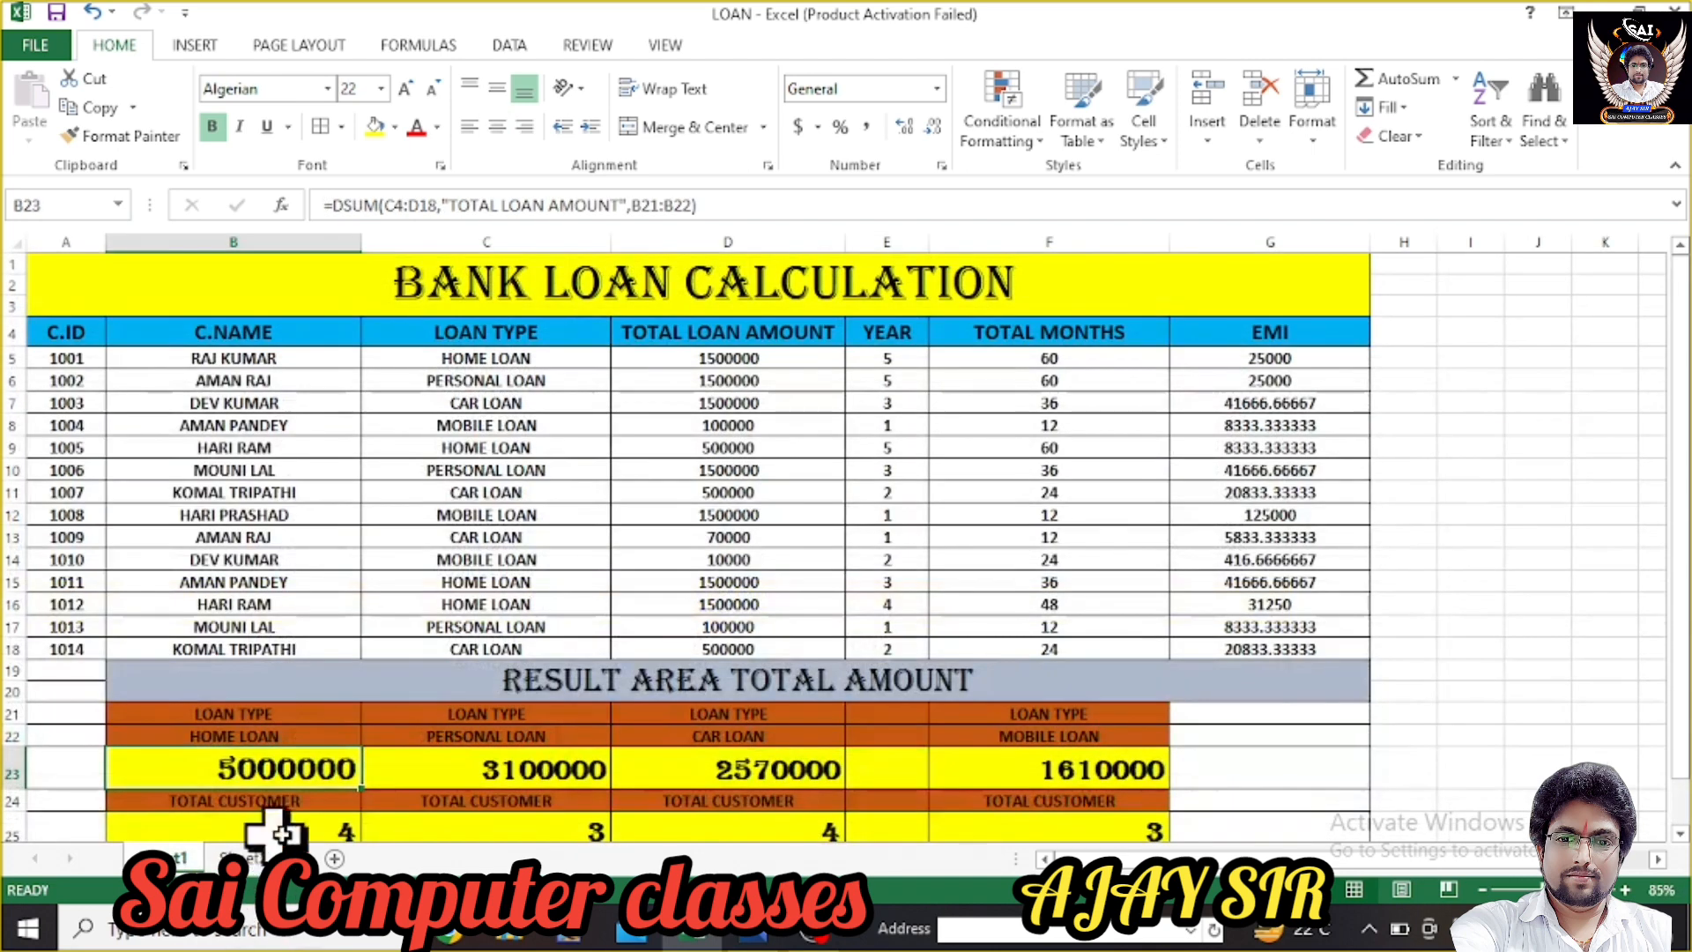
left_click(331, 832)
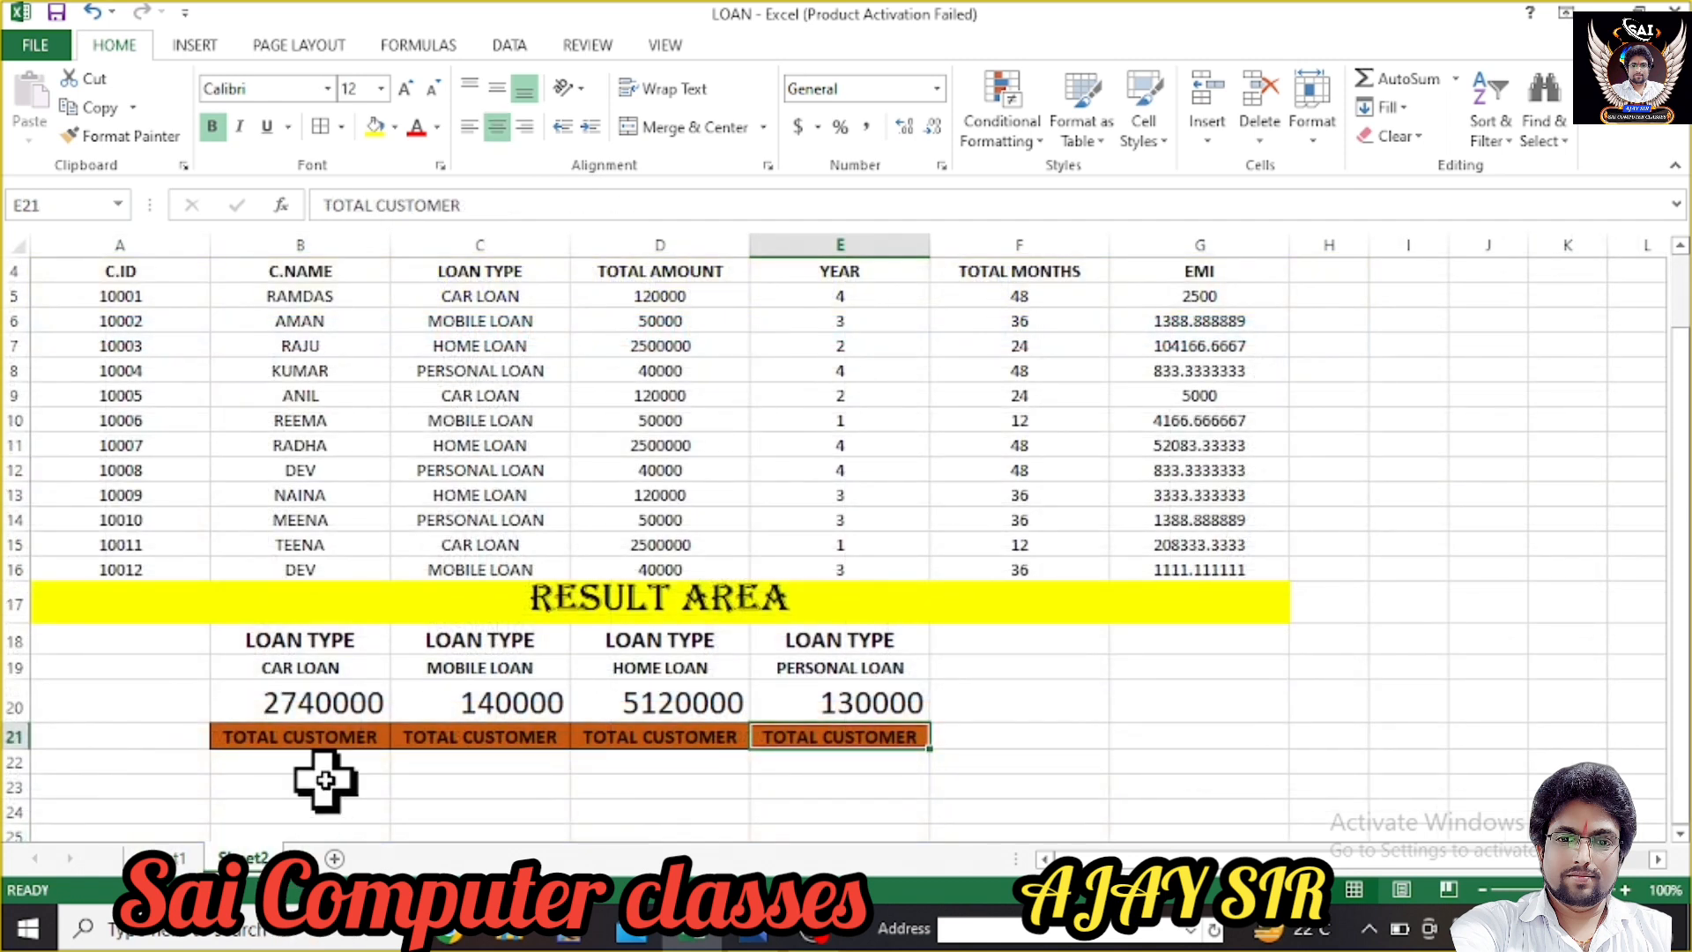
left_click(324, 784)
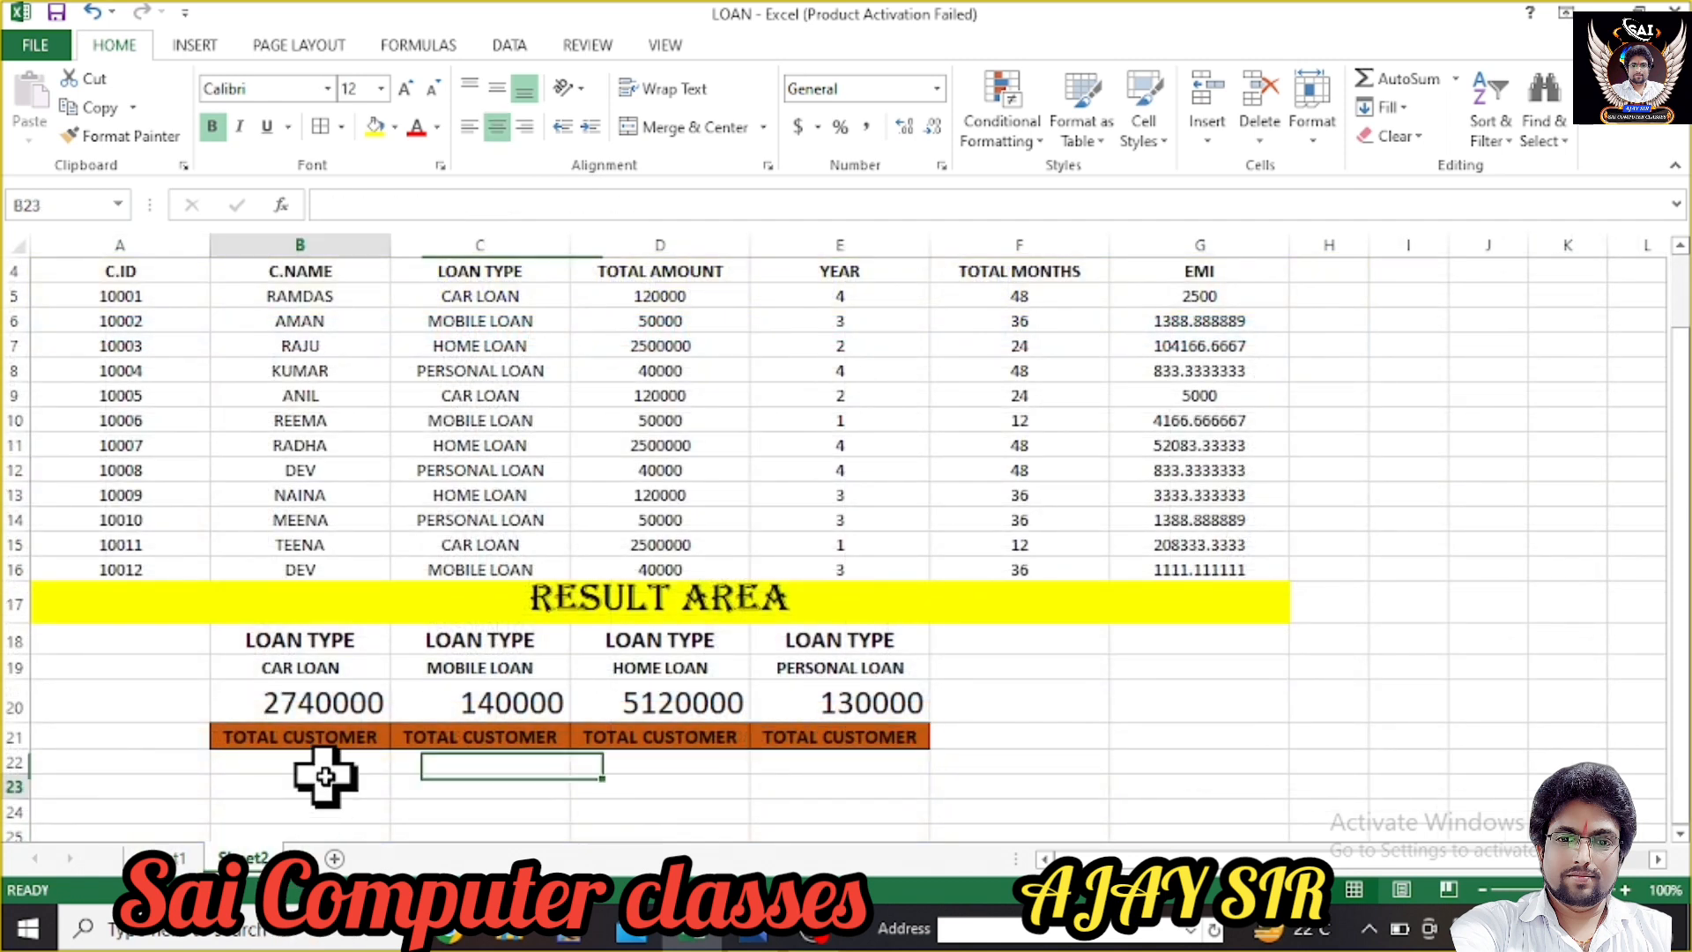
left_click(331, 763)
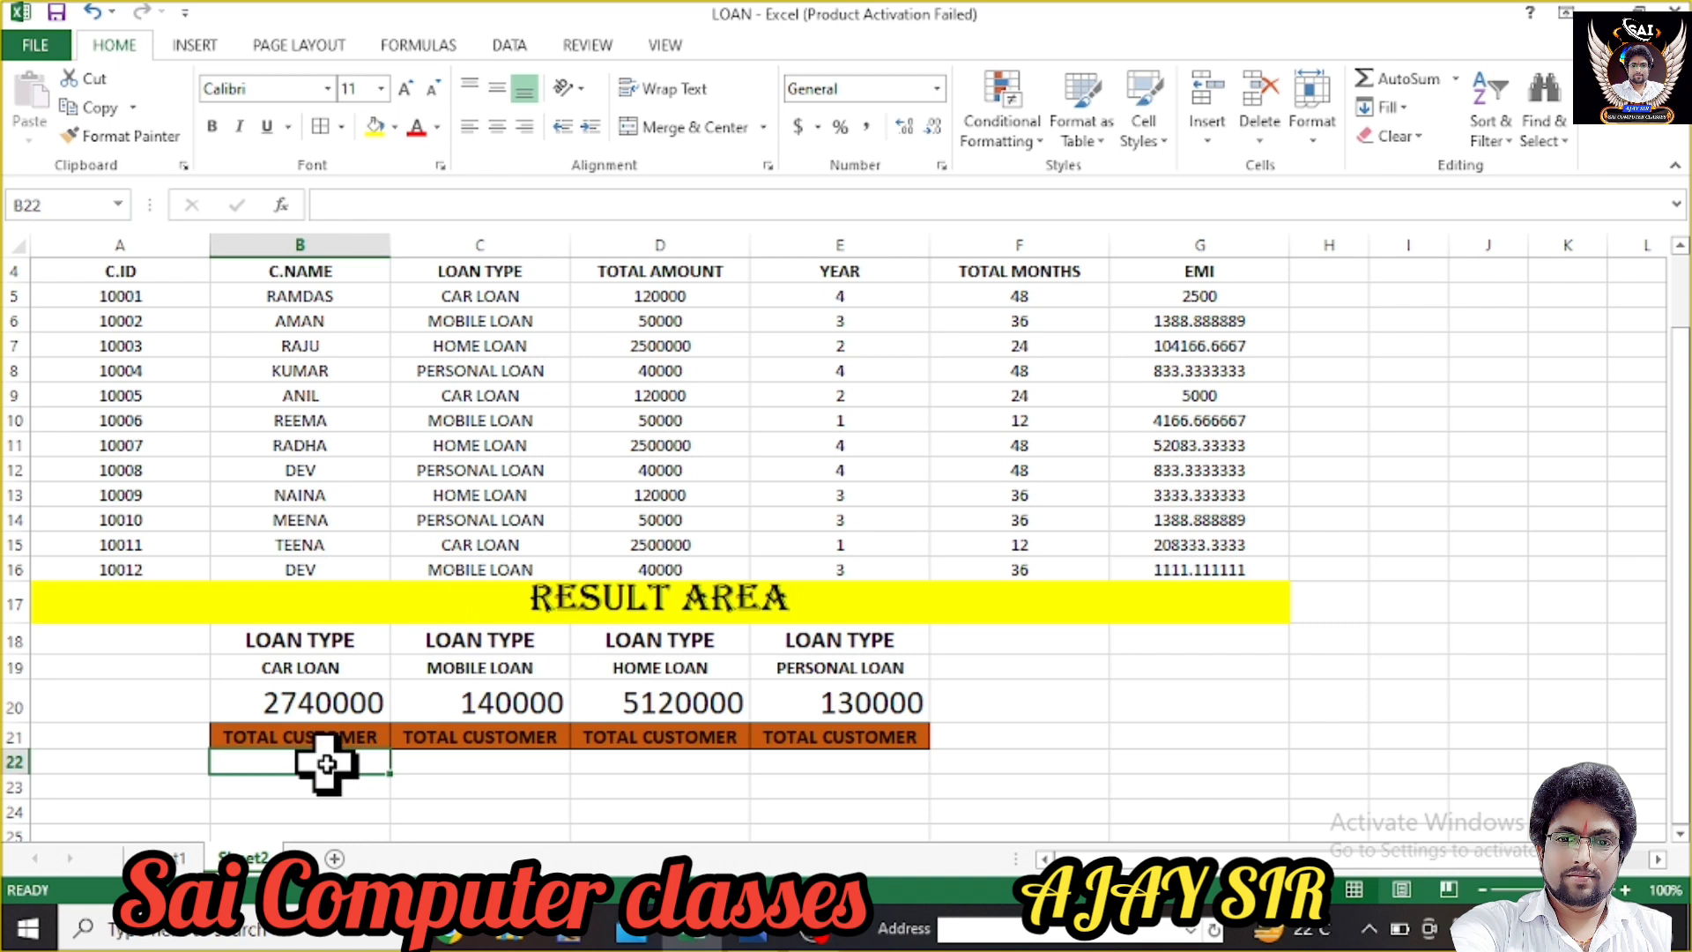
left_click_drag(660, 272, 684, 574)
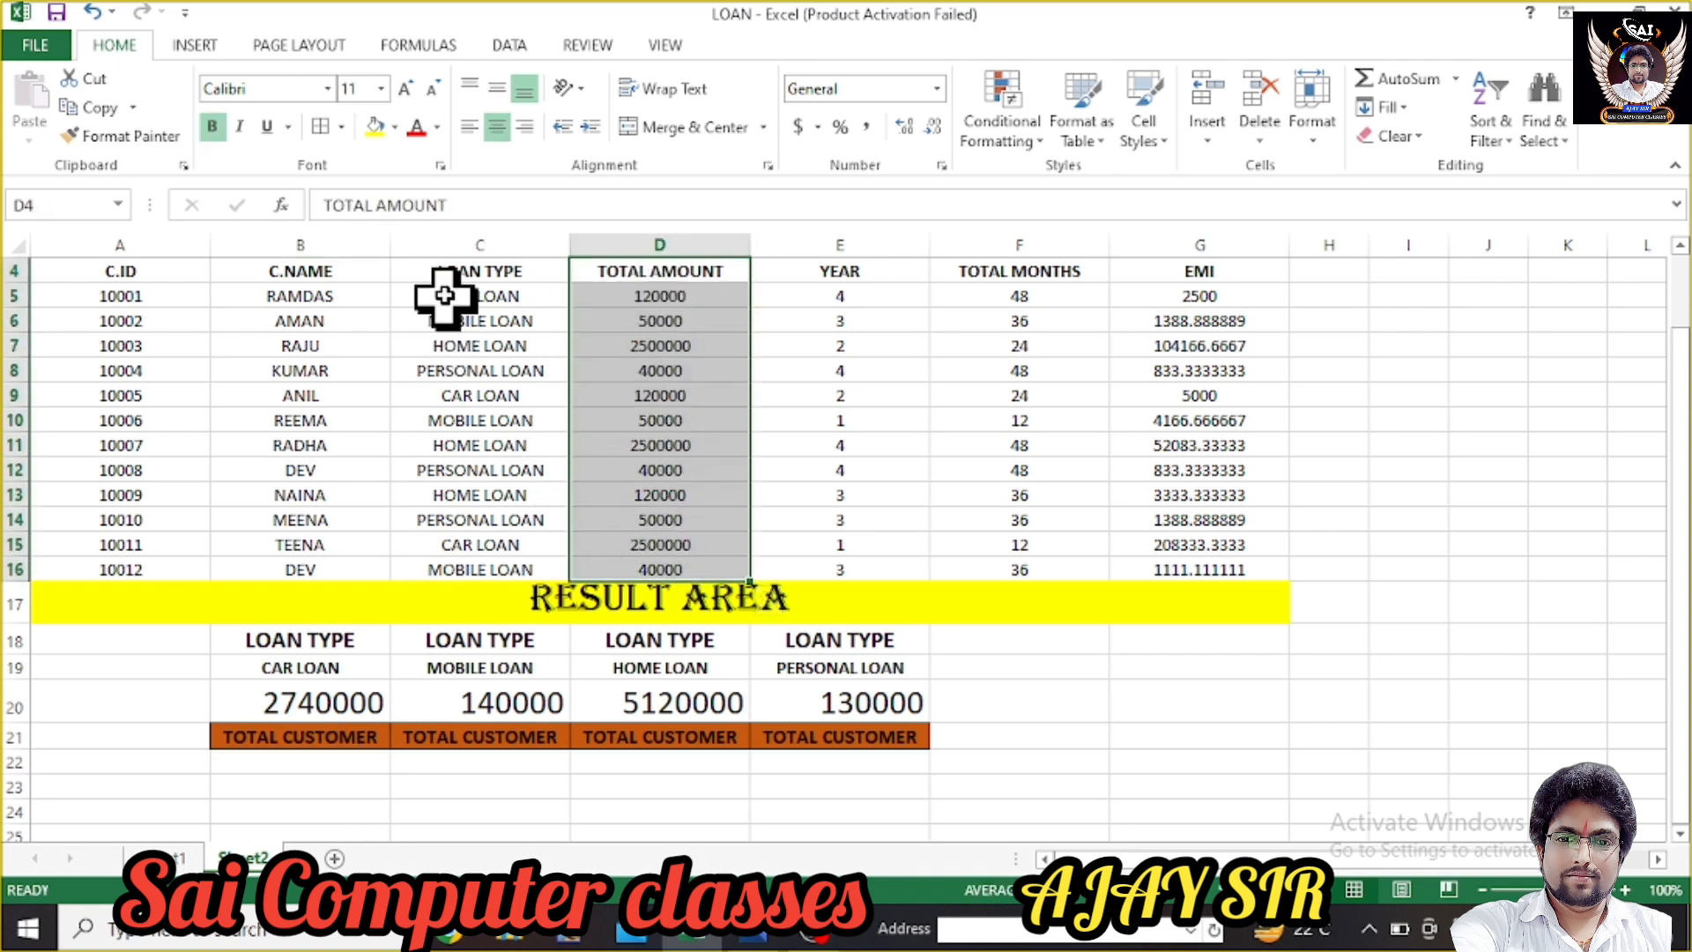
left_click_drag(443, 278, 454, 567)
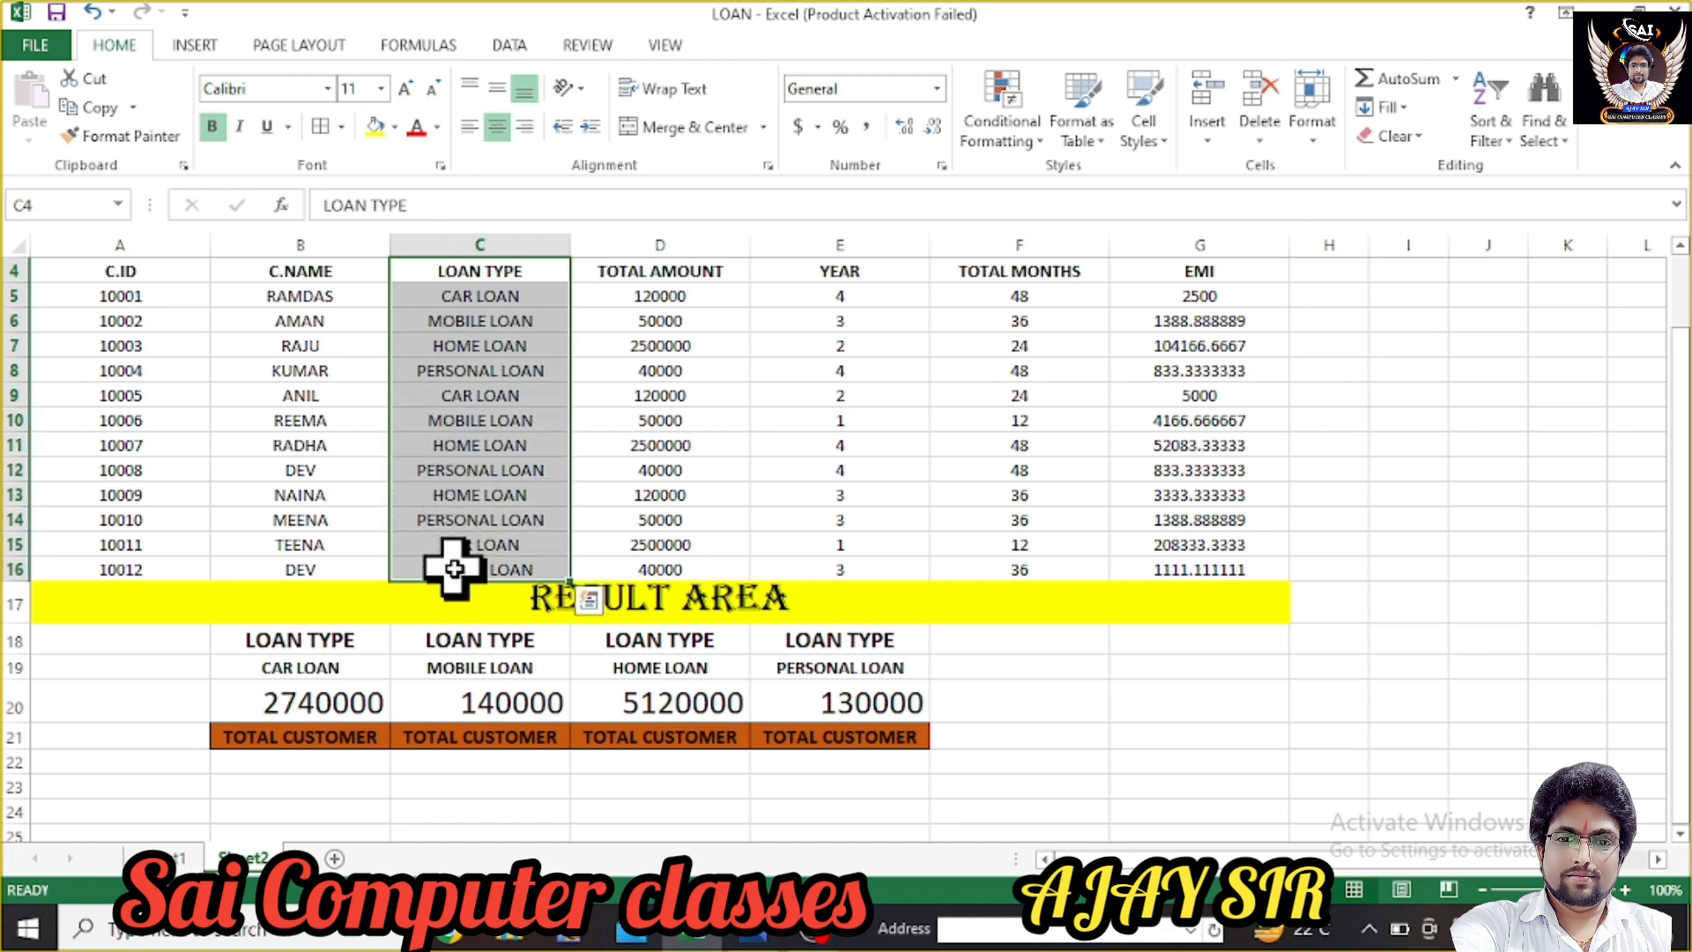
- Set the font size of the total customer result cells B22:E22 to 24
left_click_drag(243, 763, 782, 763)
left_click(381, 88)
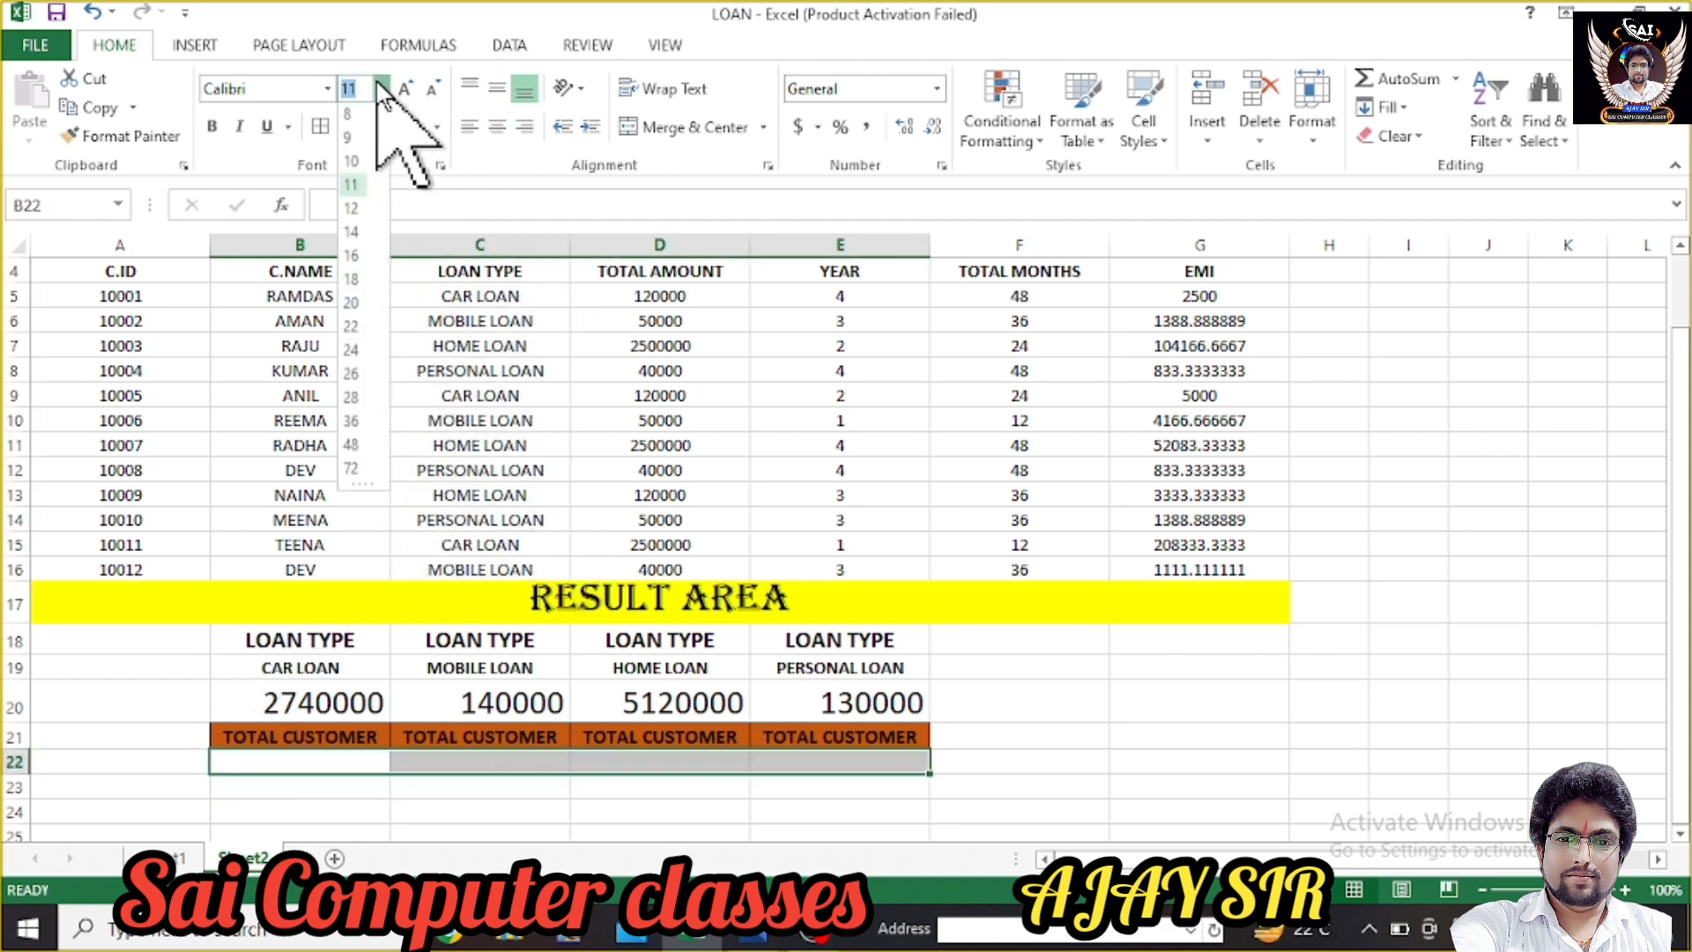
left_click(351, 353)
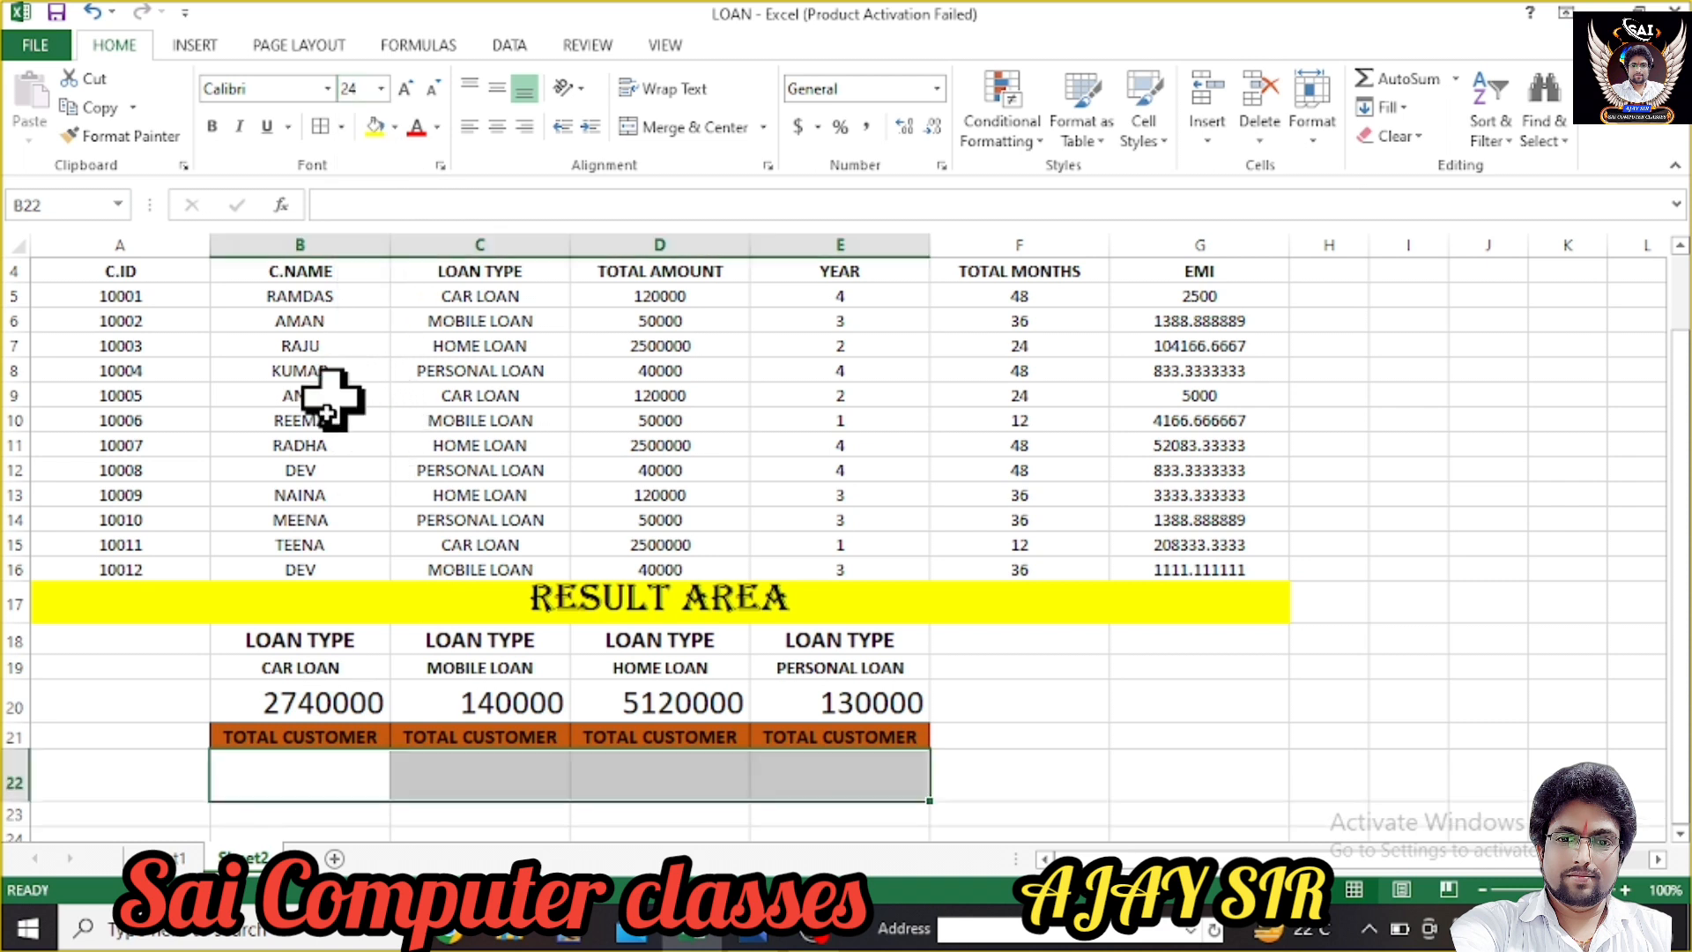
- Enter =DCOUNTA(C4:C16,"LOAN TYPE",B18:B19) in B22 as the car loan customer total
left_click(309, 775)
type("=D")
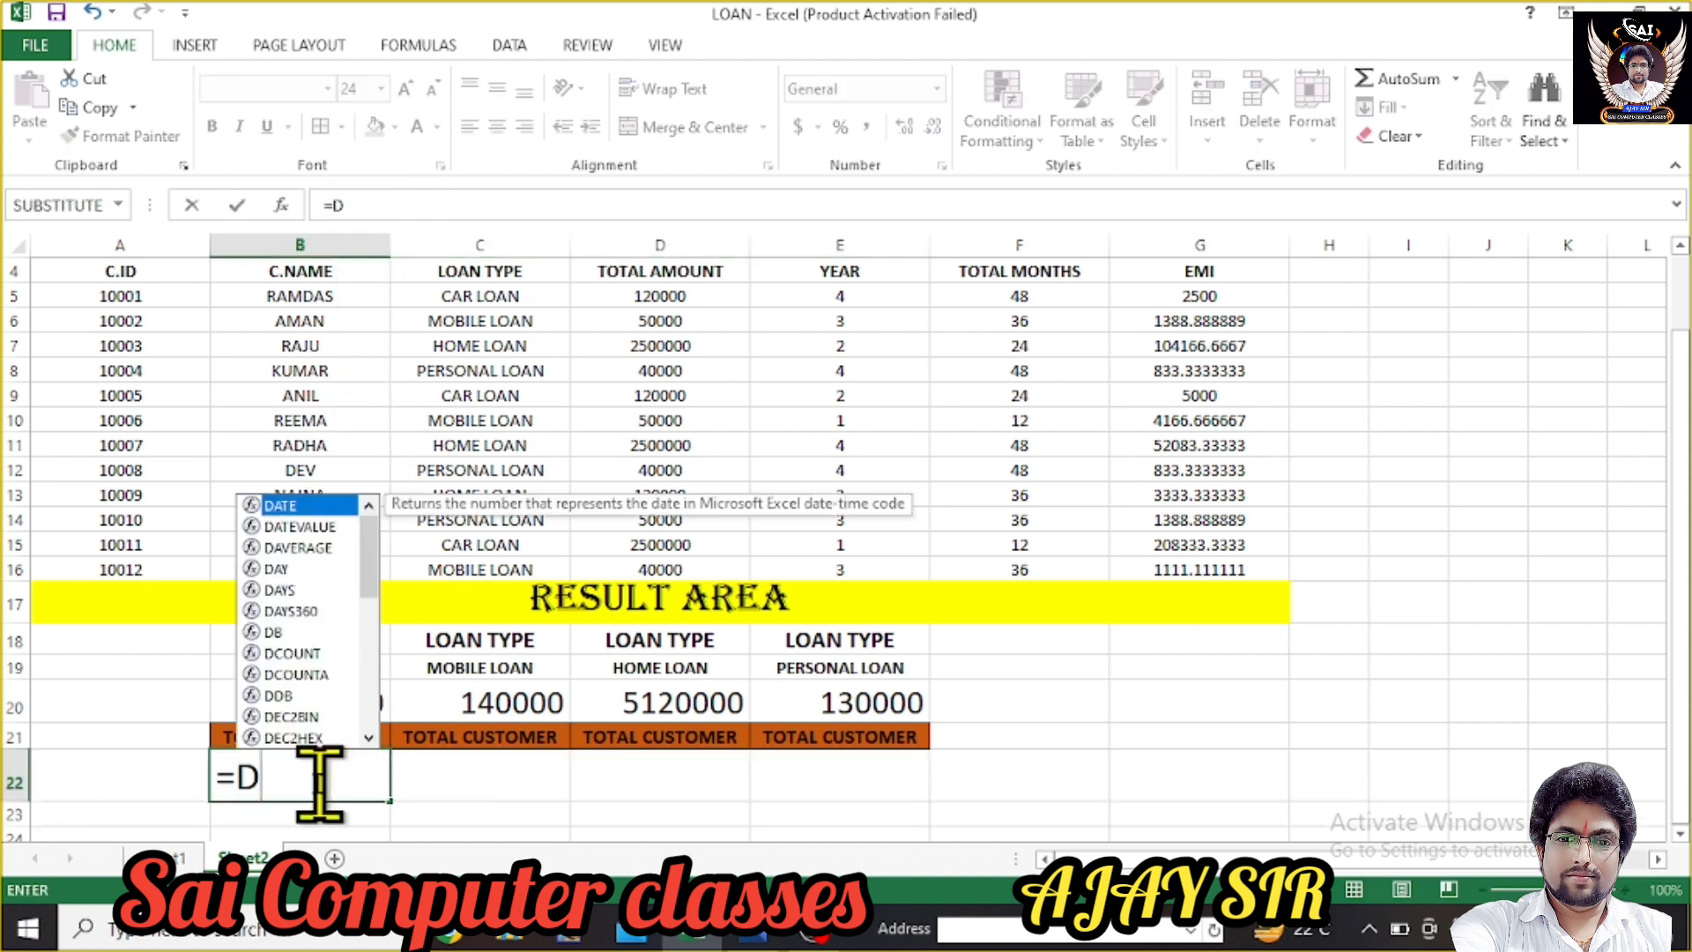
type("COUNTA")
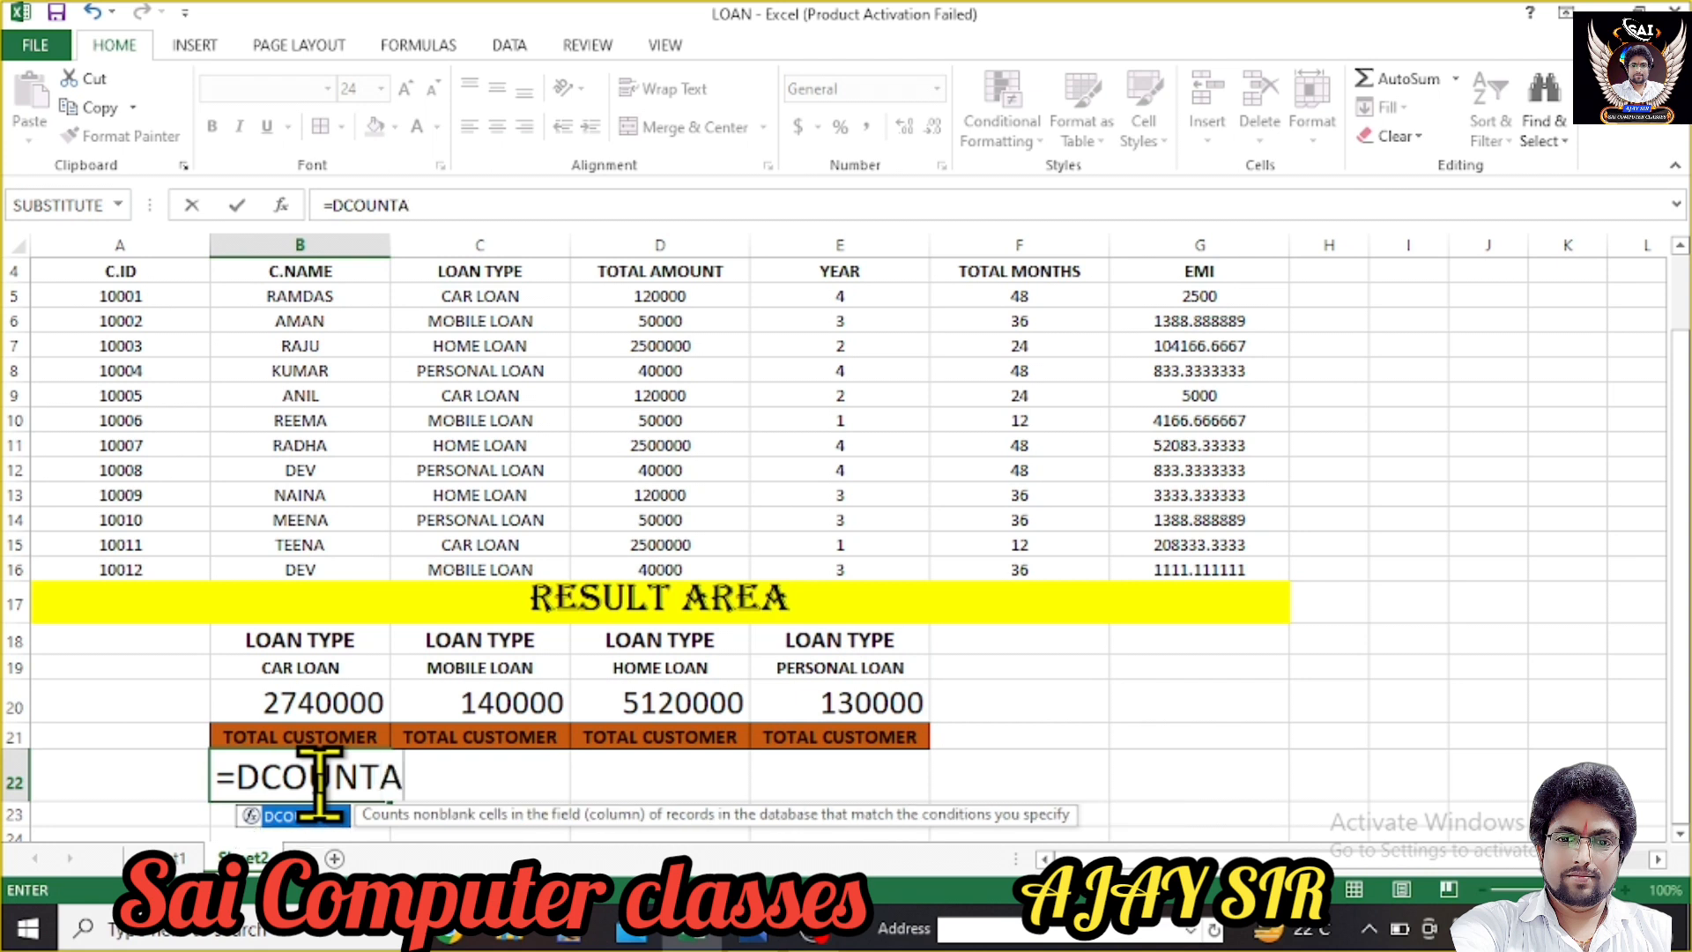
type("(C")
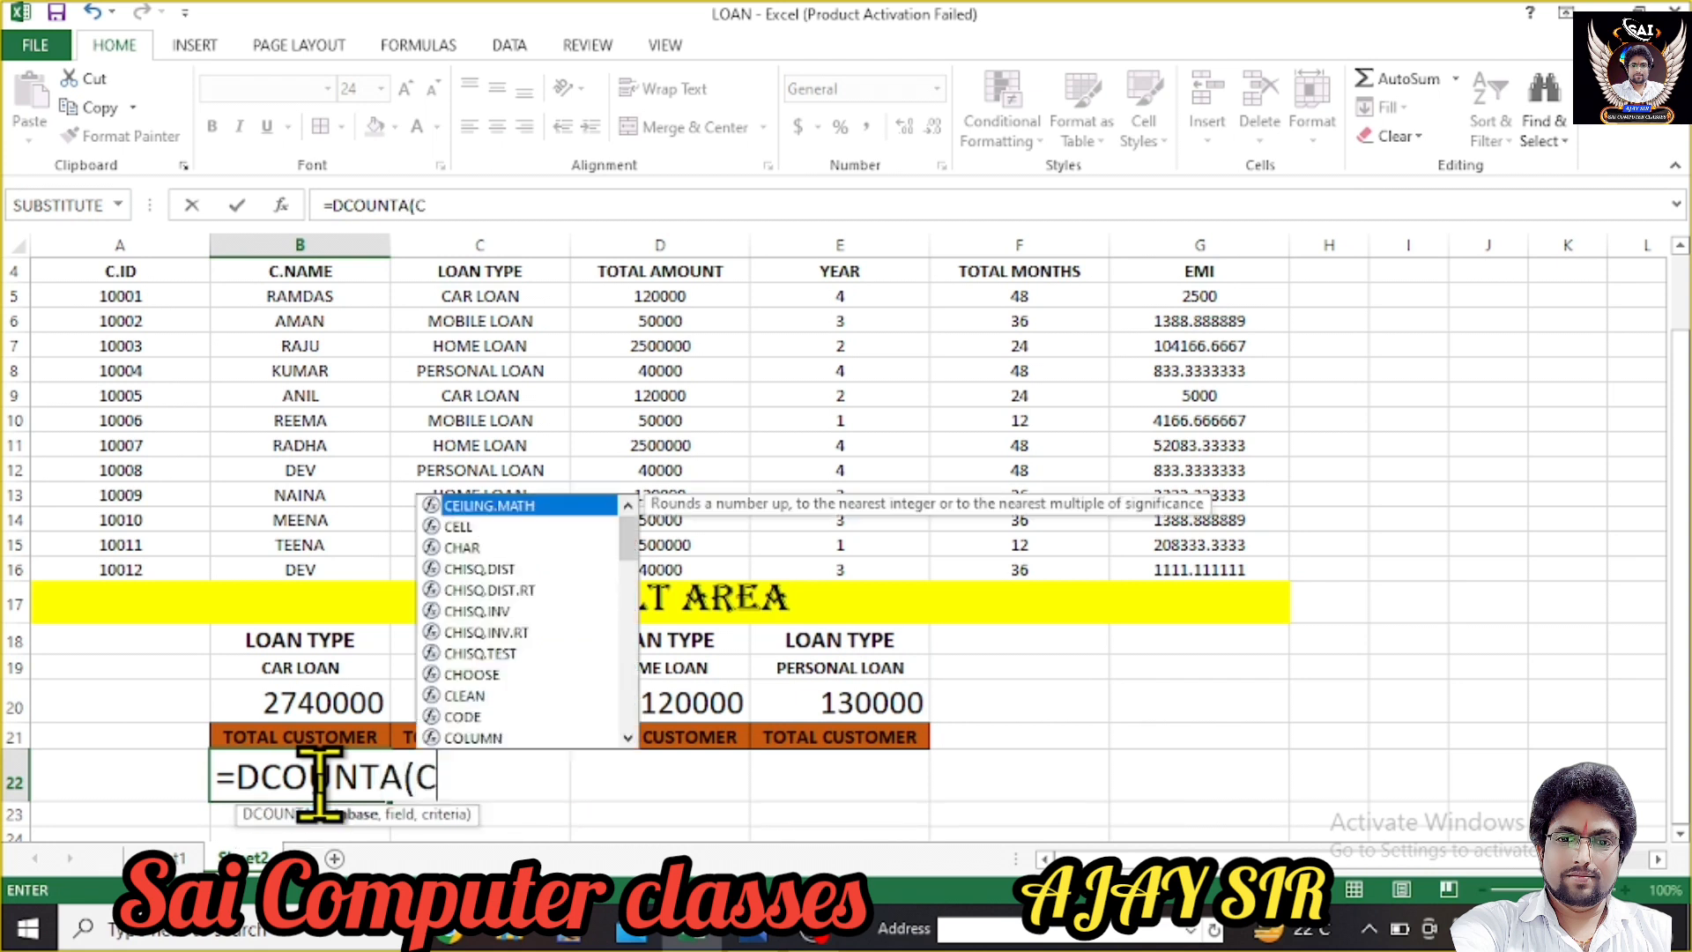
type("4:C16")
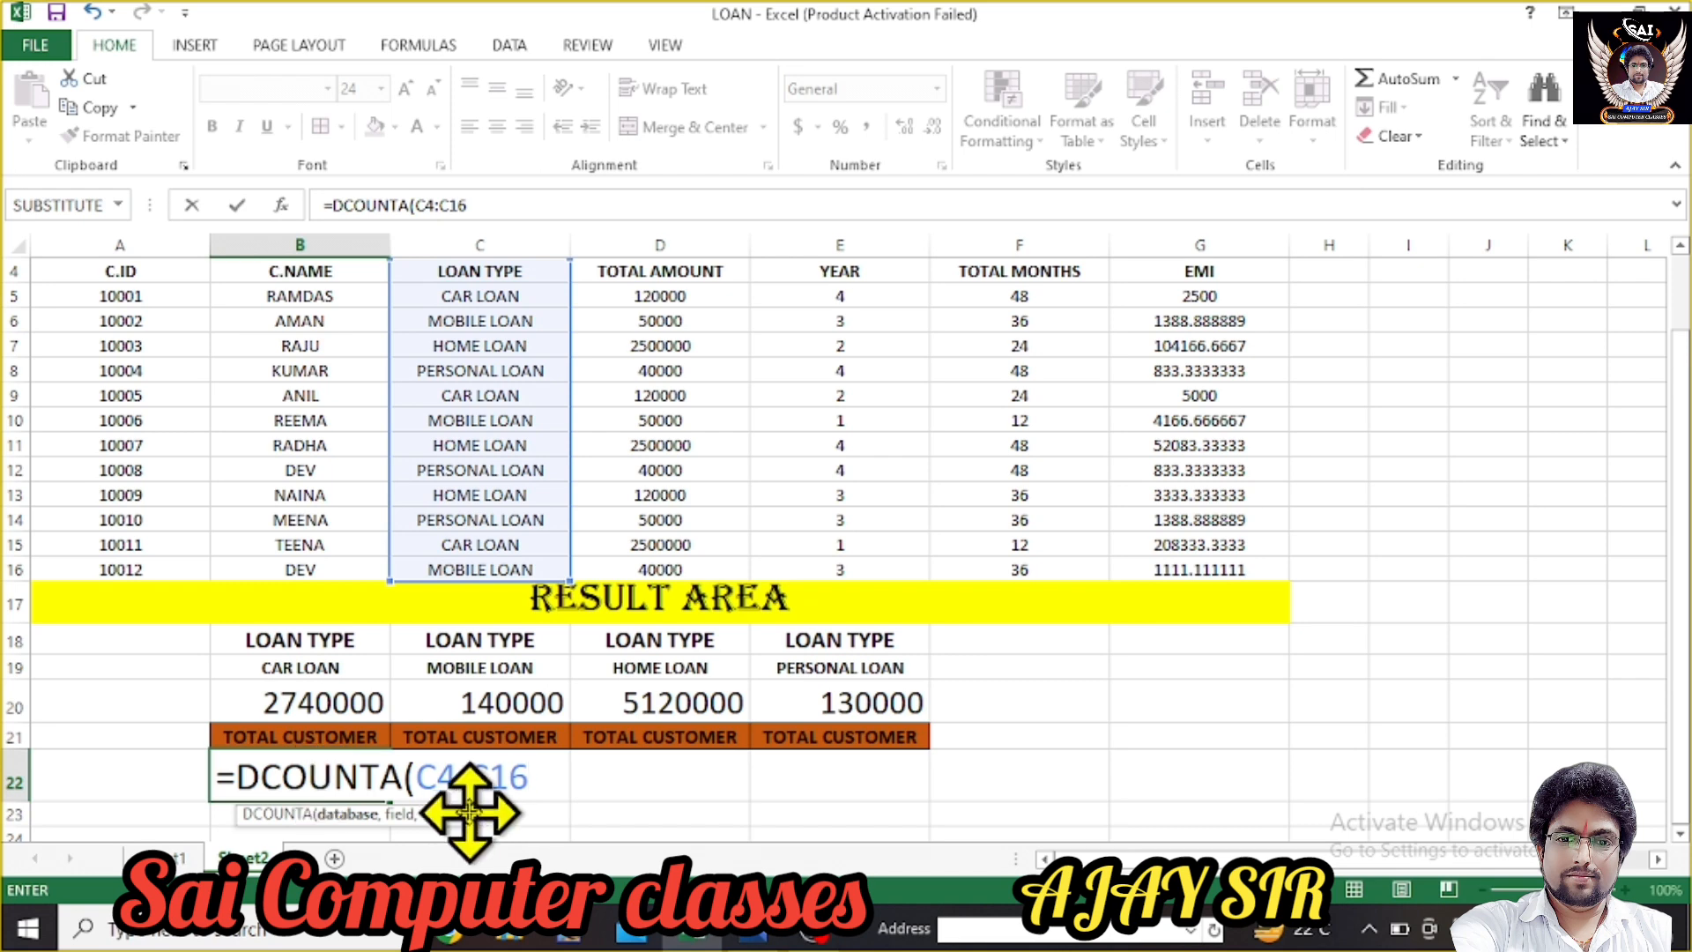
scroll(582, 476, "up", 1)
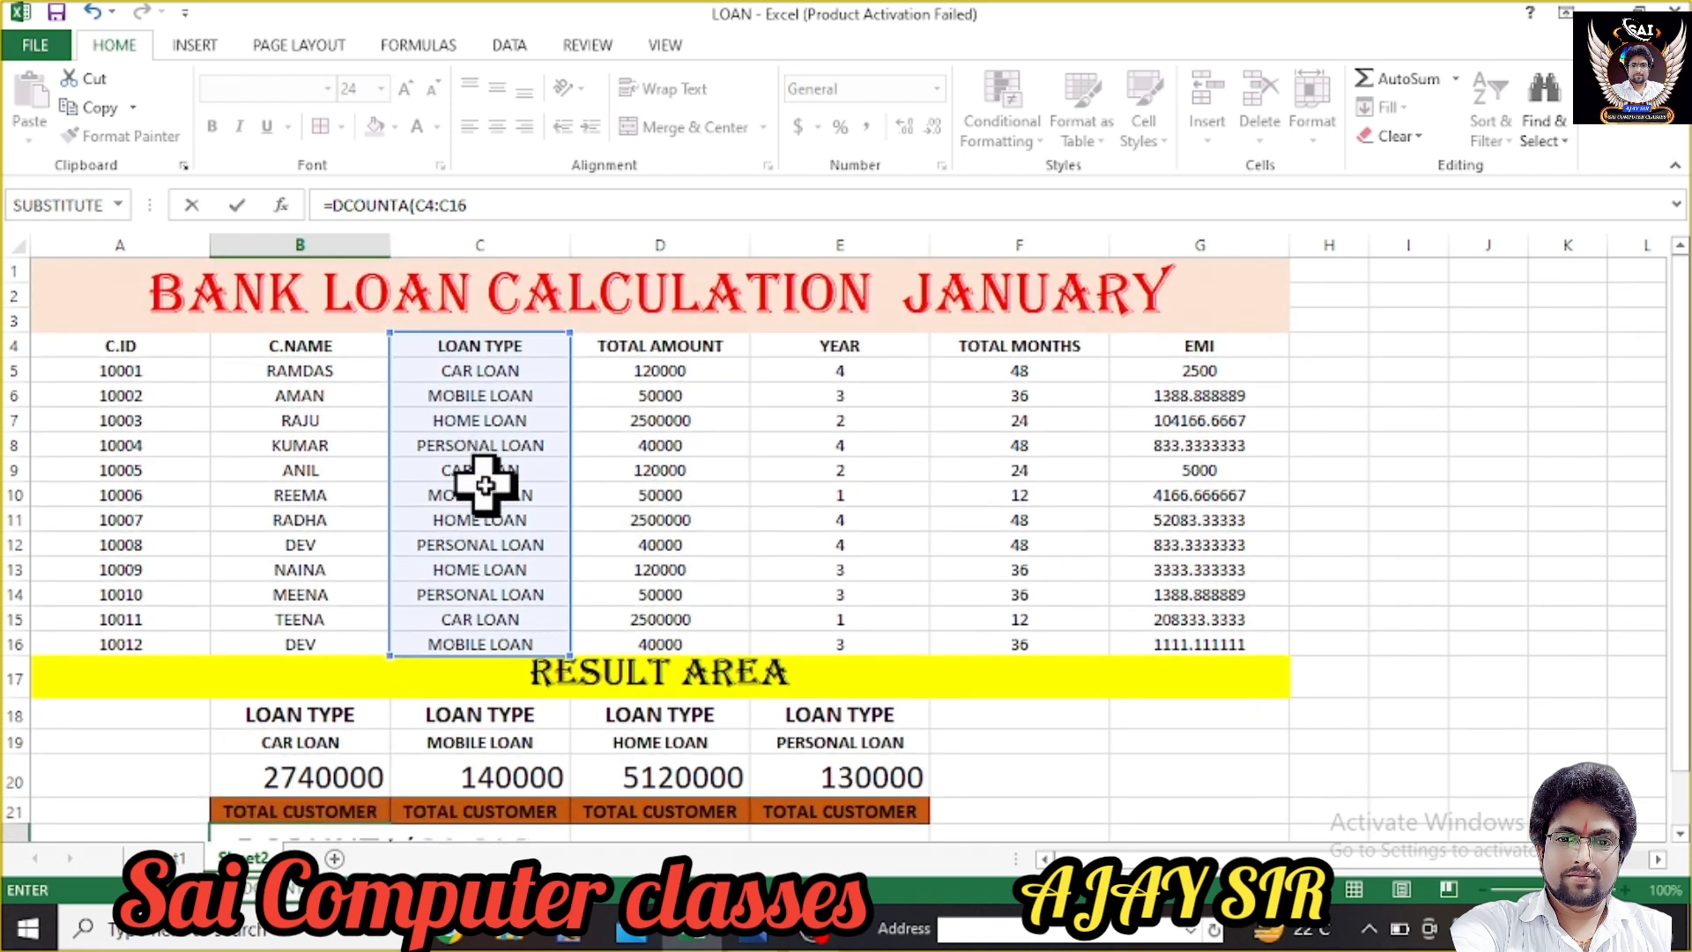
scroll(485, 483, "down", 1)
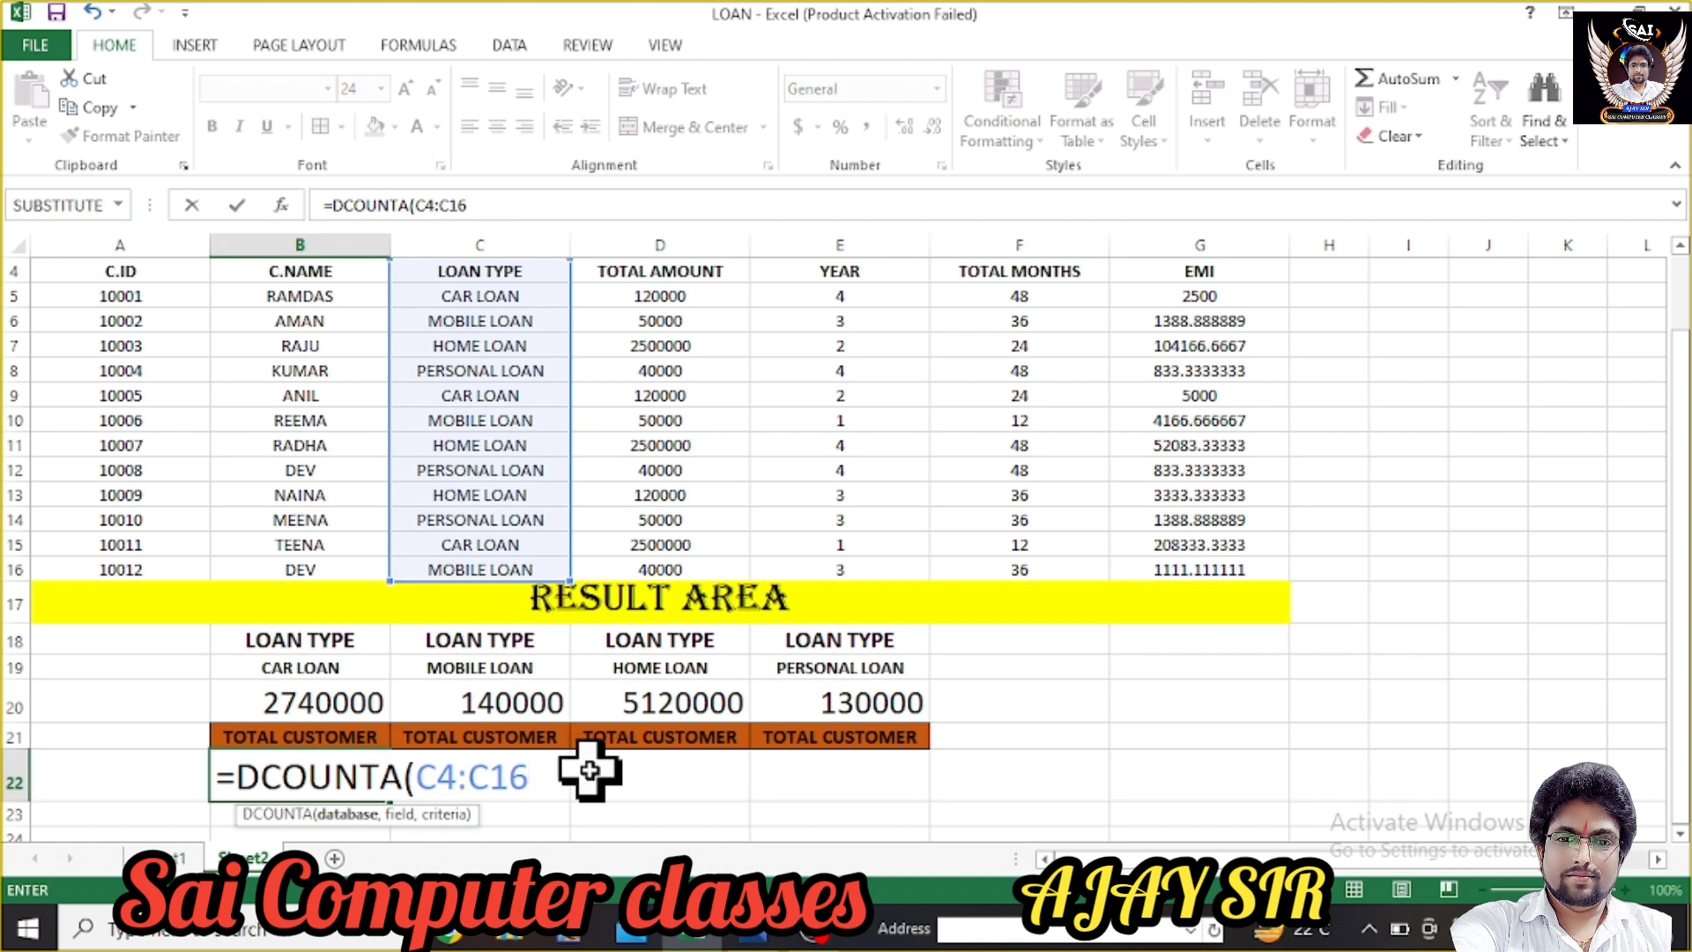
type(",")
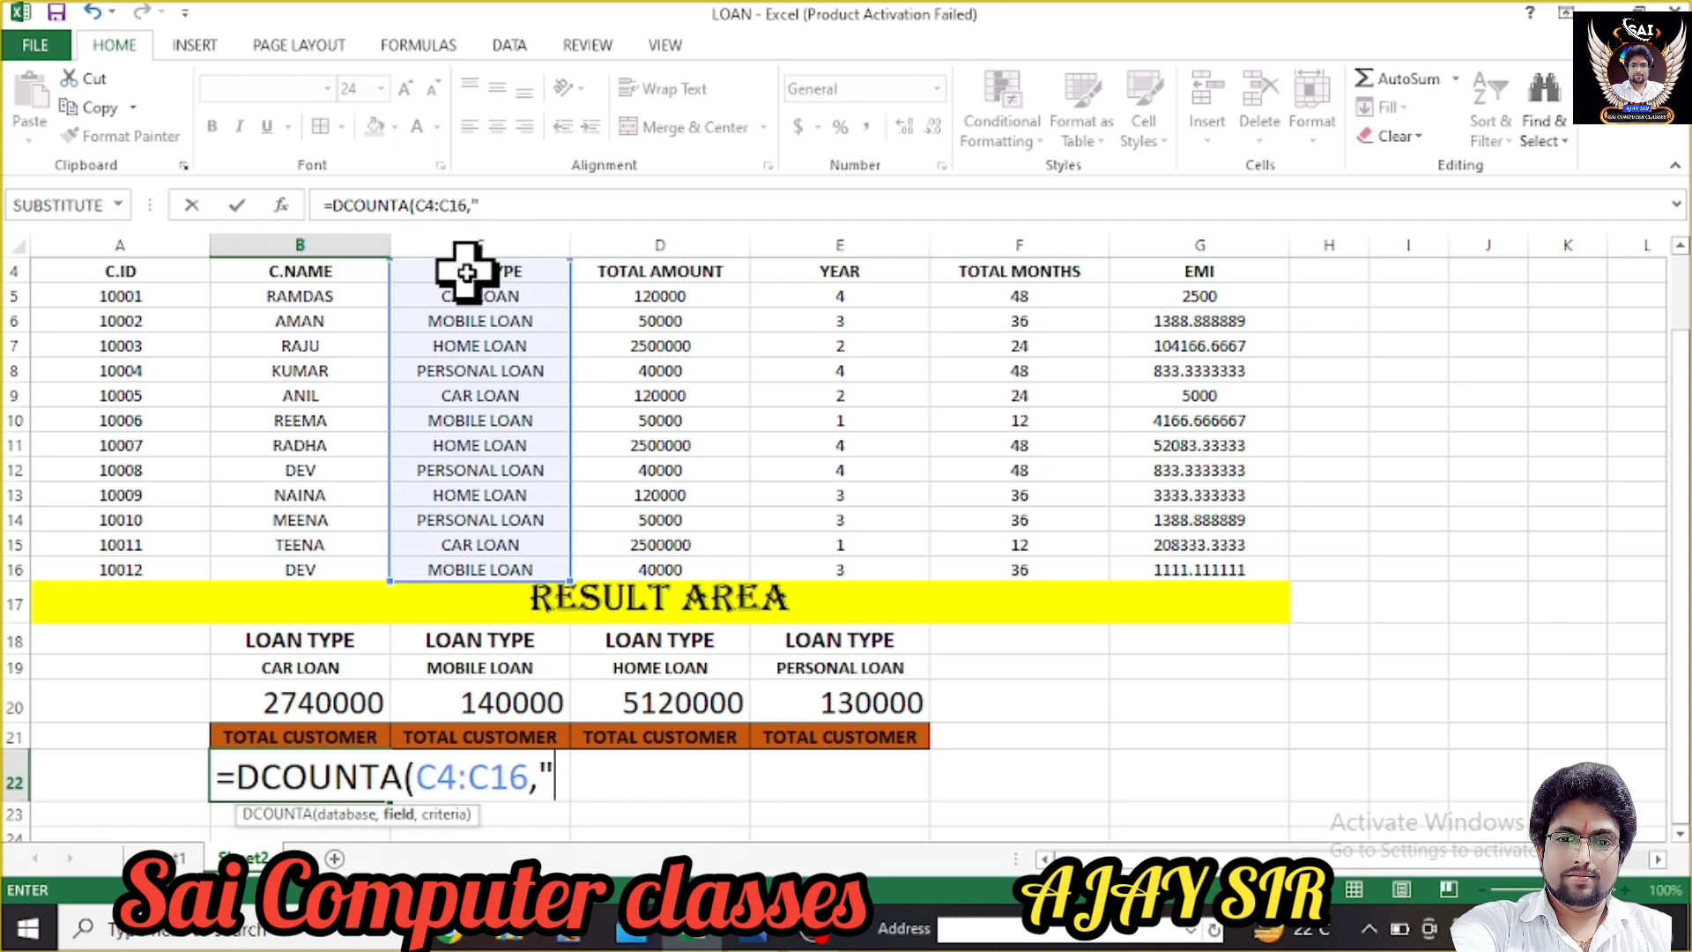
type("\"LOAN TYPE")
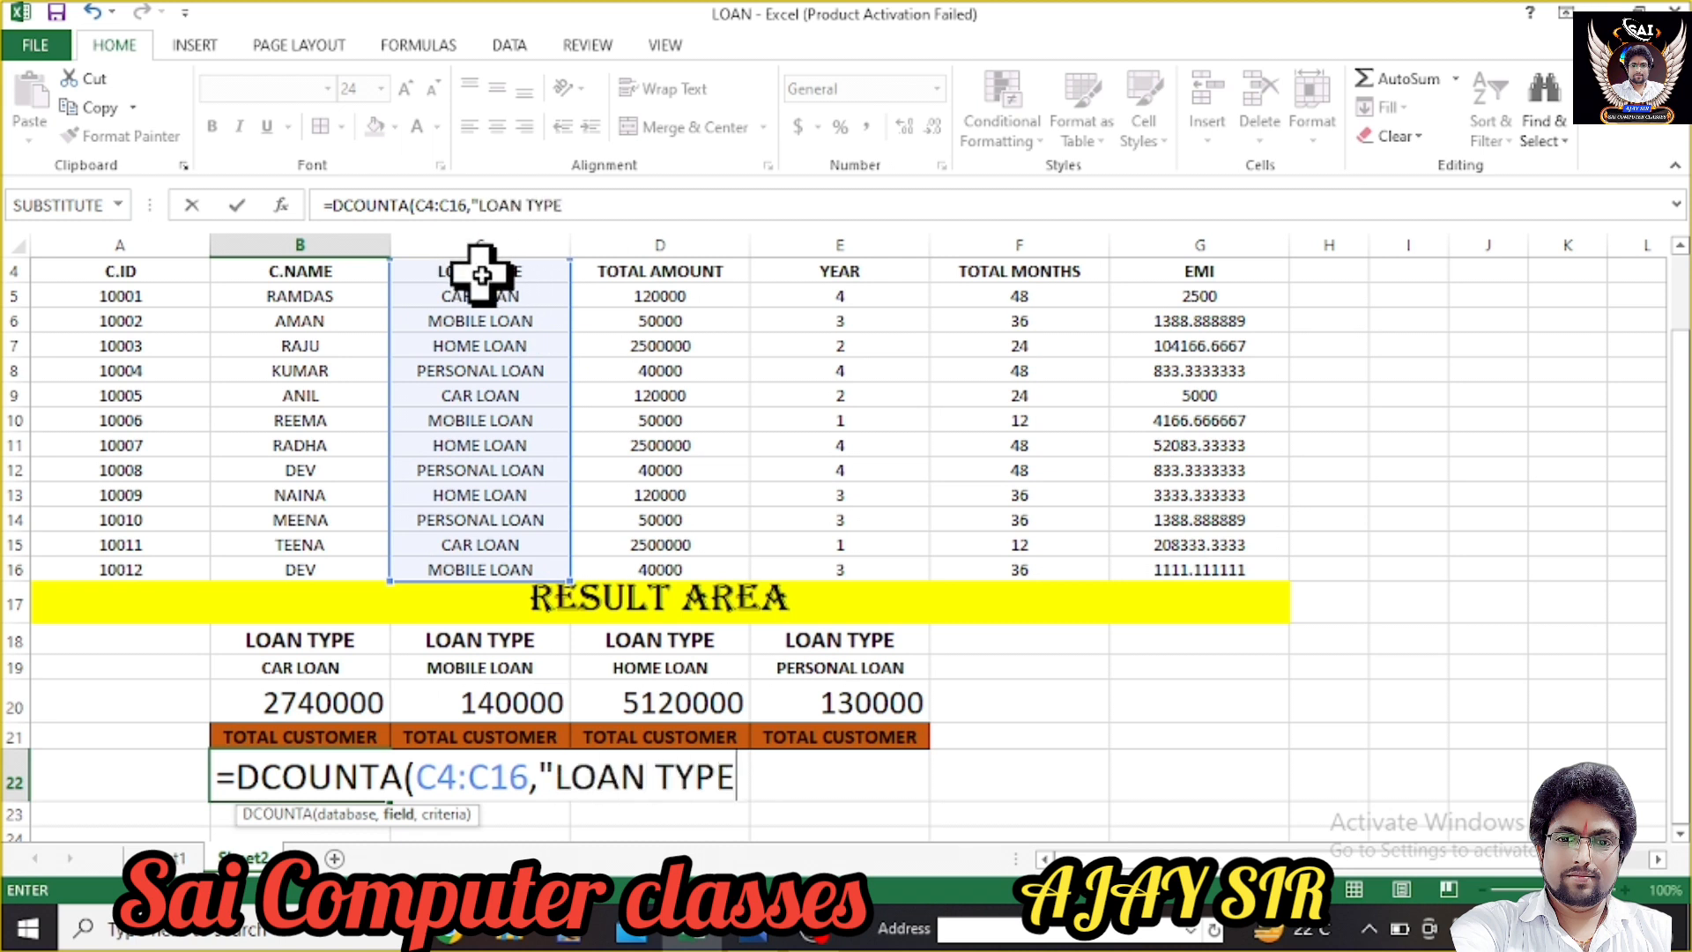
type("\",")
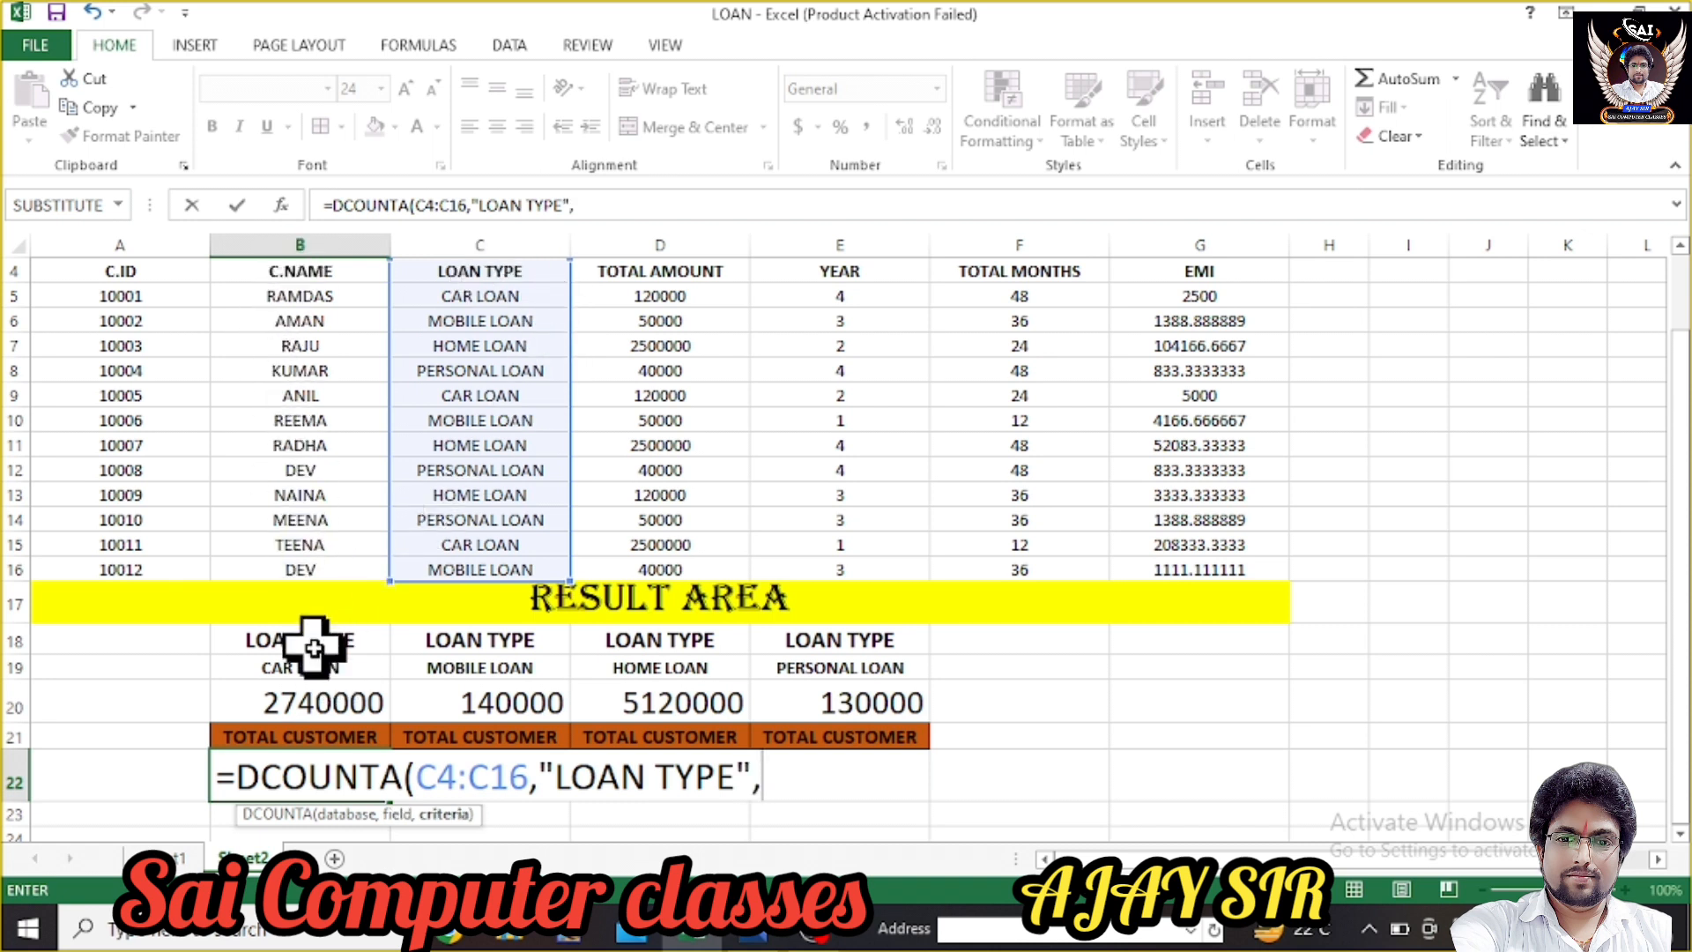
type("B18")
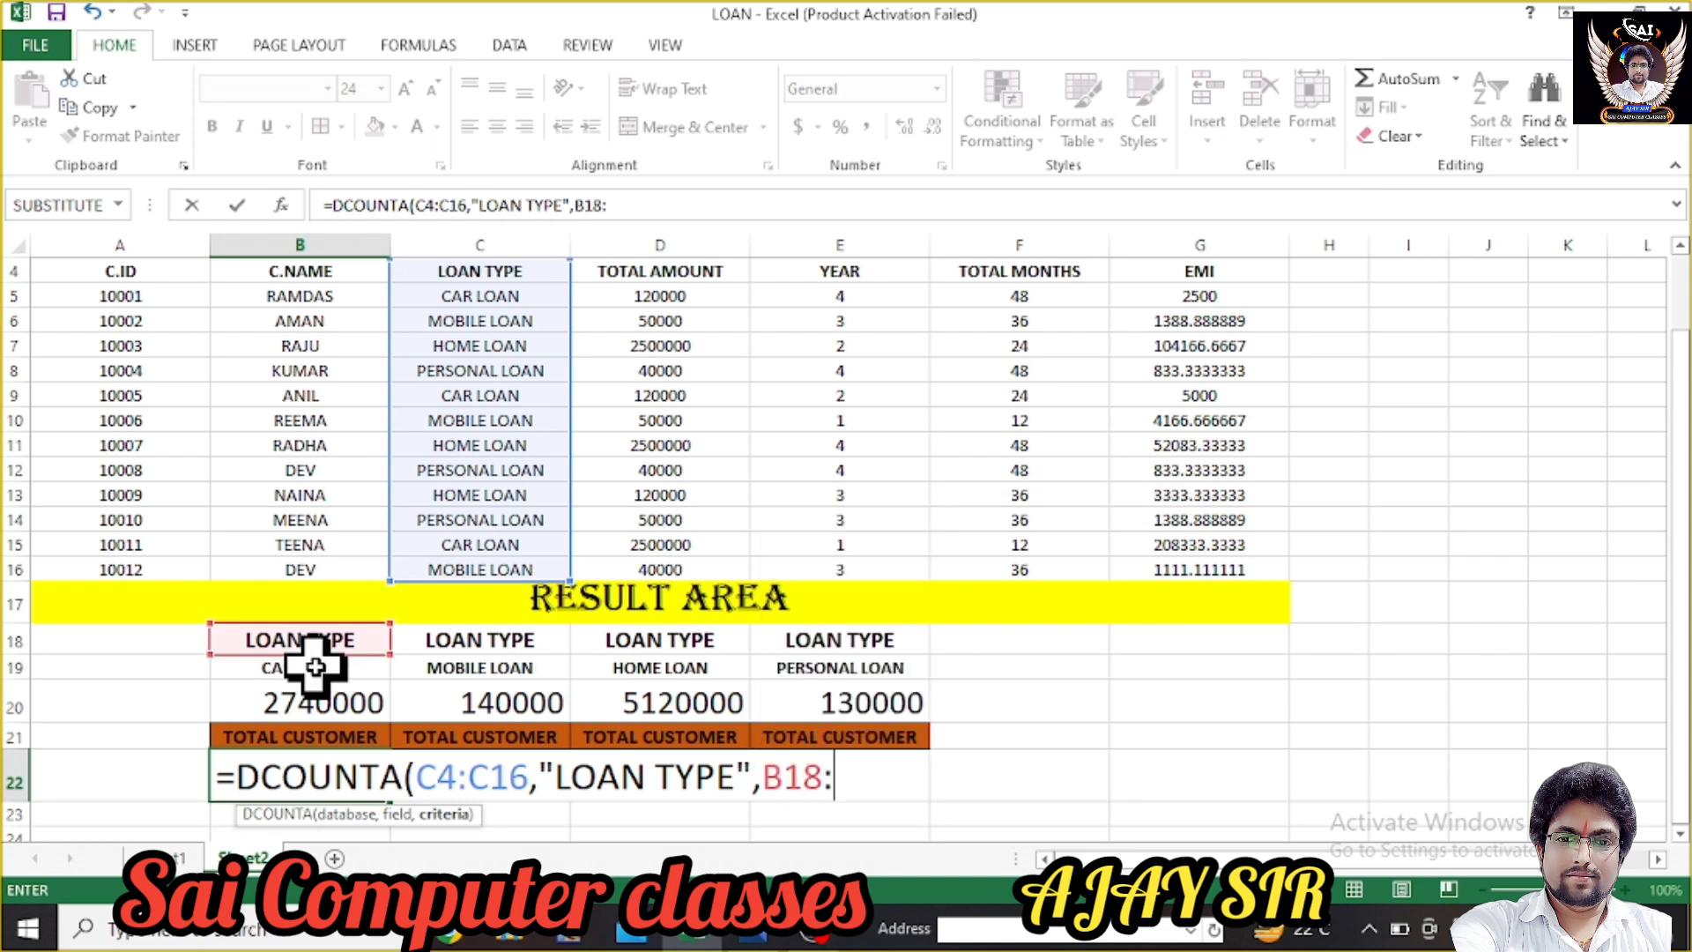
type(":B19")
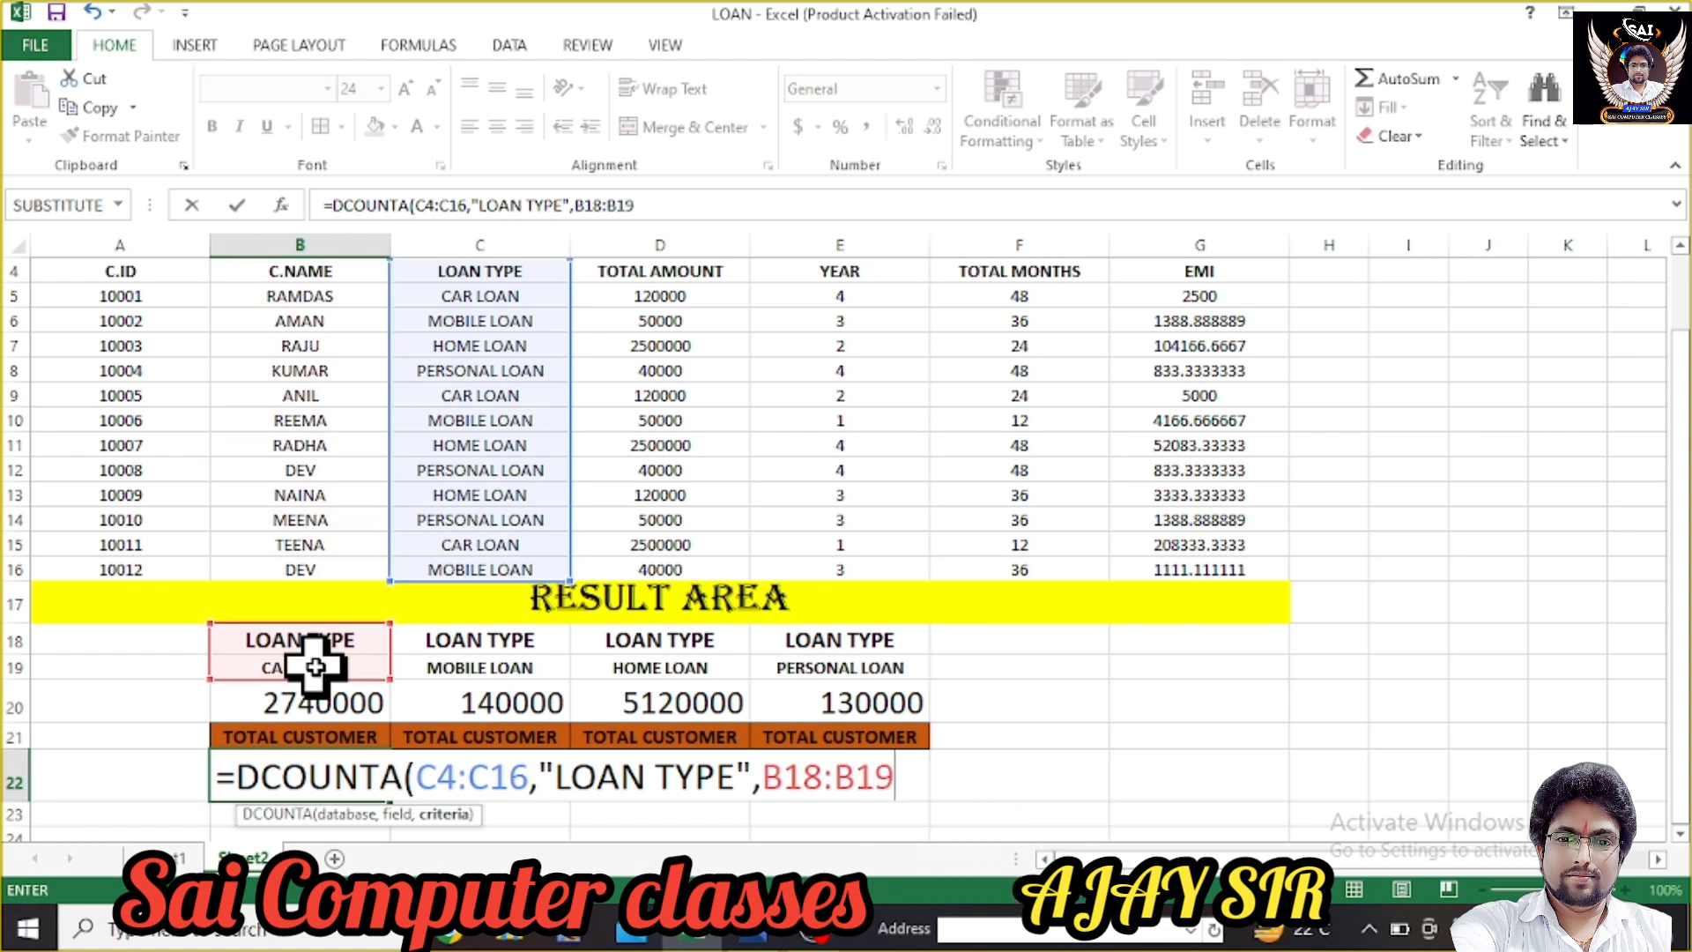
type(")")
key("Return")
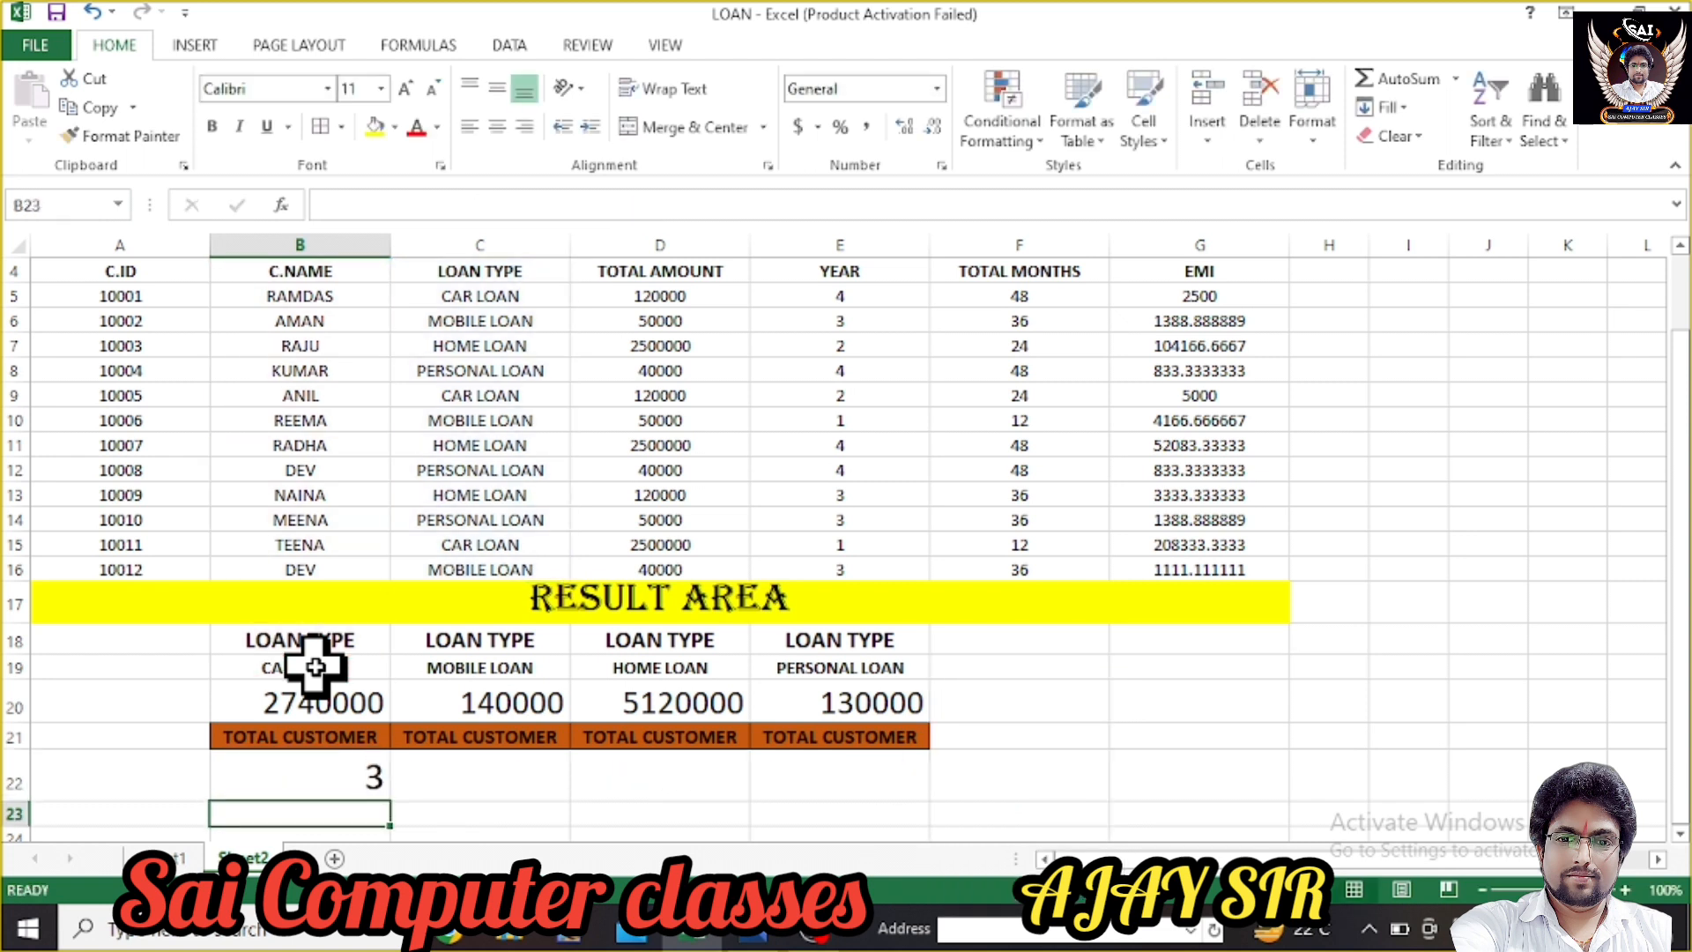
left_click(335, 778)
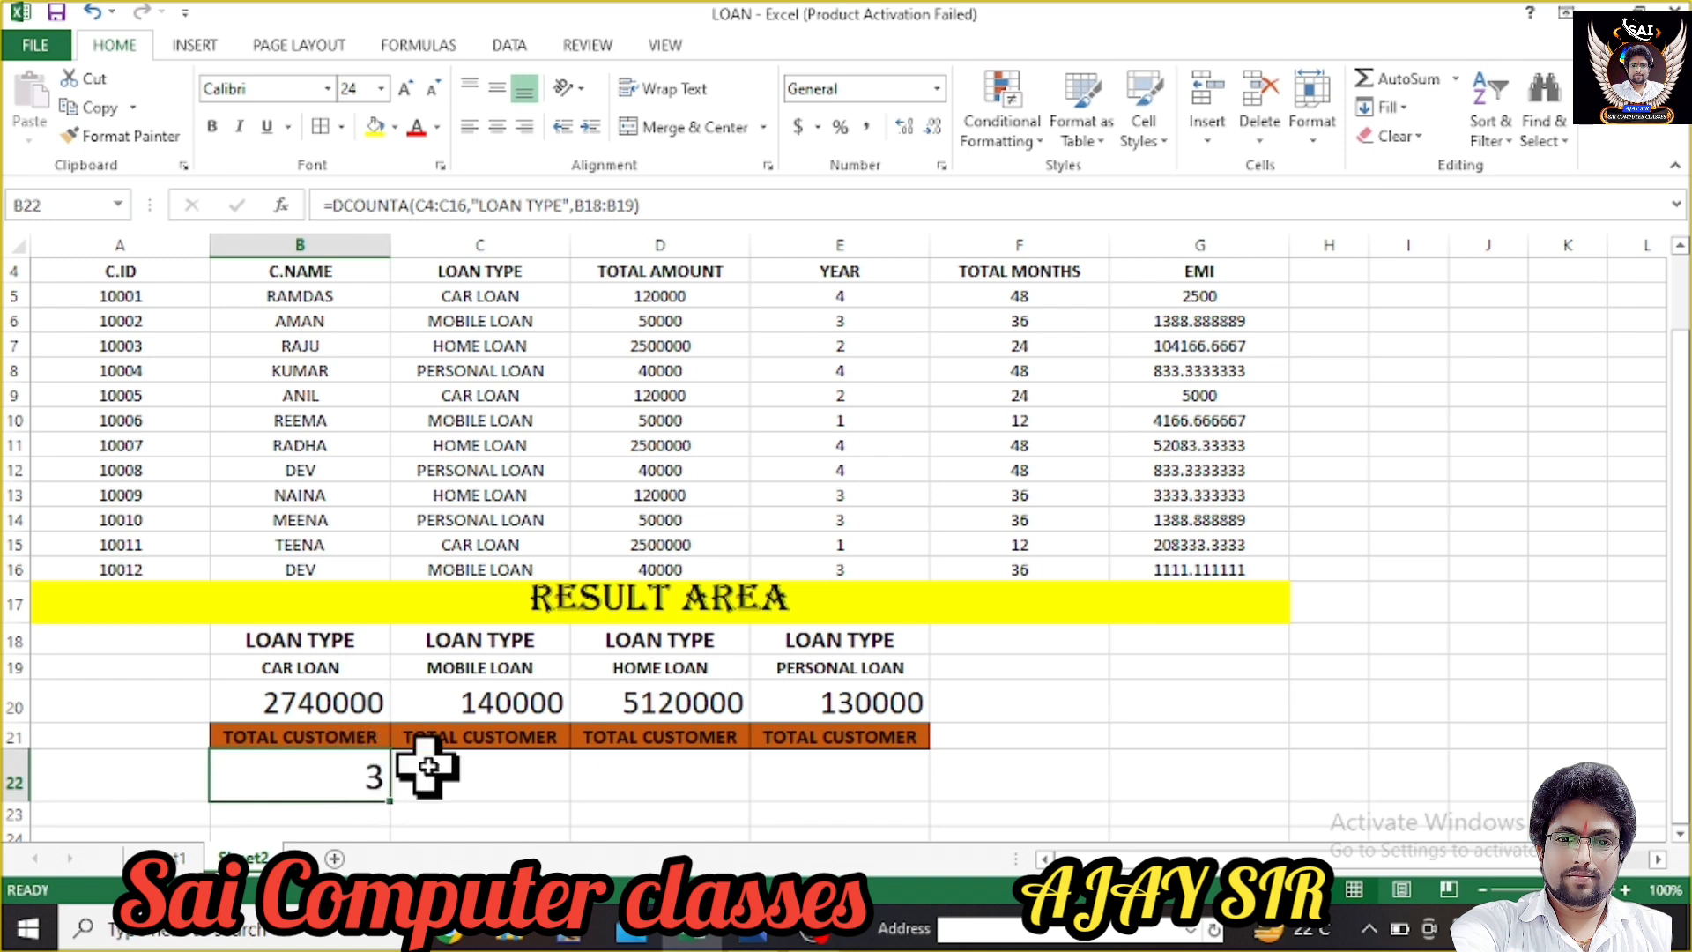
- Enter =DCOUNTA(C4:C16,"LOAN TYPE",C18:C19) in C22 as the mobile loan customer total
left_click(462, 778)
type("=")
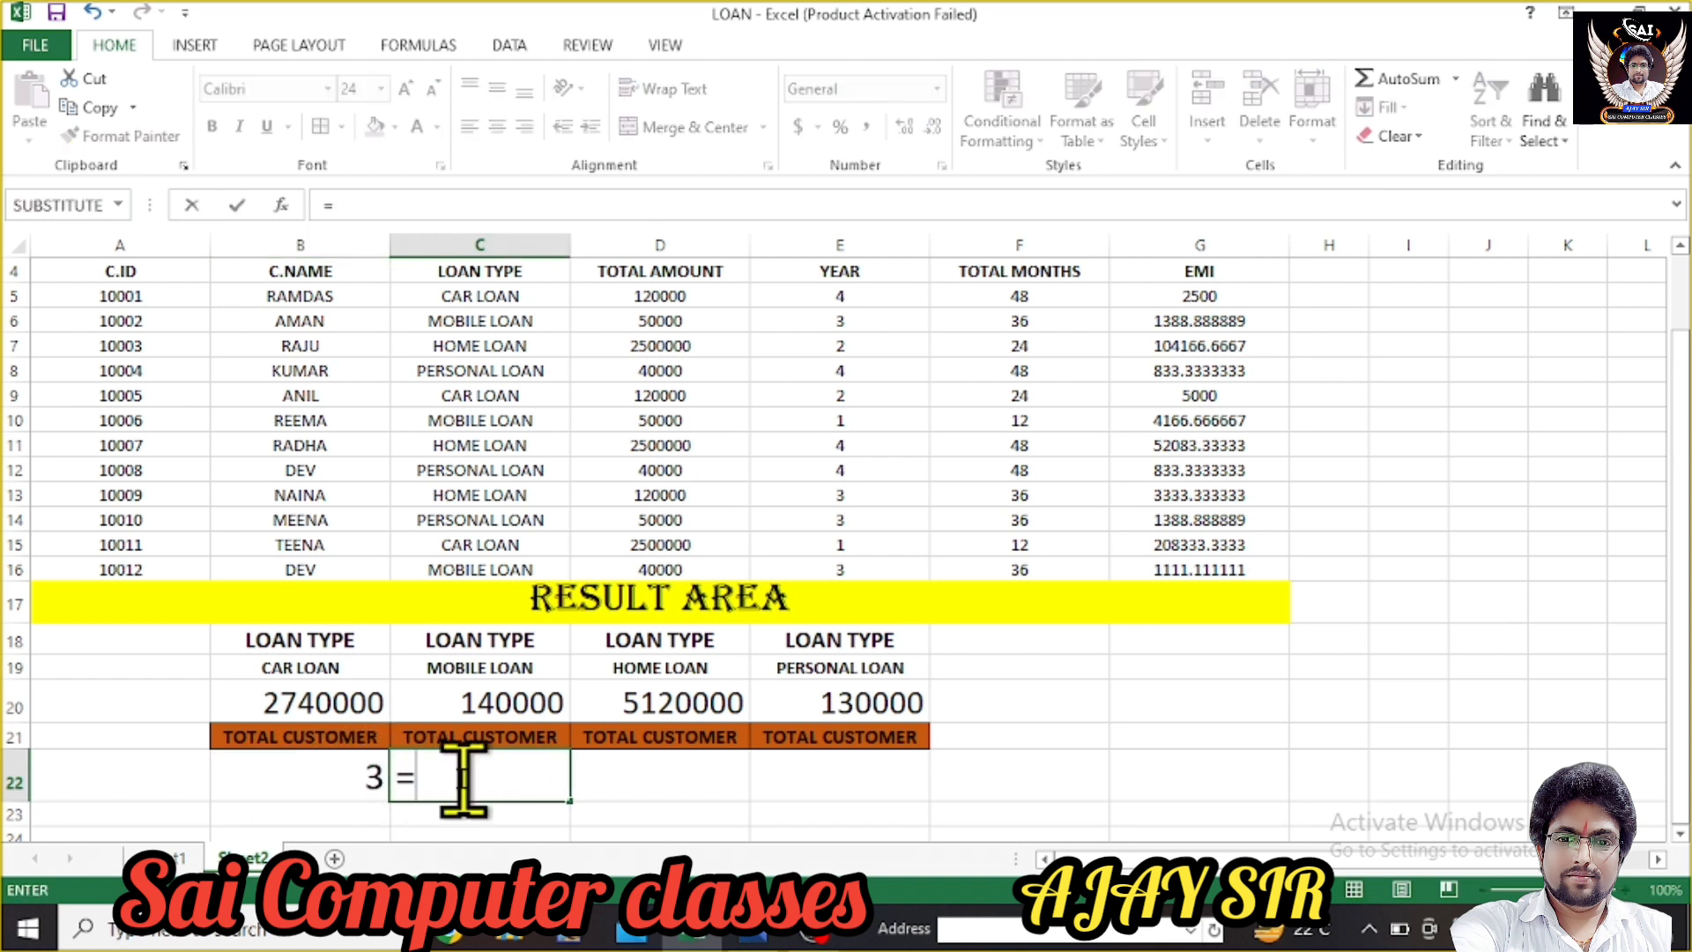
type("DCOUNTA")
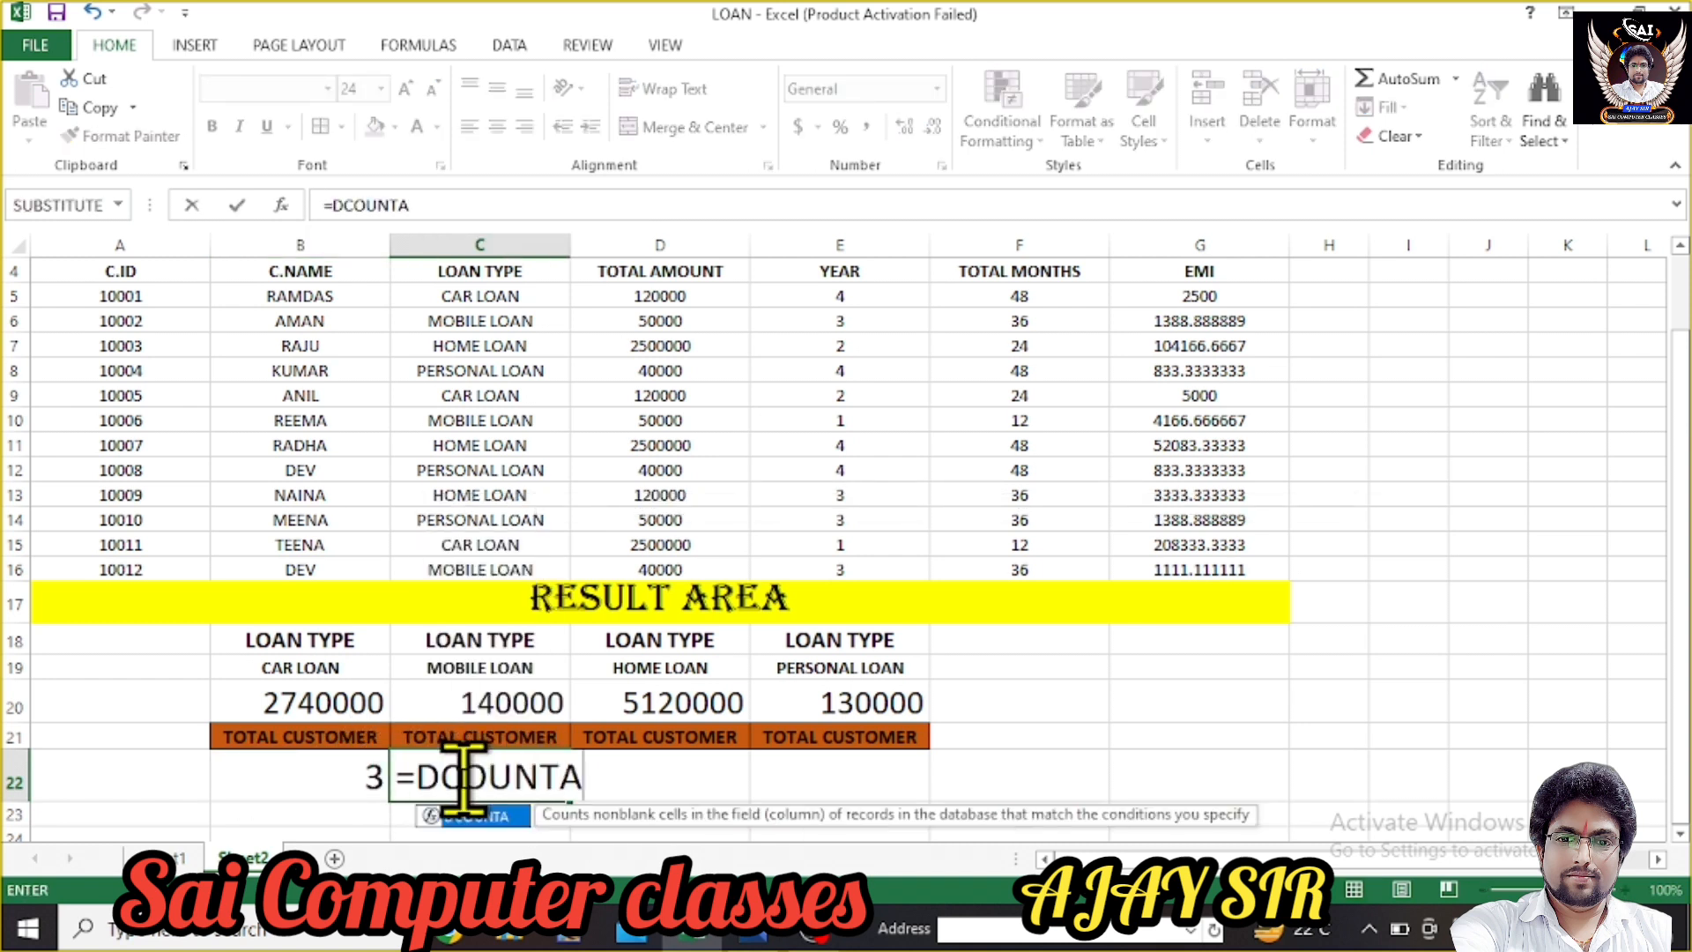
type("(")
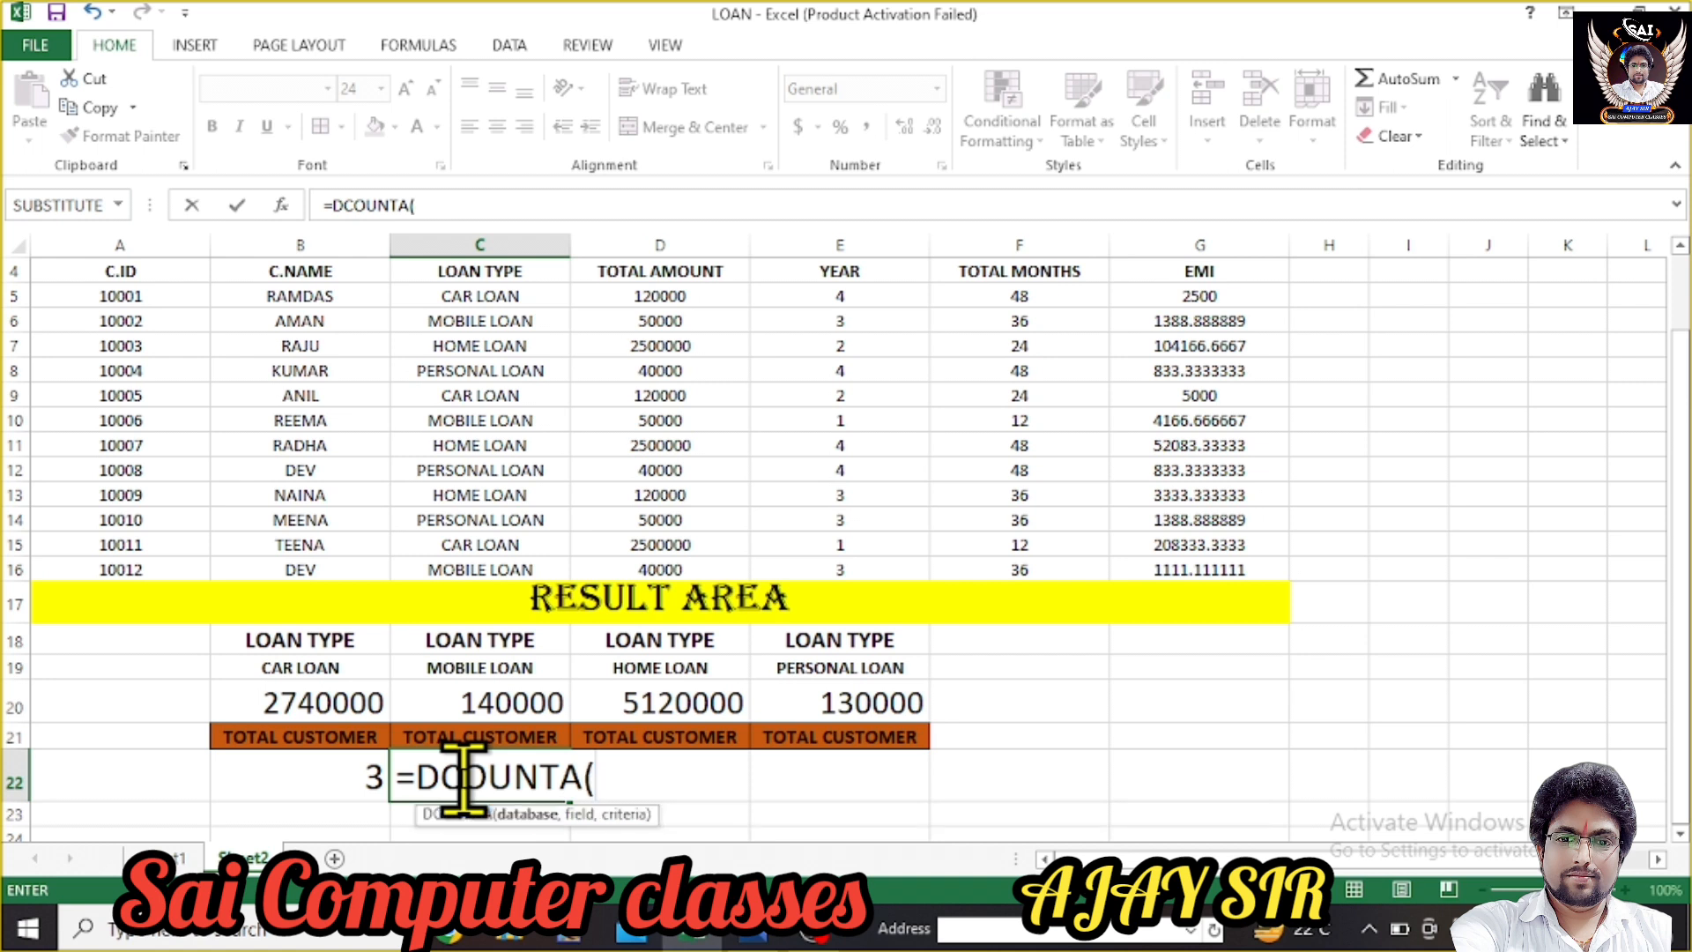
type("C4:")
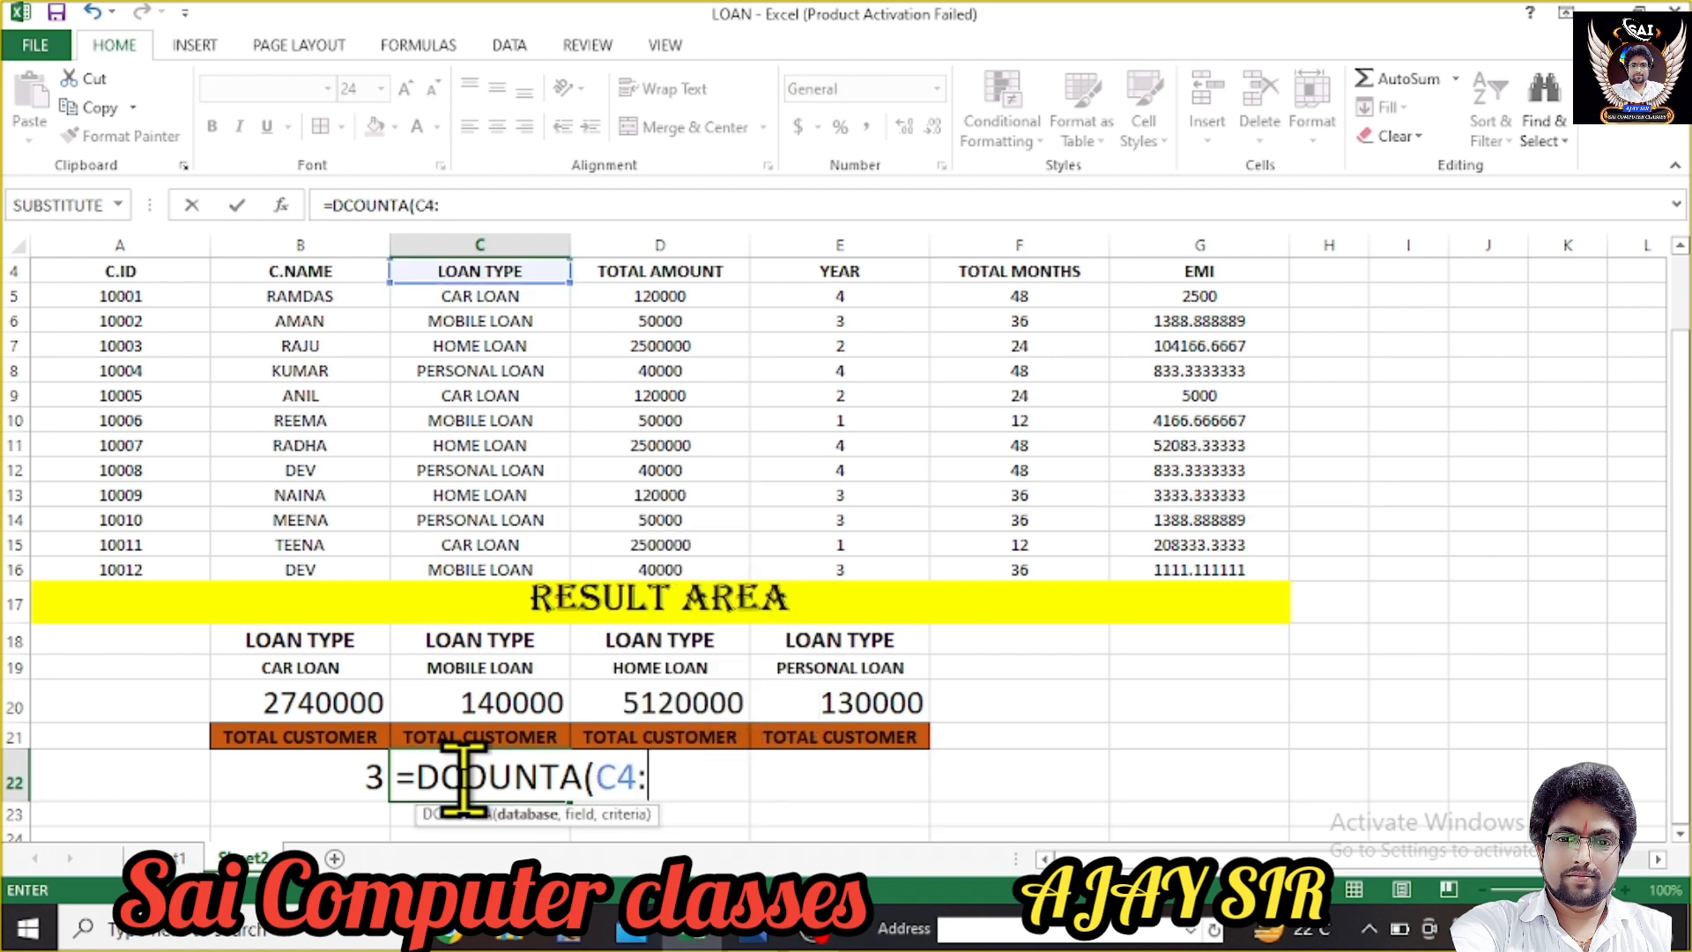
type("C16")
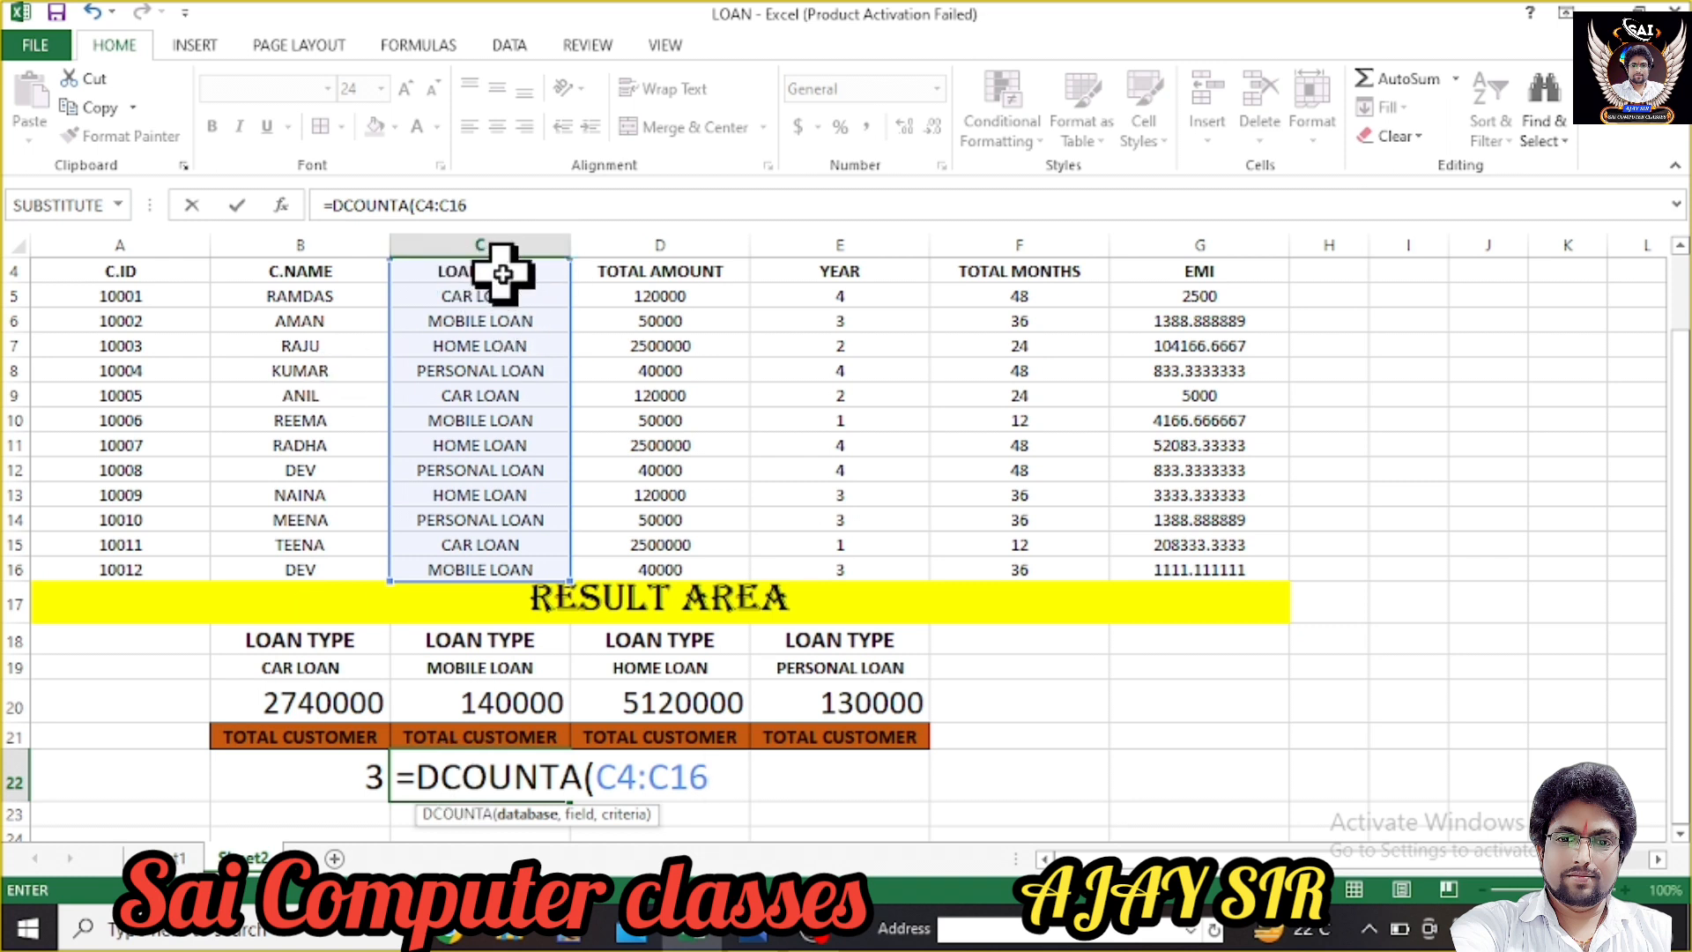
type(",")
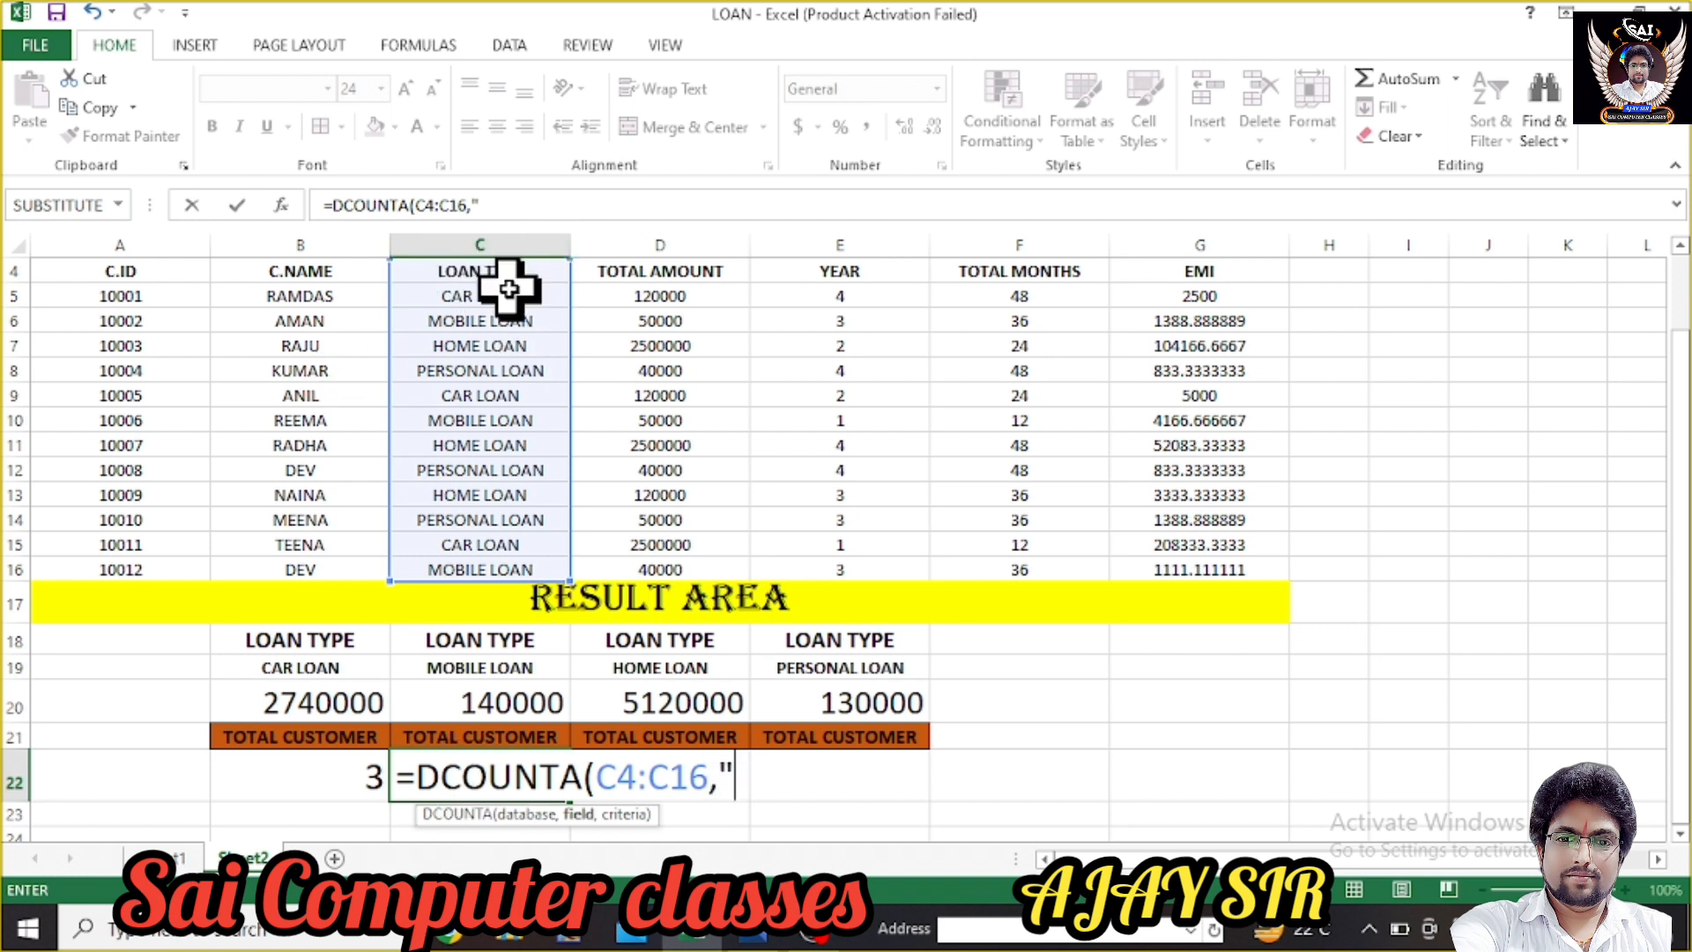
type("\"LOAN TYPE")
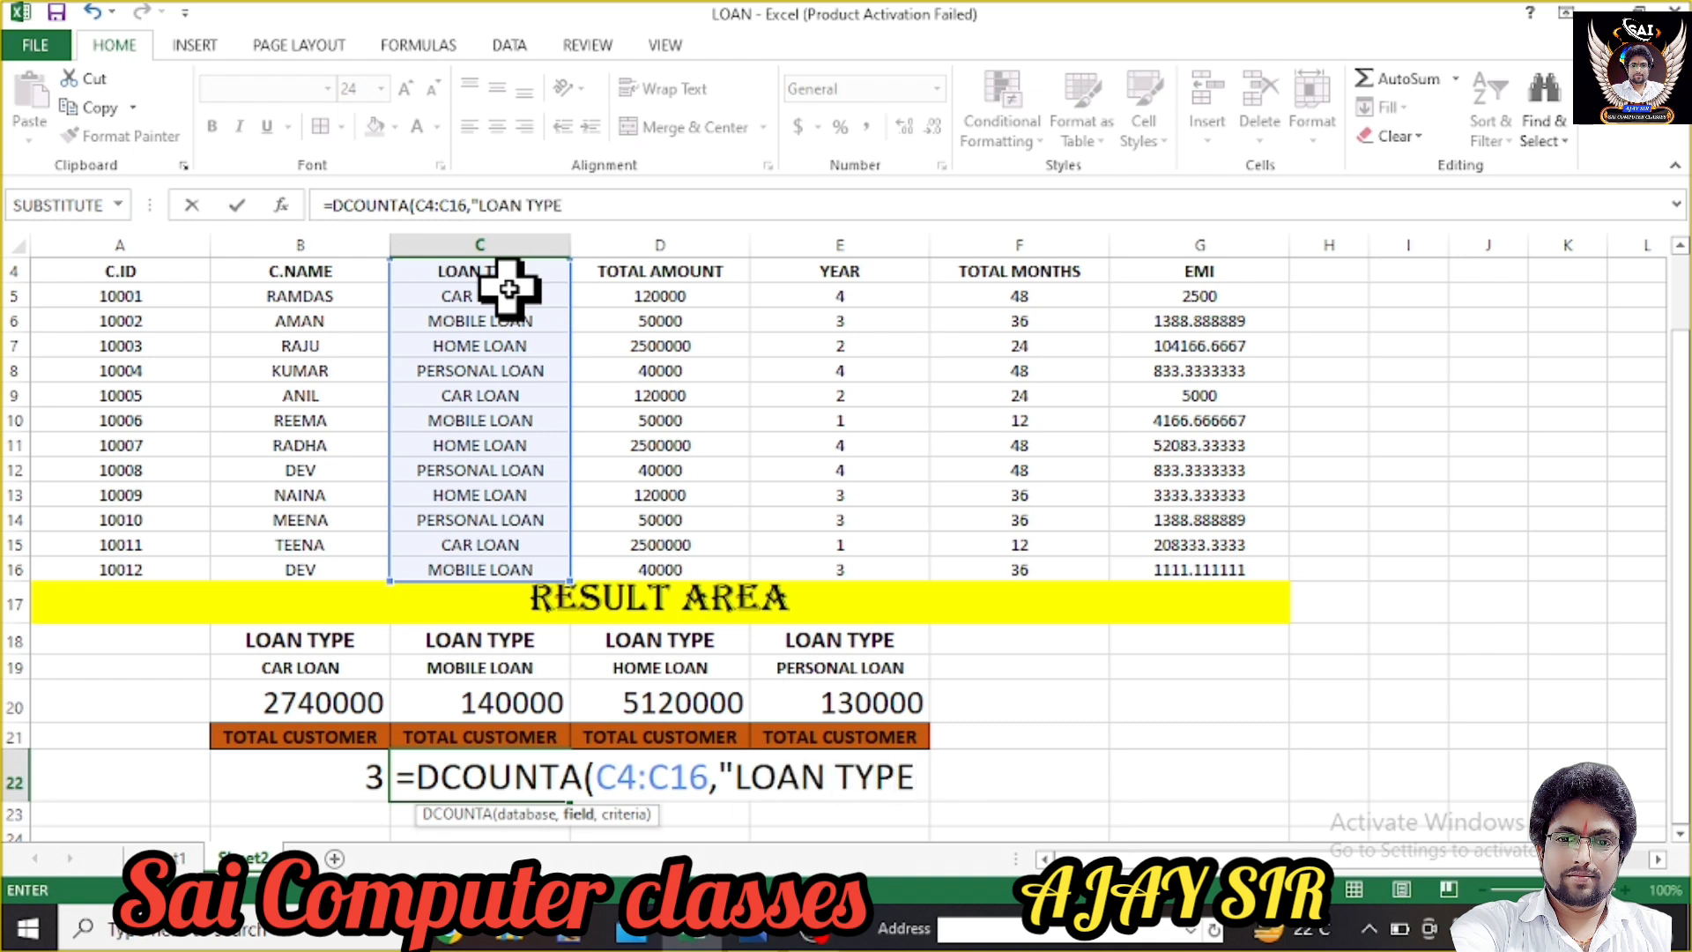
type("\",")
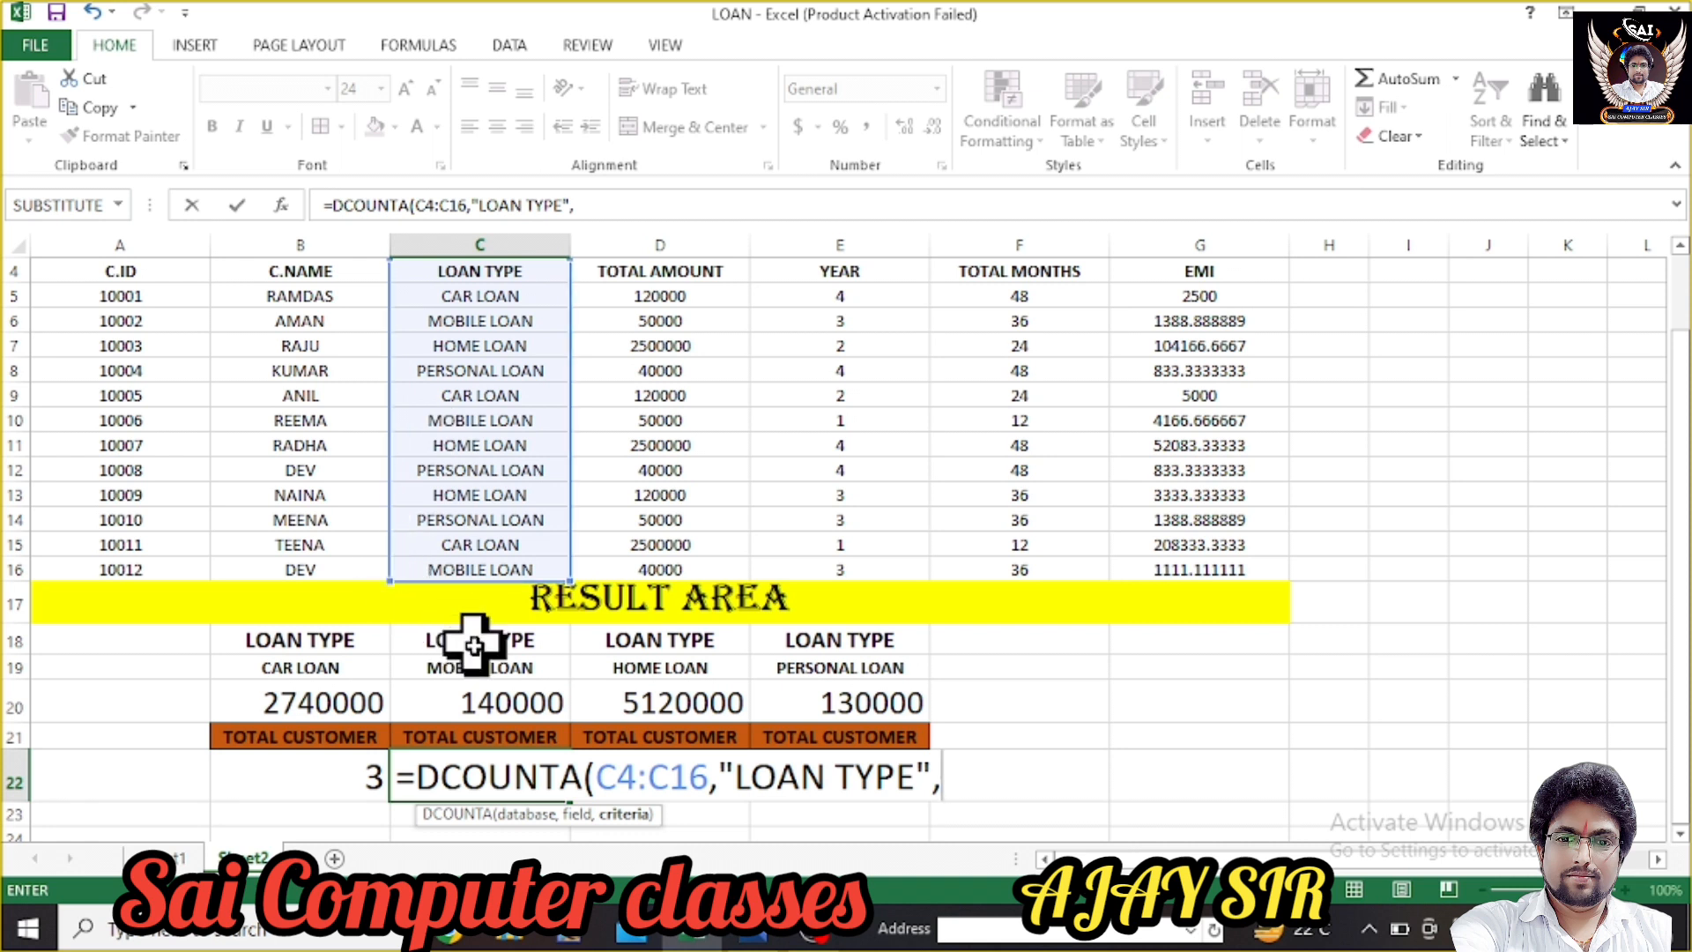
type("C1")
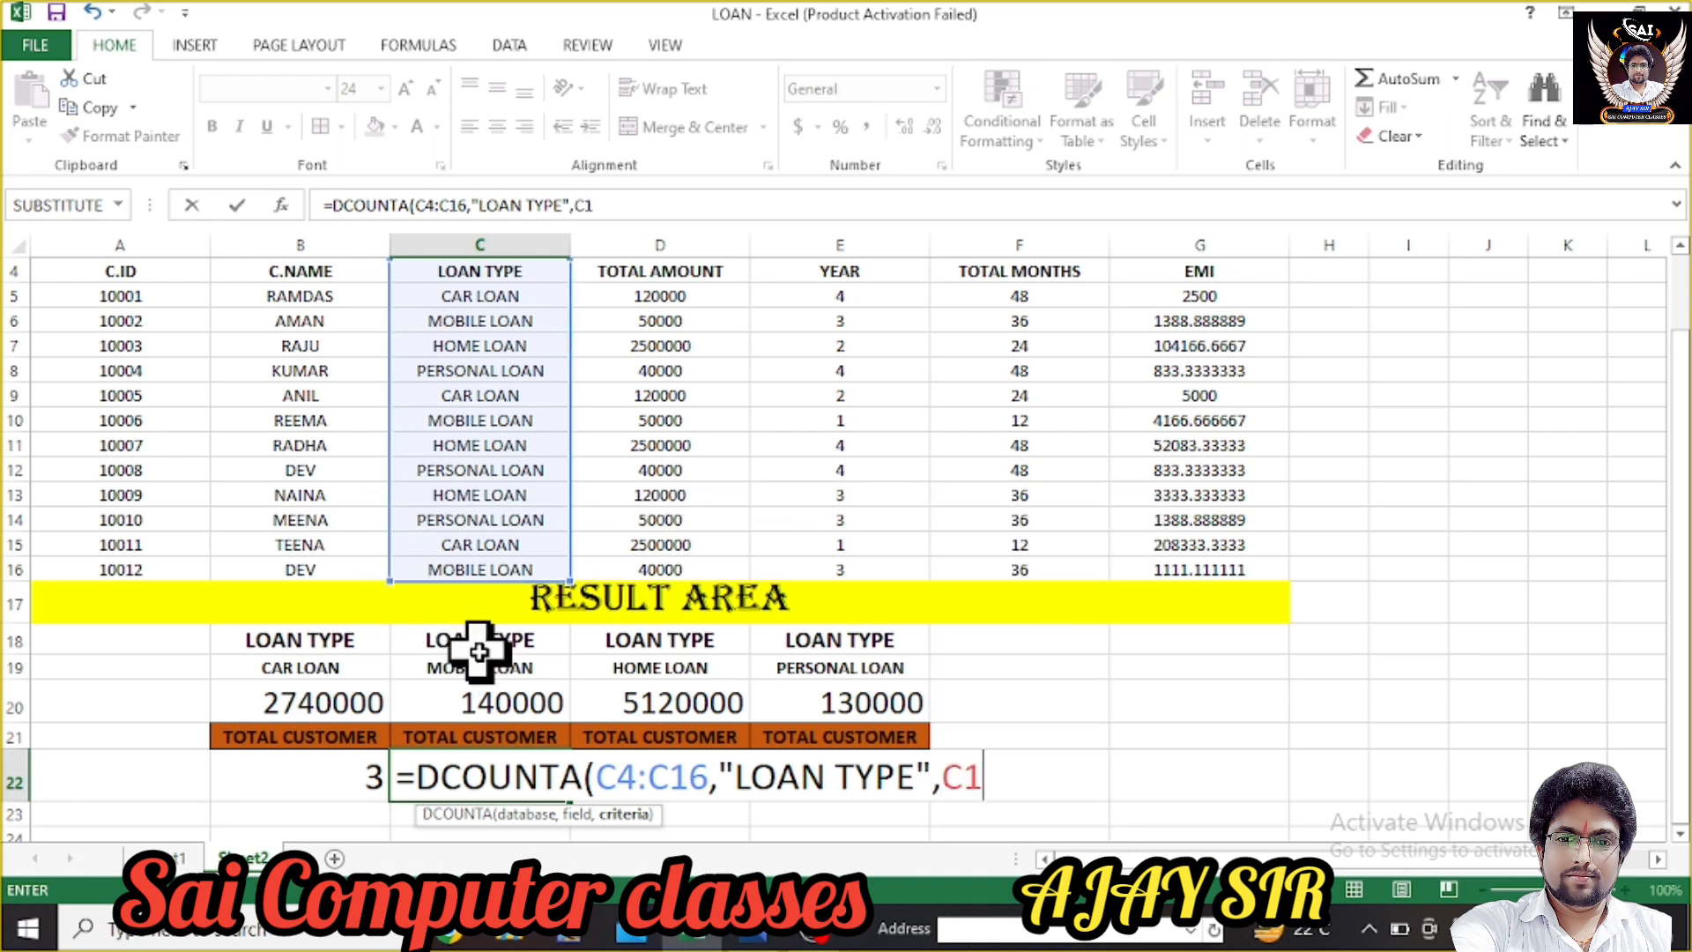
type("8:C19")
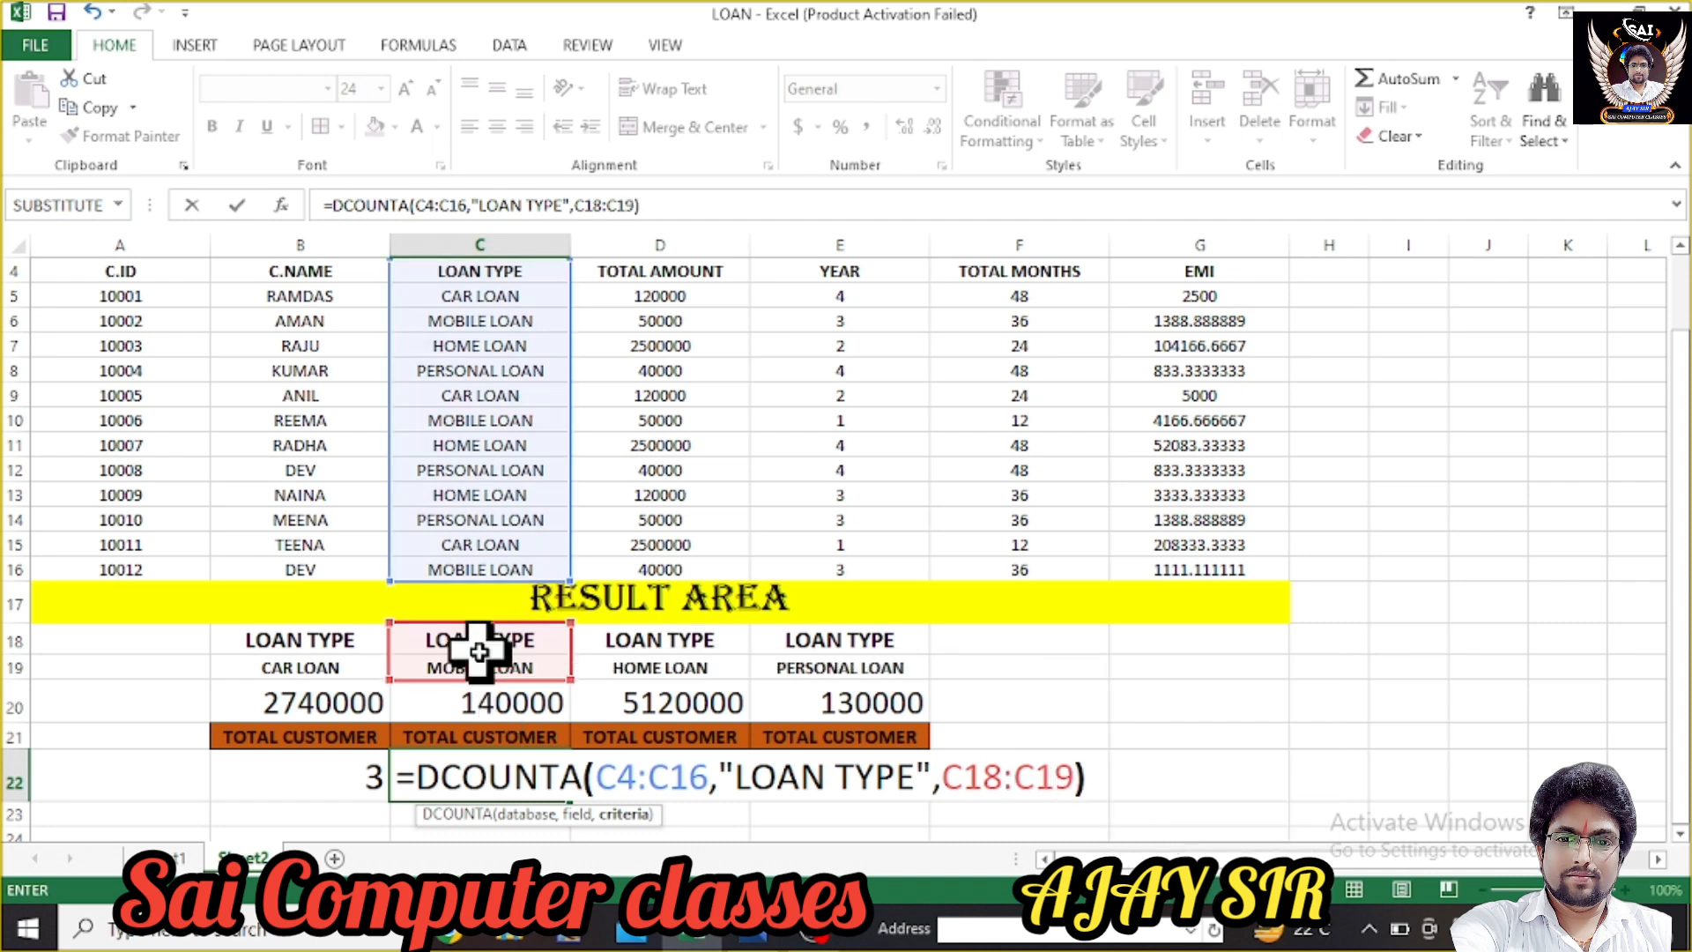
key("Return")
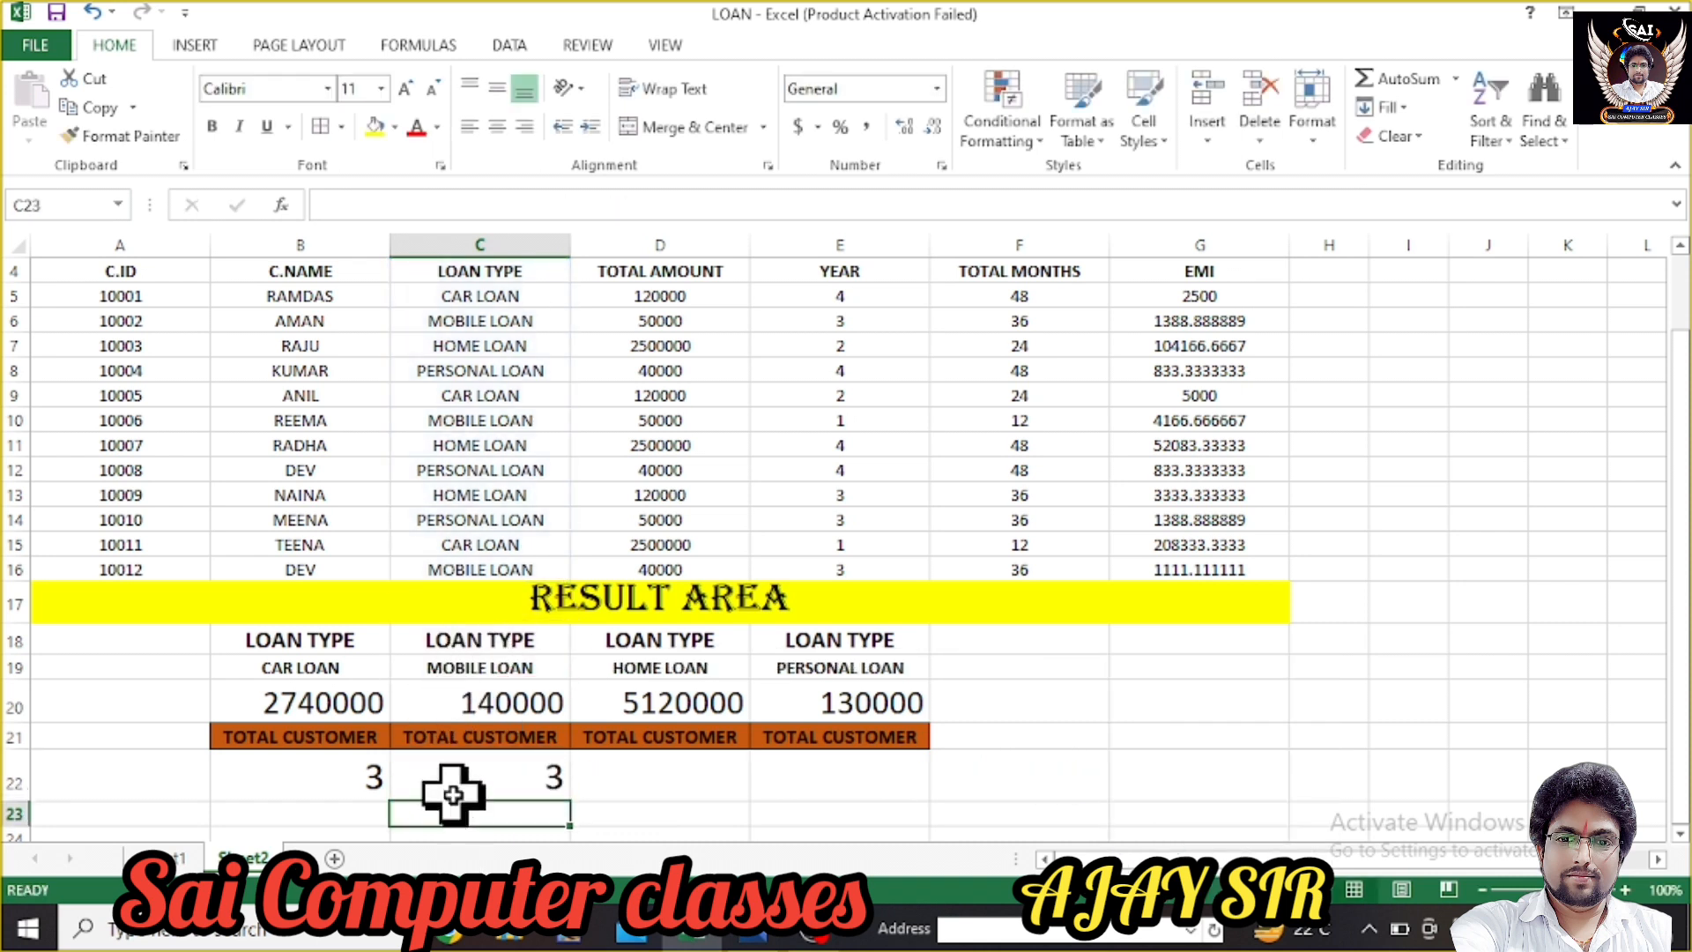
left_click(462, 766)
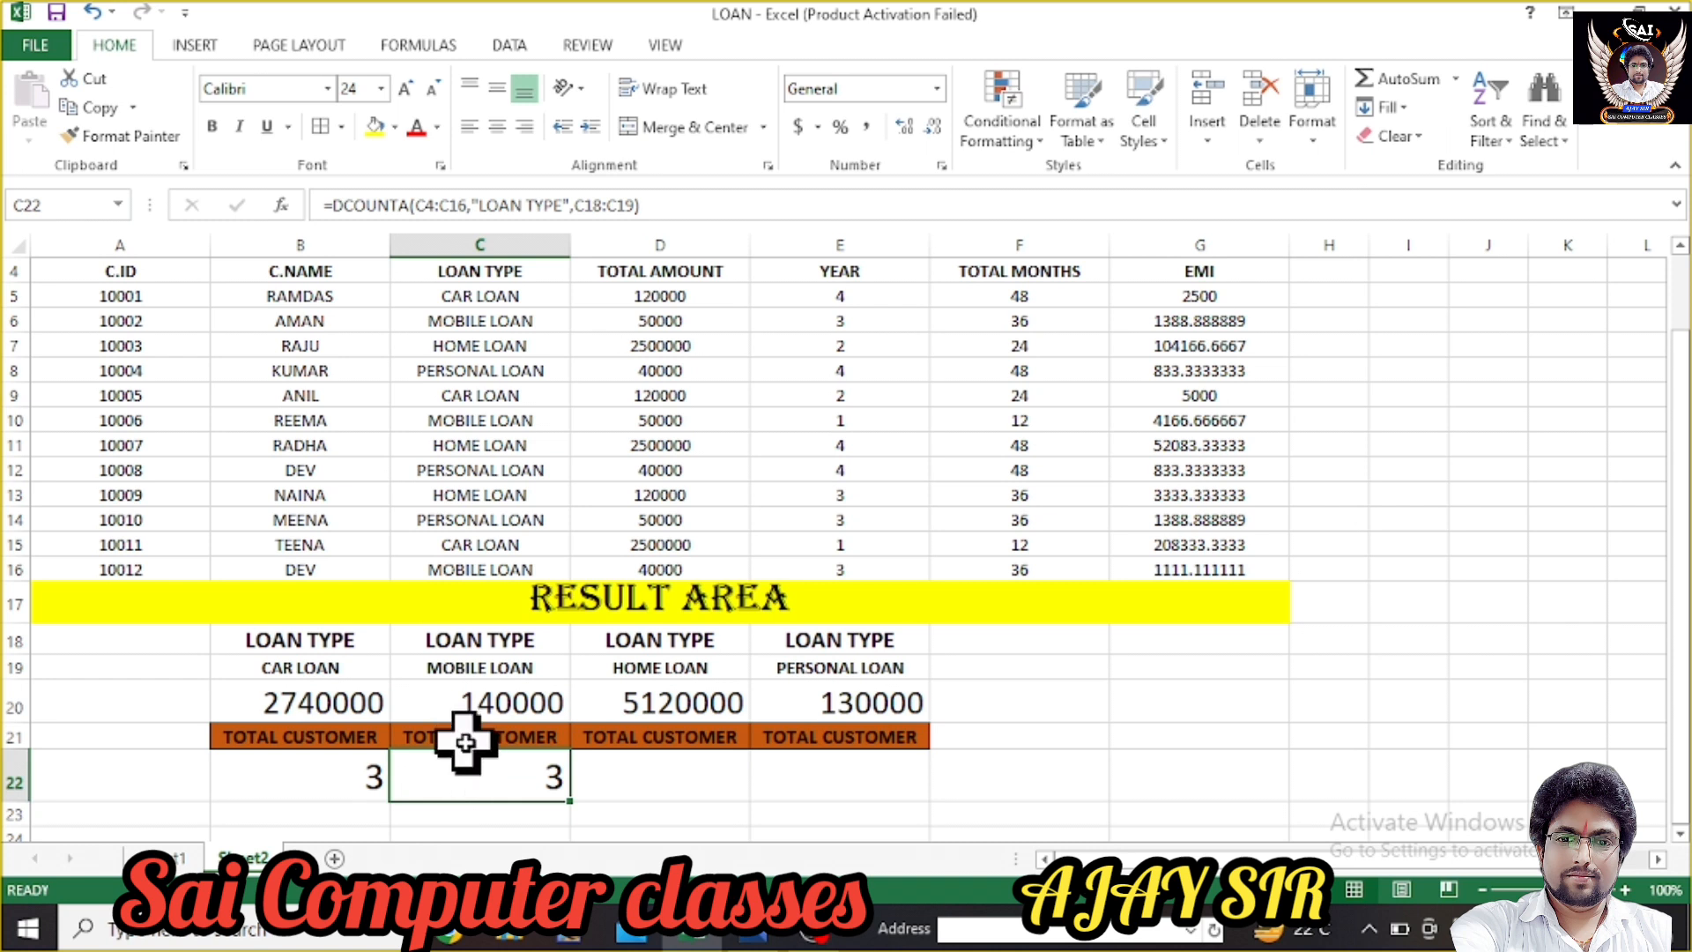
- Enter =DCOUNTA(C4:C16,"LOAN TYPE",D18:D19) in D22 as the home loan customer total
left_click(666, 764)
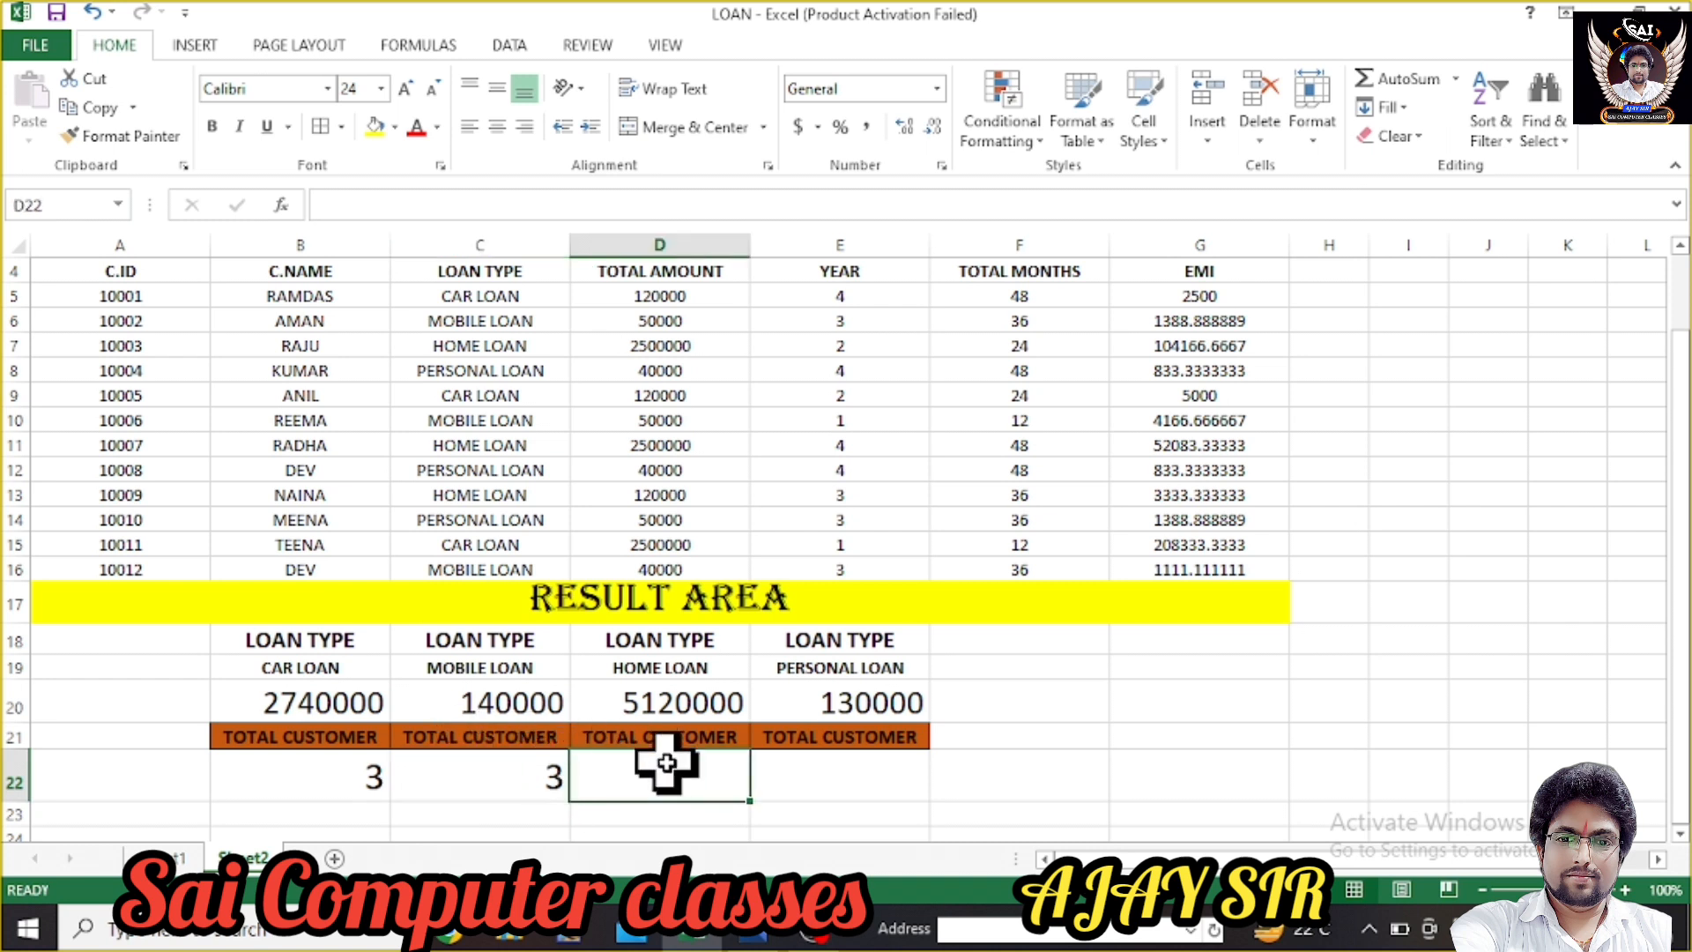
type("=DCOU")
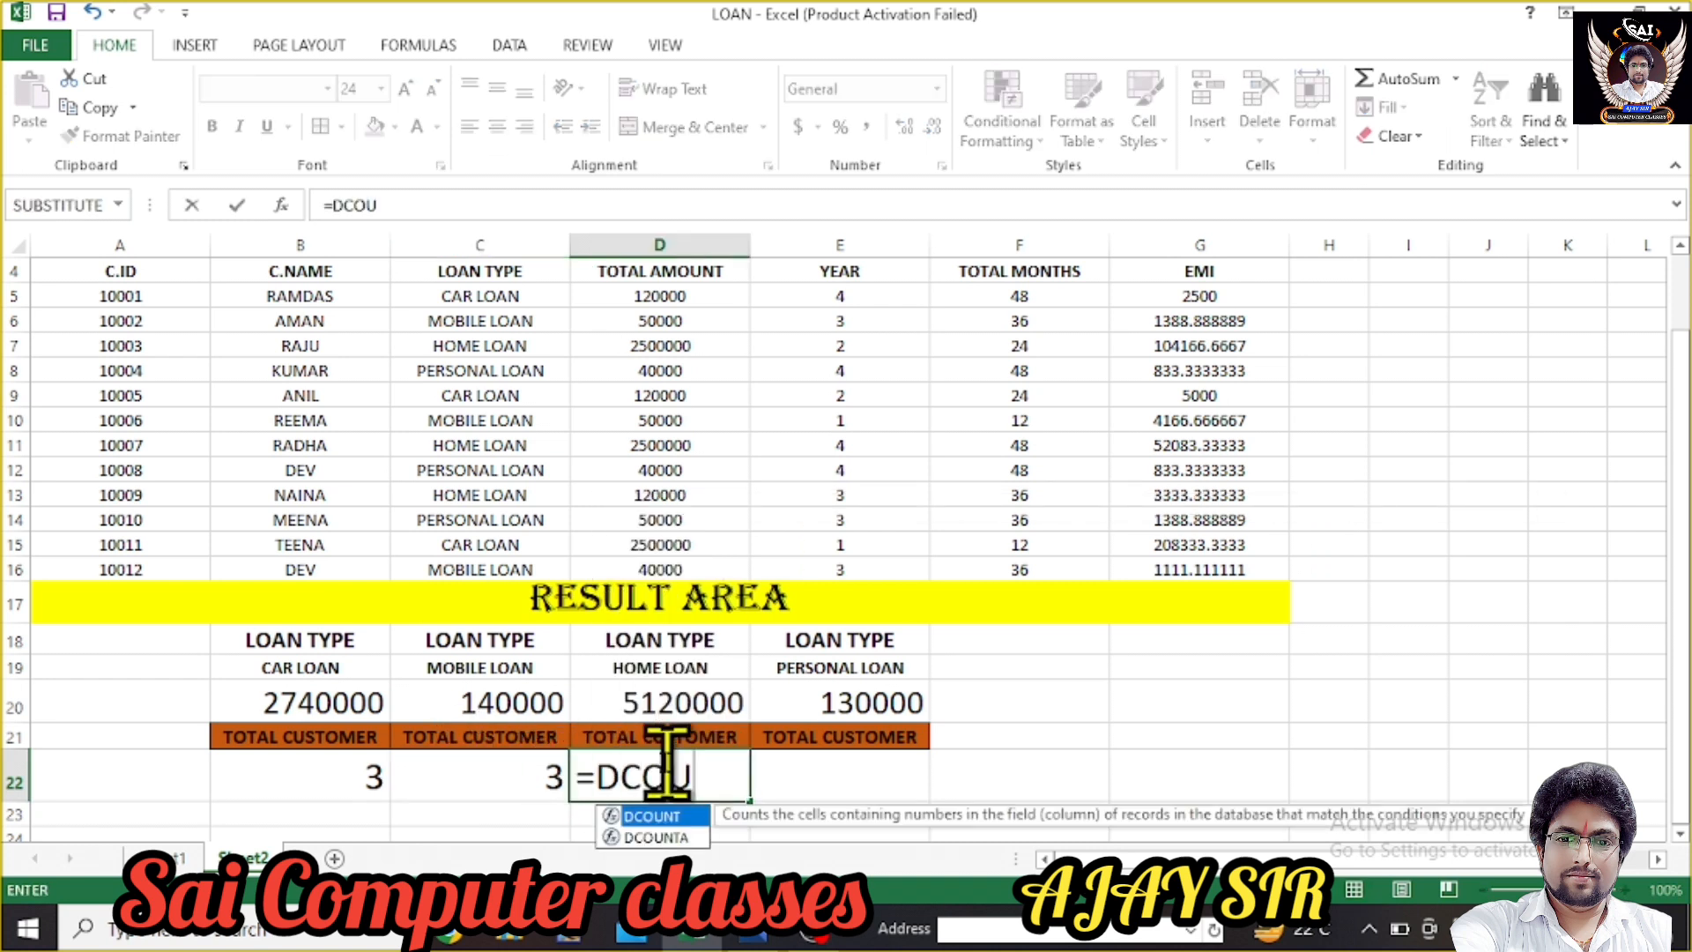
type("NTA(")
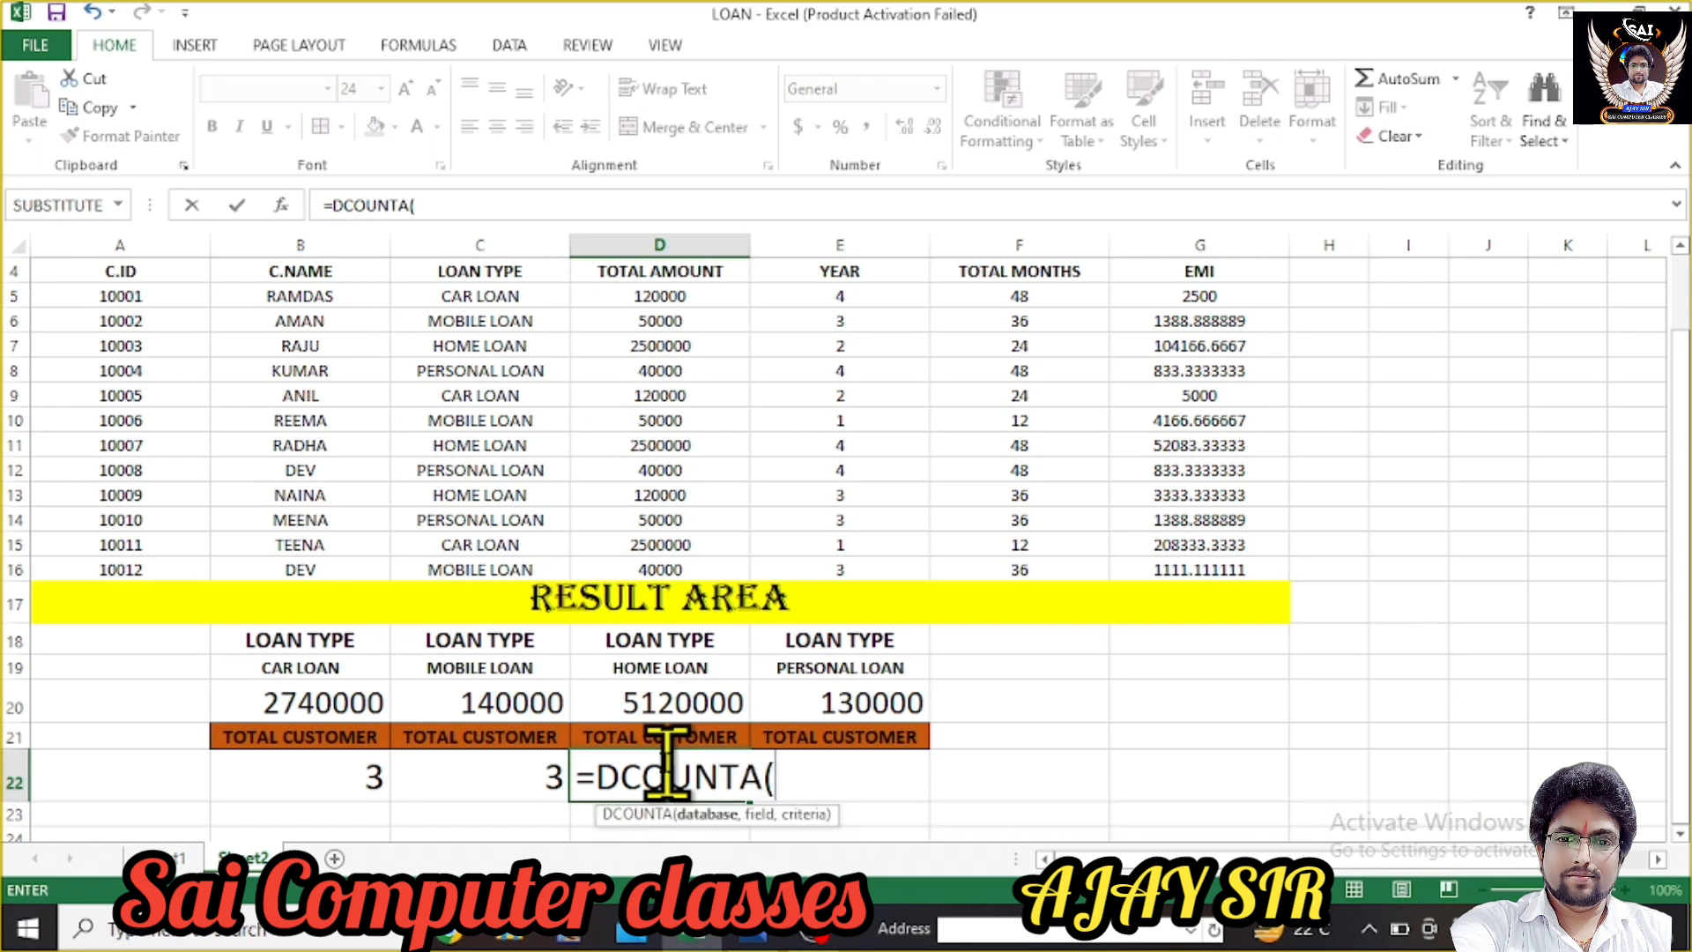
type("C4:")
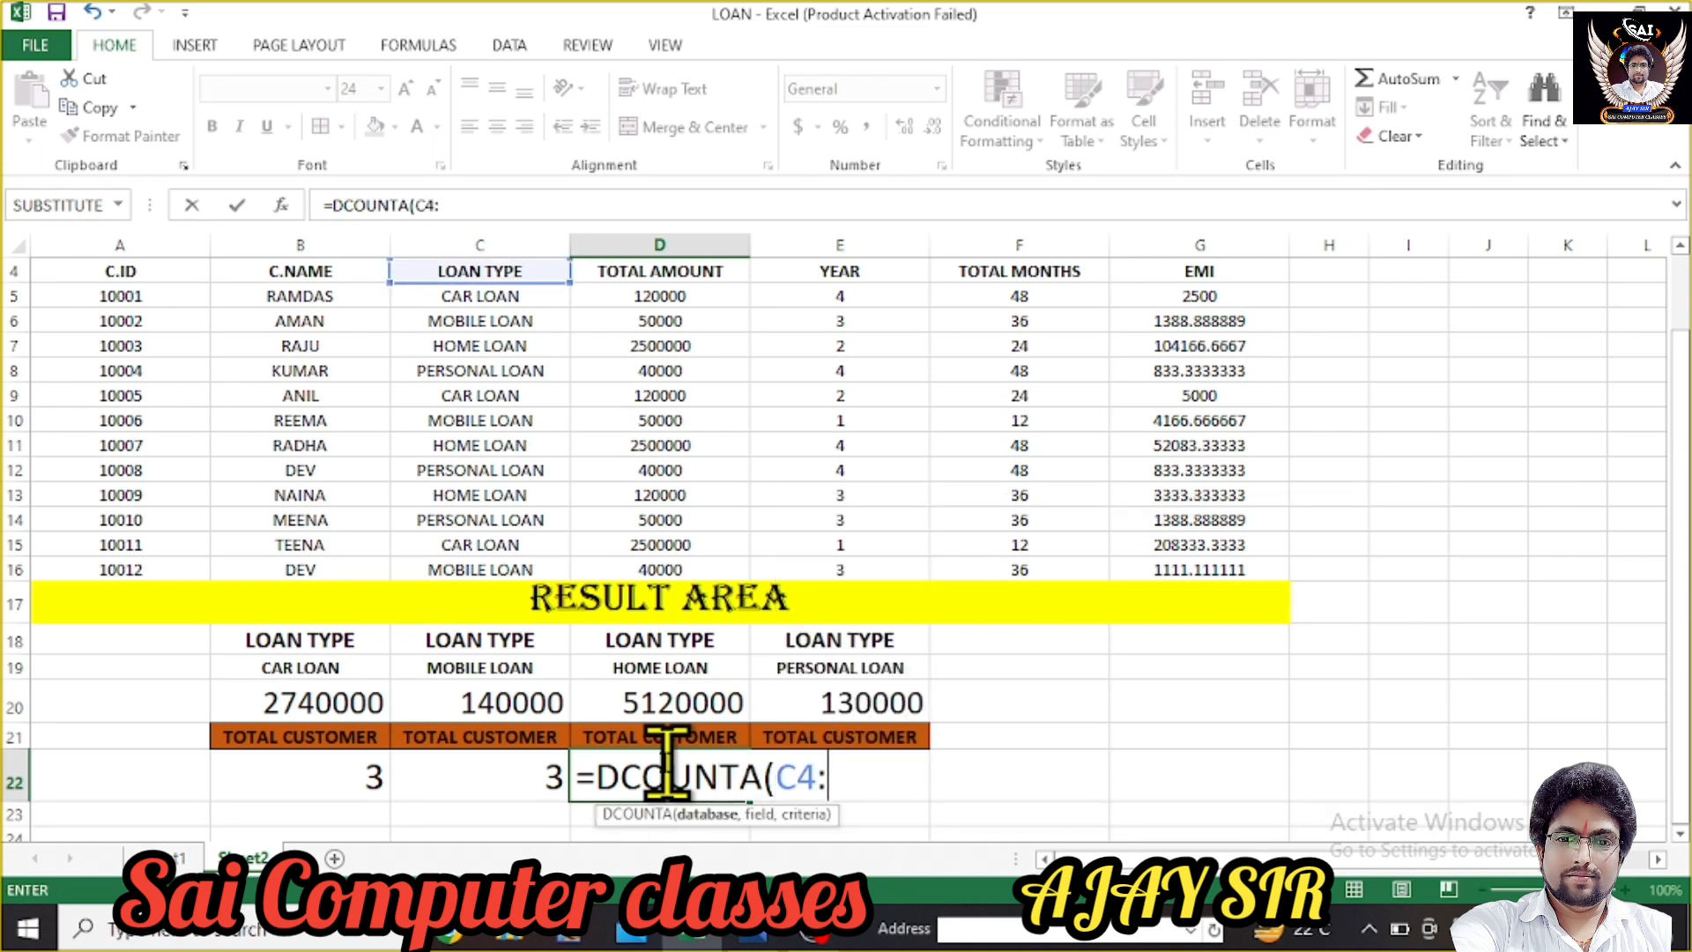
type("C16,")
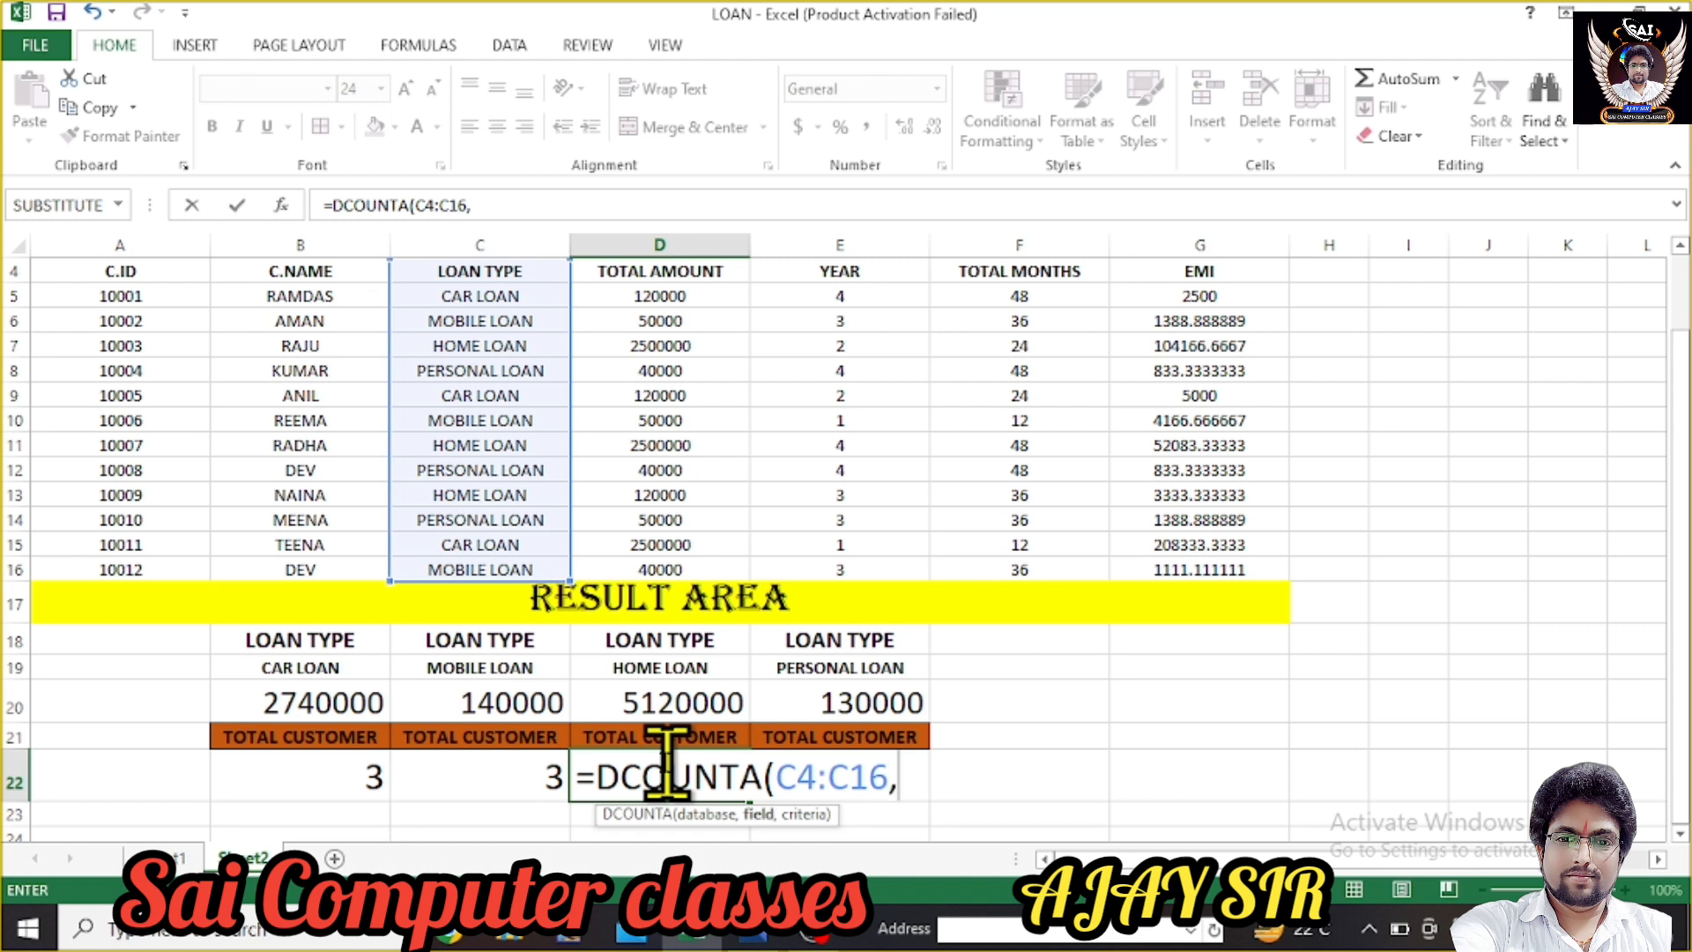
type("\"LOAN ")
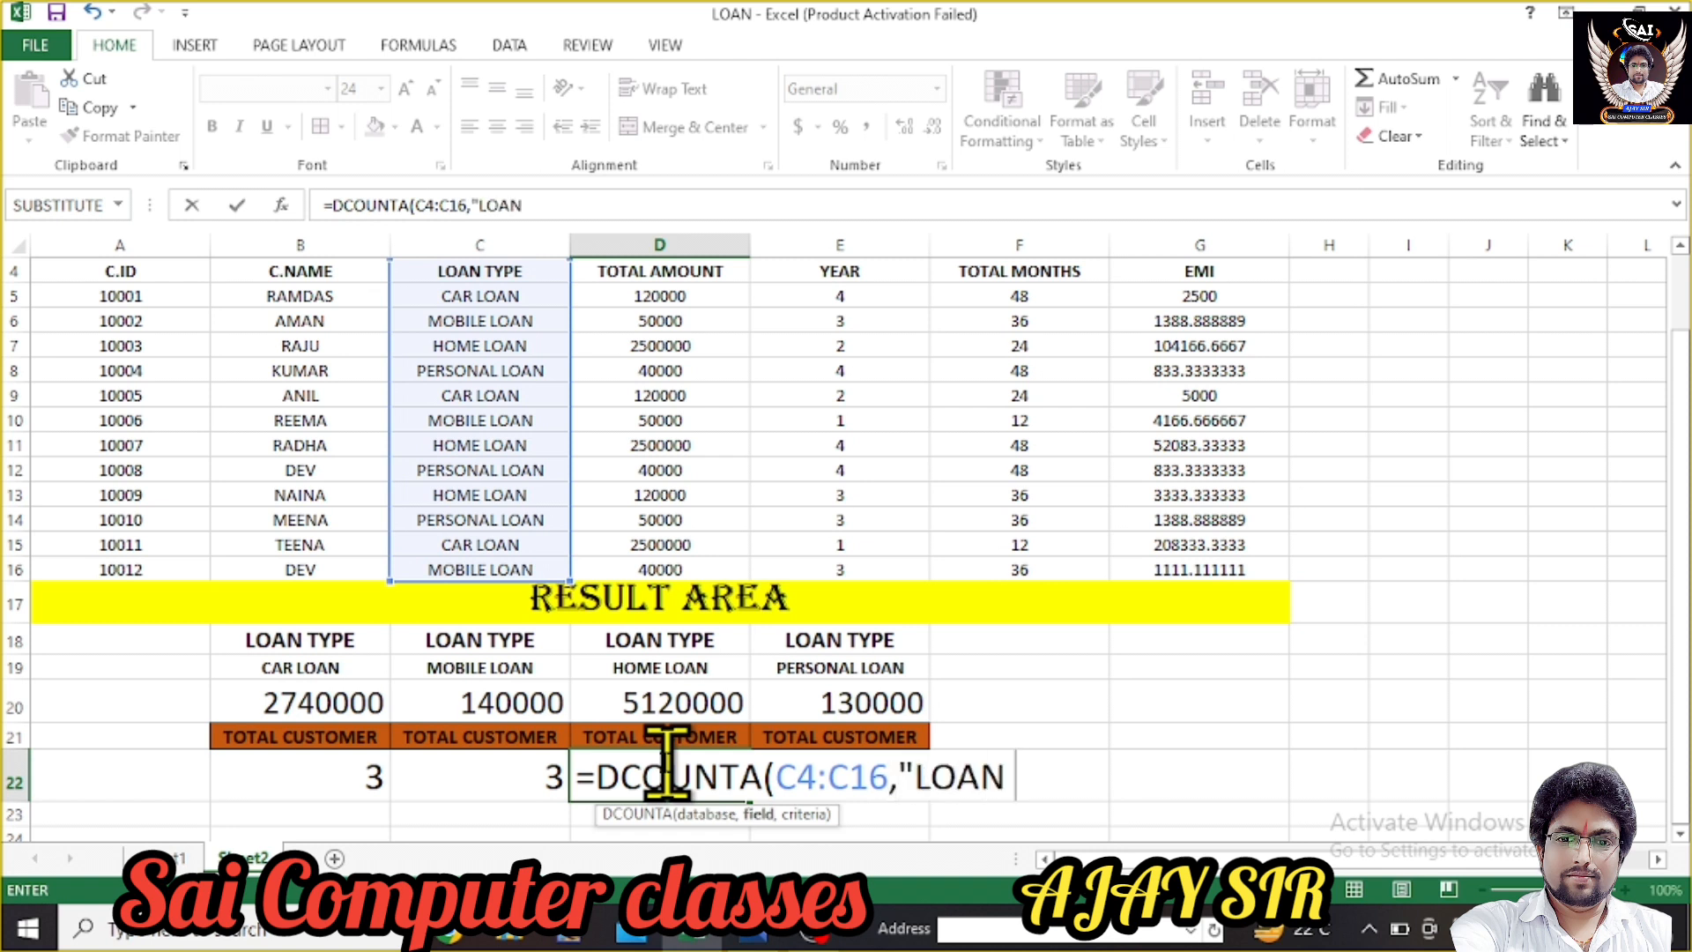
type("TYPE\"")
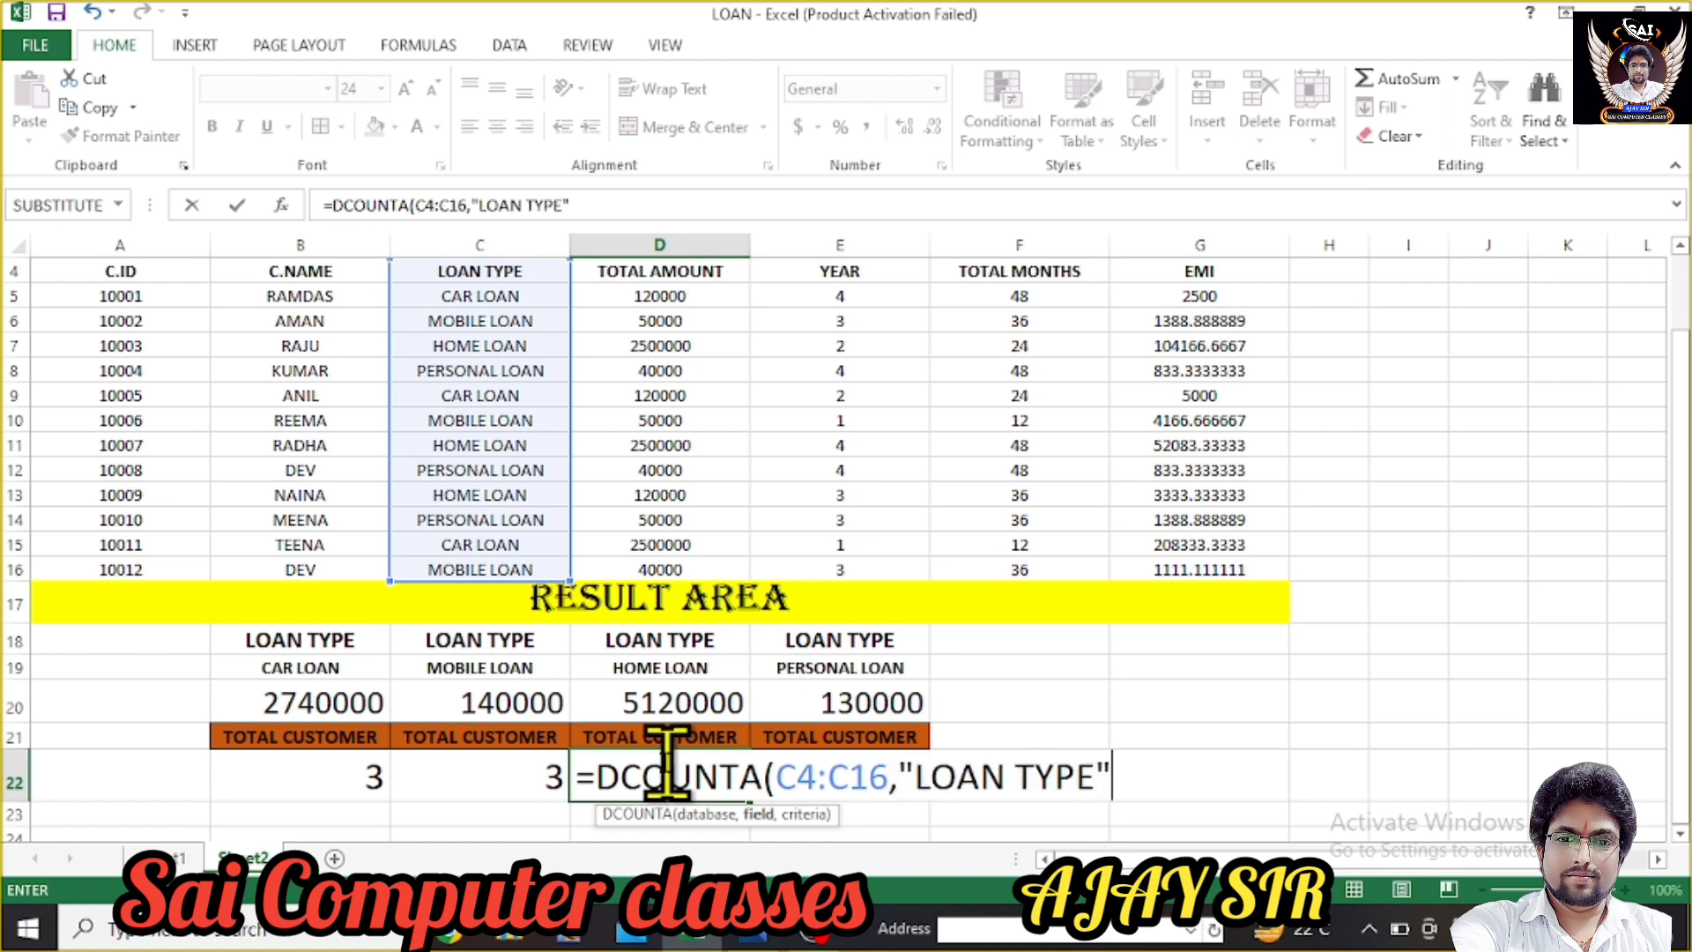
type(",")
type("D")
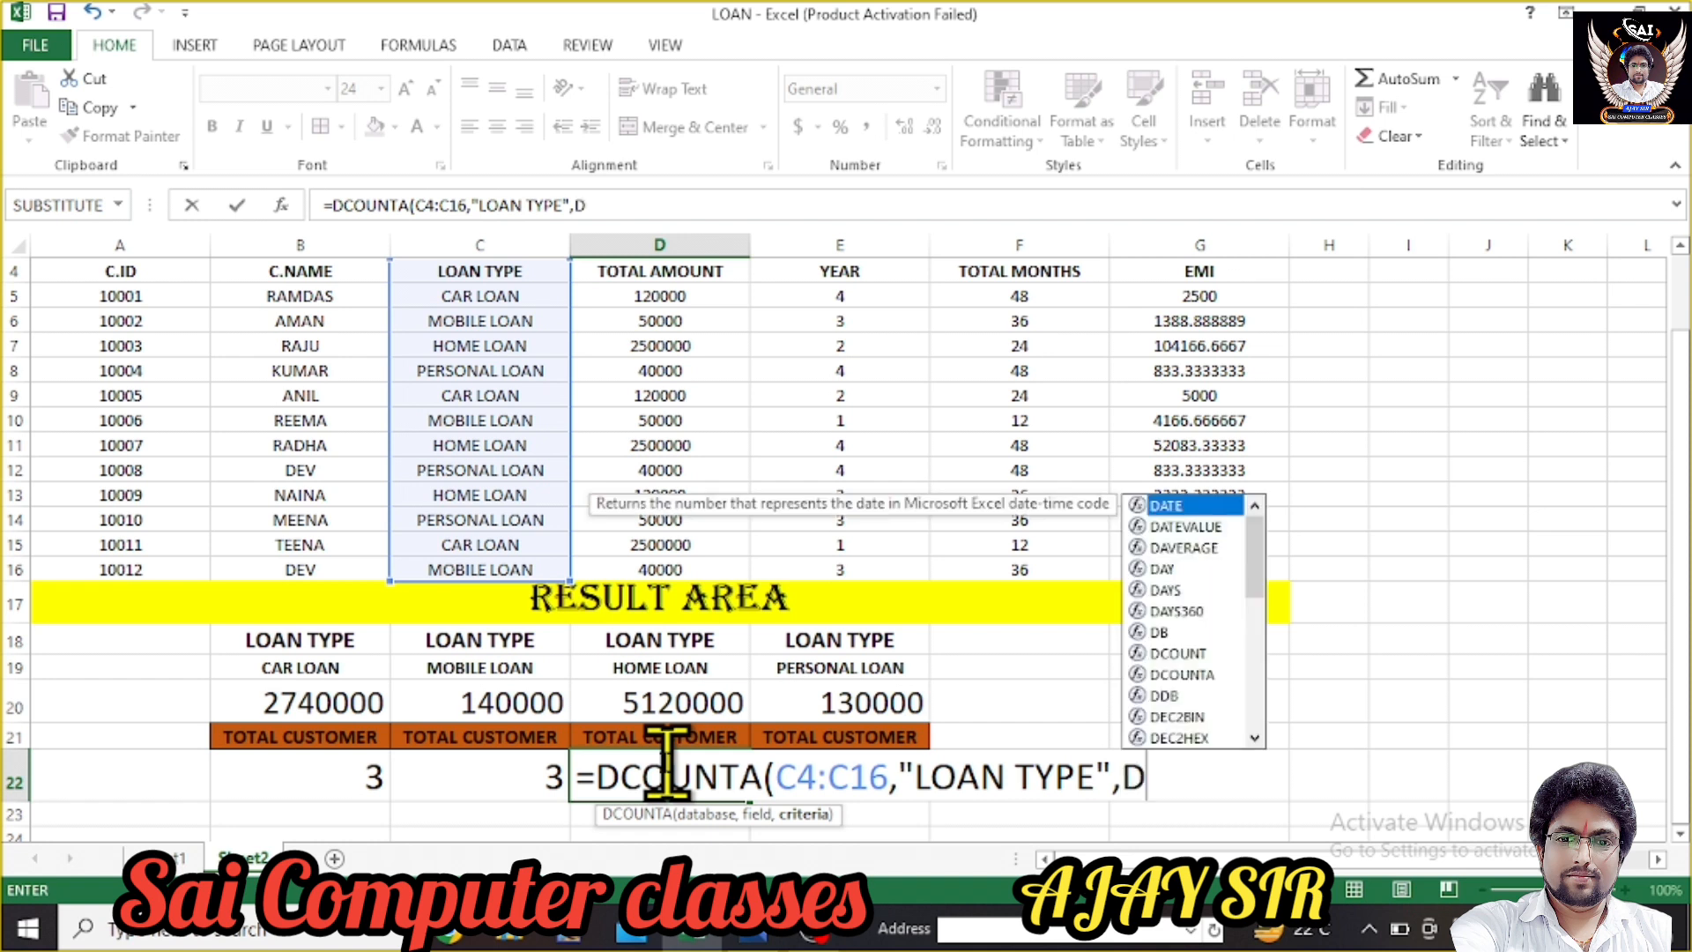
type("4:")
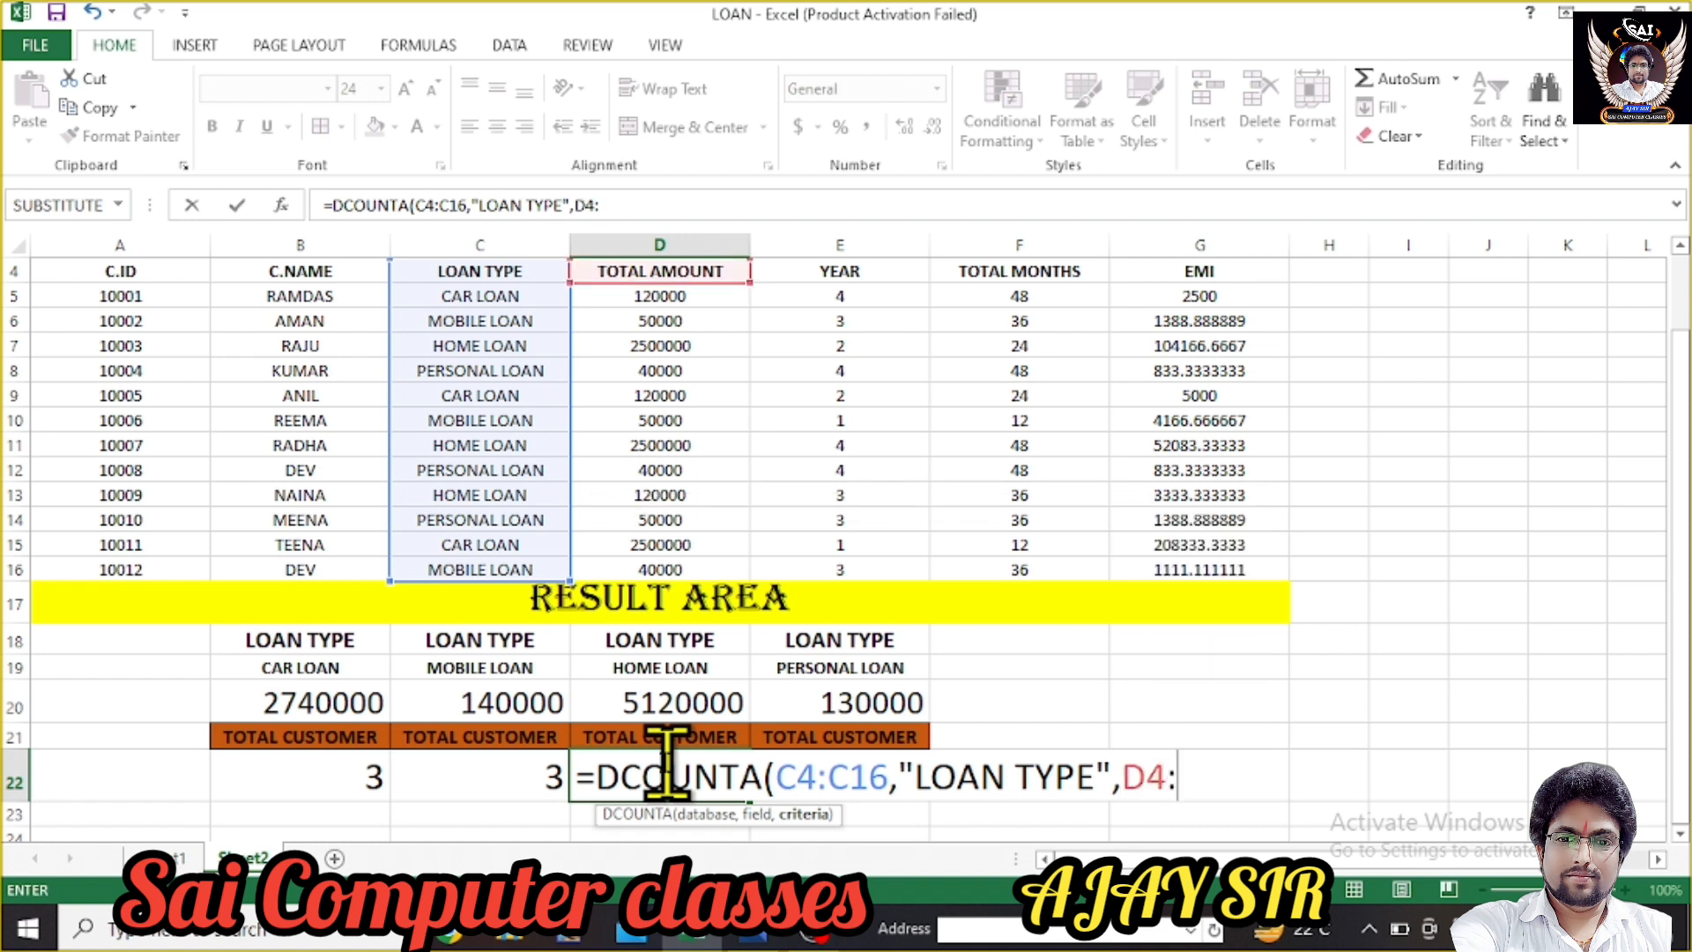
type("D")
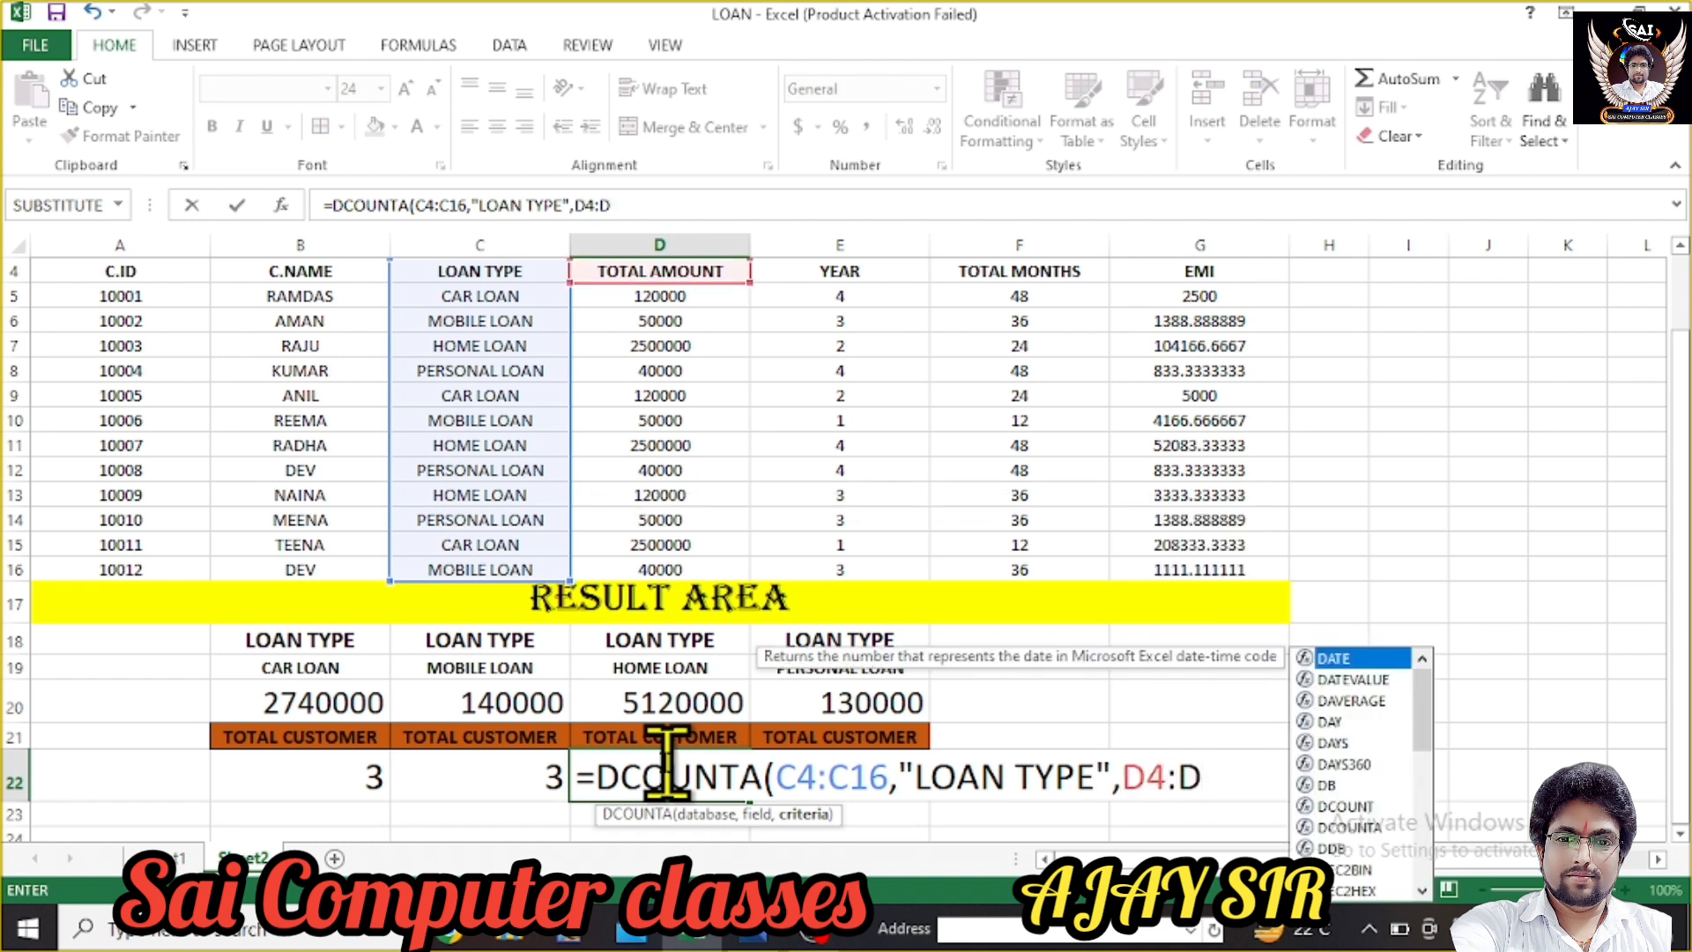
key("BackSpace")
key("BackSpace")
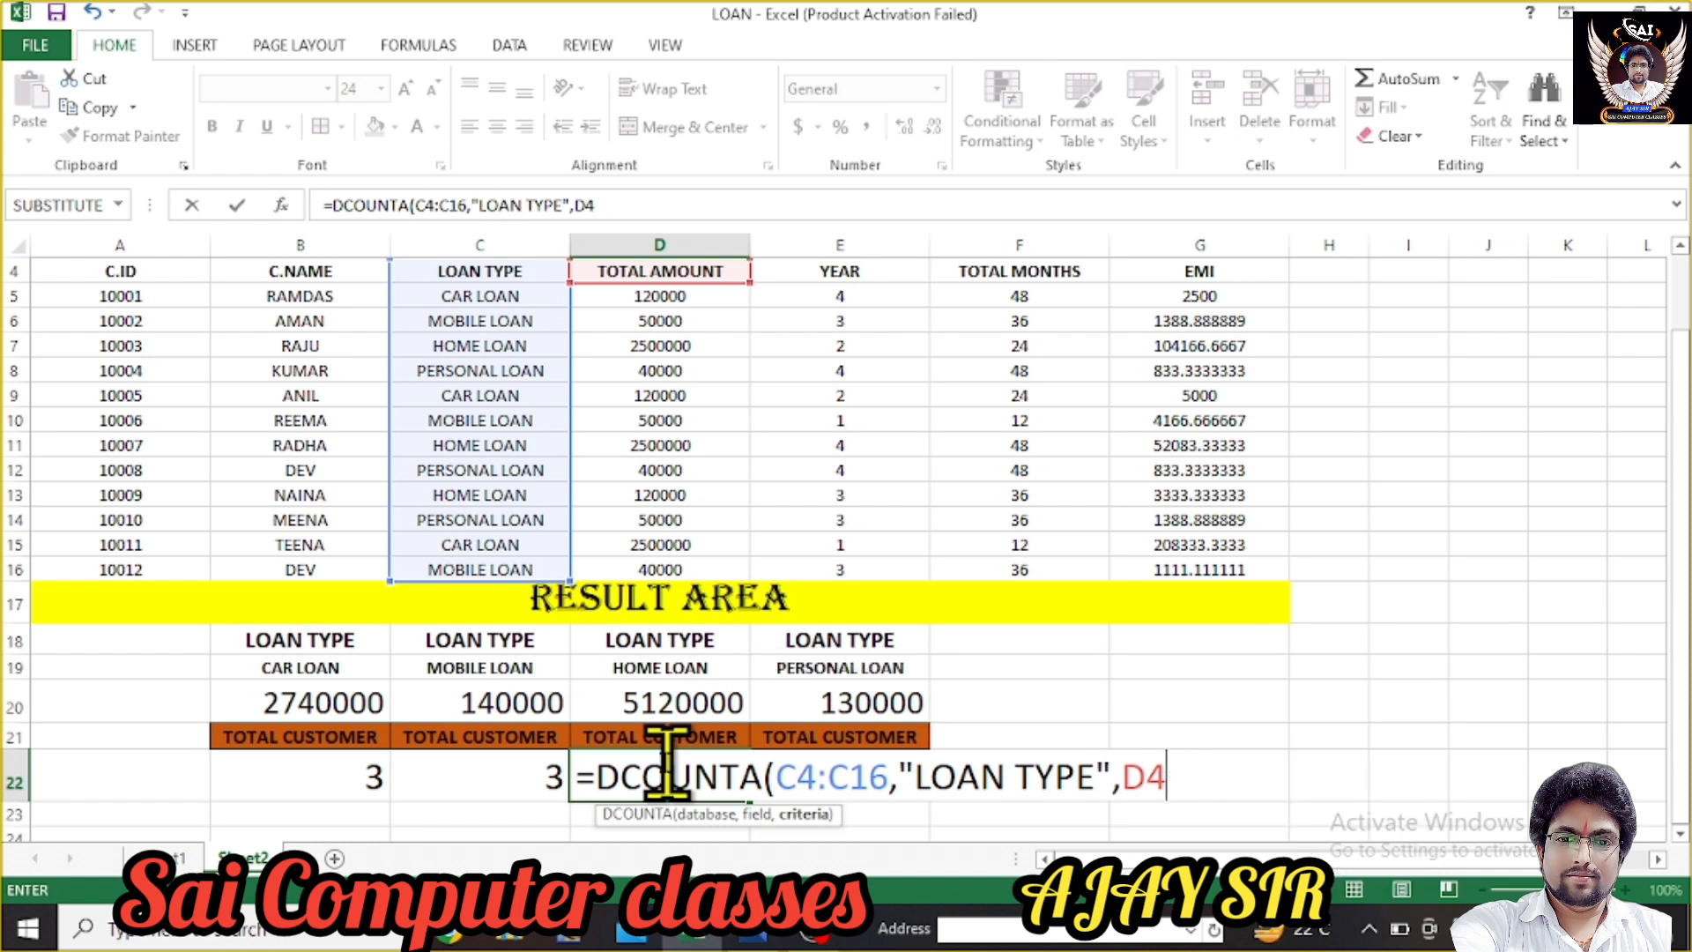
type("8")
key("BackSpace")
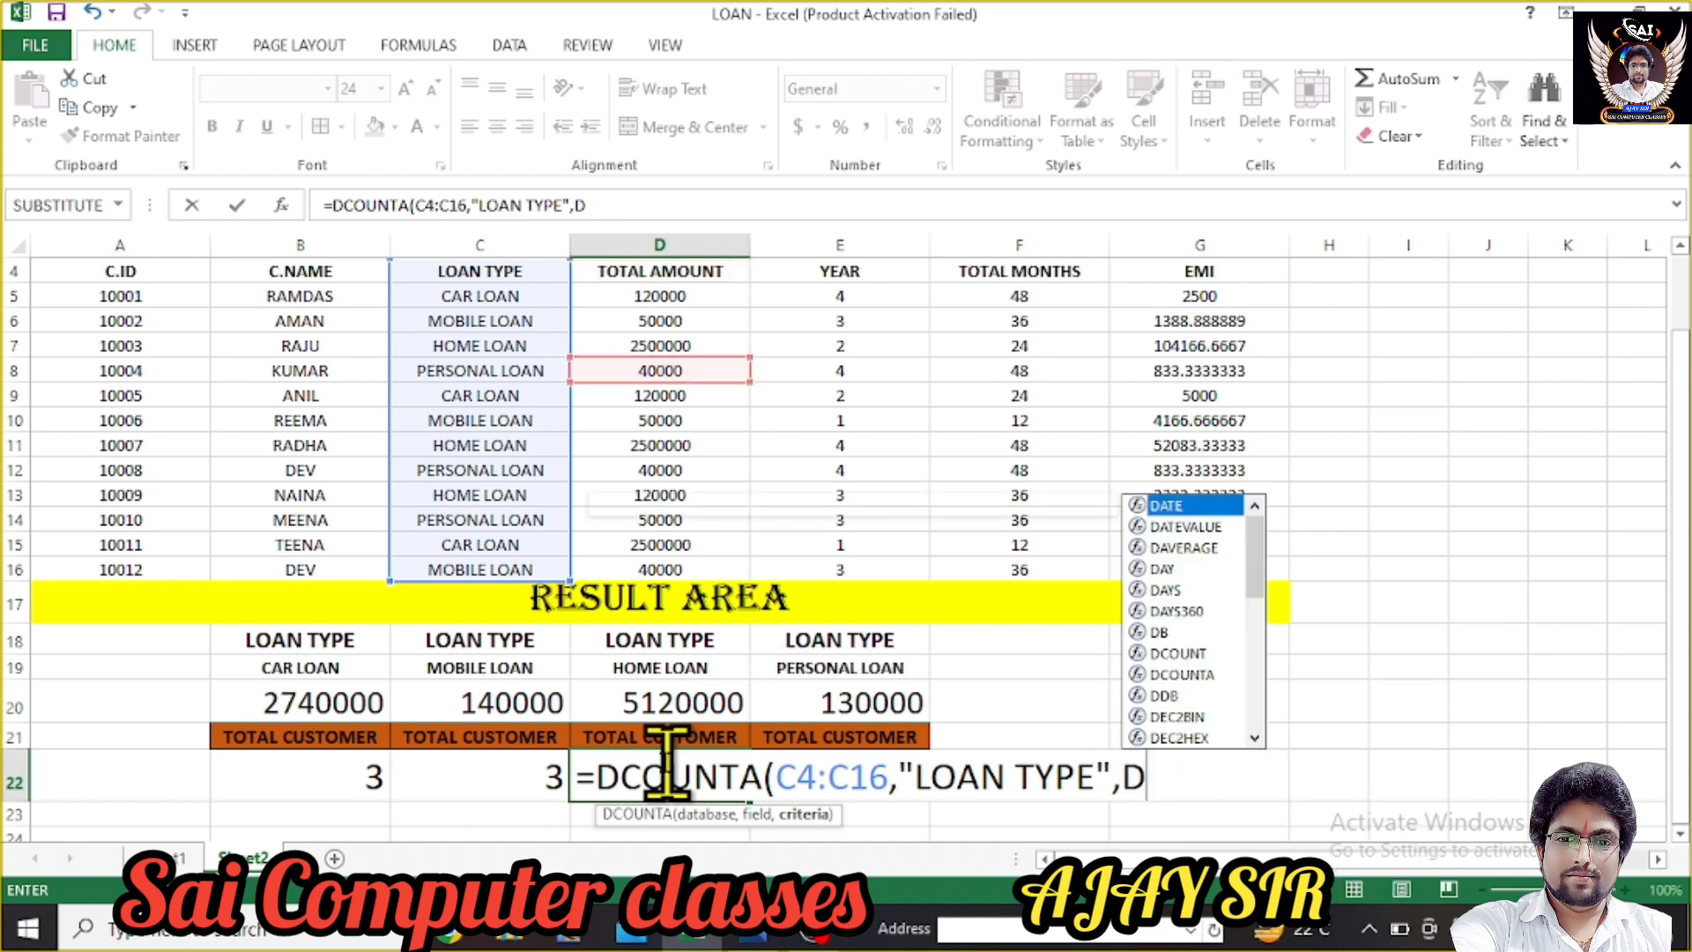
type("18")
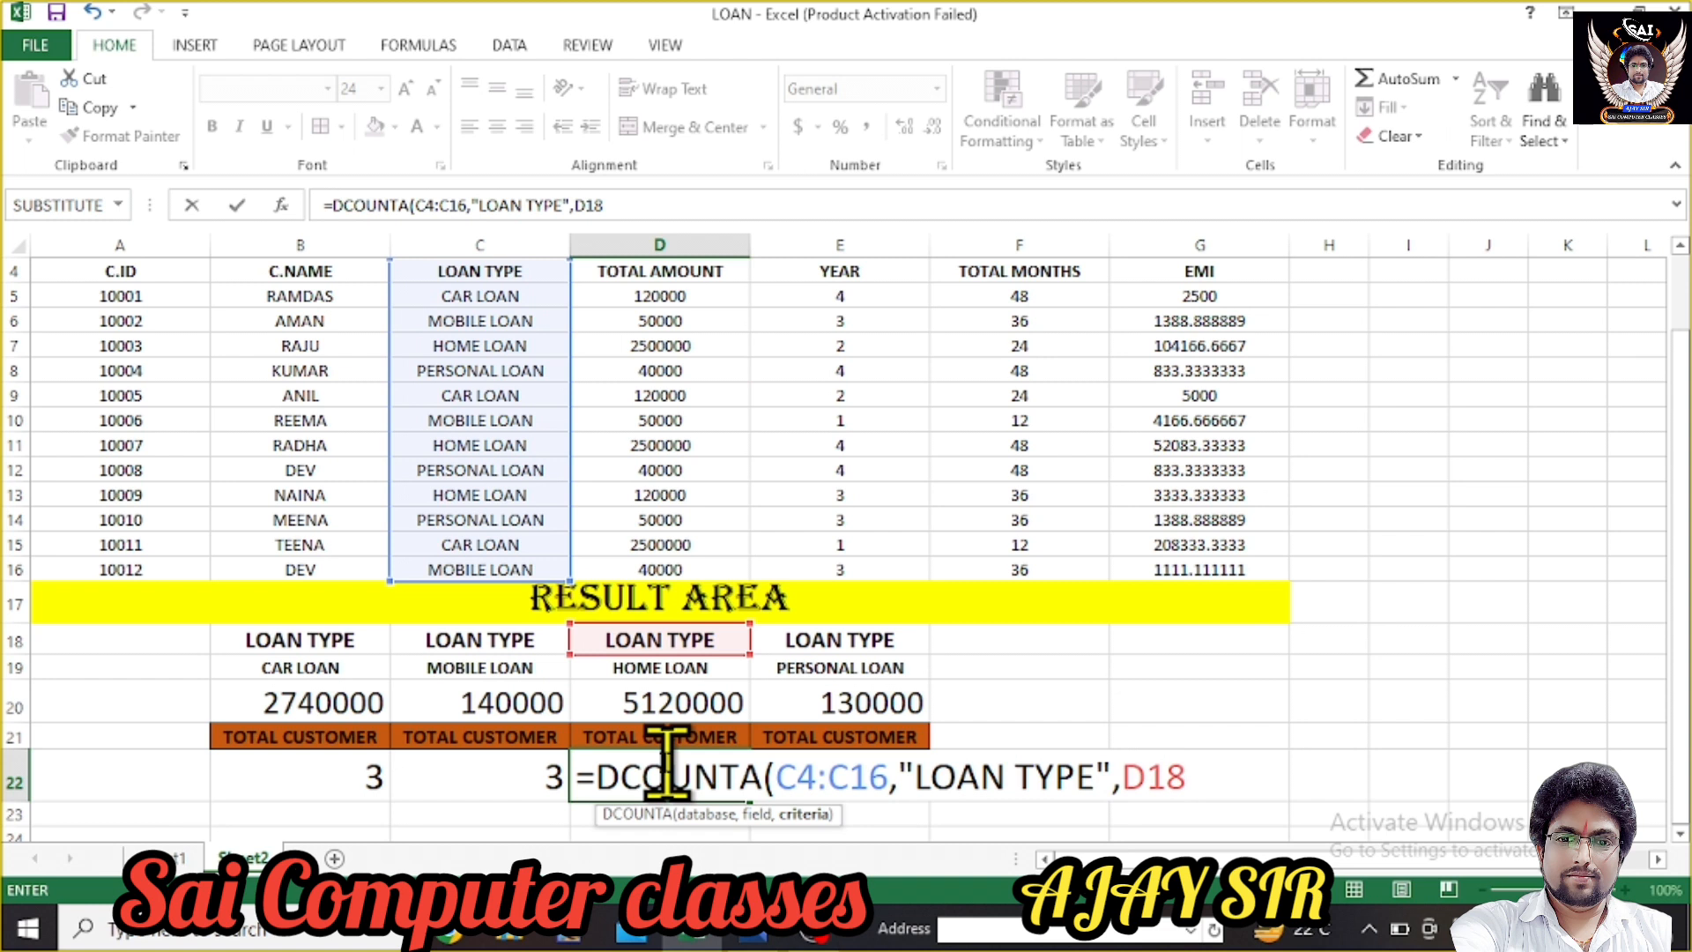
type(":D19")
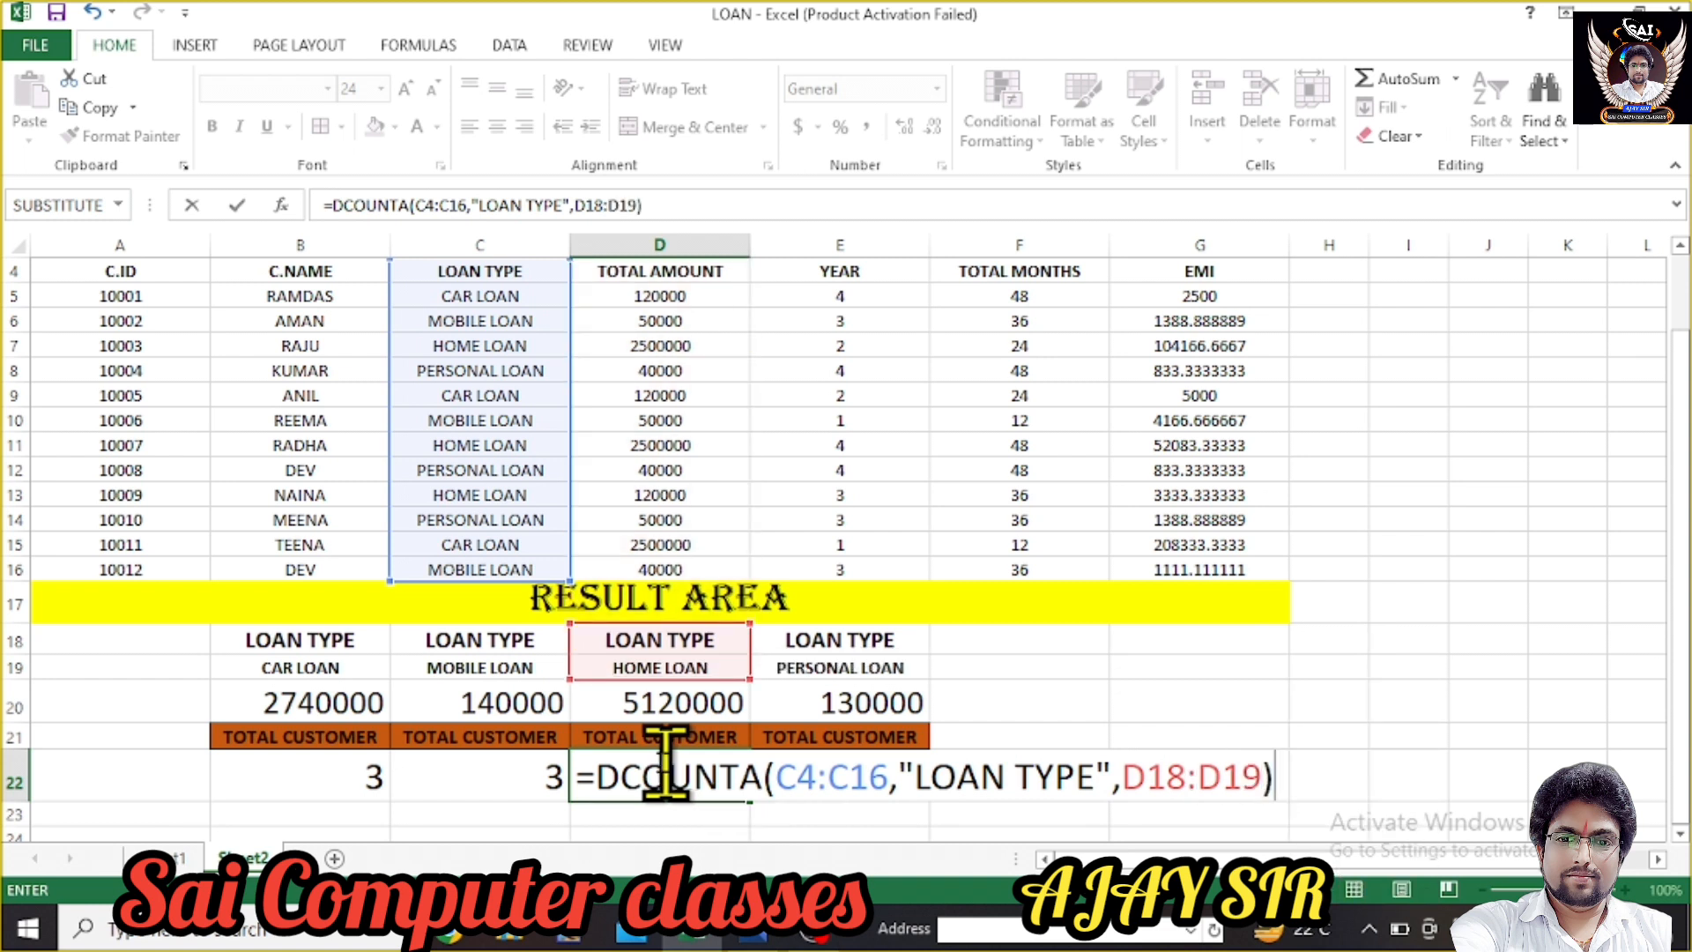
key("Return")
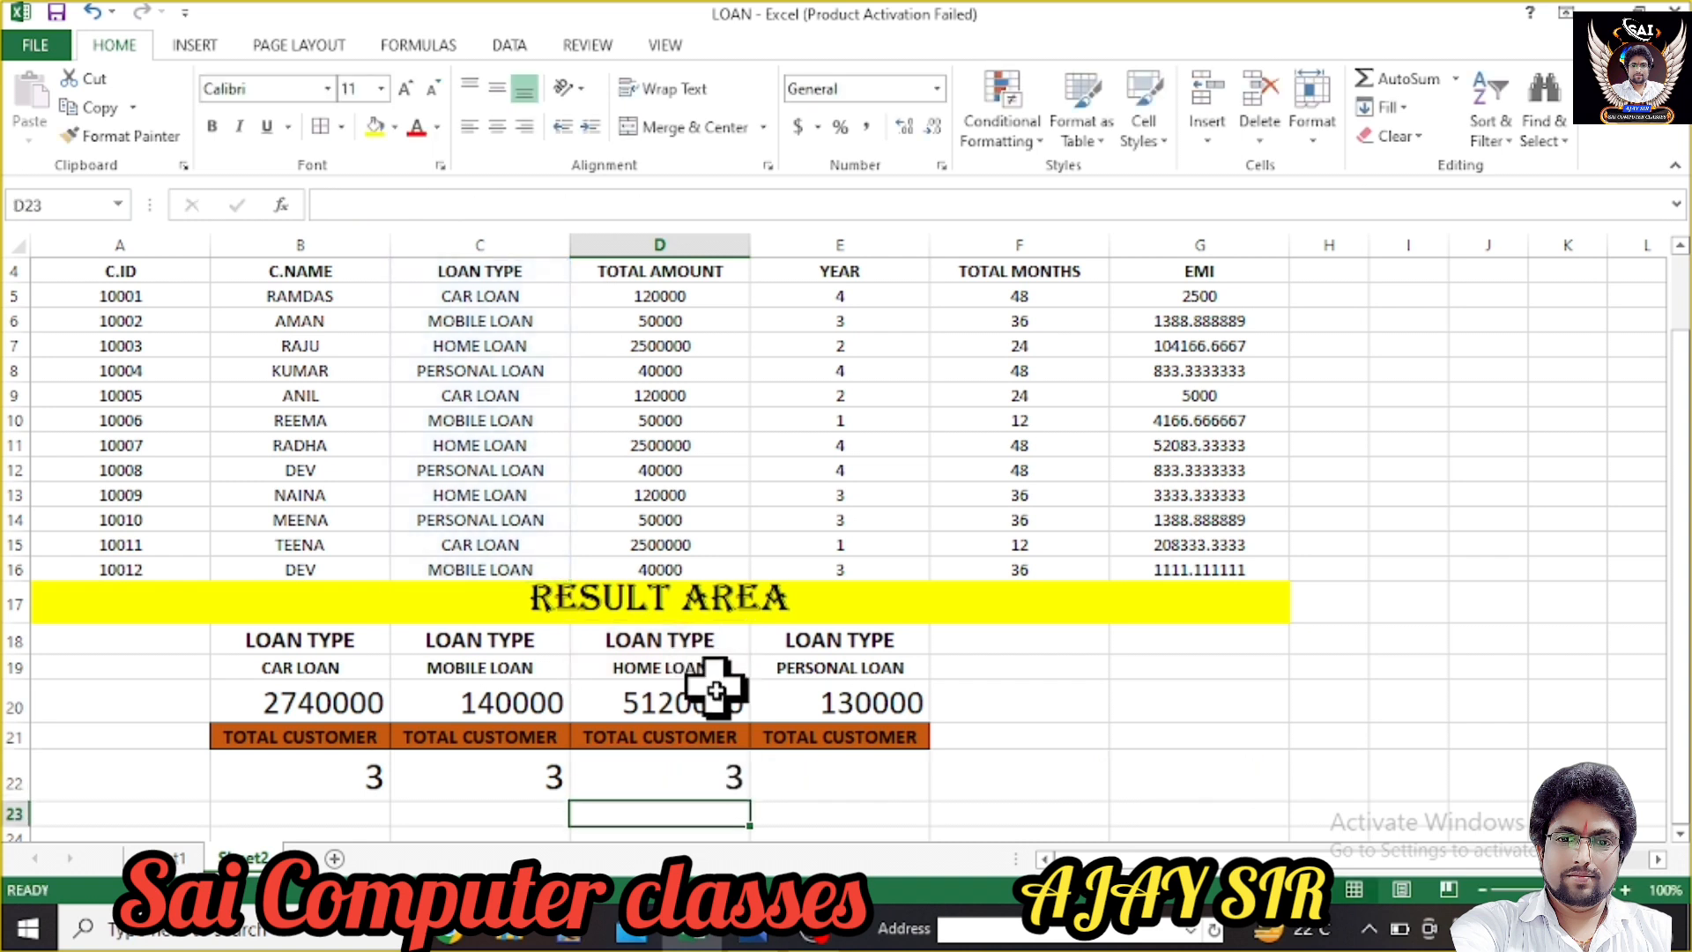
left_click(728, 766)
- Enter =DCOUNTA(C4:C16,"LOAN TYPE",E18:E19) in E22 as the personal loan customer total
left_click(849, 782)
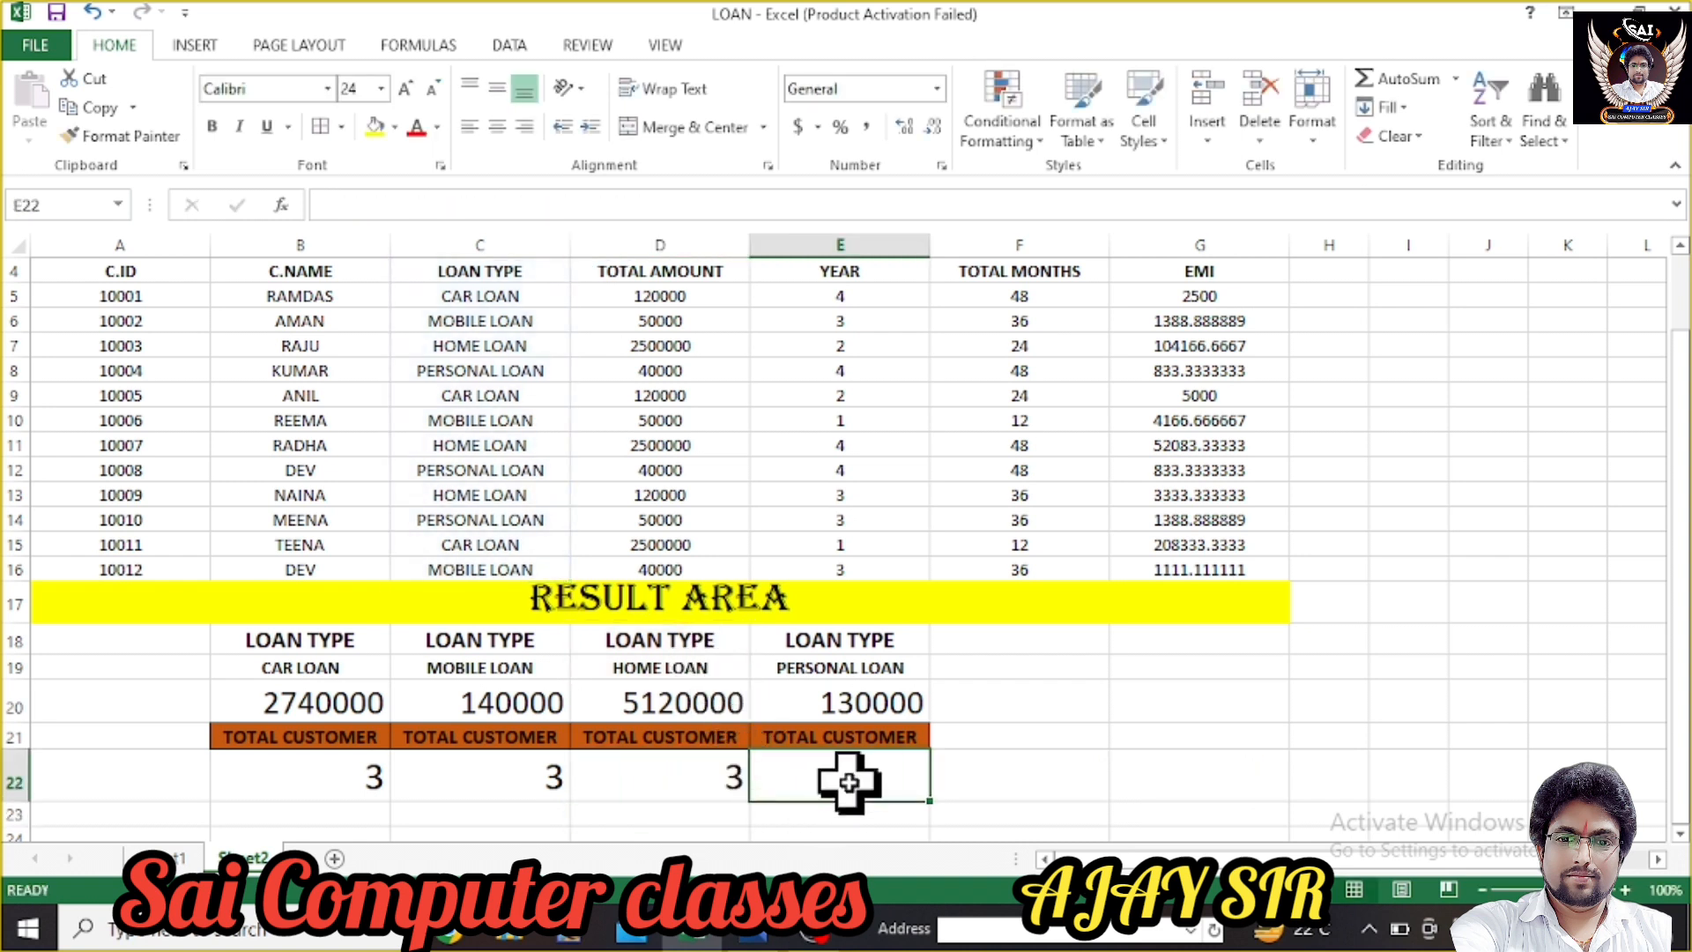
type("=D")
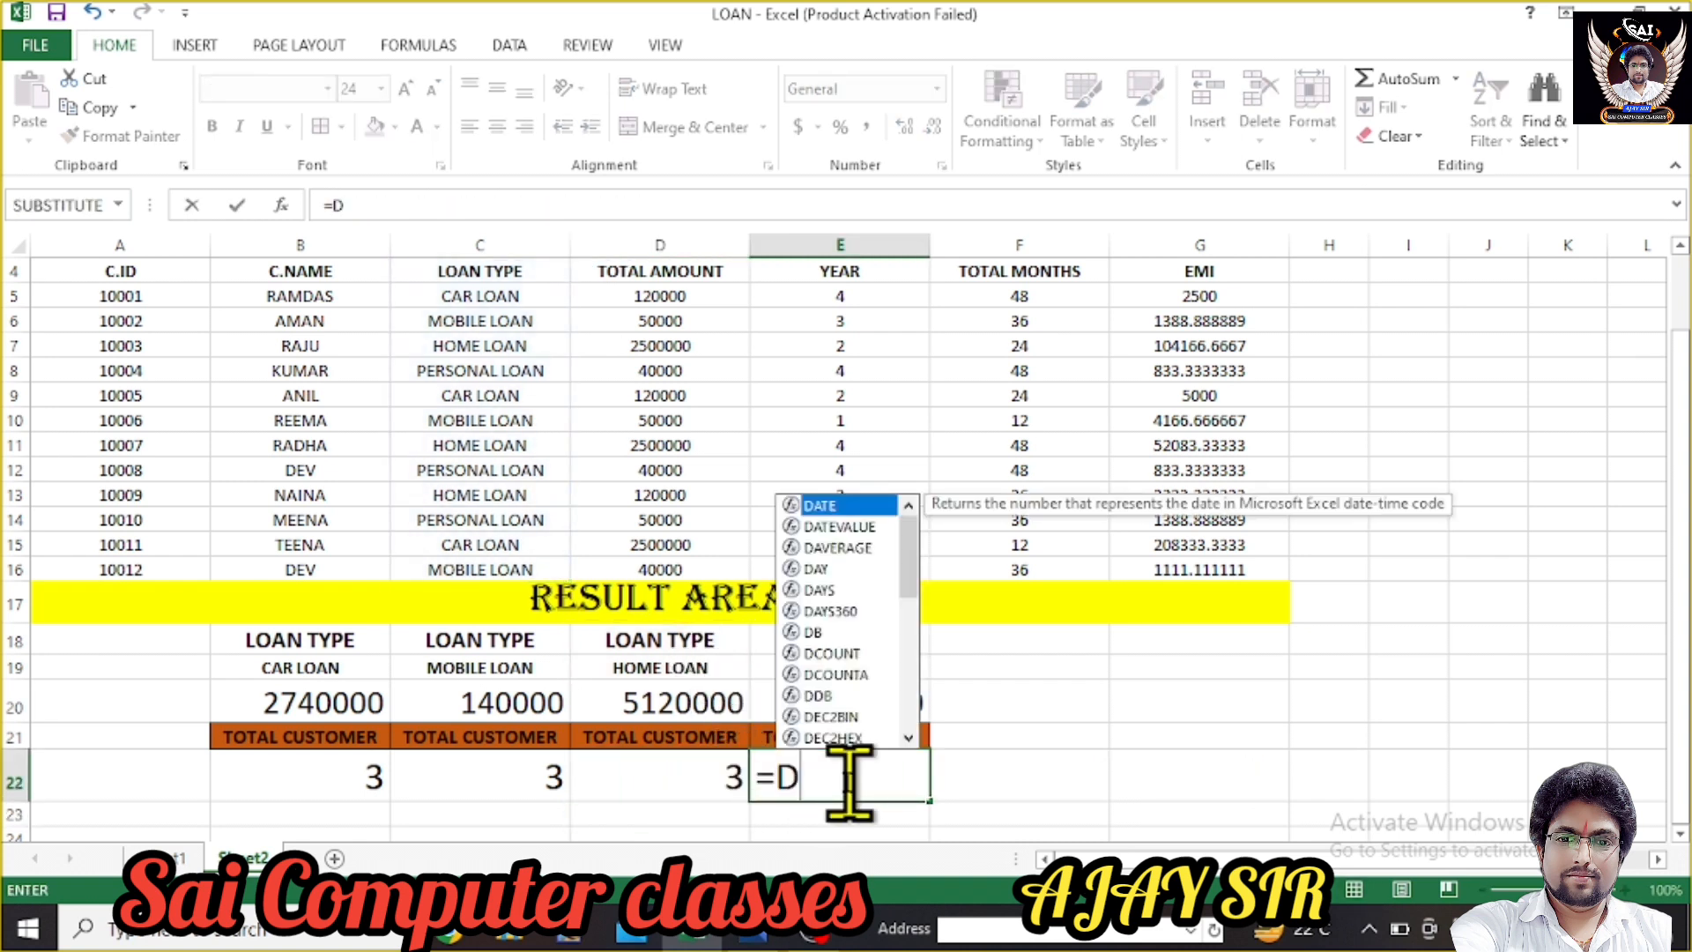
type("COUNTA")
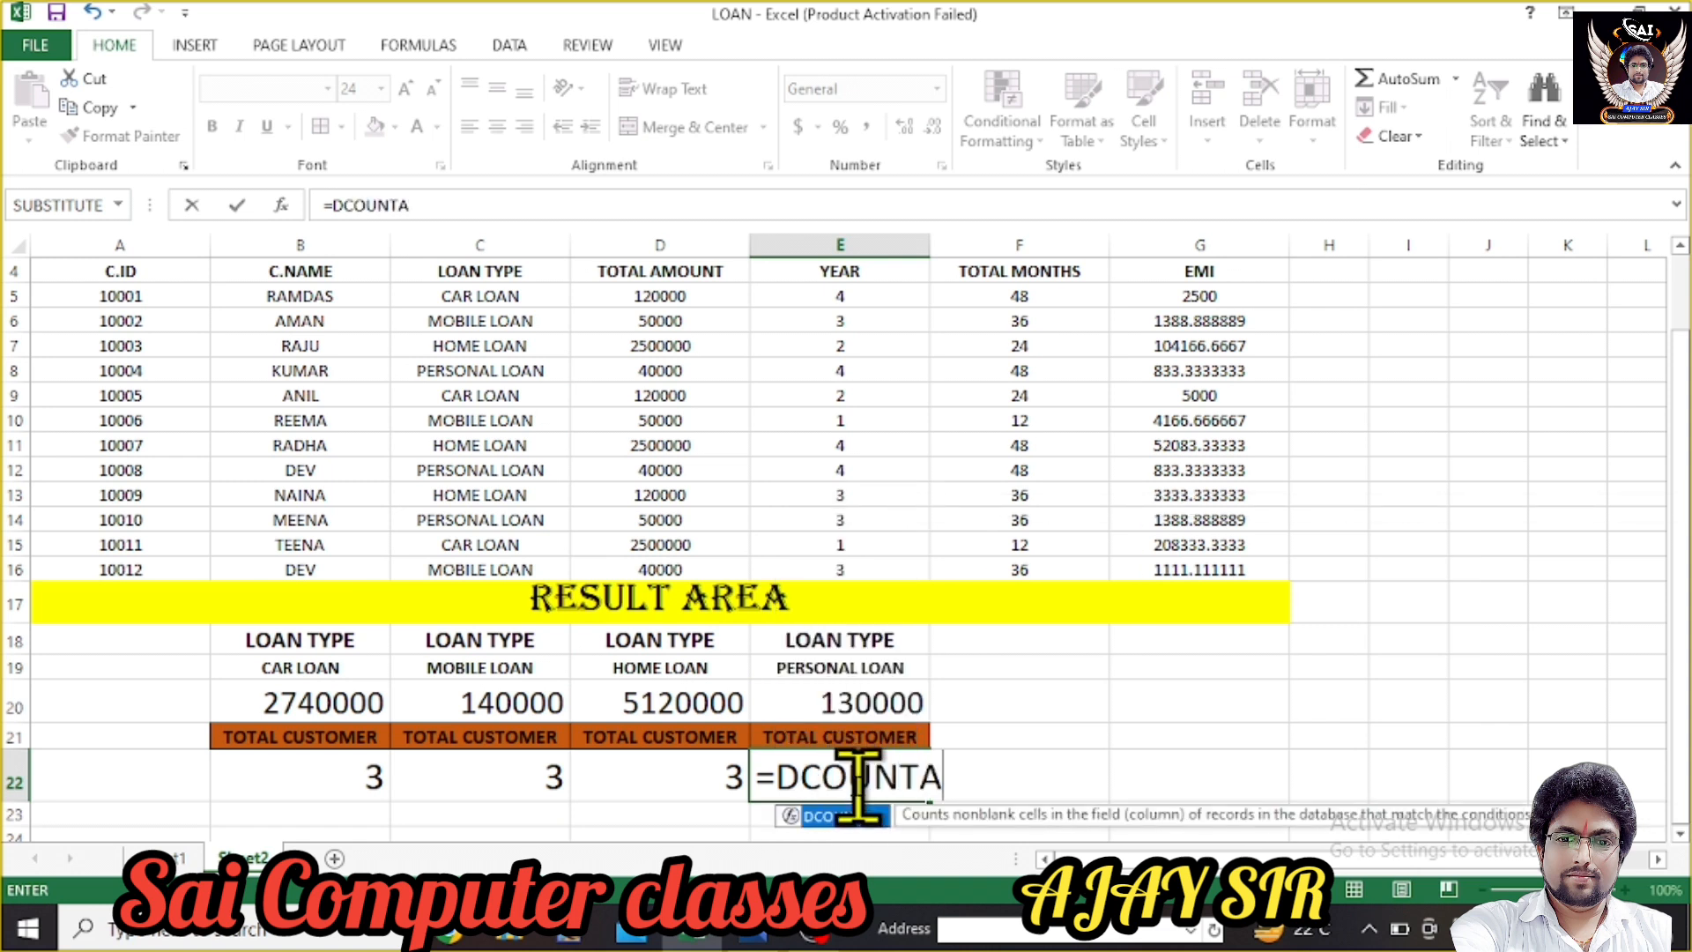
type("(")
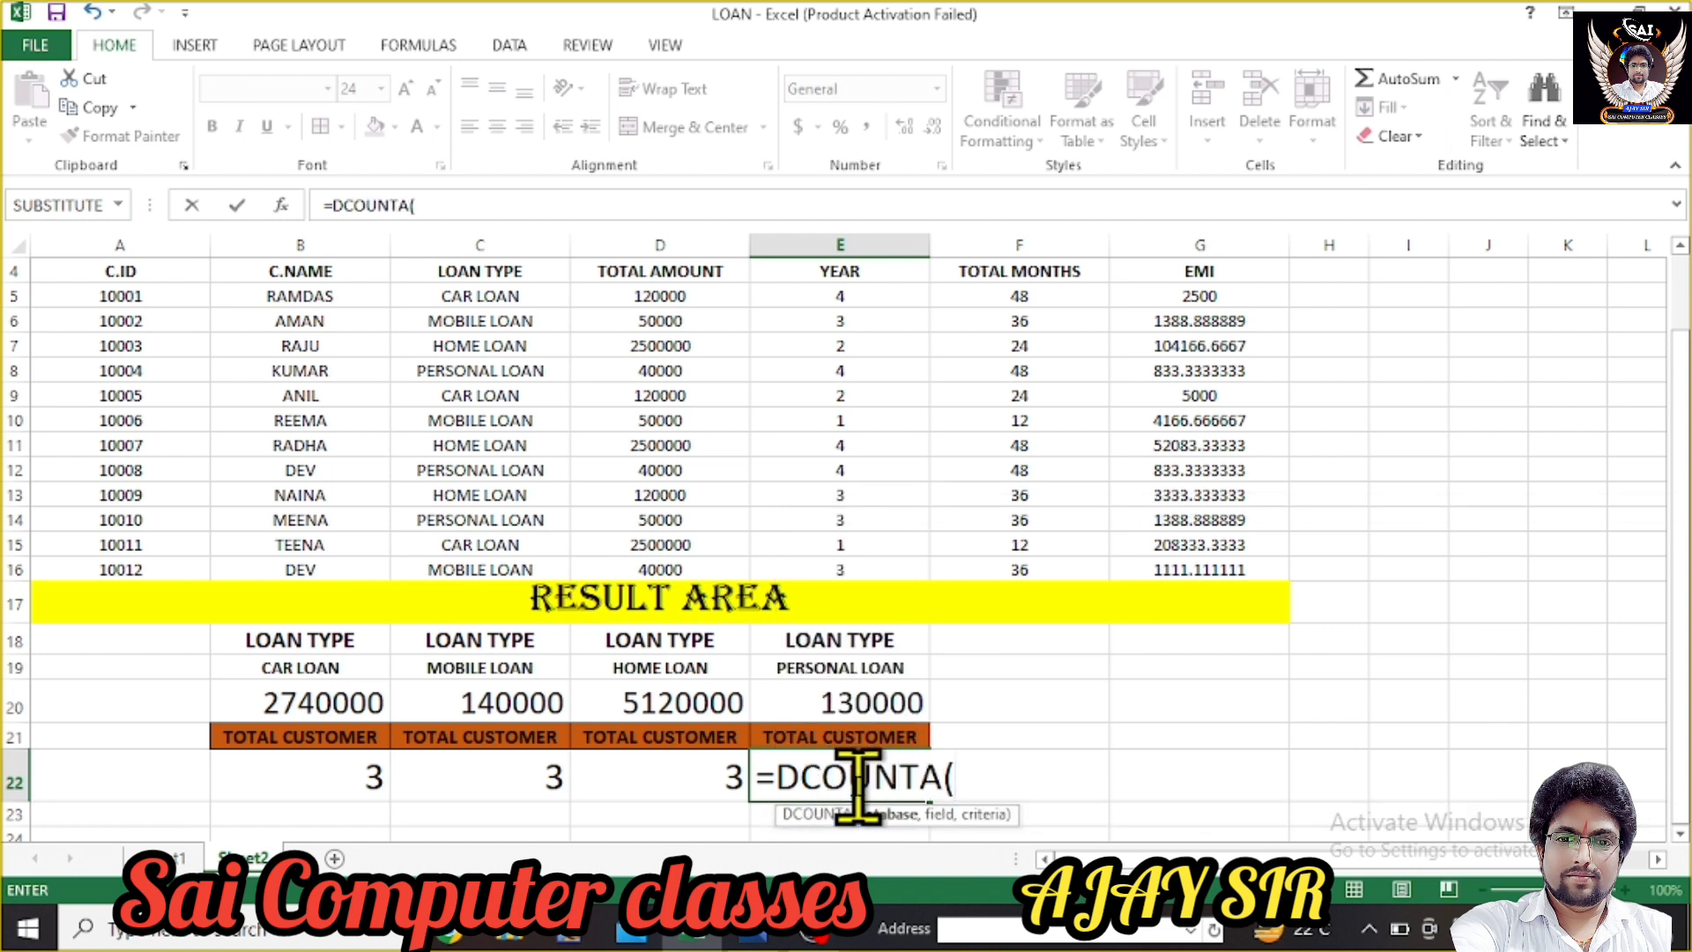
type("C")
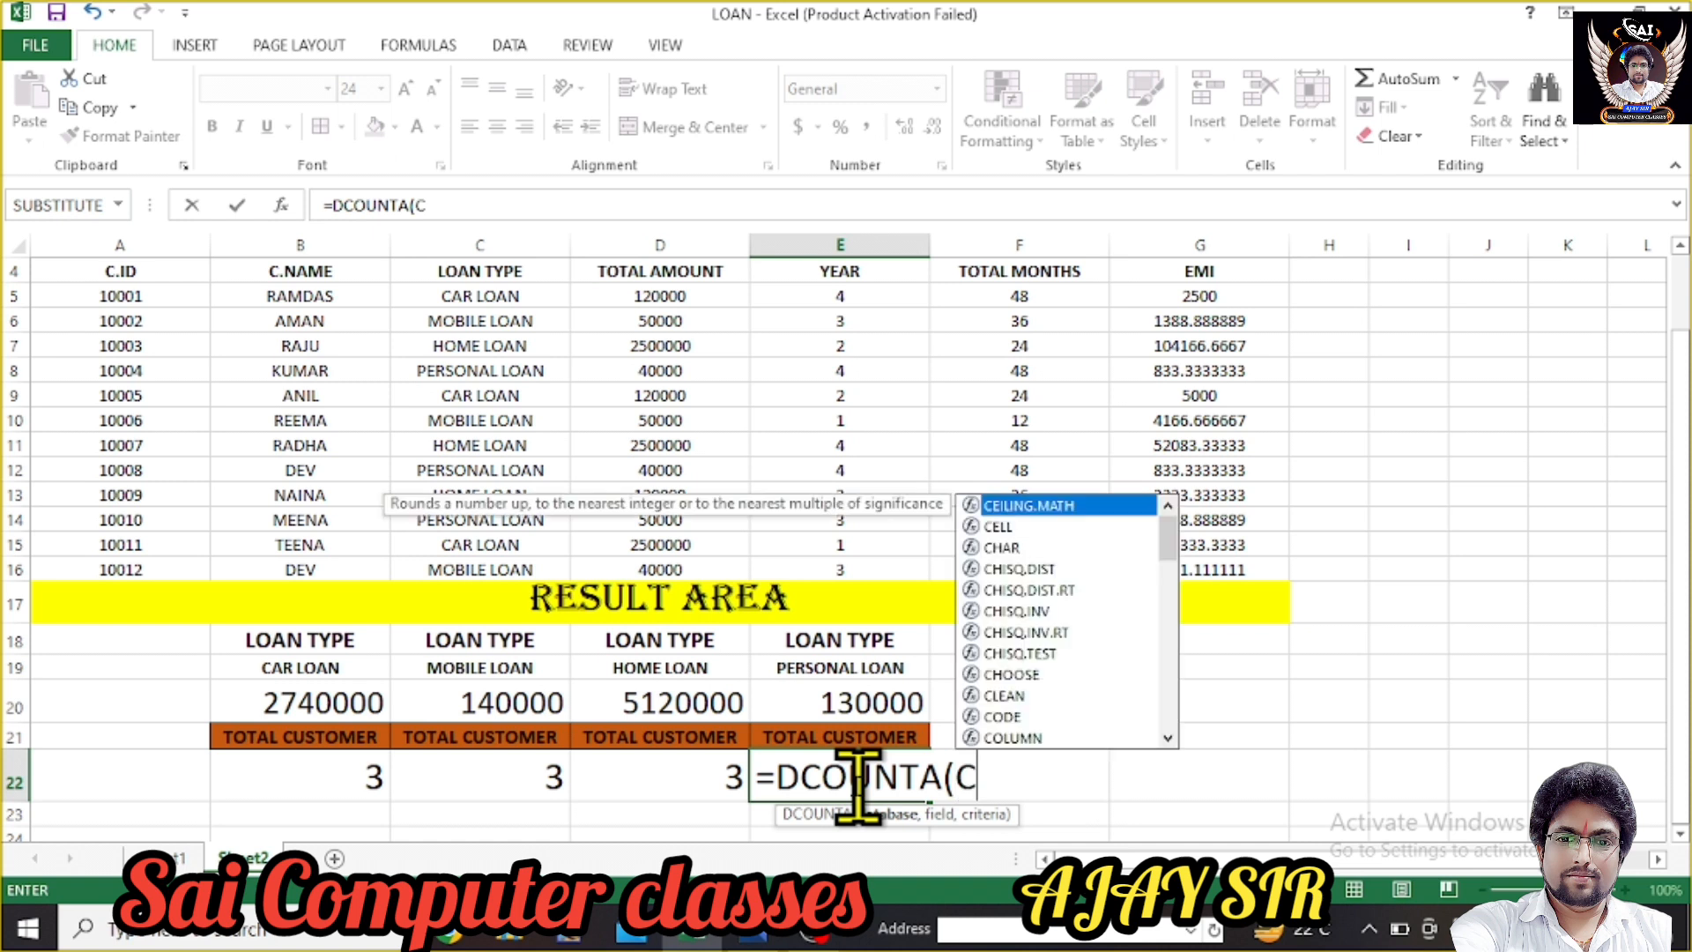
type("4:C1")
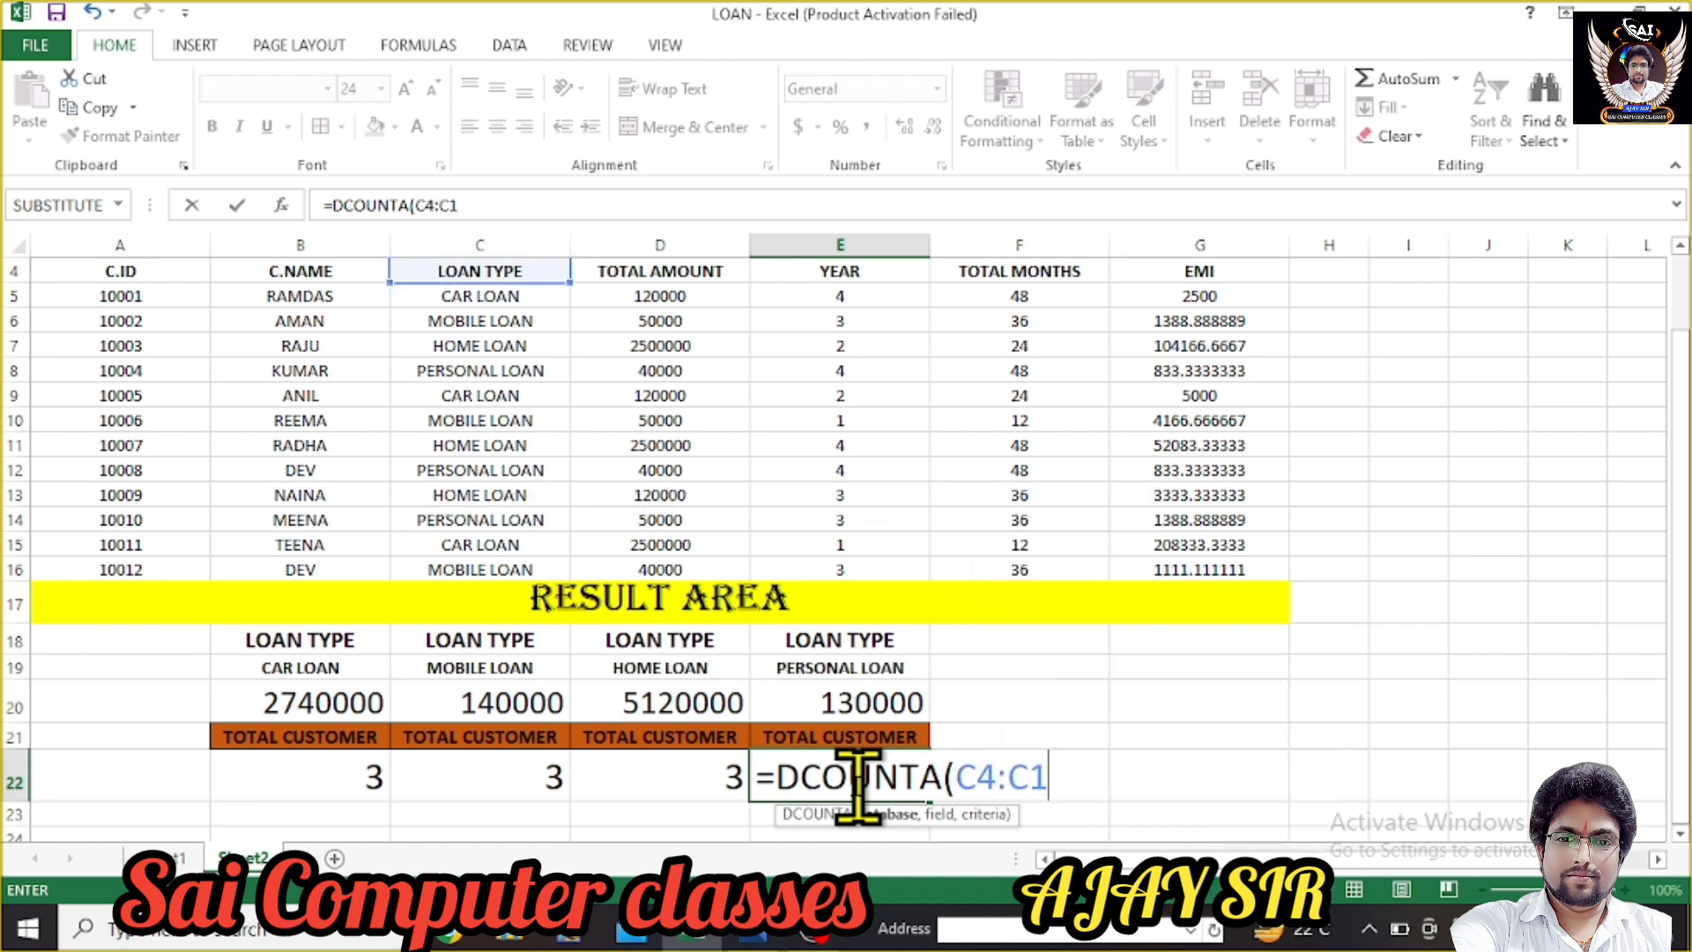
type("6,\"")
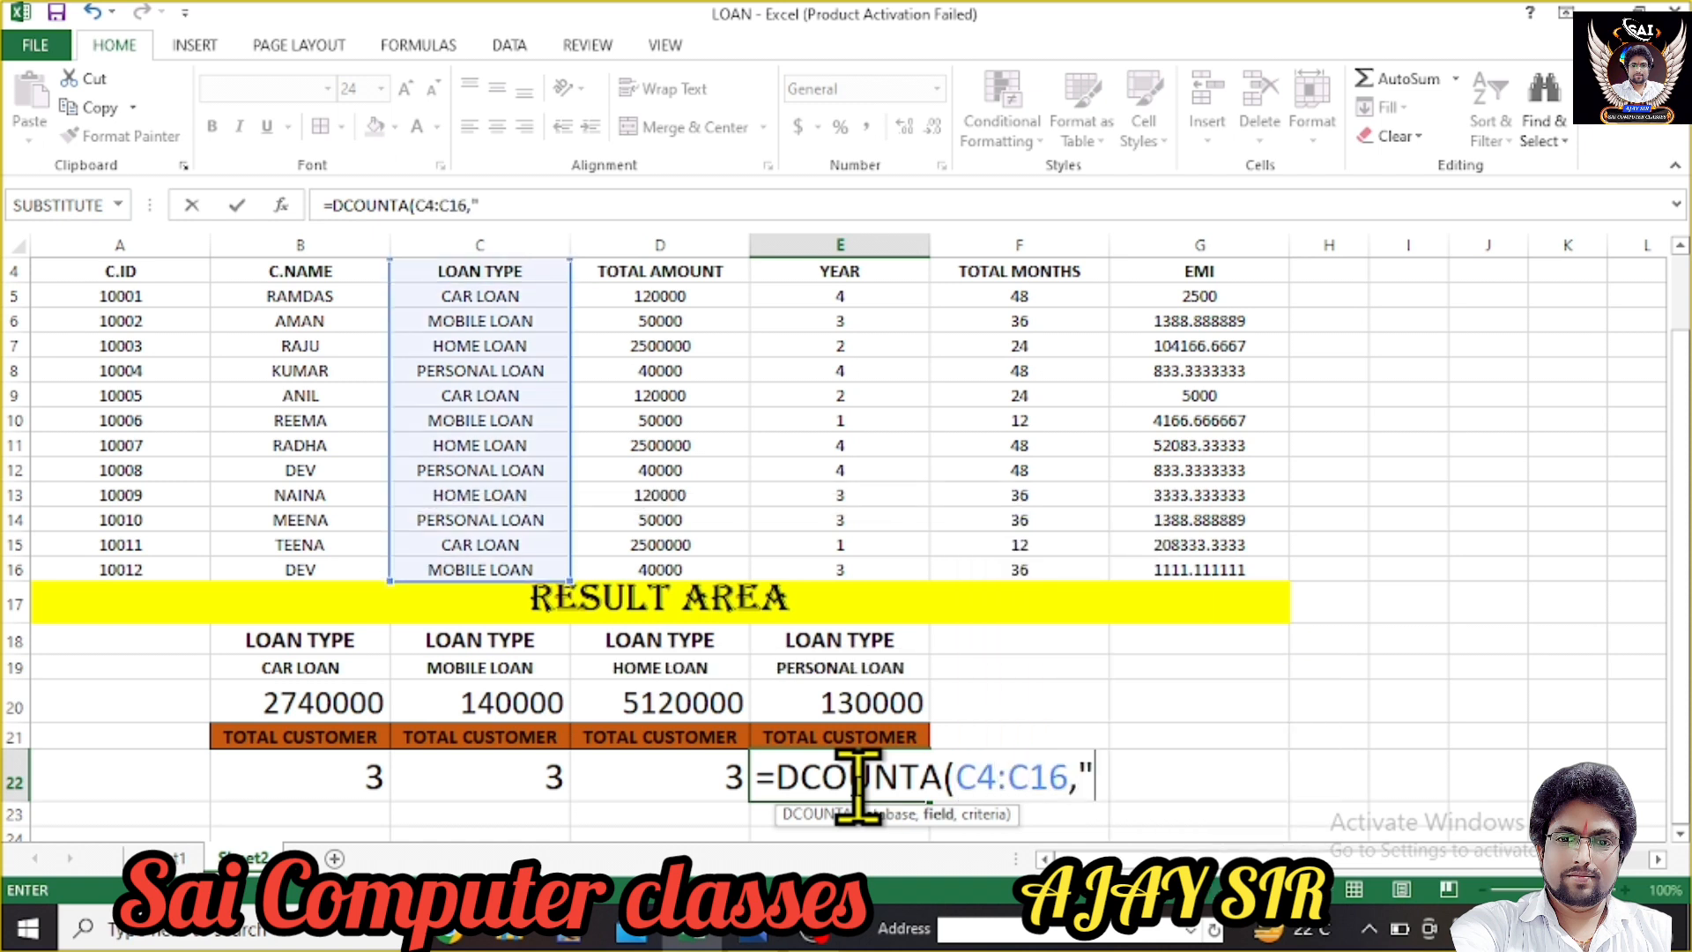
type("LOAN TY")
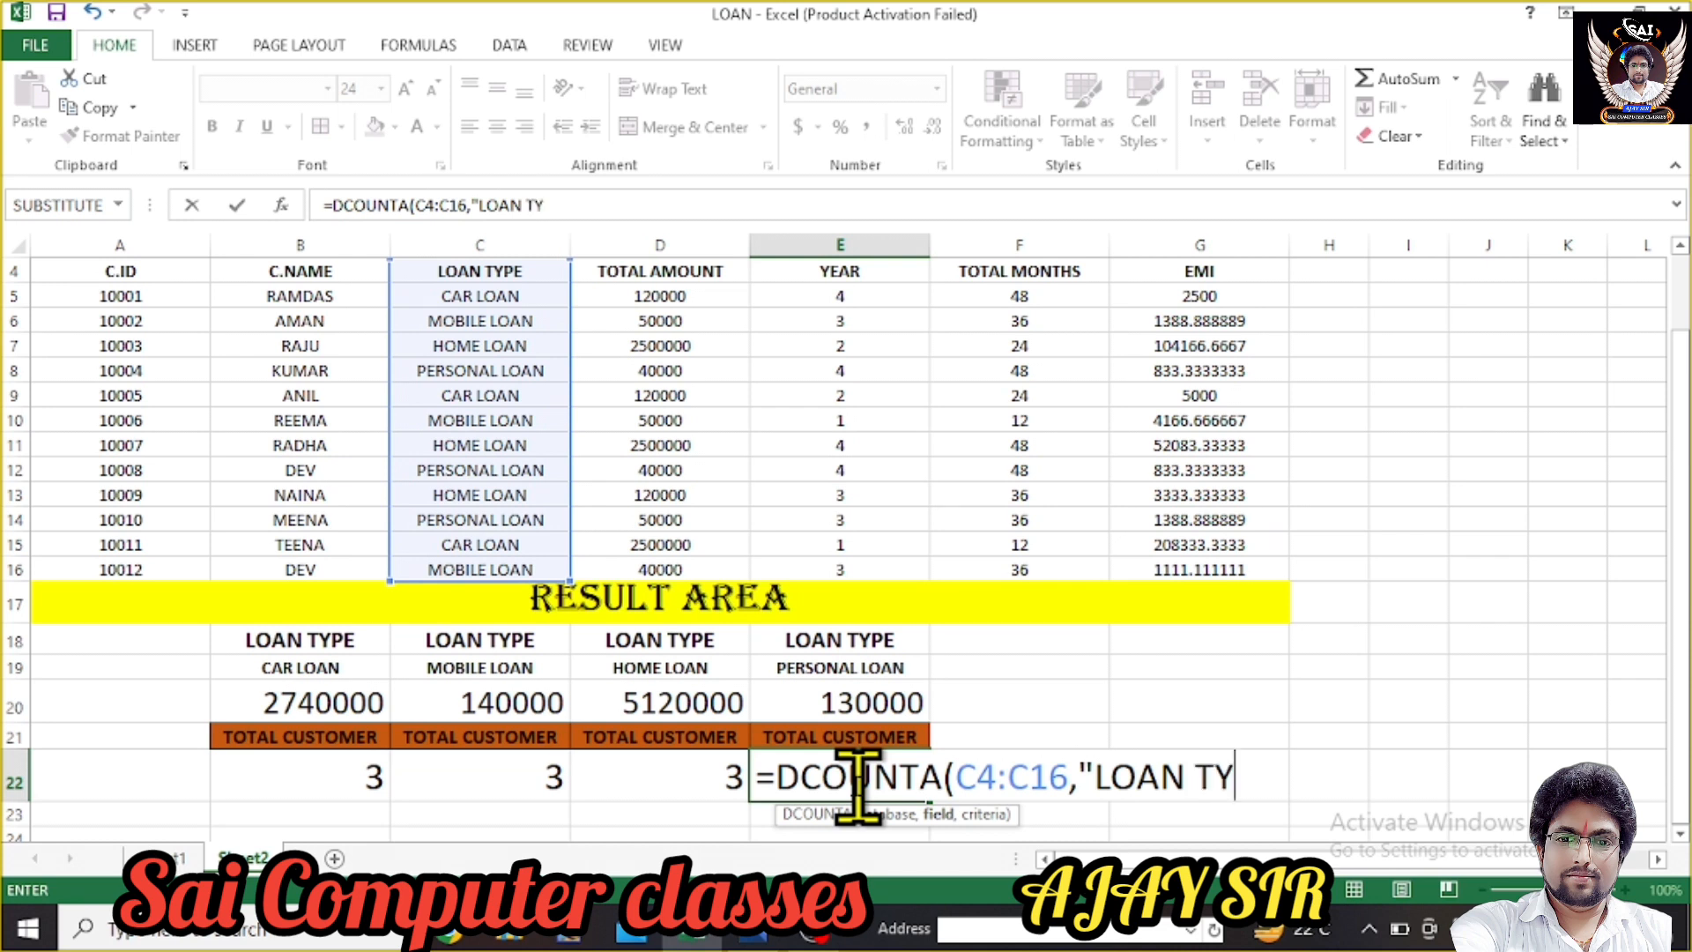
type("PE\",")
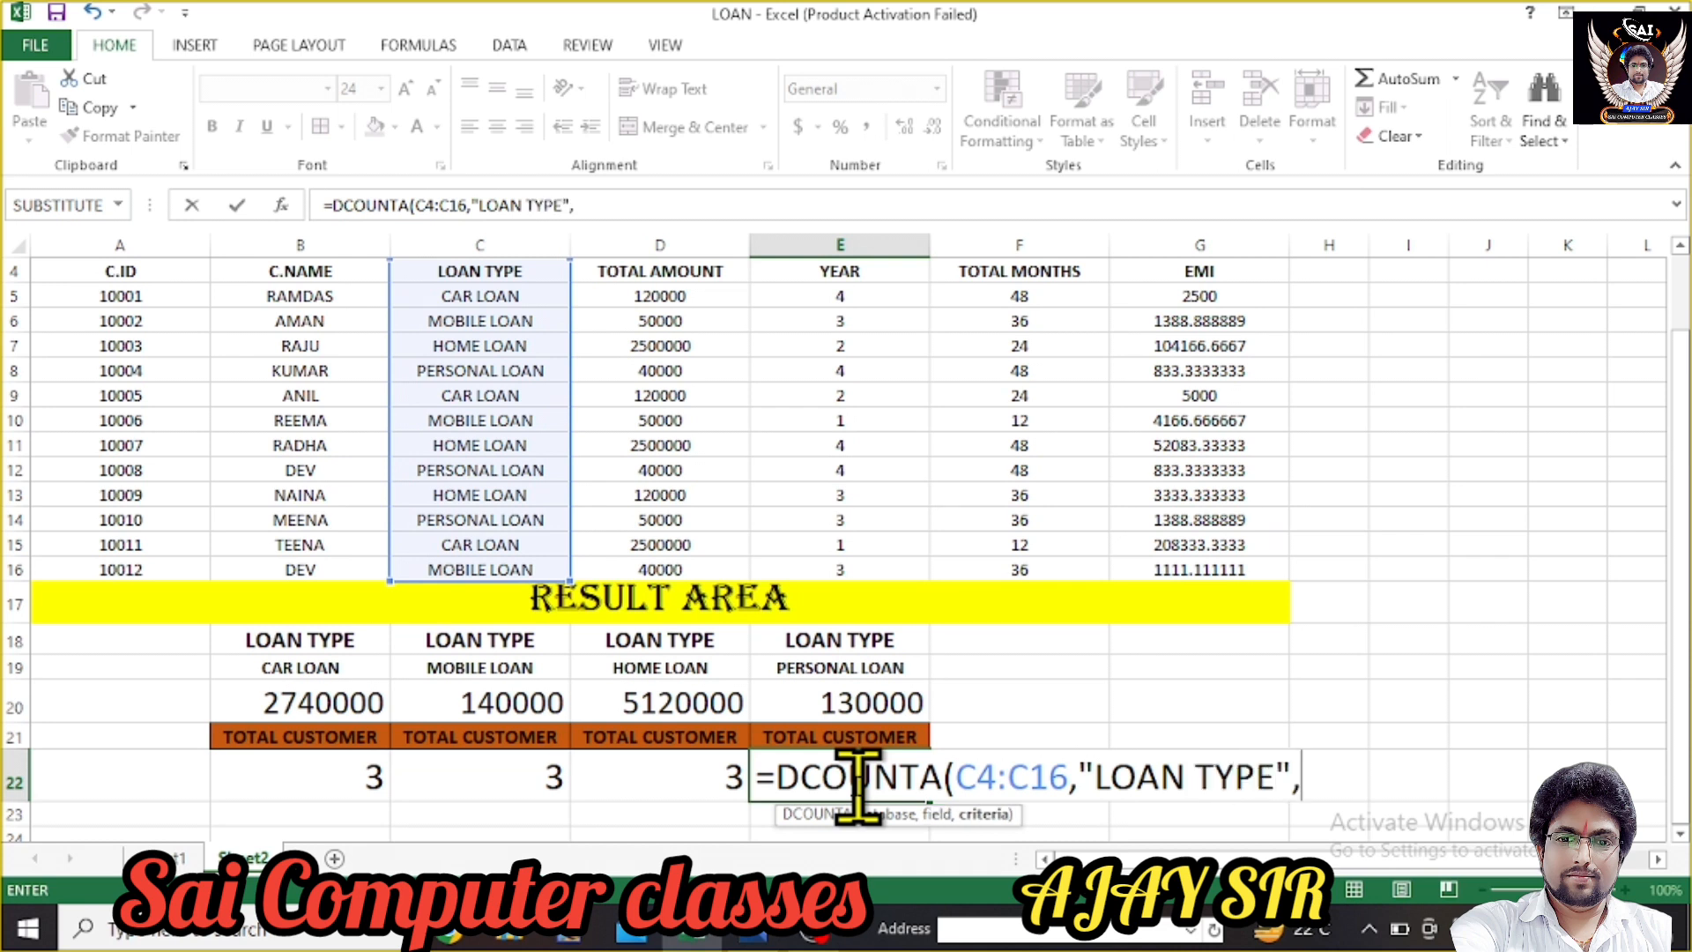
type("E")
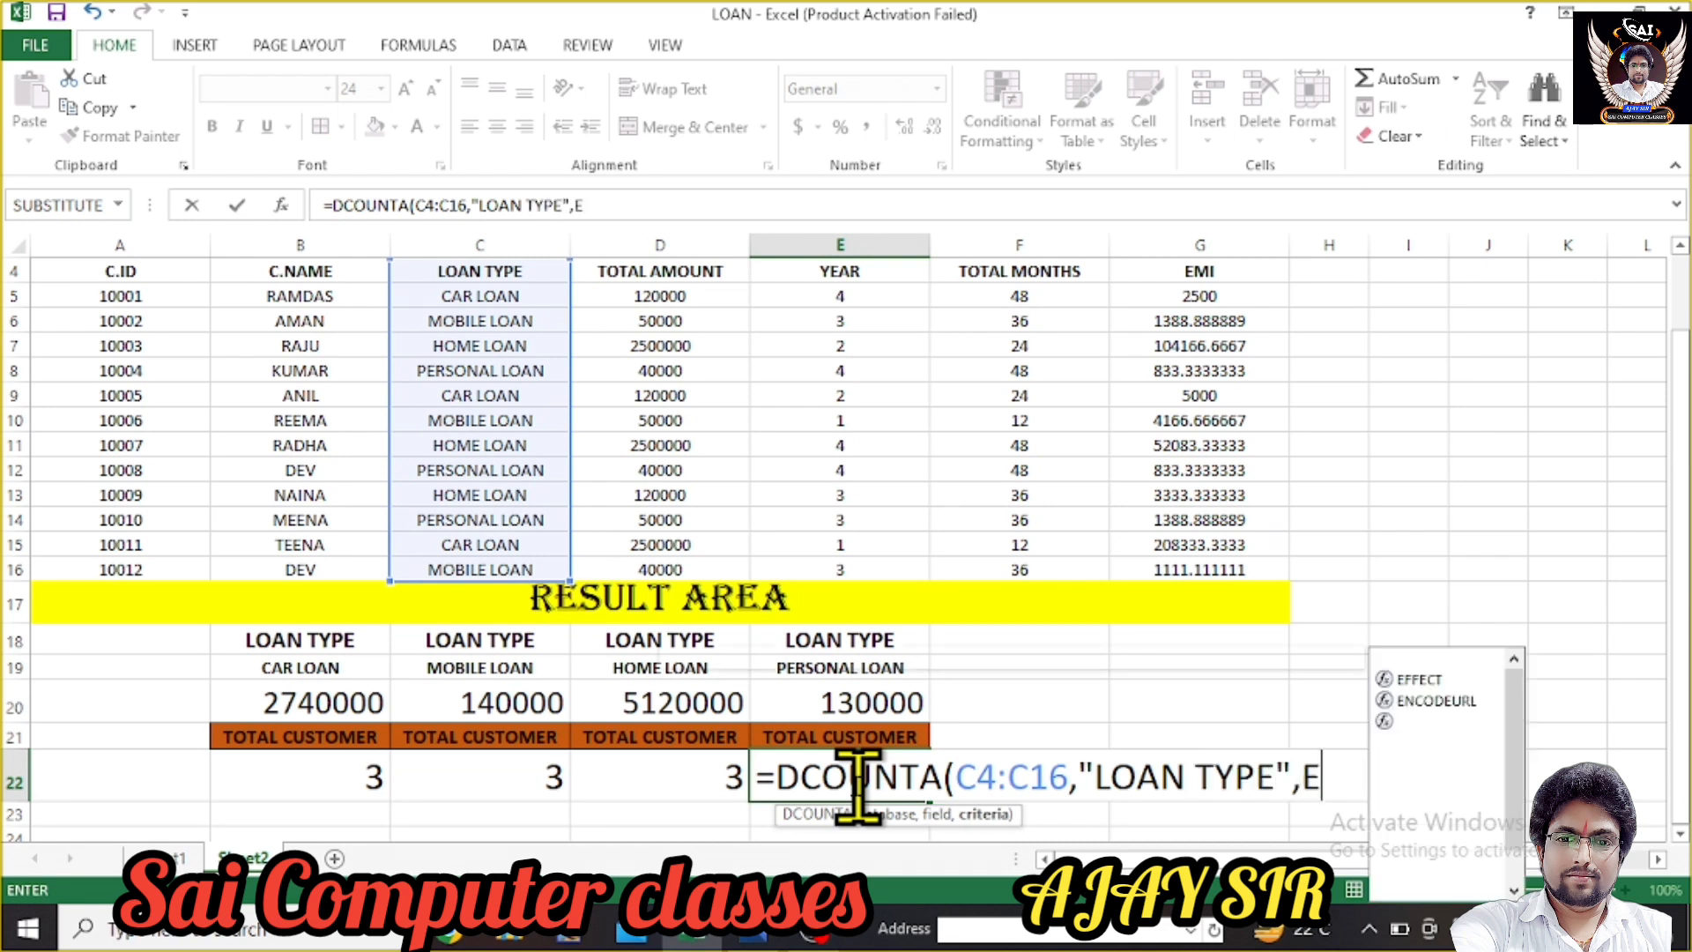
type("18:")
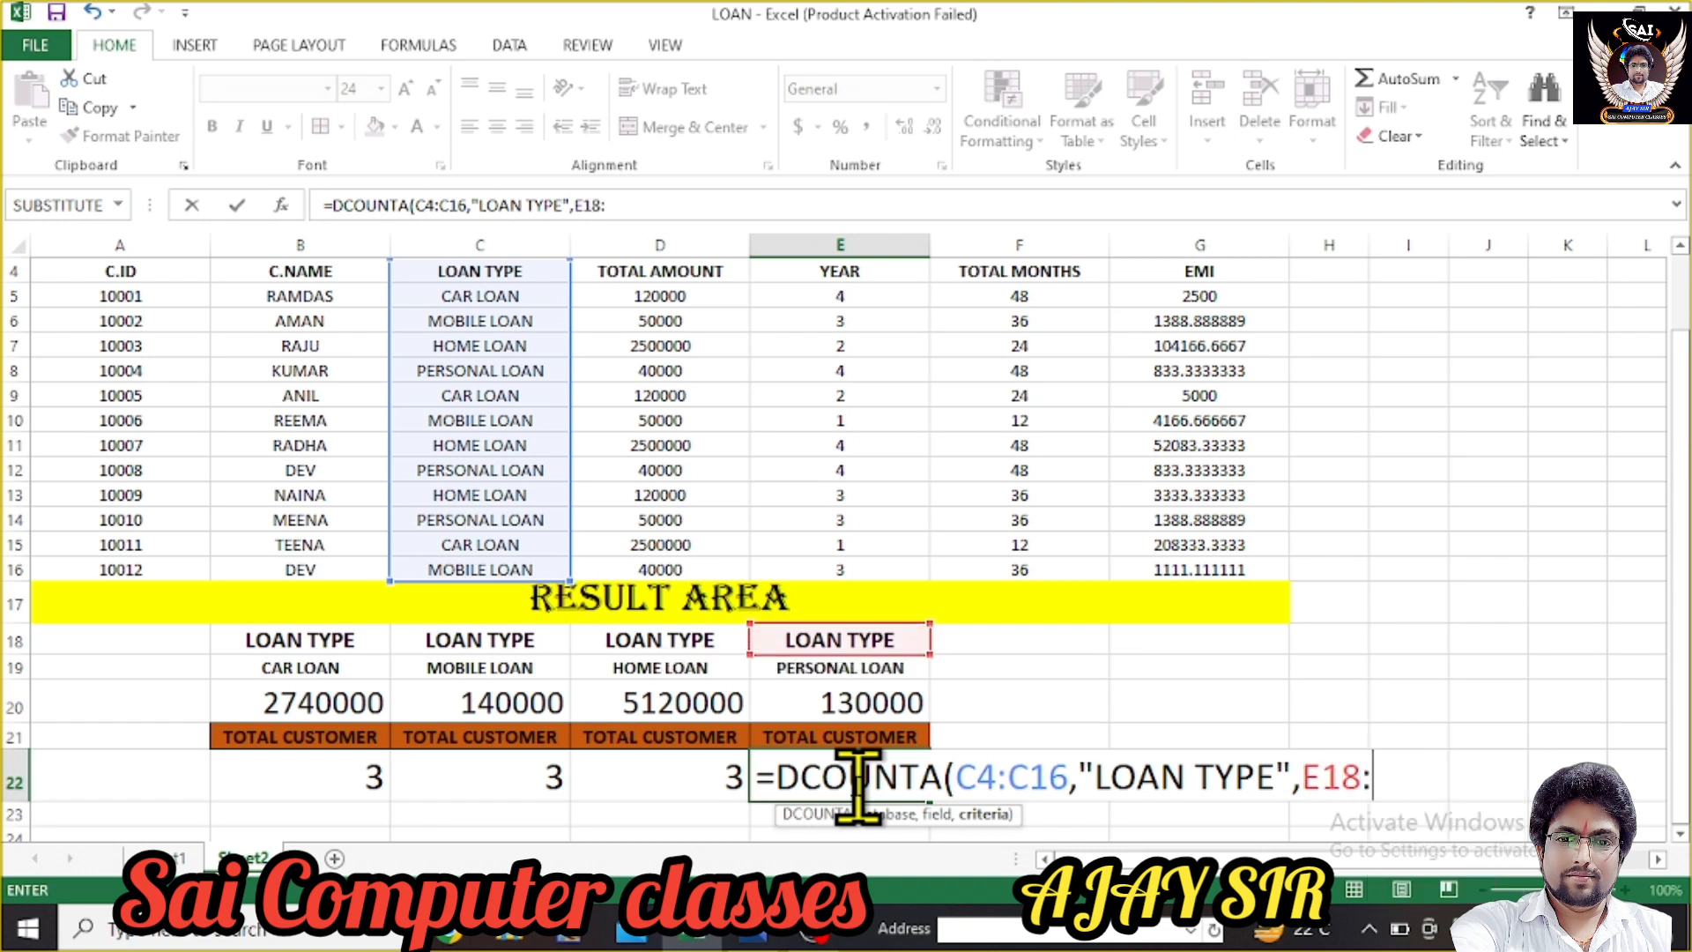
type("E19")
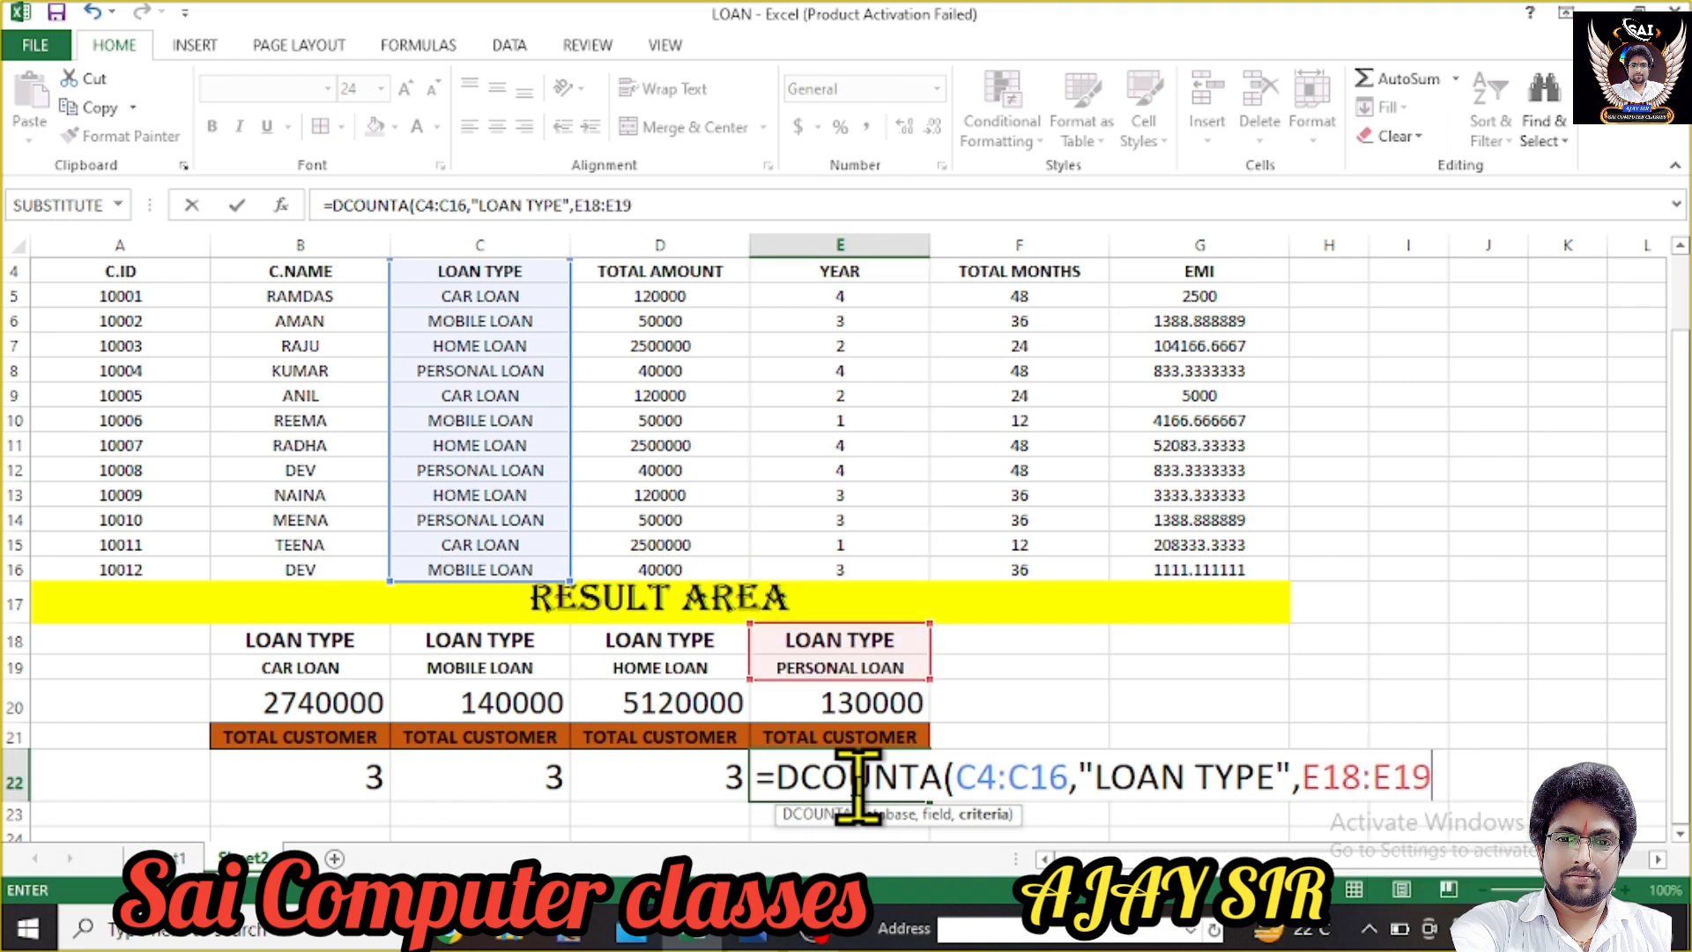
key("Return")
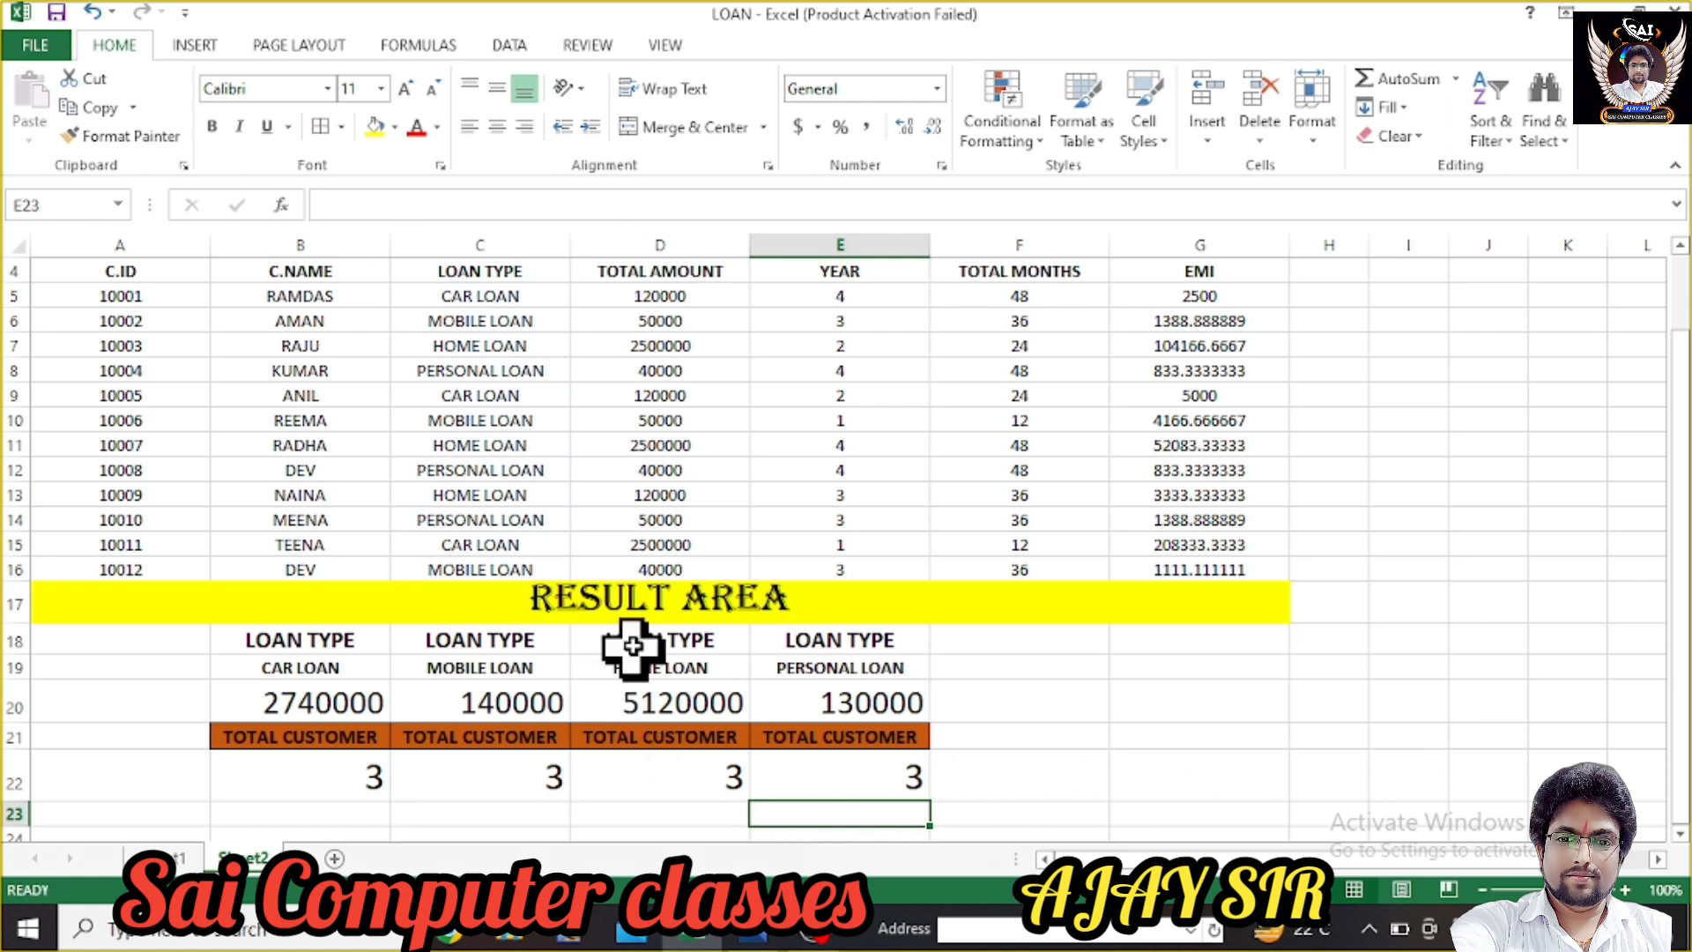
- Copy the HOME LOAN entry from C7 into C8 and check the customer totals in D22 and E22
left_click(481, 346)
key("ctrl+c")
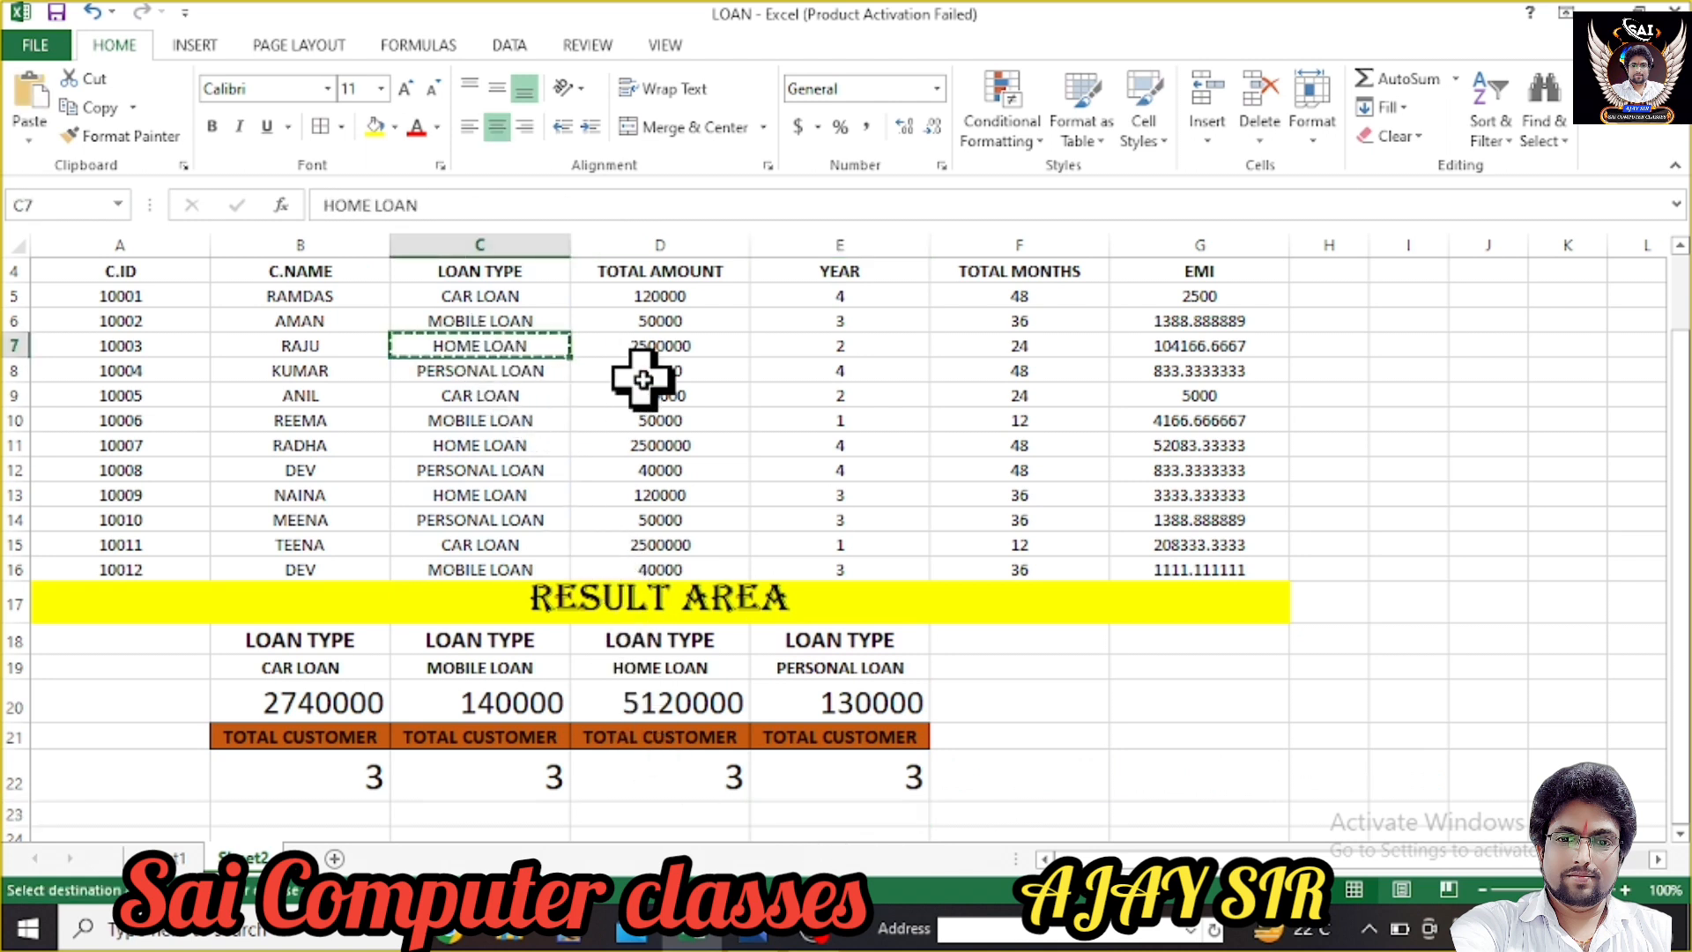
left_click(546, 376)
key("ctrl+v")
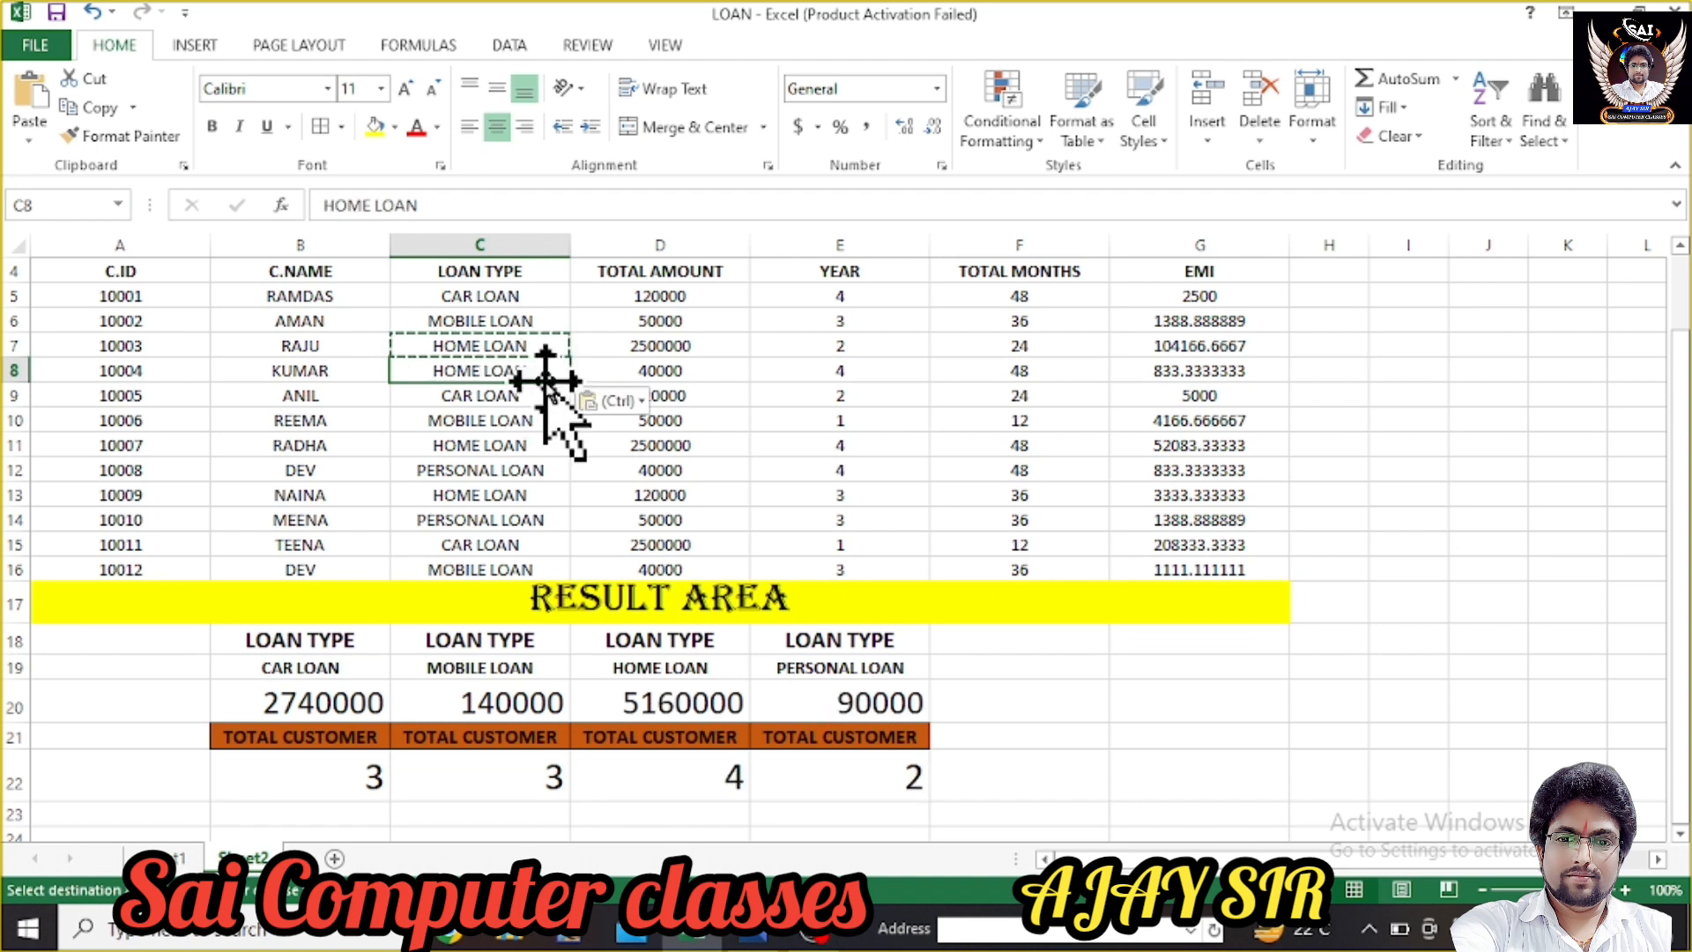
left_click(978, 758)
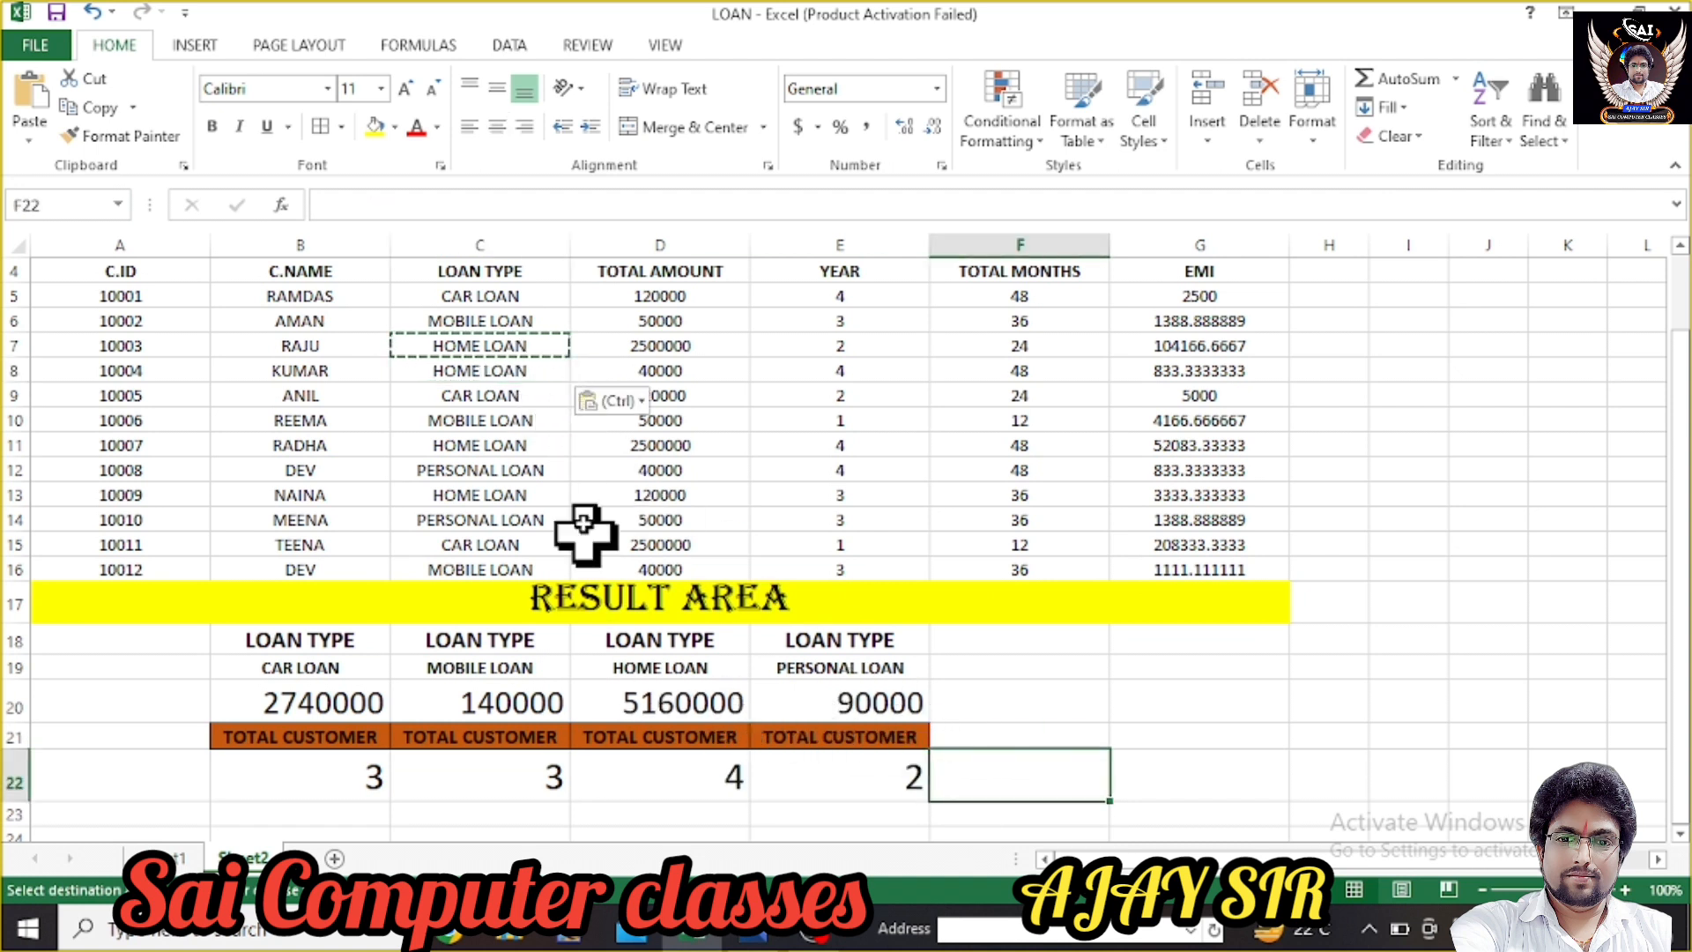
left_click(498, 370)
left_click(711, 792)
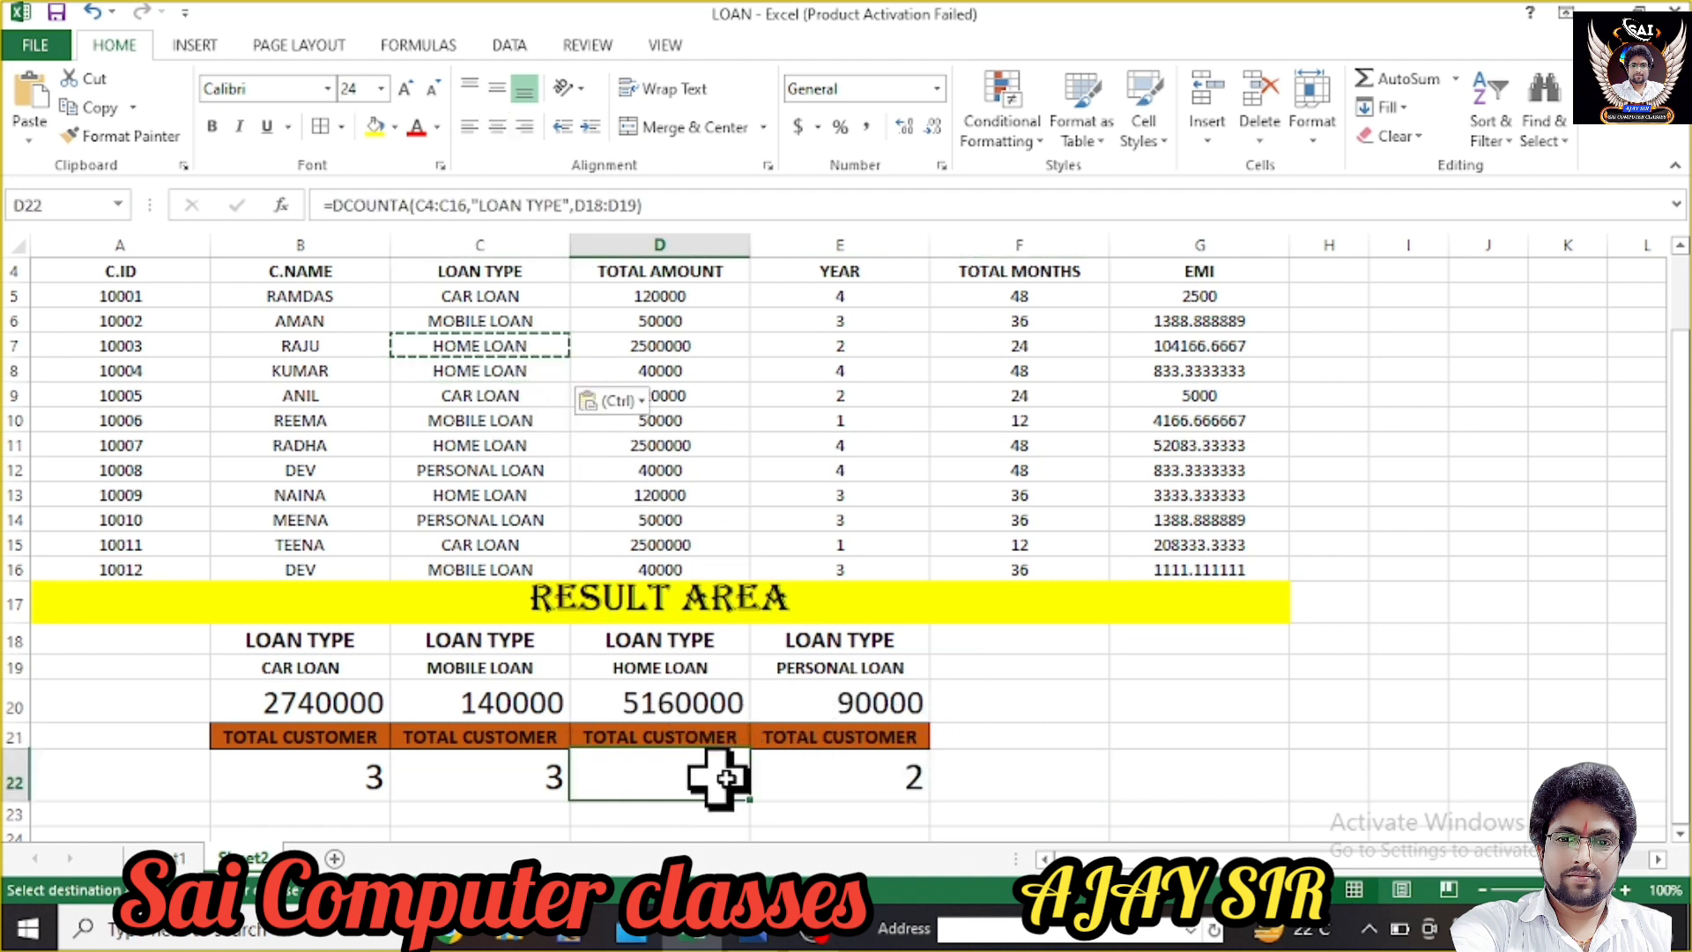
left_click(876, 769)
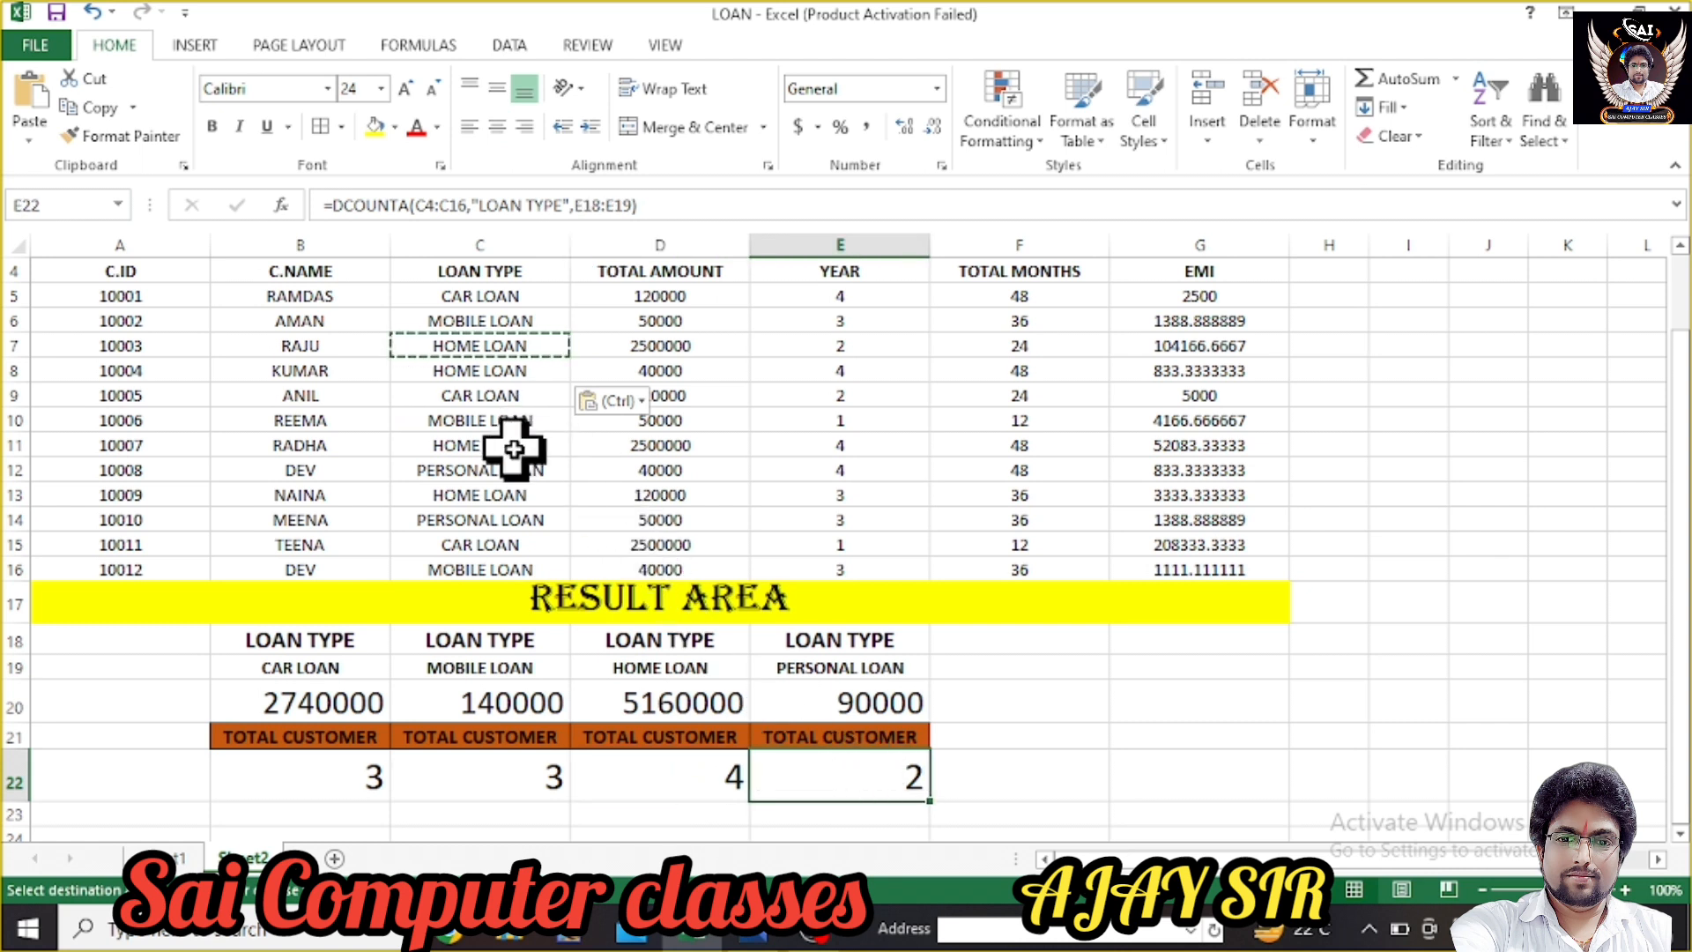
- Change the loan type in C11 to CAR LOAN and check the customer totals in B22 and D22
left_click(463, 446)
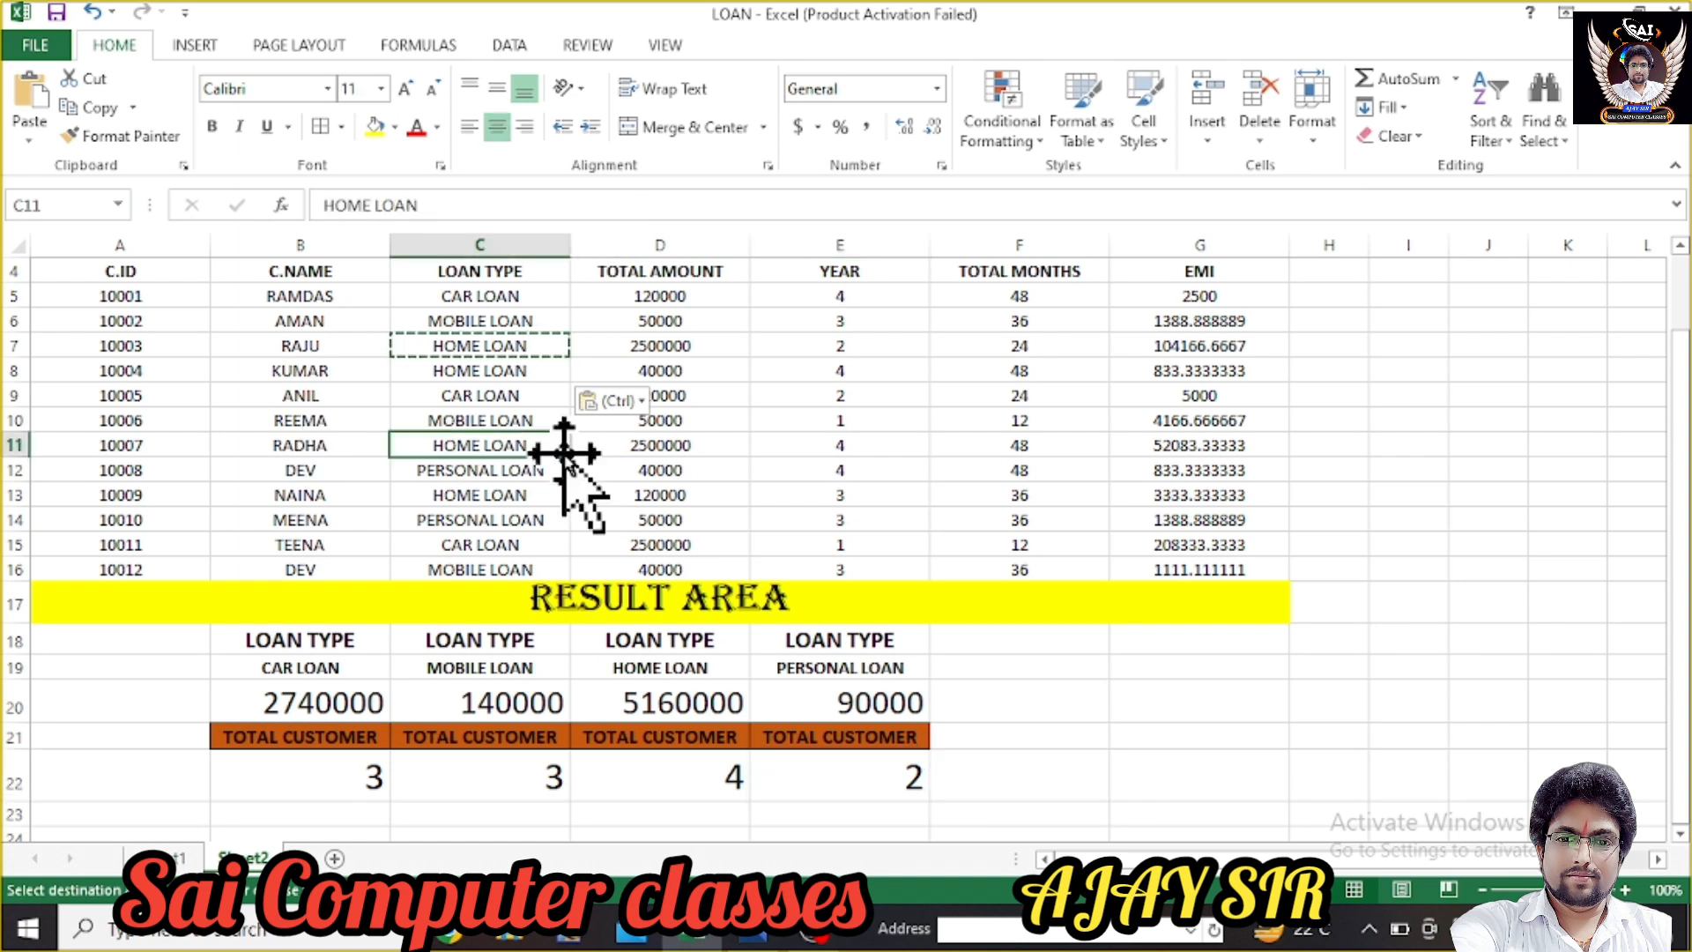
type("C")
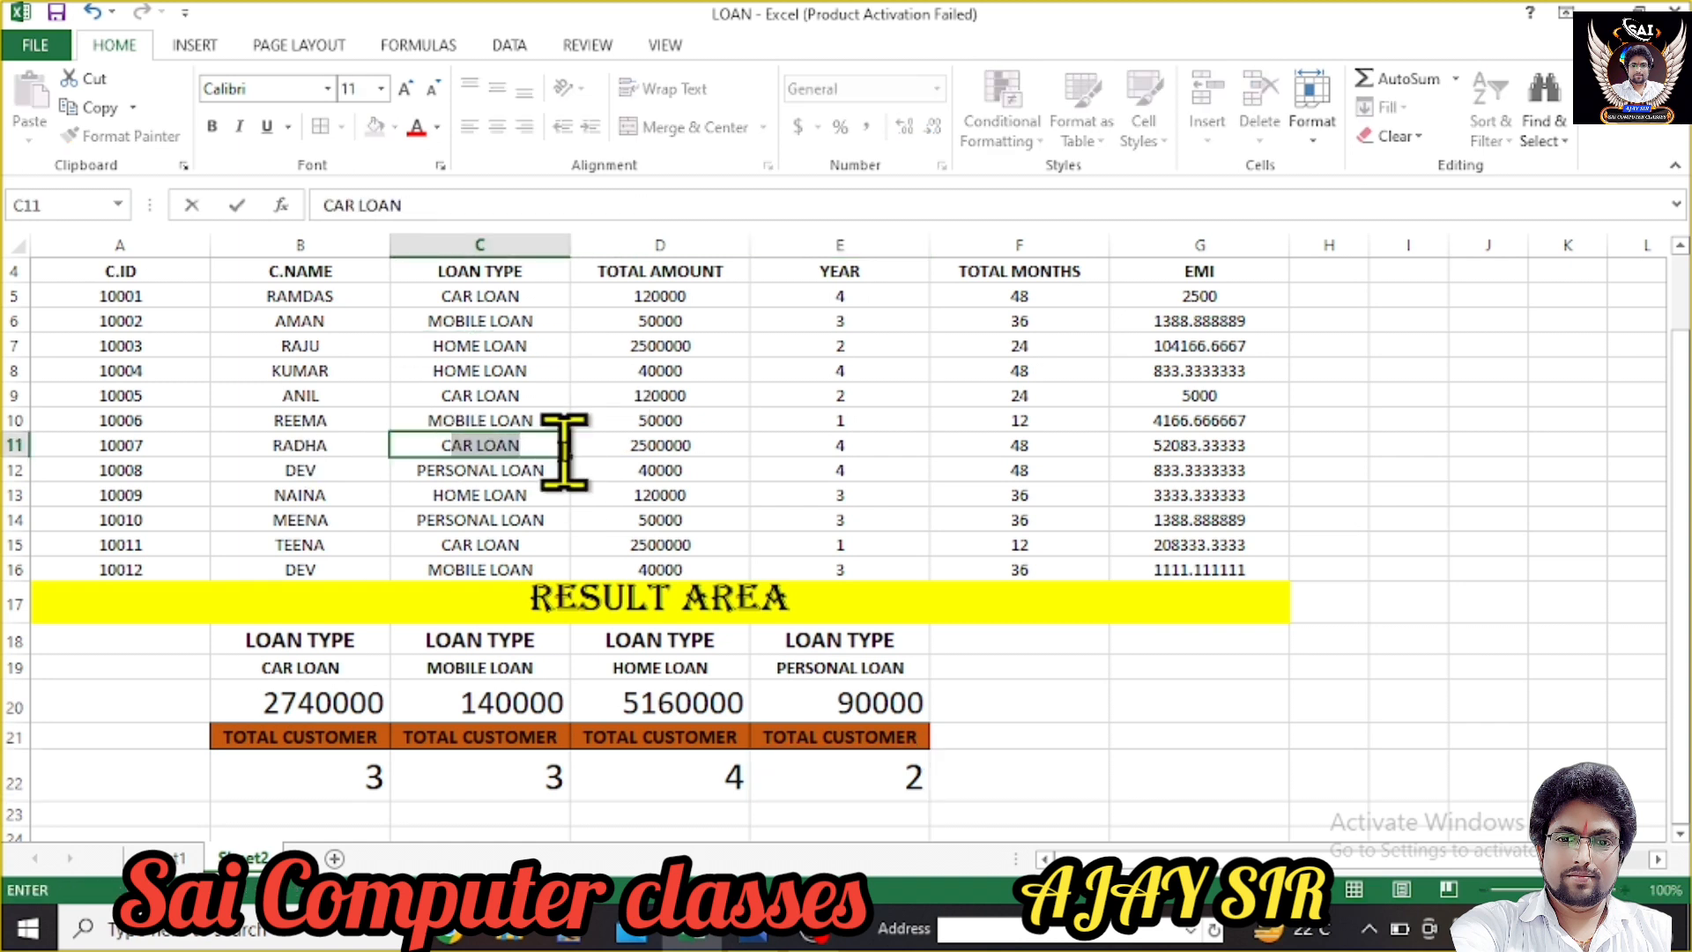
key("Return")
left_click(333, 769)
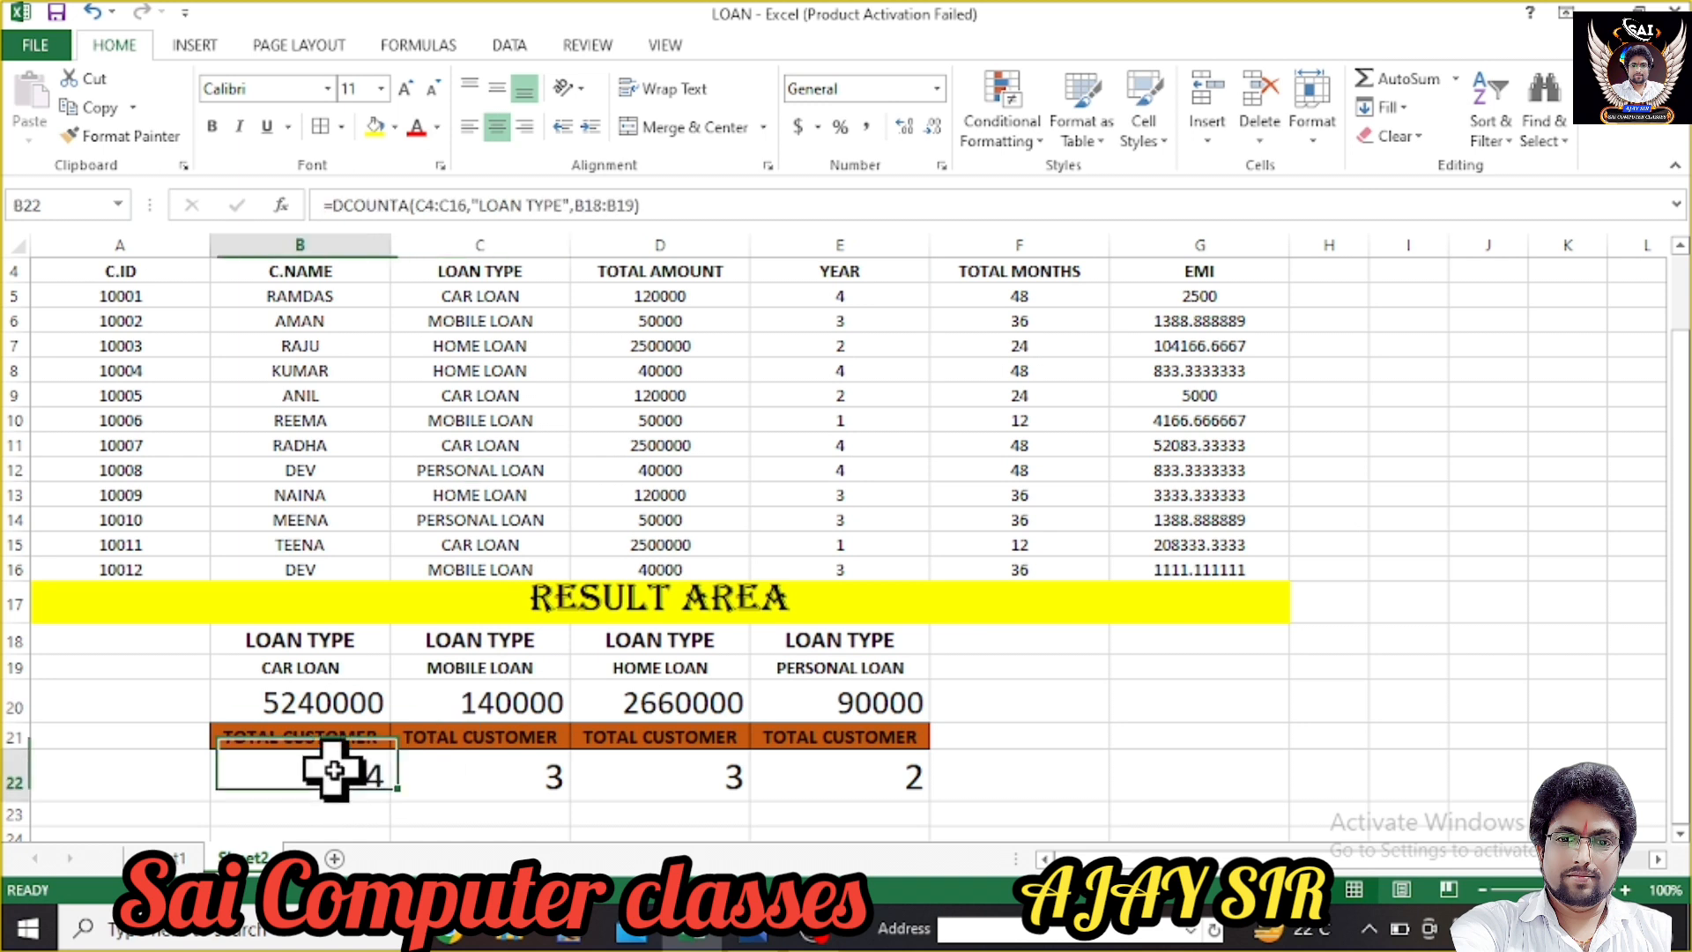
left_click(705, 773)
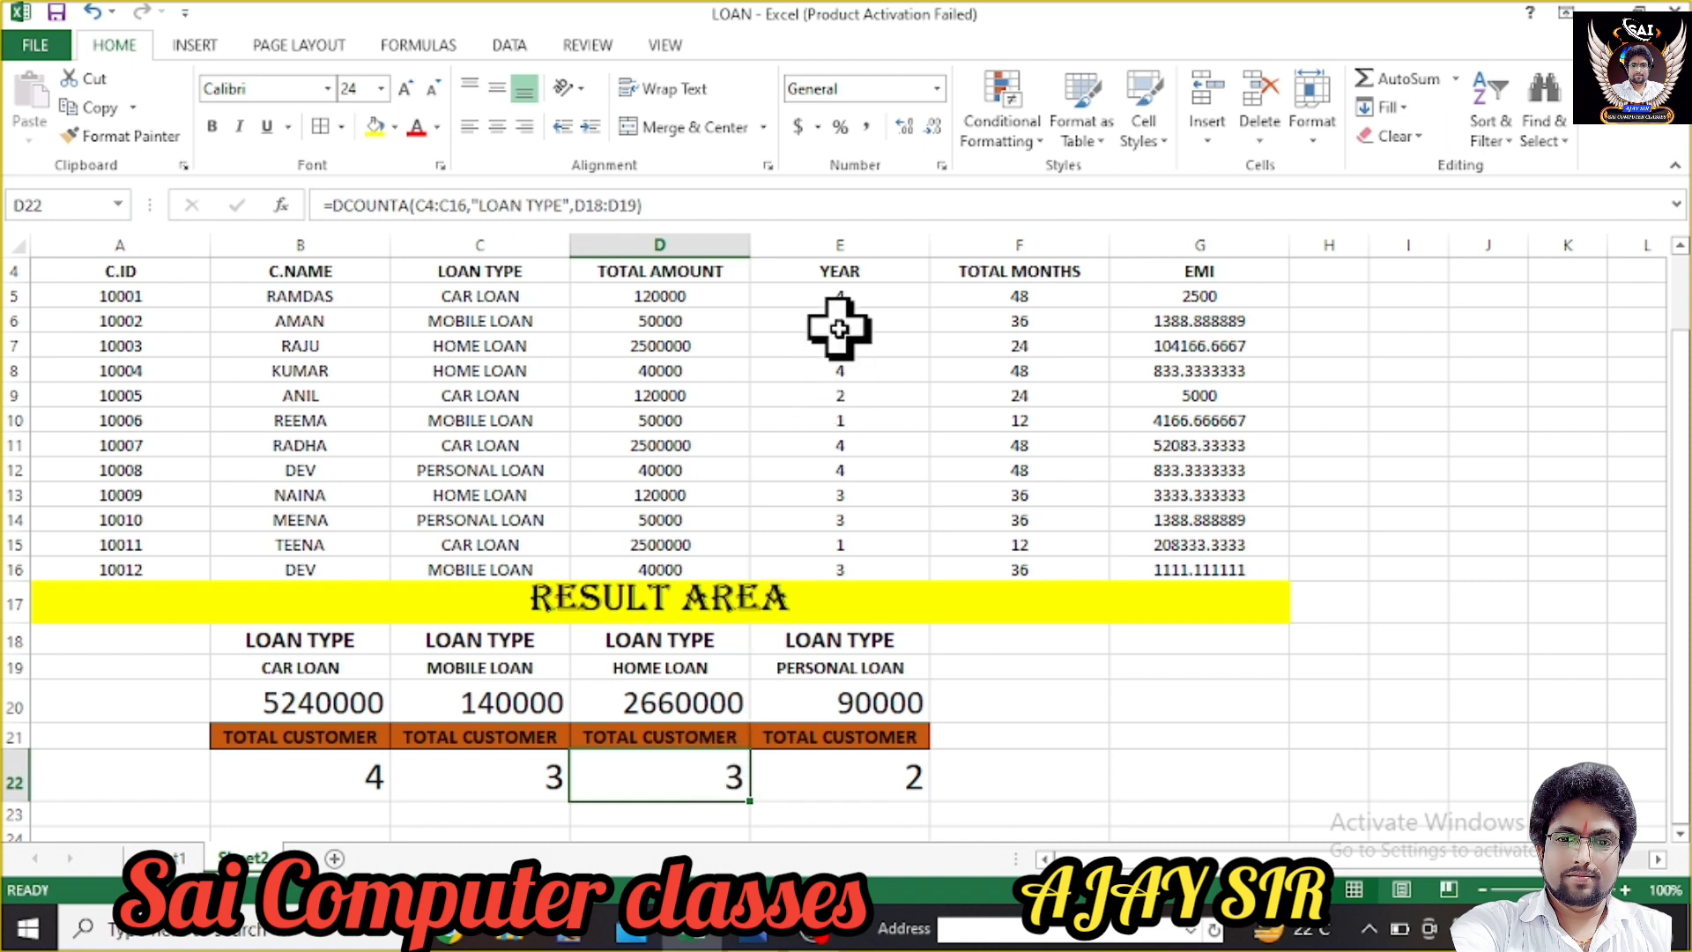
- Set the year in E5 to 2 and check the total months and EMI in row 5
left_click(844, 297)
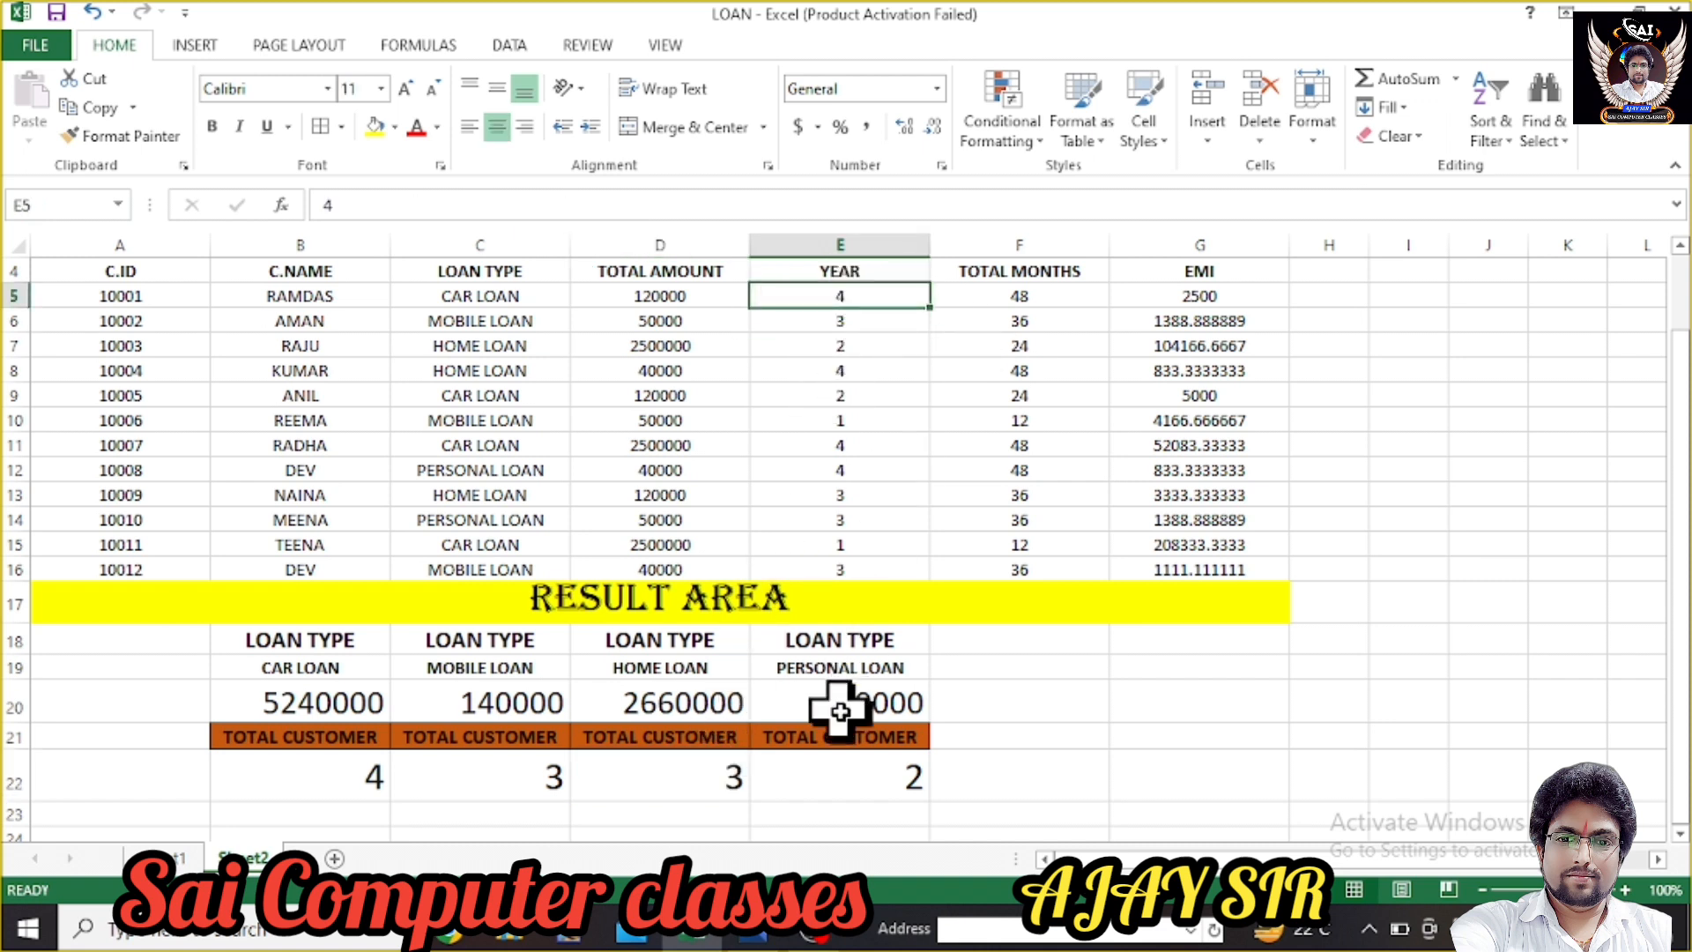
type("2")
left_click(937, 493)
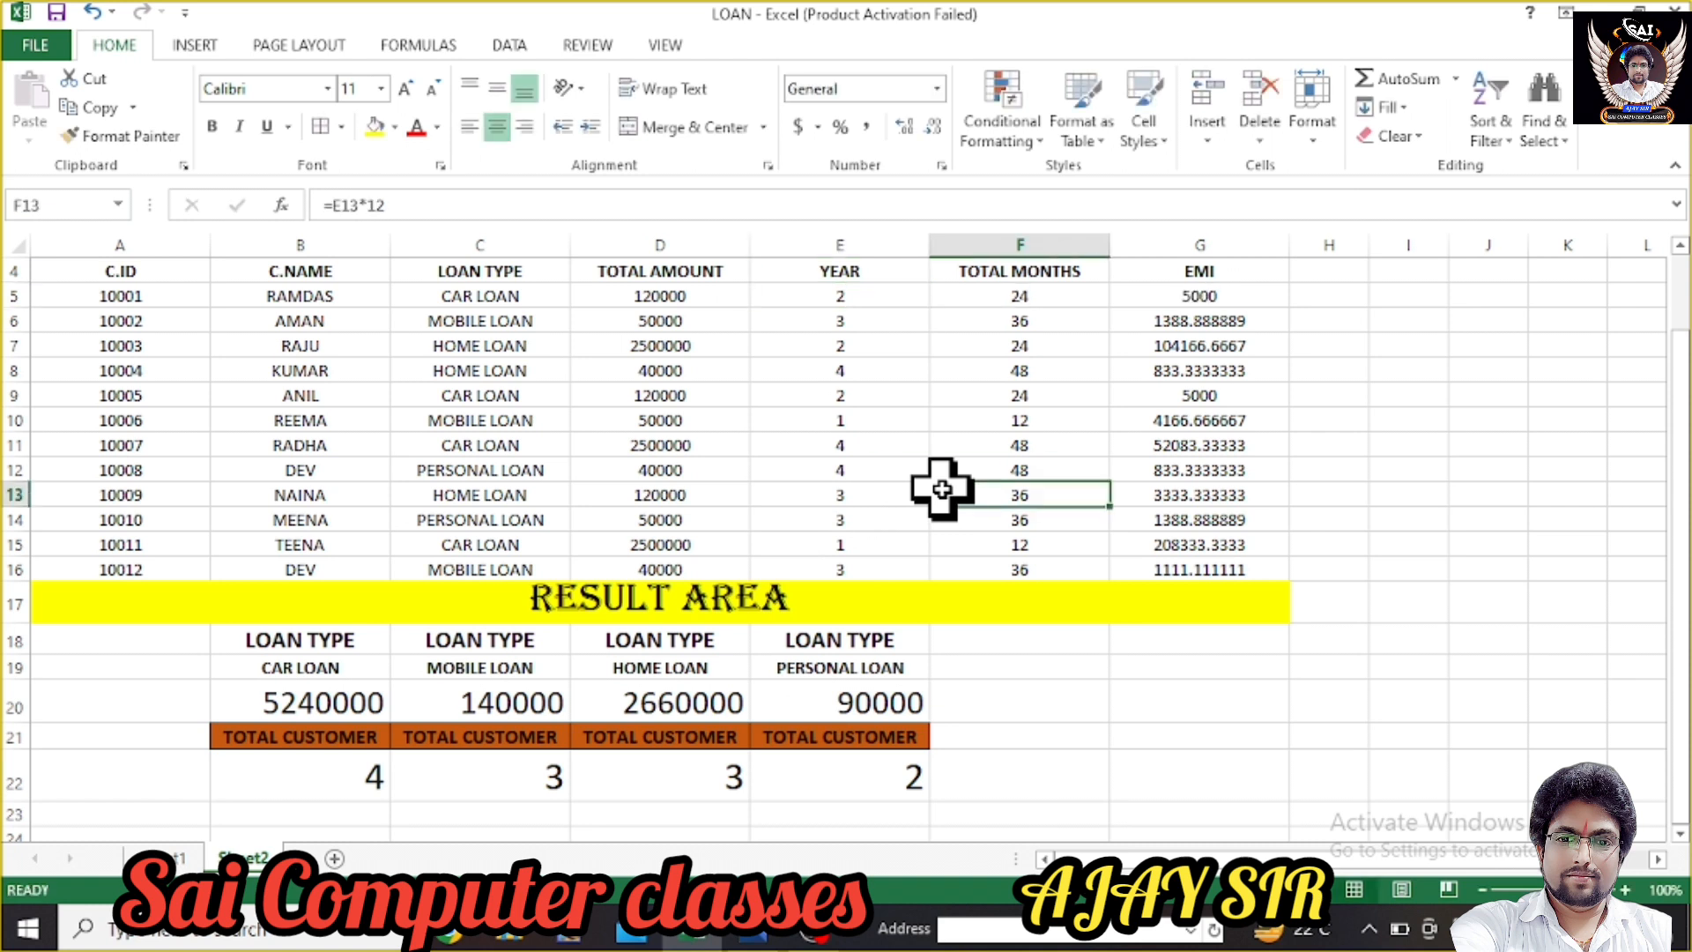
left_click(1023, 296)
left_click(1251, 293)
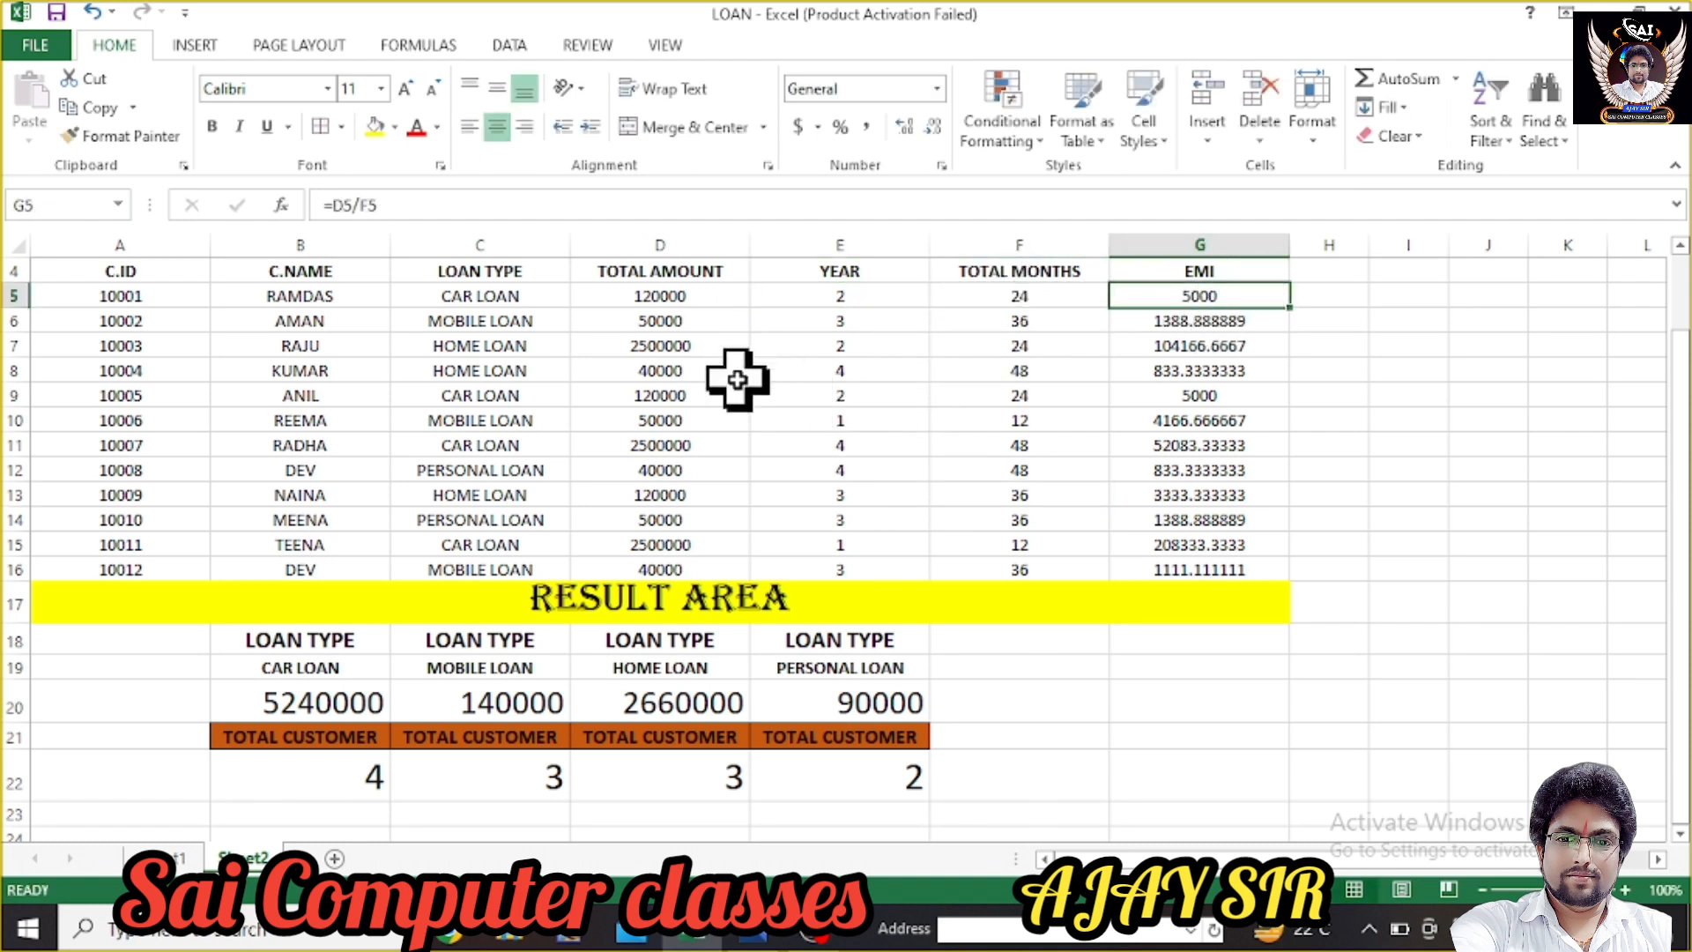
- Set the year in E10 to 3 and check the total months and EMI in row 10
left_click(846, 421)
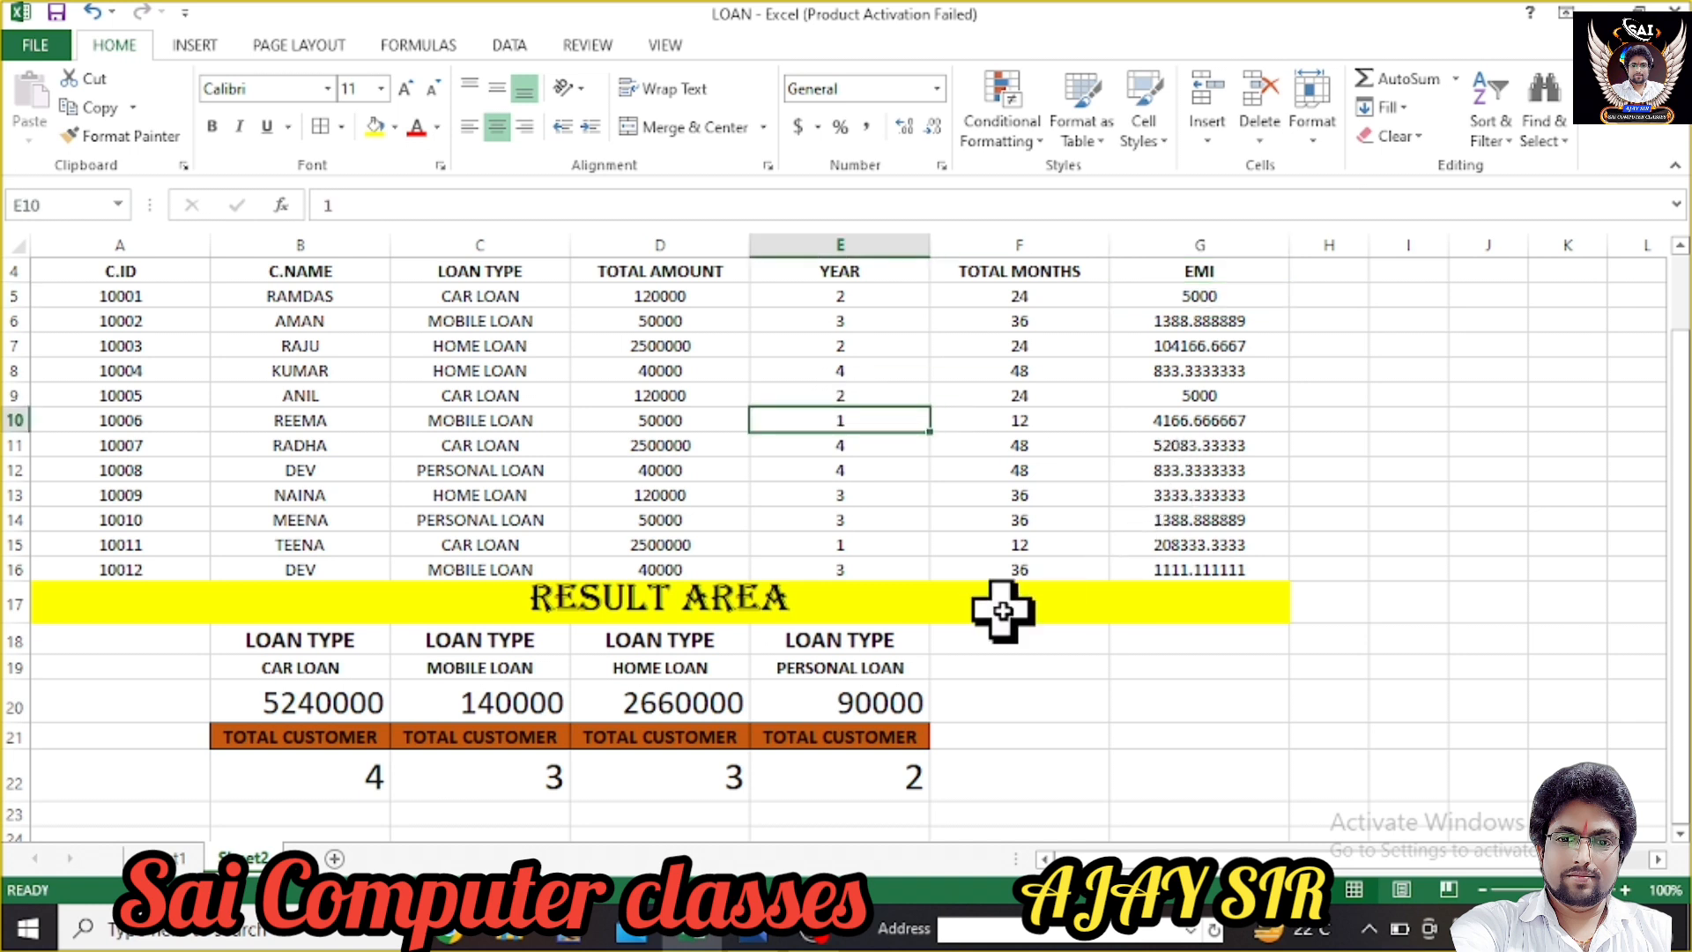
type("3")
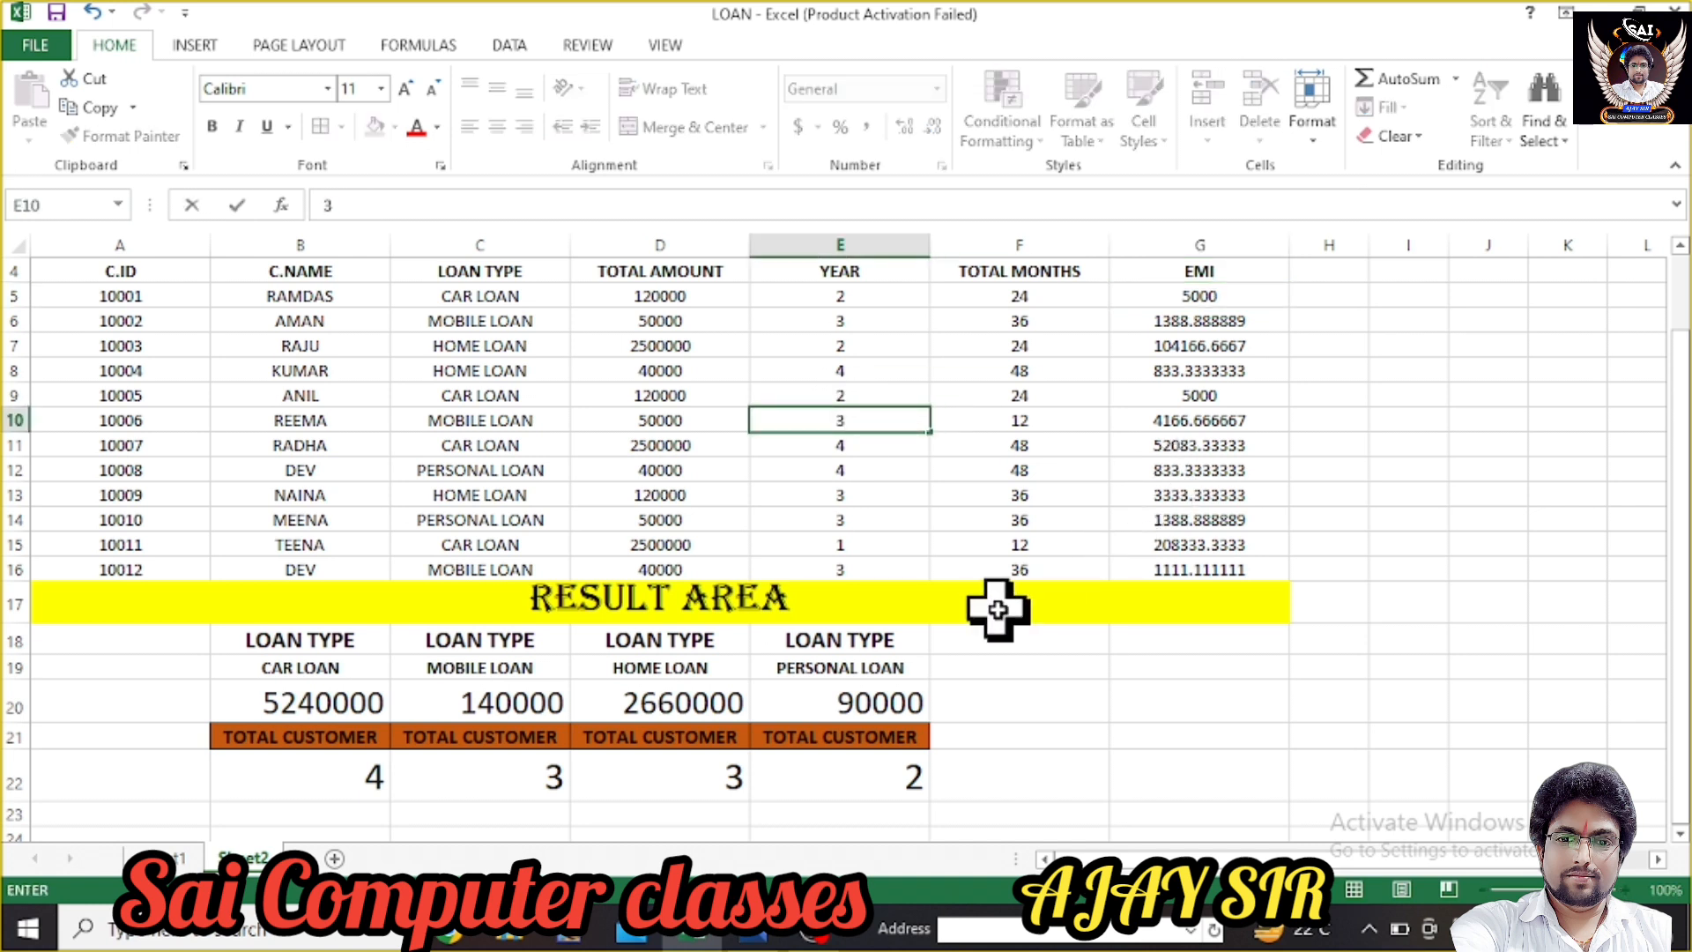
left_click(1216, 425)
left_click(1047, 423)
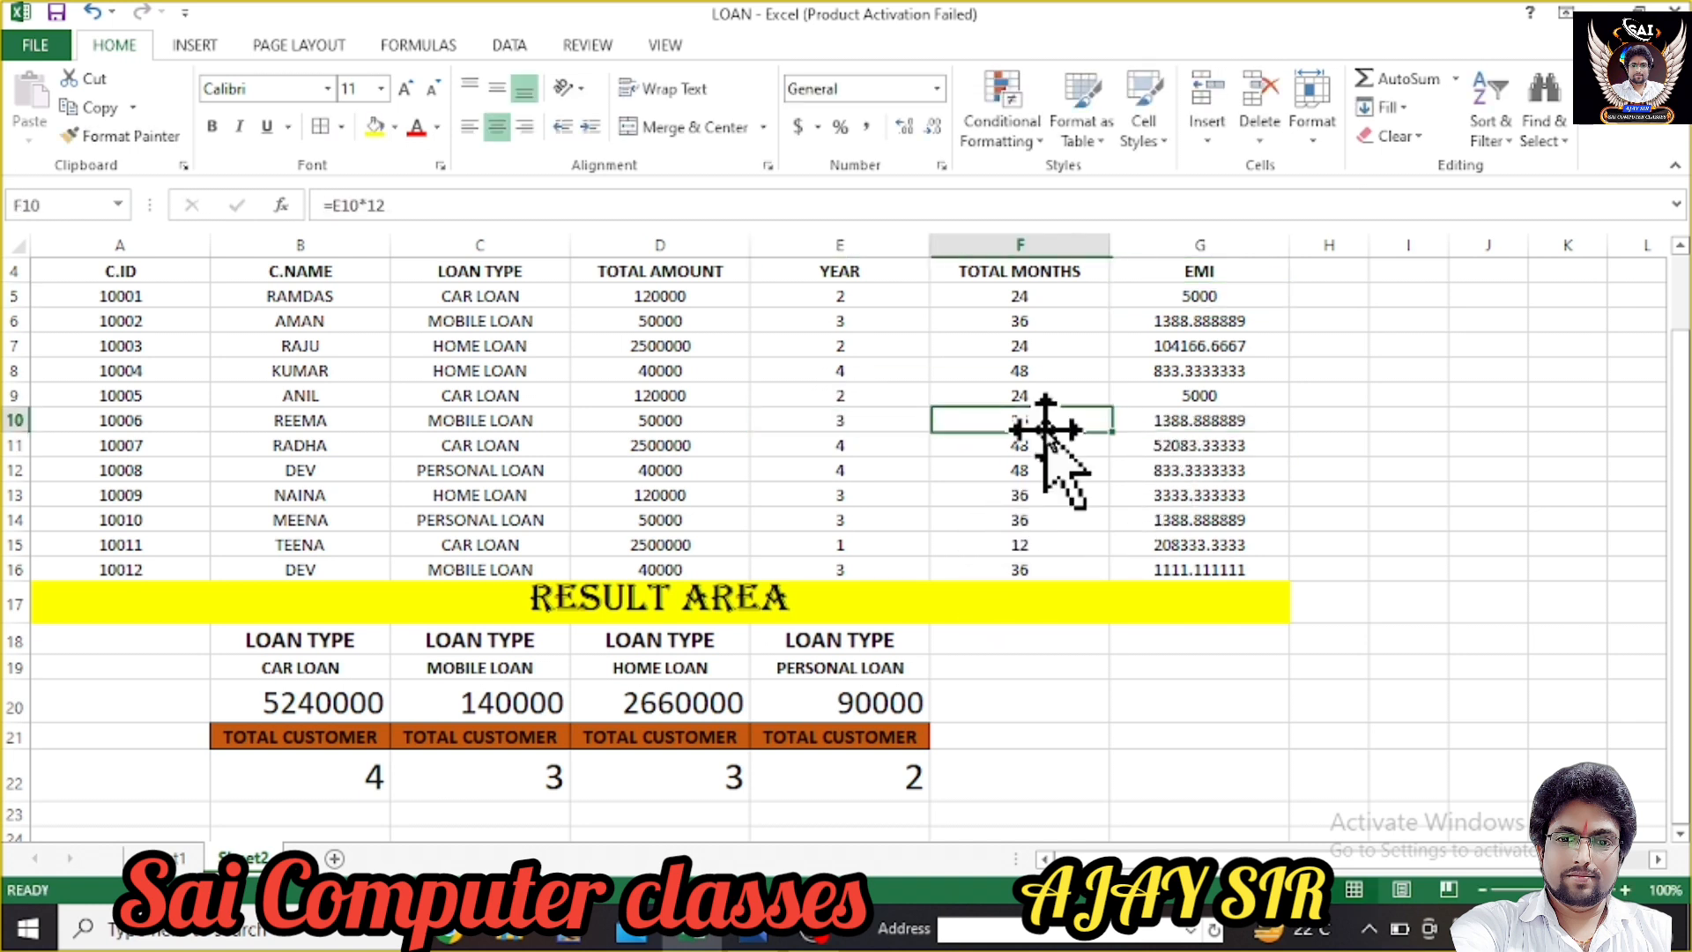
left_click(1223, 424)
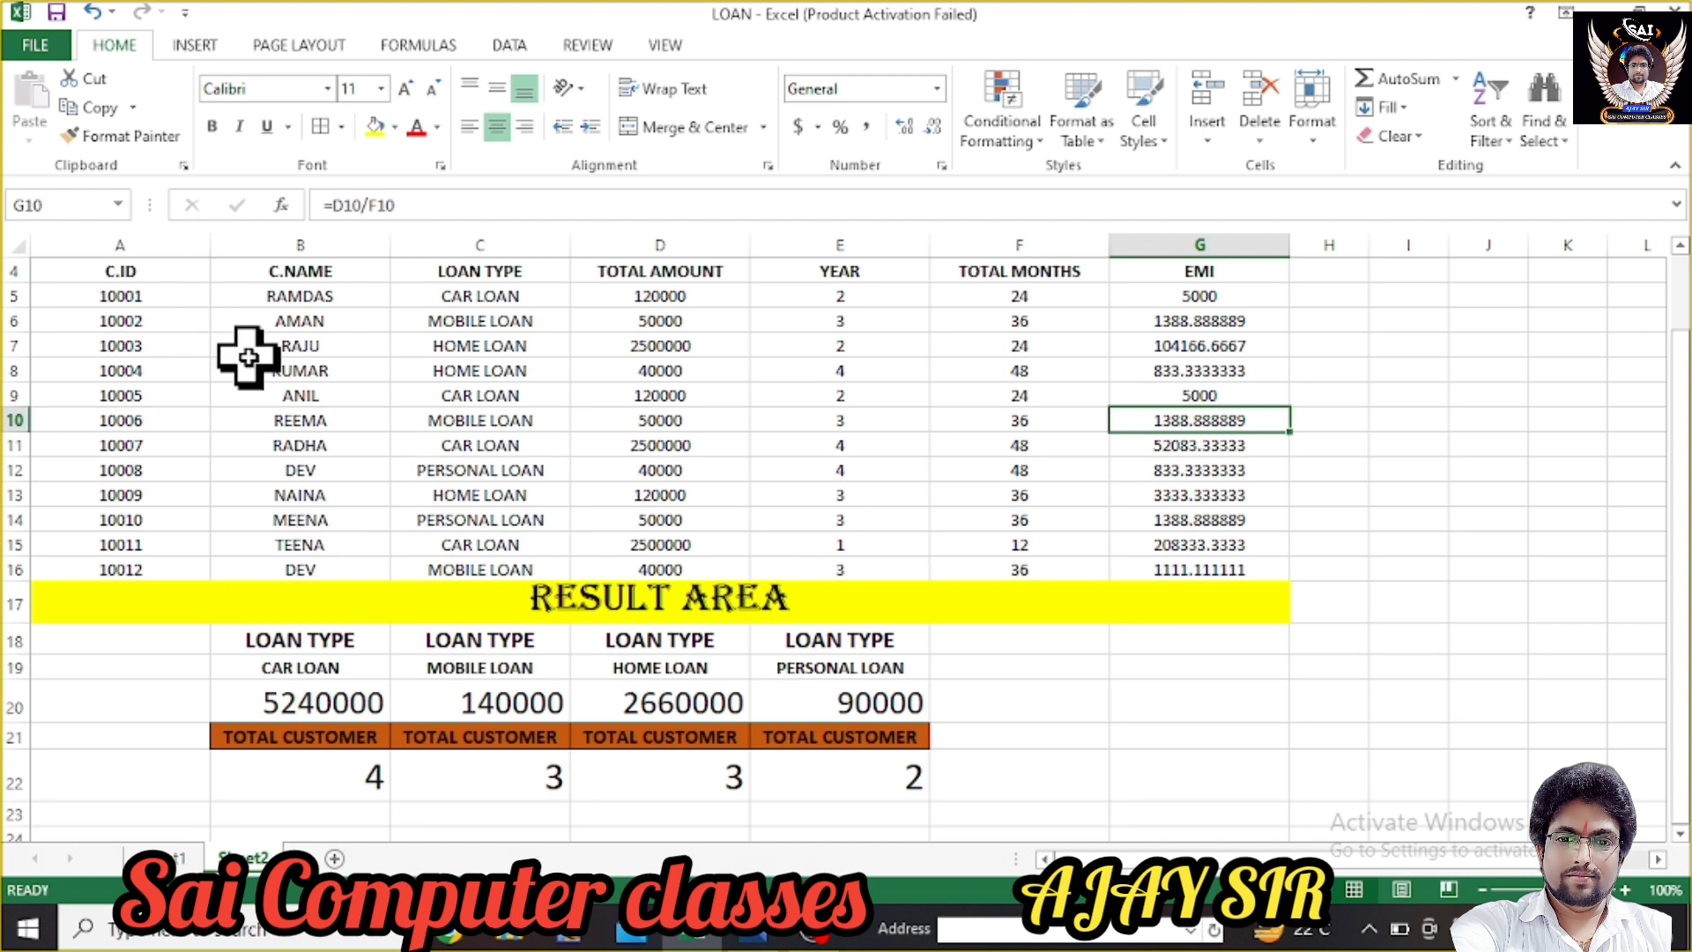
- Apply all borders to the whole loan sheet, A1:G22, from the title through the customer totals
scroll(246, 359, "up", 1)
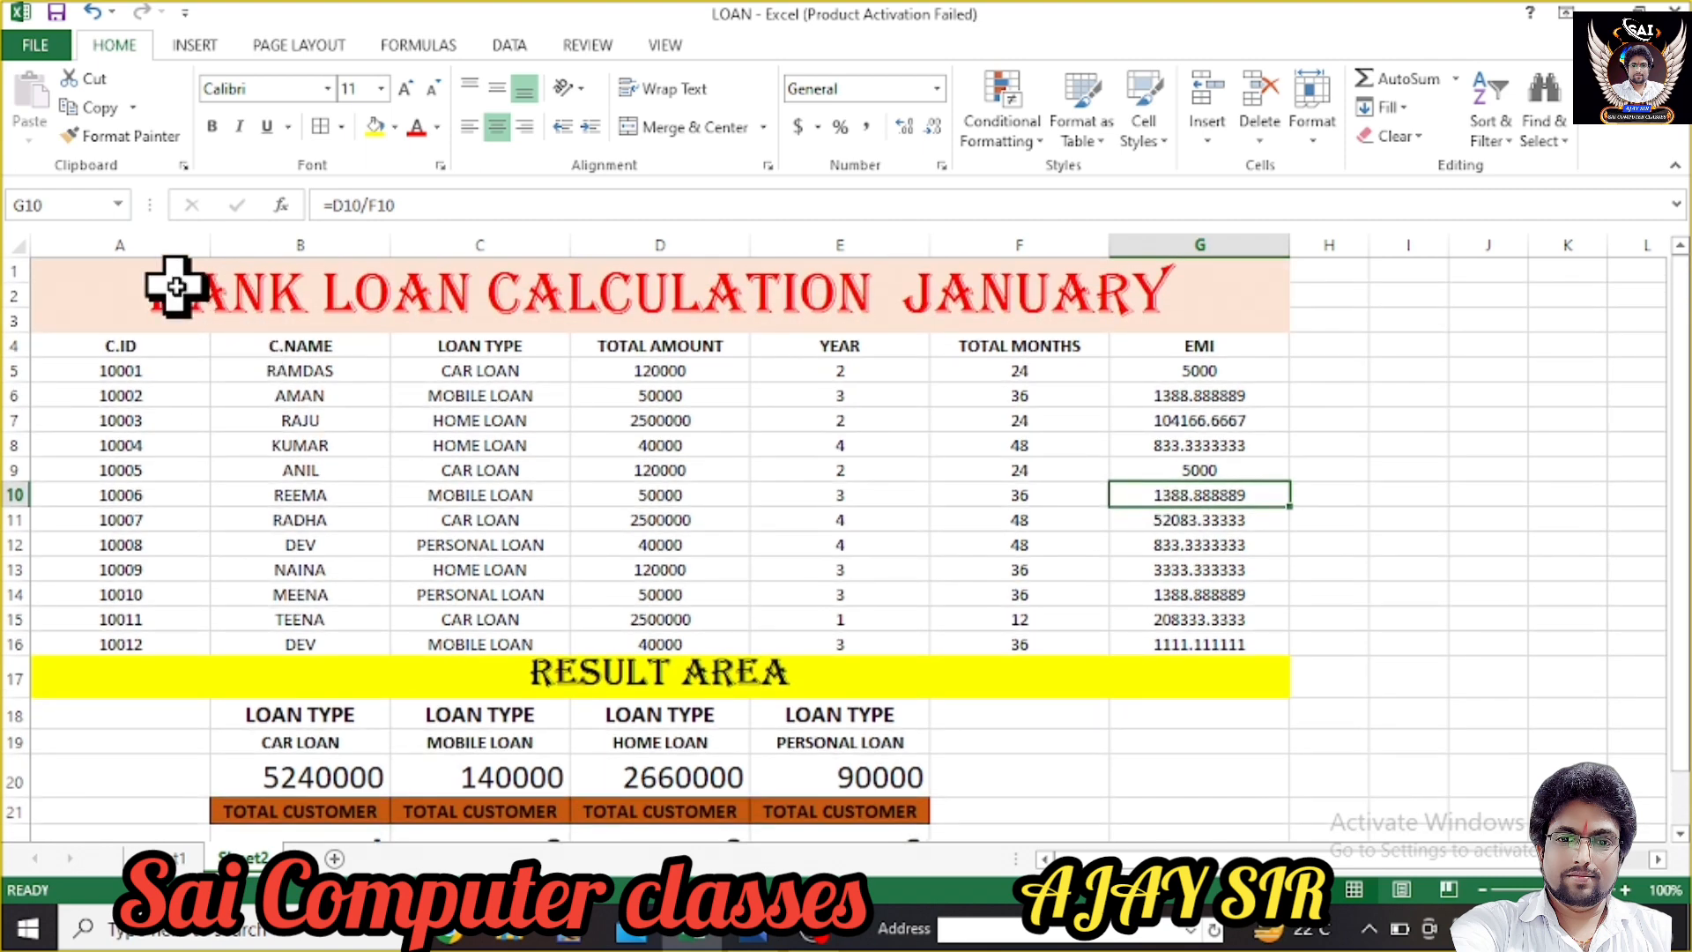
scroll(176, 284, "down", 1)
left_click_drag(152, 291, 379, 758)
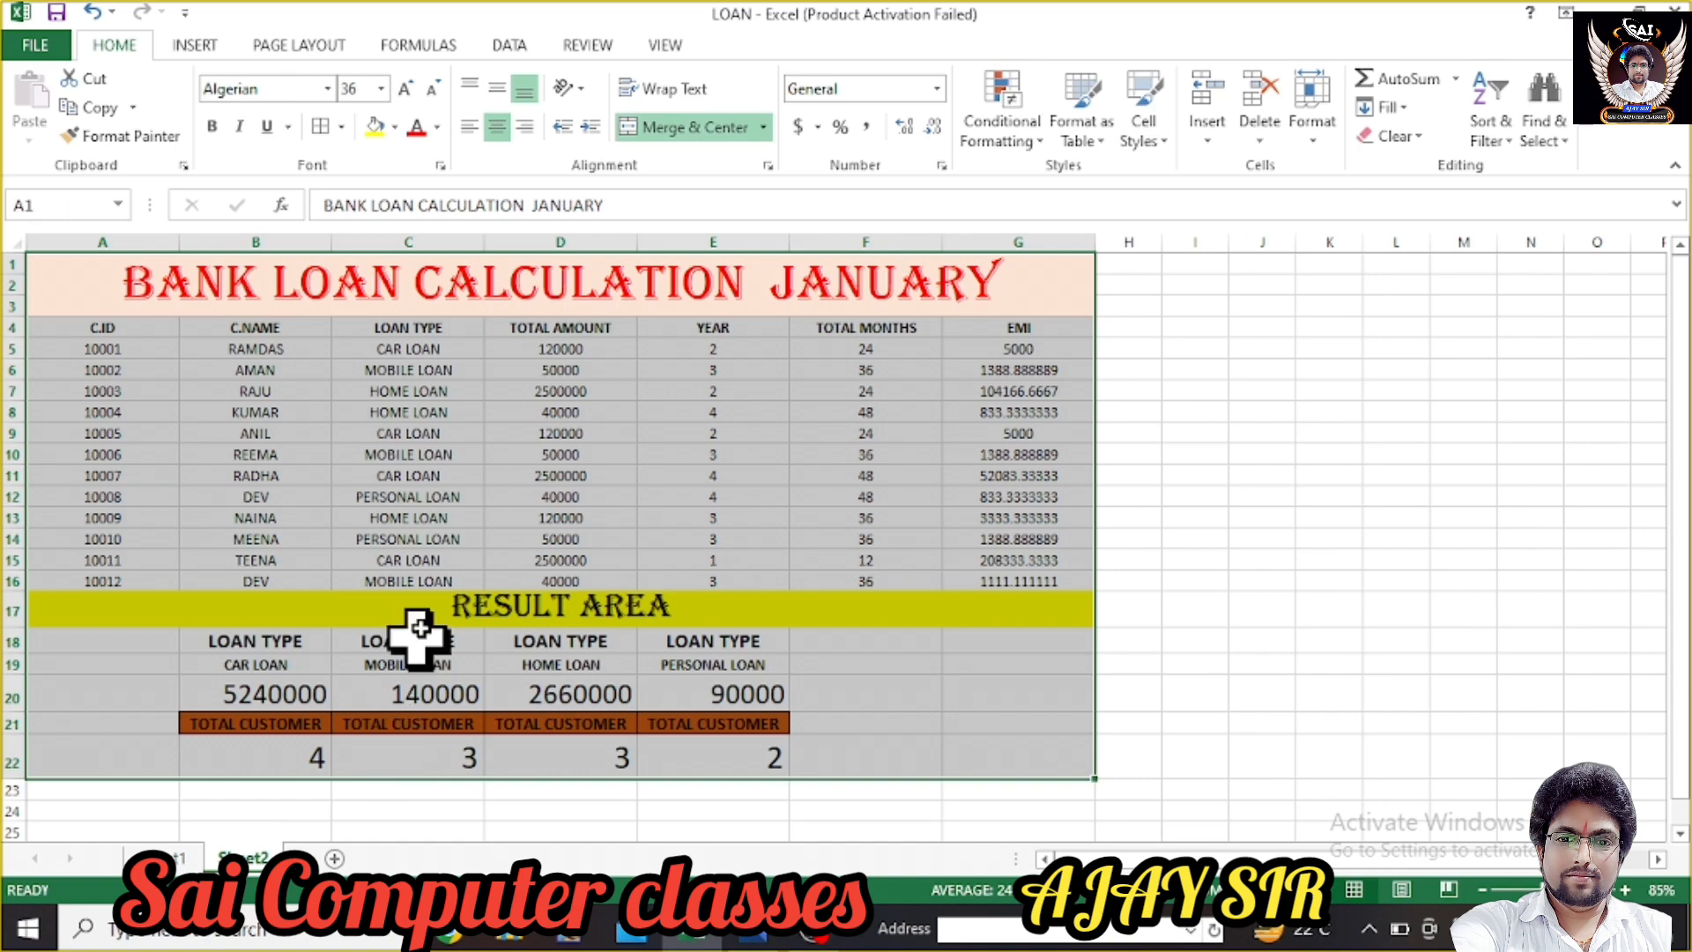
left_click(321, 129)
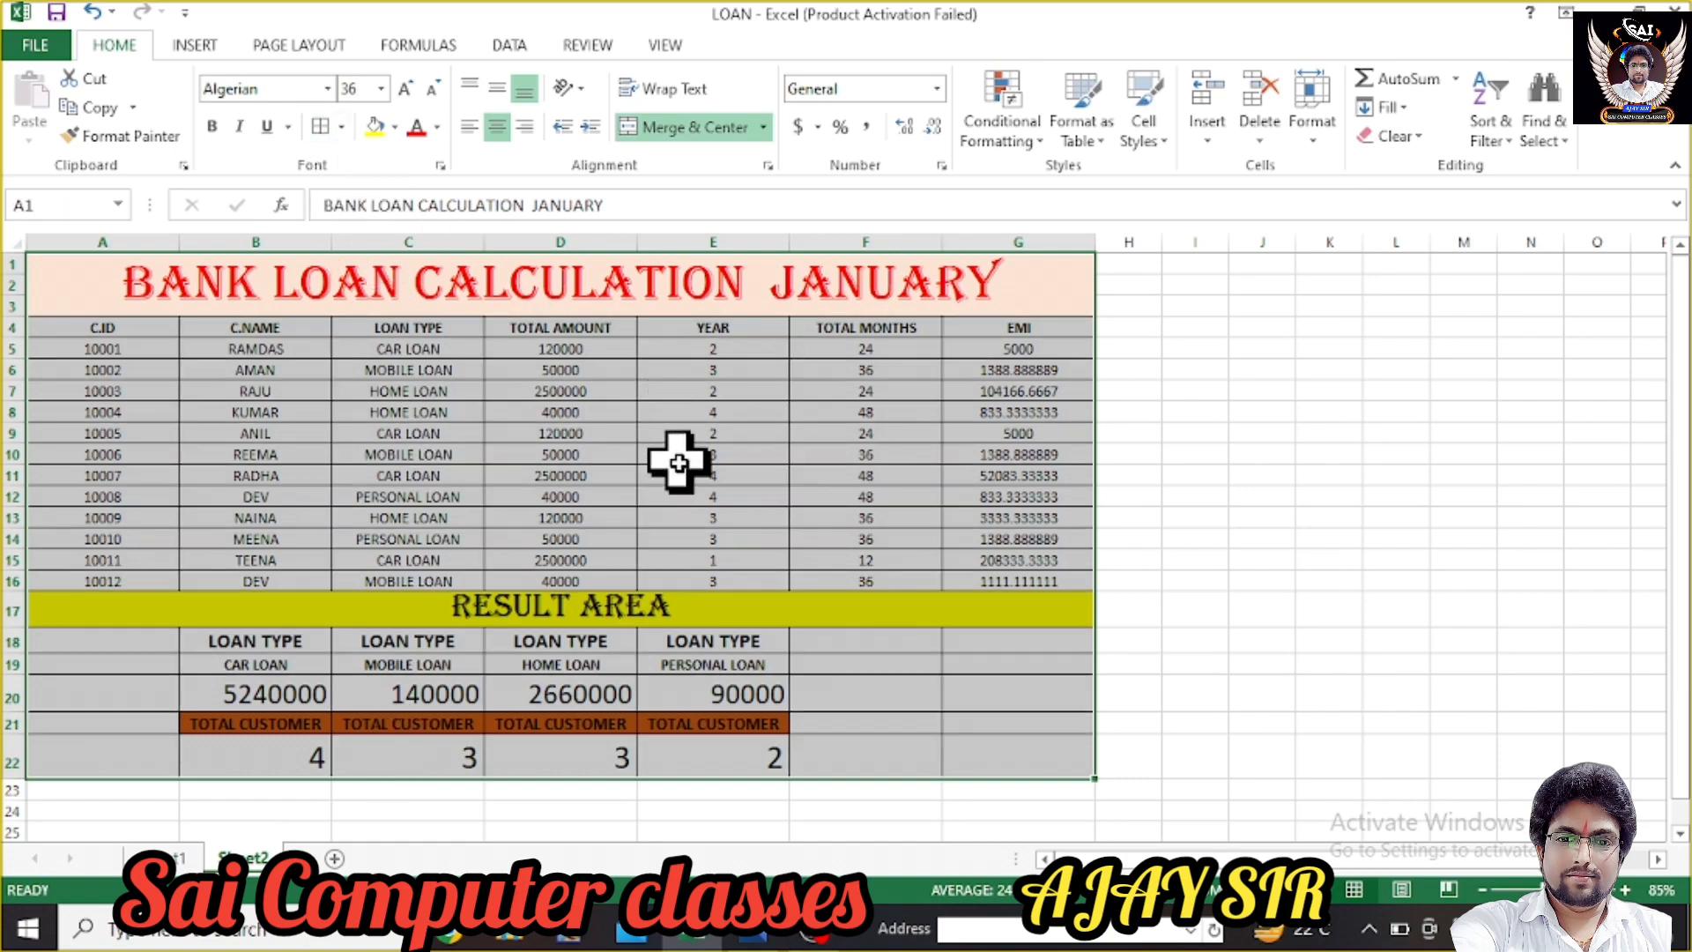
- Review the bordered loan sheet and switch to the image 1_20240228_215553_0000.png in the photo viewer
scroll(646, 474, "up", 1, "ctrl")
scroll(643, 475, "down", 1, "ctrl")
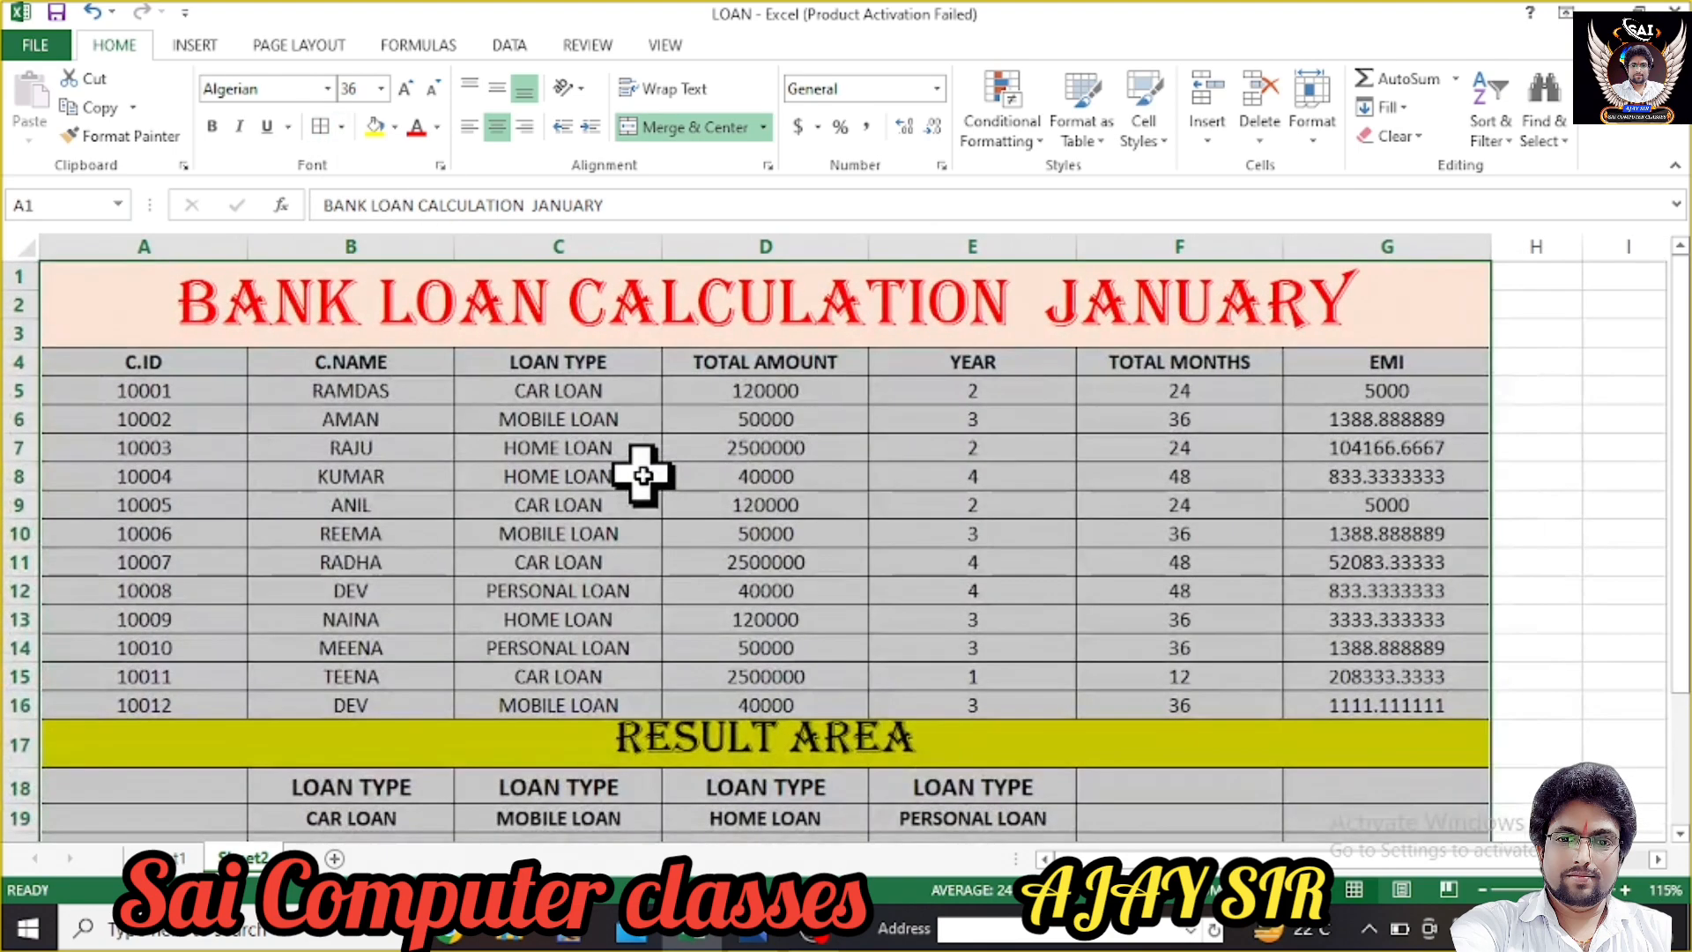
scroll(643, 475, "up", 1, "ctrl")
scroll(642, 475, "down", 1)
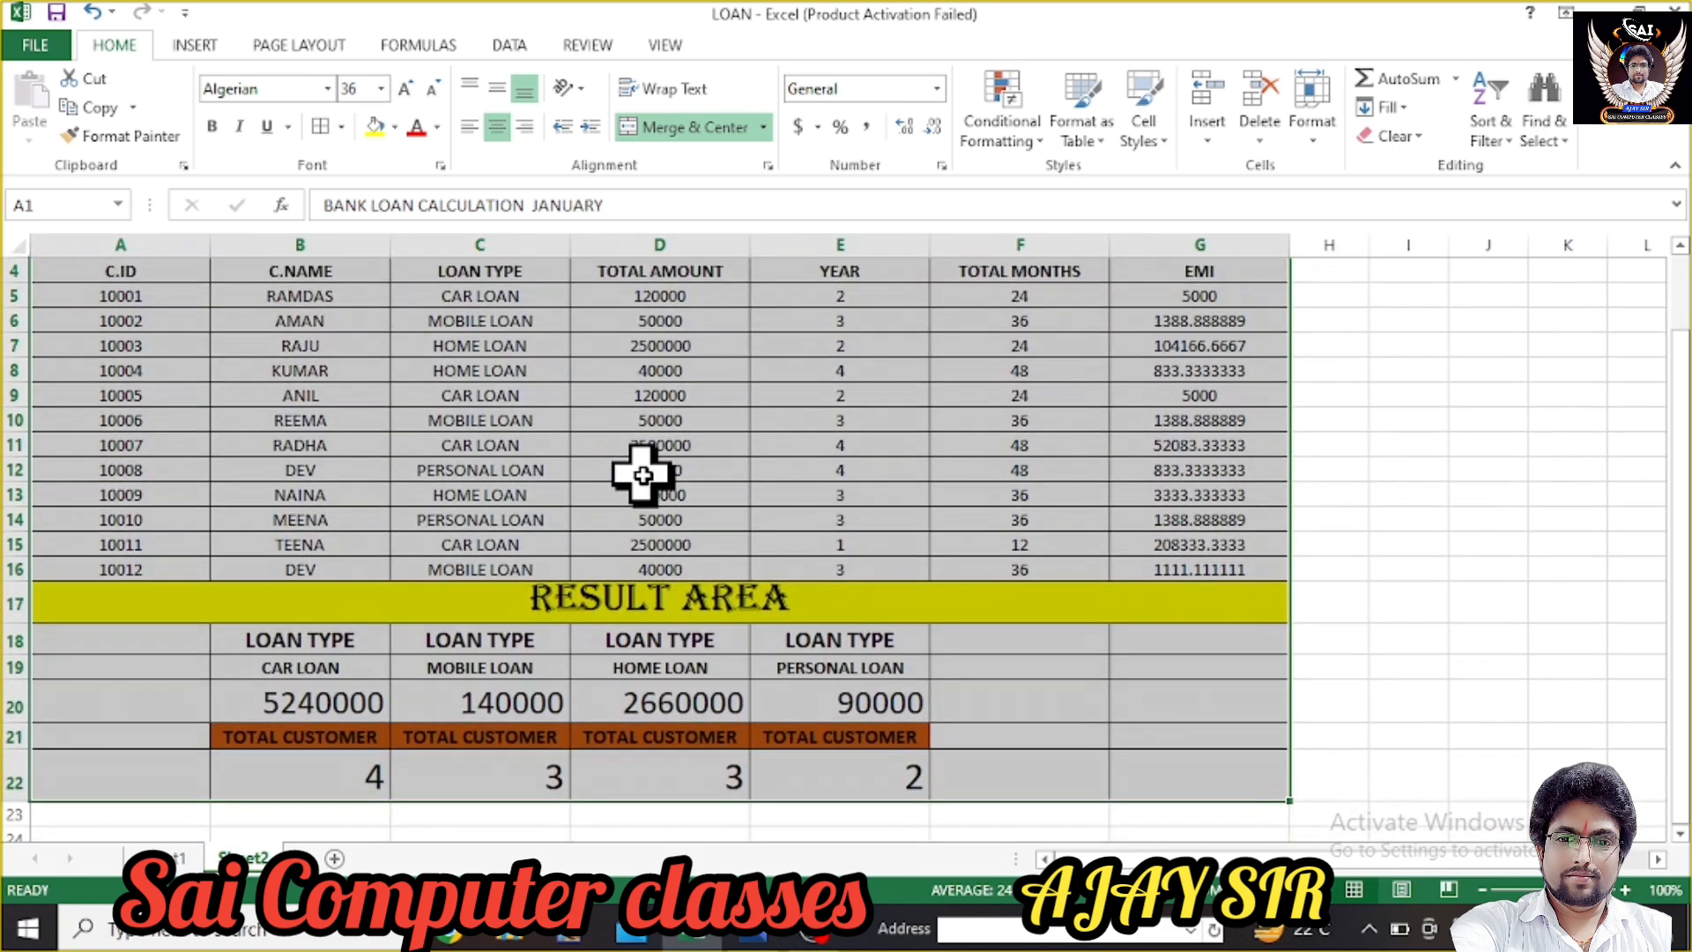
scroll(643, 475, "up", 1)
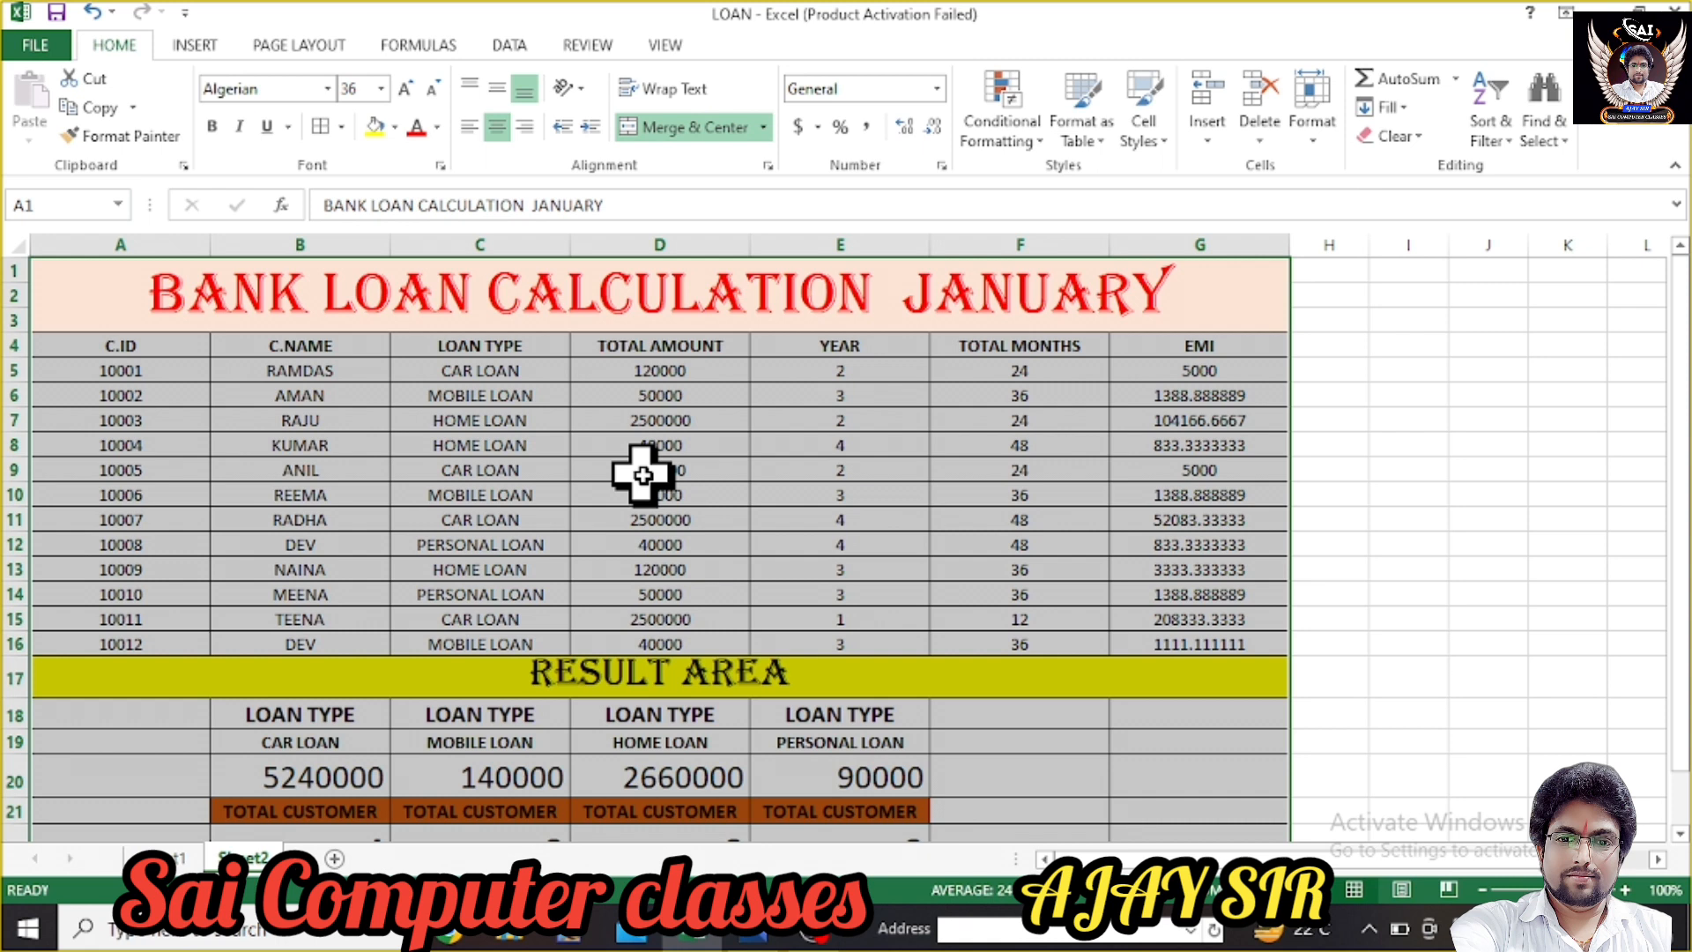
left_click(751, 936)
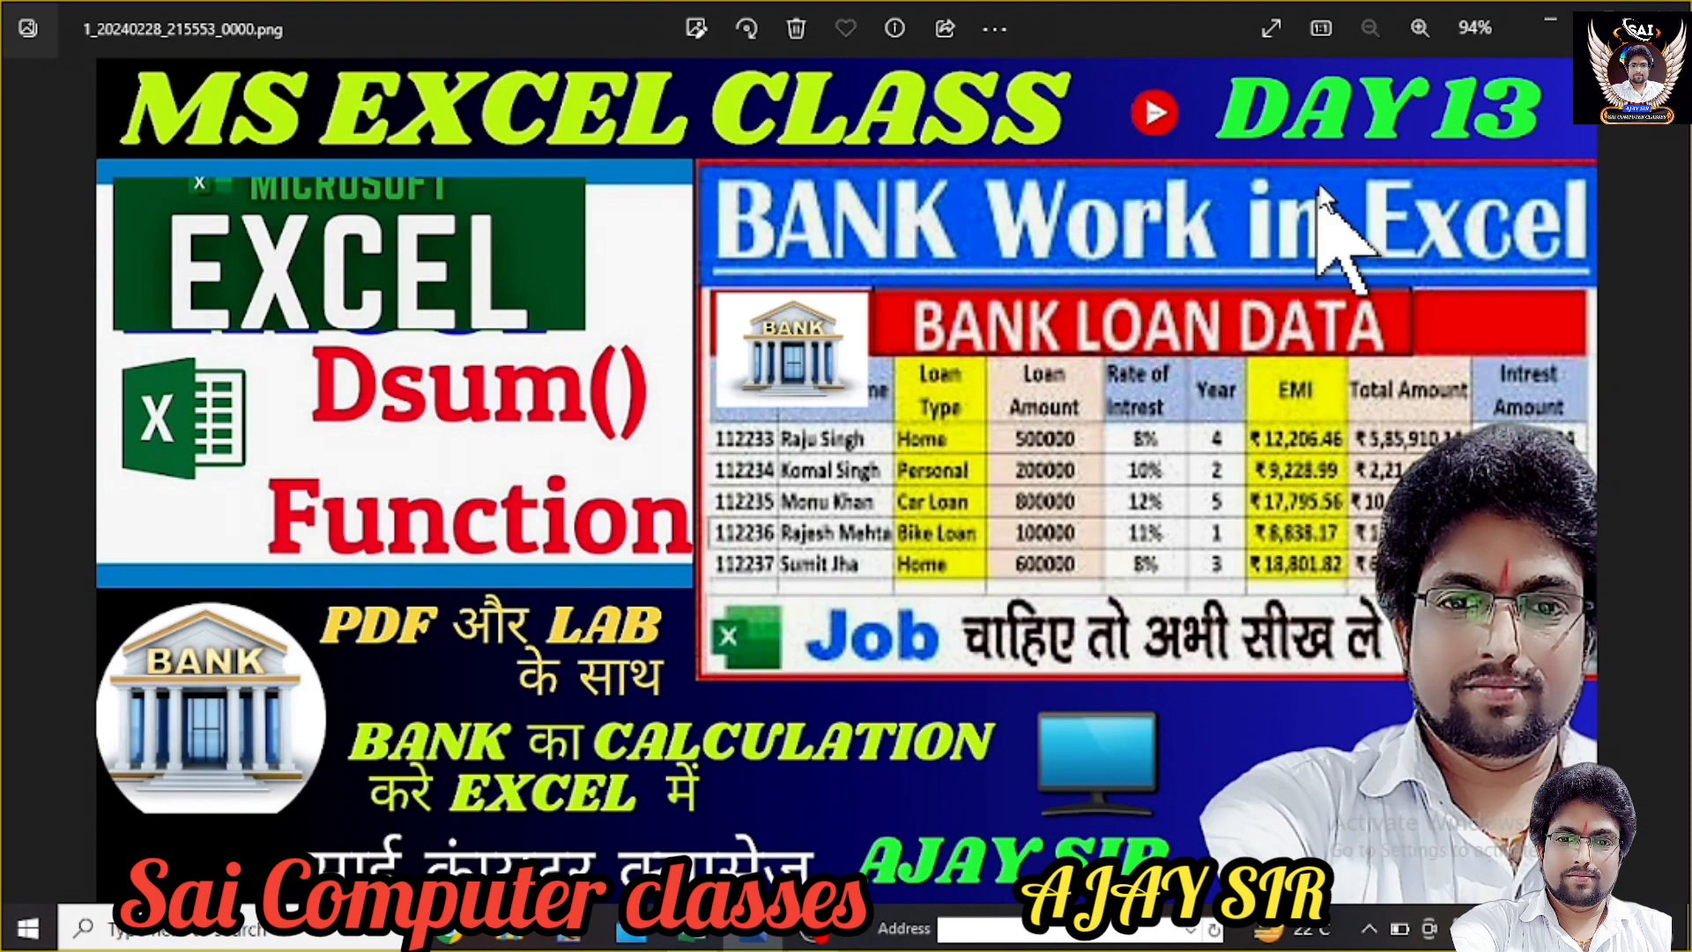